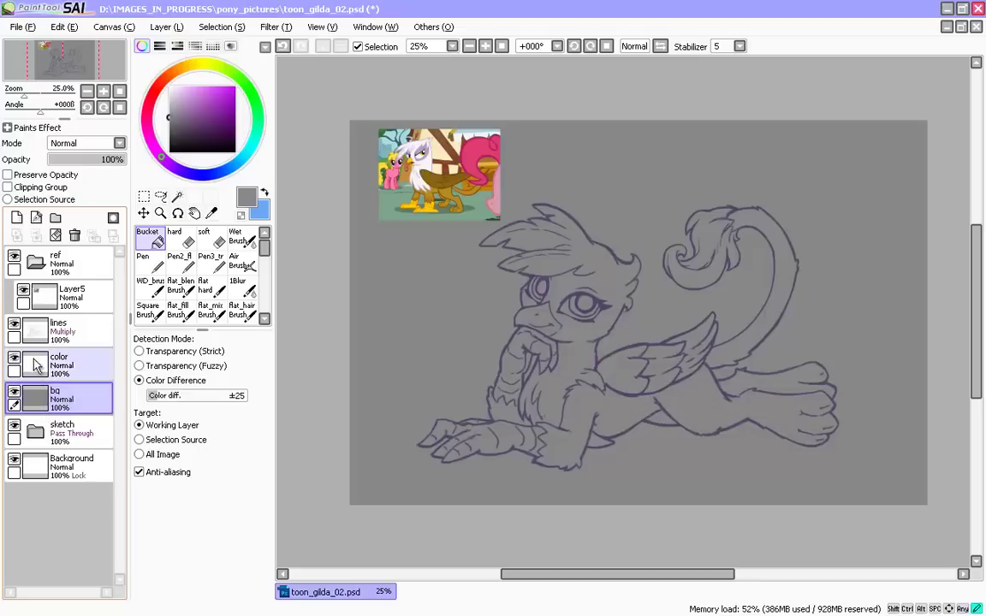
- Set up the Pen for the color layer with size 200, 0% minimum size, density 100 and edge hardness 52
click(148, 261)
key(bracketright)
key(bracketright)
key(bracketright)
key(bracketright)
key(bracketright)
key(bracketright)
key(bracketright)
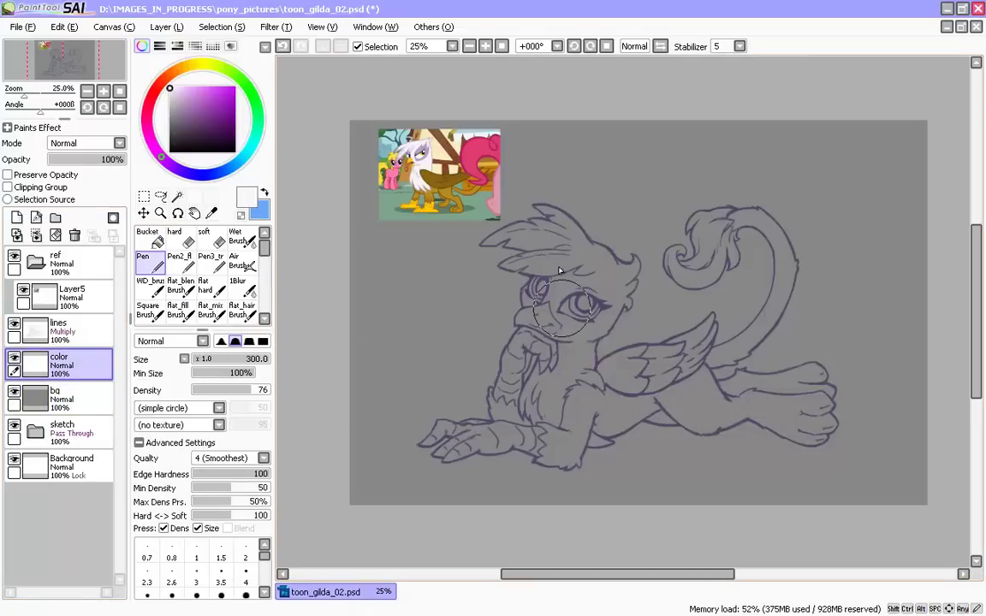
key(Page_Up)
drag(512, 174, 555, 202)
key(ctrl+z)
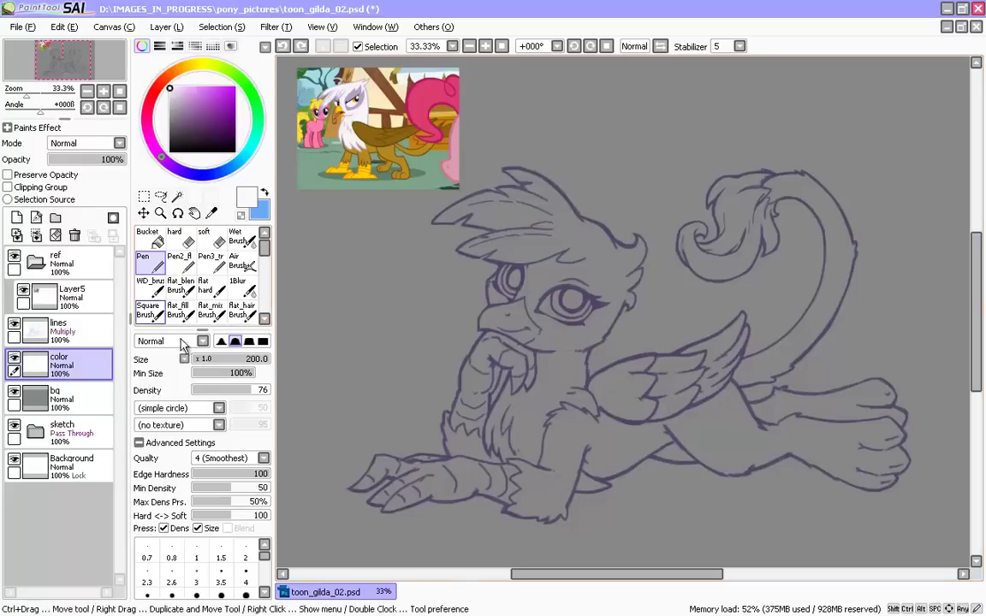
drag(208, 373, 120, 347)
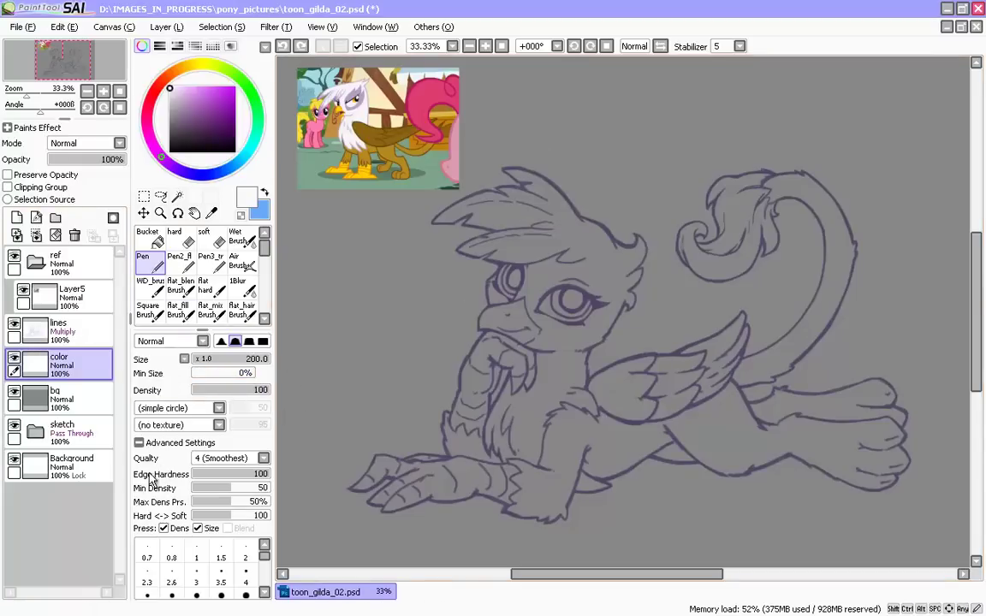
drag(233, 476, 236, 476)
- Paint a large white patch over the griffon's forehead on the color layer
drag(548, 251, 564, 269)
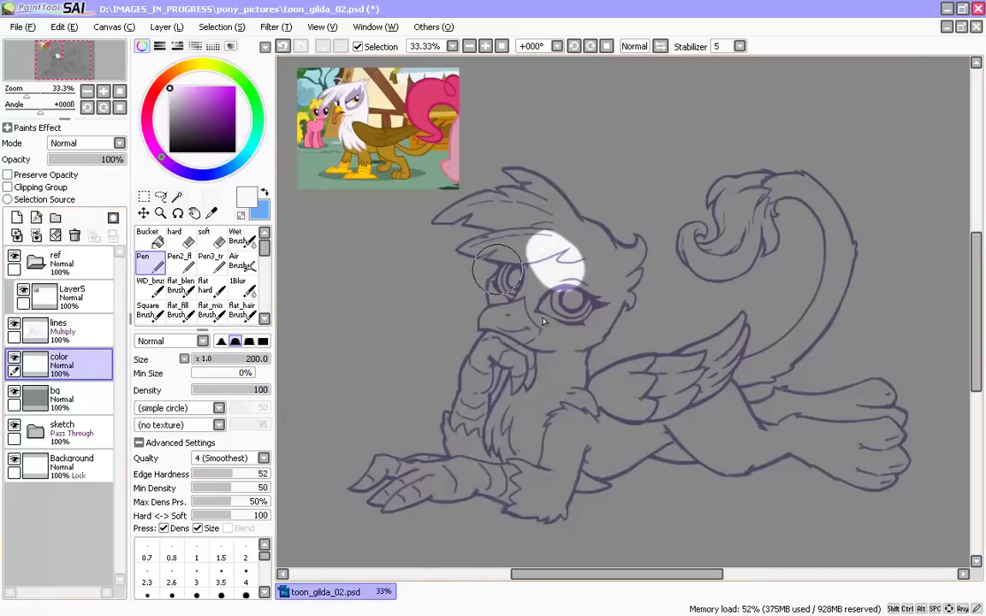
drag(428, 145, 628, 351)
key(bracketleft)
mouse_move(486, 328)
mouse_down()
mouse_move(535, 218)
mouse_move(610, 269)
mouse_up()
- Paint white along the upper edge of the lower crest feather with the Pen at size 40 and 100% minimum size
key(bracketleft)
key(bracketleft)
key(bracketleft)
key(bracketleft)
key(bracketleft)
key(bracketleft)
key(bracketleft)
key(bracketleft)
key(bracketleft)
key(bracketleft)
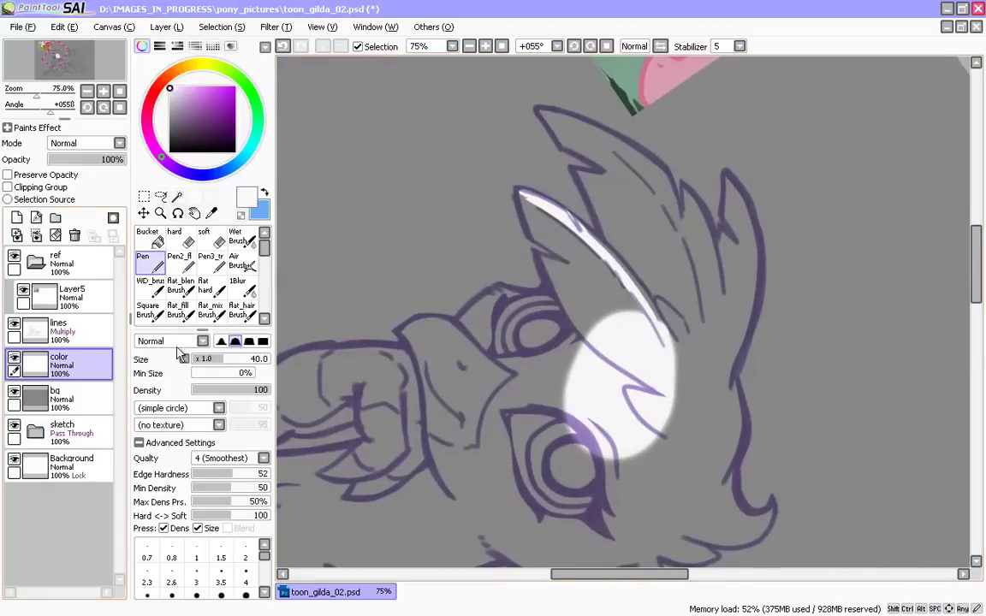
drag(193, 373, 237, 373)
drag(521, 193, 660, 346)
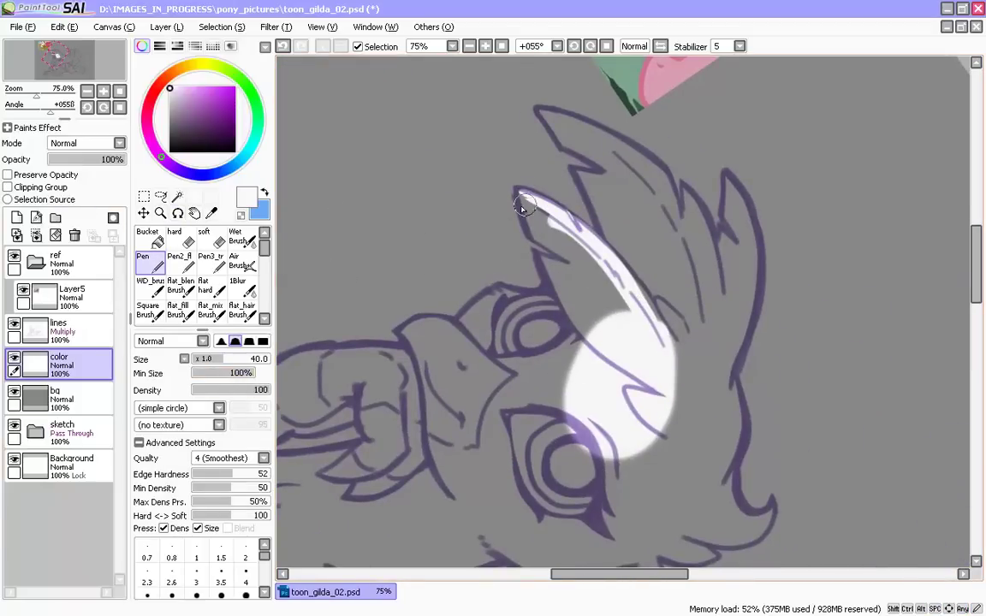
- Paint the tip of the lower crest feather white with the Pen at size 20
key(bracketleft)
key(bracketleft)
drag(521, 197, 549, 254)
key(ctrl+z)
key(bracketleft)
key(bracketleft)
drag(521, 196, 535, 226)
- Give the Pen the most peaked edge shape and paint white along the lower crest feather's underside at size 16
click(221, 342)
drag(409, 203, 444, 290)
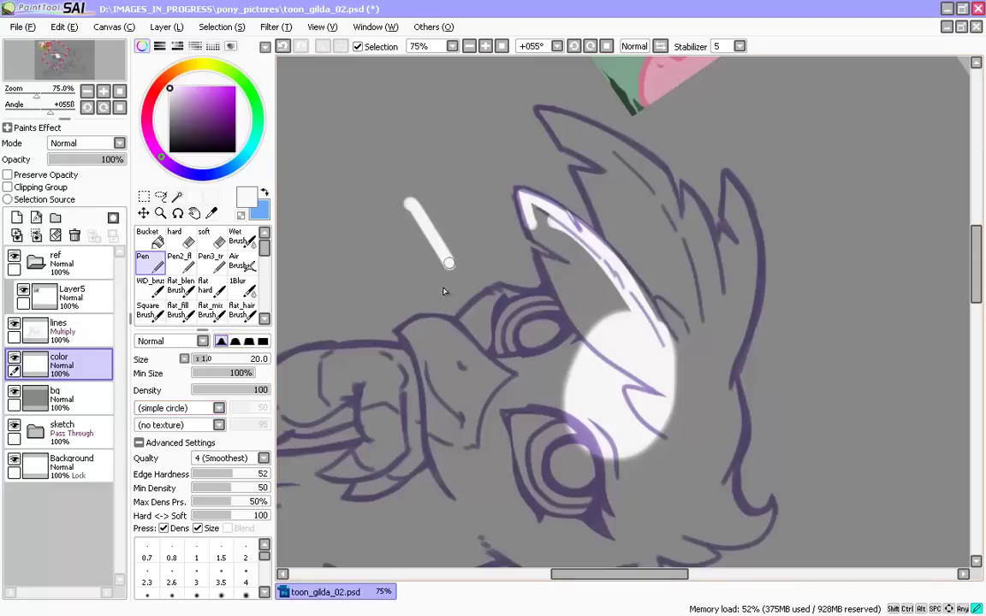
key(ctrl+z)
key(bracketleft)
key(bracketleft)
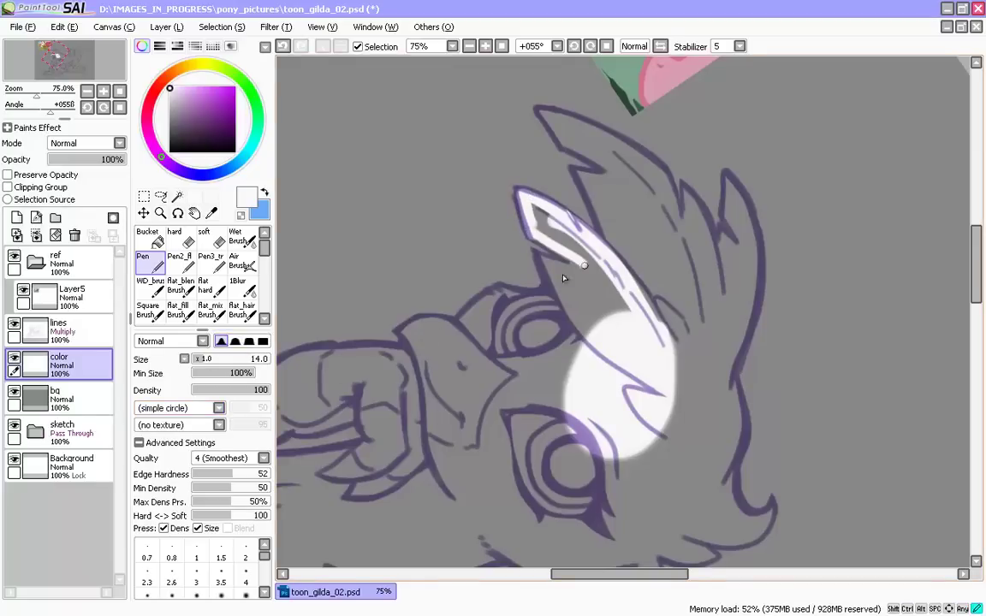
key(bracketright)
drag(556, 297, 589, 337)
mouse_move(530, 259)
mouse_down()
mouse_move(518, 327)
mouse_move(557, 340)
mouse_up()
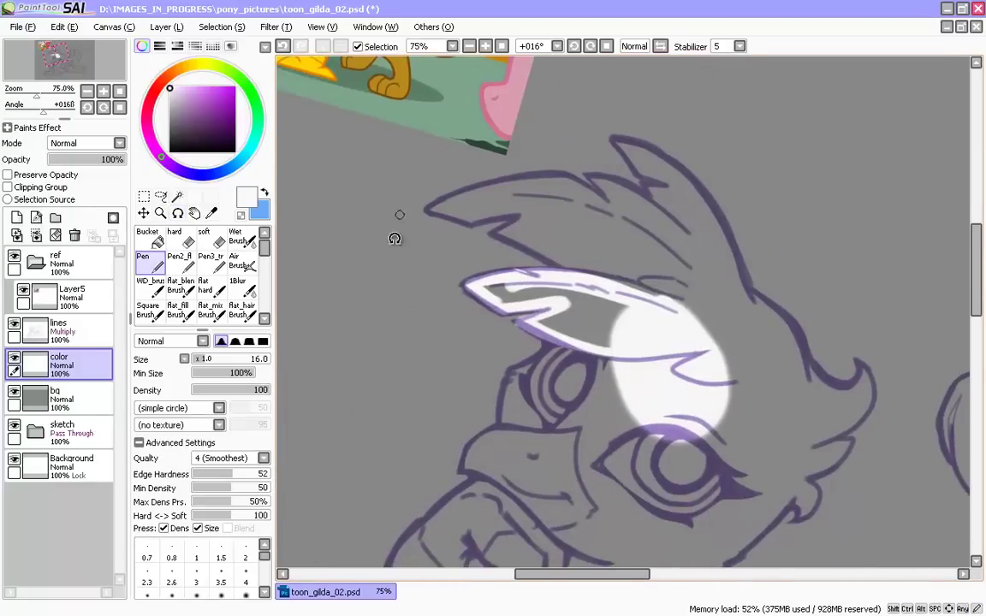
- Fill the interior of the lower crest feather with white using the Pen at size 30
drag(398, 219, 384, 317)
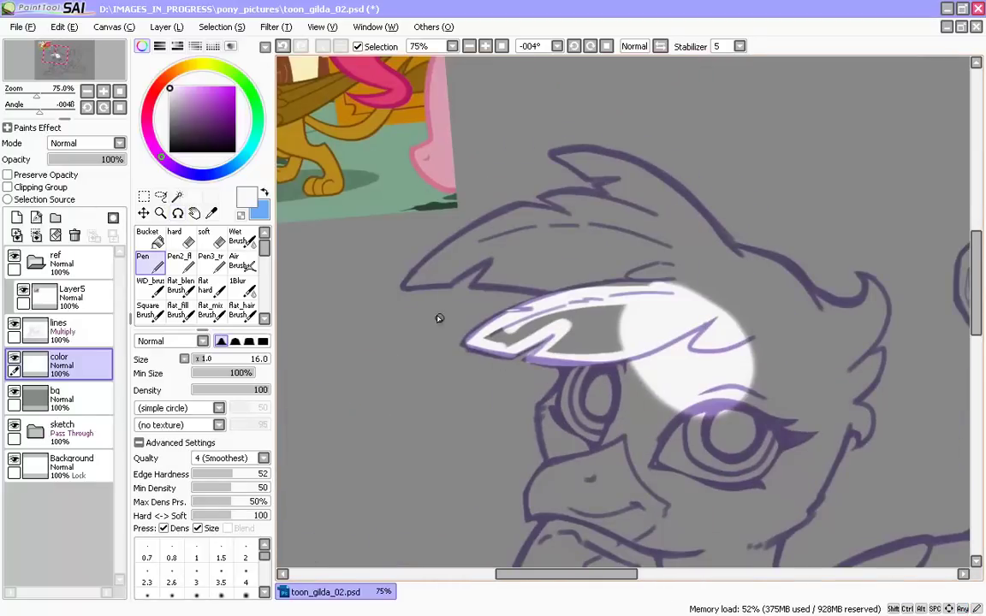
key(bracketright)
key(bracketright)
key(bracketright)
key(bracketright)
mouse_move(504, 337)
mouse_down()
mouse_move(535, 314)
mouse_move(519, 335)
mouse_move(566, 345)
mouse_move(619, 335)
mouse_move(588, 343)
mouse_up()
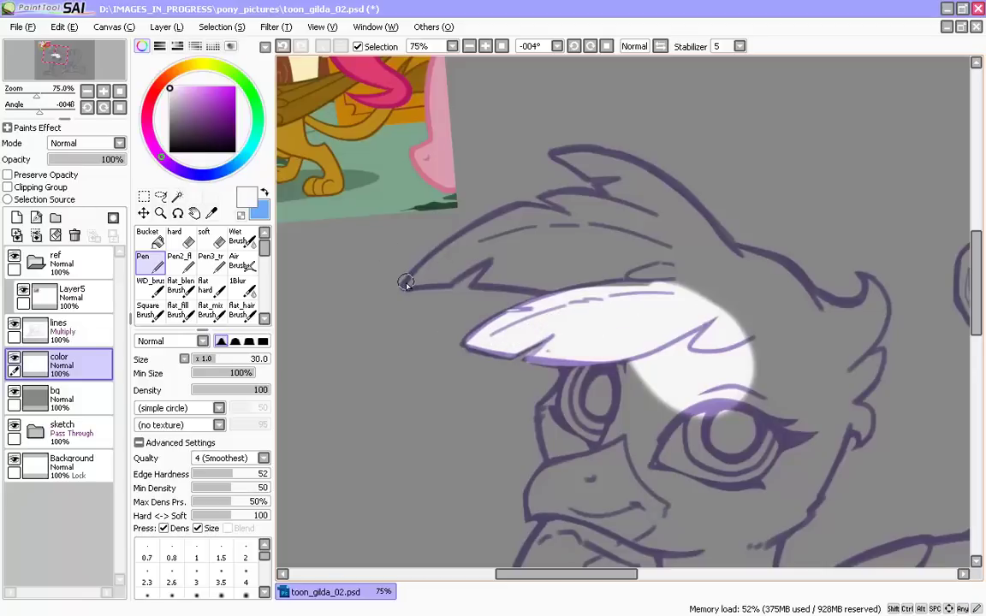
- Start a white edge at the upper crest feather's tip with the Pen at size 20, and set the stabilizer to 0
key(bracketleft)
key(bracketleft)
drag(405, 283, 425, 268)
drag(509, 116, 757, 129)
click(740, 46)
click(725, 60)
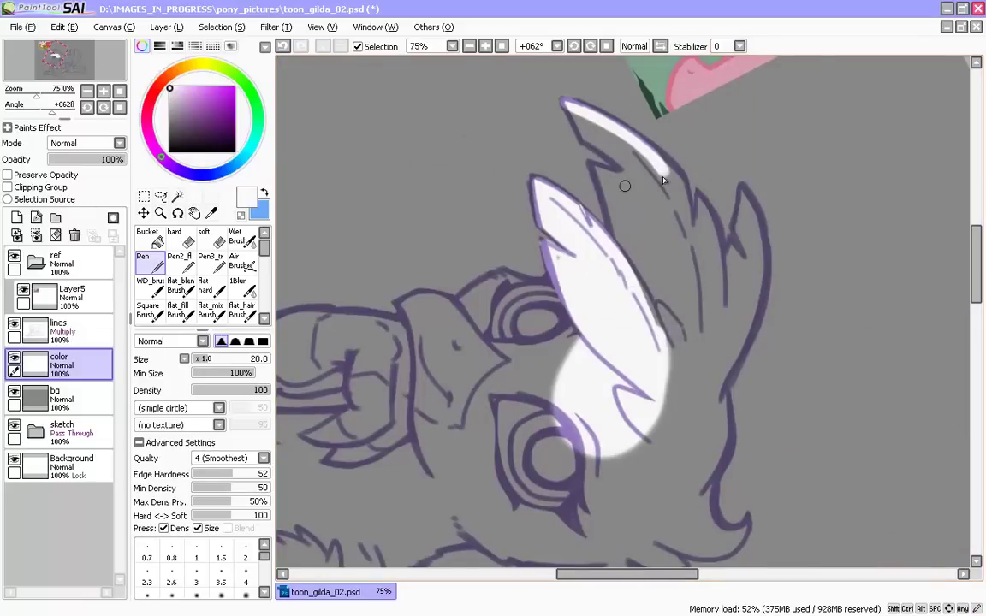
- Paint white just inside the outlines of the upper and rear crest feathers
drag(642, 144, 728, 303)
key(ctrl+z)
mouse_move(702, 200)
mouse_down()
mouse_move(743, 218)
mouse_move(721, 305)
mouse_up()
mouse_move(729, 261)
mouse_down()
mouse_move(744, 192)
mouse_move(767, 280)
mouse_up()
drag(743, 196, 755, 321)
drag(758, 259, 715, 406)
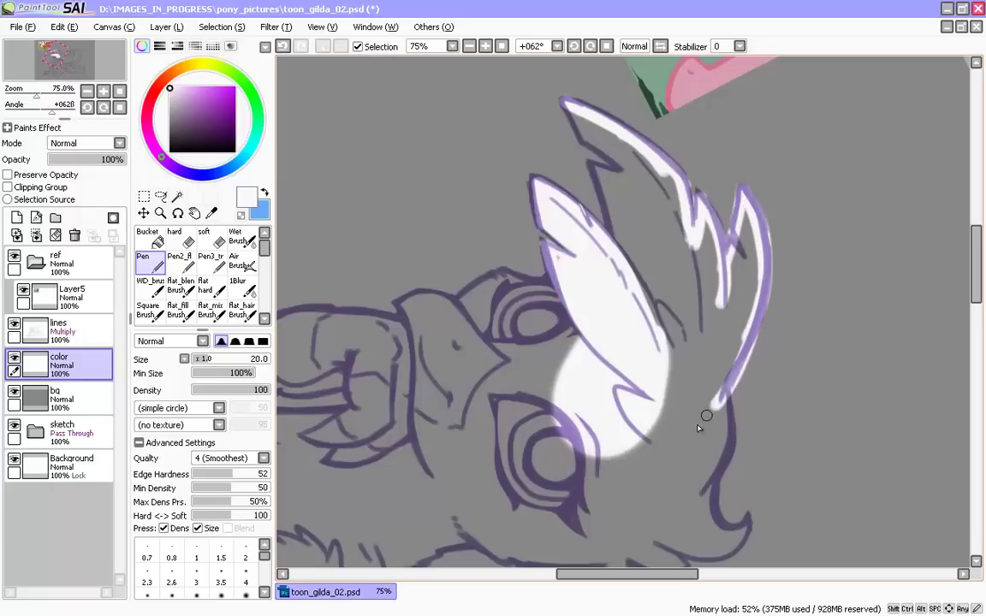
- Thicken the white edging along the crest and back of the head, and erase overspill outside the outlines with the hard eraser
key(e)
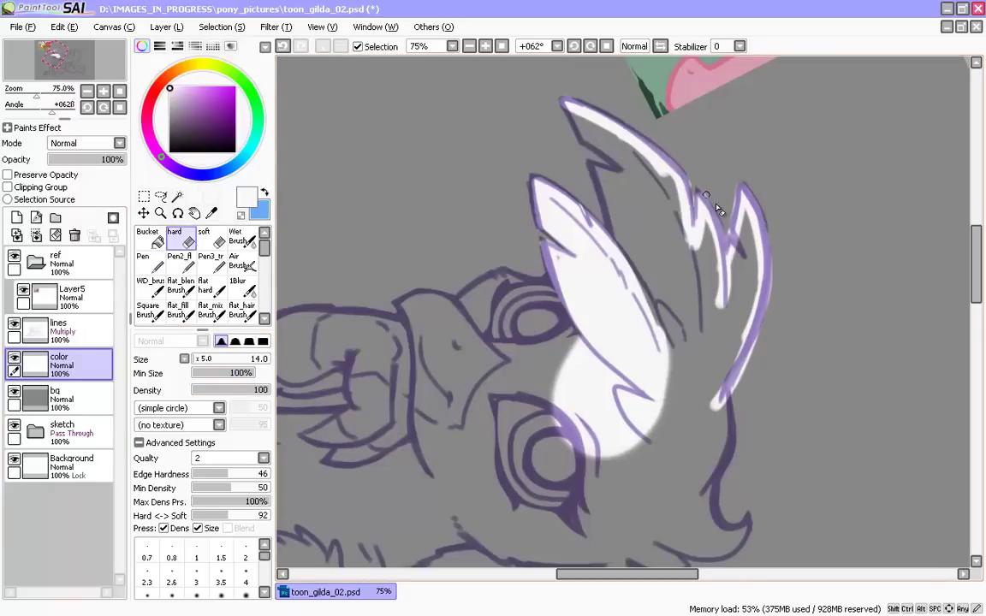
key(n)
drag(675, 177, 688, 225)
drag(702, 203, 696, 260)
mouse_move(746, 213)
mouse_down()
mouse_move(716, 397)
mouse_move(739, 312)
mouse_up()
key(e)
drag(775, 256, 755, 351)
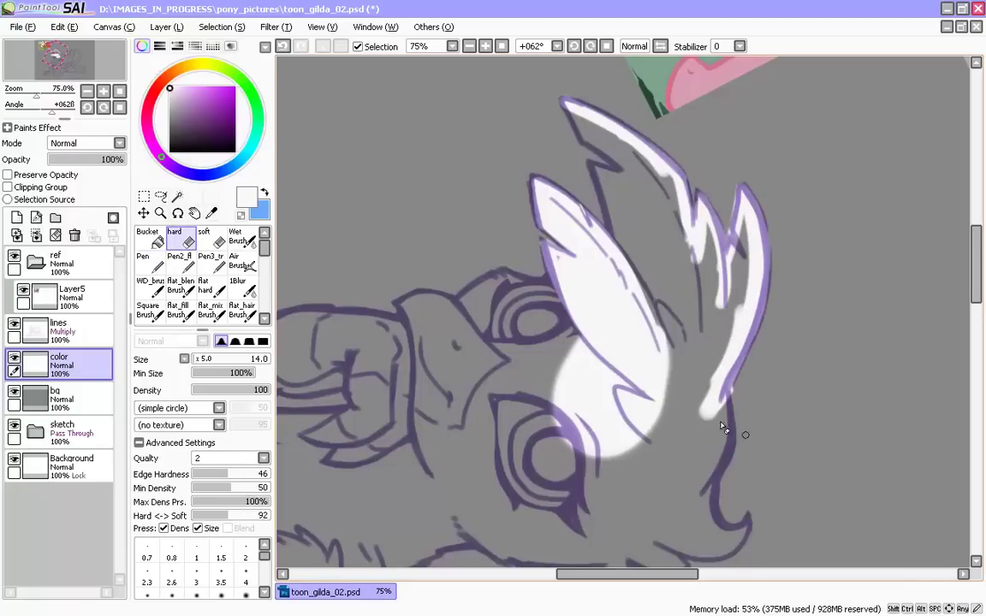
key(n)
drag(716, 389, 702, 484)
mouse_move(367, 328)
mouse_down()
mouse_move(367, 273)
mouse_move(393, 396)
mouse_up()
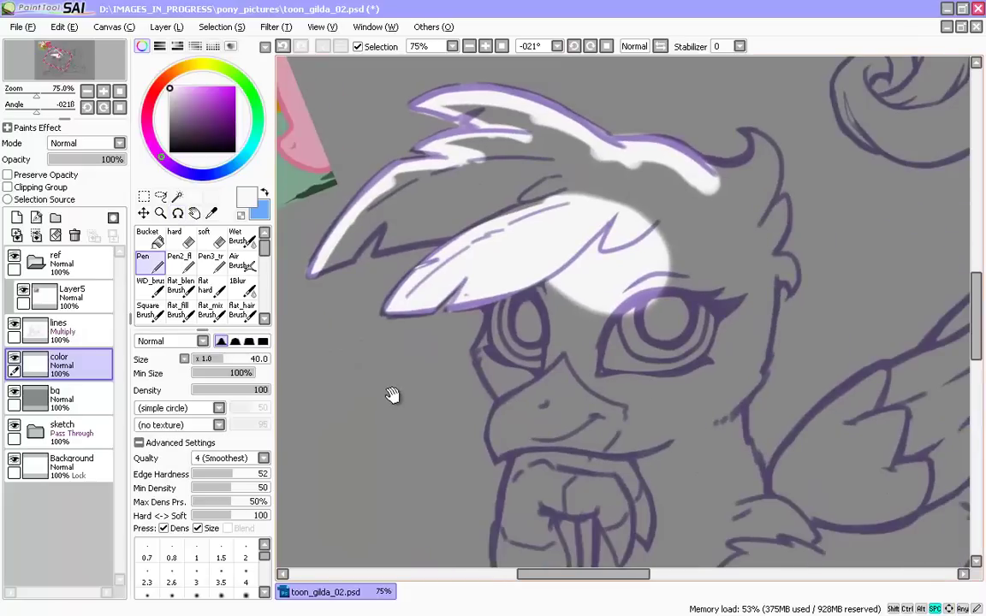
- Try to select the head area on the lines layer with the Magic Wand using Color Difference detection at 159
click(178, 196)
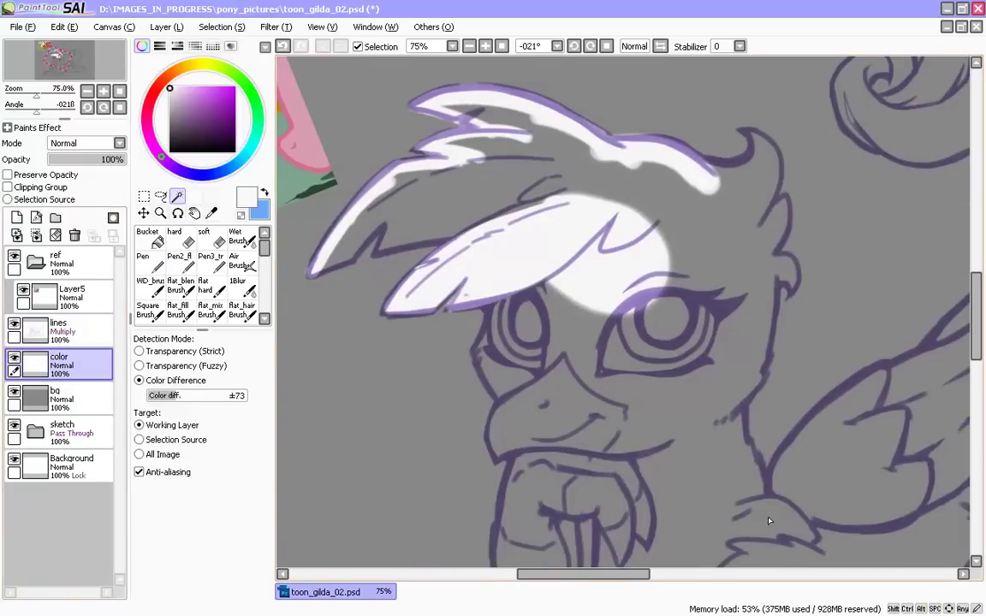
click(77, 331)
click(565, 377)
drag(462, 471, 371, 300)
drag(371, 411, 398, 478)
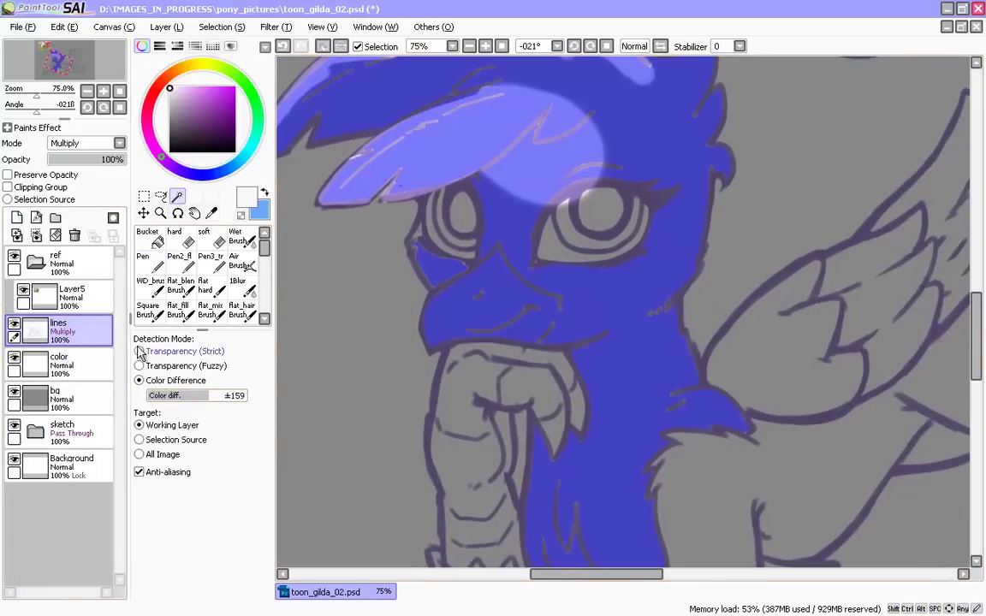
- Switch the Magic Wand to Transparency (Fuzzy) with a difference of 29, and test it on the head area
click(139, 366)
key(ctrl+d)
click(583, 297)
key(ctrl+d)
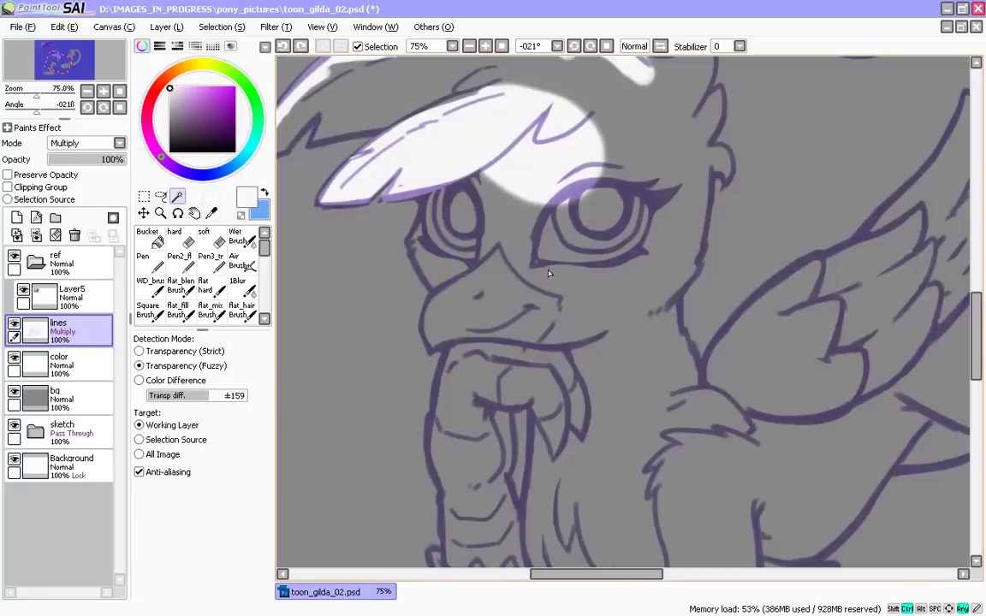
click(160, 396)
click(605, 295)
drag(414, 454, 416, 462)
scroll(409, 444, up, 3)
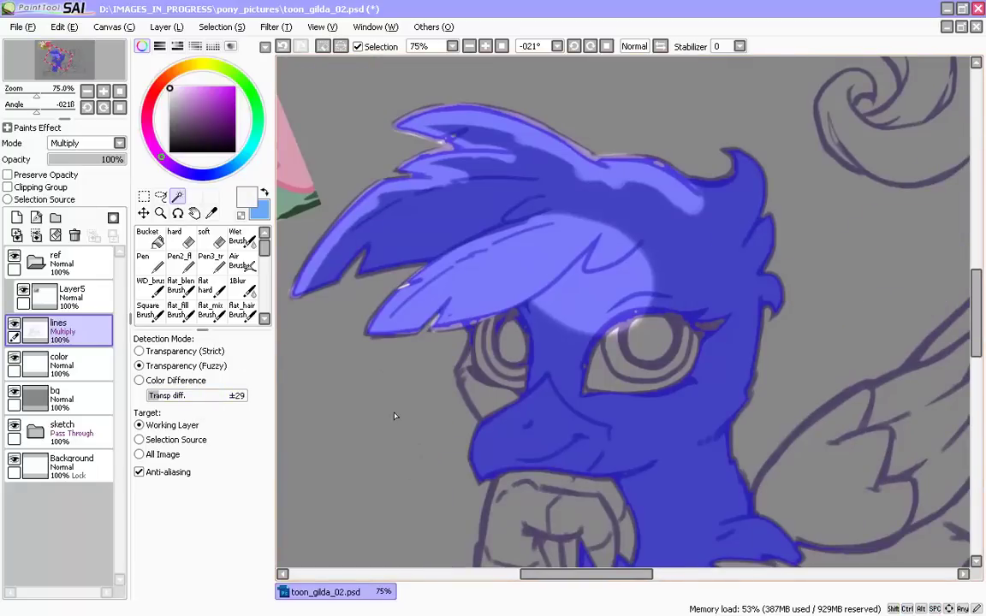
key(ctrl+d)
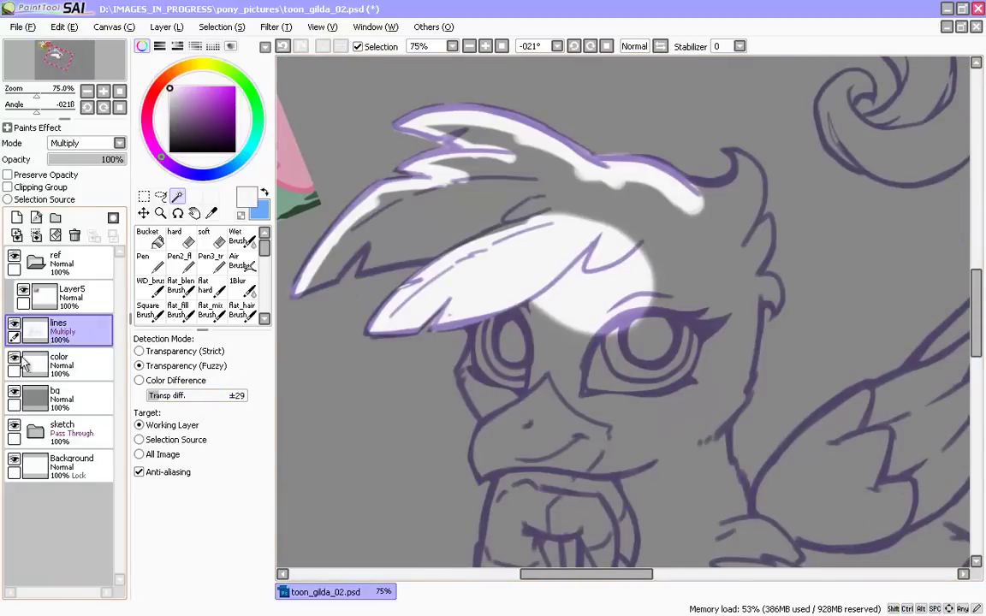
- Clear all of the white paint from the color layer
click(40, 362)
key(ctrl+a)
key(ctrl+x)
key(ctrl+d)
- Select the head and chest from the lines layer and fill that area with white on the color layer
click(50, 330)
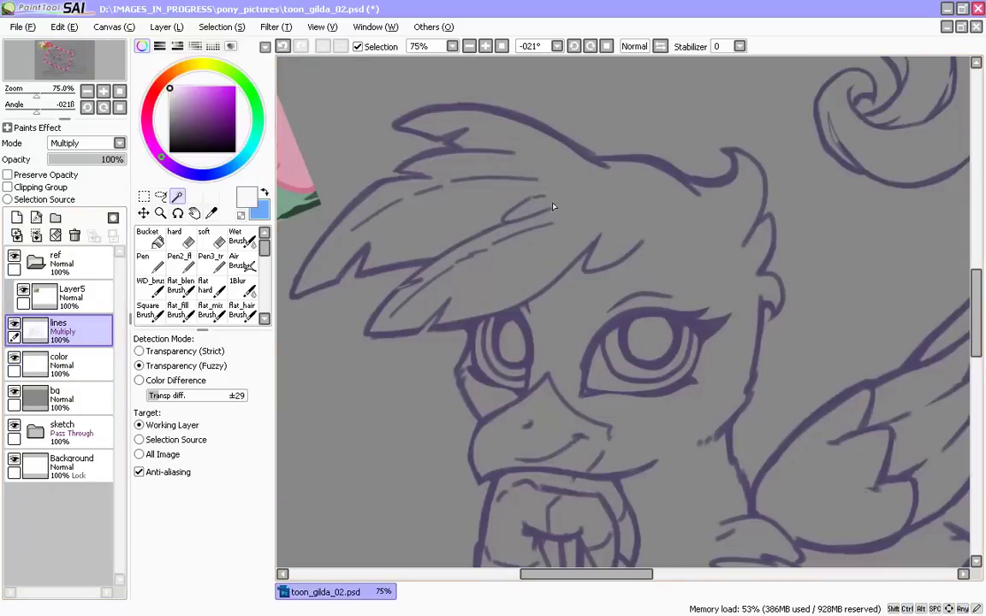
click(556, 203)
scroll(422, 309, down, 3)
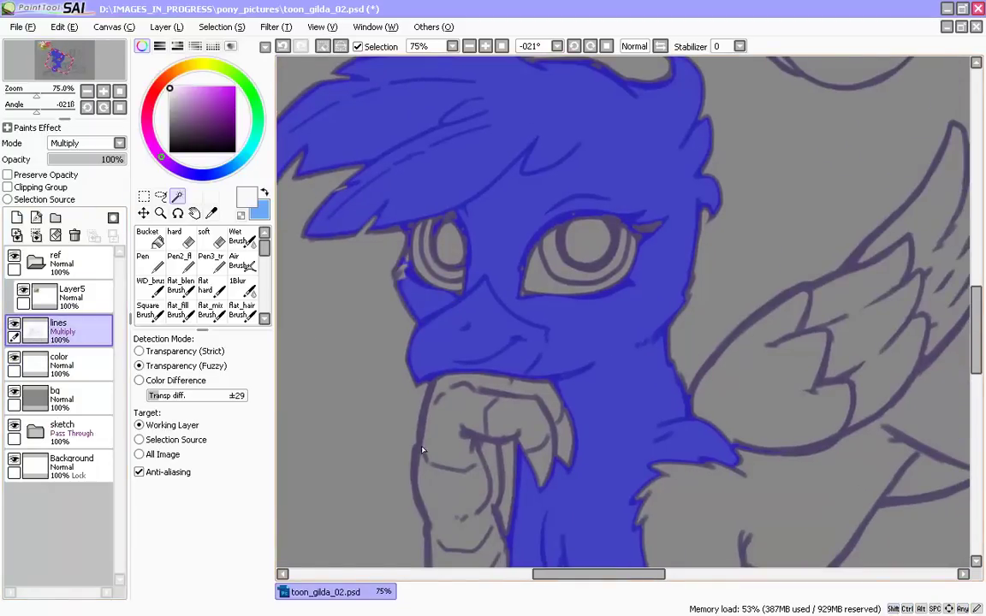
scroll(423, 449, down, 3)
scroll(387, 292, up, 3)
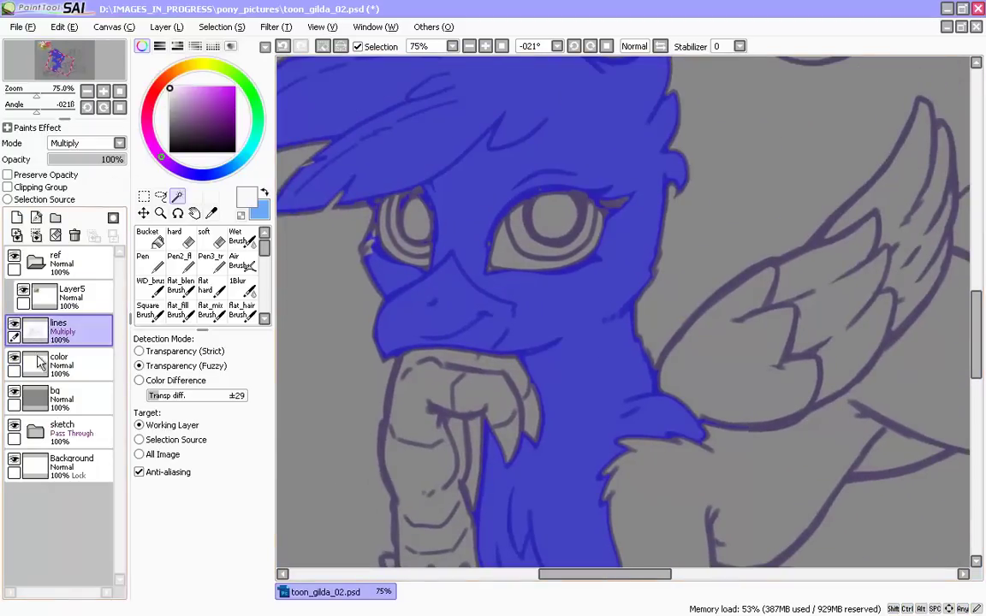
click(40, 363)
click(163, 28)
click(162, 274)
key(ctrl+d)
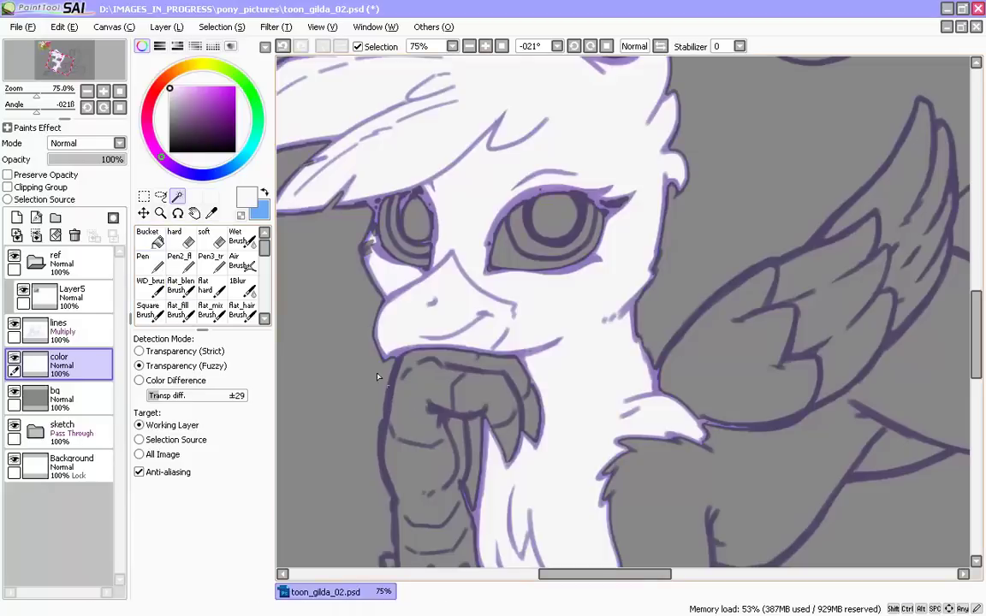
- Sample the wing's dark brown and the body's golden brown from the reference picture as the two working colors
drag(296, 195, 668, 455)
key(n)
alt+click(384, 305)
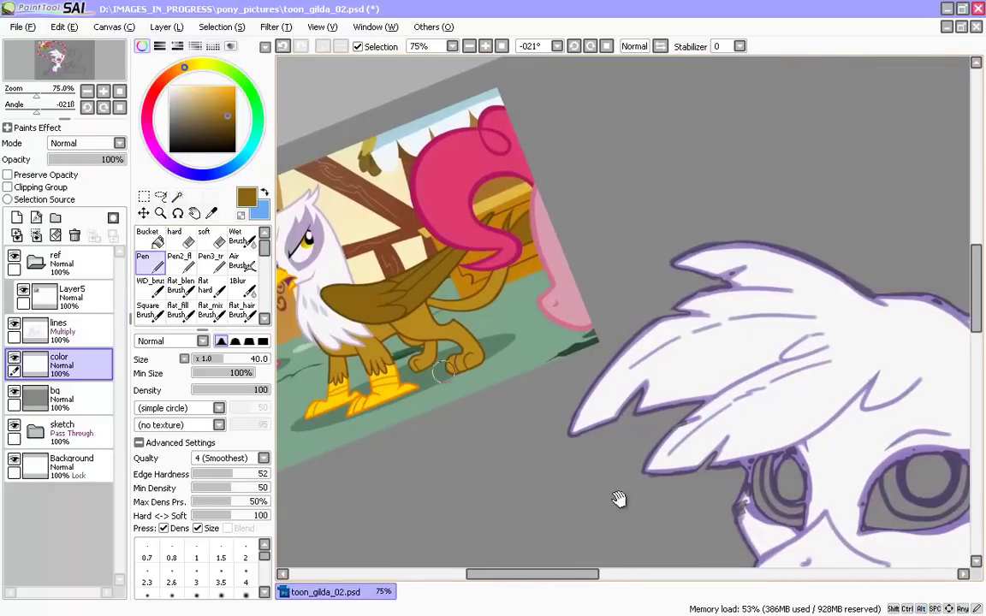
drag(619, 499, 323, 220)
key(x)
alt+click(415, 226)
drag(359, 291, 311, 234)
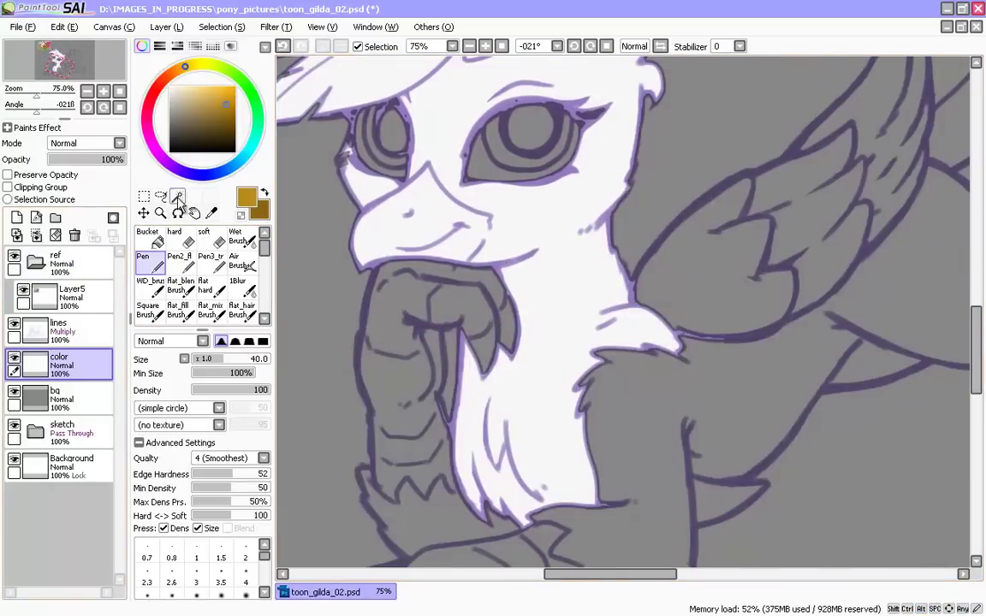
- Select all the feather areas of the wing with the Magic Wand on the lines layer
click(178, 198)
click(39, 334)
drag(578, 344, 475, 402)
click(604, 334)
click(711, 286)
click(777, 164)
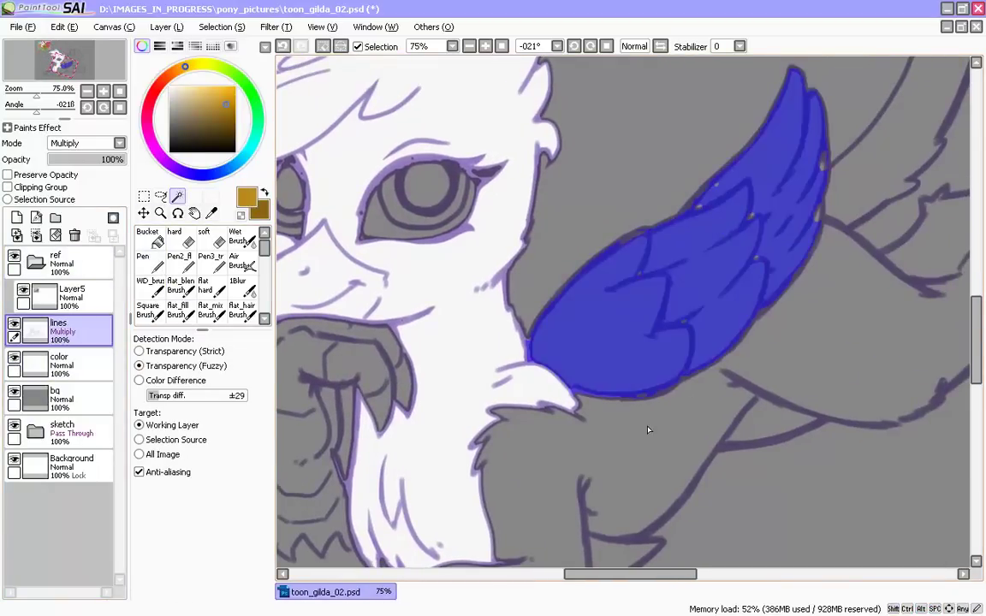
- Add the hair tuft at the end of the tail to the wing selection
drag(726, 72, 542, 389)
shift+click(472, 224)
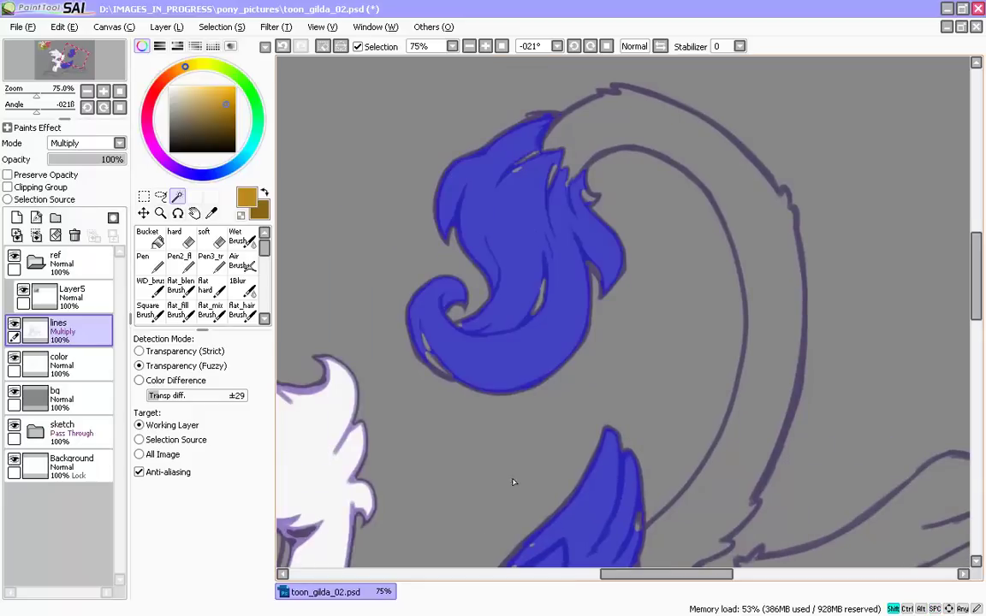
drag(514, 482, 454, 154)
drag(566, 400, 917, 316)
drag(602, 232, 463, 468)
drag(519, 404, 435, 396)
- Fill the selected wing and tail tuft with dark brown on the color layer, and clear the selection
click(58, 364)
click(166, 26)
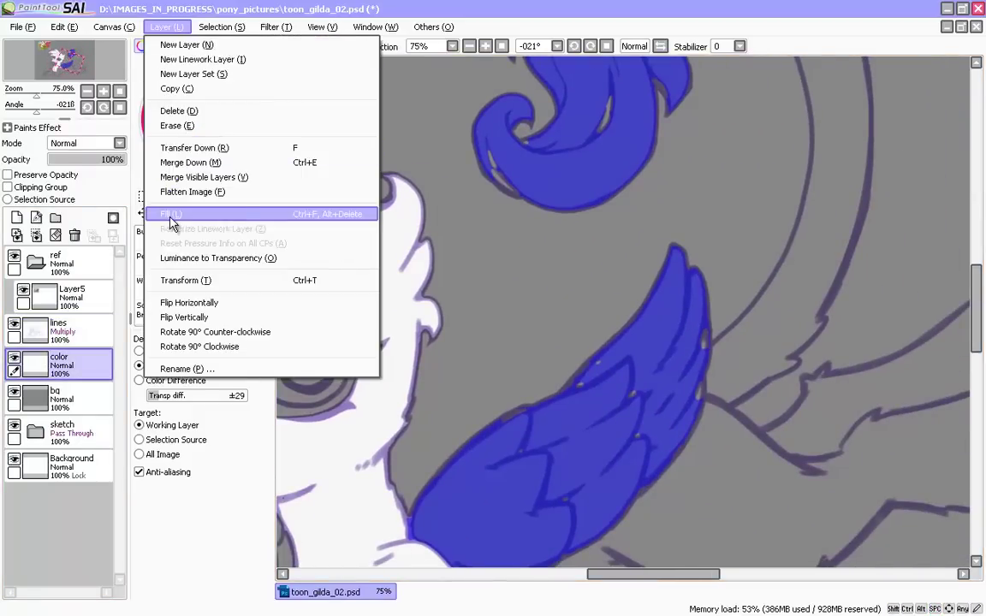
click(171, 218)
alt+right_click(452, 471)
key(ctrl+d)
drag(326, 366, 460, 293)
- Select the body, legs, upper-arm fur and tail from the lines layer, and make the color layer active
click(62, 329)
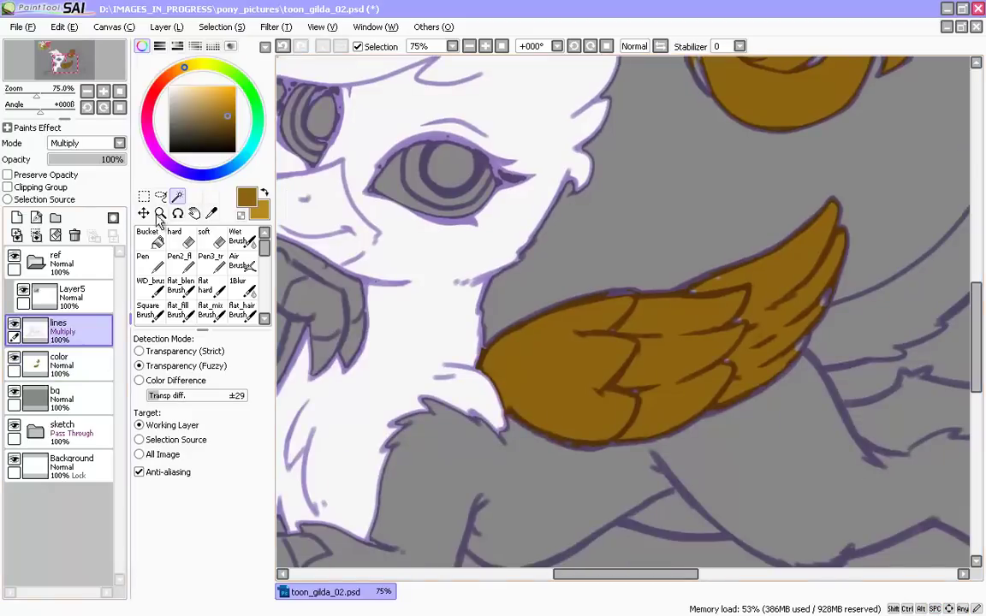
drag(409, 501, 429, 396)
click(429, 397)
drag(412, 432, 469, 416)
click(769, 398)
drag(372, 444, 507, 493)
click(395, 421)
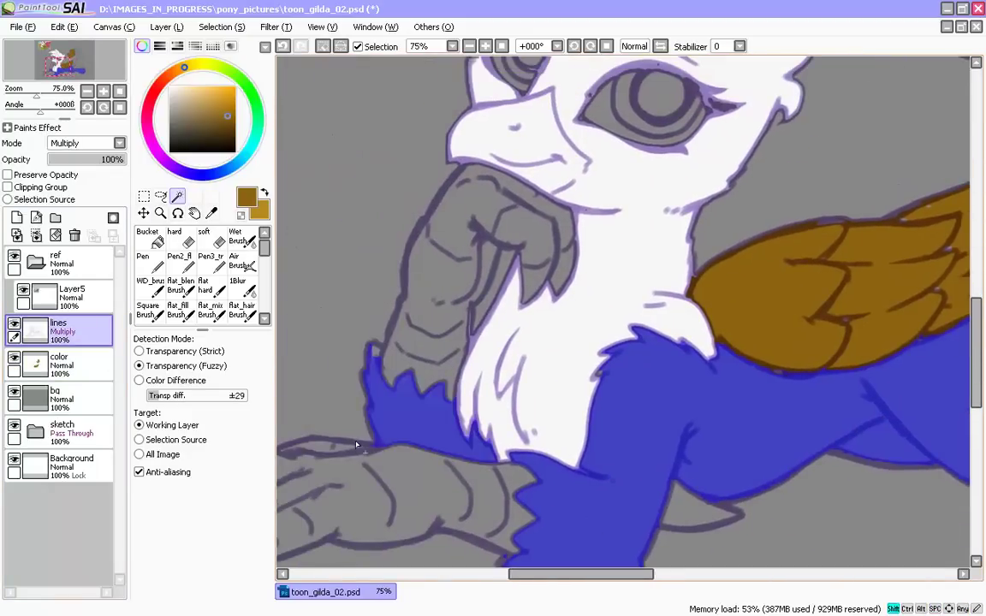
drag(856, 435, 388, 555)
click(595, 346)
drag(454, 185, 537, 246)
click(58, 364)
- Try to fill the selected body, legs and tail with dark brown, and undo the fill
click(166, 27)
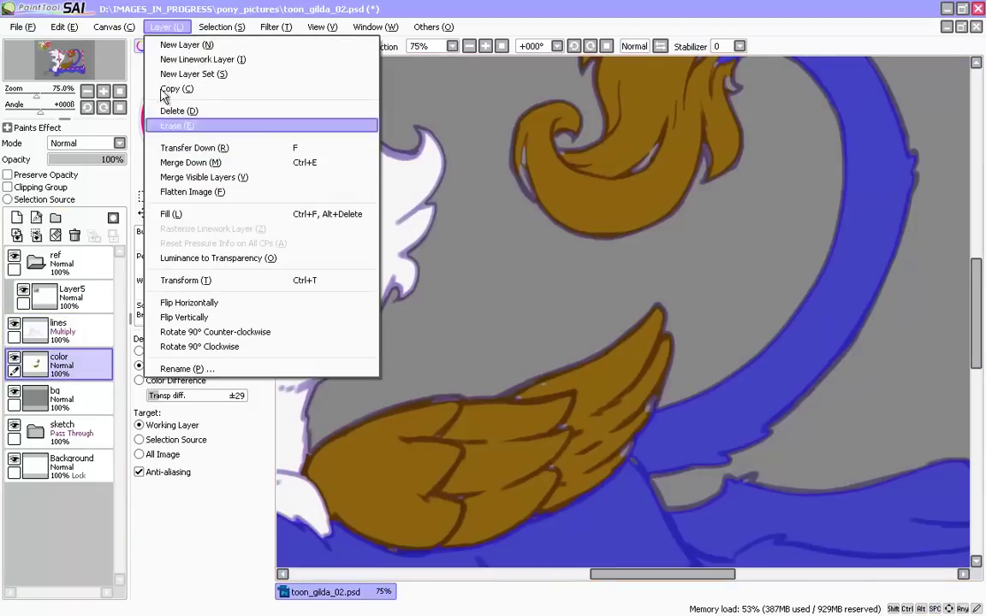
click(480, 6)
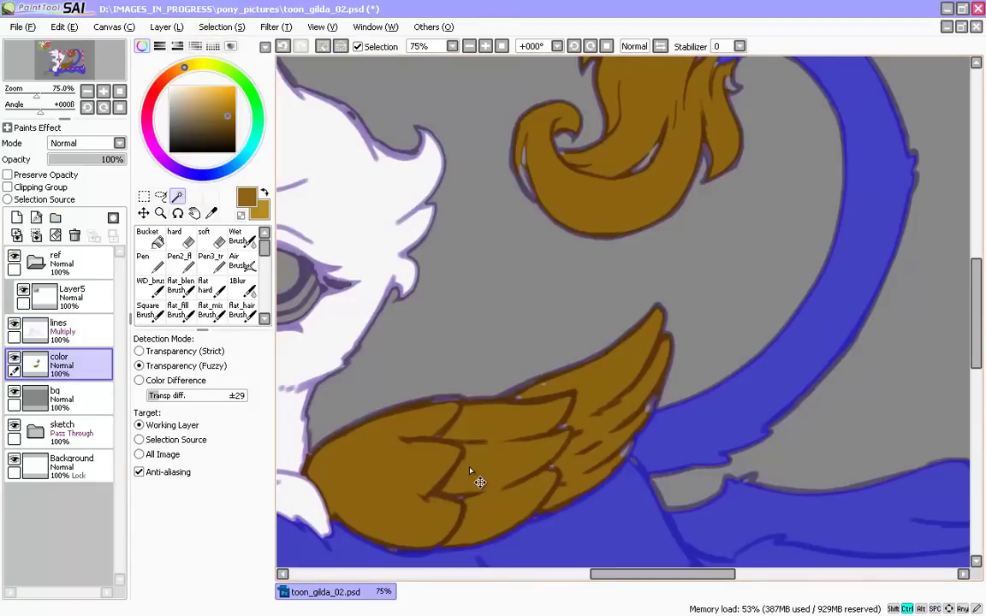
key(ctrl+f)
key(ctrl+d)
drag(531, 409, 719, 274)
key(Page_Down)
drag(426, 428, 379, 527)
key(ctrl+z)
key(ctrl+z)
- Fill the selected body, legs and tail with golden brown on the color layer
key(x)
key(ctrl+f)
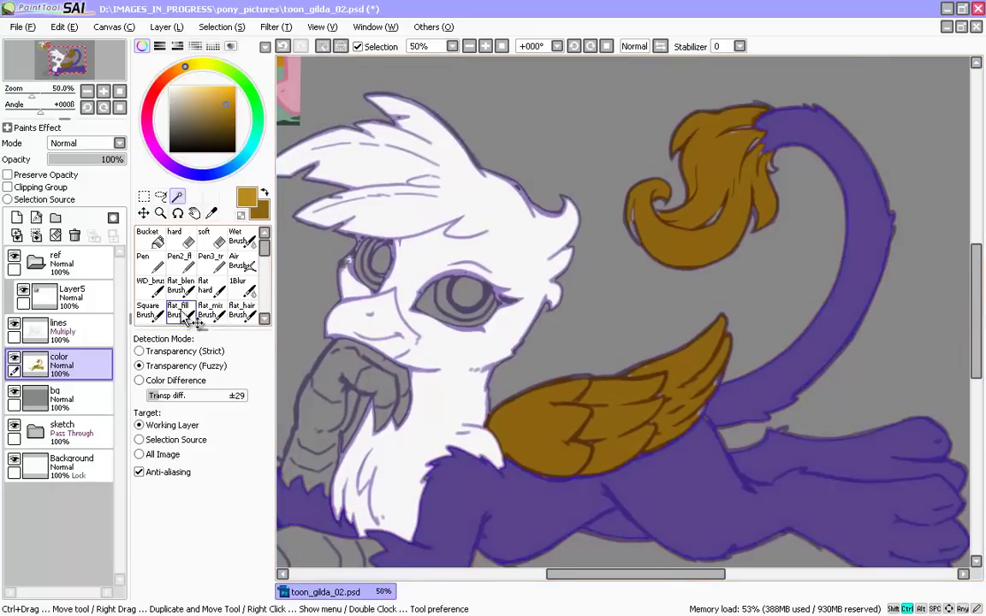
- Clear the selection and sample the yellow of the griffon's feet from the reference picture with the Pen
key(ctrl+d)
drag(313, 474, 501, 343)
drag(363, 246, 450, 480)
key(n)
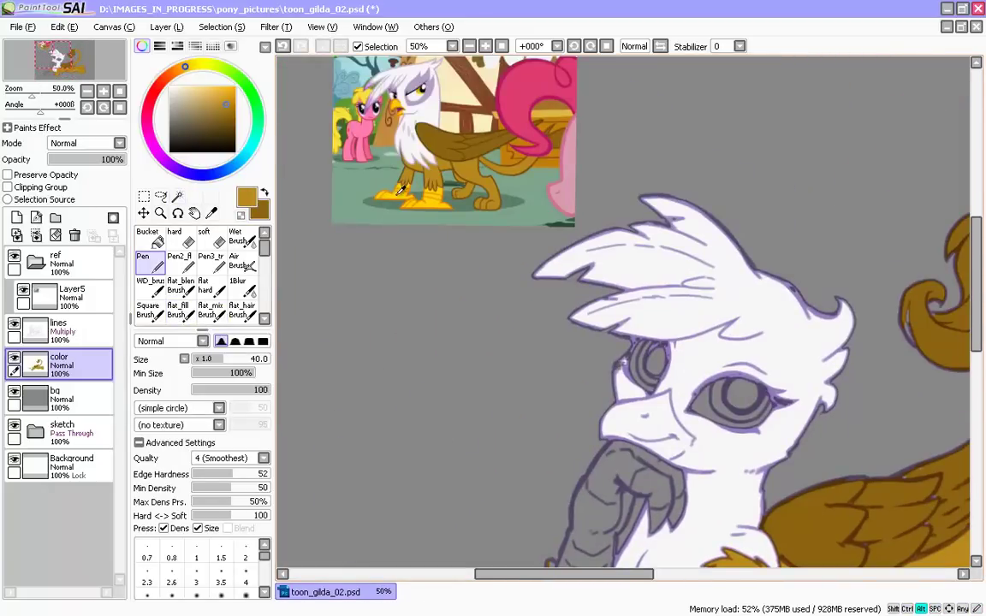
alt+click(398, 194)
drag(444, 431, 414, 145)
click(177, 197)
click(544, 374)
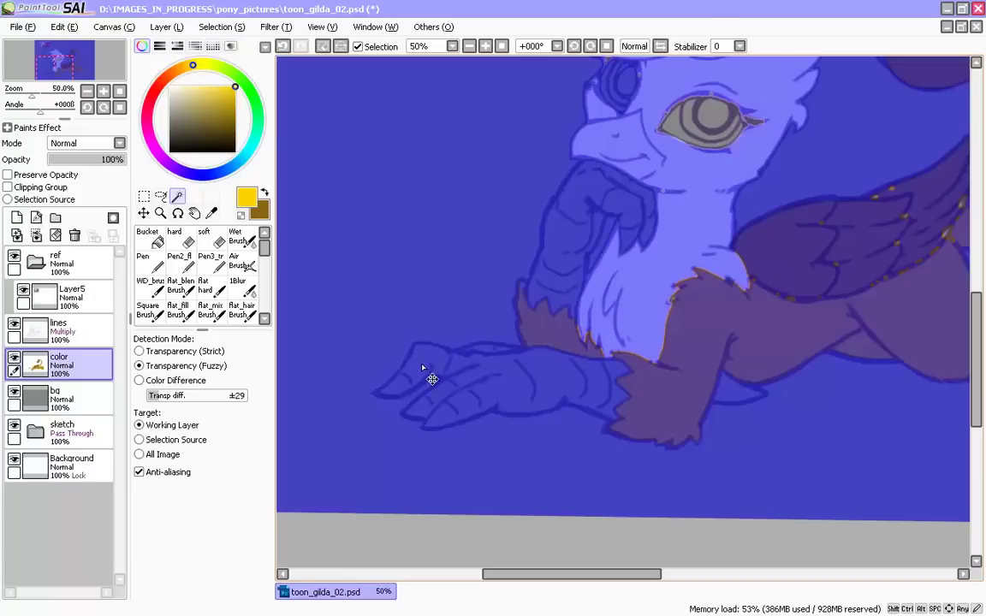
key(ctrl+d)
- Select the scaly parts of both forelegs, including all the claws, from the lines layer
ctrl+shift+click(426, 370)
click(516, 358)
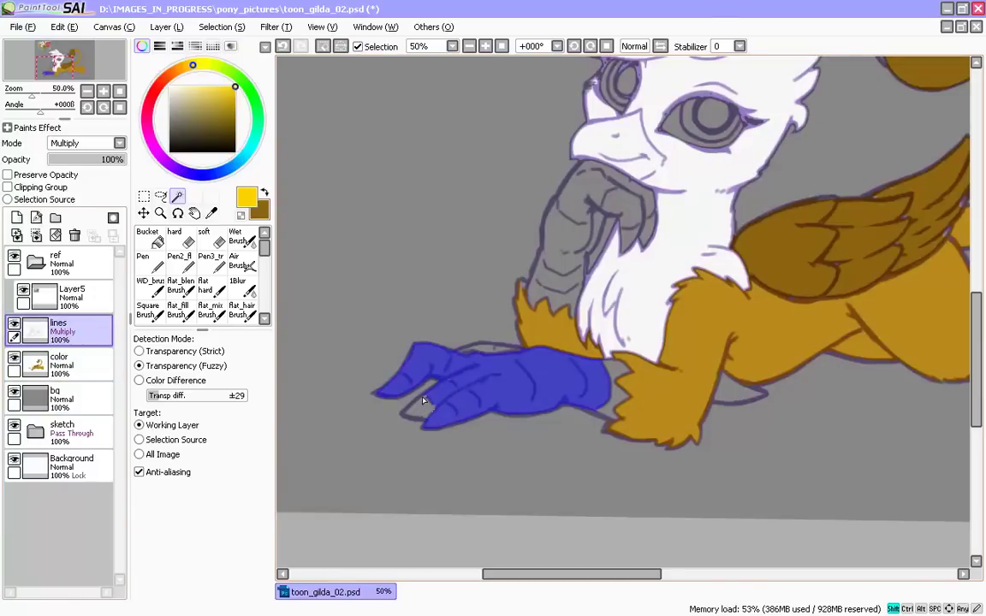
key(ctrl+z)
shift+click(606, 383)
drag(435, 279, 401, 373)
shift+click(599, 347)
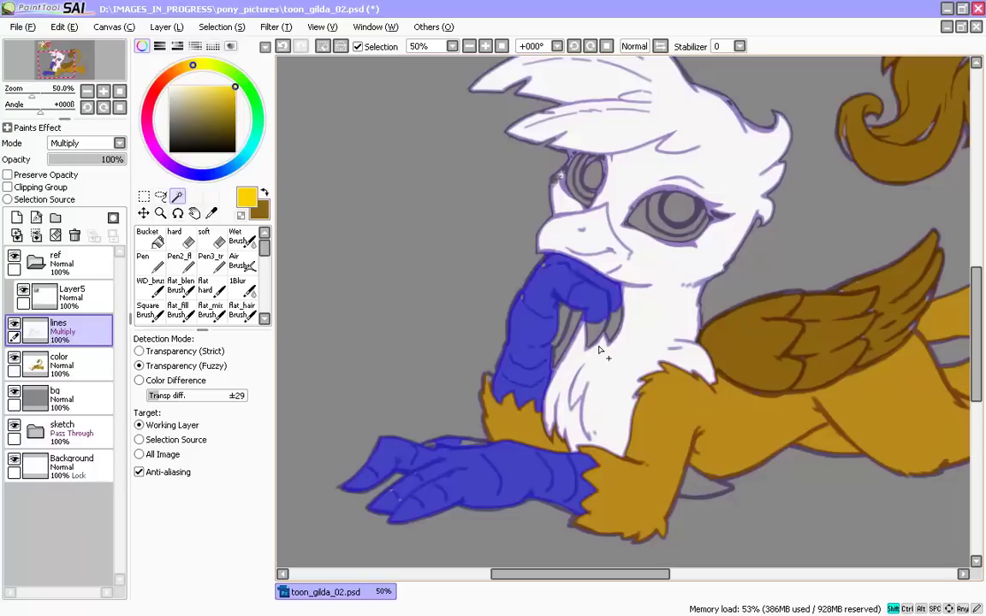
shift+click(562, 329)
- Add the irises of both eyes to the selection and make the color layer active
drag(614, 323, 509, 471)
drag(335, 493, 429, 425)
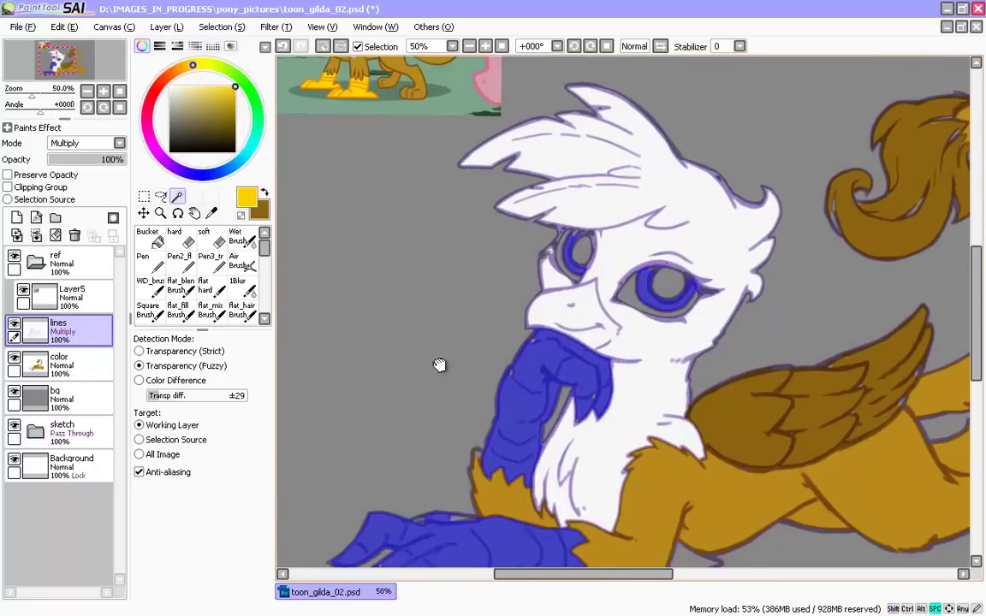
drag(439, 365, 559, 245)
click(100, 353)
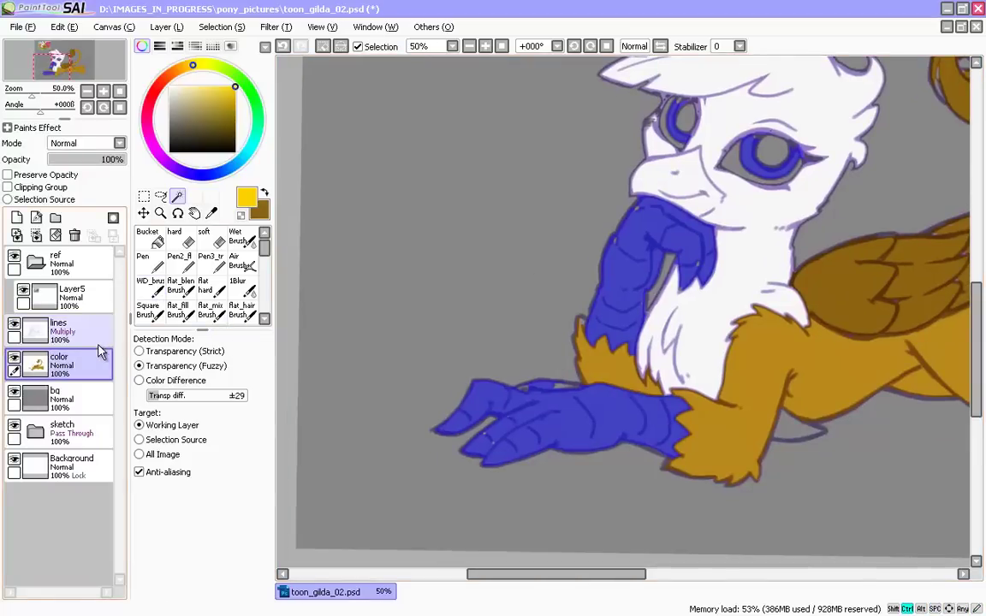
- Fill the selected forelegs and irises with yellow, clear the selection, and save the file
key(ctrl+f)
key(ctrl+d)
key(ctrl+s)
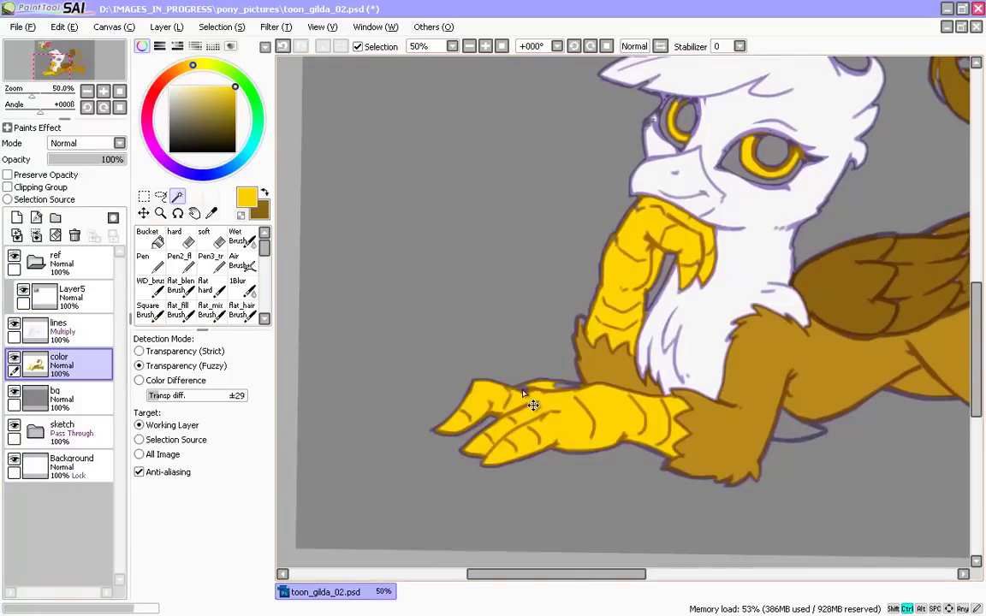
- Select the whites of both eyes and the small shape behind the elbow from the lines layer
drag(550, 315, 380, 335)
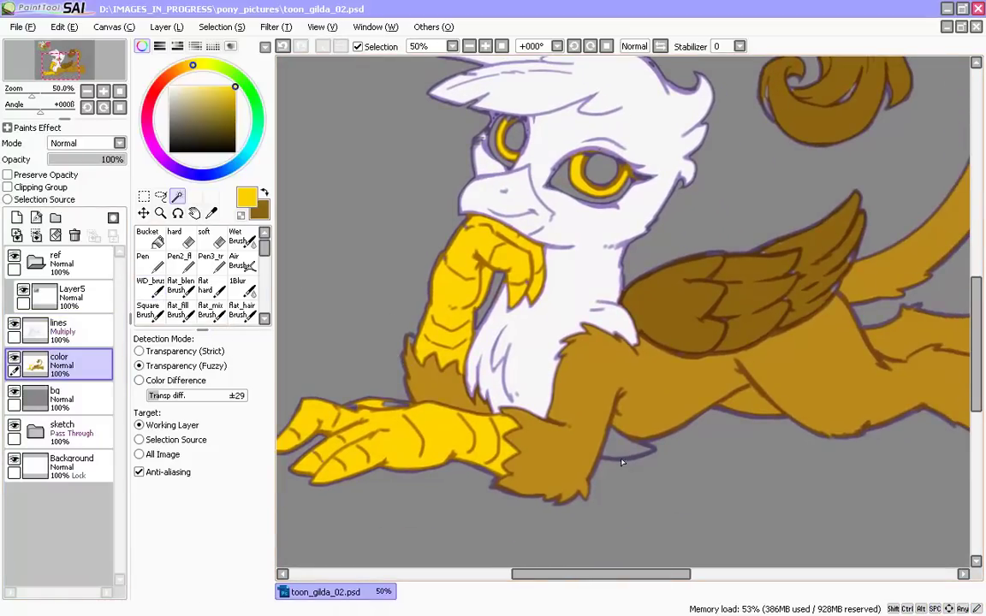
click(603, 476)
key(ctrl+d)
click(42, 329)
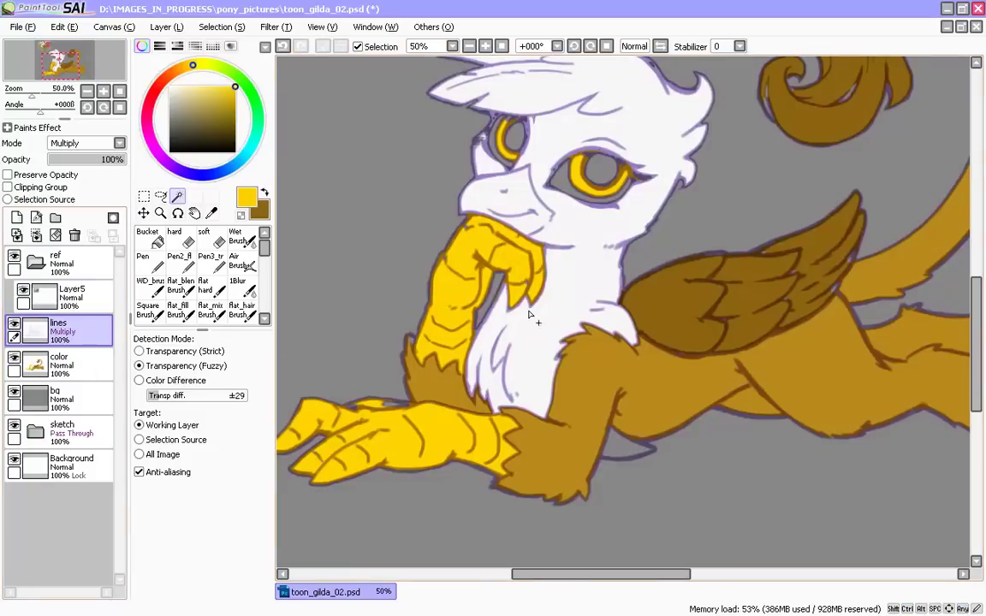
click(562, 182)
click(497, 146)
click(618, 445)
- Fill the selected areas on the color layer with the white sampled from the chest feathers, and clear the selection
key(n)
alt+click(527, 405)
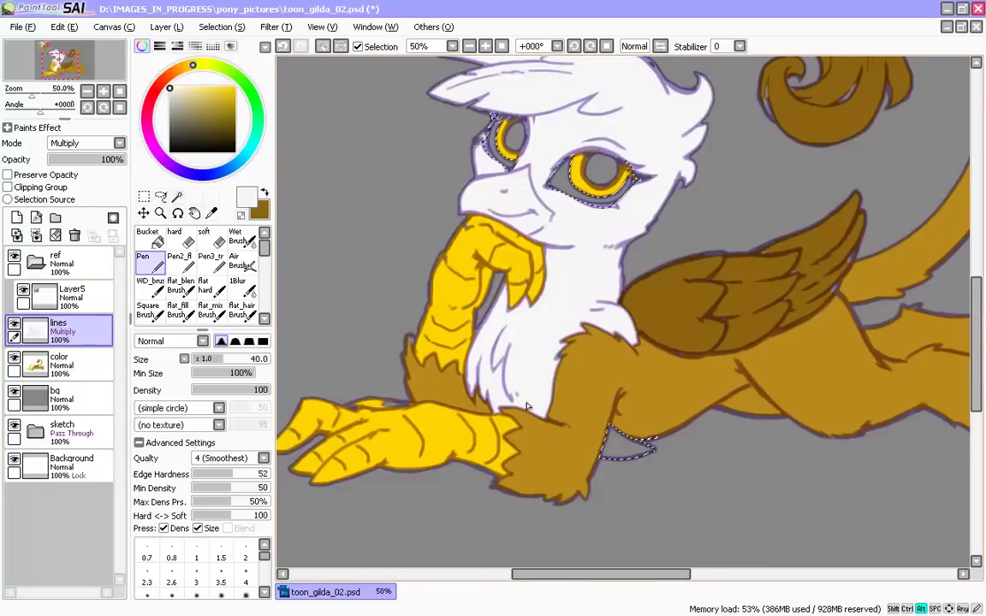
click(88, 358)
key(ctrl+f)
key(ctrl+d)
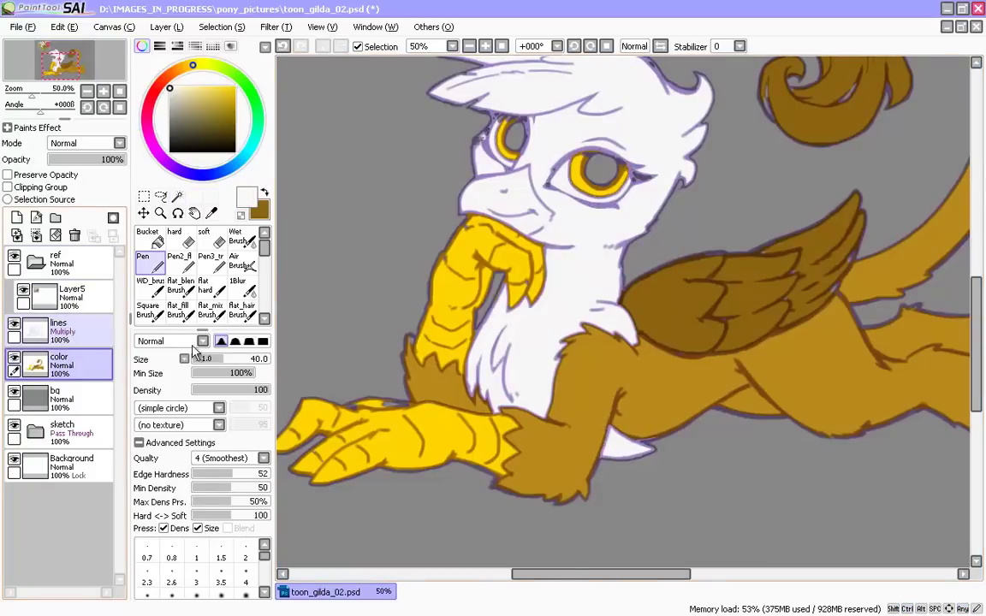
- Lower the opacity of the lines layer to 71%
drag(437, 314, 466, 321)
drag(305, 330, 428, 256)
scroll(428, 256, up, 1)
drag(301, 367, 395, 328)
scroll(428, 360, up, 1)
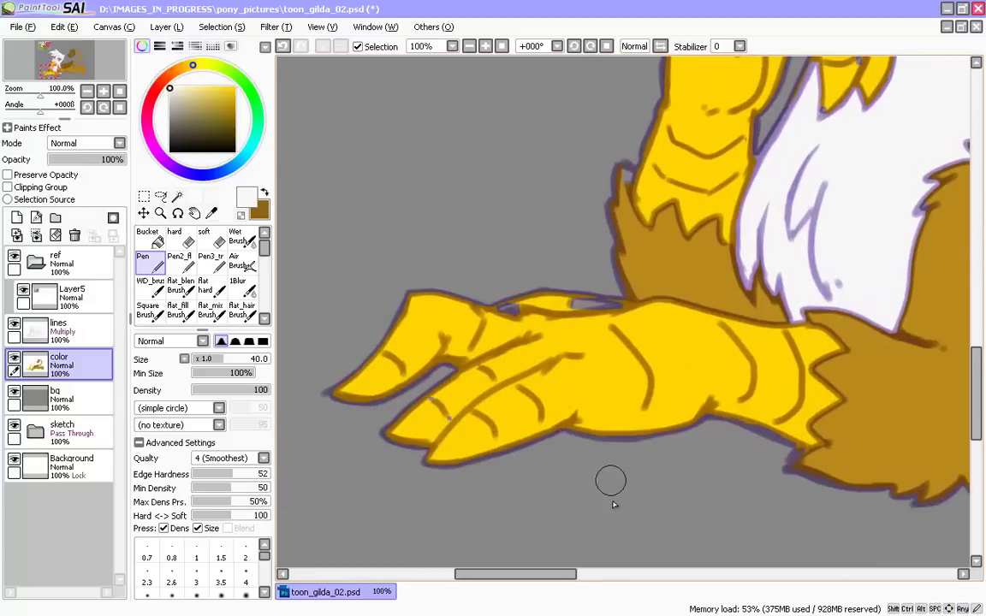
drag(613, 503, 558, 494)
click(61, 327)
drag(82, 161, 109, 163)
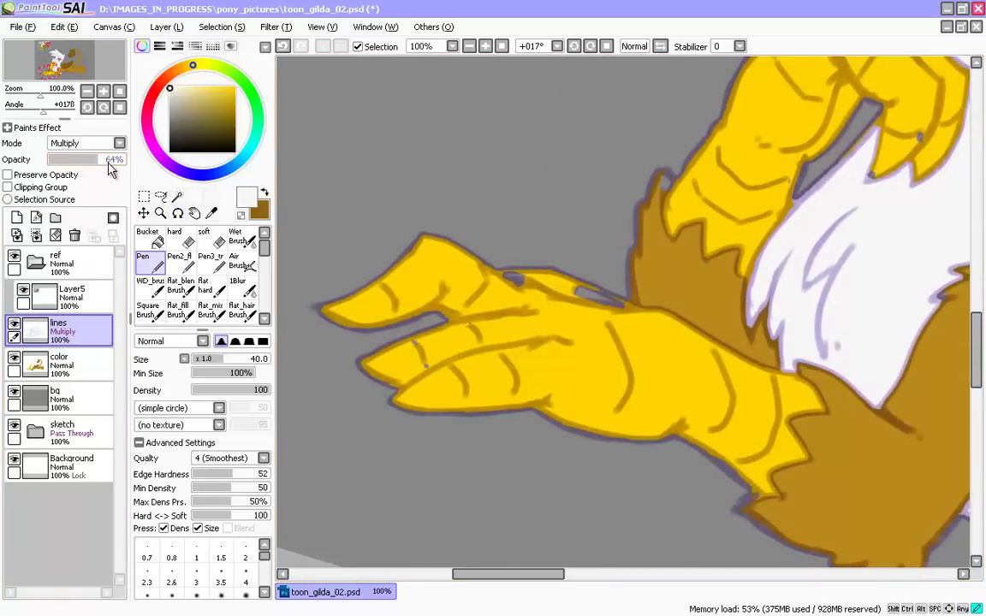
drag(490, 458, 438, 356)
- Paint the gray gaps along the far toe of the resting claw yellow on the color layer with a size 25 pen
right_click(638, 370)
drag(572, 243, 551, 221)
key(bracketleft)
key(bracketleft)
key(bracketleft)
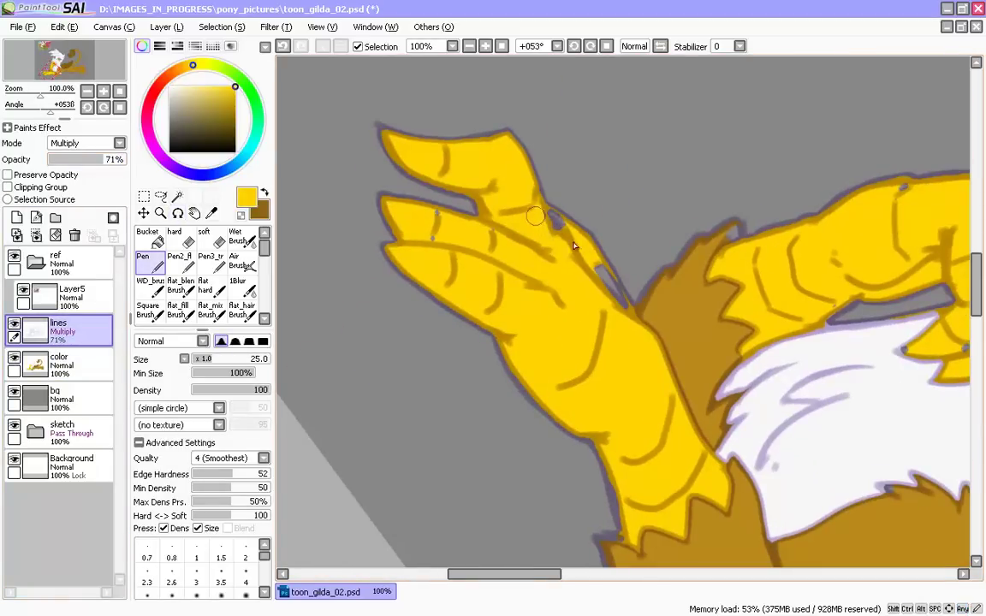
key(ctrl+z)
click(77, 363)
drag(541, 217, 628, 333)
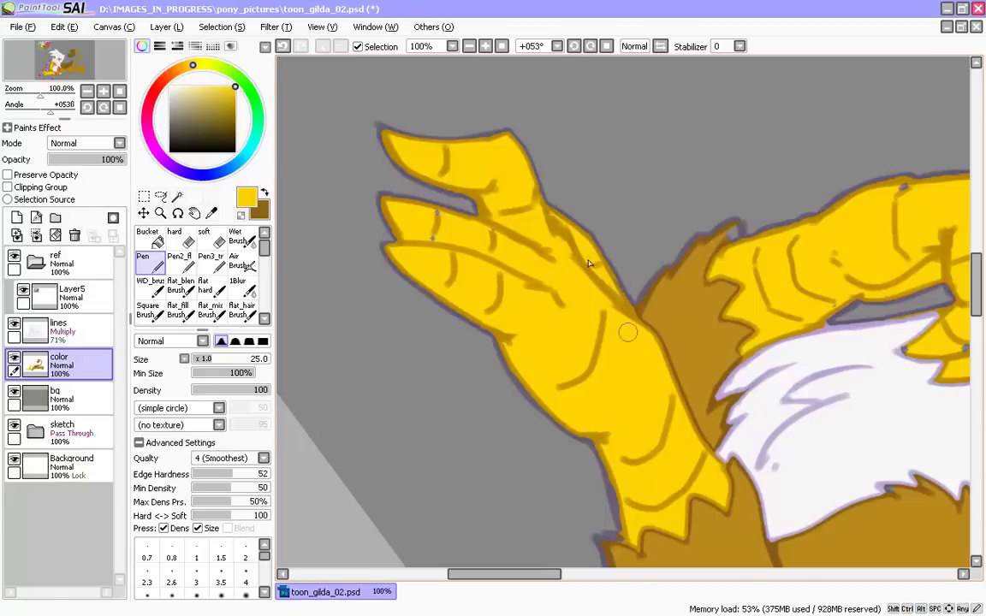
- Touch up the yellow edges and claw tips of the resting foreleg, reducing the pen size from 20 to 9
drag(513, 451, 485, 378)
key([)
drag(509, 320, 531, 379)
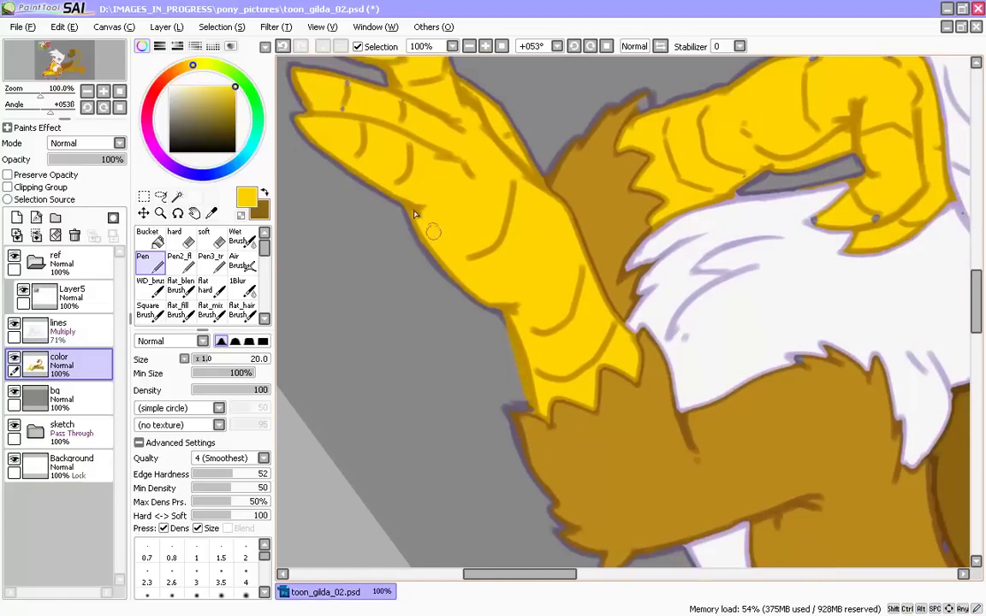
drag(372, 181, 446, 270)
drag(507, 316, 514, 268)
drag(514, 268, 583, 450)
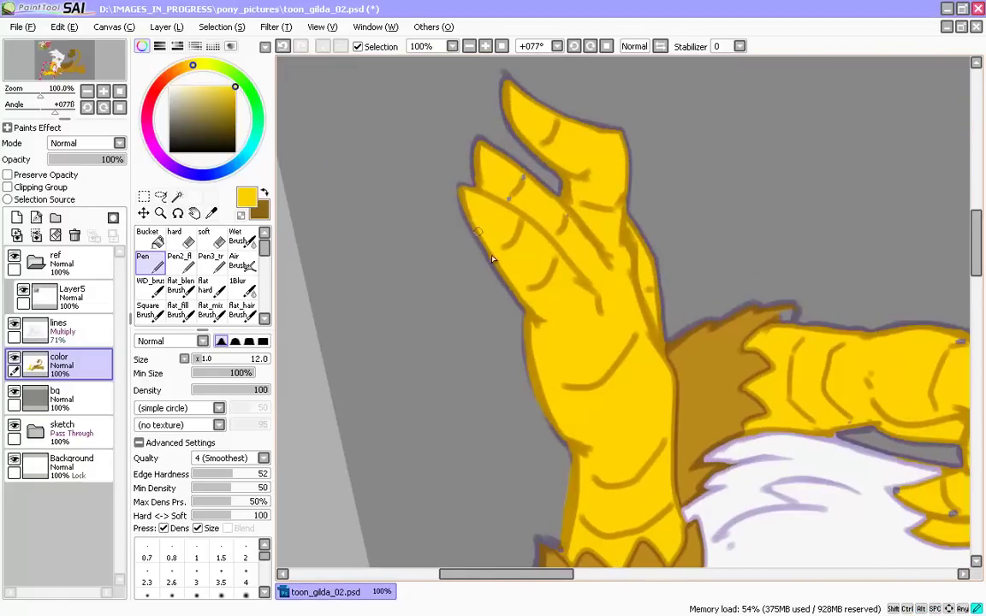
drag(469, 210, 531, 312)
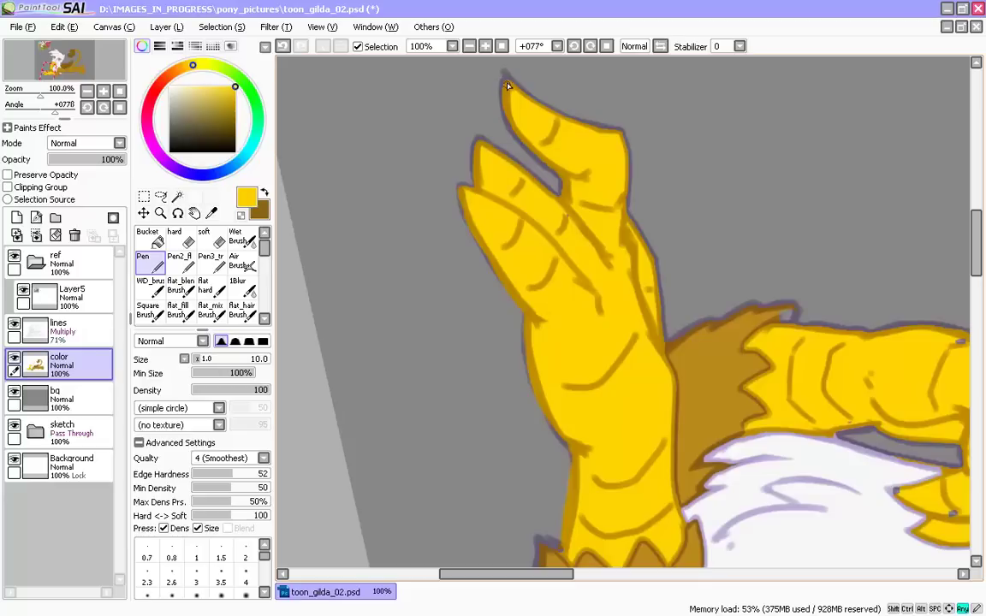
key(bracketleft)
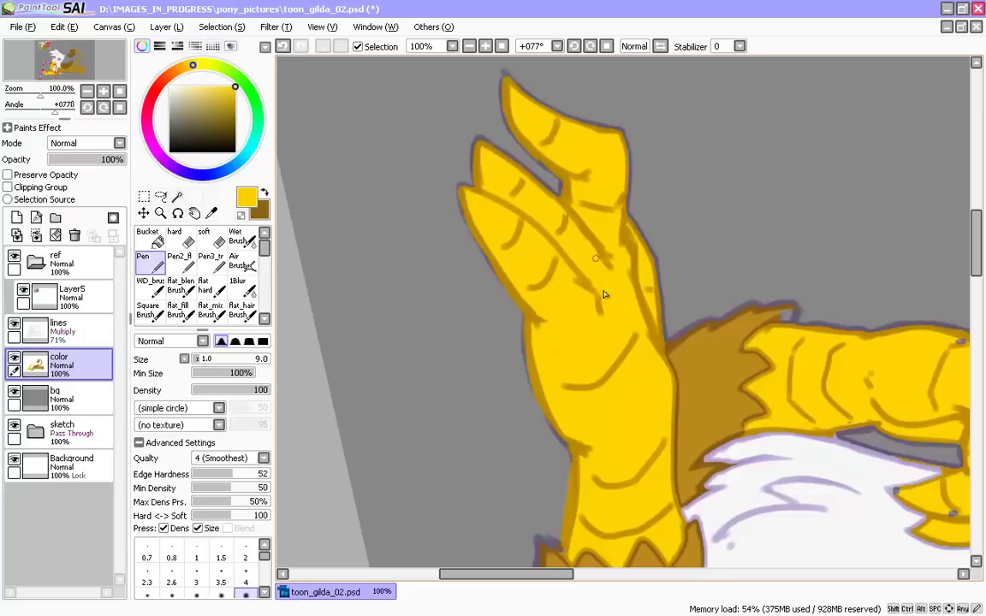
- Touch up the yellow edges and leftover gaps of the raised foreleg under the beak with a size 8 to 9 pen
drag(529, 428, 687, 514)
right_click(623, 295)
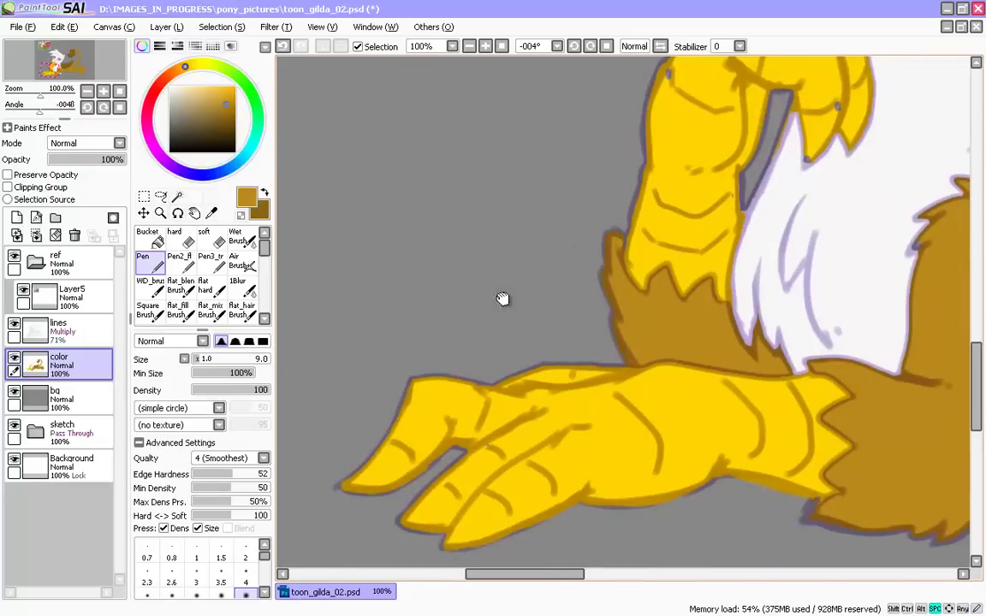
drag(504, 297, 407, 420)
right_click(576, 204)
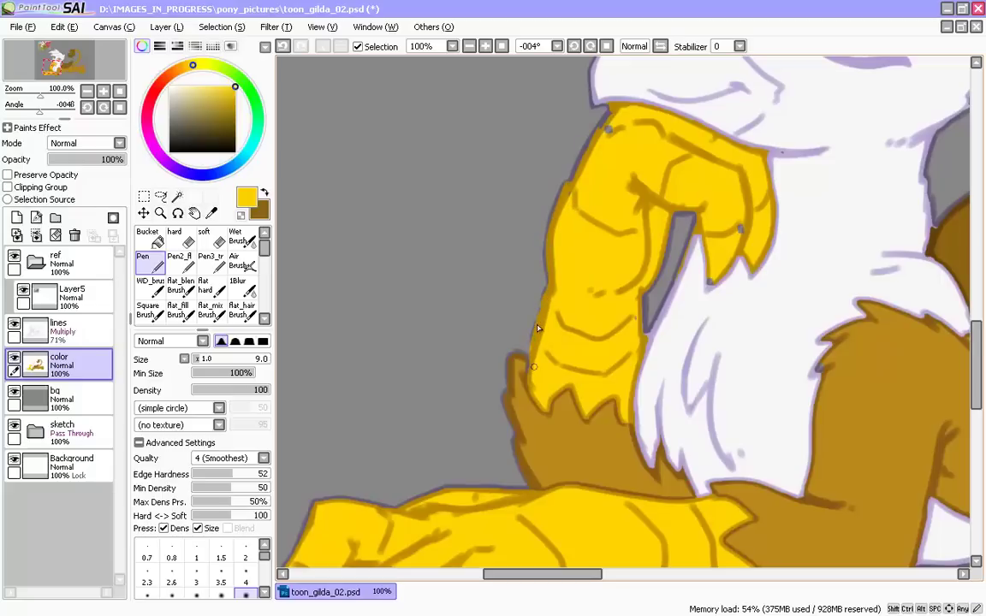
mouse_move(646, 299)
mouse_down()
mouse_move(579, 331)
mouse_move(581, 361)
mouse_up()
drag(579, 359, 577, 396)
drag(601, 293, 589, 328)
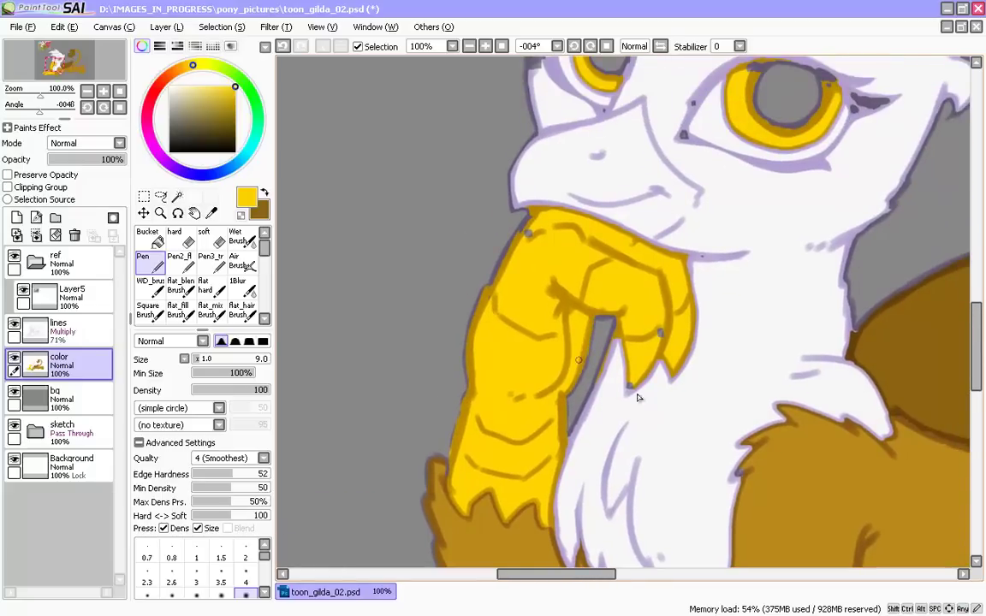
key(bracketleft)
key(bracketleft)
key(bracketright)
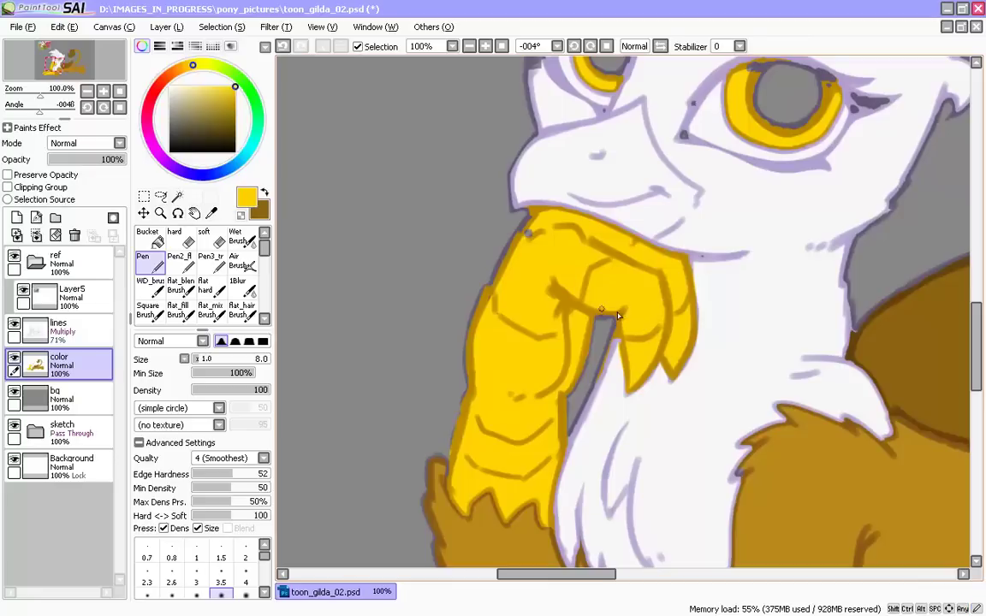
scroll(505, 267, up, 1)
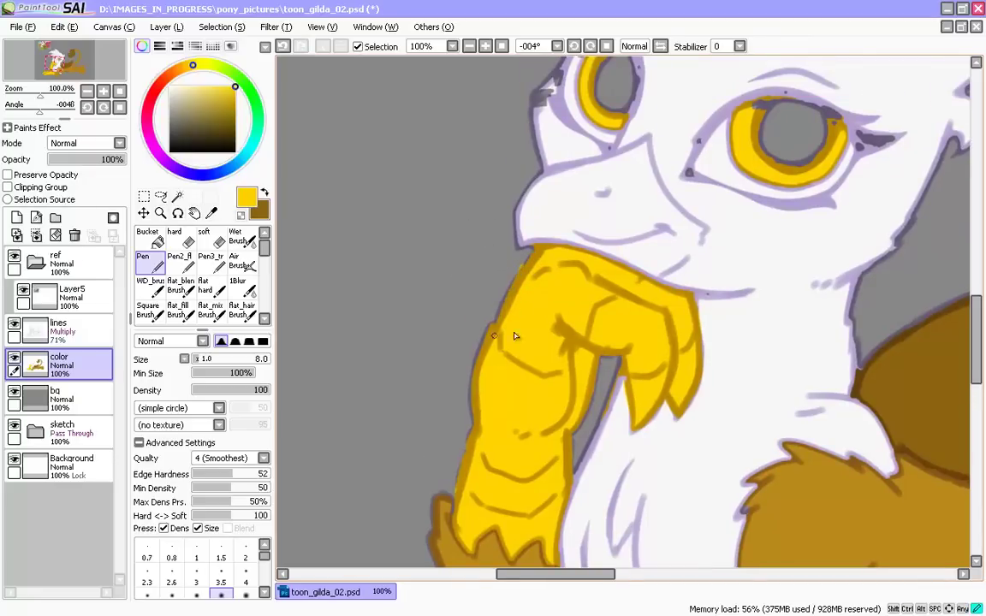
- Check the reference picture and outline the beak in yellow with a size 12 pen
scroll(513, 336, up, 8)
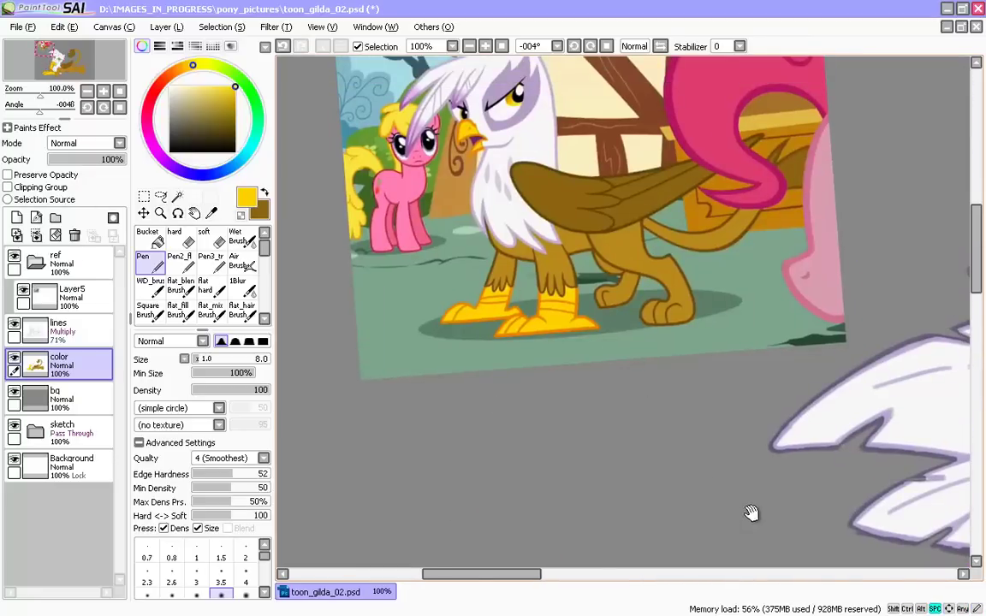
drag(751, 513, 500, 362)
key(])
mouse_move(576, 200)
mouse_down()
mouse_move(608, 274)
mouse_move(601, 331)
mouse_move(584, 334)
mouse_up()
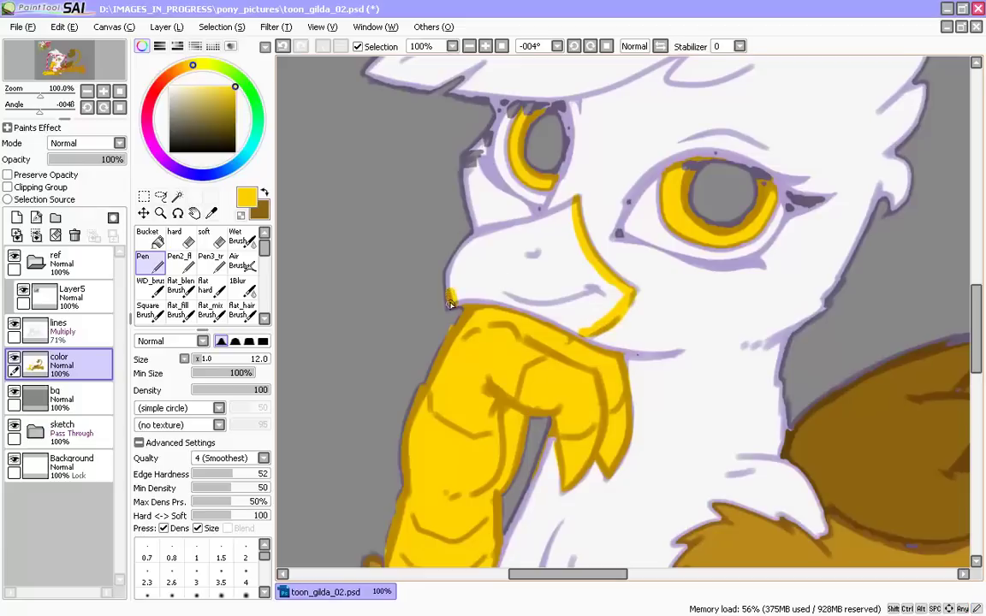
drag(502, 232, 570, 204)
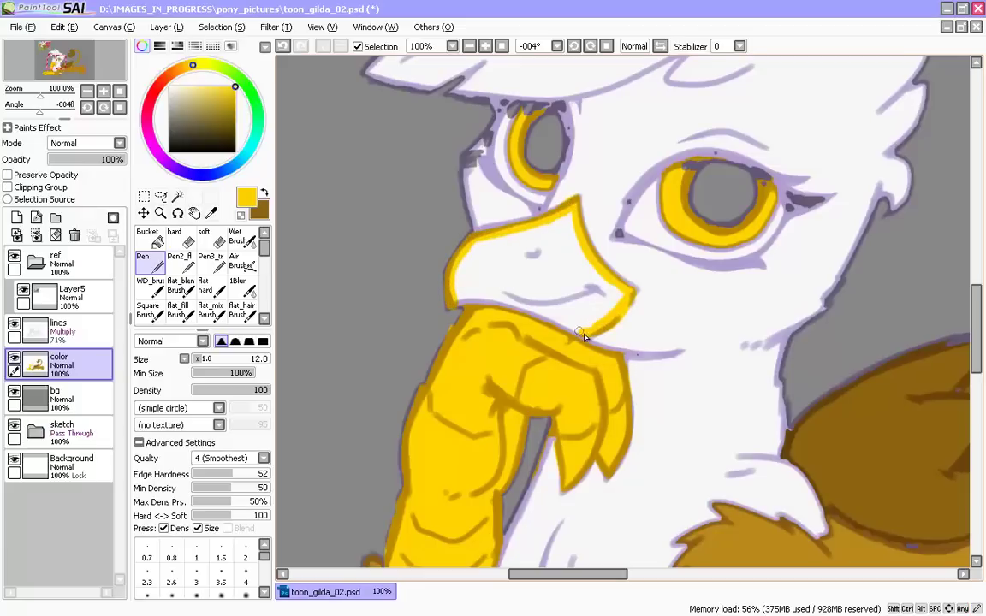
mouse_move(579, 332)
mouse_down()
mouse_move(475, 302)
mouse_move(492, 295)
mouse_up()
- Fill the inside of the beak with yellow using a size 30 pen
key(])
key(e)
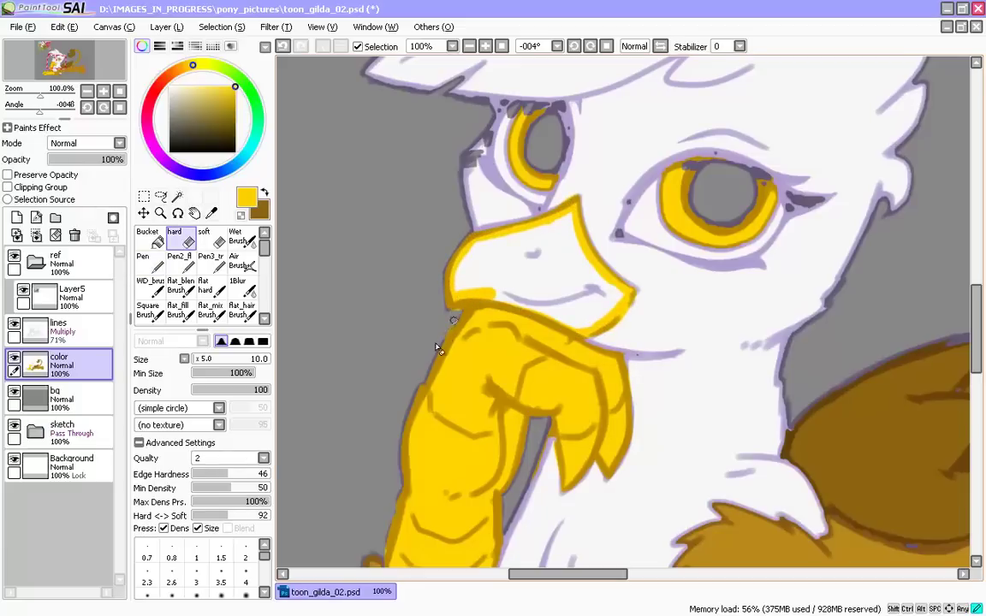
key(n)
key(e)
key(n)
key(])
key(])
key(])
key(])
mouse_move(471, 253)
mouse_down()
mouse_move(525, 238)
mouse_move(609, 295)
mouse_move(467, 269)
mouse_move(475, 275)
mouse_move(470, 227)
mouse_up()
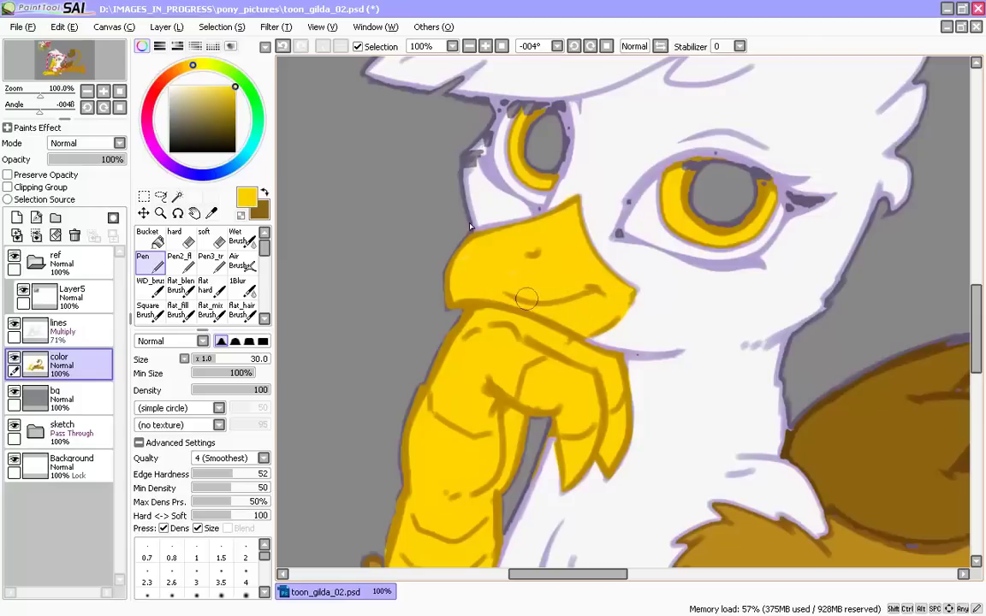
drag(476, 280, 475, 317)
- Cover the gray gaps around the far eye with white and complete its iris with the sampled yellow
drag(405, 243, 439, 356)
right_click(561, 352)
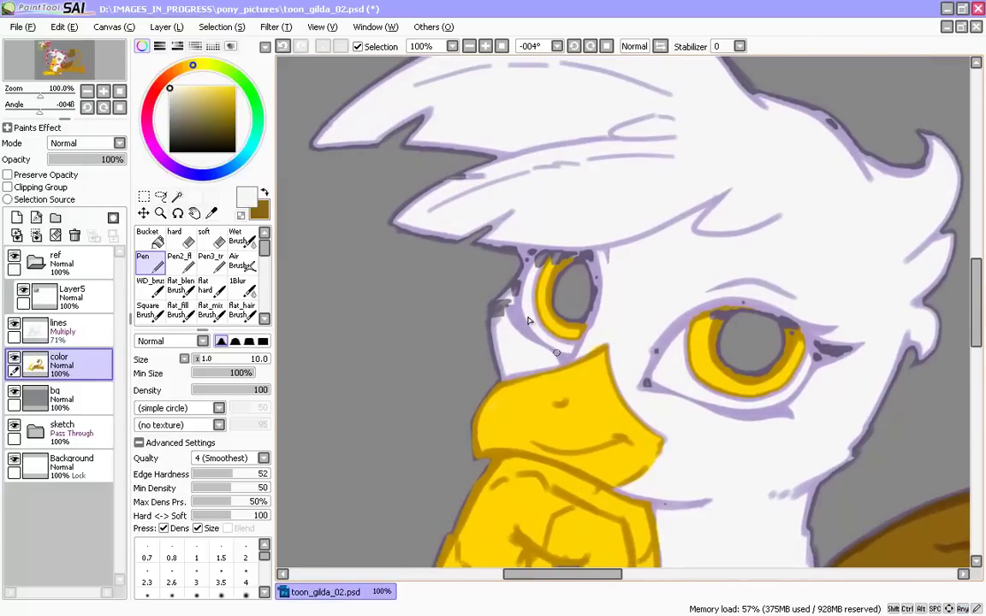
alt+click(552, 267)
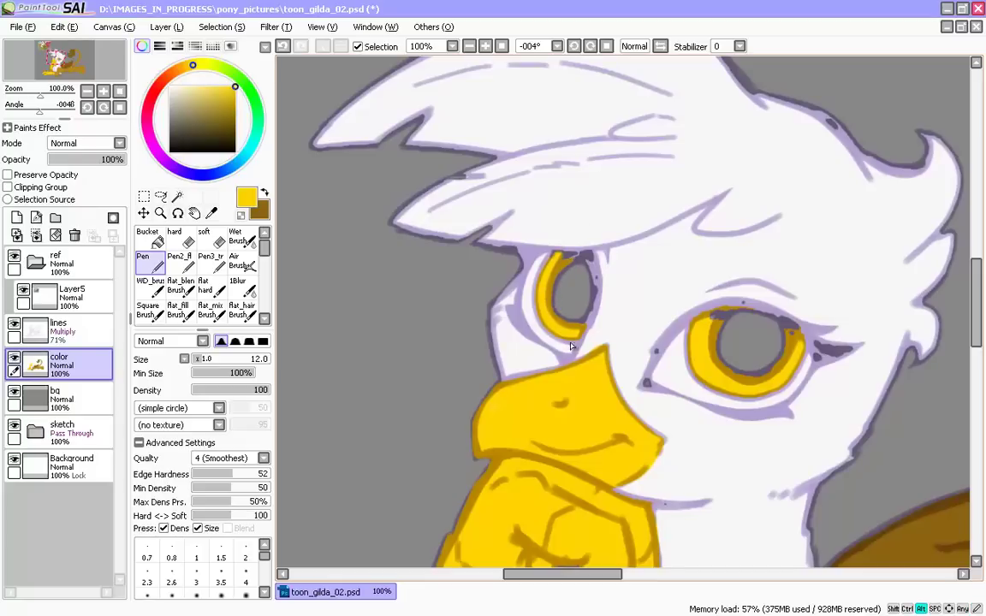
- Paint the pupils of both eyes dark purple with a size 25 pen
click(200, 133)
click(179, 169)
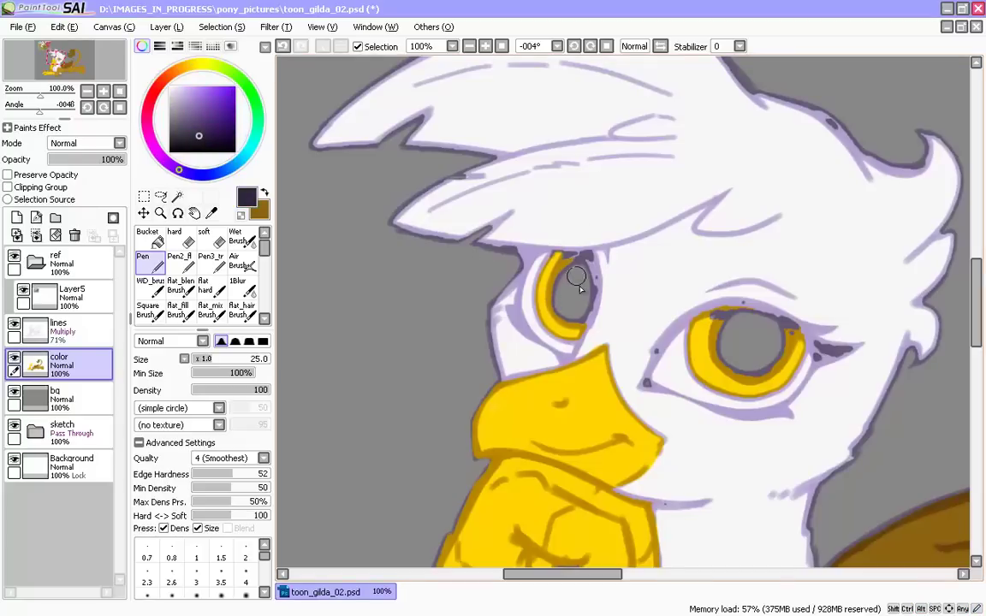
mouse_move(579, 290)
mouse_down()
mouse_move(566, 309)
mouse_move(566, 291)
mouse_move(567, 312)
mouse_move(572, 271)
mouse_up()
mouse_move(770, 340)
mouse_down()
mouse_move(752, 336)
mouse_move(743, 355)
mouse_move(757, 364)
mouse_move(766, 346)
mouse_move(733, 352)
mouse_move(764, 327)
mouse_move(729, 342)
mouse_up()
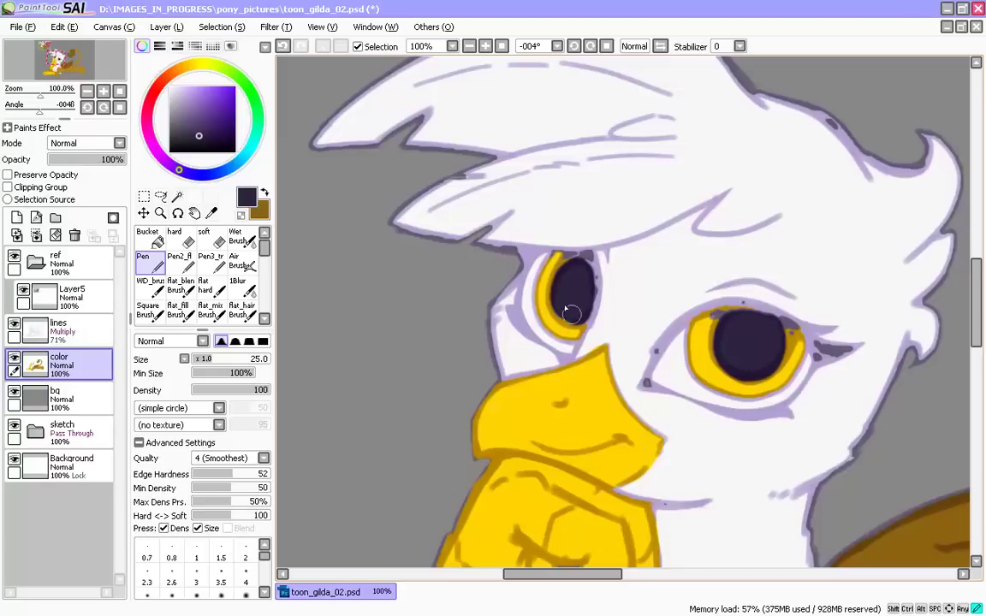
drag(565, 306, 568, 262)
- Cover the gray spots around the near eye with white and touch up its iris and pupil with sampled yellow and dark purple
drag(420, 432, 435, 465)
alt+click(667, 392)
drag(670, 385, 661, 416)
drag(623, 425, 517, 339)
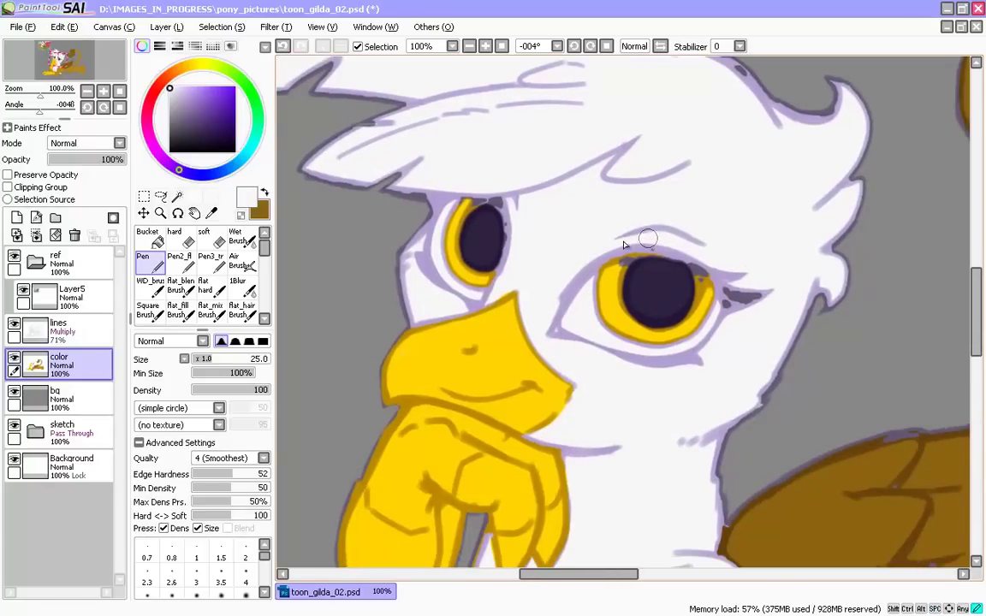
alt+click(618, 268)
alt+click(683, 283)
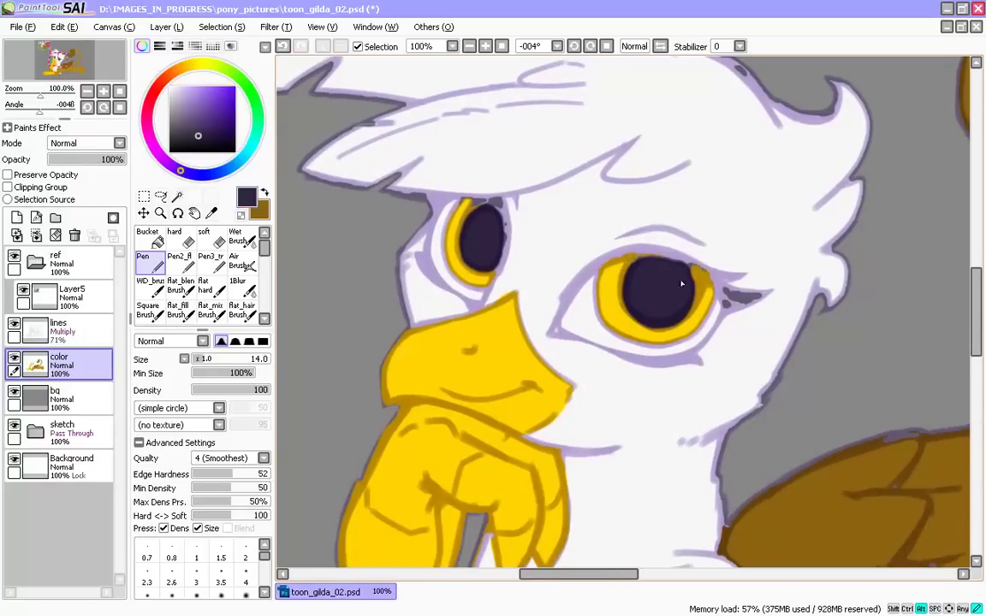
- Fill the near eye's lashes and the gap above the far eye with sampled white using a size 30 pen
alt+click(724, 320)
key(bracketright)
key(bracketright)
key(bracketright)
key(bracketright)
drag(726, 298, 759, 296)
mouse_move(374, 194)
mouse_down()
mouse_move(423, 286)
mouse_move(495, 157)
mouse_up()
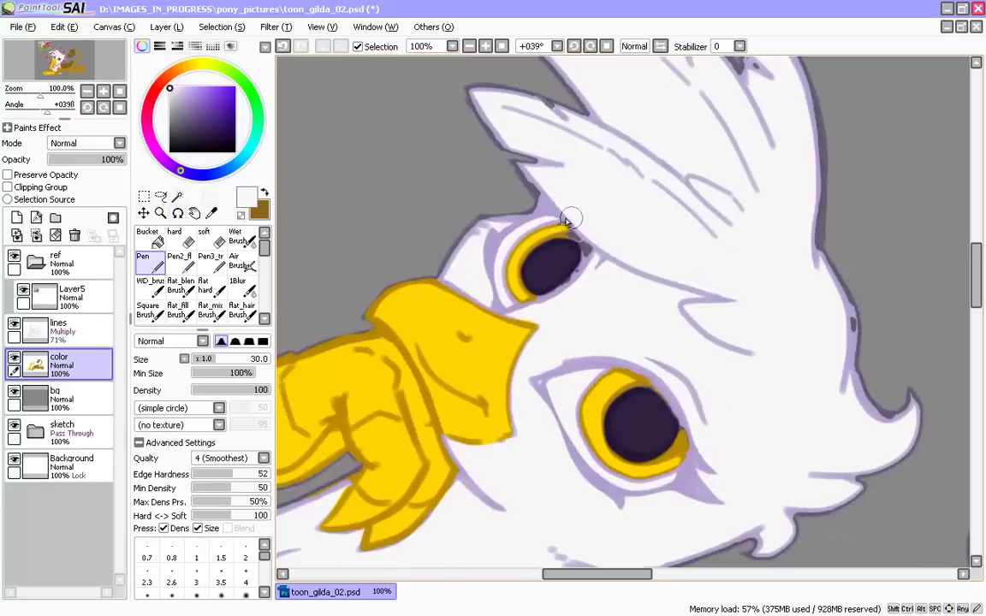
drag(571, 220, 585, 239)
drag(395, 224, 399, 270)
- Clean up the far eye's iris, pupil and surrounding area with a smaller pen, using colors sampled from the eye
alt+click(565, 279)
key(bracketleft)
key(bracketleft)
key(bracketleft)
key(bracketleft)
key(bracketleft)
key(bracketleft)
mouse_move(564, 281)
mouse_down()
mouse_move(579, 295)
mouse_move(556, 340)
mouse_up()
alt+click(567, 298)
key(bracketleft)
alt+click(591, 316)
alt+click(553, 359)
drag(443, 393, 478, 400)
- Fill the gray gaps along the forehead crest's feather tips with white using a size 10 pen
alt+click(551, 328)
key(bracketright)
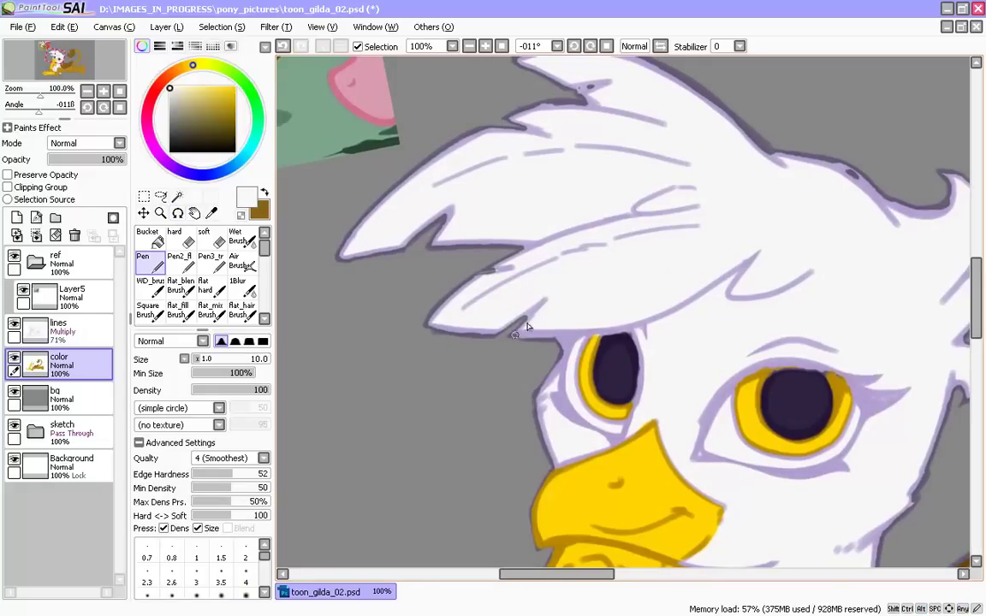
drag(484, 322, 528, 429)
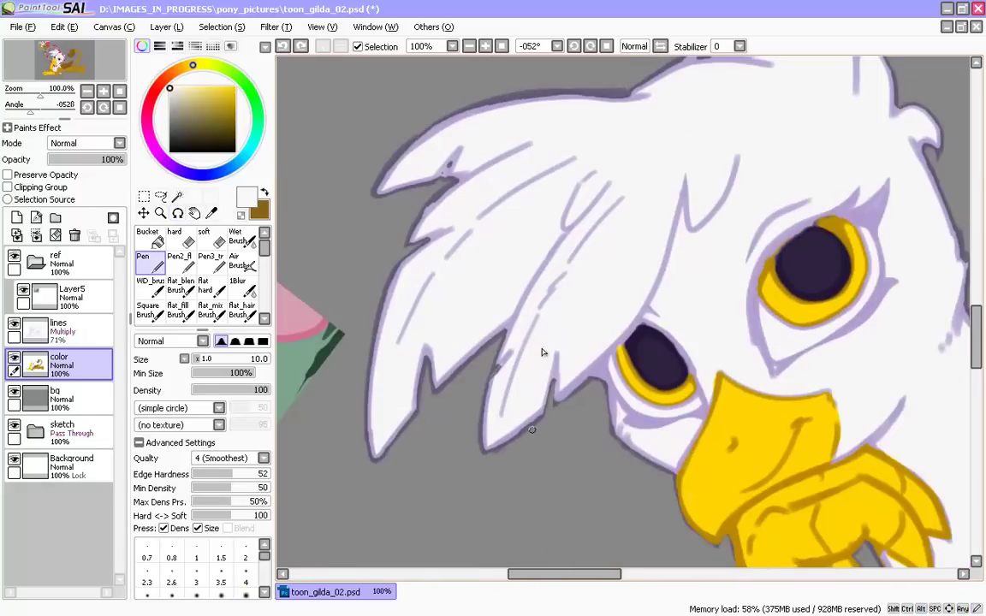
drag(542, 352, 597, 224)
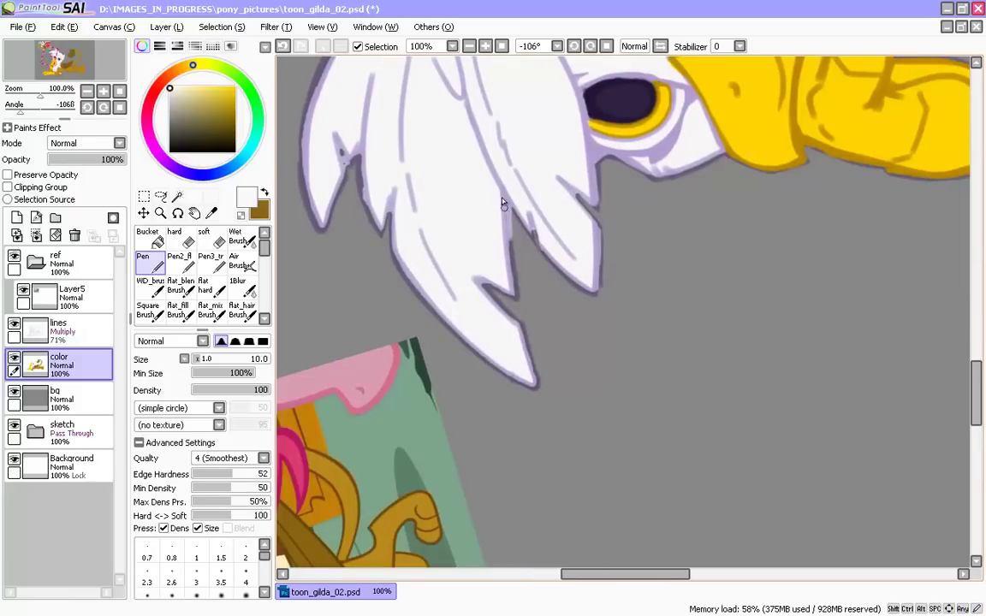
drag(503, 204, 513, 317)
key(e)
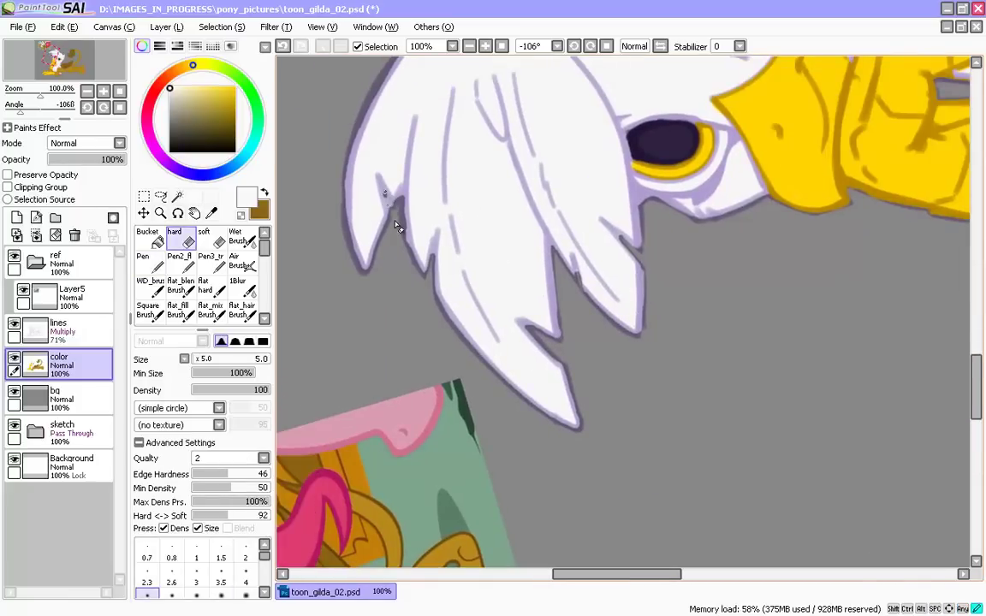
key(n)
- Extend the white to the crest's remaining tips and outer edge with a size 12 pen
mouse_move(423, 270)
mouse_down()
mouse_move(401, 216)
mouse_move(429, 328)
mouse_up()
mouse_move(513, 113)
mouse_down()
mouse_move(454, 189)
mouse_move(420, 303)
mouse_up()
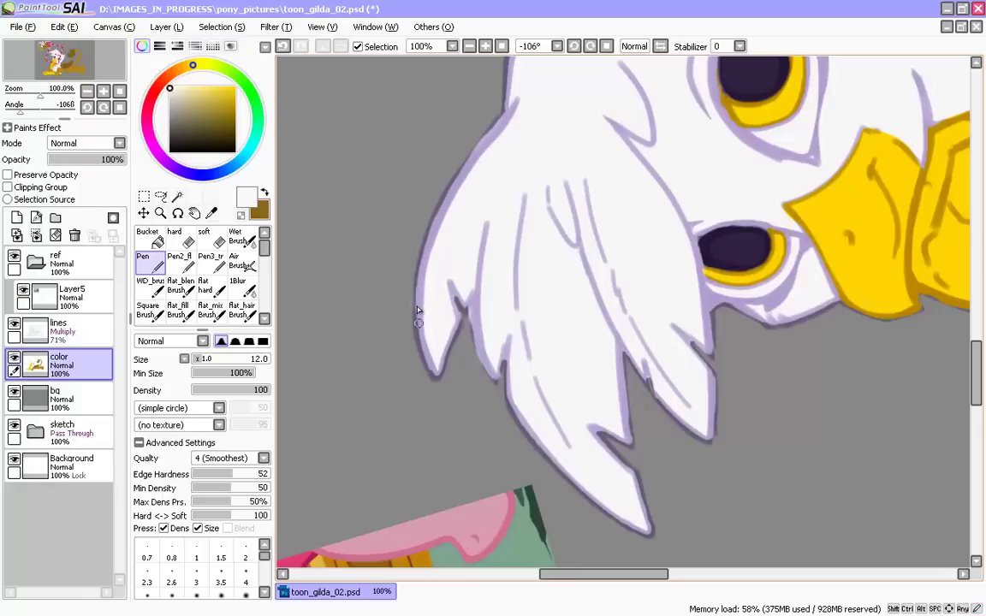
mouse_move(587, 456)
mouse_down()
mouse_move(528, 393)
mouse_move(569, 409)
mouse_up()
drag(481, 382, 492, 396)
mouse_move(458, 183)
mouse_down()
mouse_move(469, 398)
mouse_move(508, 514)
mouse_up()
drag(519, 294, 505, 392)
- Fill the curl and feather tufts at the back of the head with white at size 8 and trim the edge
key(bracketleft)
key(bracketleft)
key(bracketleft)
drag(506, 212, 528, 206)
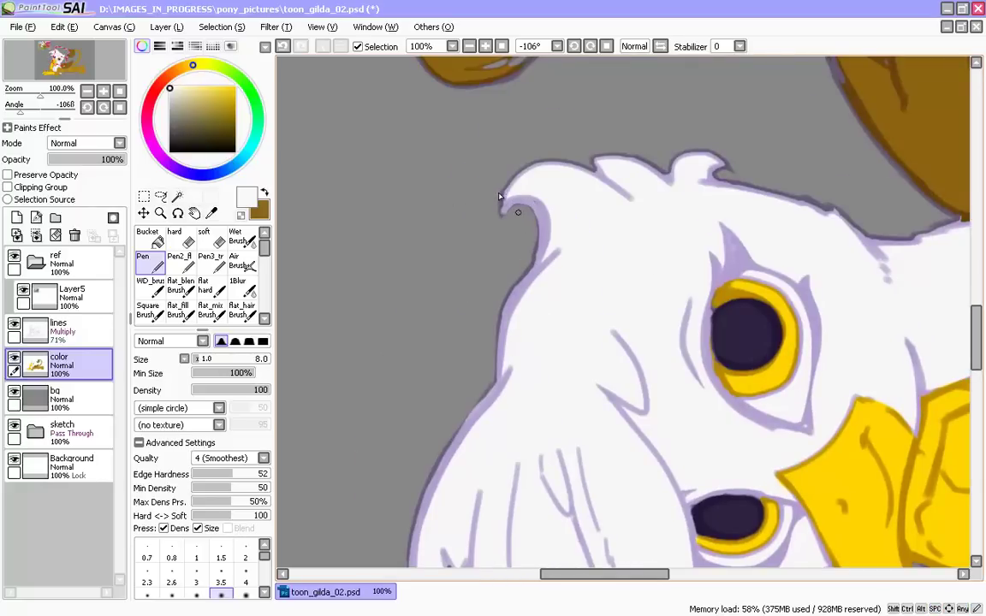
drag(598, 394, 535, 286)
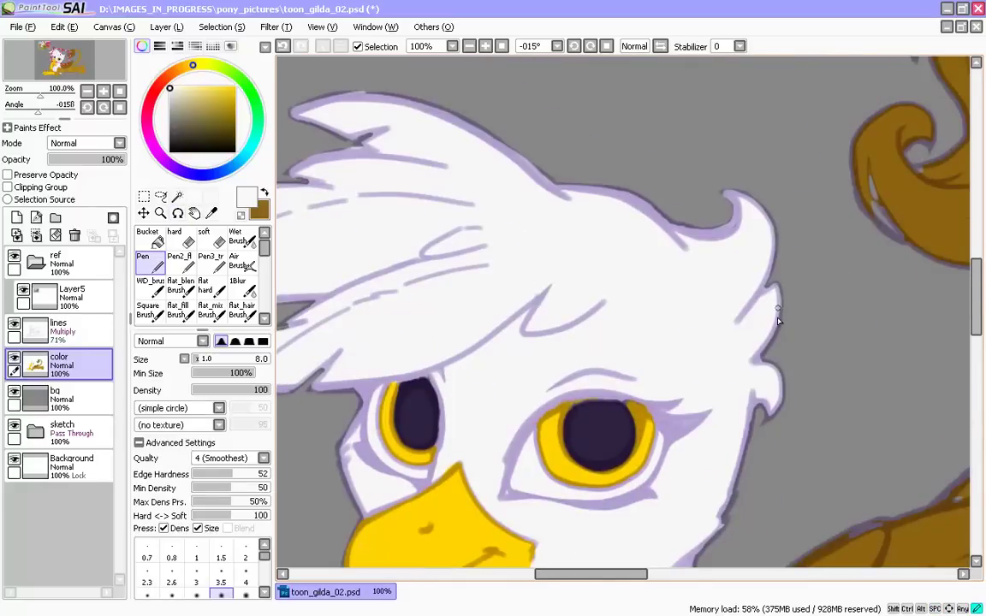
key(e)
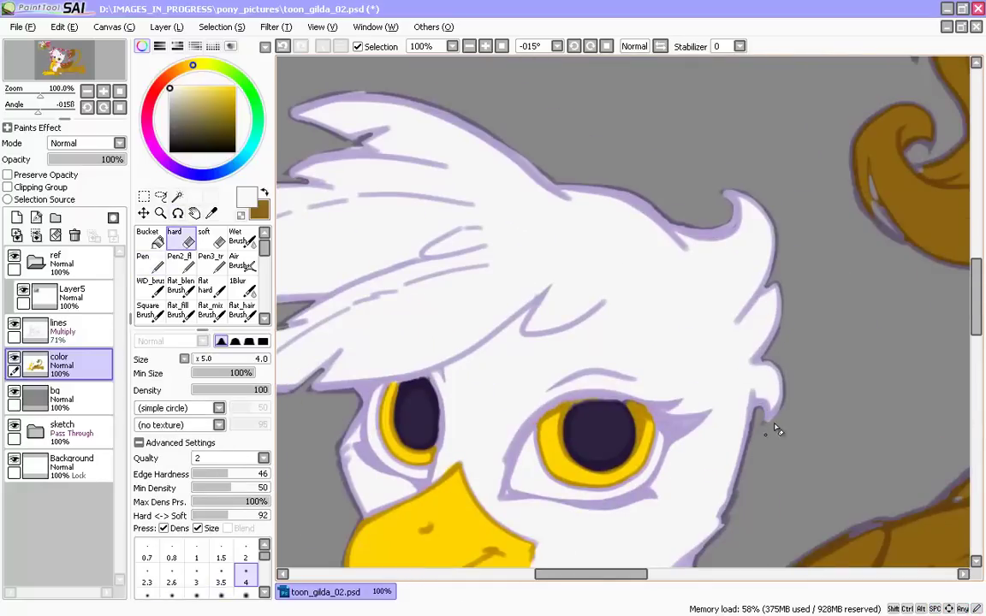
key(n)
drag(621, 276, 603, 244)
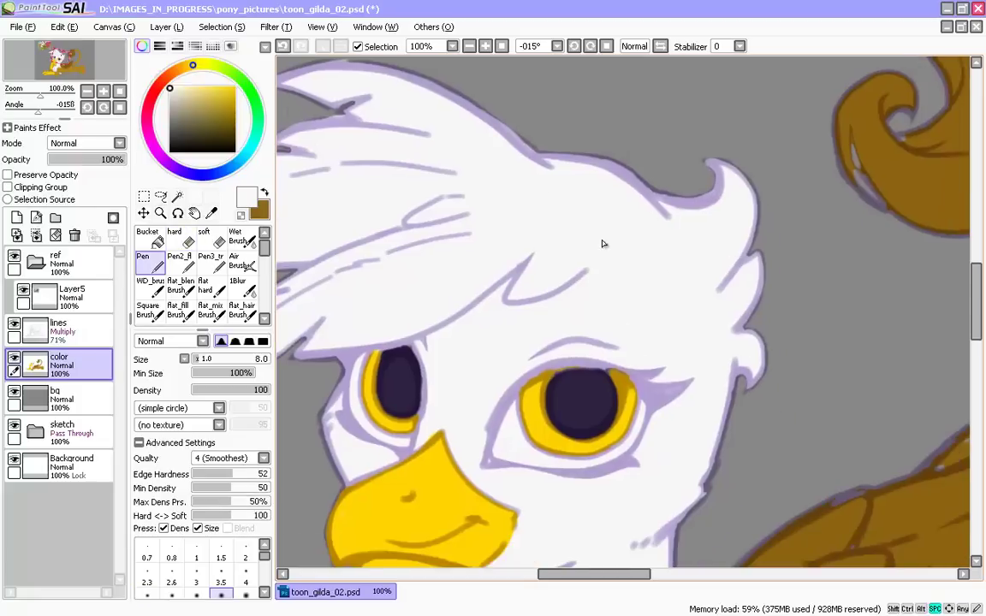
- Trim the color spilling past the line art beside the beak and raised claw with the hard eraser at size 5
key(e)
drag(414, 433, 514, 335)
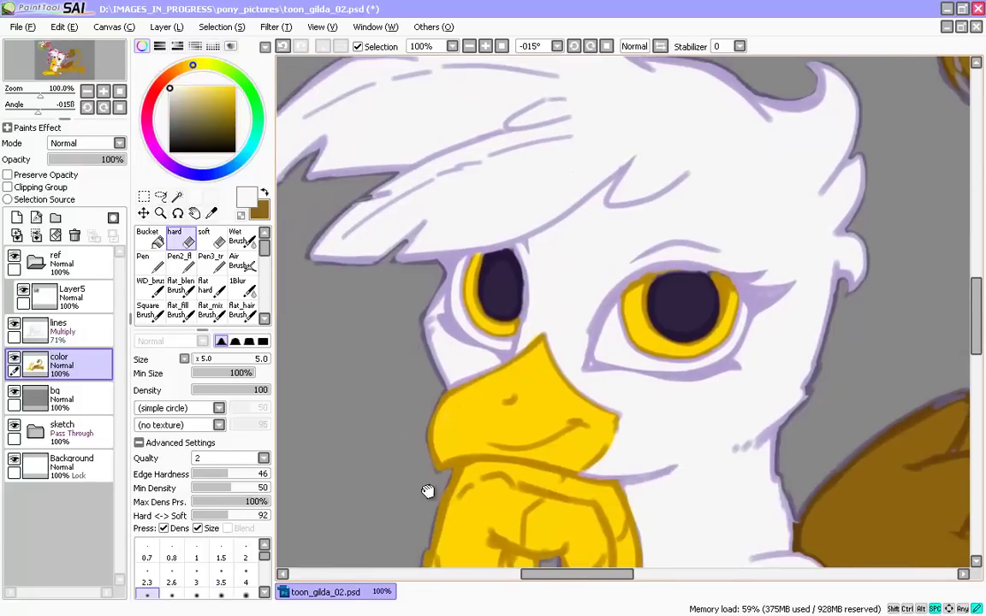
drag(427, 490, 445, 497)
drag(583, 481, 442, 280)
drag(585, 504, 424, 490)
key(n)
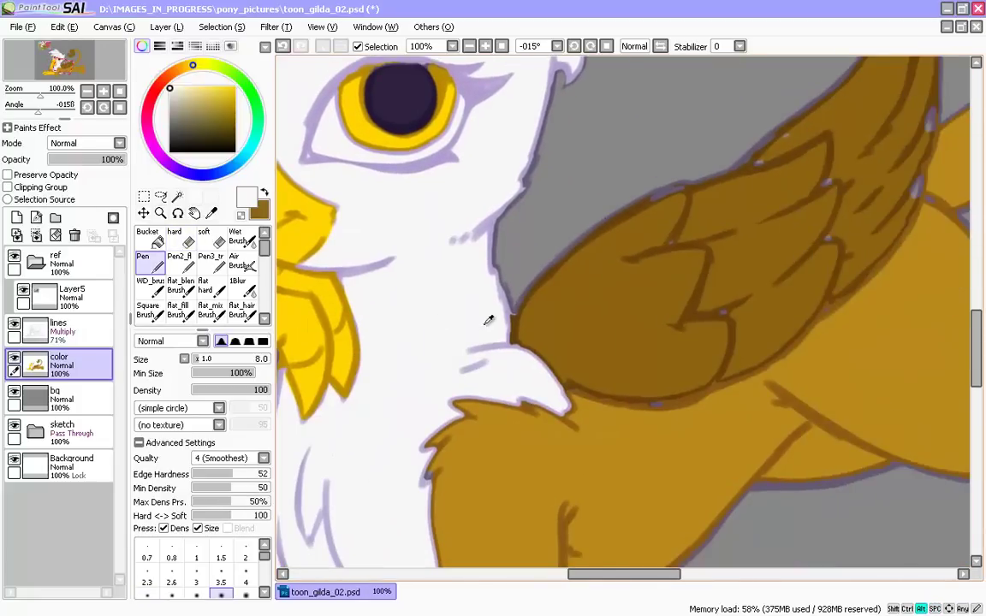
- Touch up the neck edge beside the wing in white and the shoulder fur tufts in sampled light brown at size 10
key(])
drag(504, 313, 516, 338)
mouse_move(389, 490)
mouse_down()
mouse_move(398, 370)
mouse_move(424, 285)
mouse_up()
drag(586, 260, 589, 272)
drag(385, 385, 425, 463)
alt+click(450, 364)
key(])
drag(436, 333, 428, 352)
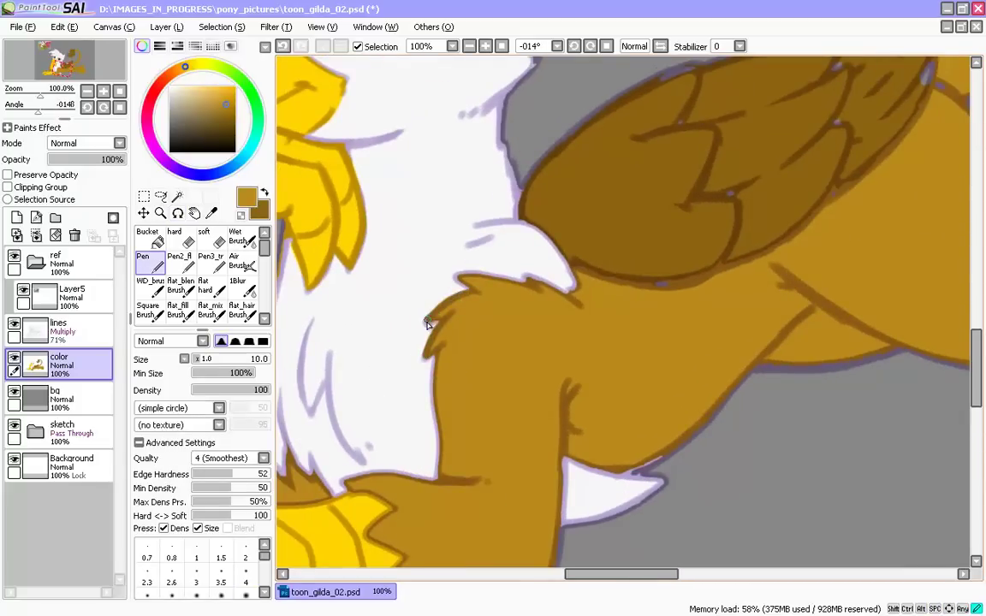
drag(359, 288, 463, 175)
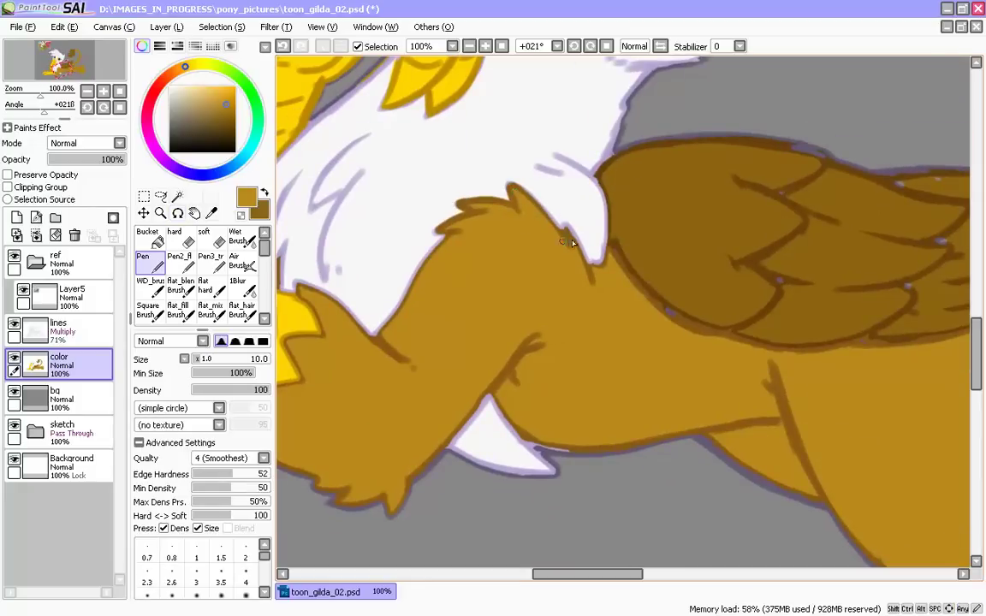
- Cover the gaps along the wing's lower and upper edges with sampled dark brown using a size 14 pen
alt+click(652, 235)
key(])
key(])
drag(611, 241, 664, 304)
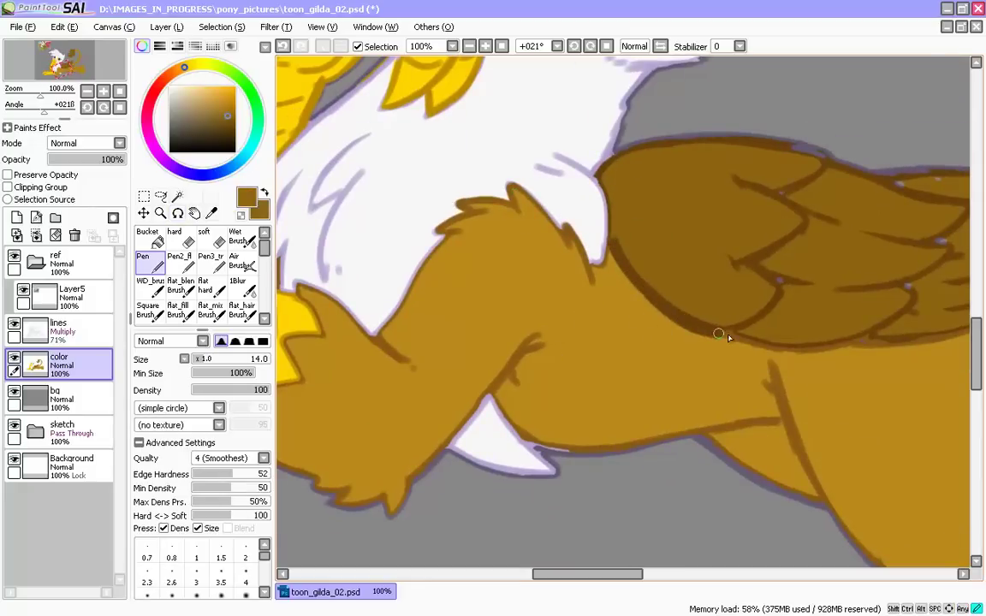
drag(704, 274, 655, 381)
drag(521, 348, 415, 208)
mouse_move(657, 143)
mouse_down()
mouse_move(695, 262)
mouse_move(685, 366)
mouse_up()
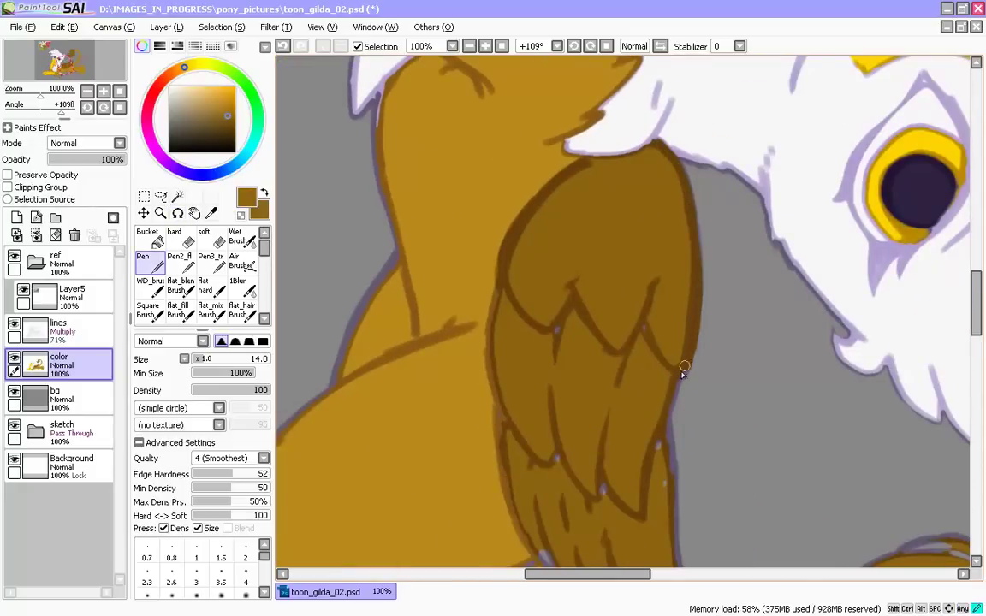
- Fill the gray gaps between the wing's feathers and along its tip with the same dark brown
drag(593, 379, 458, 125)
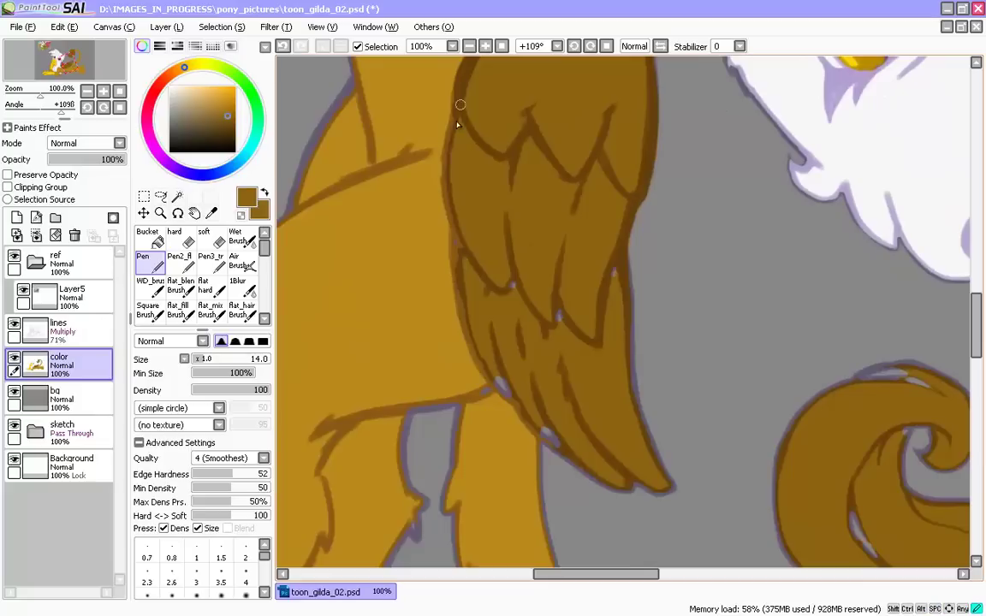
drag(494, 386, 462, 341)
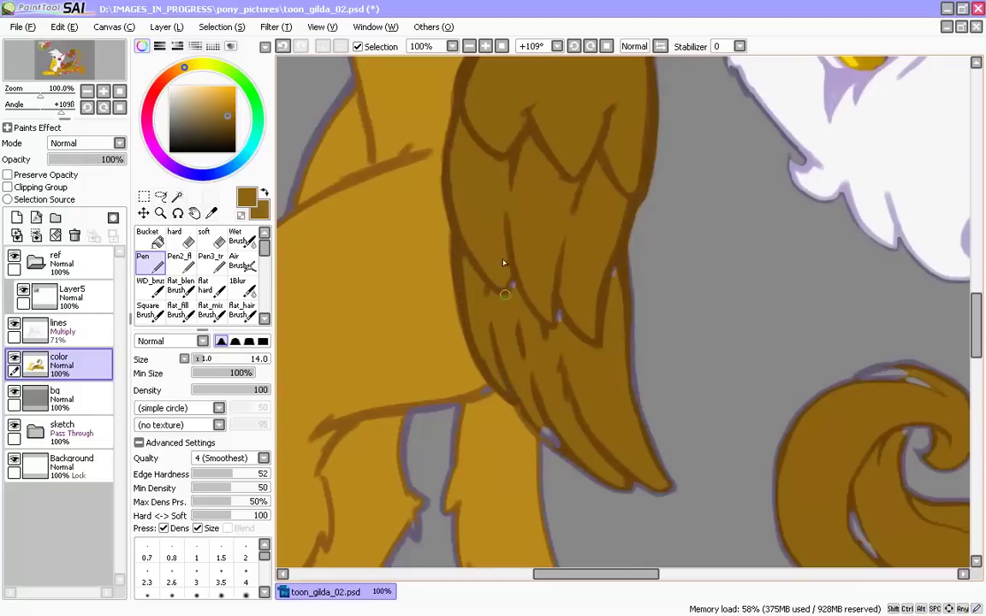
drag(512, 392, 470, 346)
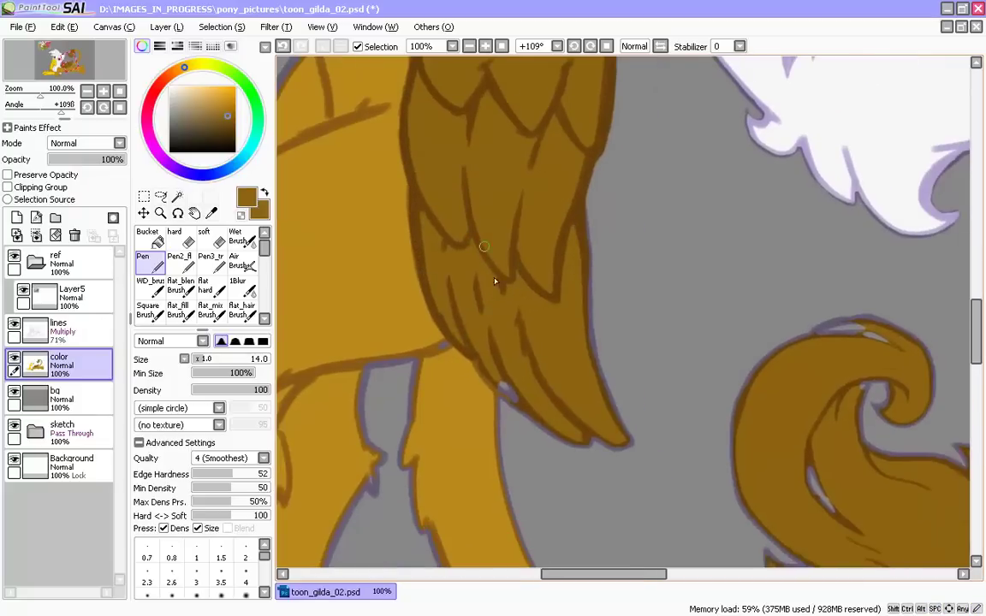
drag(586, 335, 606, 411)
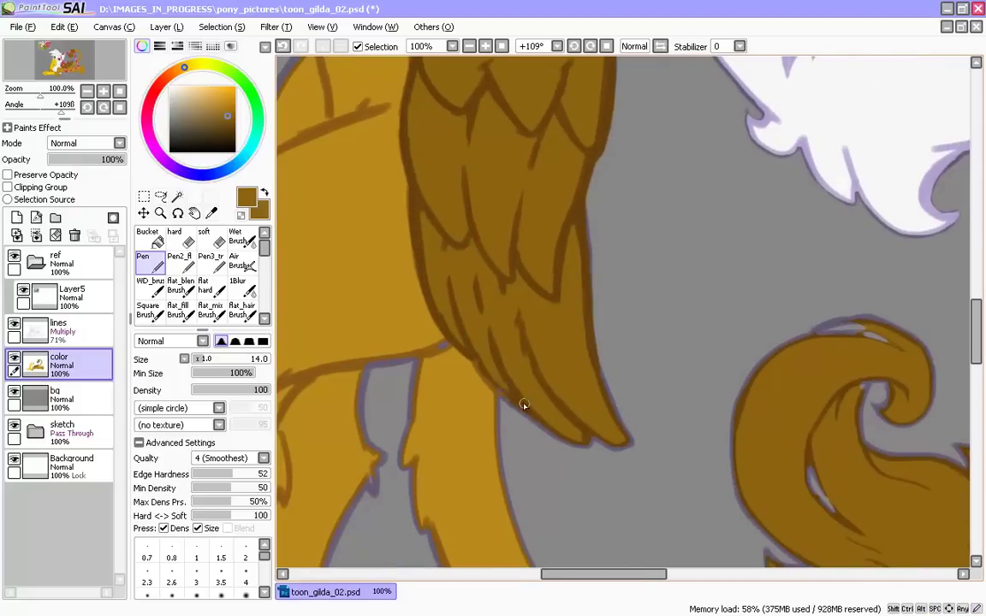
drag(514, 396, 477, 355)
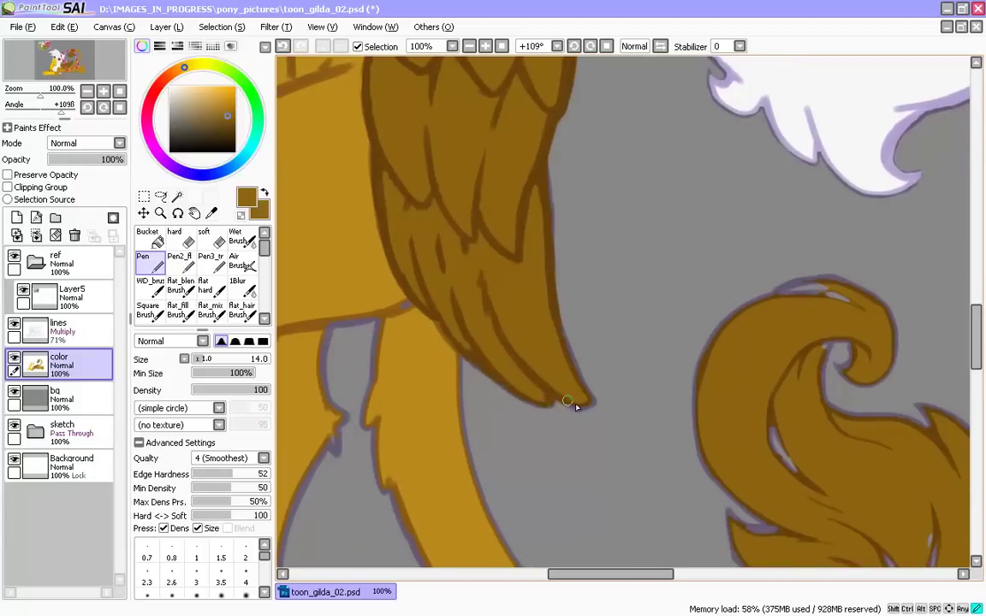
drag(468, 256, 646, 293)
- Paint the hind leg edges beneath the wing tip with sampled light brown using a size 14 pen
alt+click(568, 328)
drag(407, 364, 604, 424)
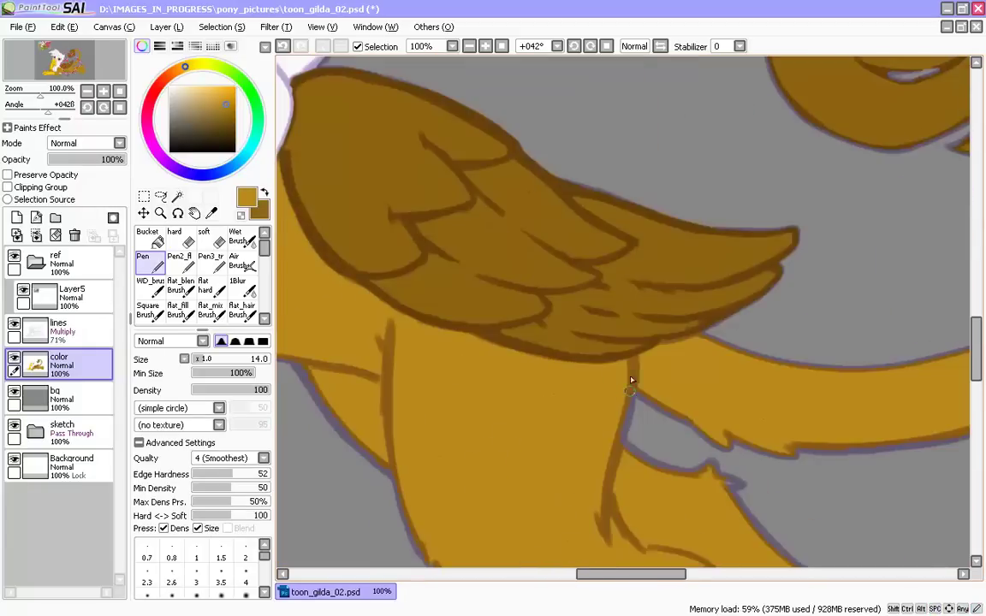
drag(631, 377, 624, 427)
drag(514, 454, 430, 318)
drag(359, 366, 548, 458)
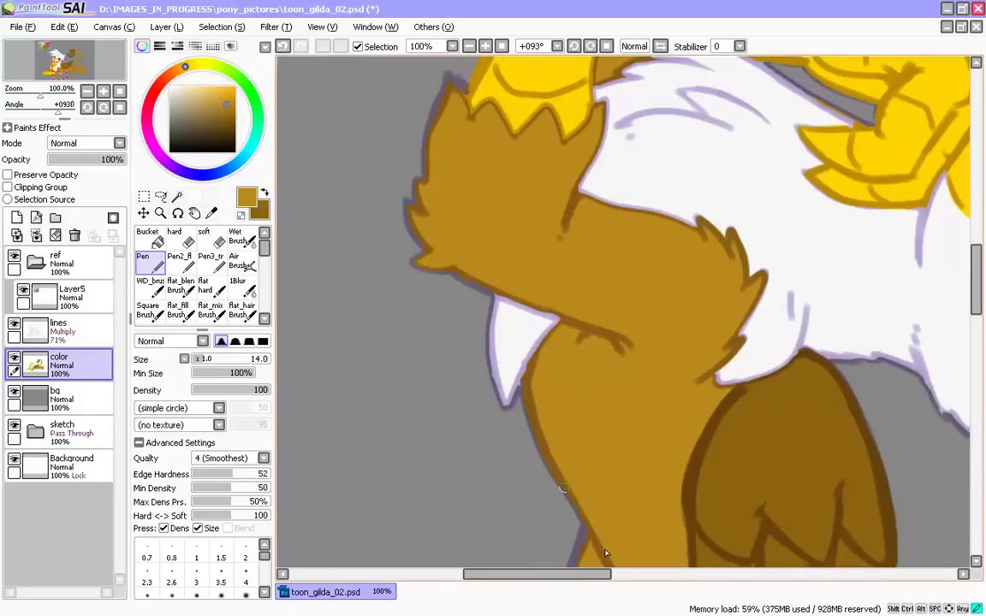
- Fill the foreleg's fur tufts and underside out to the line art with light brown at size 10
drag(398, 113, 436, 224)
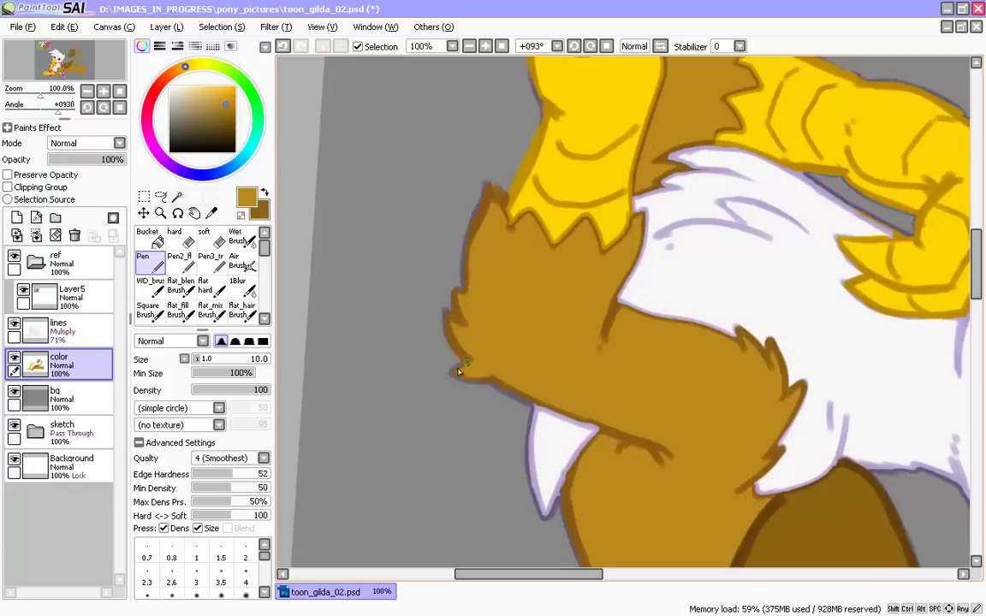
drag(429, 409, 451, 309)
drag(399, 337, 366, 213)
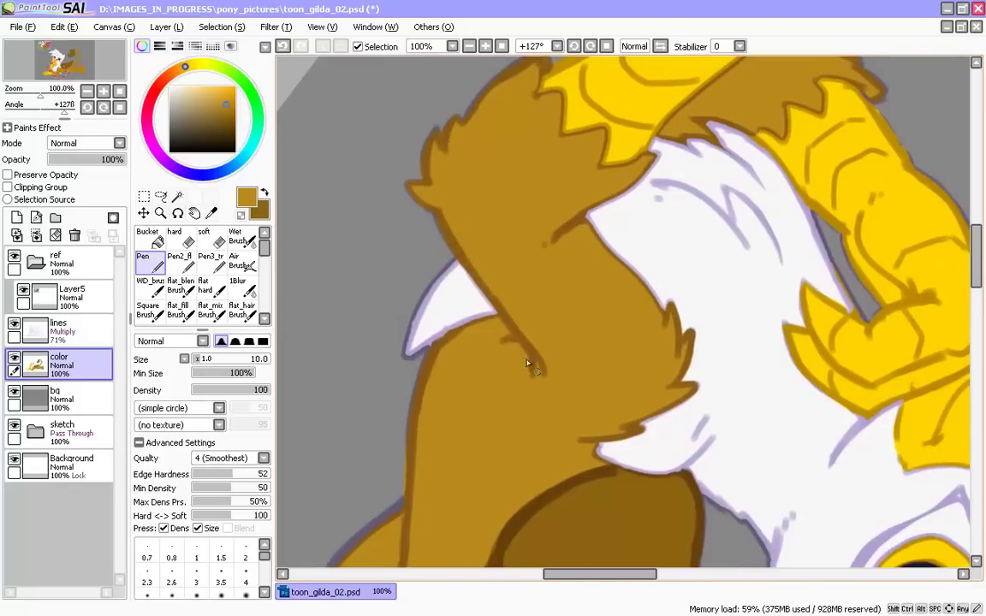
drag(528, 363, 528, 447)
- Fill the edge of the white spike beneath the foreleg with sampled white and erase the spill around it
right_click(528, 447)
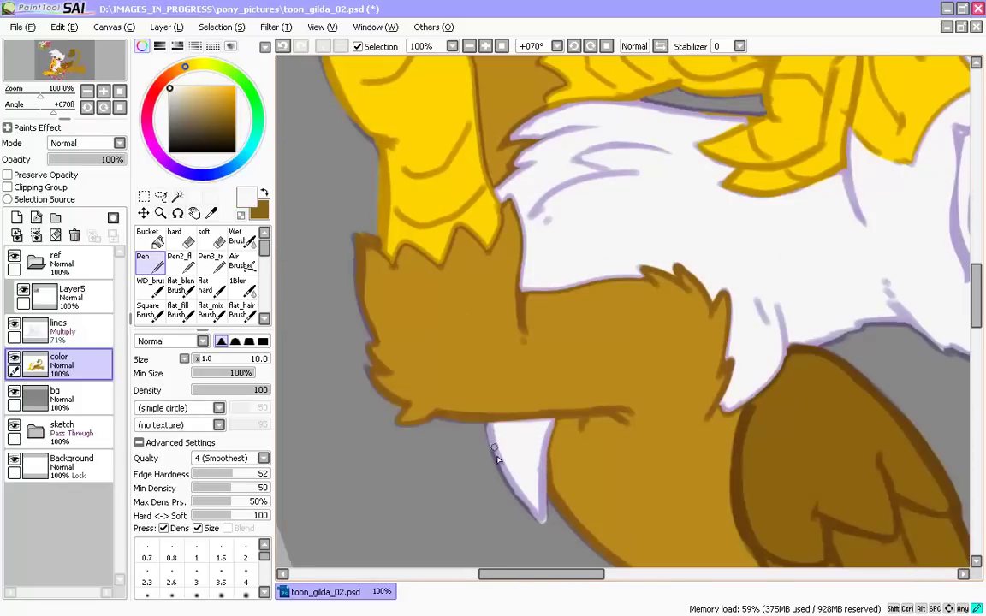
key(e)
drag(407, 504, 412, 496)
key(n)
- Touch up the foreleg's outer fur edge in sampled light brown and the scaly forearm's outer edge in sampled yellow
right_click(410, 374)
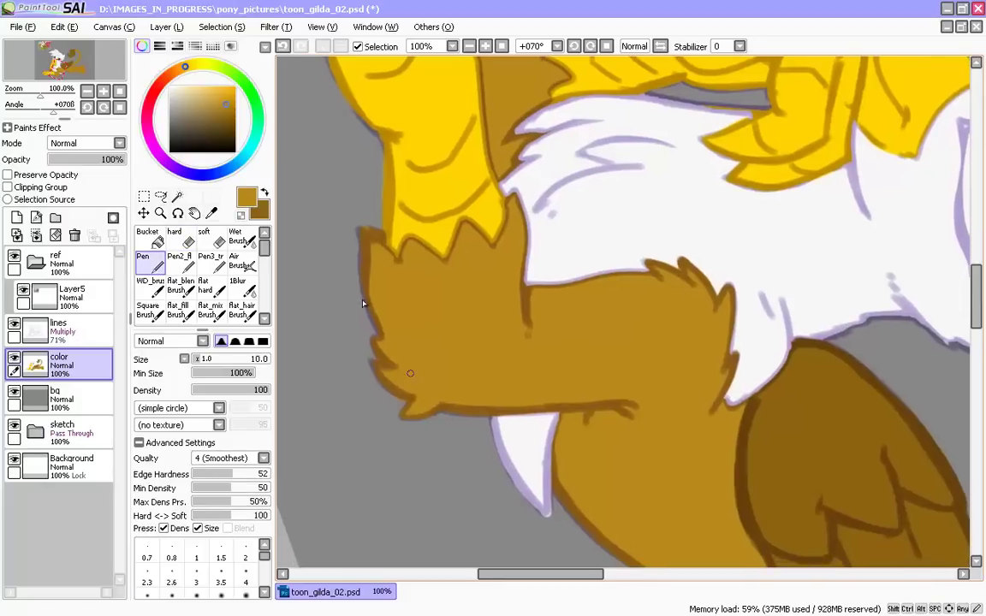
drag(364, 253, 456, 414)
right_click(482, 274)
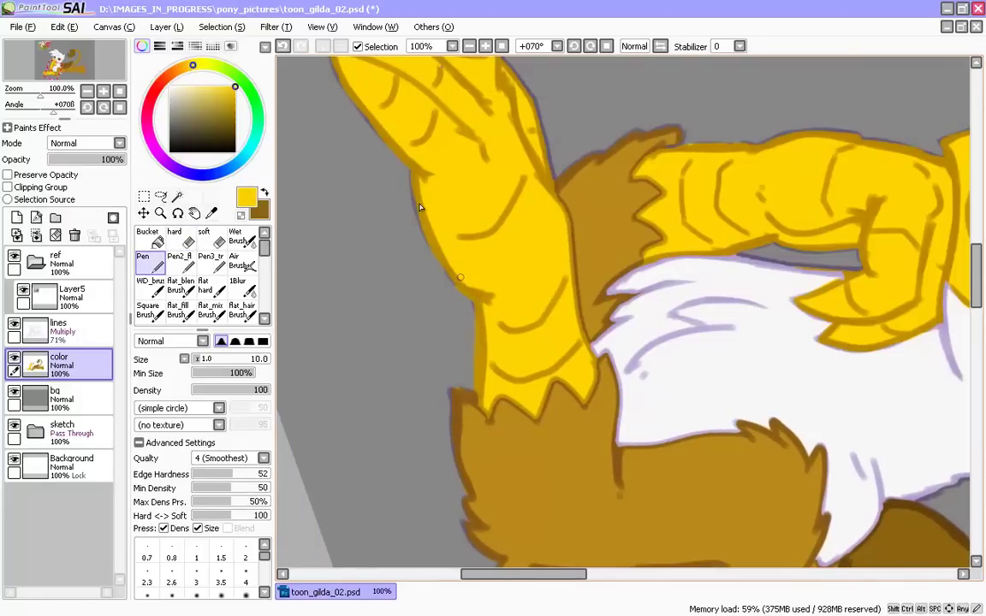
drag(403, 253, 456, 380)
drag(517, 450, 297, 325)
- Extend white along the chest edge beside the raised forearm and into the fur tips at size 7, undoing stray strokes
key(r)
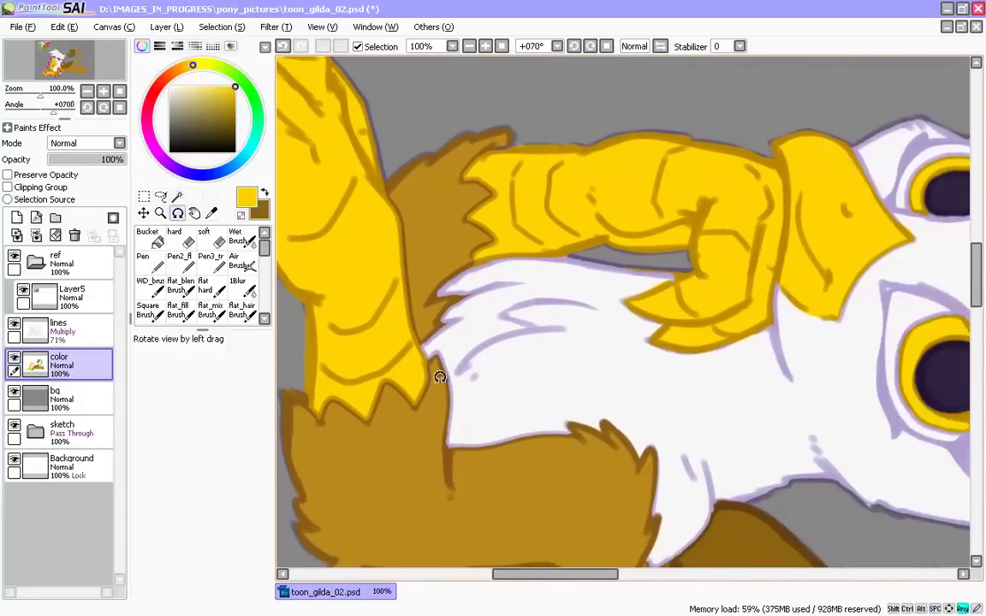
drag(440, 378, 661, 403)
right_click(606, 329)
drag(585, 268, 576, 365)
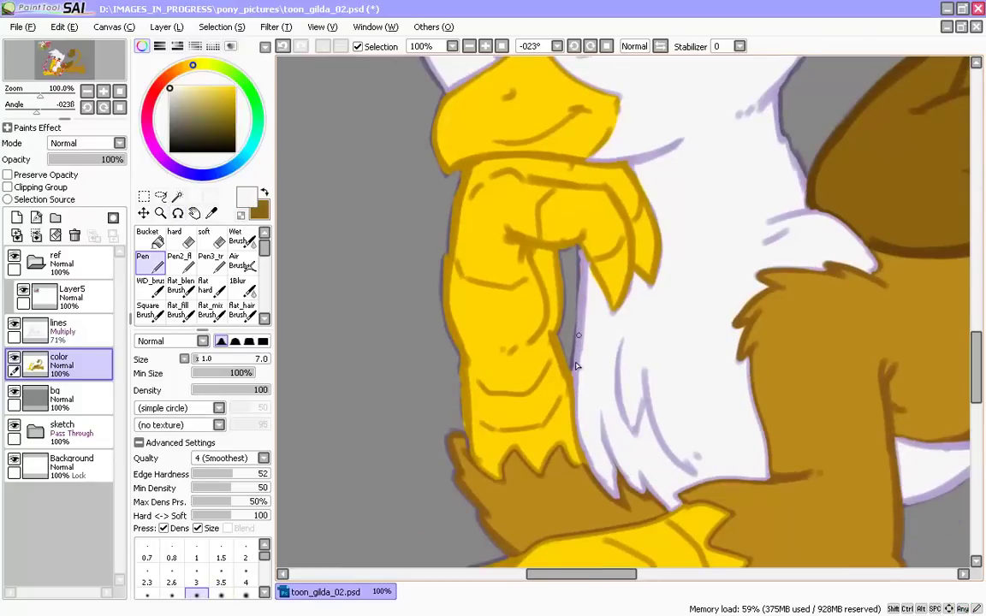
drag(598, 482, 622, 504)
key(ctrl+z)
drag(623, 503, 615, 467)
key(ctrl+z)
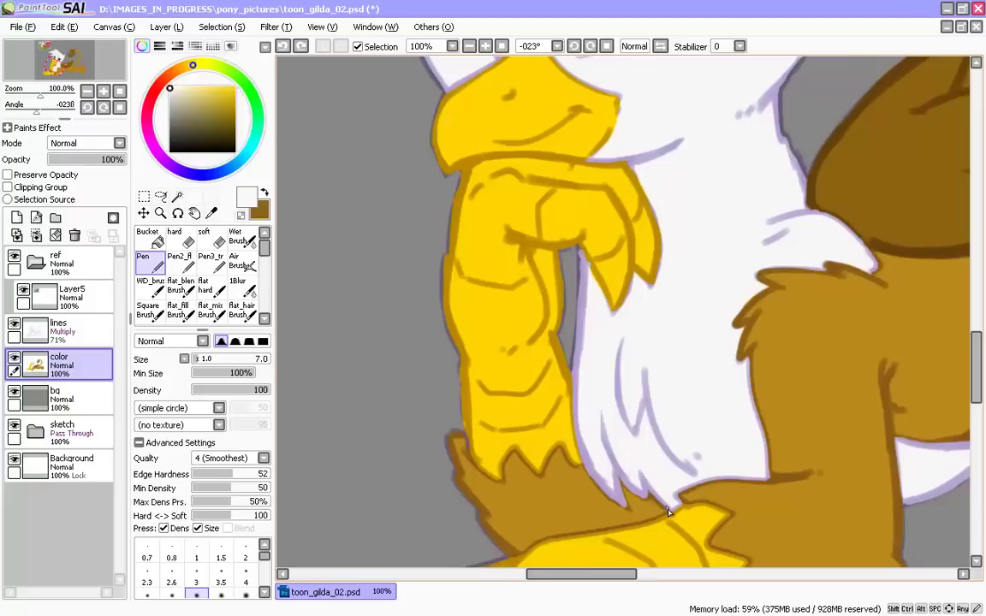
drag(659, 497, 676, 511)
key(bracketleft)
- Fill the belly's lower edge behind the white spike out to the line art with sampled light brown
drag(746, 224, 674, 412)
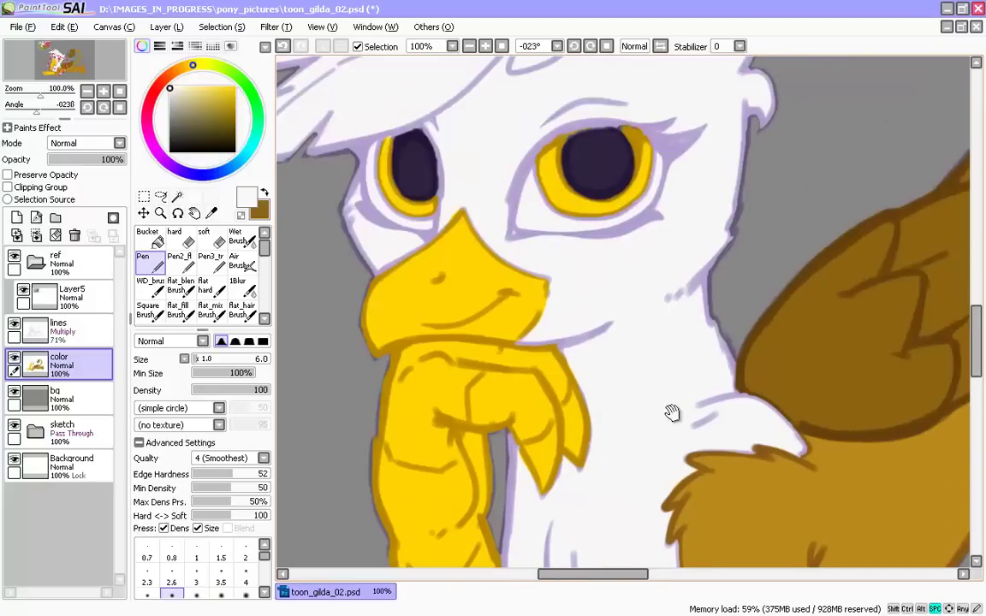
drag(499, 313, 563, 434)
drag(771, 513, 479, 291)
mouse_move(700, 503)
mouse_down()
mouse_move(470, 413)
mouse_move(452, 244)
mouse_up()
right_click(649, 275)
key(bracketright)
key(bracketright)
key(bracketright)
key(bracketright)
key(bracketright)
key(bracketright)
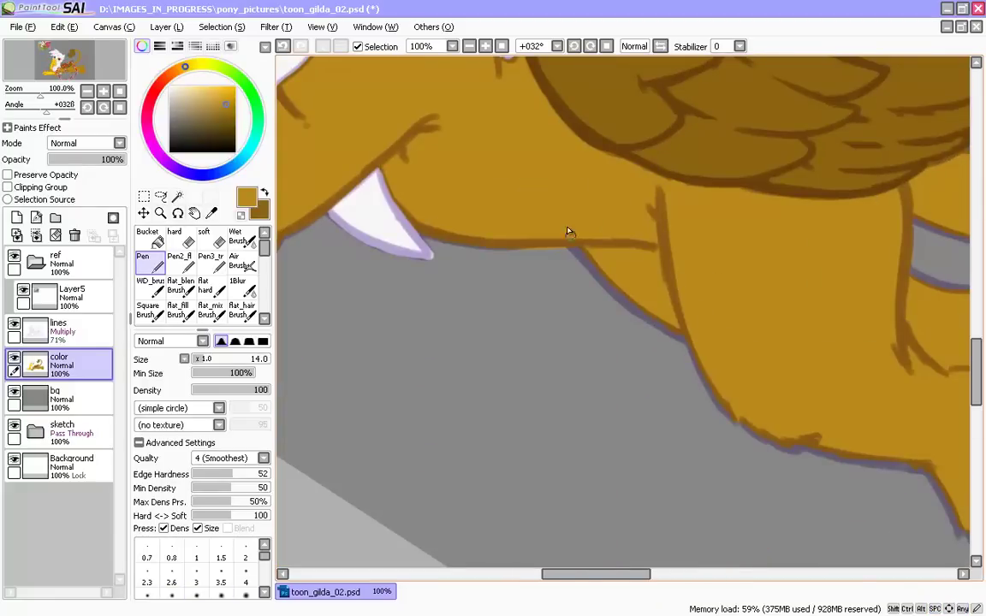
drag(604, 398, 409, 319)
key(bracketleft)
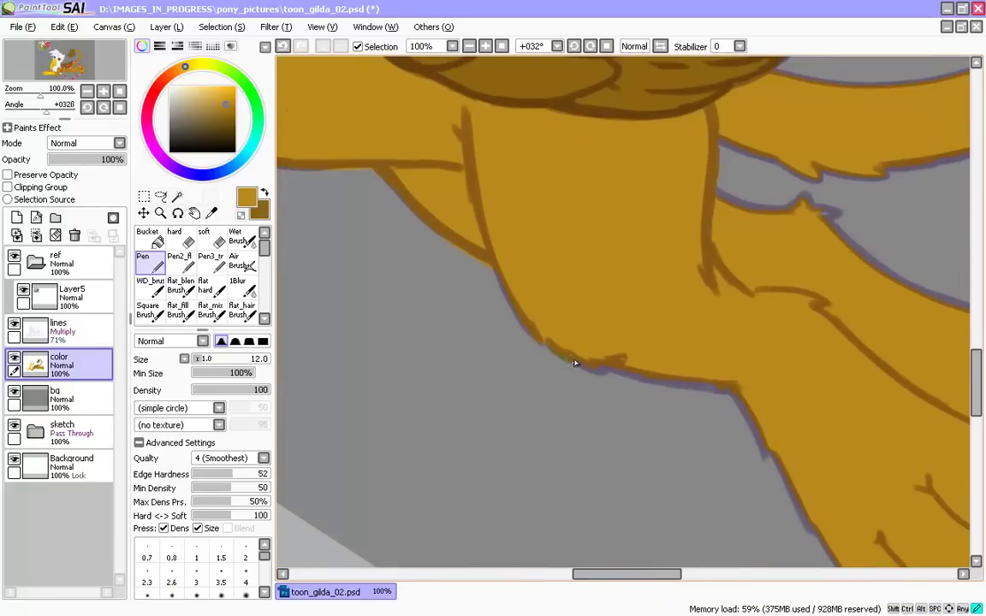
- Extend light brown at size 12 along the thigh's underside out to the line art
drag(576, 363, 605, 371)
drag(532, 425, 480, 315)
drag(577, 336, 636, 446)
drag(725, 414, 609, 334)
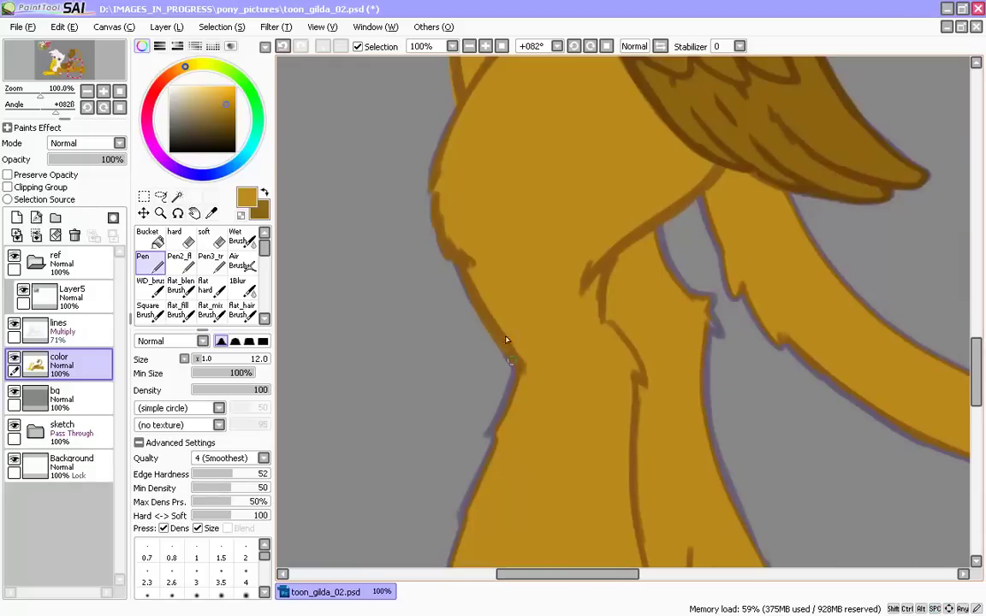
- Fill the tail's edges out to the line art with light brown and erase the spill along its outer side
drag(728, 276, 570, 270)
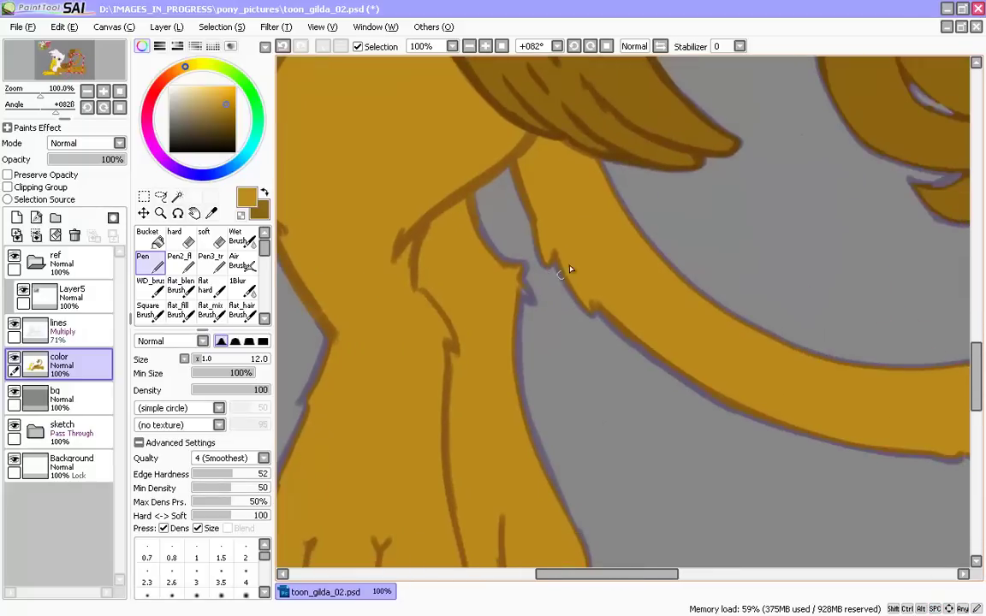
drag(566, 432, 644, 229)
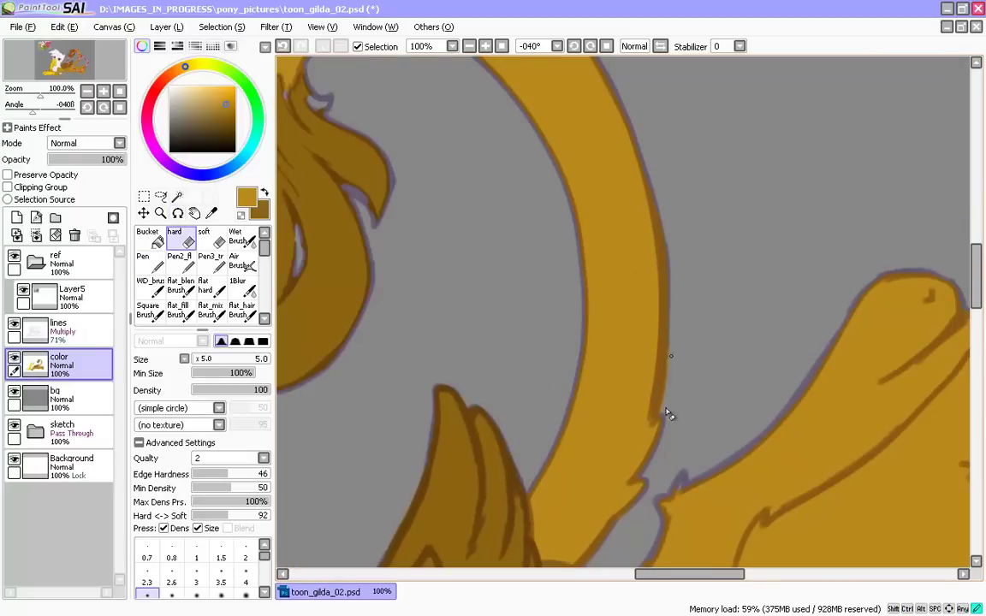
scroll(639, 247, up, 5)
drag(630, 274, 679, 206)
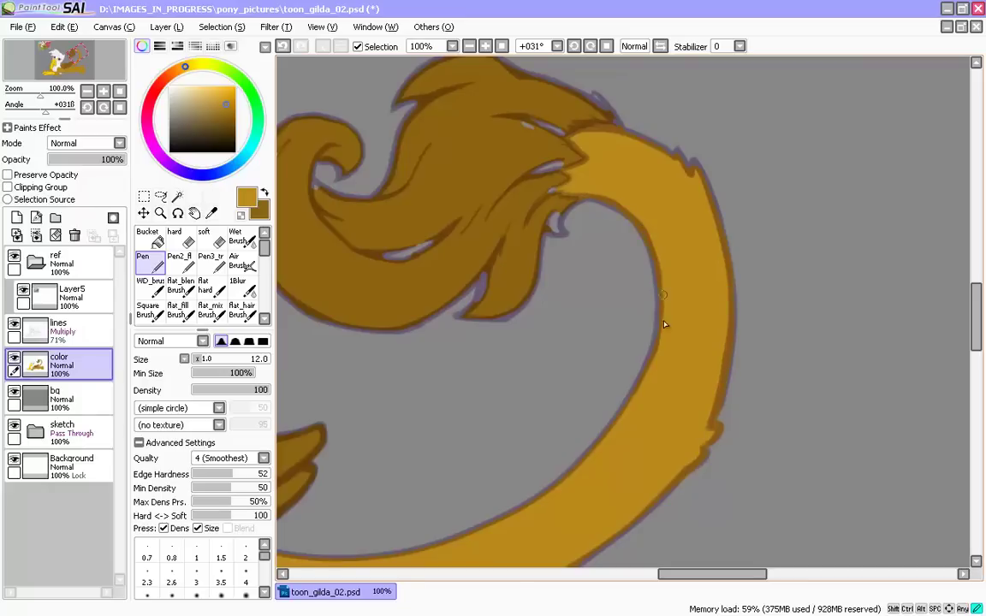
drag(615, 251, 597, 321)
key([)
key([)
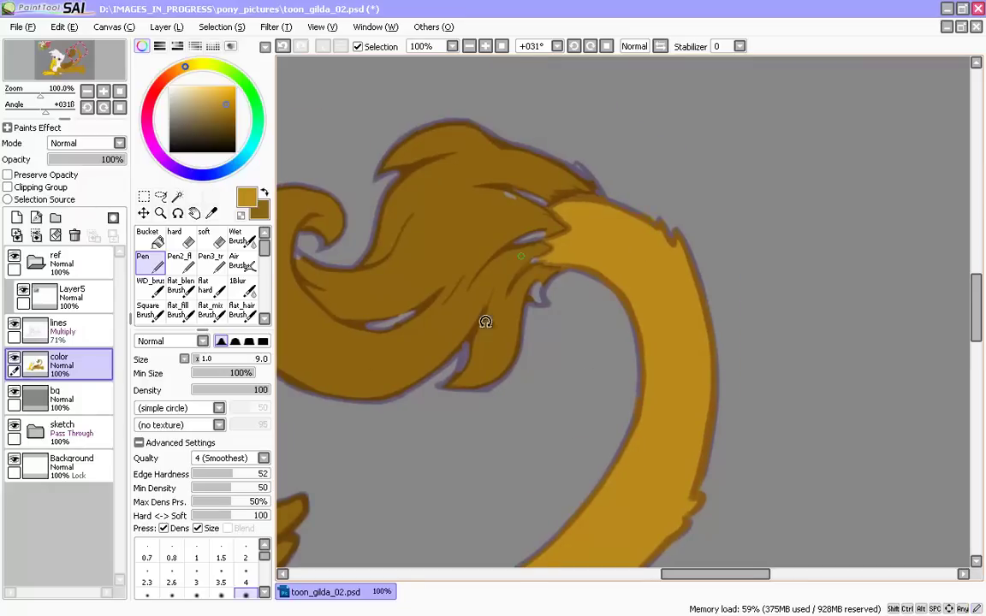
- Fill the curled end of the tail tuft with sampled dark brown and erase the spill around the curl
drag(485, 321, 622, 321)
drag(363, 302, 375, 363)
alt+click(386, 300)
key(])
key(])
key(])
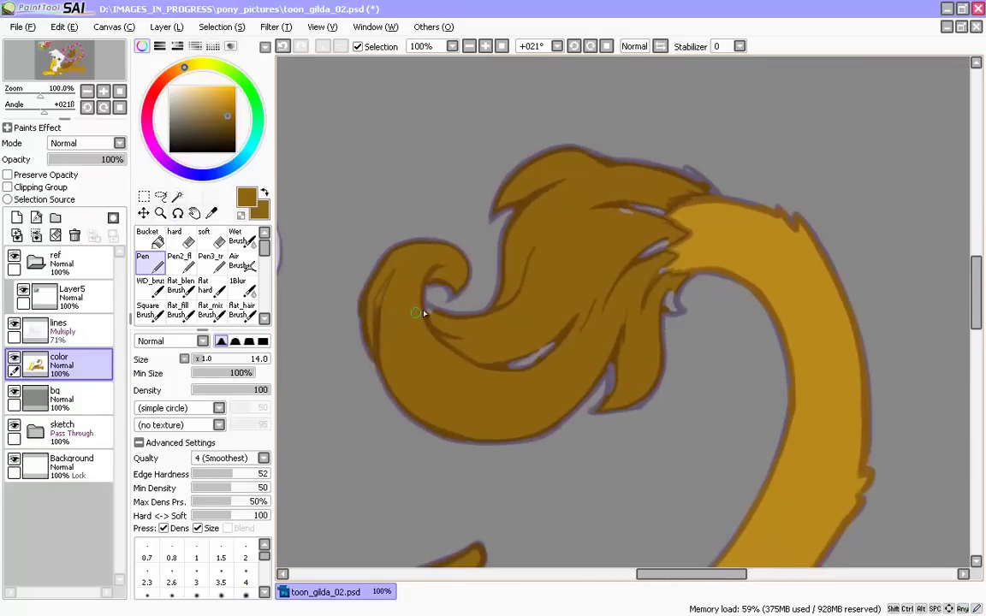
key([)
key([)
key([)
key(e)
mouse_move(451, 293)
mouse_down()
mouse_move(441, 288)
mouse_move(438, 390)
mouse_up()
- Extend dark brown into the tail tuft's underside and pointed lower strand, reducing the Pen to size 9
key(n)
key(])
key(])
key(])
key(])
key(])
drag(592, 377, 569, 433)
key([)
key([)
key([)
mouse_move(693, 341)
mouse_down()
mouse_move(694, 377)
mouse_move(648, 359)
mouse_up()
key([)
key([)
key(])
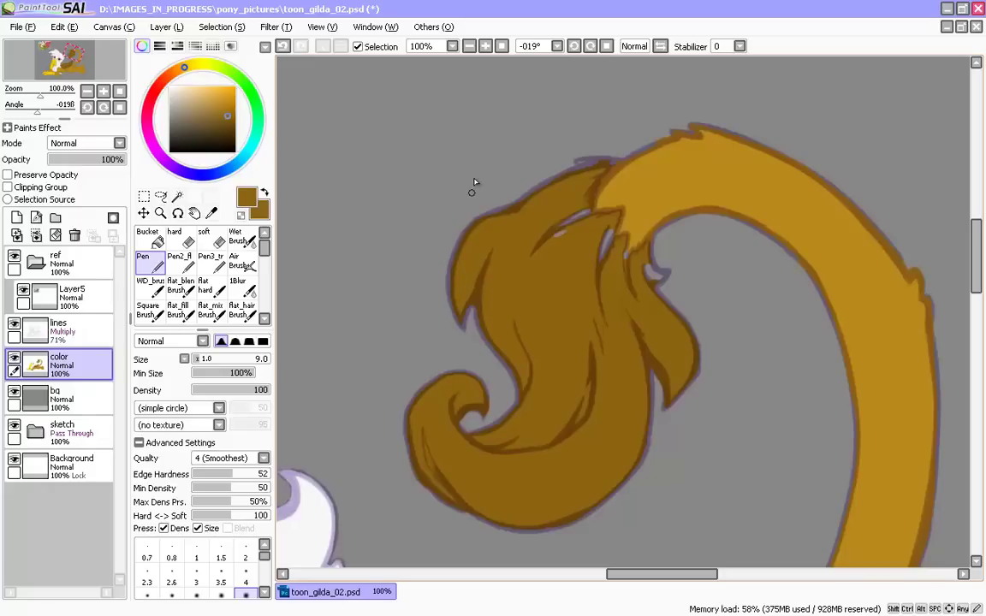
- Close the white gaps between the tuft strands and fill the small curl and outer tuft edges with dark brown
key(bracketright)
key(bracketright)
key(bracketright)
key(bracketleft)
key(bracketleft)
key(bracketleft)
key(bracketleft)
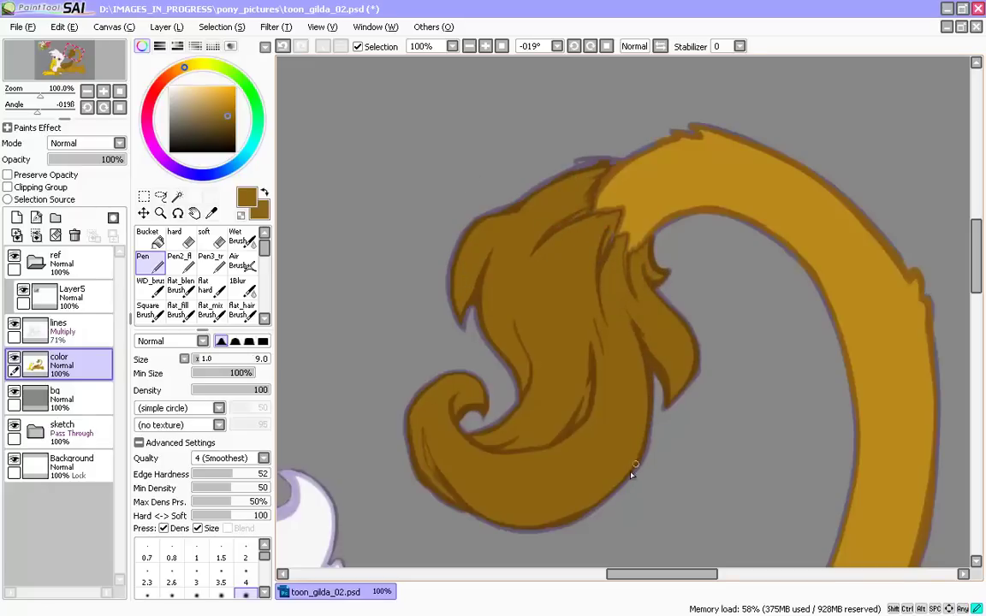
mouse_move(632, 475)
mouse_down()
mouse_move(478, 262)
mouse_move(489, 256)
mouse_move(477, 410)
mouse_move(429, 286)
mouse_move(436, 259)
mouse_up()
mouse_move(495, 365)
mouse_down()
mouse_move(489, 531)
mouse_move(453, 205)
mouse_up()
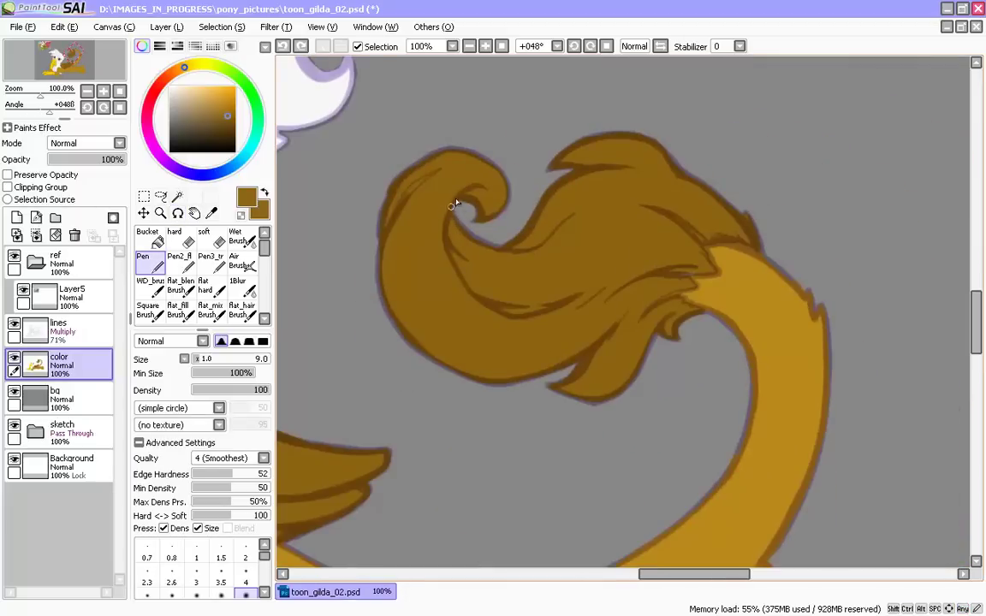
- Touch up the tail's edge where it meets the tuft with sampled light brown at size 9 and save the drawing
mouse_move(348, 323)
mouse_down()
mouse_move(508, 438)
mouse_move(486, 427)
mouse_up()
right_click(649, 237)
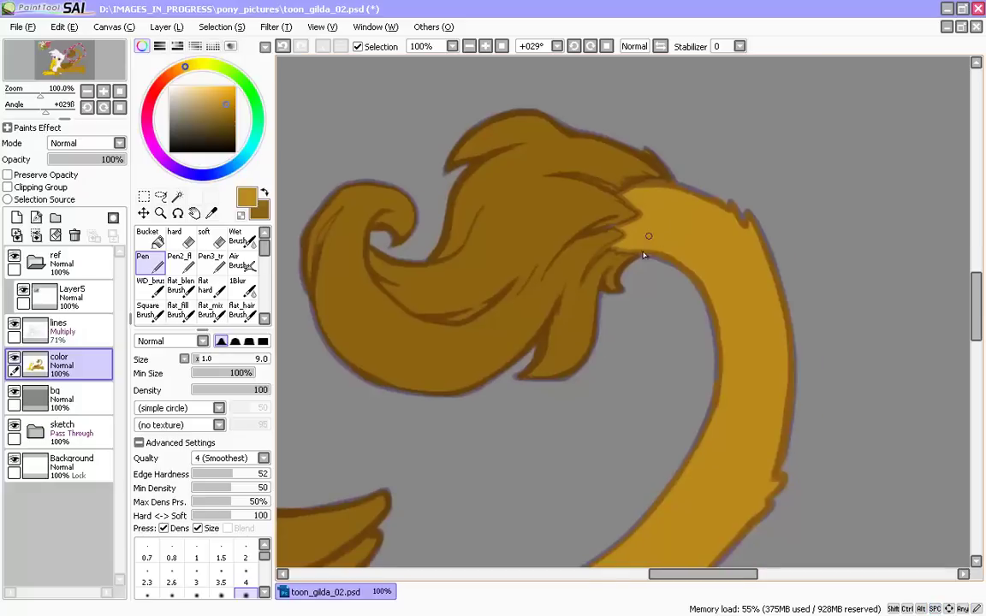
drag(457, 510, 456, 320)
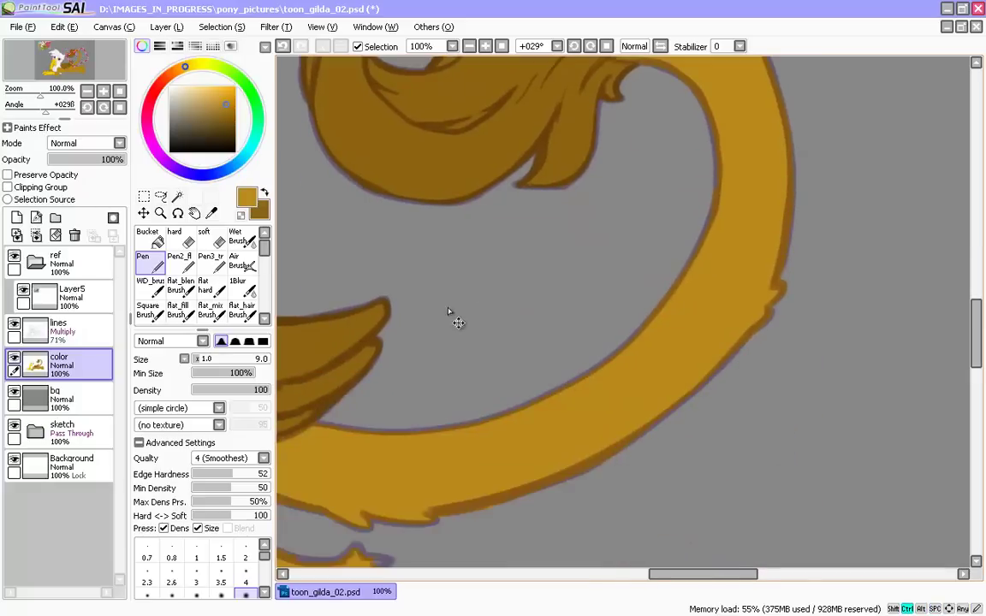
key(ctrl+s)
- Fill the far hind leg's edge and the toes of both hind paws out to the line art with light brown
drag(537, 311, 740, 177)
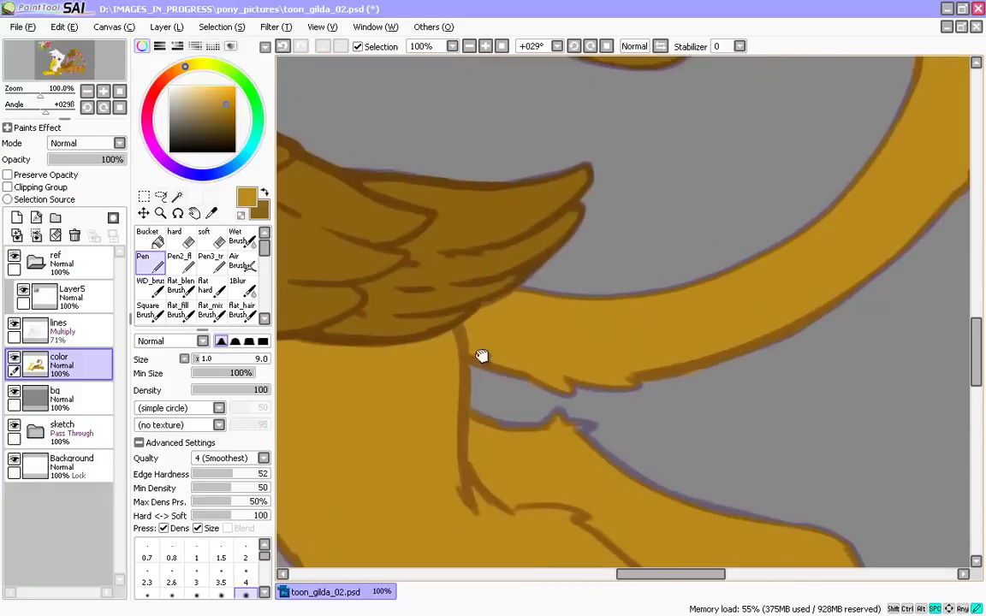
drag(482, 357, 461, 145)
drag(571, 215, 651, 242)
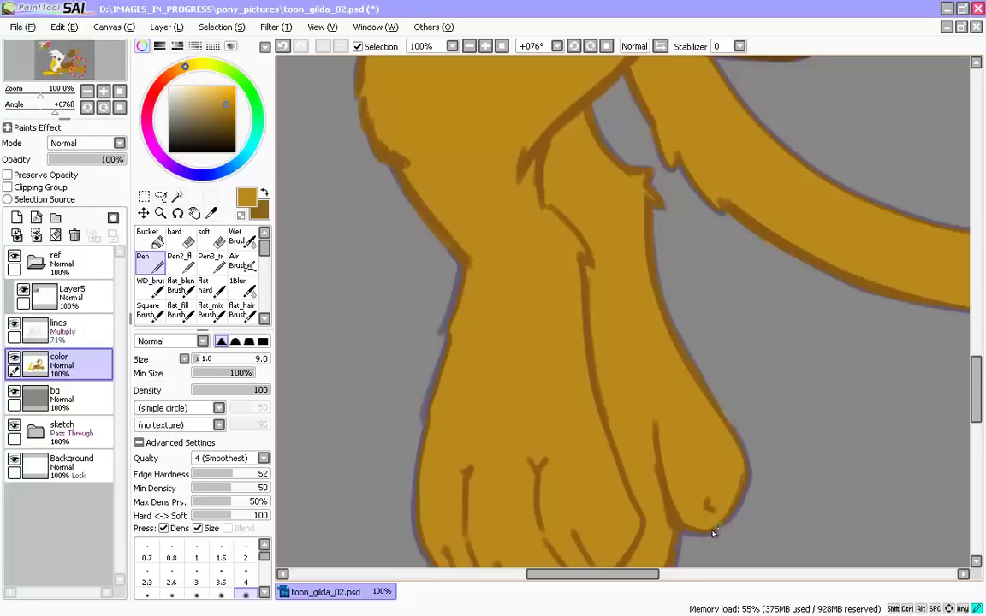
drag(713, 532, 612, 377)
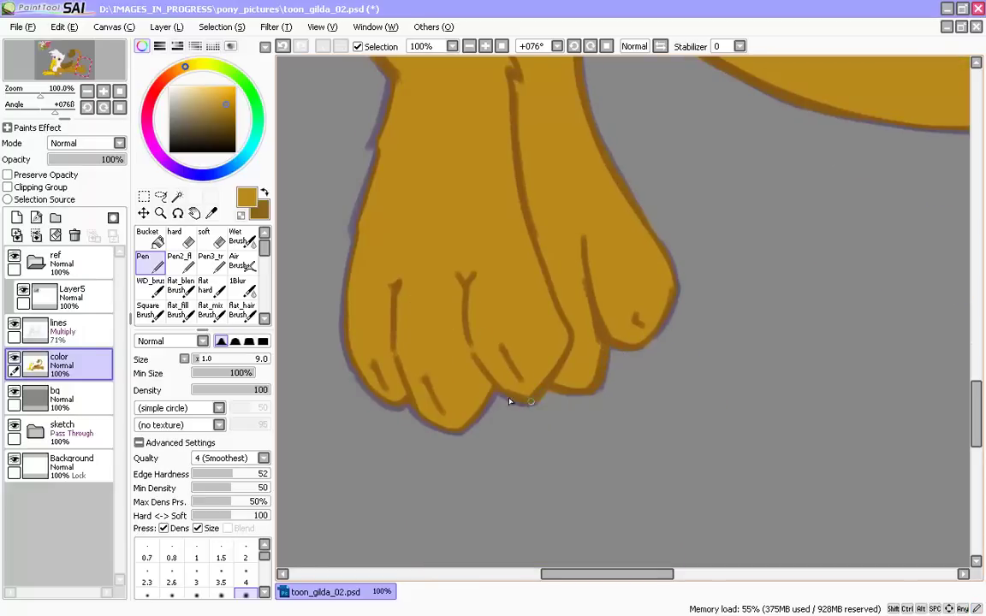
drag(382, 390, 432, 411)
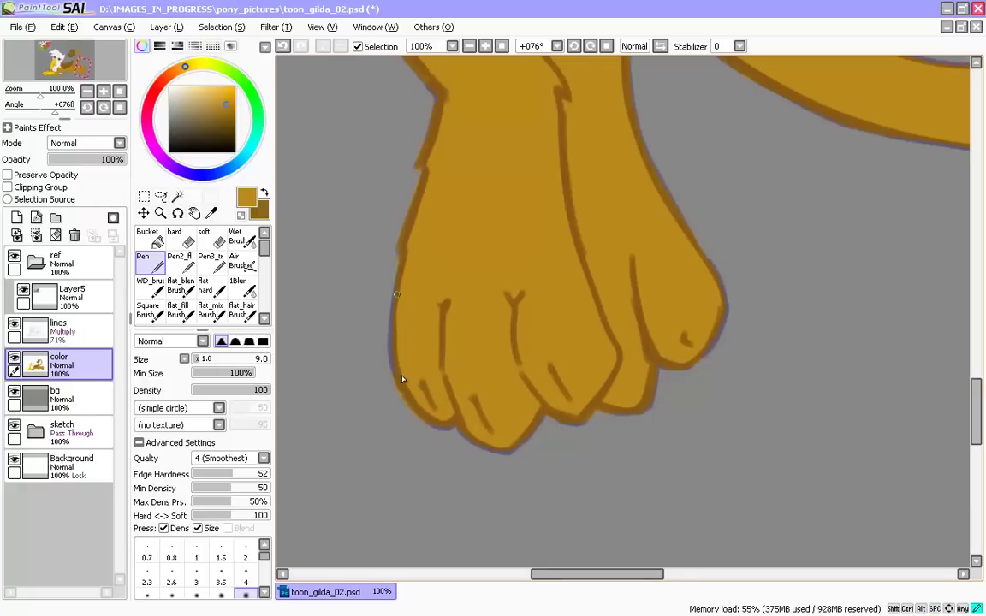
- Finish the near hind leg's outer edge in light brown up to the thigh
drag(360, 102, 514, 467)
drag(421, 114, 383, 315)
drag(610, 423, 423, 374)
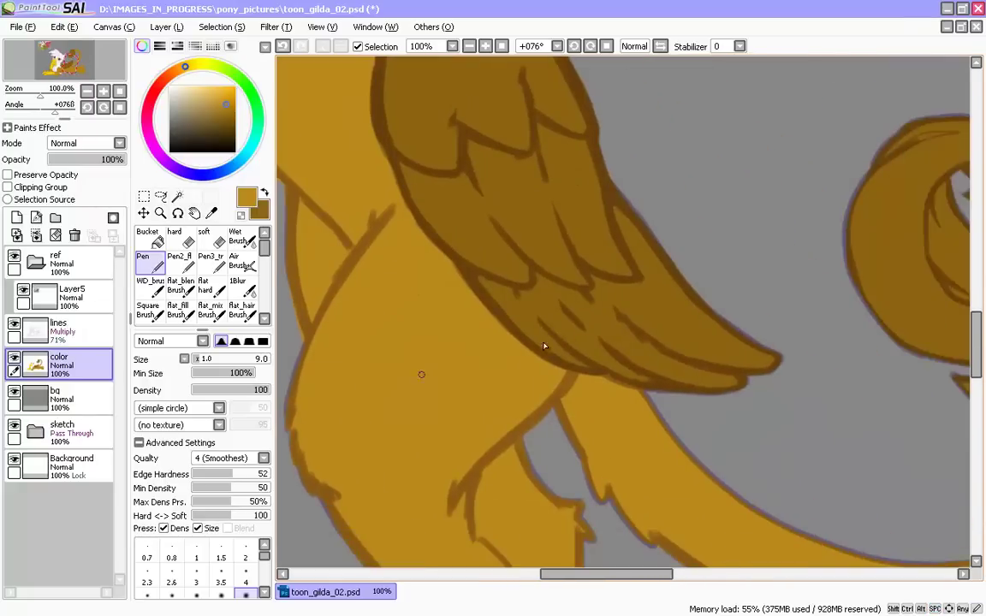
- Touch up the light brown along the foreleg and shoulder edge where it meets the white chest
alt+click(604, 313)
scroll(591, 358, up, 10)
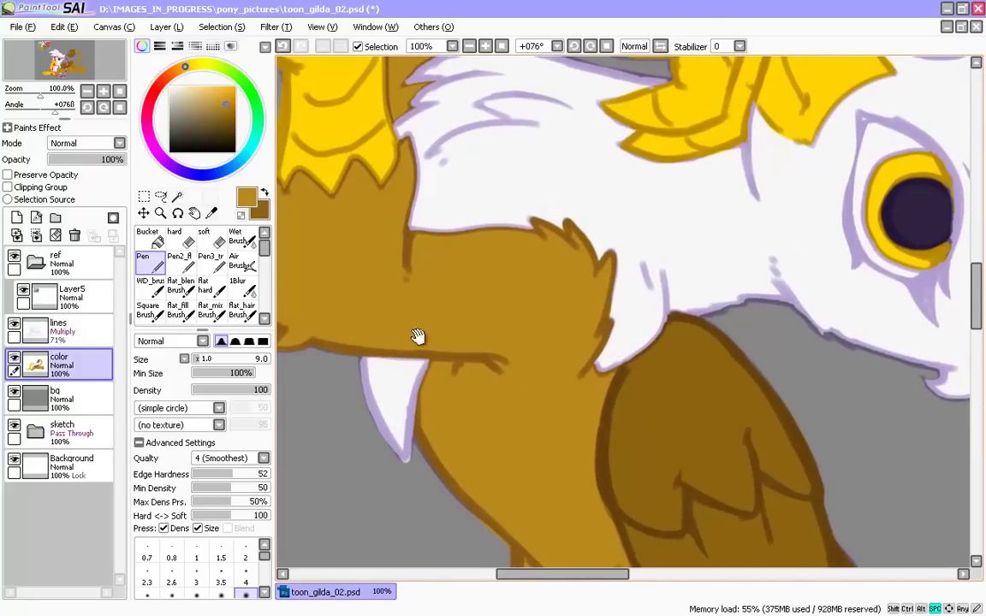
scroll(440, 208, up, 2)
drag(438, 204, 437, 281)
key(End)
key(End)
key(End)
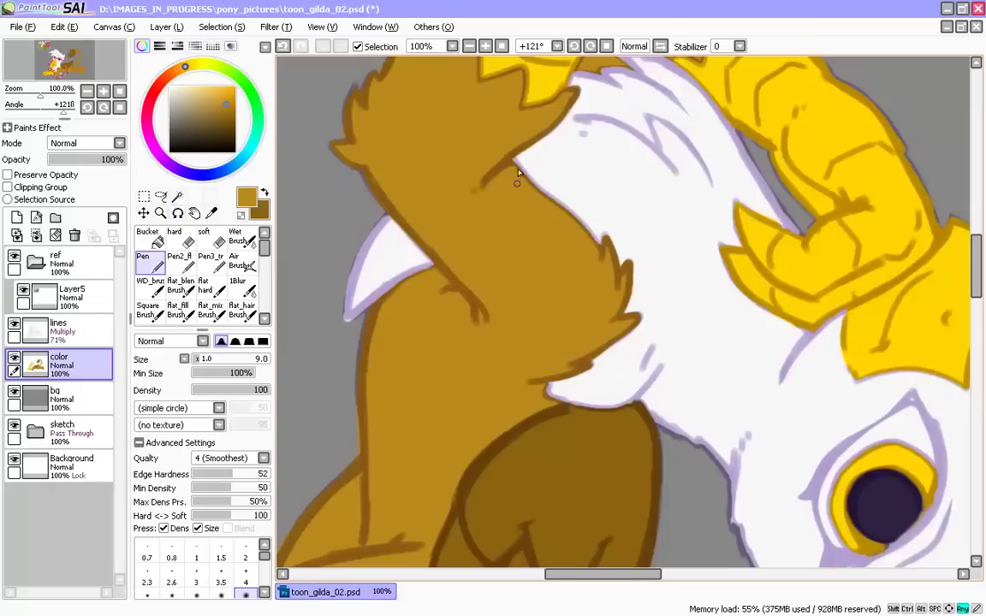
drag(518, 163, 598, 251)
- Check the flat colors across the whole griffon and save the drawing
drag(330, 176, 329, 377)
drag(317, 291, 424, 540)
key(Page_Down)
key(Page_Down)
key(Page_Down)
drag(486, 460, 339, 297)
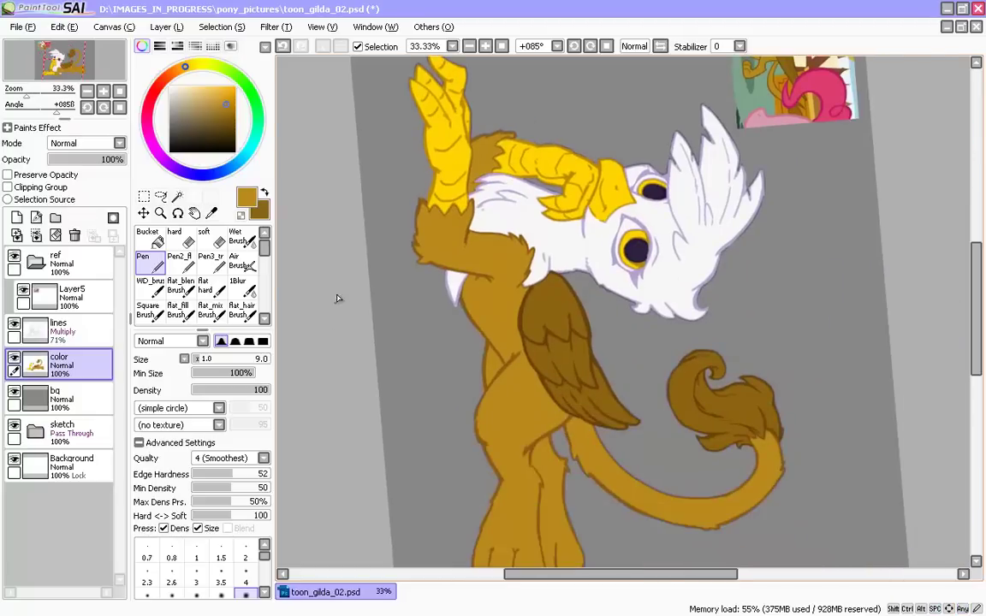
drag(371, 454, 357, 302)
key(Page_Down)
drag(548, 90, 340, 359)
drag(499, 526, 670, 450)
key(ctrl+s)
- Add a new layer above the bg layer and bucket-fill it with a medium purple
click(62, 400)
click(19, 219)
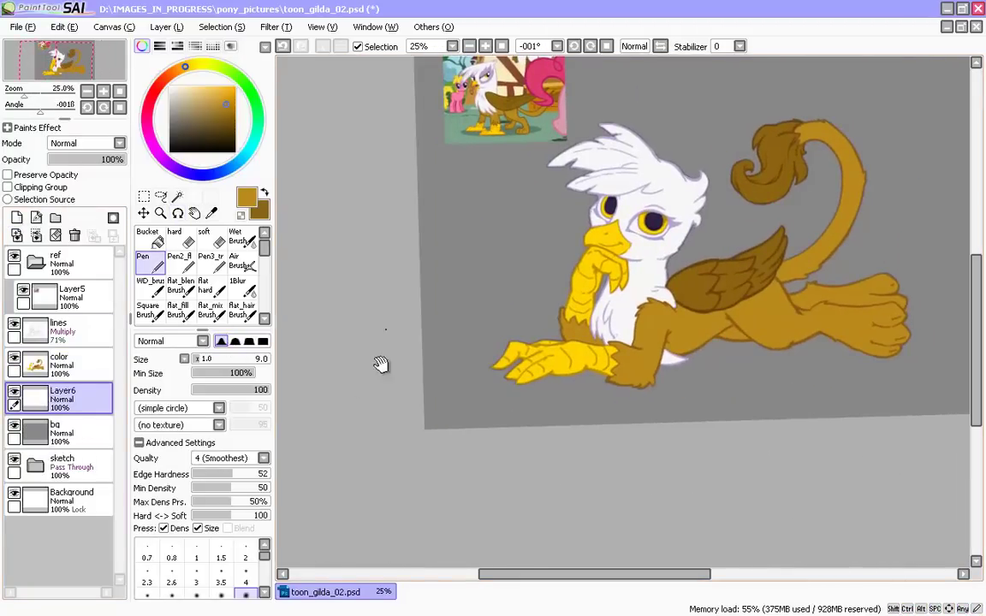
drag(382, 363, 309, 443)
click(161, 159)
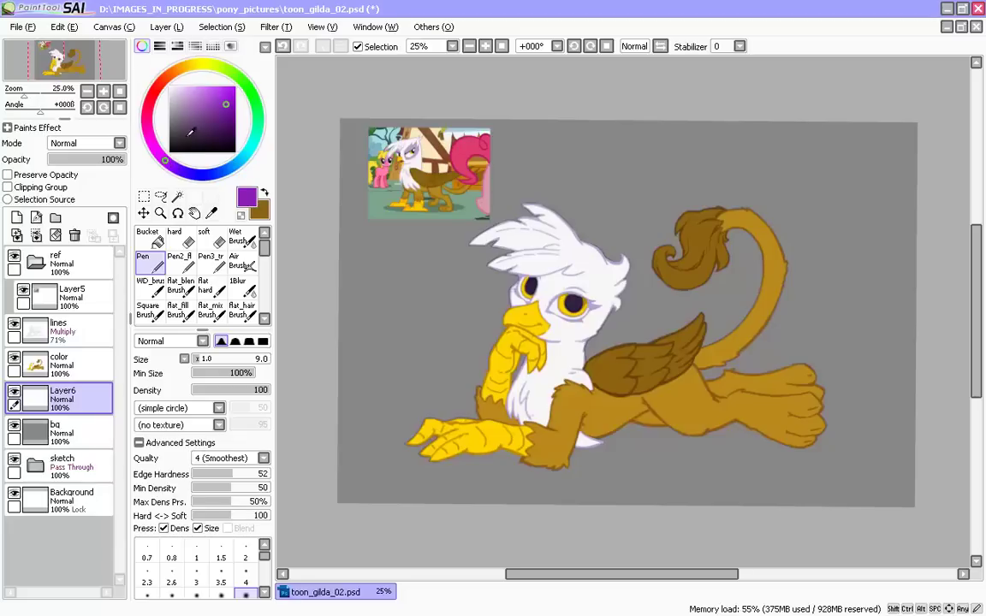
drag(214, 104, 204, 107)
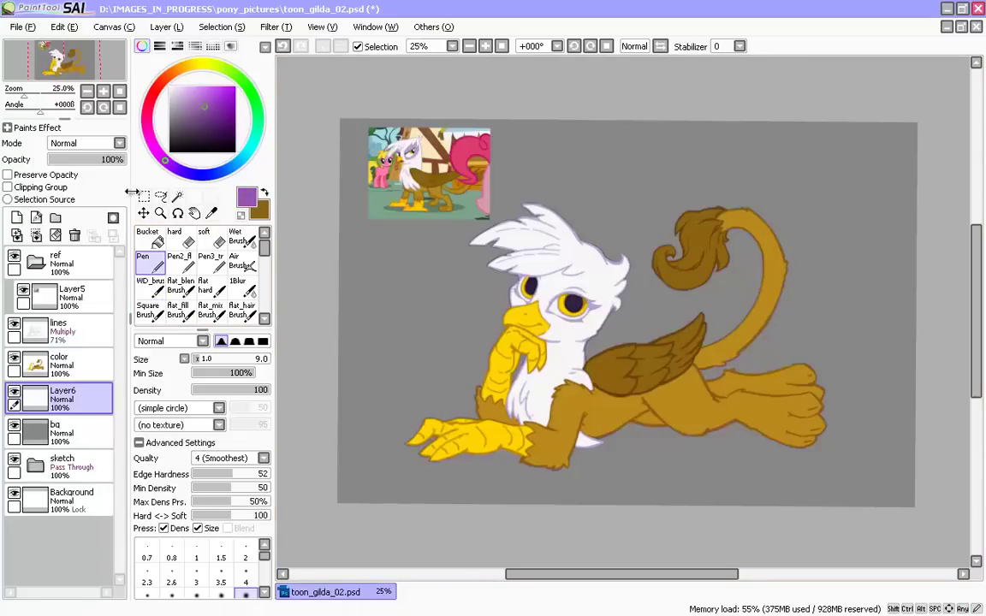
click(148, 239)
click(386, 359)
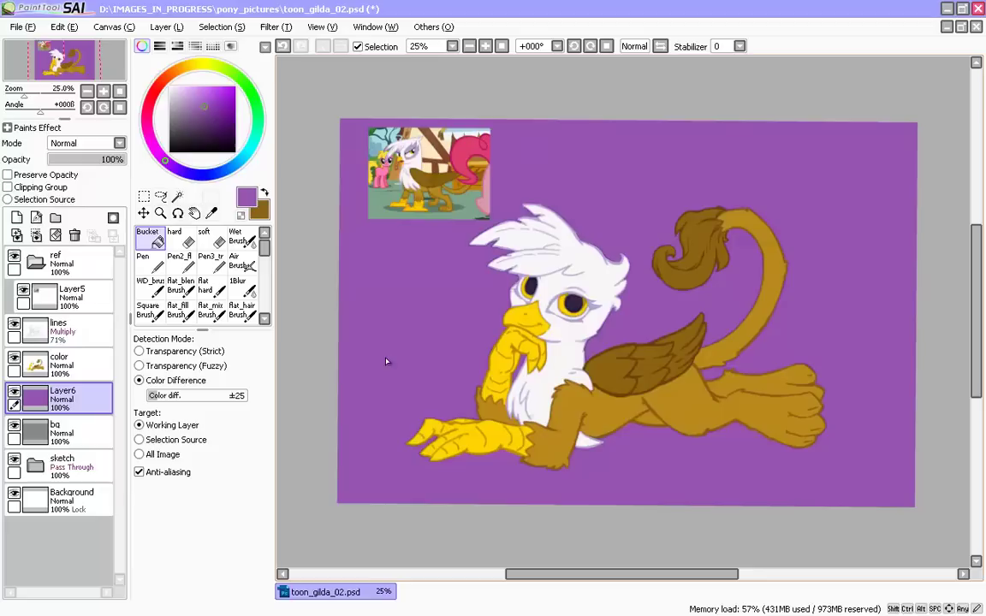
- Refill the new background layer with a darker, bluer purple, undoing a rejected shade
click(169, 171)
click(206, 125)
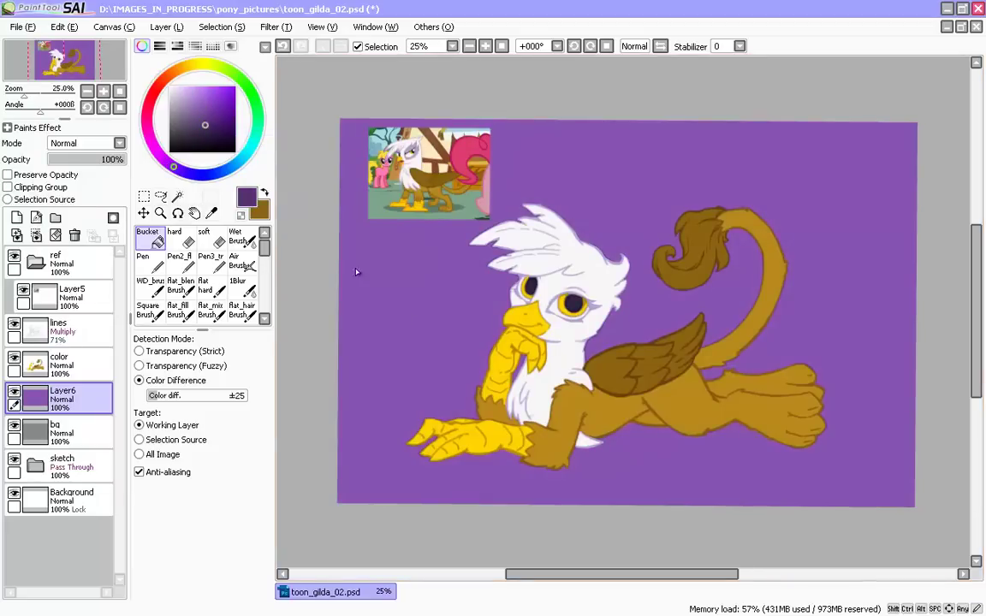
click(403, 336)
key(ctrl+z)
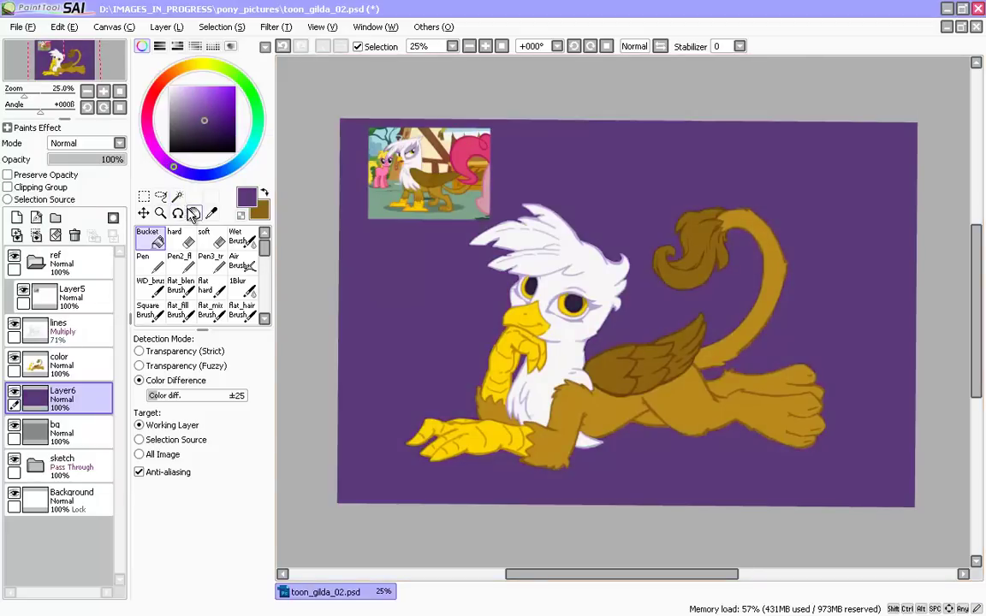
- Choose the WD_brush at size 80 and a lighter purple for painting over the dark purple background
click(143, 258)
click(155, 292)
click(207, 93)
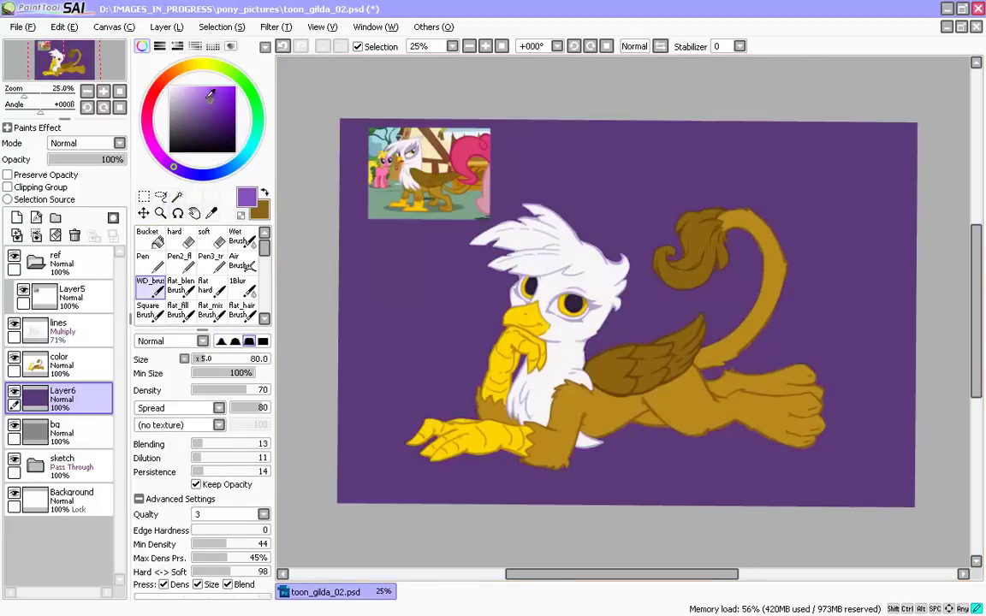
click(202, 101)
- Enlarge the Pen to size 25 and leave its shortcut key blank in the custom tool options
key(n)
key(bracketright)
key(bracketright)
key(bracketright)
key(bracketright)
key(bracketright)
key(bracketright)
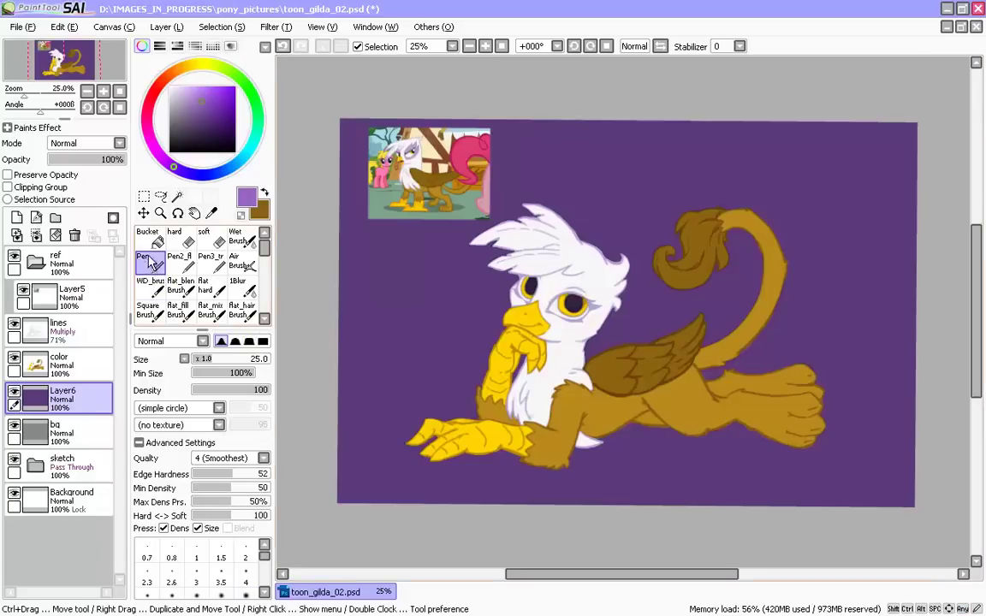
right_click(150, 260)
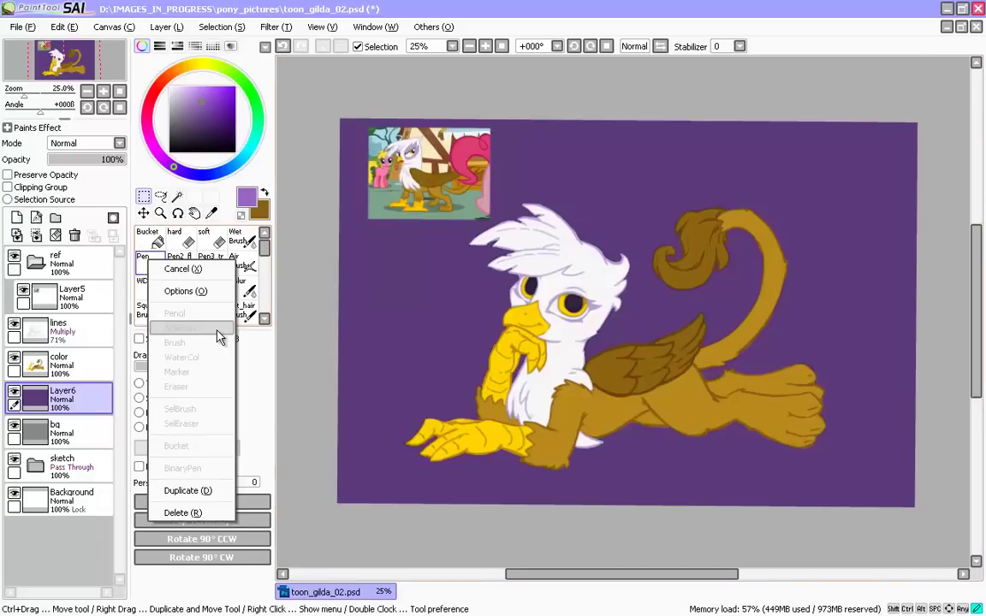
click(171, 293)
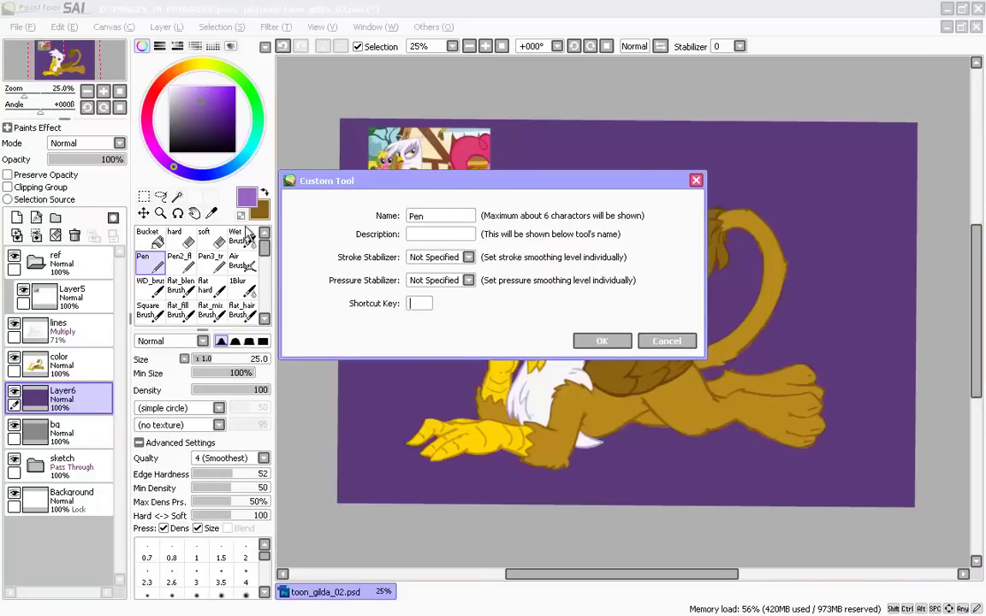
key(Return)
- Assign 4 as the WD_brush's shortcut key in its custom tool options
right_click(149, 288)
click(185, 319)
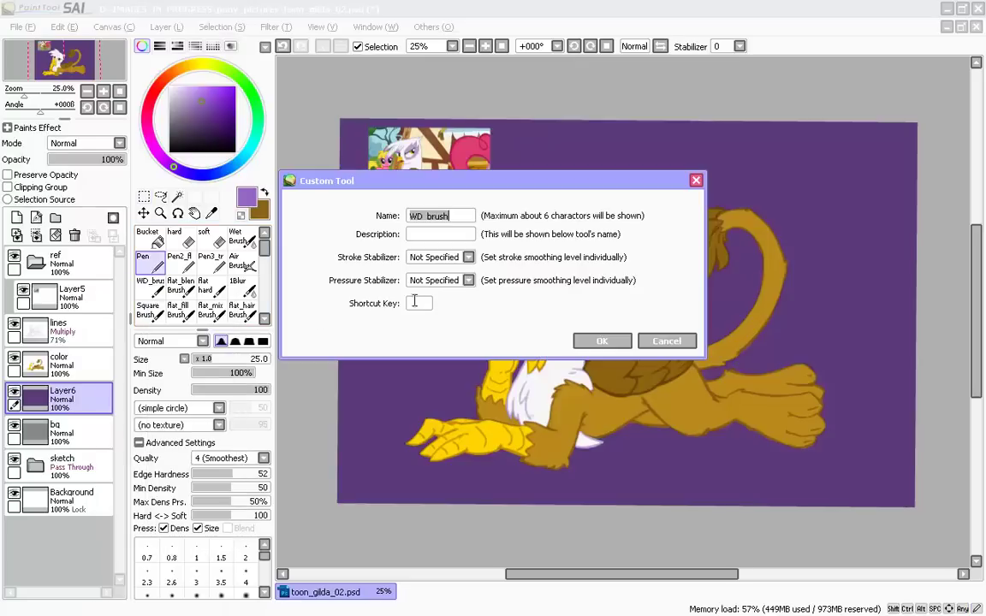
click(414, 302)
key(4)
click(602, 341)
- Enlarge the WD_brush to size 200 and save the drawing
click(400, 368)
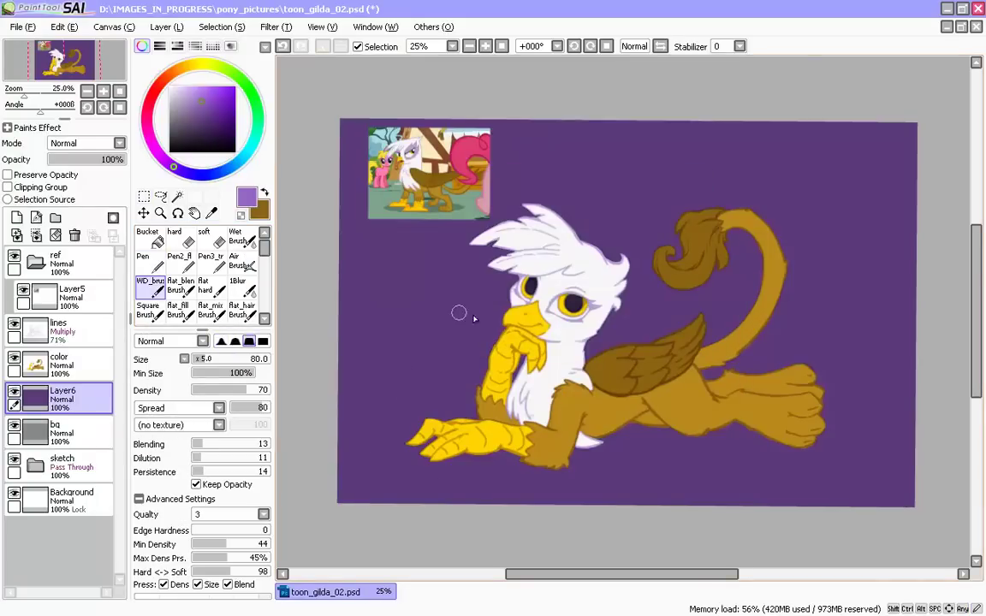
key(bracketright)
key(bracketright)
key(bracketright)
key(bracketright)
key(bracketright)
key(bracketright)
key(bracketleft)
key(bracketleft)
key(ctrl+s)
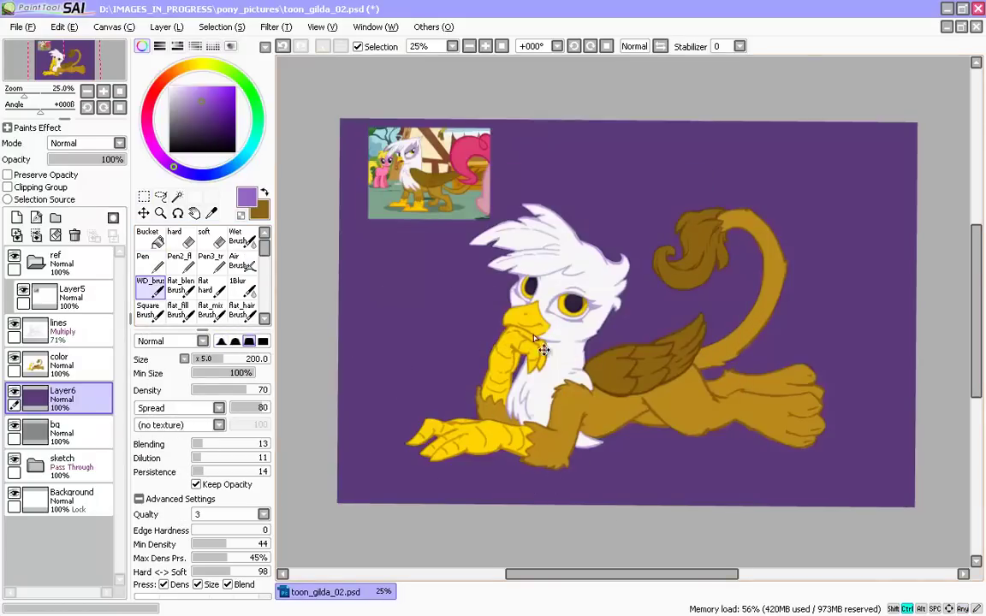
- Paint a lighter purple glow around the griffon, enlarging the WD_brush up to size 400
key(bracketright)
key(bracketright)
mouse_move(510, 325)
mouse_down()
mouse_move(505, 288)
mouse_move(464, 372)
mouse_move(524, 245)
mouse_move(635, 330)
mouse_move(799, 399)
mouse_move(707, 243)
mouse_up()
key(bracketright)
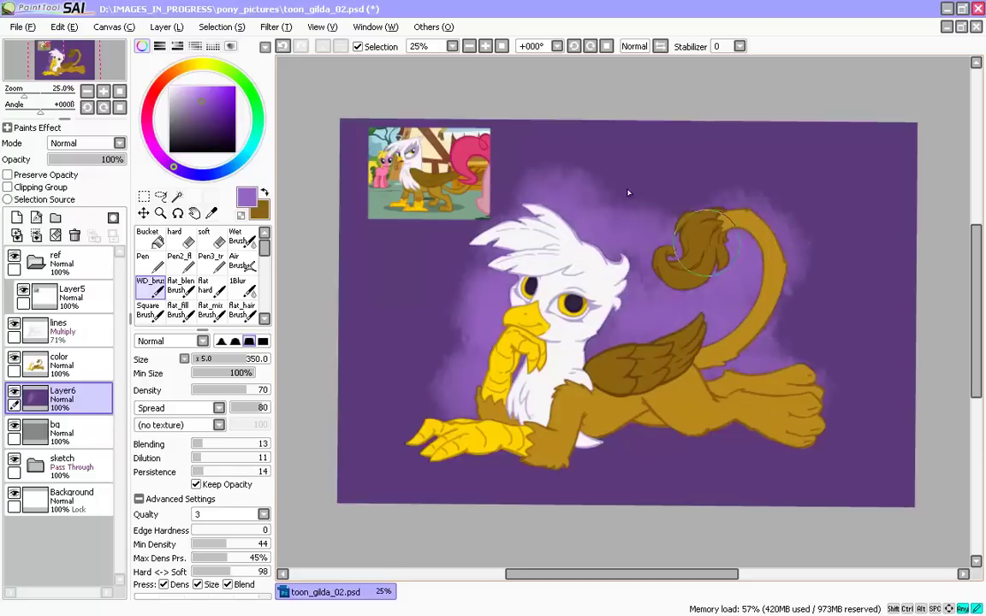
mouse_move(628, 193)
mouse_down()
mouse_move(531, 199)
mouse_move(715, 193)
mouse_move(612, 180)
mouse_up()
key(bracketright)
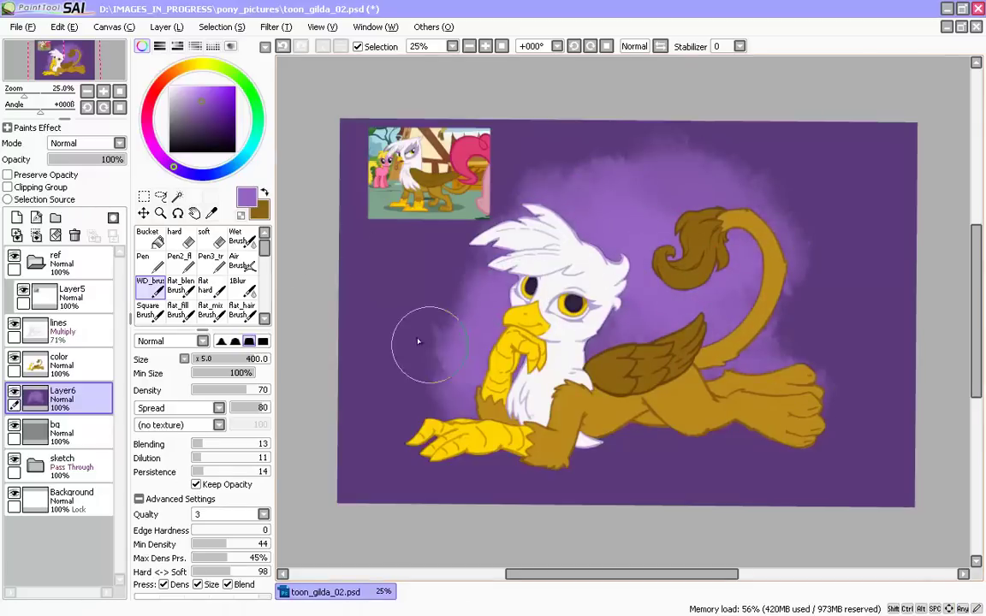
drag(419, 341, 377, 295)
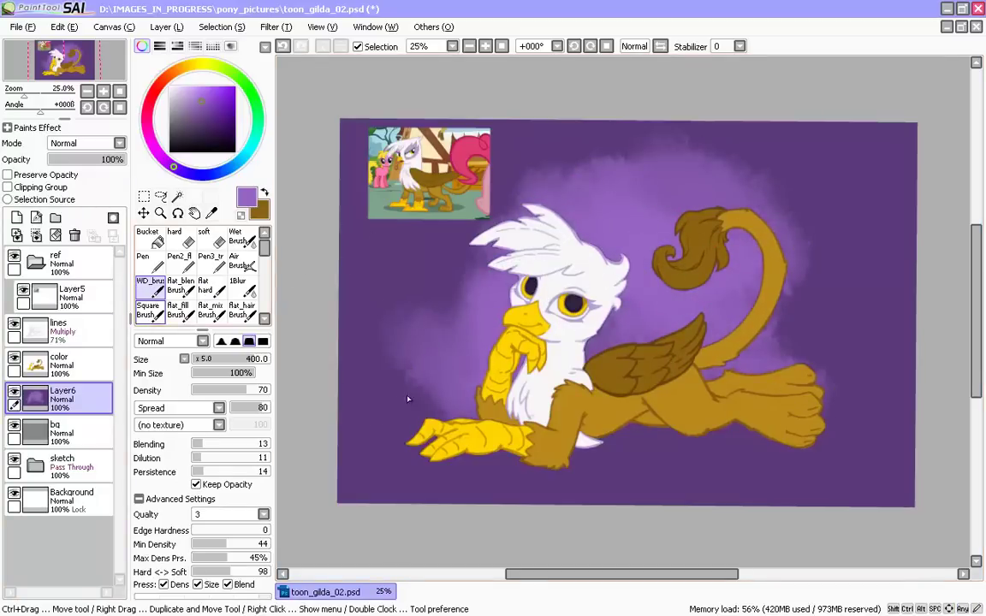
- Set the WD_brush to blending 47, dilution 44 and persistence 45, then extend the glow outward with brush sizes up to 500
click(228, 444)
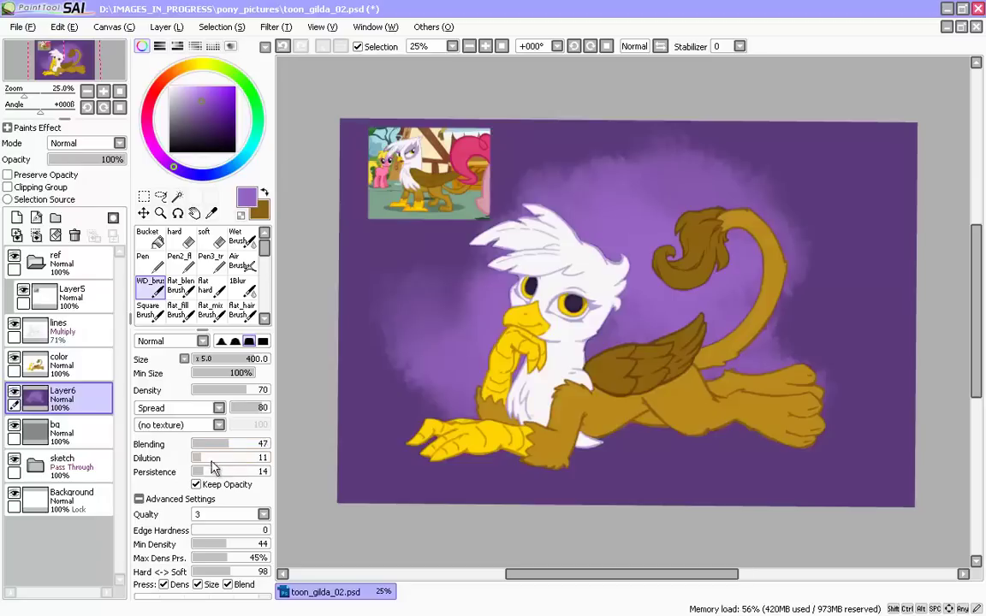
key(bracketleft)
mouse_move(385, 257)
mouse_down()
mouse_move(501, 189)
mouse_move(408, 236)
mouse_move(440, 407)
mouse_move(613, 187)
mouse_move(806, 336)
mouse_move(462, 319)
mouse_move(760, 145)
mouse_up()
key(bracketright)
key(bracketright)
key(bracketright)
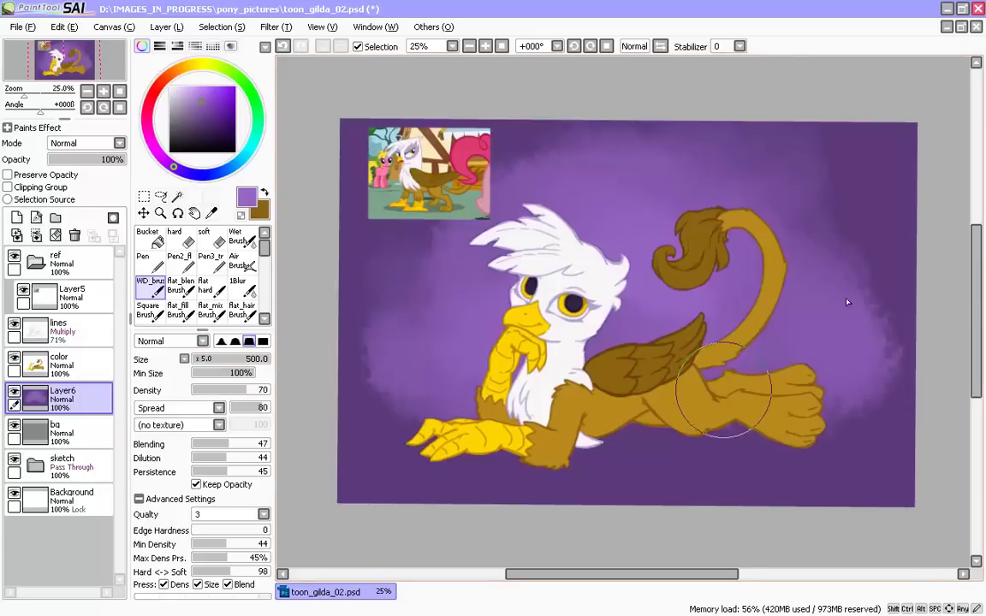
- Paint a darker purple picked from the background over the outer areas of the glow
key(x)
right_click(374, 342)
mouse_move(899, 120)
mouse_down()
mouse_move(847, 159)
mouse_move(843, 105)
mouse_move(429, 428)
mouse_move(562, 133)
mouse_move(804, 224)
mouse_move(668, 155)
mouse_up()
- Choose a pinker purple and paint it along the ground beneath the griffon with the WD_brush at size 250
click(190, 101)
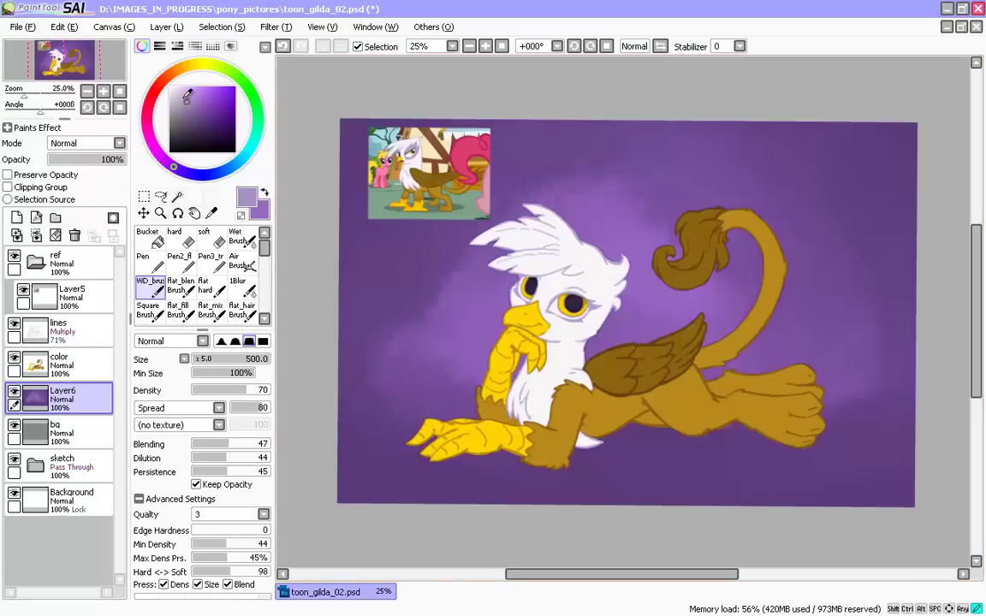
click(200, 95)
drag(173, 166, 162, 157)
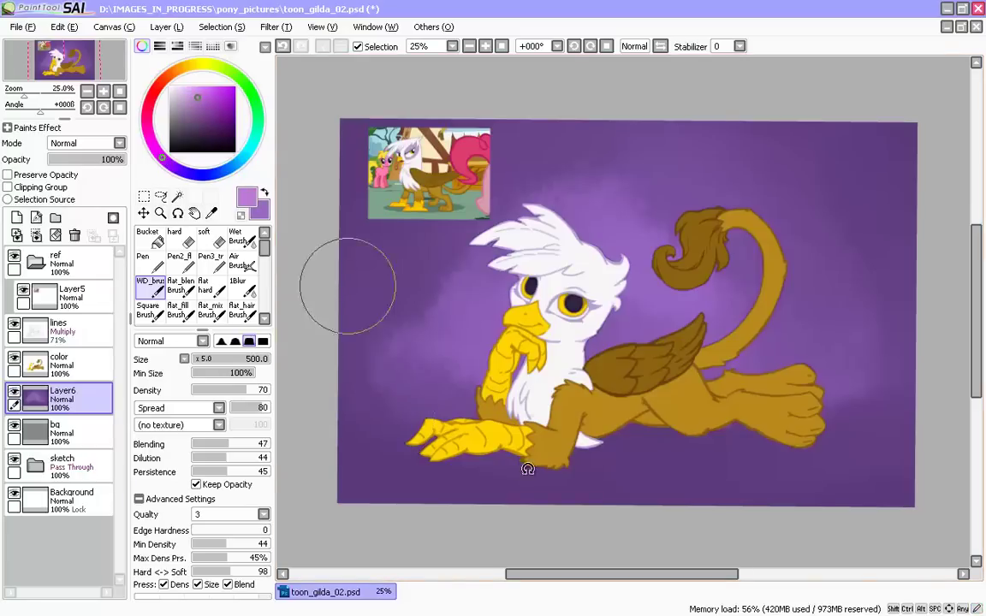
drag(528, 469, 451, 374)
key(bracketleft)
key(bracketleft)
key(bracketleft)
key(bracketleft)
key(bracketleft)
mouse_move(407, 331)
mouse_down()
mouse_move(562, 423)
mouse_move(606, 465)
mouse_up()
mouse_move(422, 308)
mouse_down()
mouse_move(364, 267)
mouse_move(457, 341)
mouse_up()
- Brighten the ground glow with a pale pink, using the WD_brush at blending 21, dilution 0 and persistence 20
click(188, 89)
drag(205, 458, 190, 458)
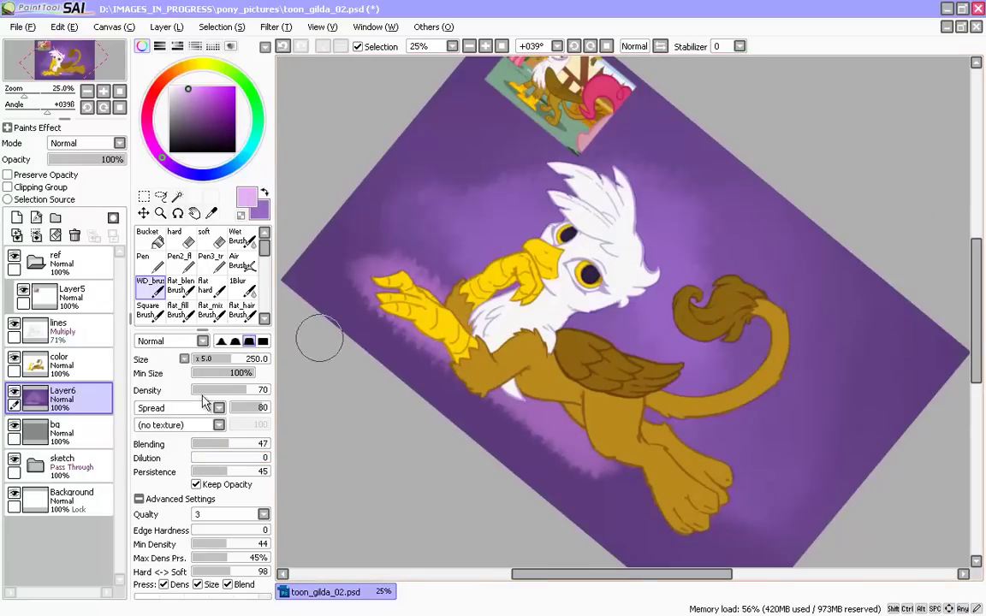
click(208, 445)
click(207, 471)
drag(429, 332, 631, 489)
mouse_move(387, 281)
mouse_down()
mouse_move(353, 249)
mouse_move(454, 381)
mouse_up()
drag(467, 467, 436, 409)
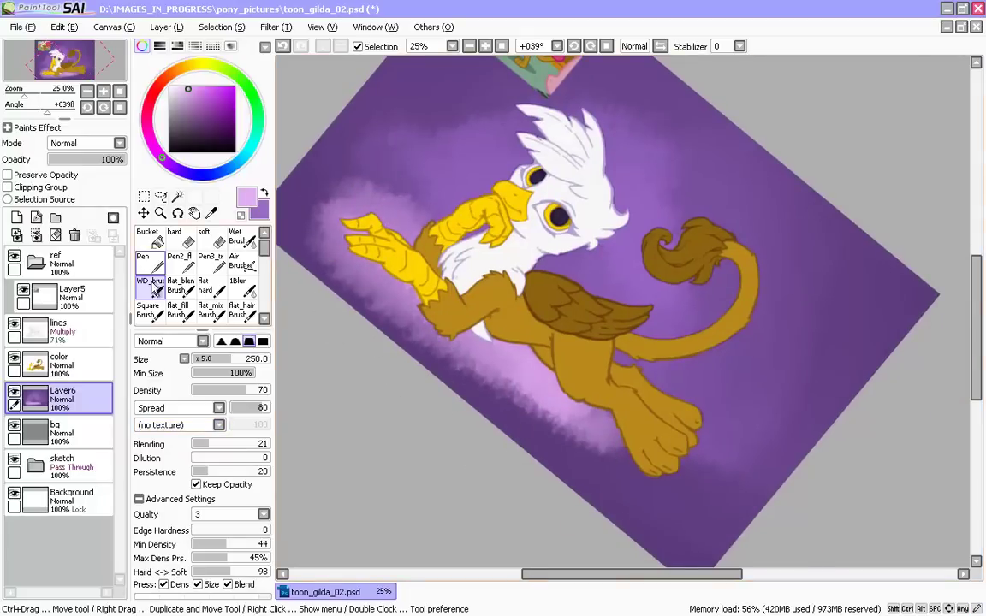
- Soften the ground glow's edges with the Wet Brush set to Spread 82, density 72, edge hardness 0 and size 200
click(240, 239)
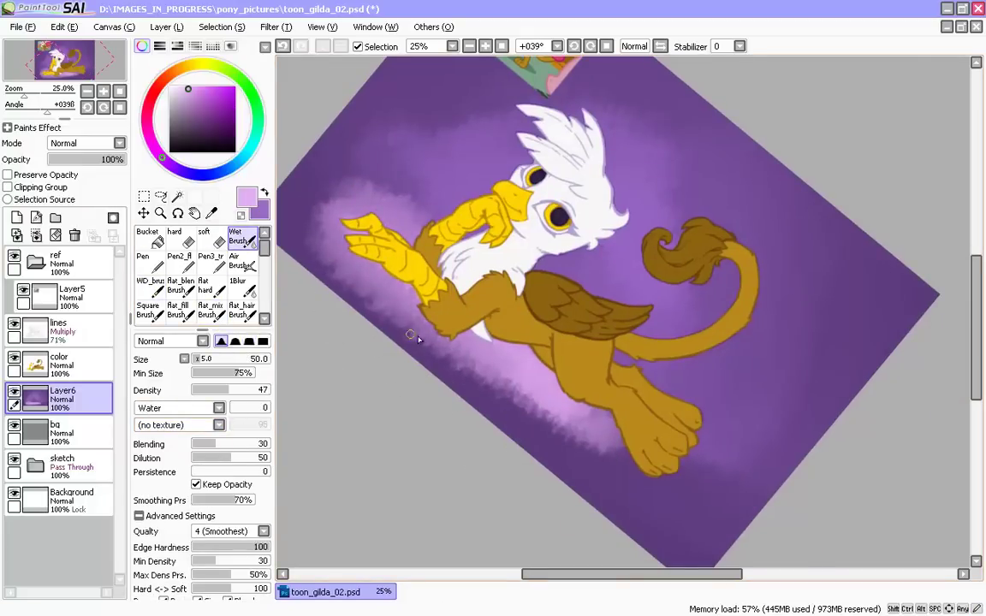
click(153, 408)
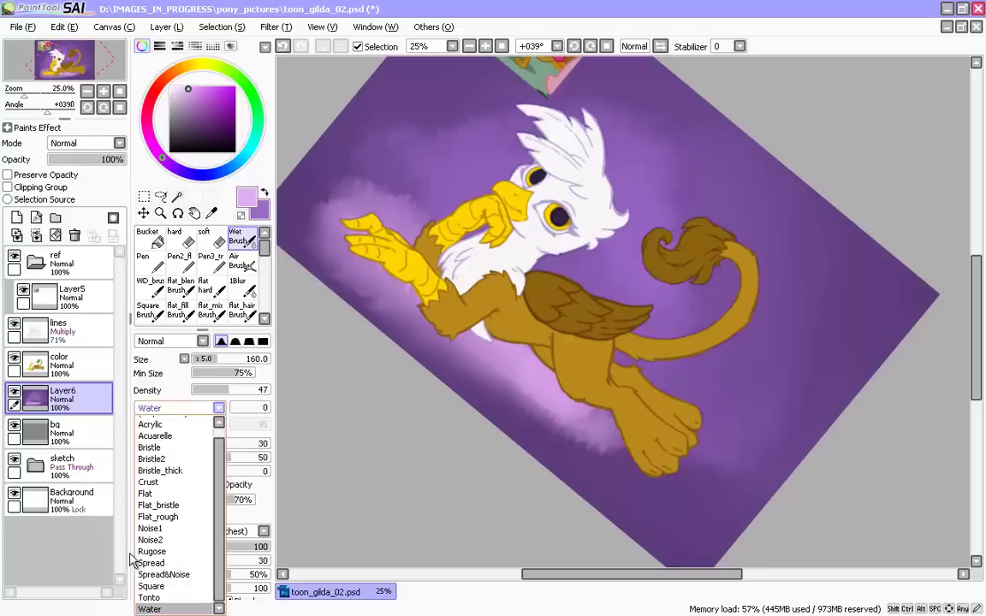
click(151, 563)
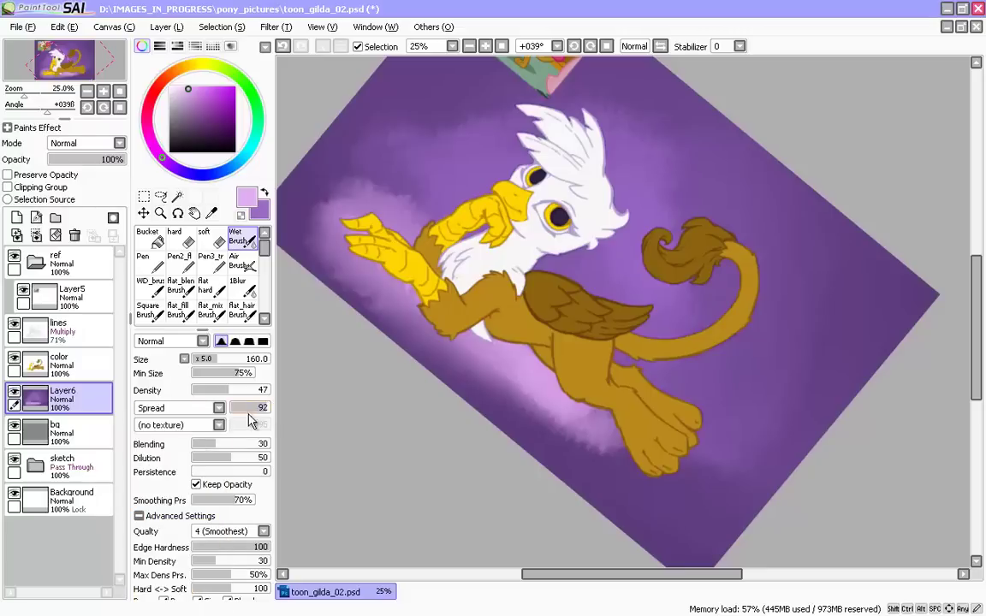
drag(198, 548, 190, 549)
drag(552, 429, 616, 481)
key(])
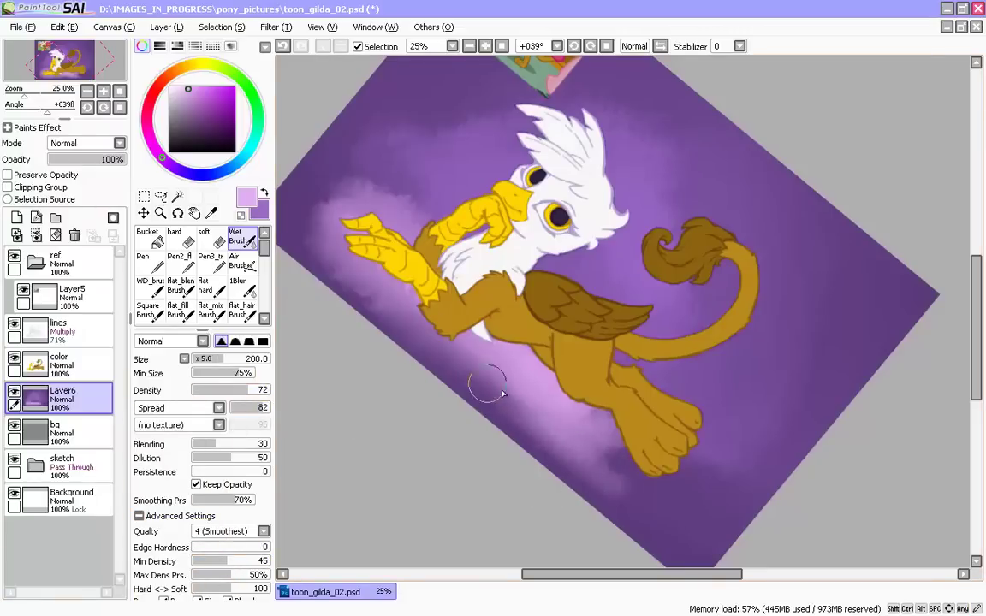
- Blend a paler pink into the ground glow beneath the griffon's body and front claws with the Wet Brush
mouse_move(503, 393)
mouse_down()
mouse_move(539, 412)
mouse_move(552, 452)
mouse_up()
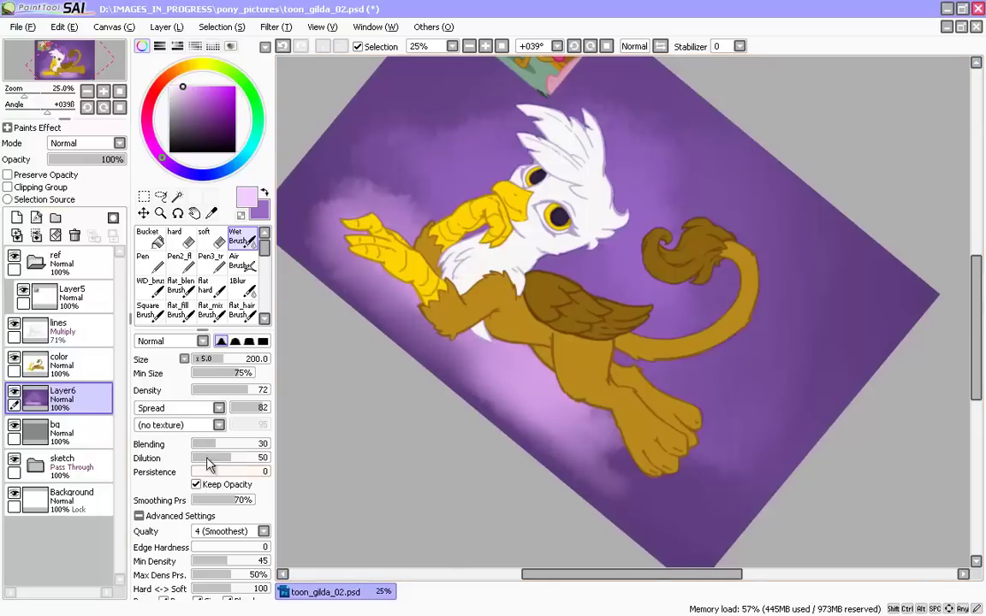
mouse_move(476, 354)
mouse_down()
mouse_move(373, 291)
mouse_move(625, 486)
mouse_move(399, 255)
mouse_up()
key(])
key(])
key(])
drag(442, 414, 475, 380)
- Paint dark purple picked from the background around the ground glow with the WD_brush at size 250
key(v)
alt+click(782, 462)
mouse_move(692, 502)
mouse_down()
mouse_move(601, 454)
mouse_move(708, 506)
mouse_move(502, 346)
mouse_move(349, 187)
mouse_up()
key(r)
drag(353, 227, 407, 441)
key(Delete)
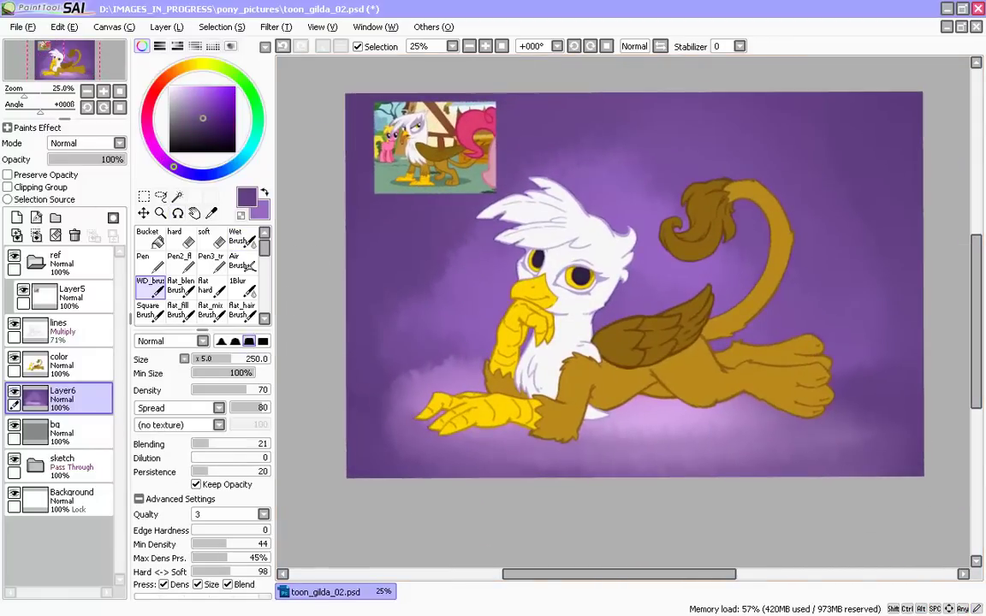
key(alt+Tab)
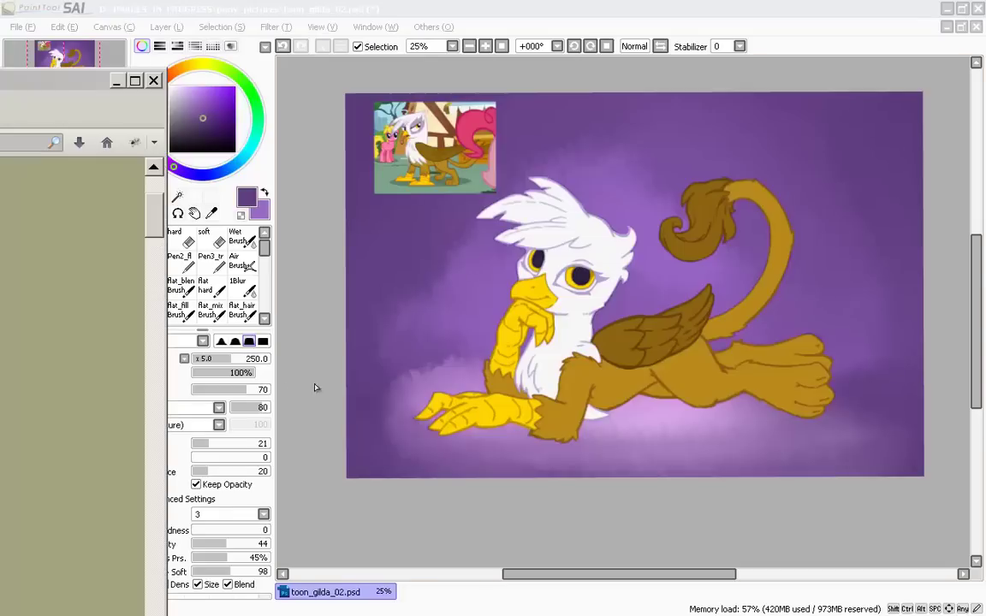
click(313, 385)
- Choose a very pale blue-lavender and fill the whole ground area beneath the griffon with the WD_brush at size 250
key(Page_Down)
drag(177, 100, 167, 65)
key(r)
drag(564, 490, 485, 441)
click(178, 87)
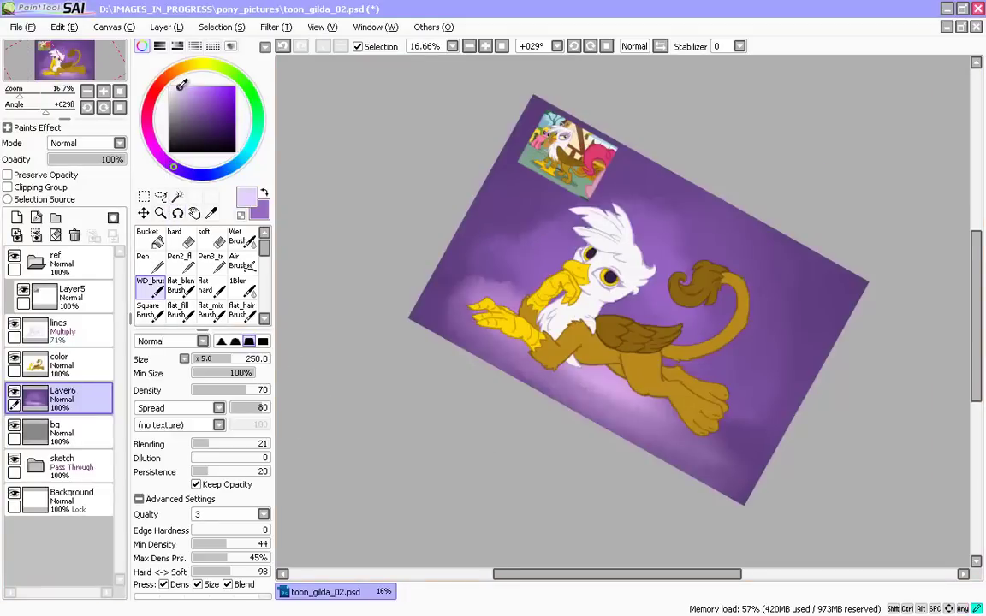
click(198, 176)
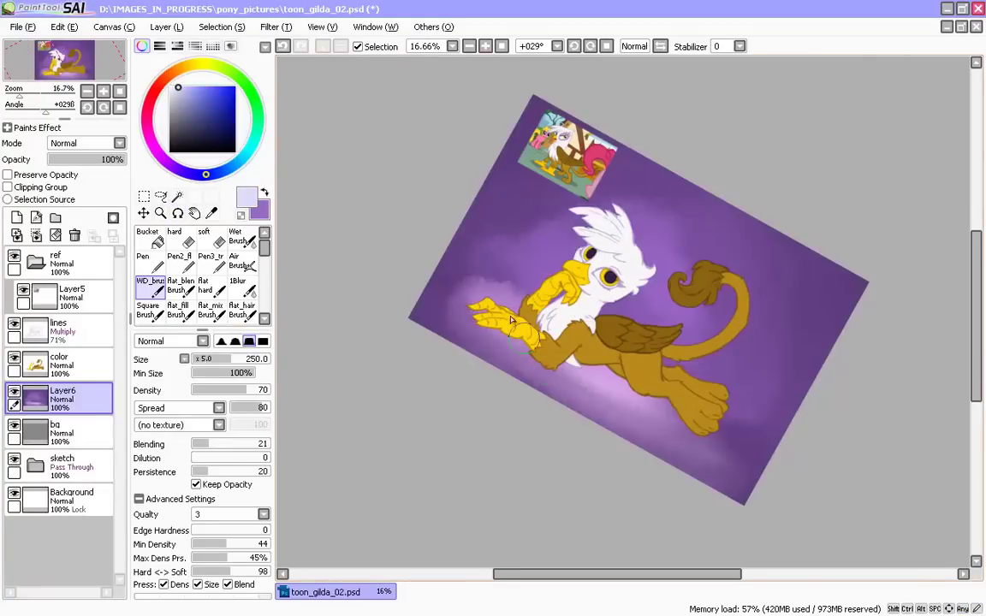
mouse_move(474, 298)
mouse_down()
mouse_move(598, 385)
mouse_move(726, 440)
mouse_move(502, 288)
mouse_move(427, 304)
mouse_move(612, 381)
mouse_move(762, 469)
mouse_up()
drag(762, 469, 591, 359)
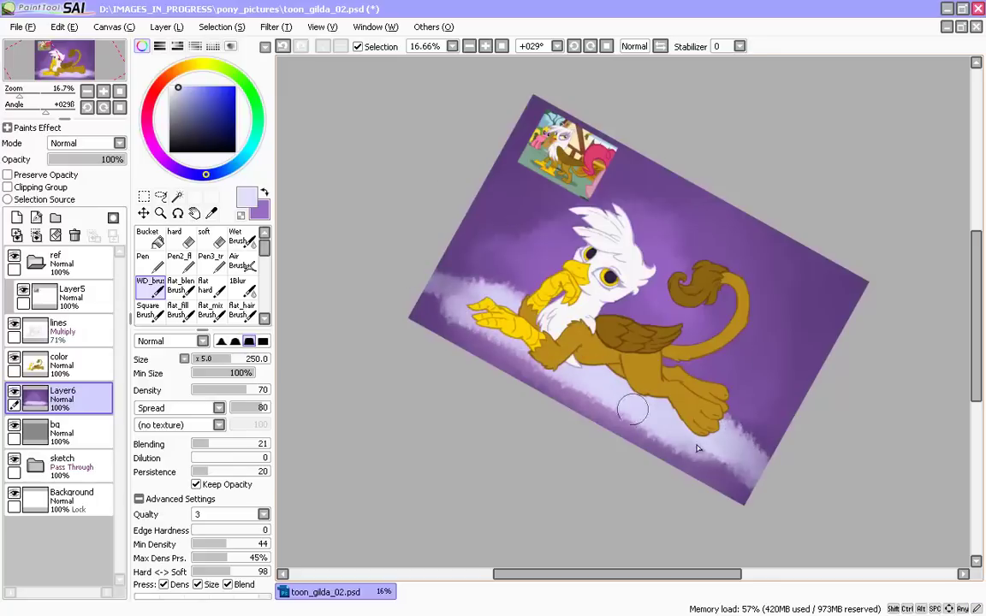
drag(633, 410, 411, 274)
mouse_move(599, 406)
mouse_down()
mouse_move(748, 502)
mouse_move(570, 409)
mouse_move(442, 313)
mouse_move(431, 286)
mouse_up()
- Reduce the WD_brush to about size 70 and refine the upper edge of the pale ground
key(bracketleft)
key(bracketleft)
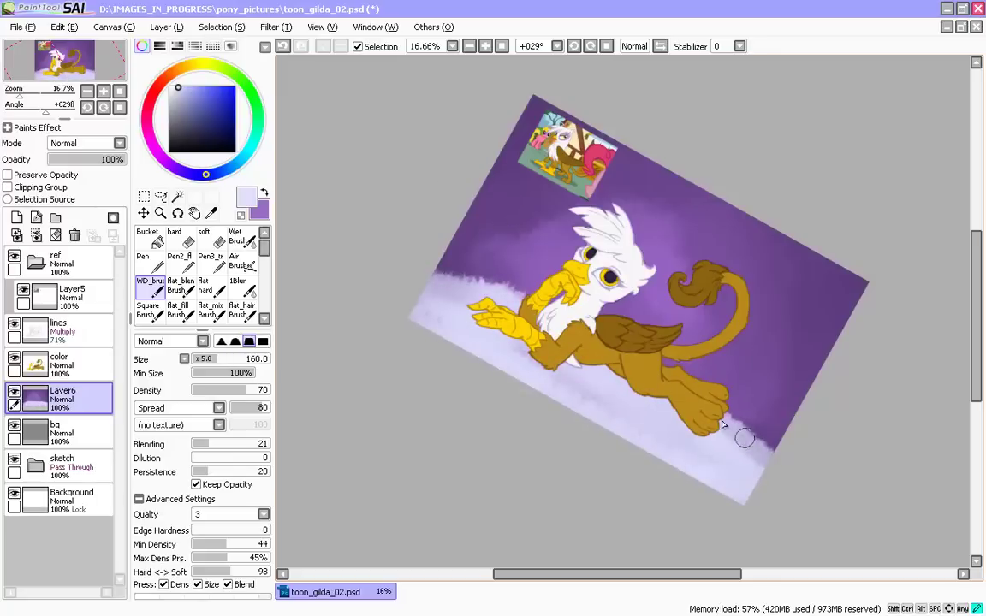
key(bracketleft)
key(bracketleft)
key(bracketleft)
key(bracketleft)
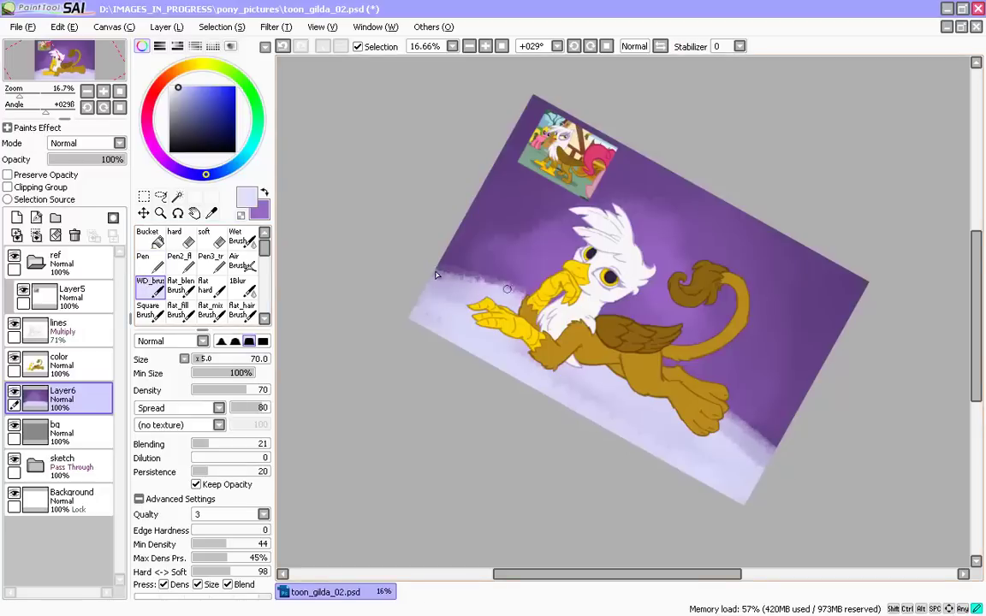
mouse_move(507, 289)
mouse_down()
mouse_move(373, 422)
mouse_move(346, 383)
mouse_up()
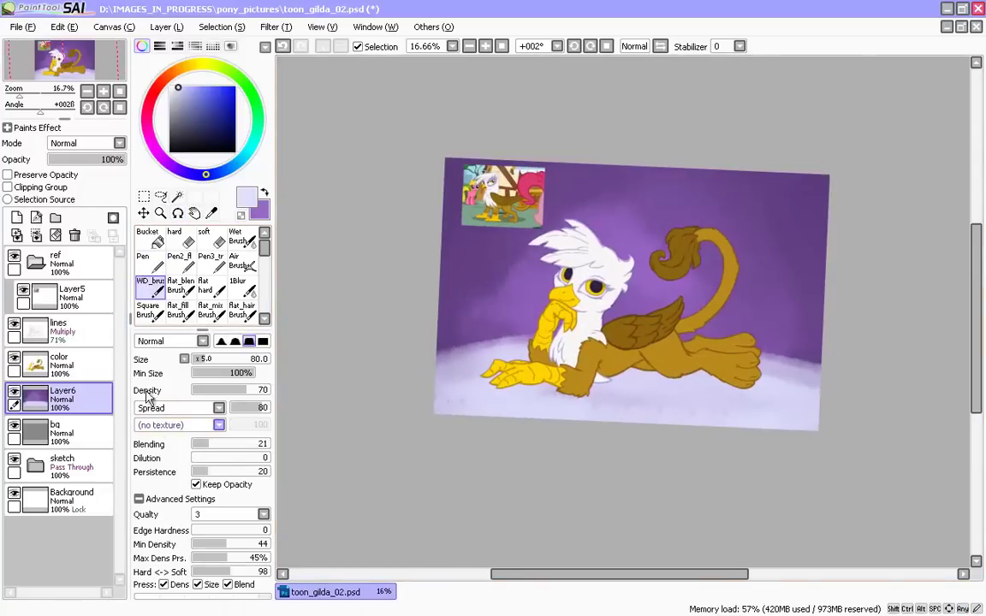
- Soften the boundary between the pale ground and purple backdrop using the WaterCo brush at sizes between 160 and 500
scroll(238, 238, down, 5)
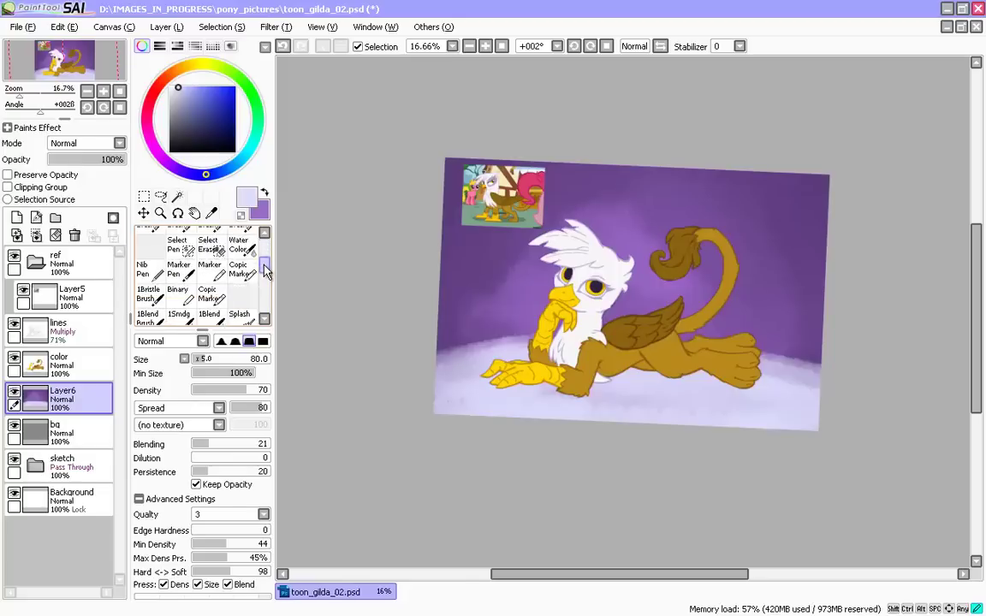
click(181, 281)
drag(313, 285, 373, 144)
key(bracketleft)
key(bracketleft)
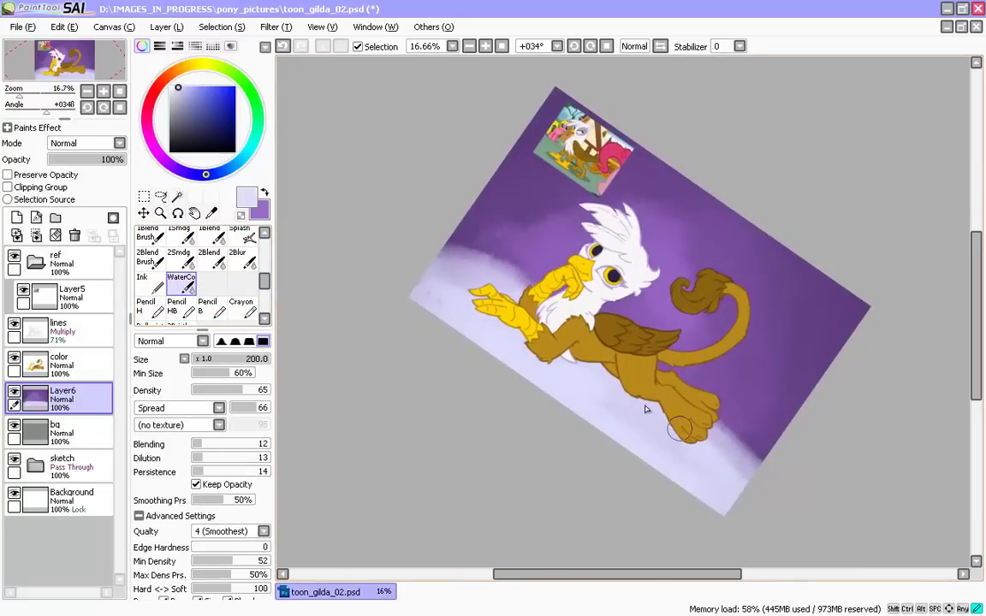
key(bracketright)
key(bracketright)
key(bracketright)
key(bracketright)
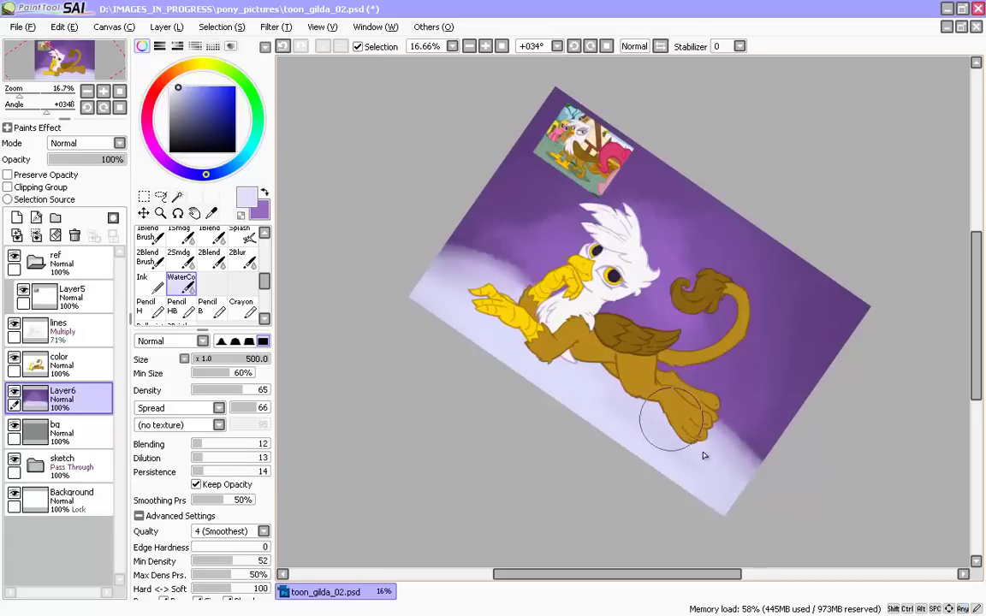
key(bracketleft)
key(bracketleft)
key(bracketleft)
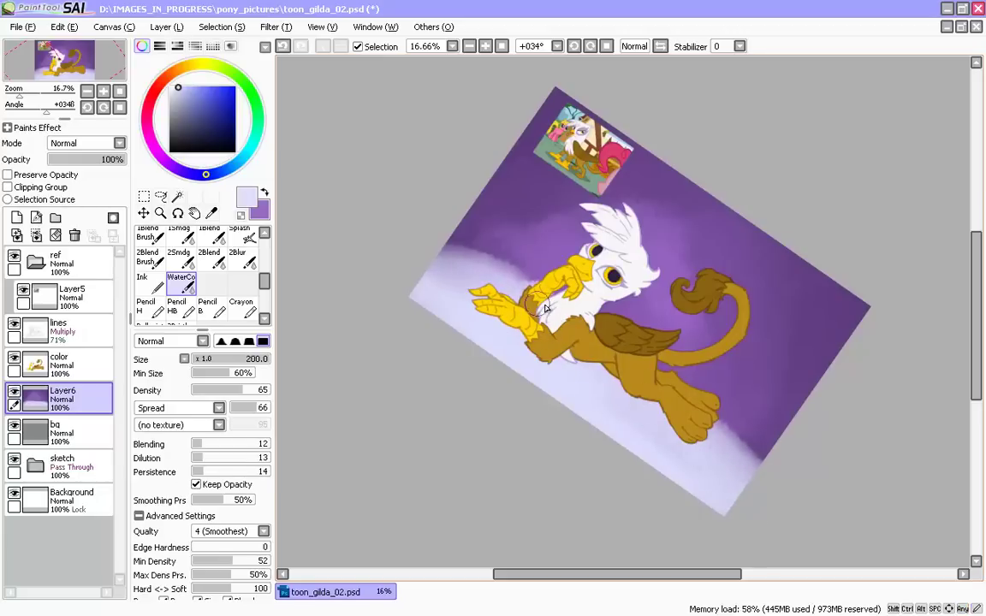
drag(488, 287, 331, 340)
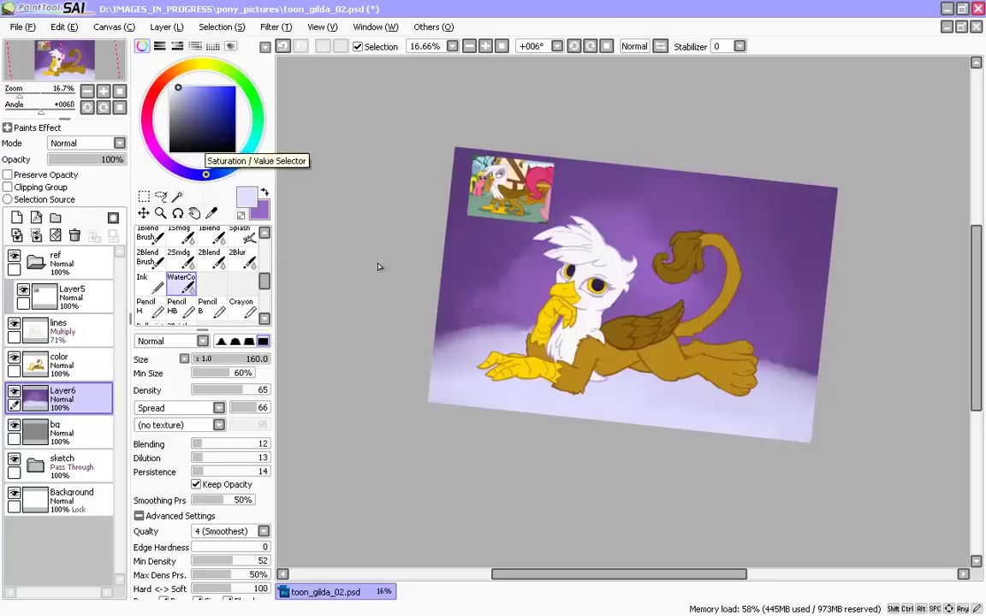
- Paint a pinkish purple glow behind the griffon's head with the WD_brush at size 400
key(b)
right_click(652, 400)
key(bracketright)
alt+click(622, 234)
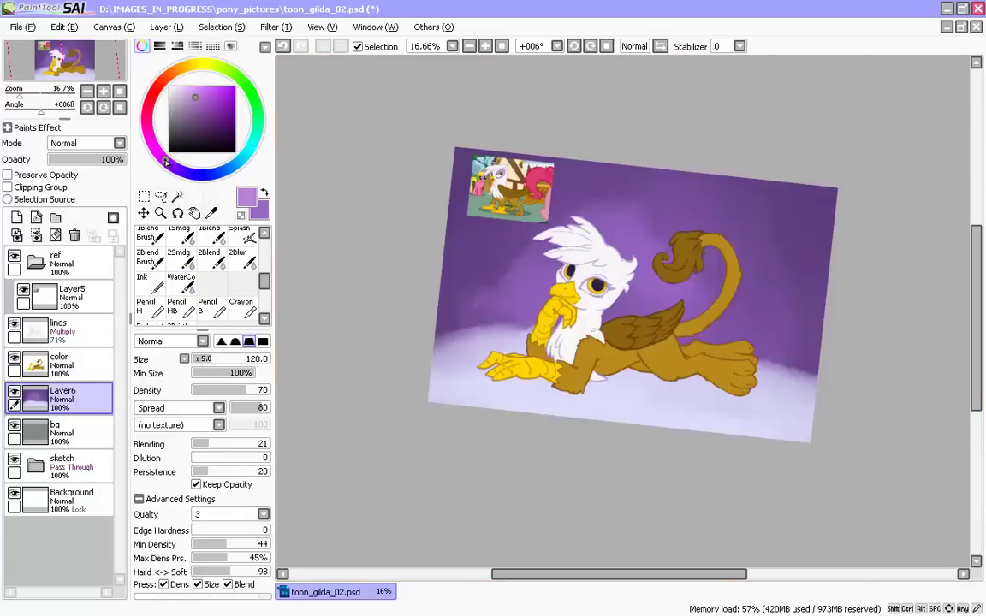
key(bracketright)
key(bracketright)
key(bracketright)
key(bracketright)
mouse_move(619, 210)
mouse_down()
mouse_move(516, 266)
mouse_move(494, 252)
mouse_move(496, 280)
mouse_move(572, 199)
mouse_up()
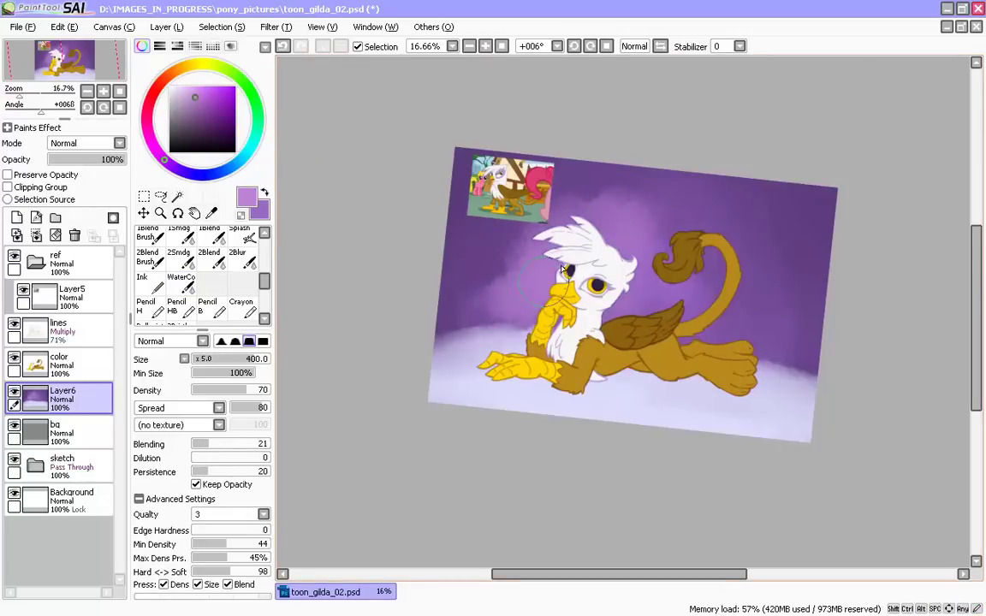
- Brighten the backdrop around the griffon's head and the reference picture with a light pink
click(187, 89)
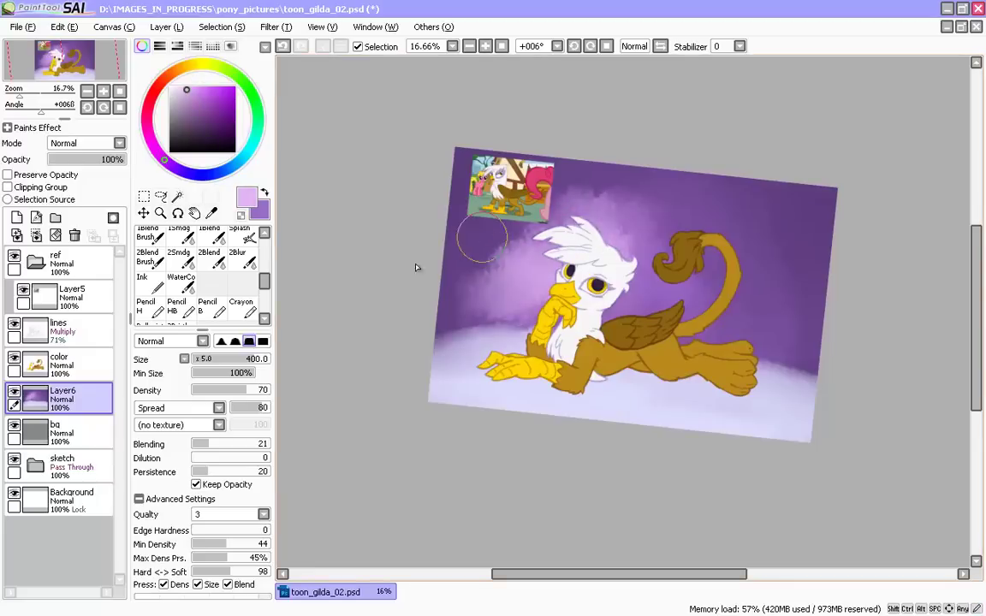
drag(488, 244, 591, 190)
mouse_move(467, 219)
mouse_down()
mouse_move(520, 236)
mouse_move(462, 214)
mouse_up()
- Blend the glow around the head into the backdrop using the WaterCo brush at size 400 and a picked dark purple
click(181, 281)
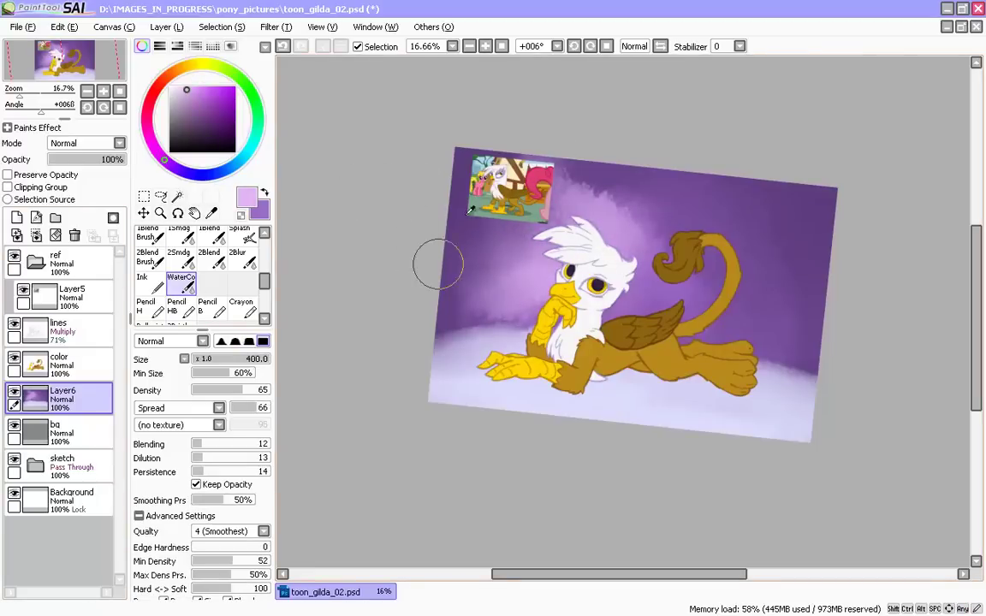
alt+click(459, 312)
drag(595, 175, 569, 218)
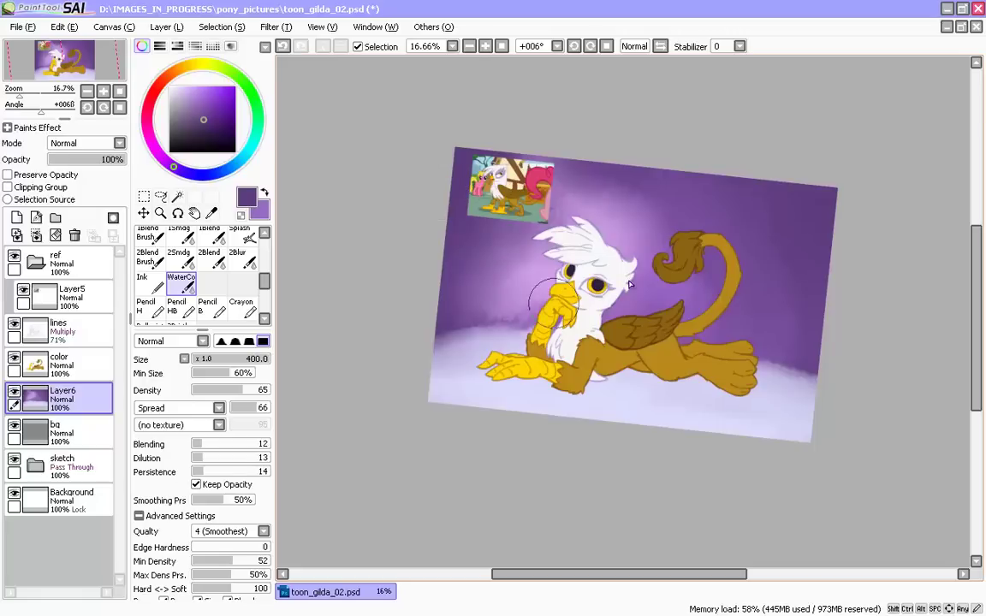
- Reset the canvas rotation and save the drawing
key(Home)
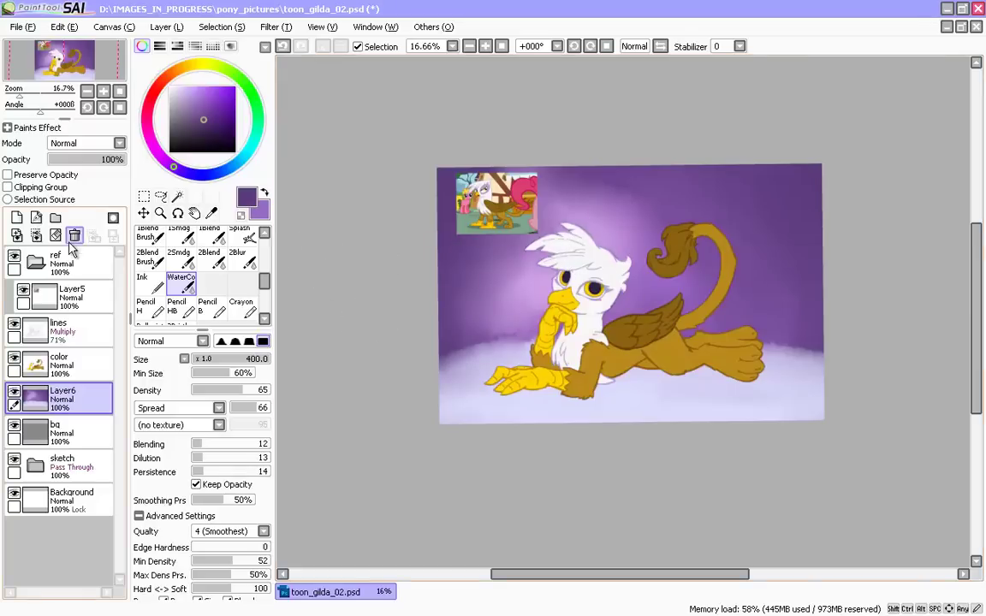
scroll(342, 360, up, 1)
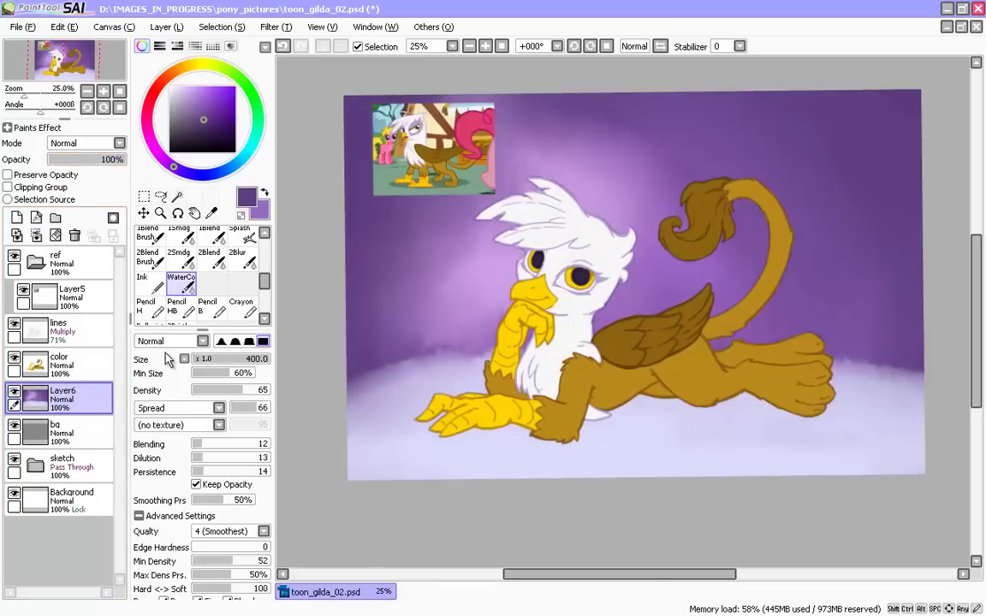
key(ctrl+s)
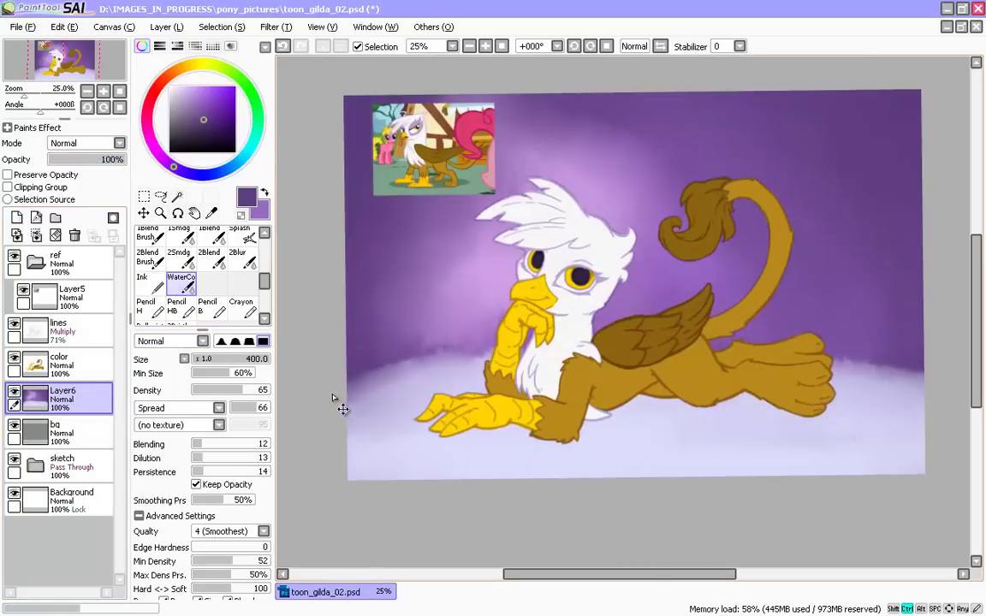
- Paint a pale blue glow over the backdrop behind the griffon's head with the WD_brush at size 350
key(b)
key(bracketleft)
key(bracketleft)
key(bracketleft)
key(bracketleft)
key(bracketleft)
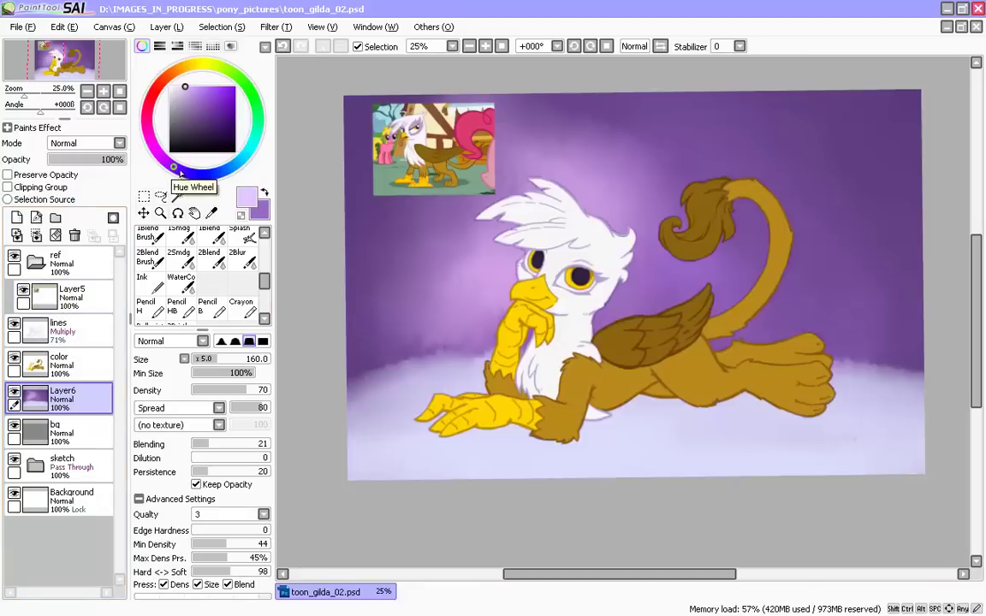
drag(174, 168, 229, 171)
key(])
key(])
key(])
key(])
mouse_move(513, 132)
mouse_down()
mouse_move(548, 154)
mouse_move(458, 230)
mouse_move(598, 169)
mouse_move(531, 141)
mouse_up()
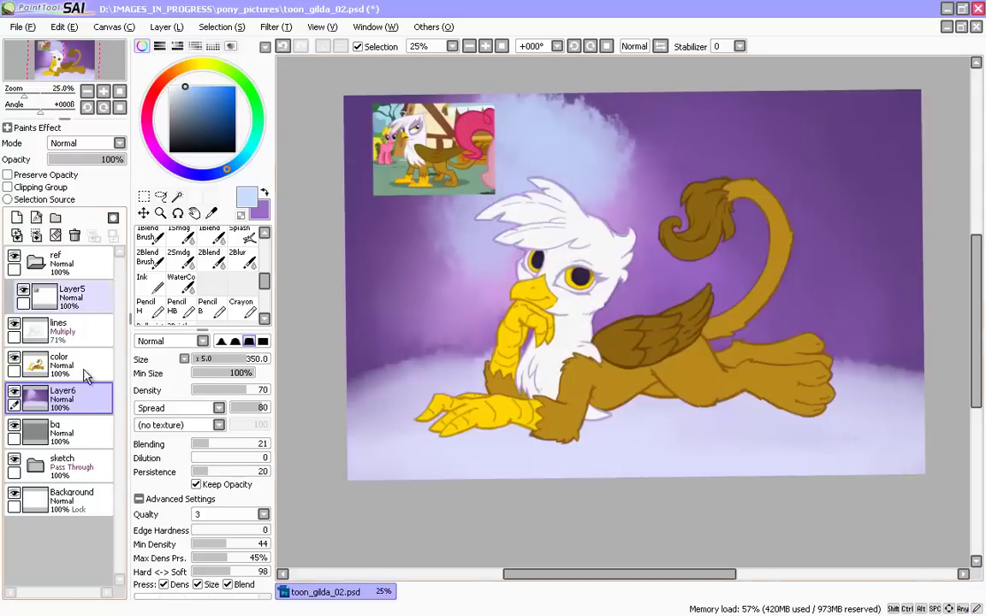
- Blend and spread the pale blue glow into the surrounding purple using the WaterCo brush at size 450
click(180, 283)
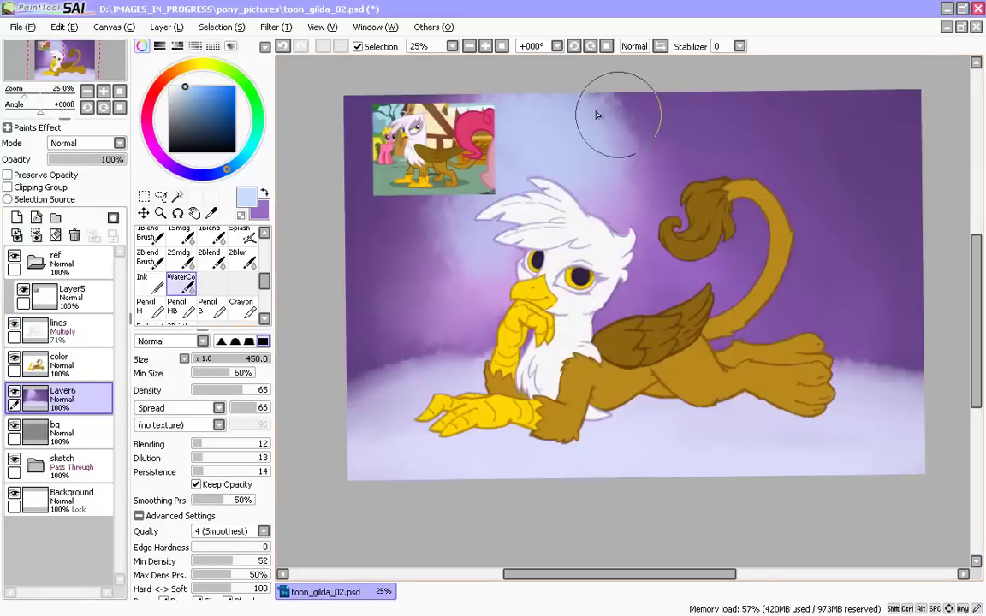
mouse_move(726, 244)
mouse_down()
mouse_move(653, 225)
mouse_move(688, 137)
mouse_move(568, 220)
mouse_move(561, 90)
mouse_move(416, 159)
mouse_move(435, 295)
mouse_up()
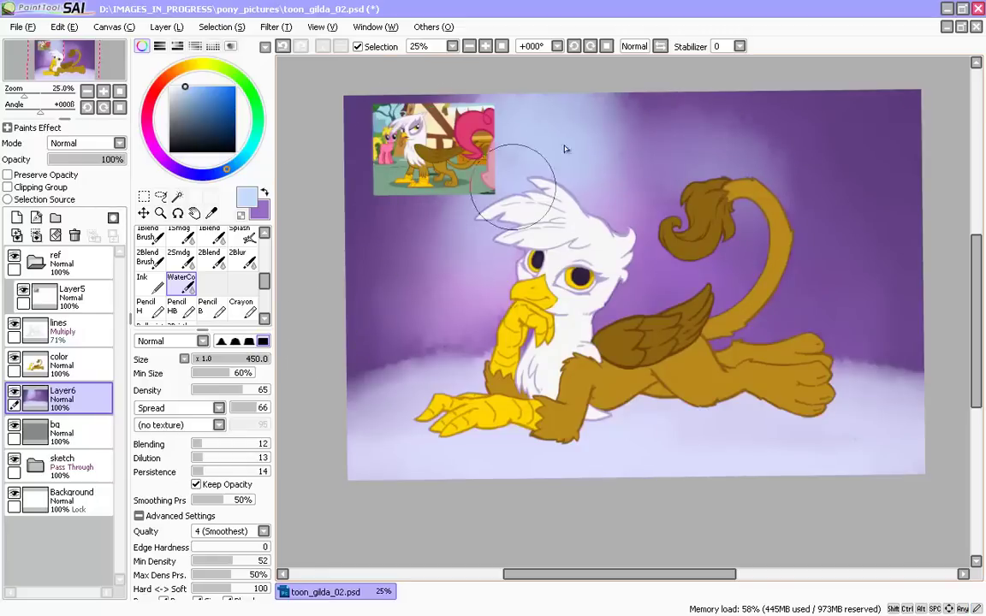
mouse_move(594, 170)
mouse_down()
mouse_move(621, 308)
mouse_move(667, 287)
mouse_up()
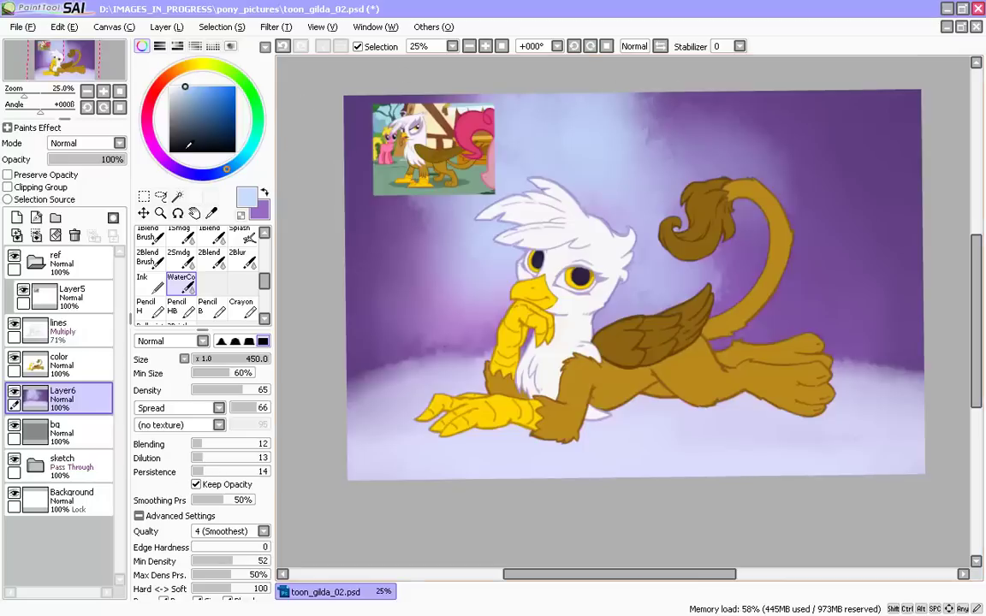
- Hide the ref folder and tone down the glow with a picked dark purple, using the WD_brush at size 400
click(14, 256)
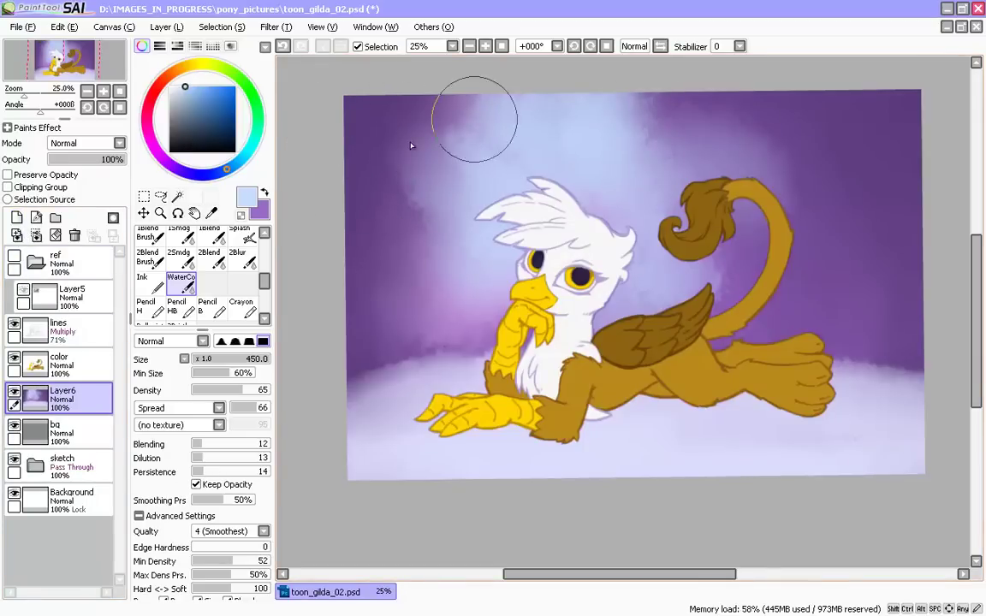
key(v)
right_click(890, 124)
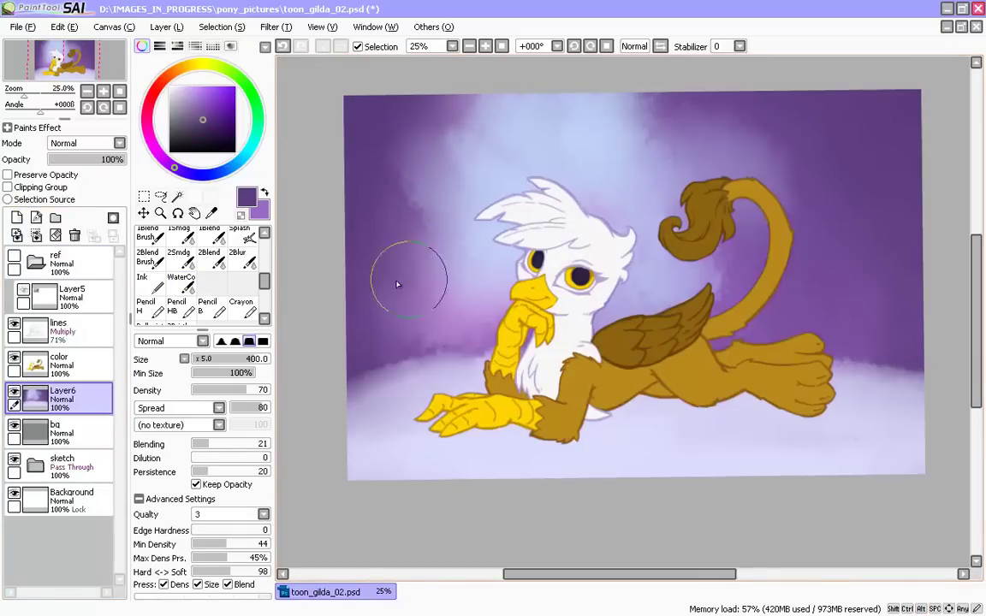
mouse_move(409, 274)
mouse_down()
mouse_move(357, 240)
mouse_move(769, 190)
mouse_up()
mouse_move(737, 158)
mouse_down()
mouse_move(428, 103)
mouse_move(651, 102)
mouse_up()
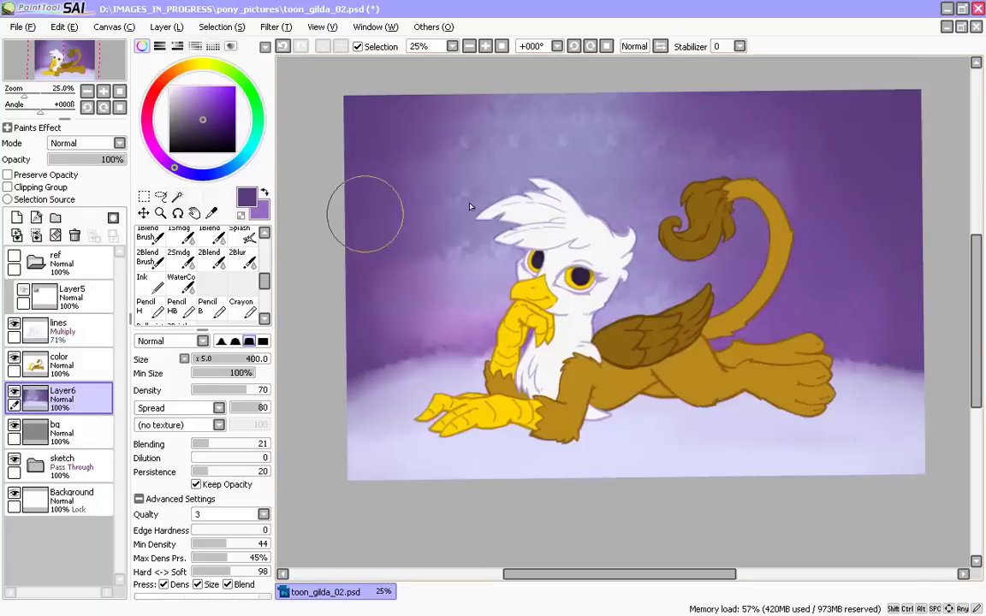
drag(747, 229, 467, 201)
- Smooth the purple brushwork around the griffon with the WaterCo brush at size 300
key(alt+space)
drag(467, 519, 368, 370)
key([)
key([)
key([)
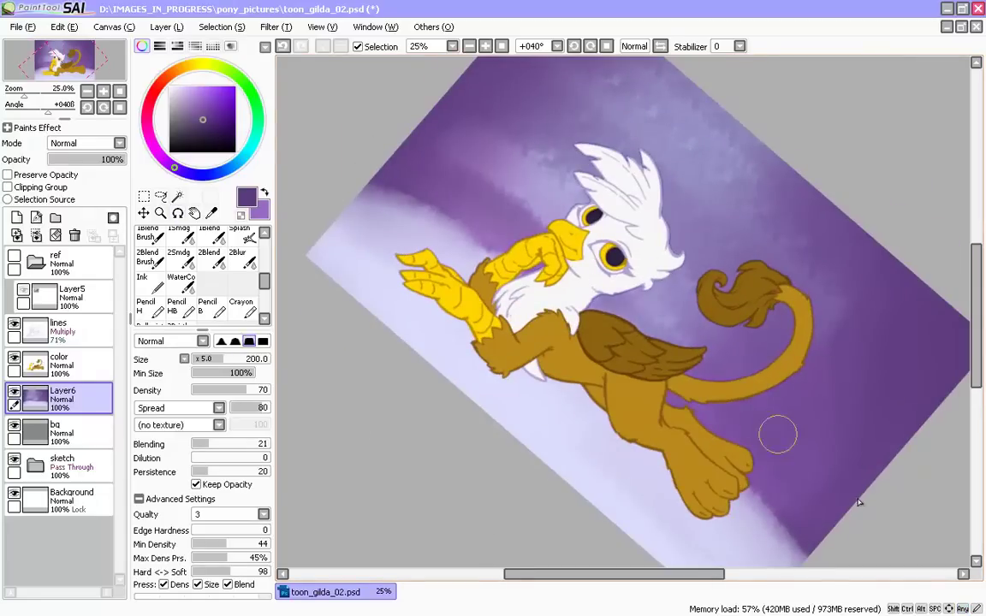
key(c)
key(bracketleft)
key(bracketleft)
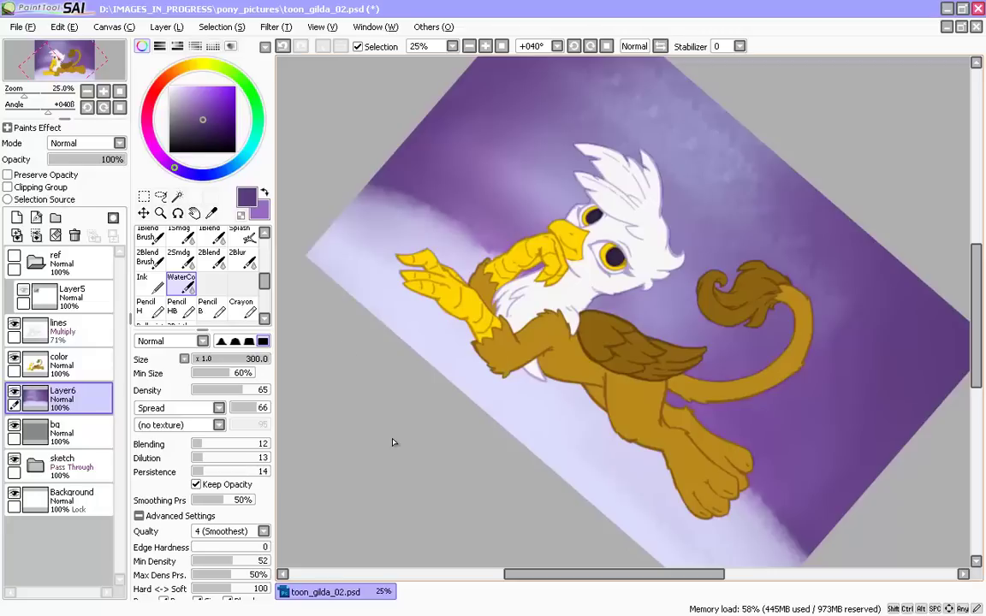
key(alt+space)
mouse_move(350, 285)
mouse_down()
mouse_move(343, 352)
mouse_move(319, 266)
mouse_up()
- Narrow the glow around the griffon's head by painting dark purple over its edges with the WD_brush at size 400
key(v)
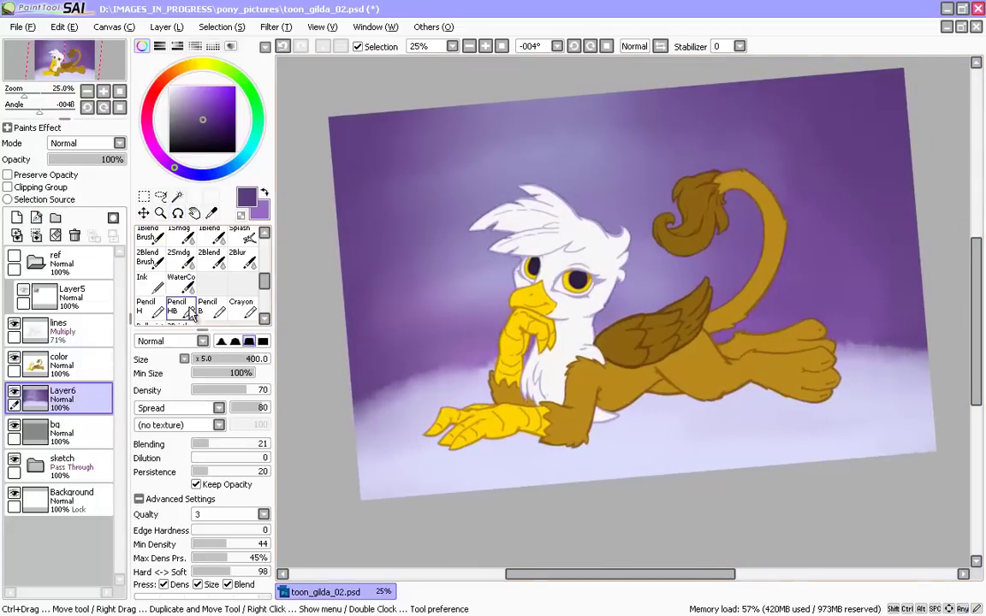
drag(264, 280, 264, 235)
key(bracketleft)
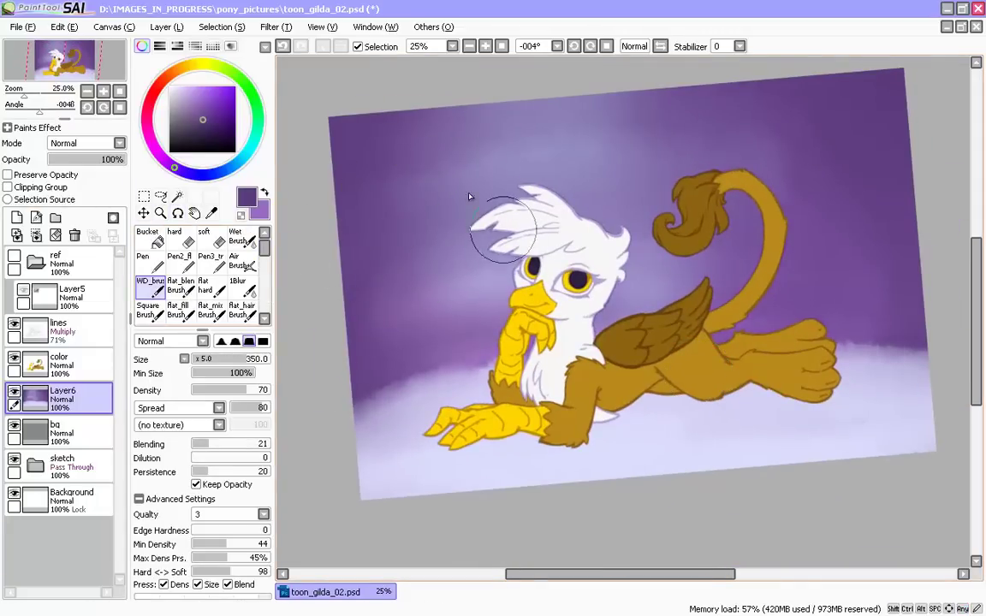
mouse_move(369, 171)
mouse_down()
mouse_move(429, 150)
mouse_move(374, 297)
mouse_move(402, 282)
mouse_up()
key(bracketright)
drag(466, 227, 487, 166)
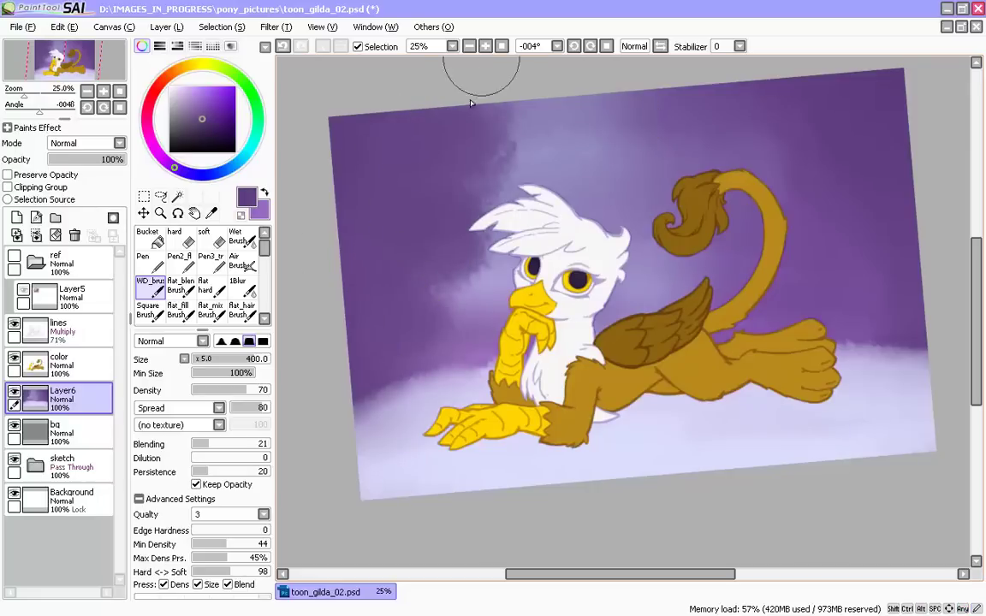
drag(764, 142, 762, 109)
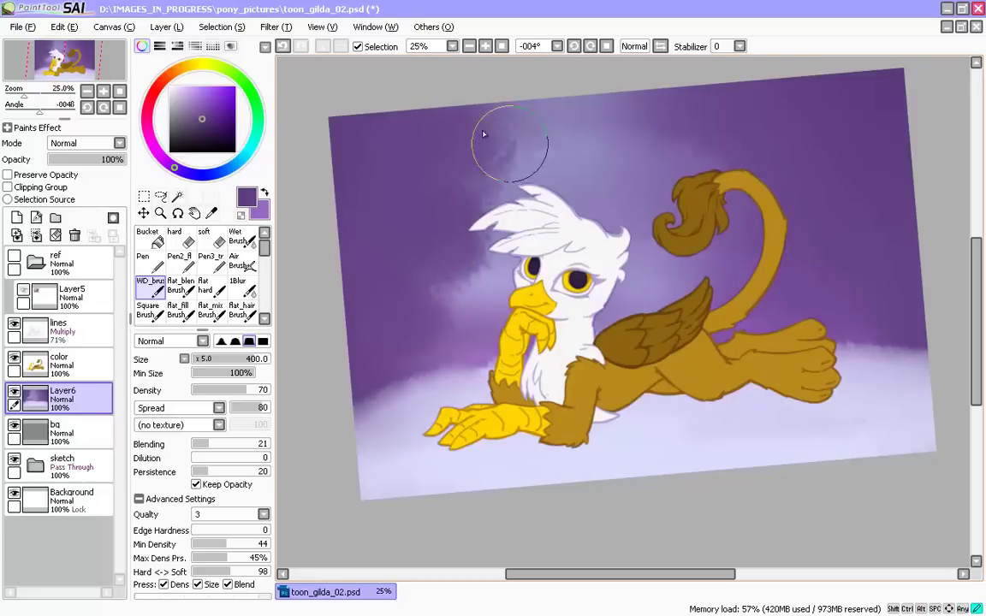
drag(363, 280, 359, 258)
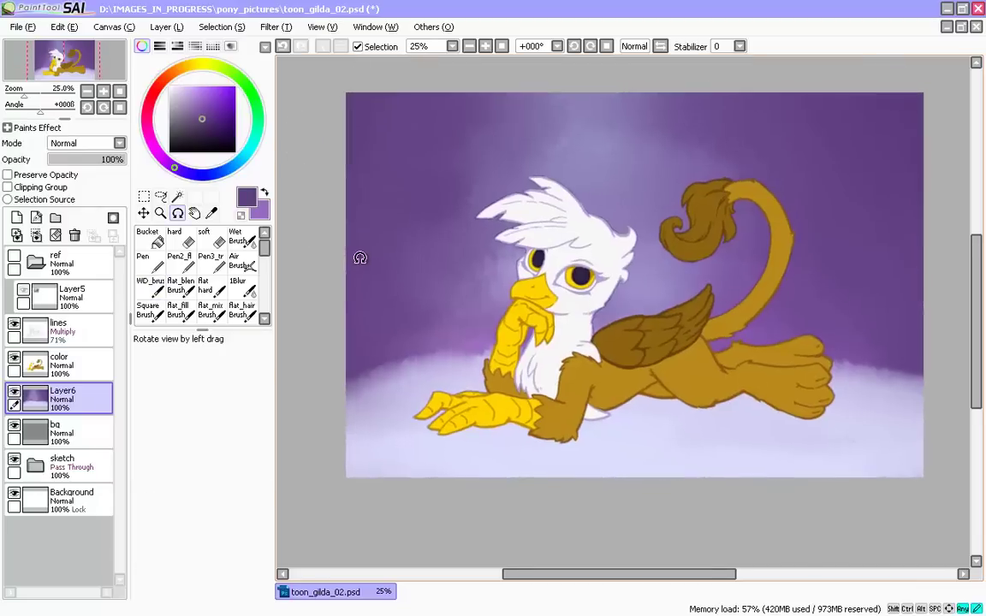
drag(639, 136, 543, 163)
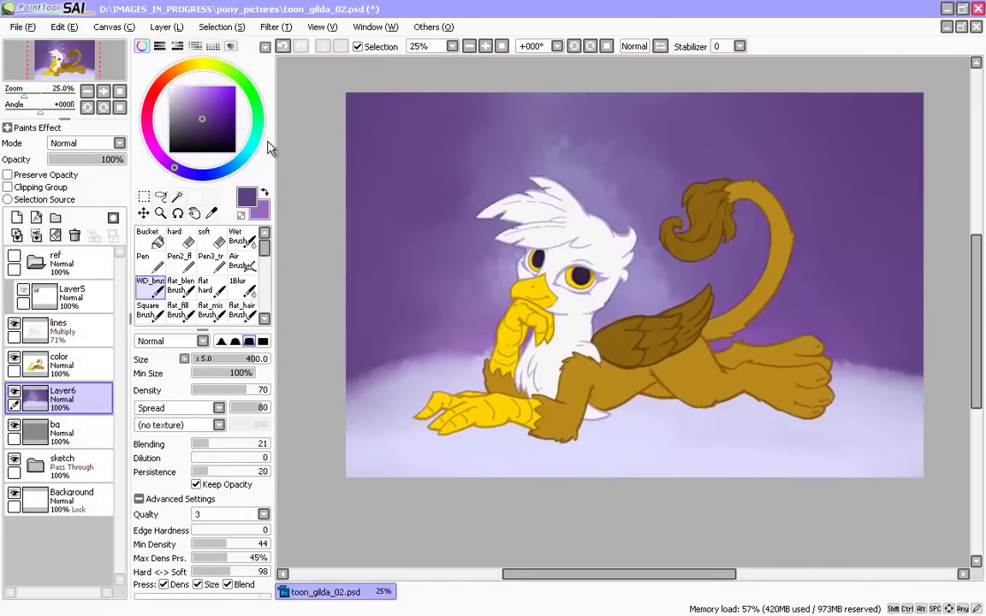
- Redefine the edge between backdrop and ground with picked purple and pale lavender, using the WD_brush at size 160
drag(445, 500, 382, 409)
alt+click(374, 233)
key(bracketleft)
key(bracketleft)
key(bracketleft)
key(bracketleft)
key(bracketleft)
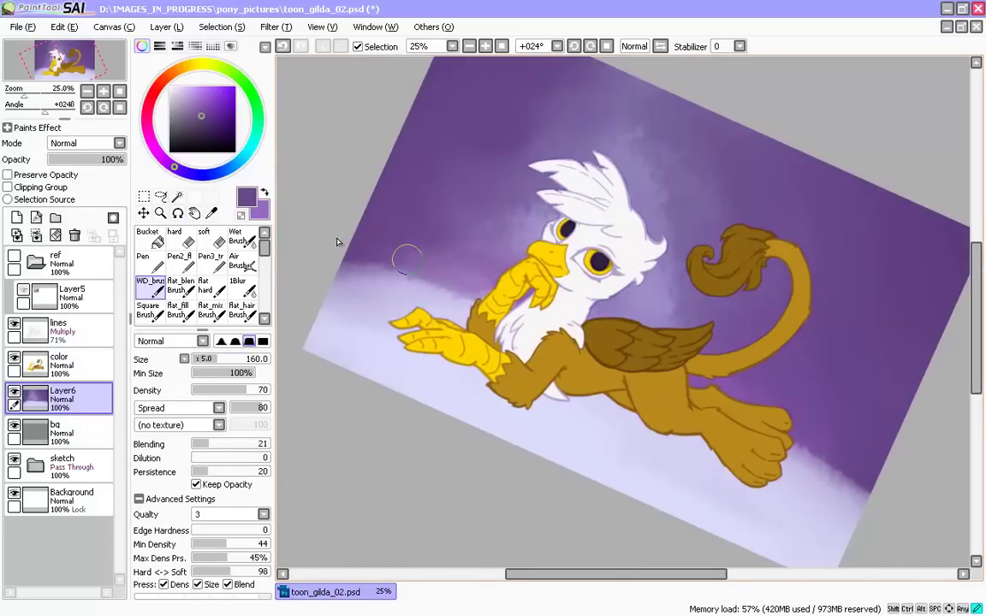
mouse_move(338, 243)
mouse_down()
mouse_move(803, 447)
mouse_move(304, 251)
mouse_move(485, 330)
mouse_move(264, 254)
mouse_move(854, 513)
mouse_move(300, 282)
mouse_up()
alt+click(360, 295)
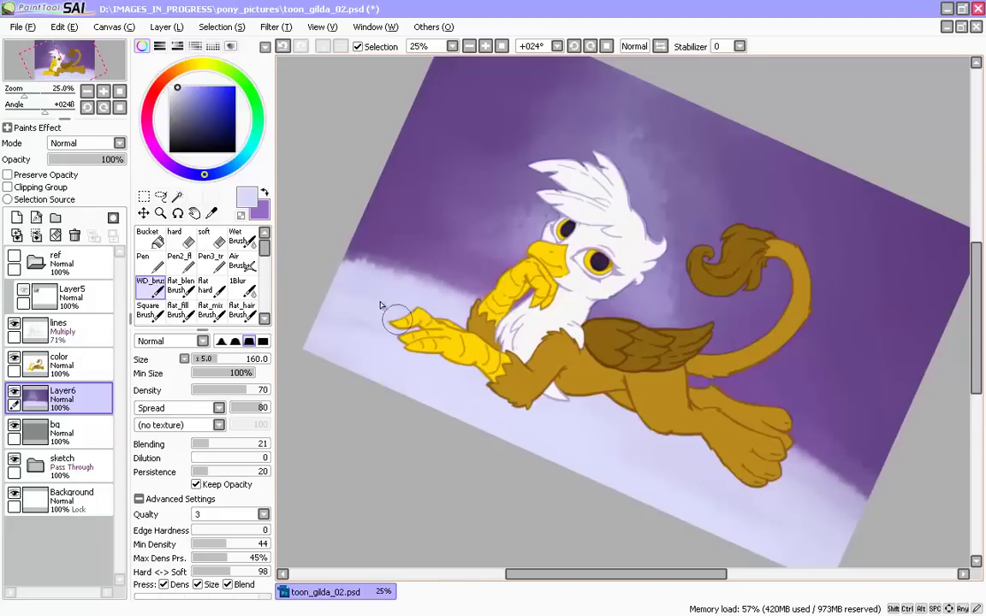
- Paint a purple cast shadow on the ground beneath the griffon's body and legs with the brush at size 100
key(alt+space)
drag(360, 443, 344, 400)
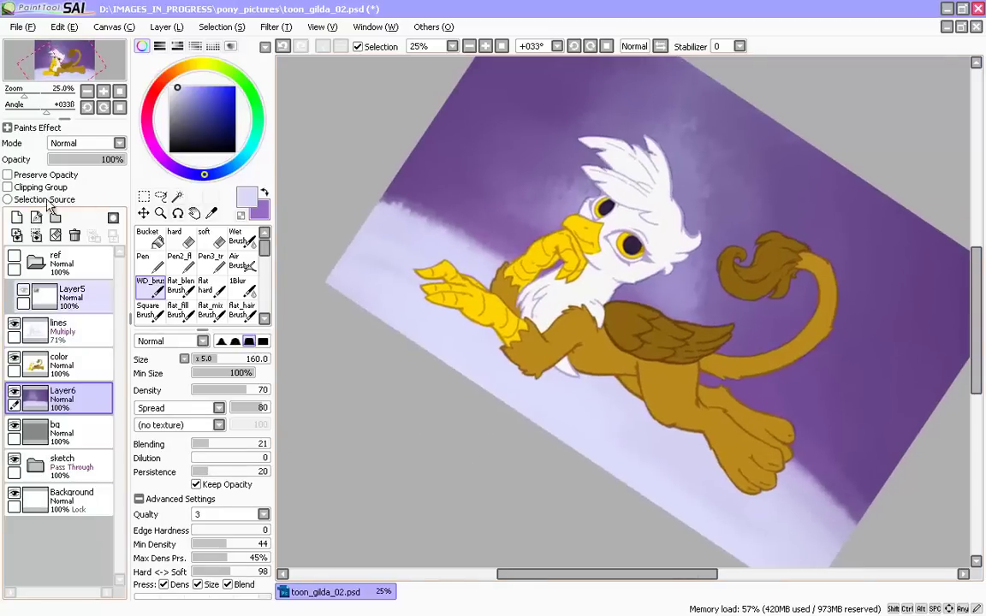
alt+click(933, 341)
key(bracketleft)
key(bracketleft)
mouse_move(601, 377)
mouse_down()
mouse_move(692, 435)
mouse_move(771, 504)
mouse_move(760, 472)
mouse_move(748, 482)
mouse_move(654, 408)
mouse_move(577, 386)
mouse_up()
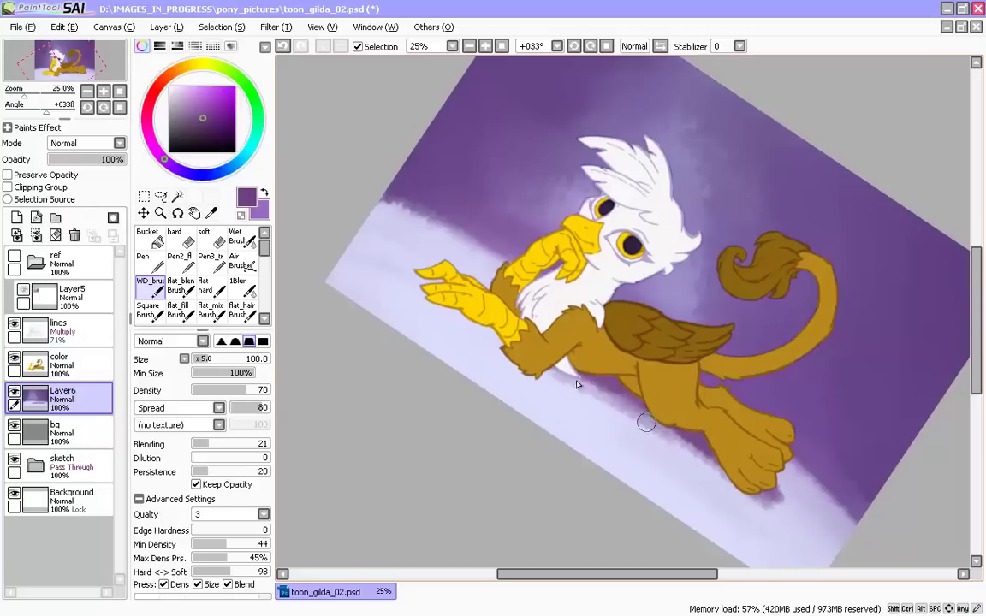
mouse_move(531, 321)
mouse_down()
mouse_move(590, 392)
mouse_move(550, 369)
mouse_up()
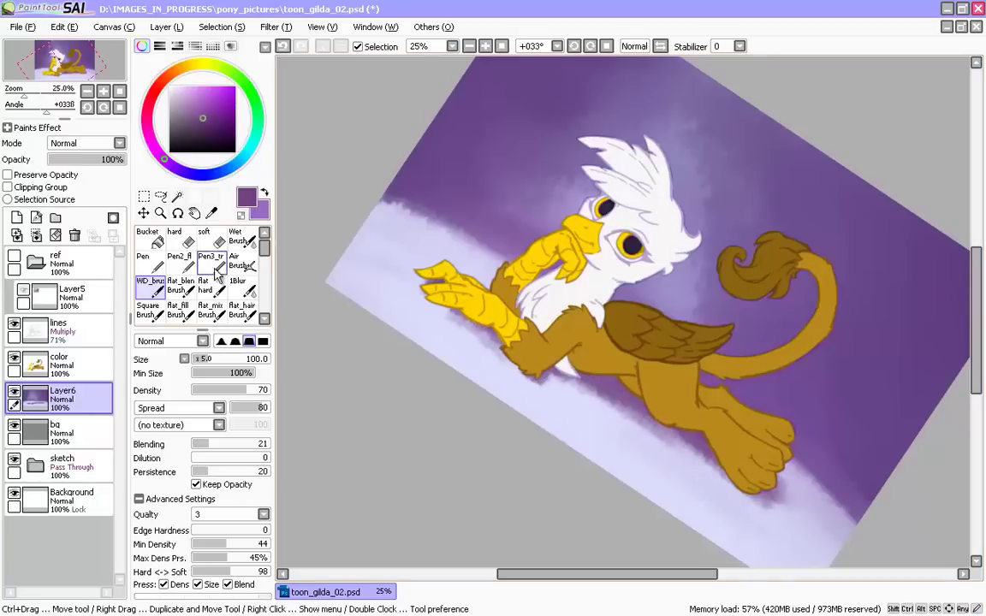
- Soften the cast shadow and ground edge with the 1Blur brush at size 80, and save the drawing
click(248, 286)
key(bracketright)
key(bracketright)
key(bracketright)
key(bracketright)
key(bracketright)
key(bracketright)
key(bracketright)
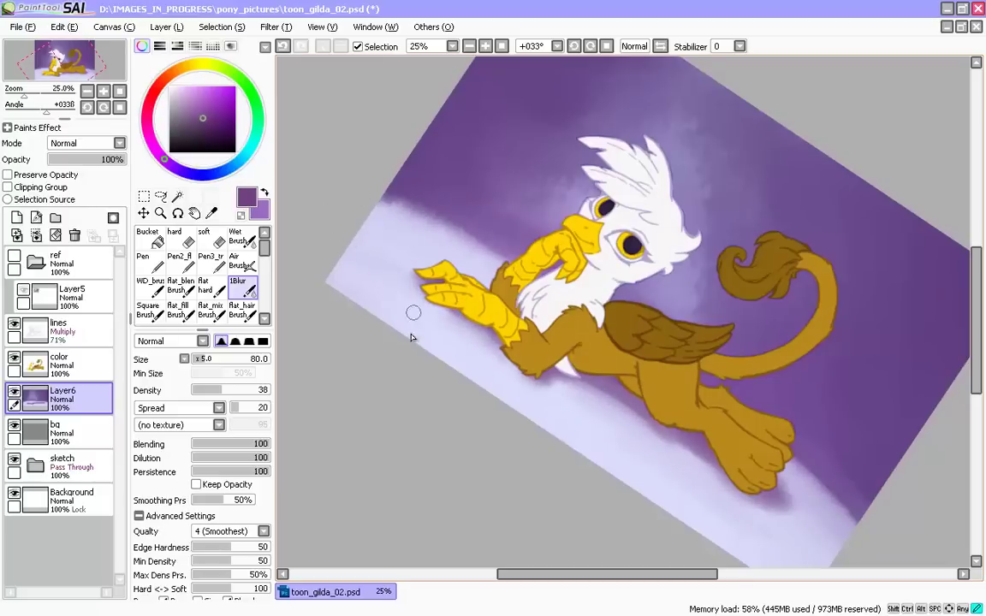
drag(411, 337, 309, 376)
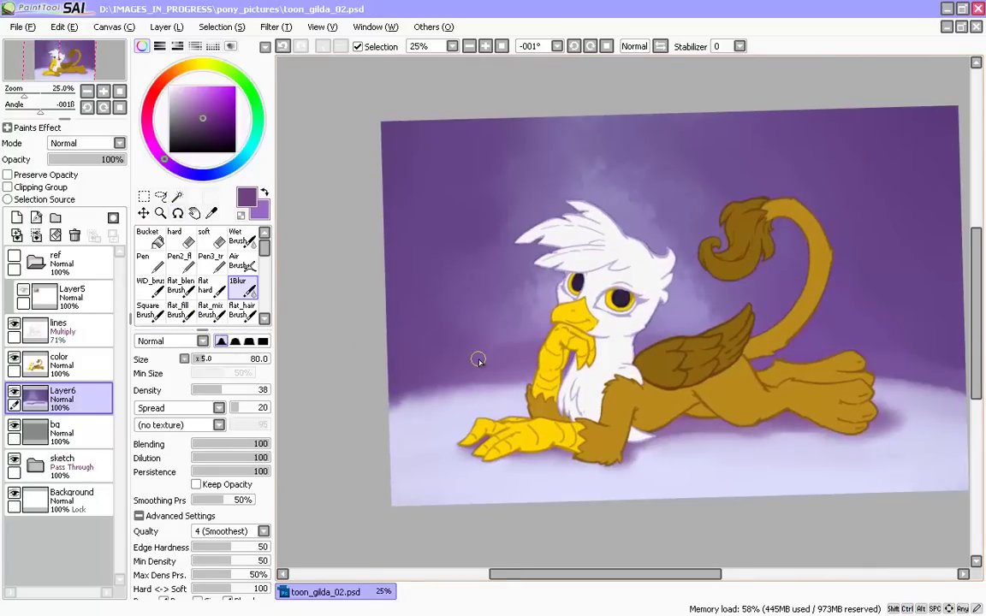
drag(350, 435, 347, 429)
- Add a layer named "shading" above the color layer and clip it to that layer
click(60, 362)
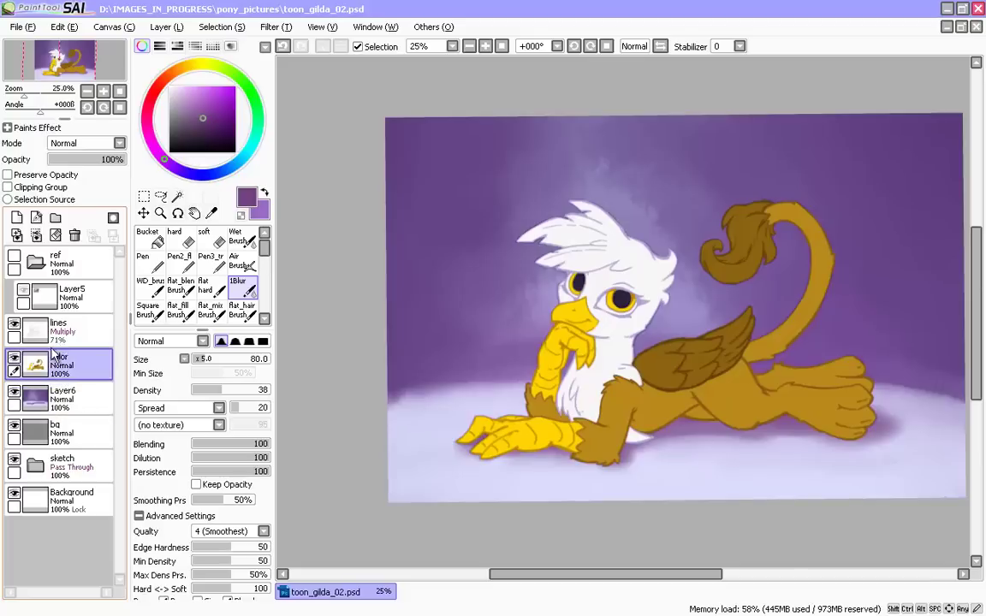
click(17, 218)
double_click(65, 365)
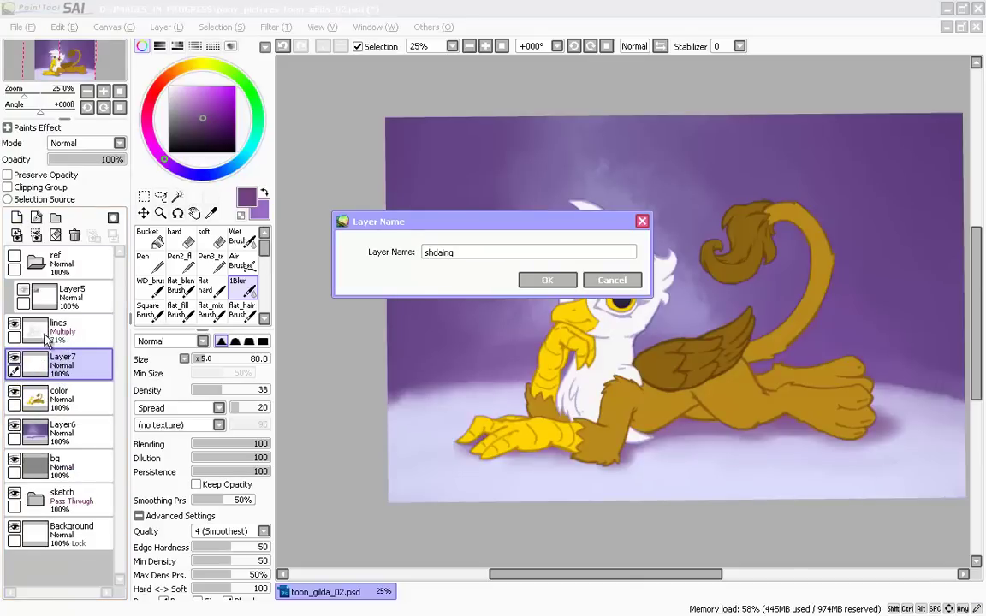
text(shading)
key(Return)
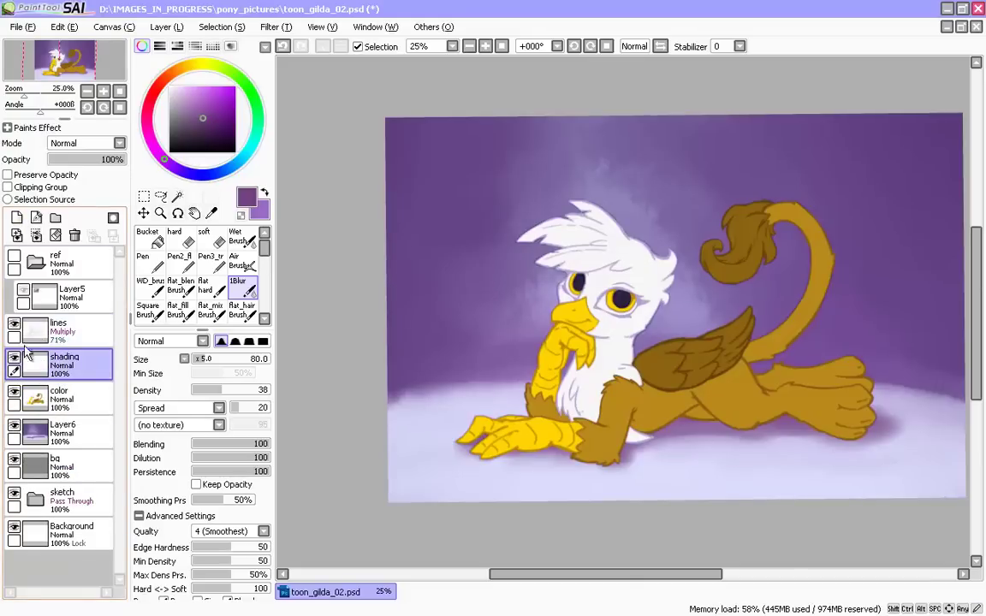
click(7, 187)
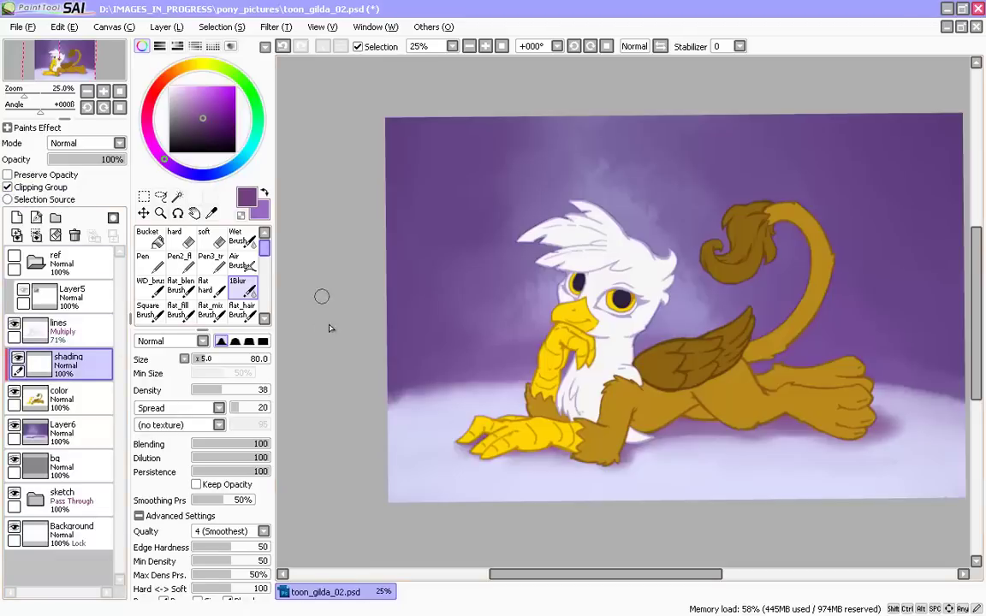
- Test pink shading strokes on the griffon's chest and head with the WD_brush at size 160
click(140, 281)
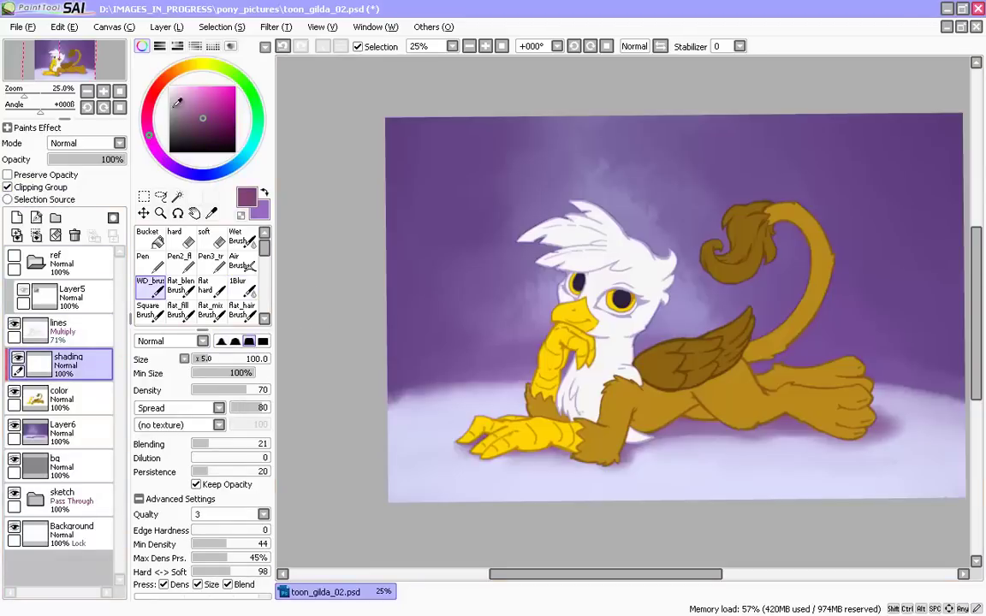
click(194, 97)
key(bracketright)
key(bracketright)
drag(601, 368, 591, 399)
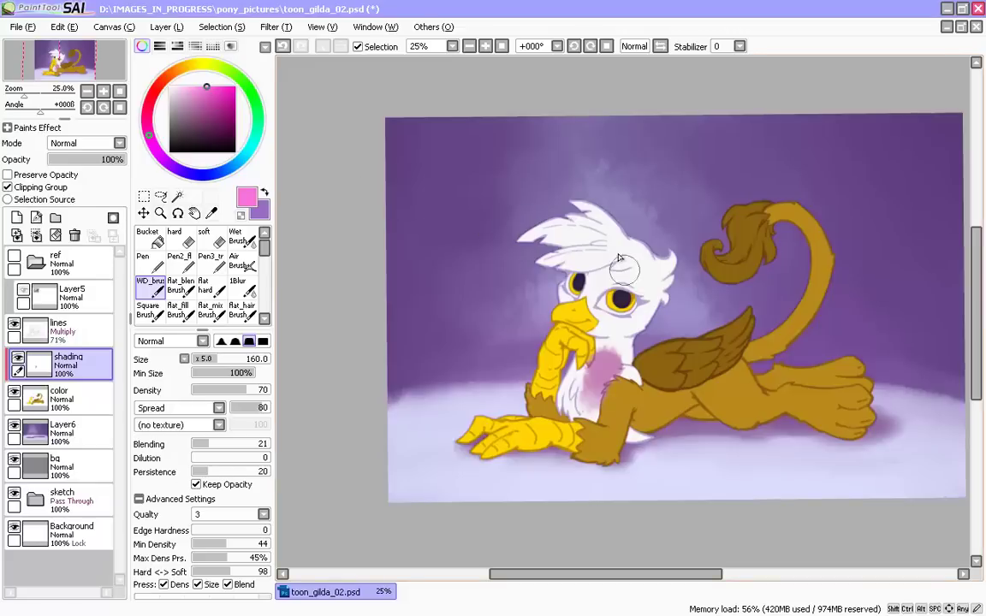
drag(623, 267, 610, 259)
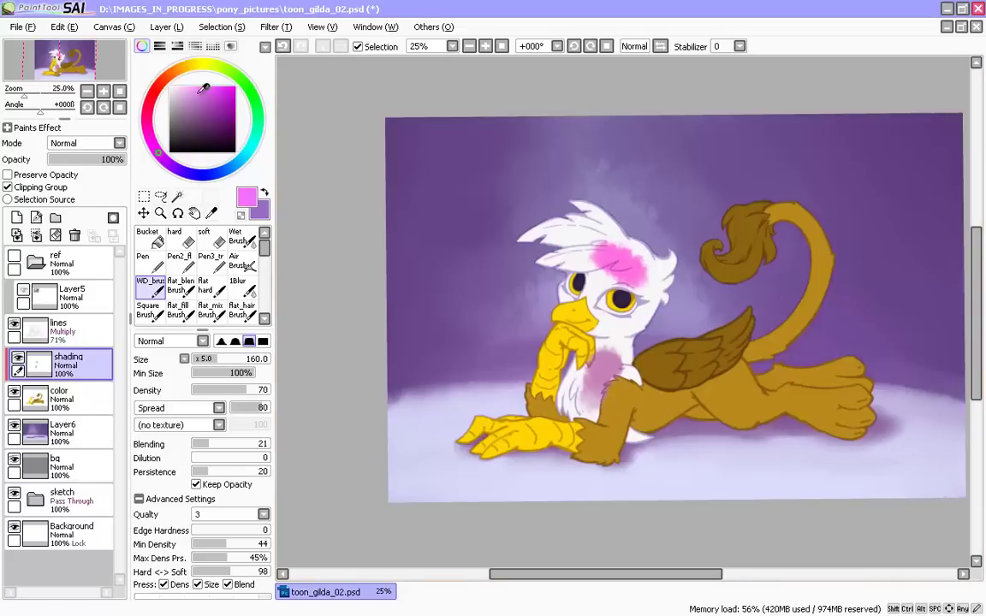
click(191, 100)
- Compare the Multiply and Shade blending modes on the shading layer and settle on Shade
click(75, 143)
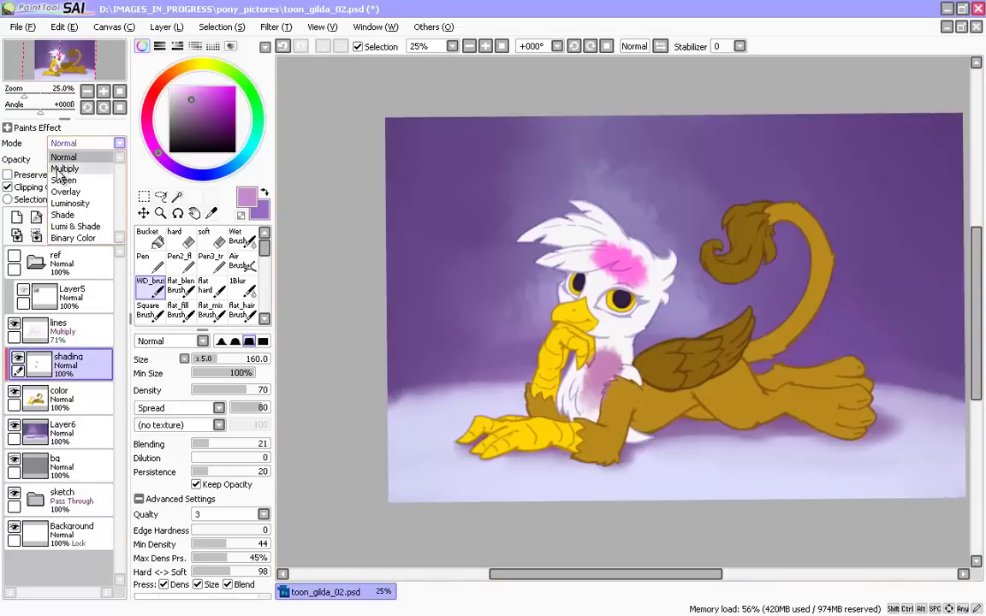
click(63, 170)
click(53, 144)
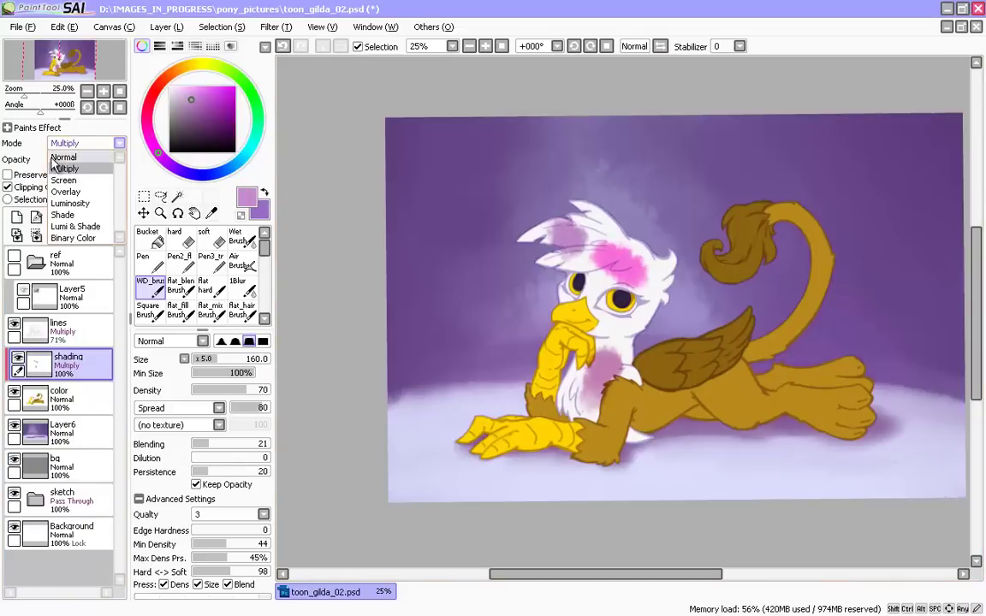
click(56, 214)
click(61, 142)
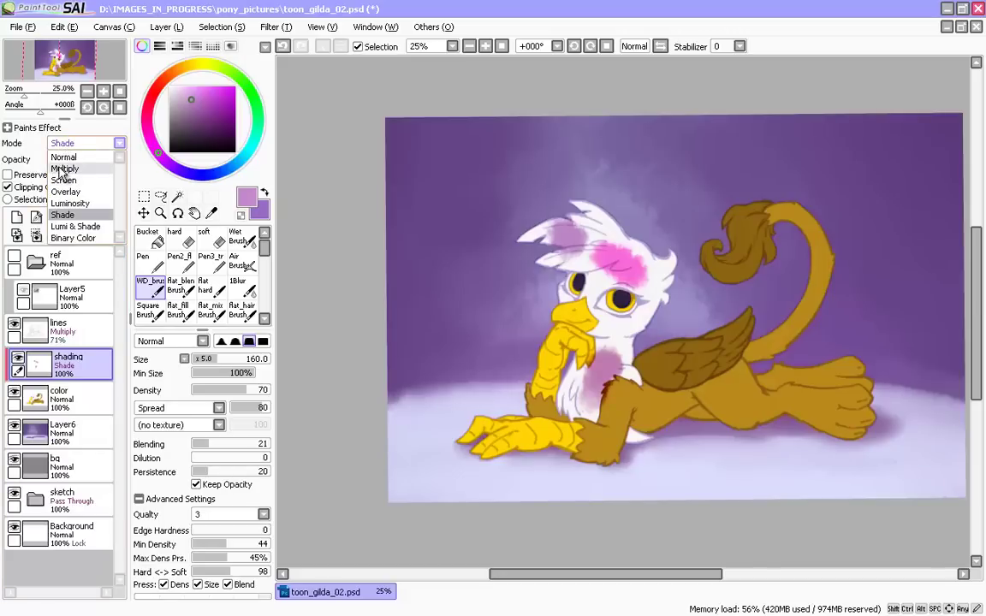
click(64, 169)
click(62, 143)
click(58, 215)
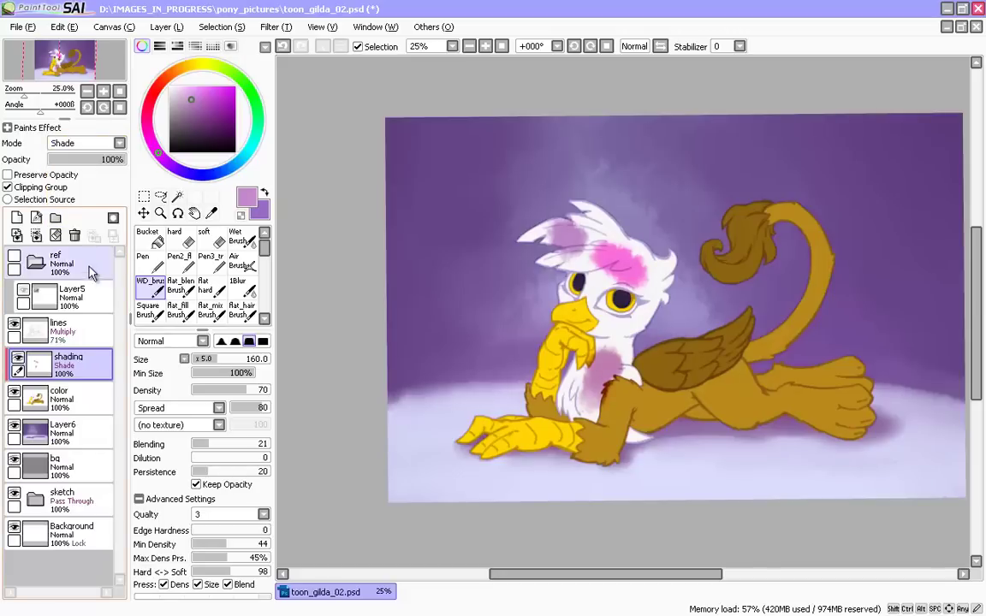
- Try a stronger pinkish-purple shade over the griffon's head crest with the WD_brush
click(190, 90)
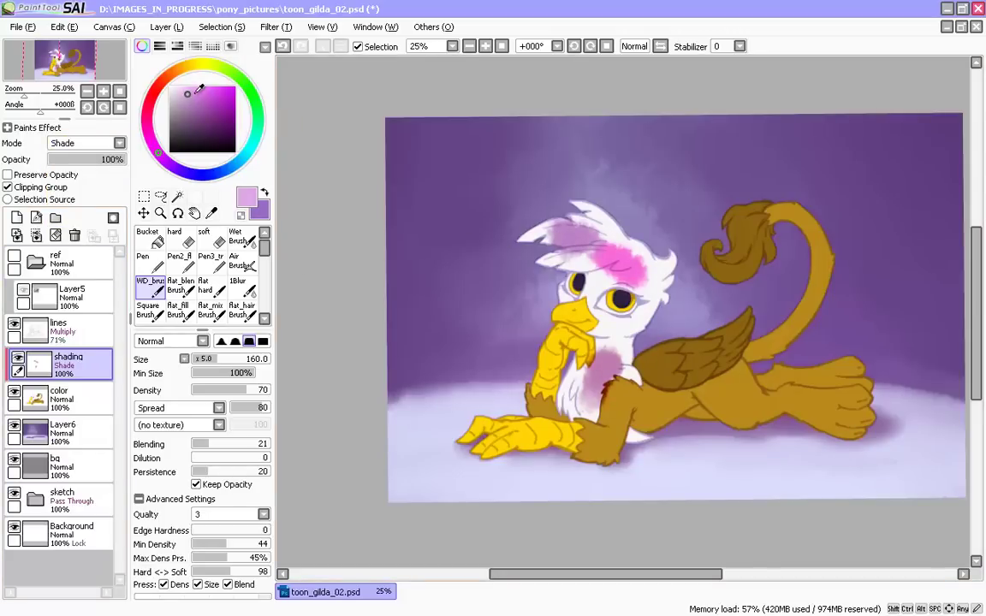
click(197, 97)
mouse_move(589, 267)
mouse_down()
mouse_move(536, 229)
mouse_move(610, 226)
mouse_up()
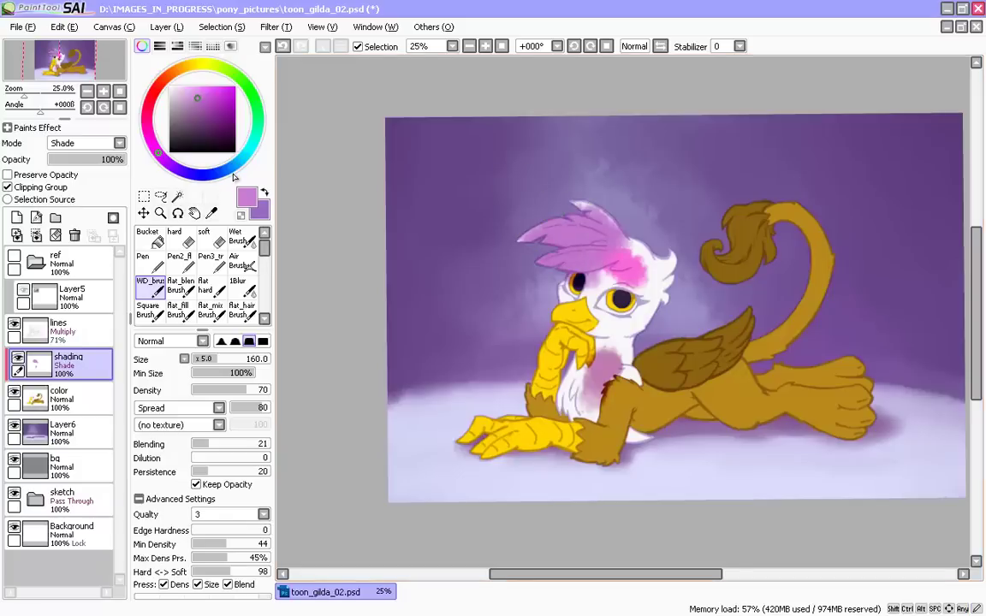
- Undo all the test shading strokes on the griffon's head and chest
key(ctrl+z)
key(ctrl+z)
key(ctrl+z)
key(ctrl+z)
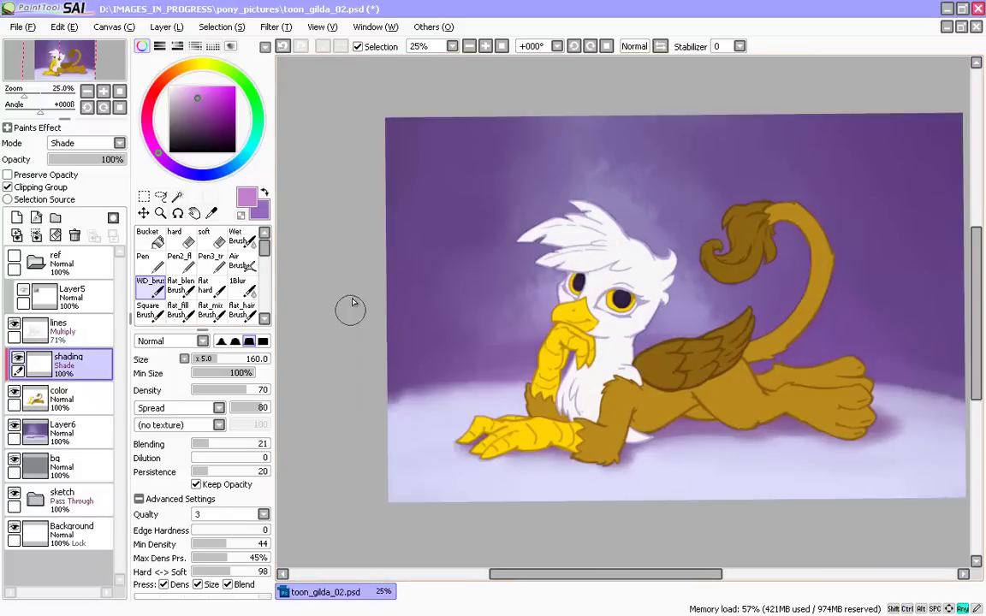
- Try shading the griffon's front elbow with the Pen3_tr brush at size 80, lowering its density to 42
key(bracketleft)
key(bracketleft)
click(210, 257)
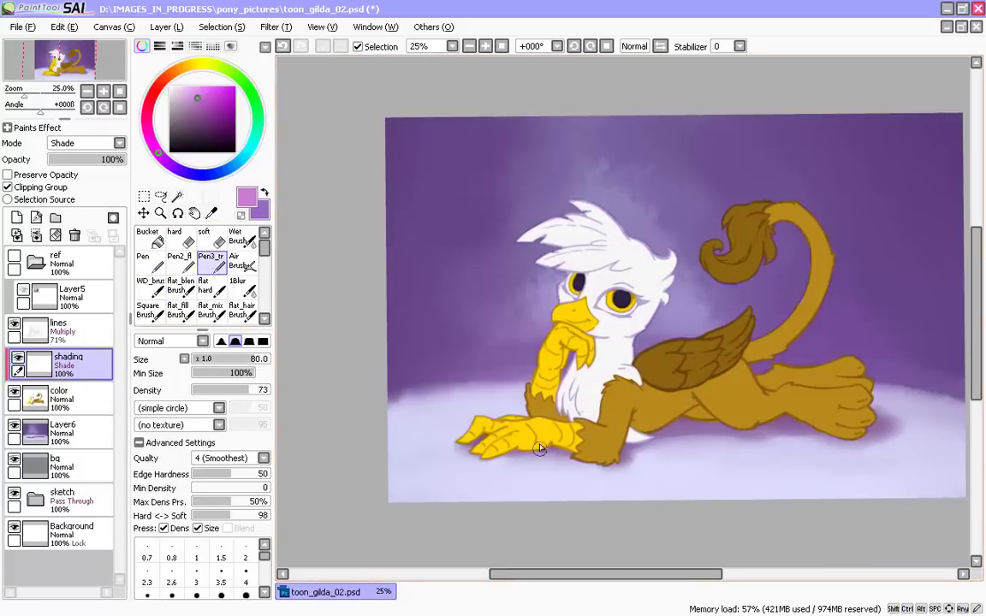
drag(627, 404, 605, 450)
click(227, 390)
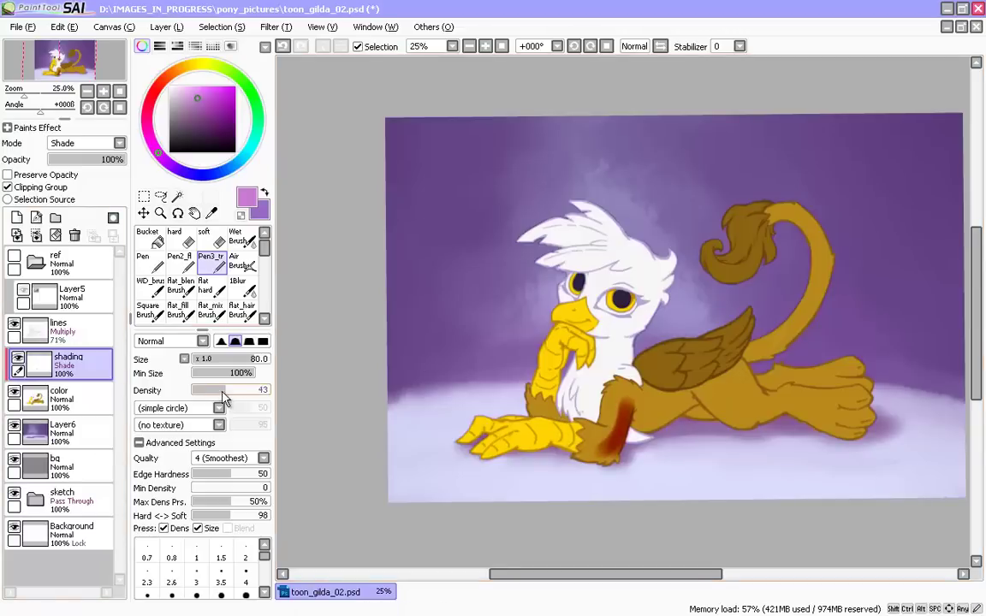
key(ctrl+z)
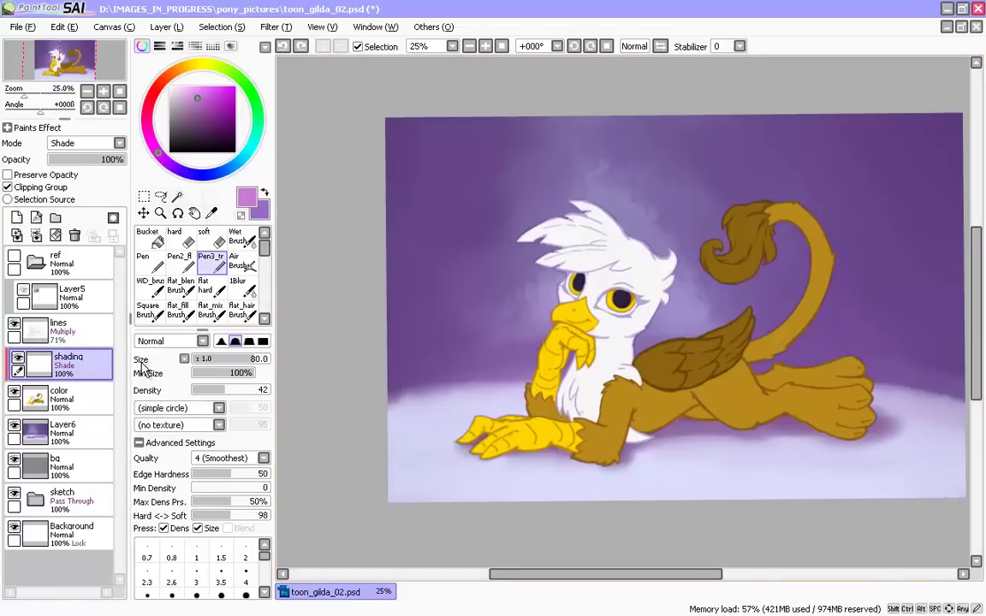
mouse_move(630, 396)
mouse_down()
mouse_move(620, 441)
mouse_move(601, 463)
mouse_up()
key(ctrl+z)
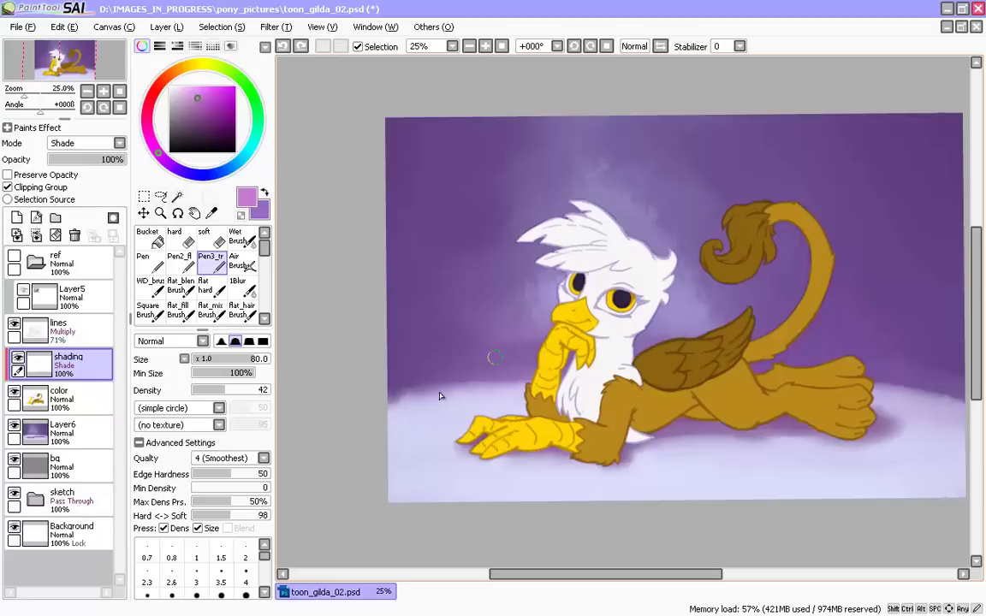
- Test lower Pen3_tr densities down to 28 with strokes on the neck, and undo the strokes
key(bracketright)
mouse_move(594, 350)
mouse_down()
mouse_move(618, 343)
mouse_move(598, 378)
mouse_move(621, 351)
mouse_move(596, 360)
mouse_move(605, 366)
mouse_move(612, 350)
mouse_move(602, 353)
mouse_up()
key(ctrl+z)
key(ctrl+z)
click(200, 390)
key(ctrl+z)
click(214, 390)
key(bracketleft)
key(ctrl+z)
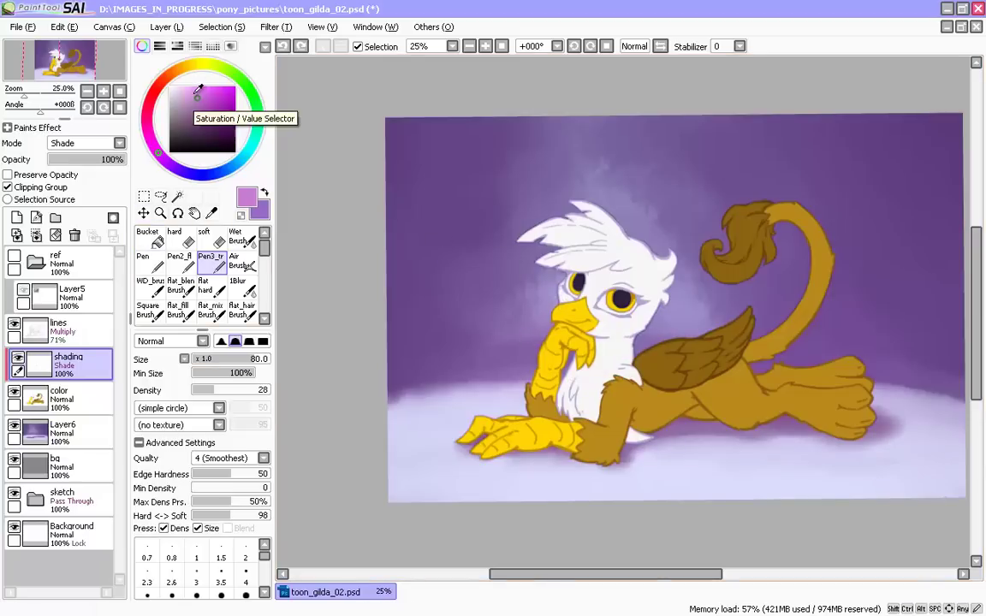
- Paint a lighter pinkish-purple shadow on the neck below the beak with Pen3_tr at size 100 and density 70
click(194, 90)
mouse_move(608, 346)
mouse_down()
mouse_move(609, 304)
mouse_move(617, 353)
mouse_move(592, 374)
mouse_up()
click(246, 391)
key(ctrl+z)
key(ctrl+z)
key(])
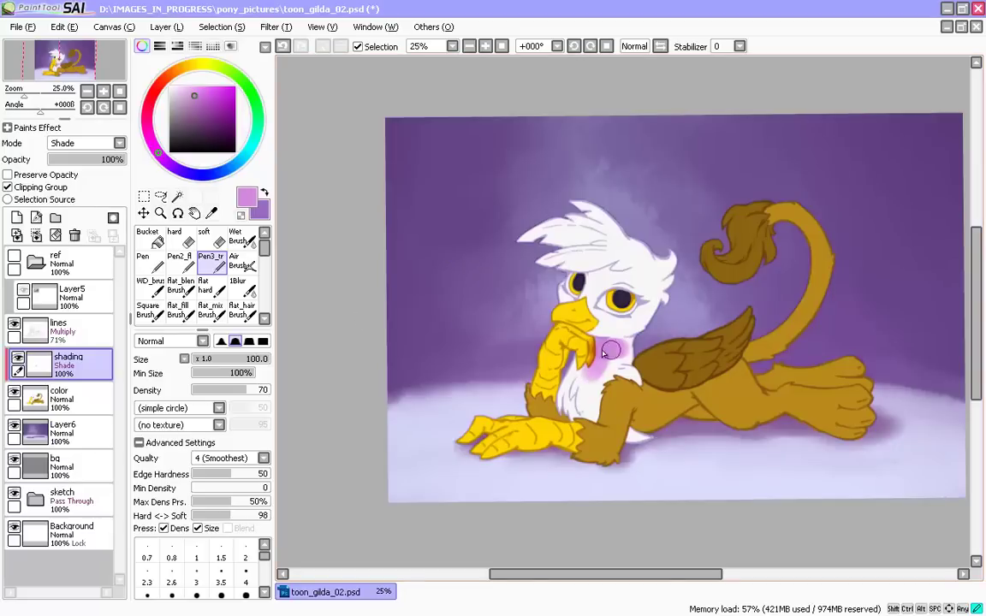
- Show the color swatches and store the current pinkish-purple in the empty slot beside the saved purples
click(212, 46)
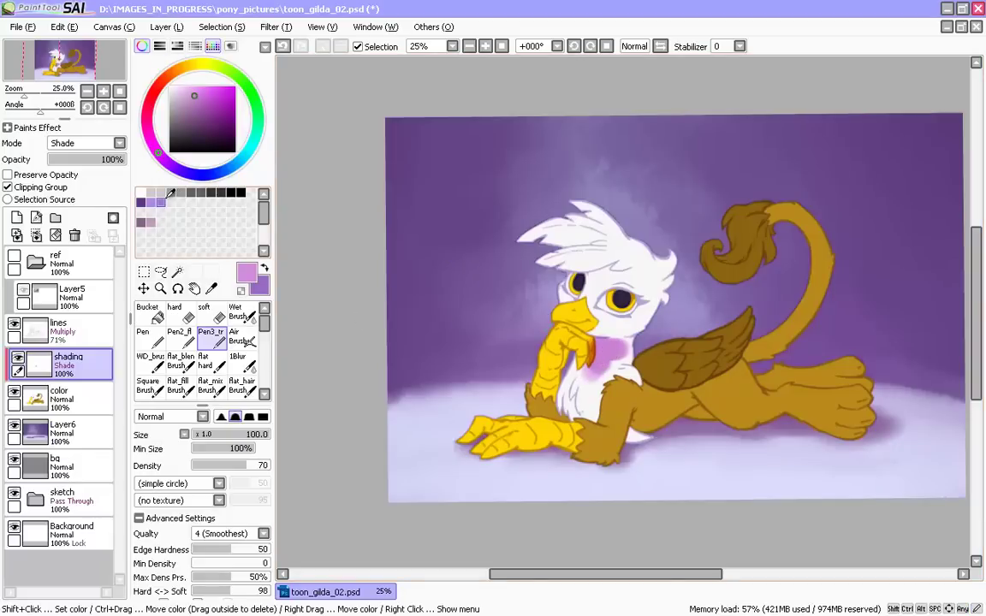
key(m)
right_click(172, 203)
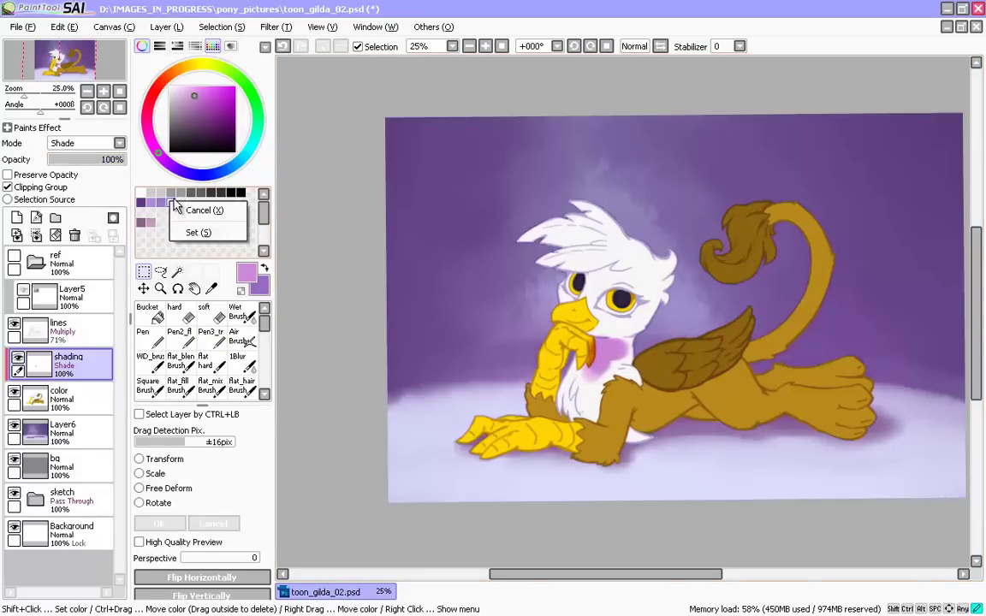
key(n)
click(199, 232)
- Refine the neck shadow and extend it over the raised claw under the beak with the WD_brush at size 40
click(151, 363)
drag(613, 360, 579, 391)
key(ctrl+z)
key(e)
key(e)
scroll(433, 343, up, 1)
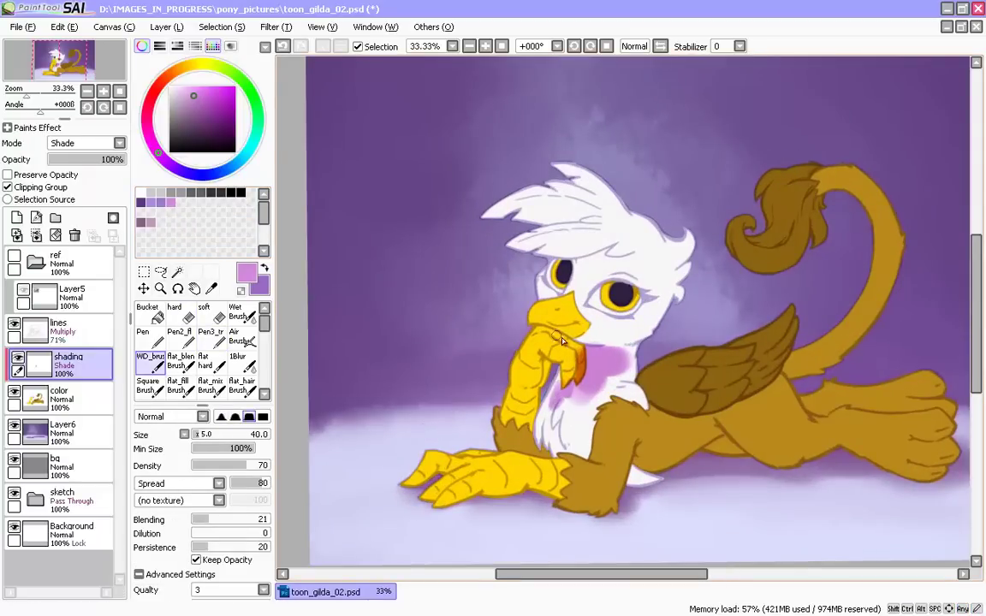
key(e)
key(b)
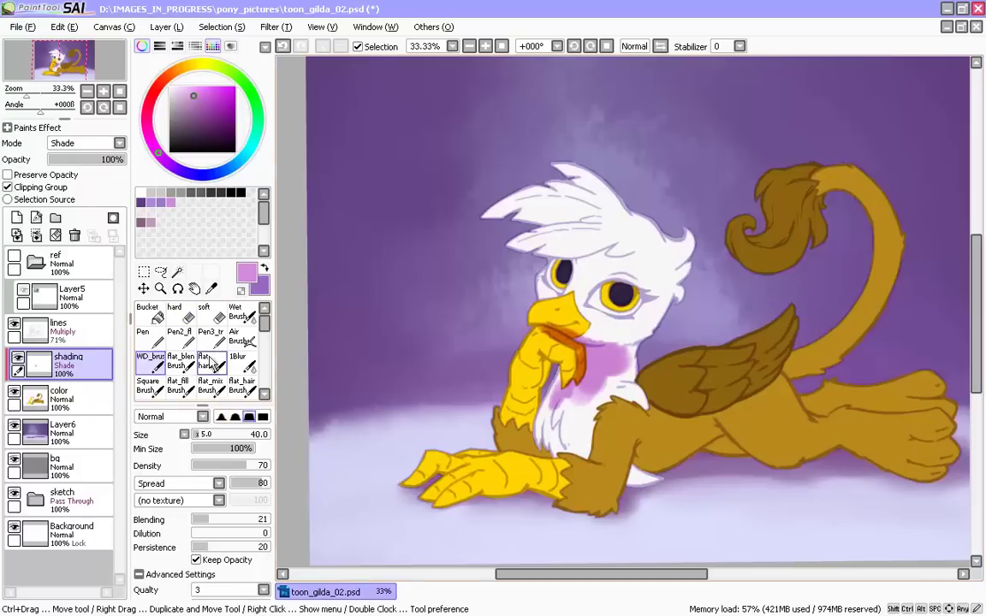
- Open the options of the Pen3_tr brush and accept them
click(143, 331)
right_click(209, 340)
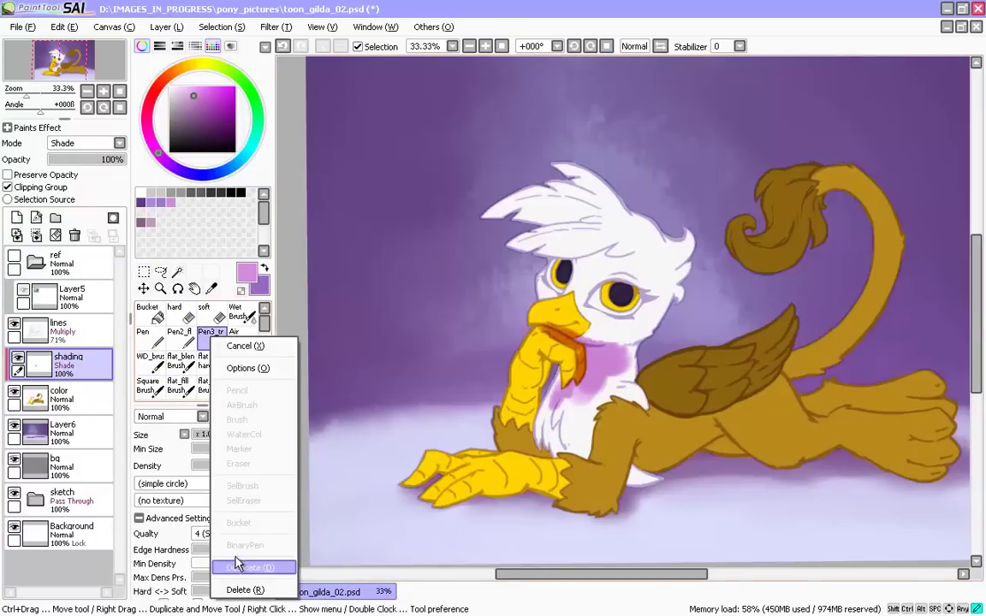
click(240, 370)
key(Return)
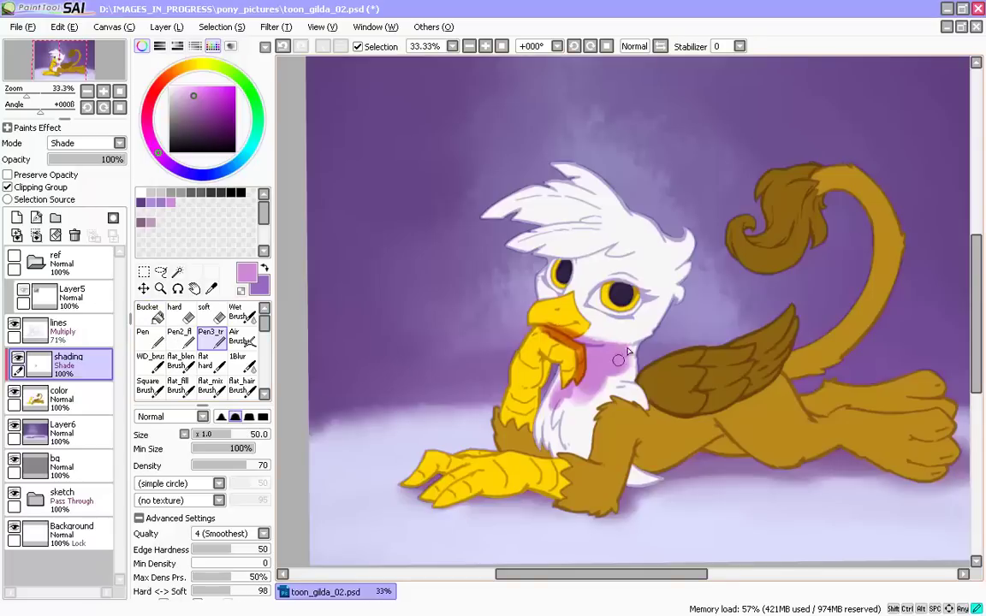
- Shade the forehead under the crest, the eyes and the undersides of the crest feathers with Pen3_tr at size 40
mouse_move(611, 255)
mouse_down()
mouse_move(584, 266)
mouse_move(623, 257)
mouse_move(613, 259)
mouse_up()
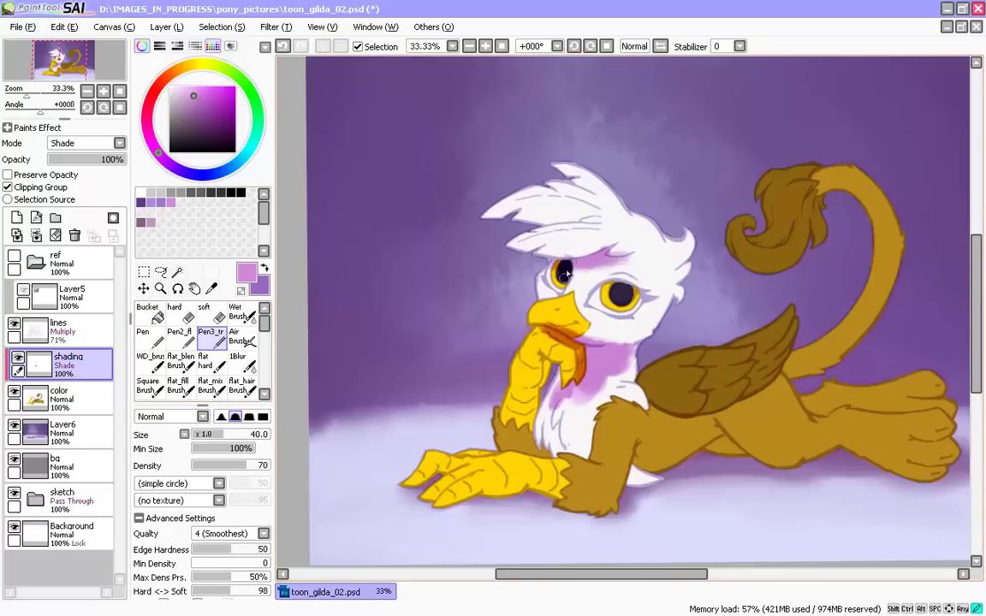
mouse_move(598, 298)
mouse_down()
mouse_move(635, 303)
mouse_move(593, 299)
mouse_move(638, 299)
mouse_move(608, 294)
mouse_up()
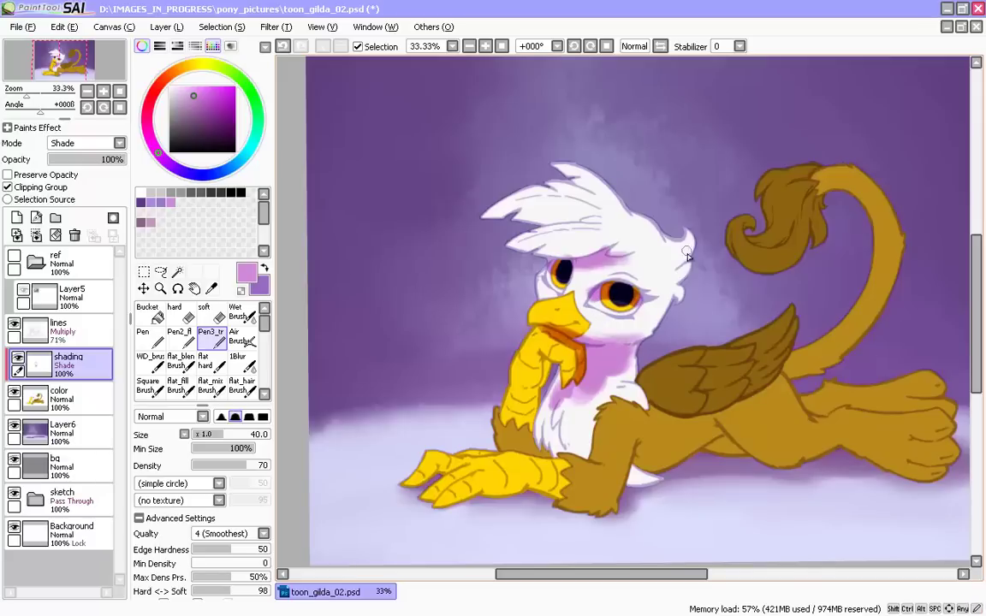
drag(528, 220, 575, 219)
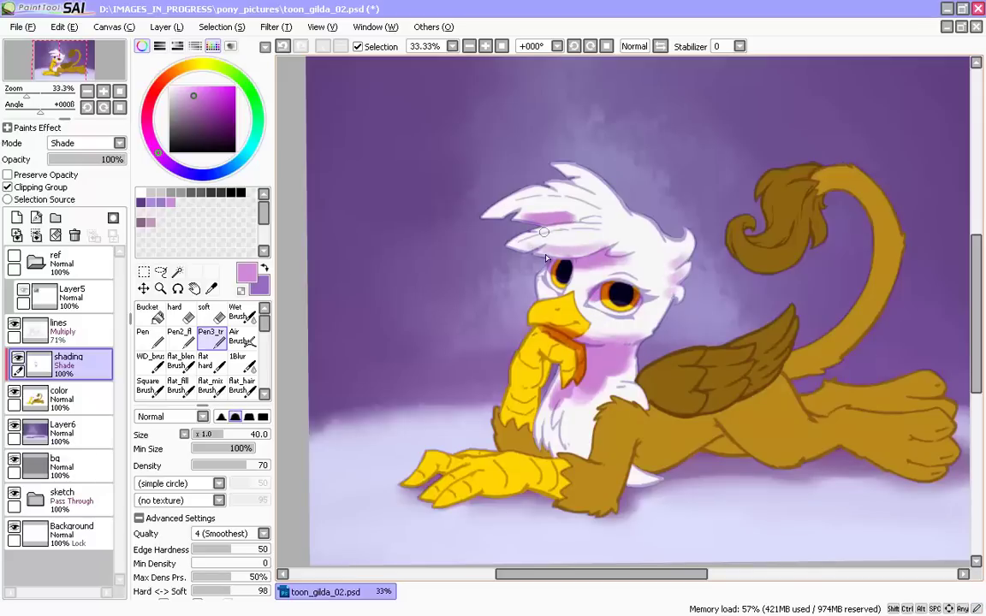
drag(598, 254, 521, 248)
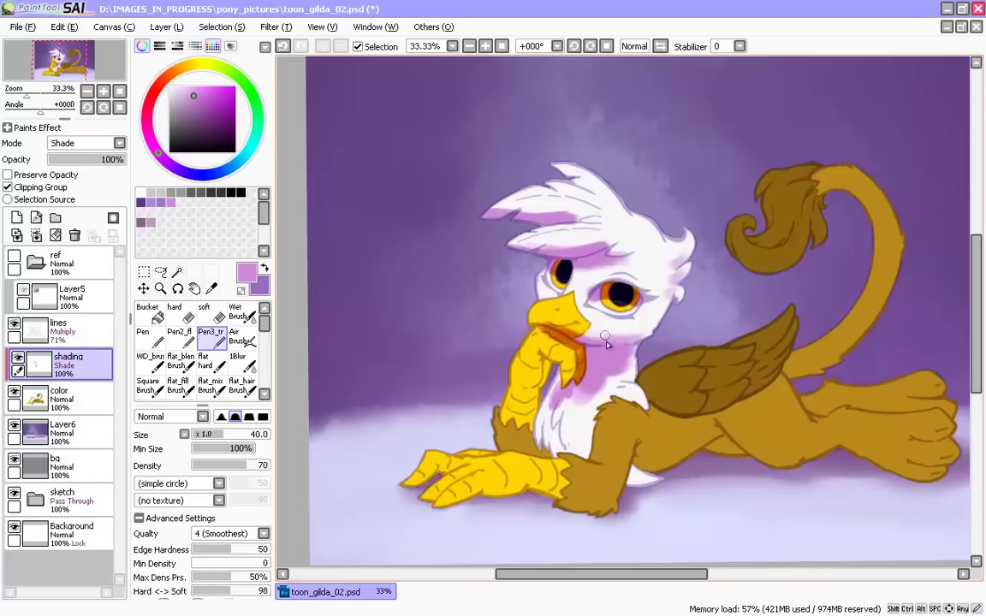
- Shade the neck below the jaw, the side of the chest and the raised foreleg with its elbow
drag(644, 339, 621, 354)
mouse_move(555, 433)
mouse_down()
mouse_move(491, 423)
mouse_move(531, 449)
mouse_move(523, 435)
mouse_move(552, 379)
mouse_move(550, 429)
mouse_move(558, 345)
mouse_move(558, 365)
mouse_move(526, 364)
mouse_move(523, 400)
mouse_up()
key(e)
key(n)
drag(423, 386, 418, 363)
drag(496, 387, 490, 421)
key(e)
key(n)
- Shade the undersides of the resting claw, the front elbow and the belly, starting at brush size 50
key(bracketright)
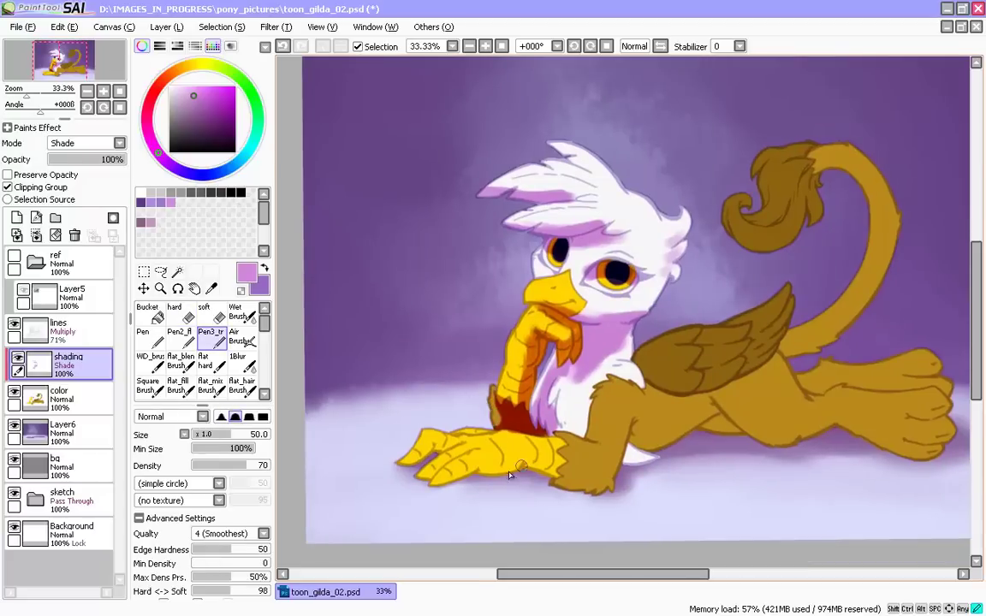
drag(514, 471, 428, 485)
drag(445, 444, 399, 465)
drag(526, 470, 561, 476)
drag(552, 485, 615, 484)
key(bracketleft)
mouse_move(631, 418)
mouse_down()
mouse_move(610, 478)
mouse_move(656, 462)
mouse_up()
mouse_move(632, 431)
mouse_down()
mouse_move(666, 447)
mouse_move(635, 424)
mouse_move(718, 407)
mouse_up()
- Shade the back of the griffon's cheek down to the jaw with a larger Pen3_tr brush
key(bracketright)
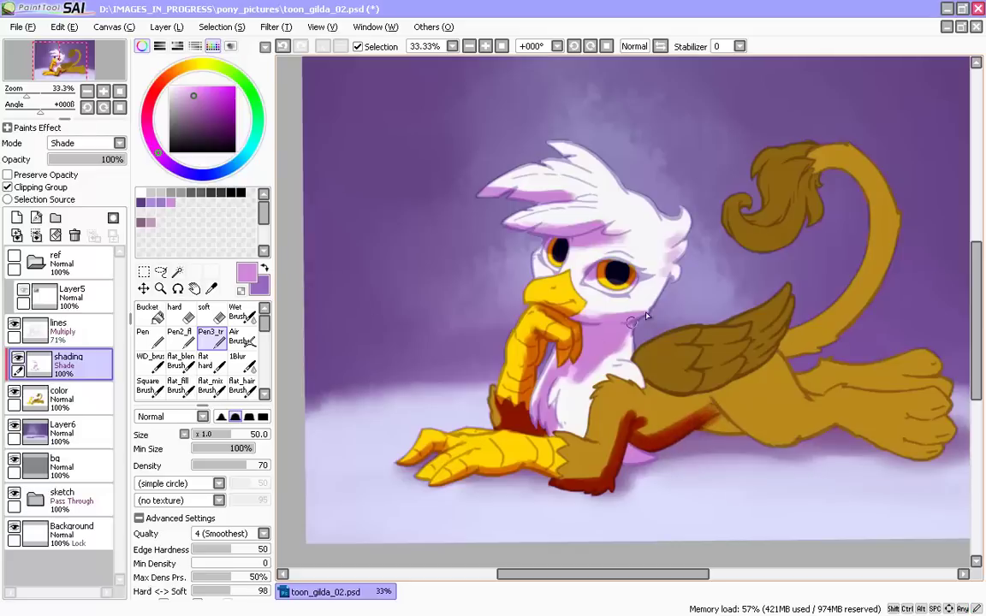
key(bracketright)
key(bracketright)
drag(669, 274, 635, 313)
drag(540, 256, 512, 248)
key(bracketleft)
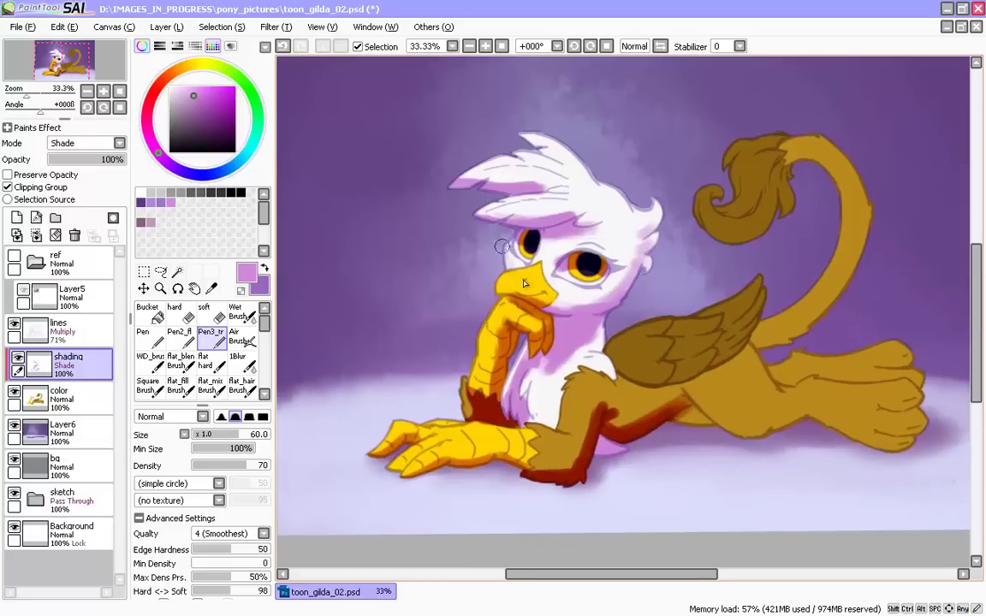
- Shade the tail tuft, the inner curve of the tail and the tail's base, adjusting the brush size
key(bracketleft)
key(bracketleft)
key(bracketleft)
key(bracketleft)
key(ctrl+z)
key(bracketright)
mouse_move(767, 216)
mouse_down()
mouse_move(774, 167)
mouse_move(758, 171)
mouse_move(768, 210)
mouse_up()
key(bracketright)
mouse_move(768, 326)
mouse_down()
mouse_move(829, 306)
mouse_move(761, 341)
mouse_up()
- Shade the undersides of both hind legs, the feet and the thigh, varying the brush between sizes 35 and 40
drag(819, 368, 809, 373)
key(bracketleft)
key(bracketleft)
drag(814, 372, 887, 378)
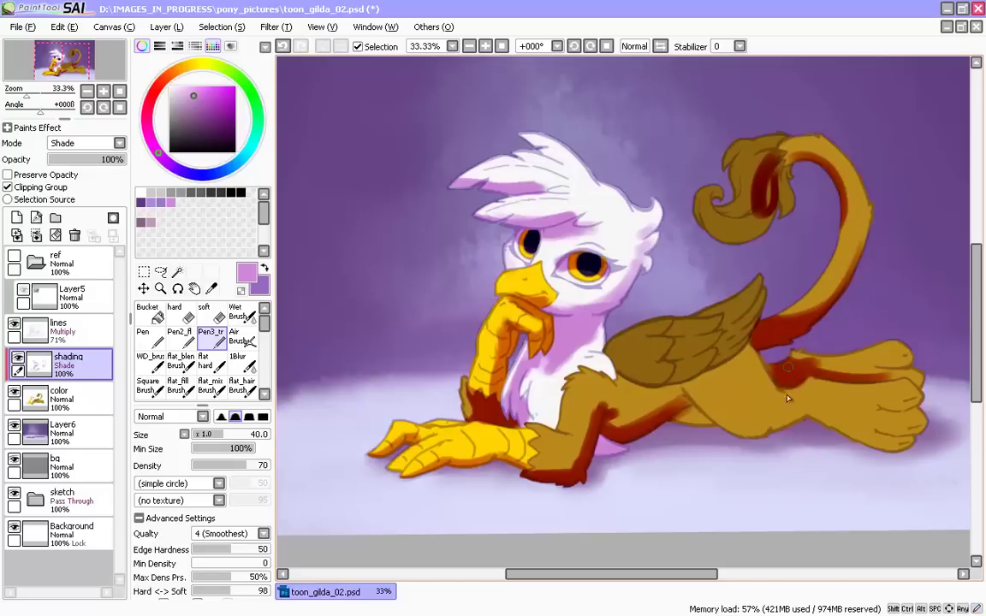
key(bracketright)
mouse_move(817, 414)
mouse_down()
mouse_move(877, 442)
mouse_move(912, 434)
mouse_move(882, 435)
mouse_up()
key(bracketleft)
key(bracketleft)
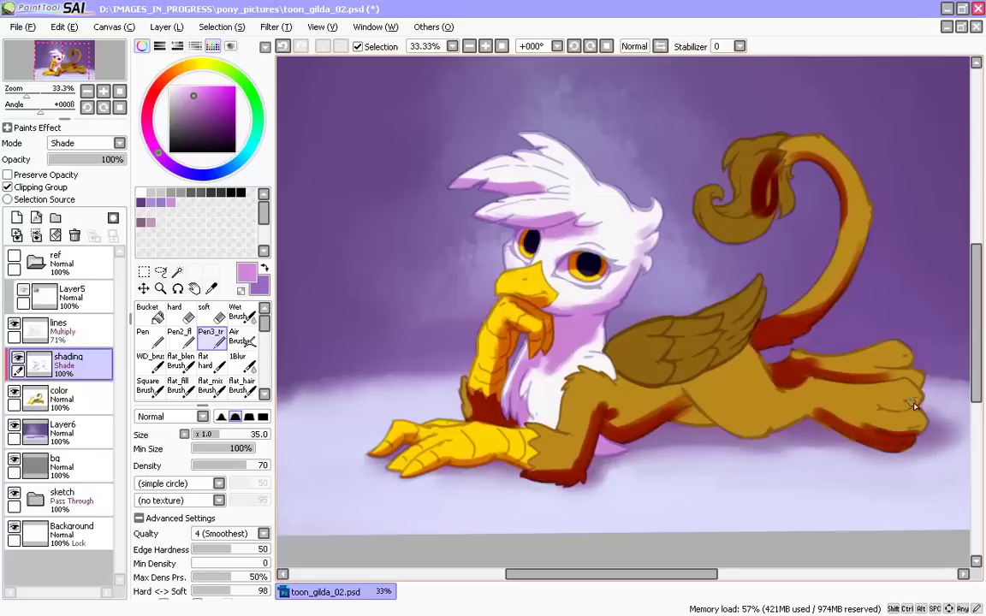
mouse_move(734, 366)
mouse_down()
mouse_move(664, 395)
mouse_move(634, 390)
mouse_up()
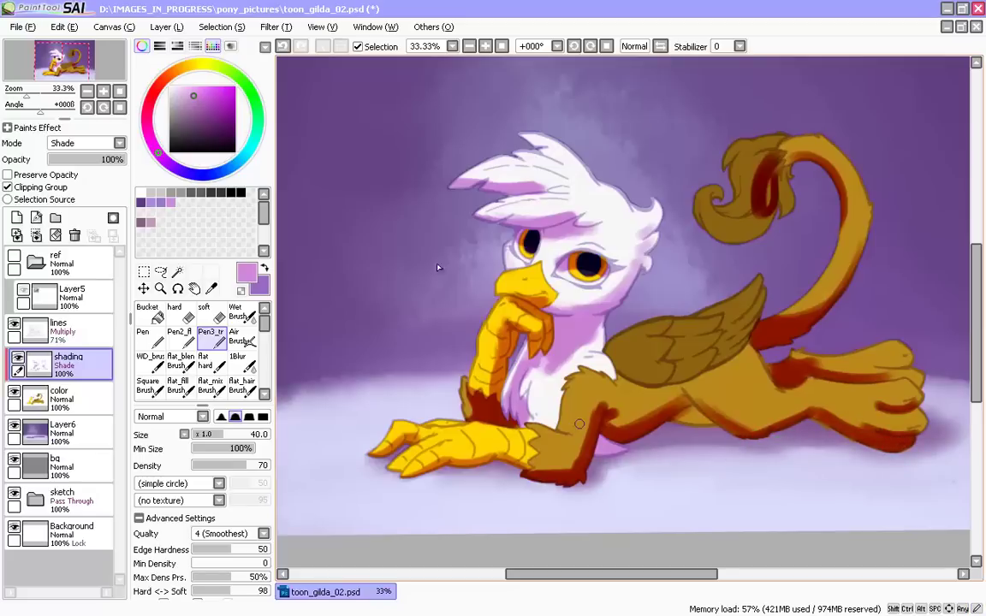
- Set the Wet Brush to a simple circle, density 39, blending 23, persistence 17 and size 60
click(240, 312)
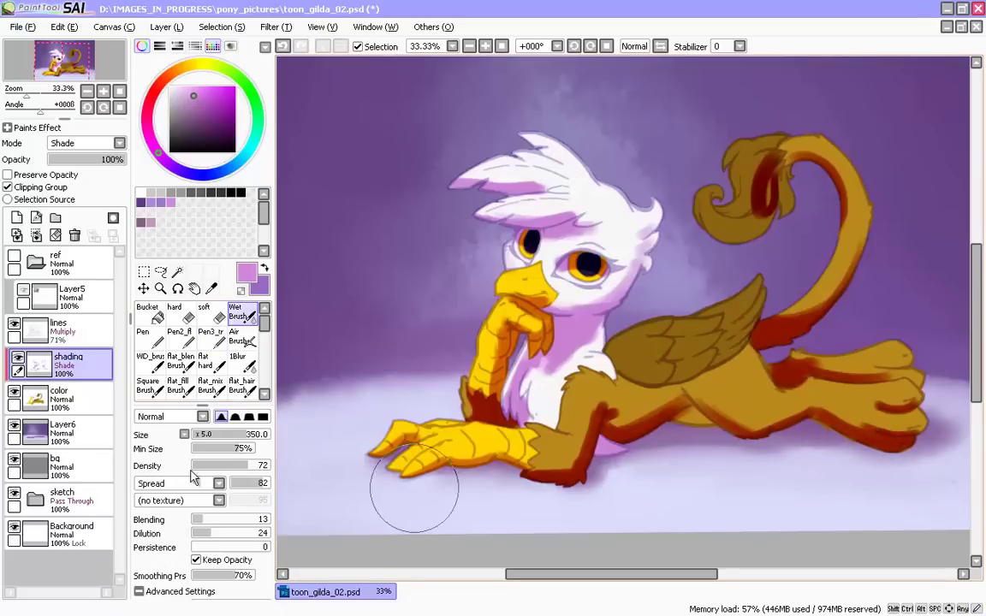
click(174, 498)
click(174, 498)
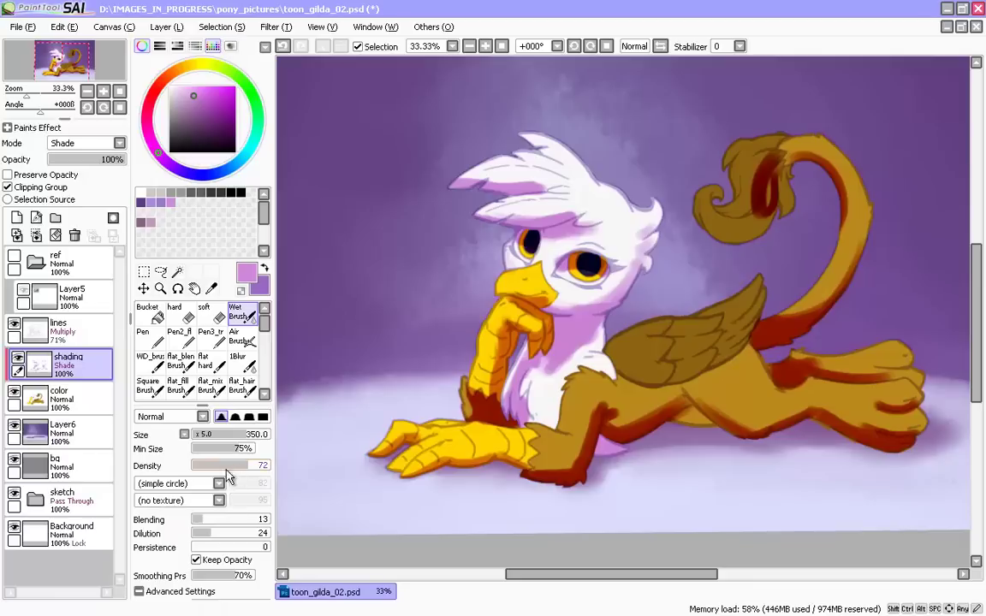
click(222, 466)
click(206, 547)
click(210, 520)
key(bracketleft)
key(bracketleft)
key(bracketleft)
key(bracketleft)
key(bracketleft)
key(bracketleft)
key(bracketleft)
key(bracketleft)
key(bracketleft)
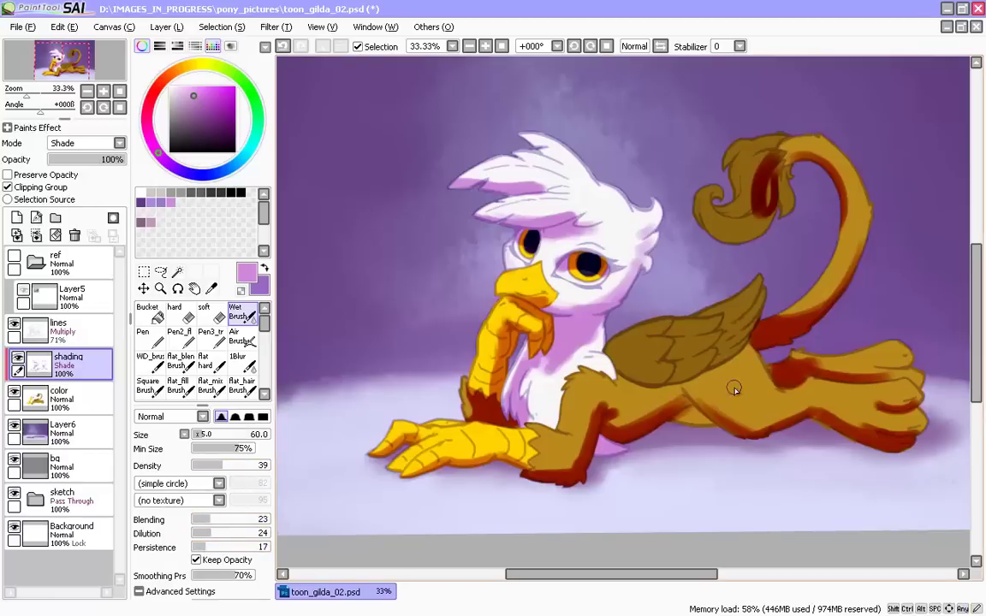
- Give the Wet Brush a harder edge shape, density 57, Min Density 0 and Max Dens Prs. 100%, testing it on the thigh
click(249, 417)
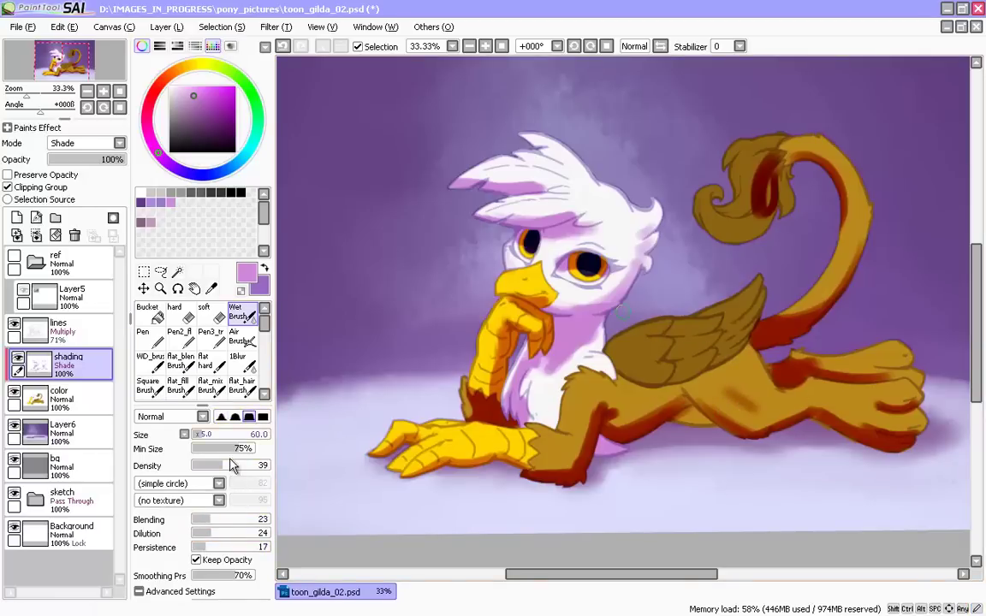
click(234, 466)
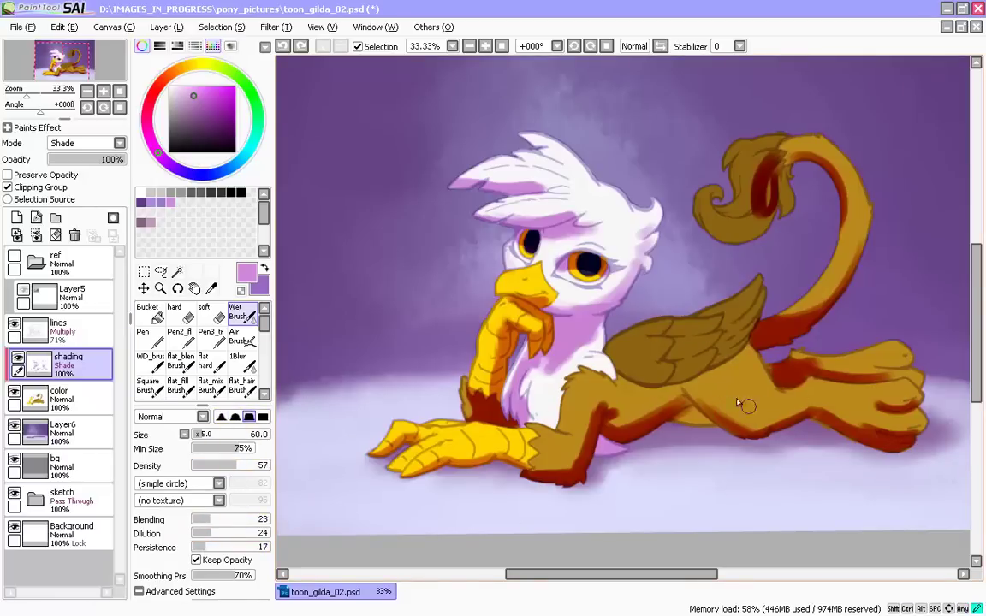
click(175, 592)
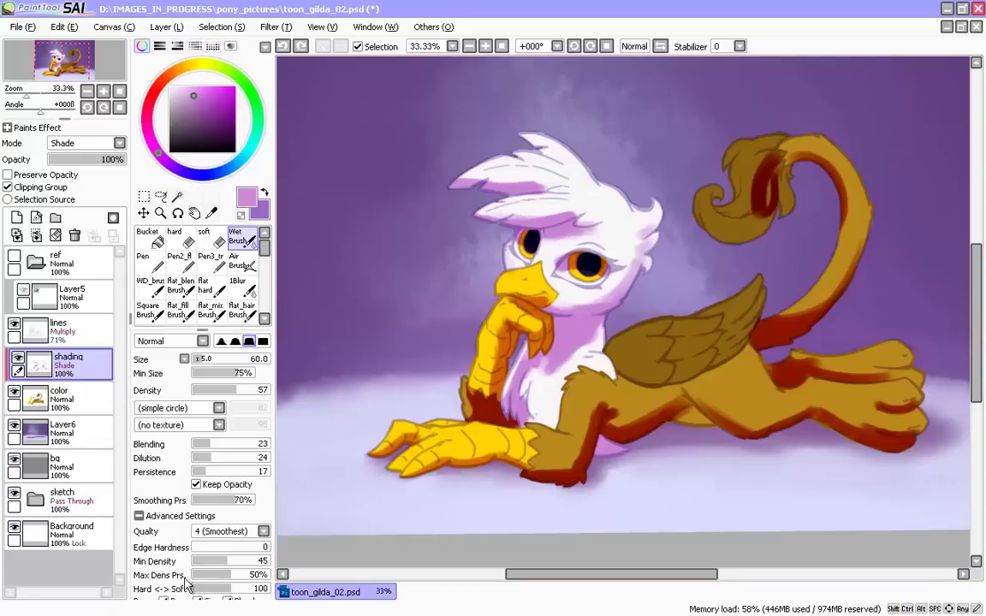
mouse_move(208, 575)
mouse_down()
mouse_move(155, 548)
mouse_move(171, 560)
mouse_move(265, 554)
mouse_move(170, 554)
mouse_up()
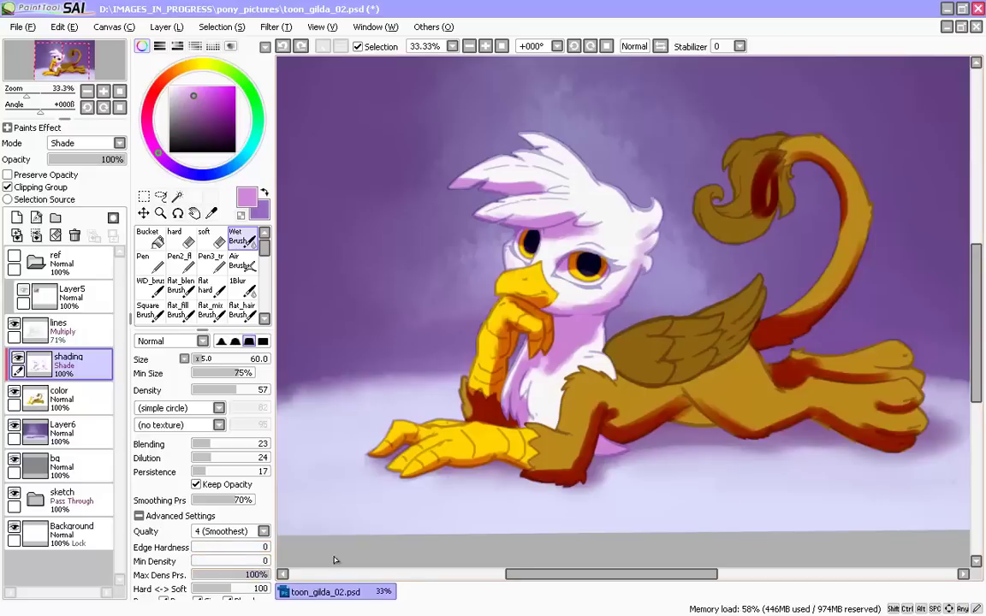
mouse_move(738, 402)
mouse_down()
mouse_move(769, 417)
mouse_move(758, 403)
mouse_move(754, 414)
mouse_up()
key(ctrl+z)
- Tune the Wet Brush to Max Dens Prs. 48%, Hard <-> Soft 90 and Smoothing Prs 51%, undoing the test strokes on the thigh
click(229, 575)
click(194, 589)
key(ctrl+z)
click(267, 589)
key(ctrl+z)
click(227, 589)
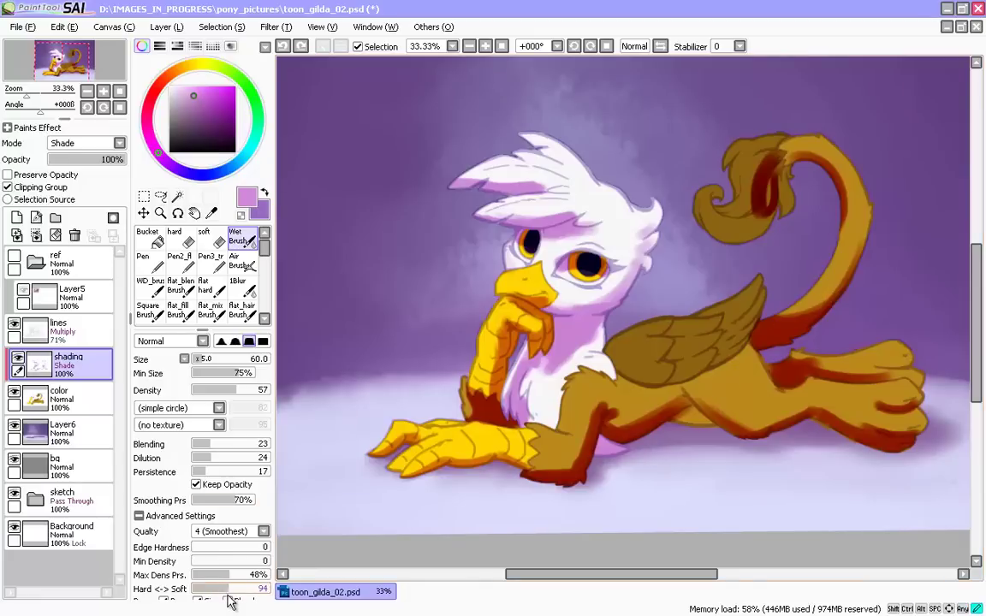
click(222, 500)
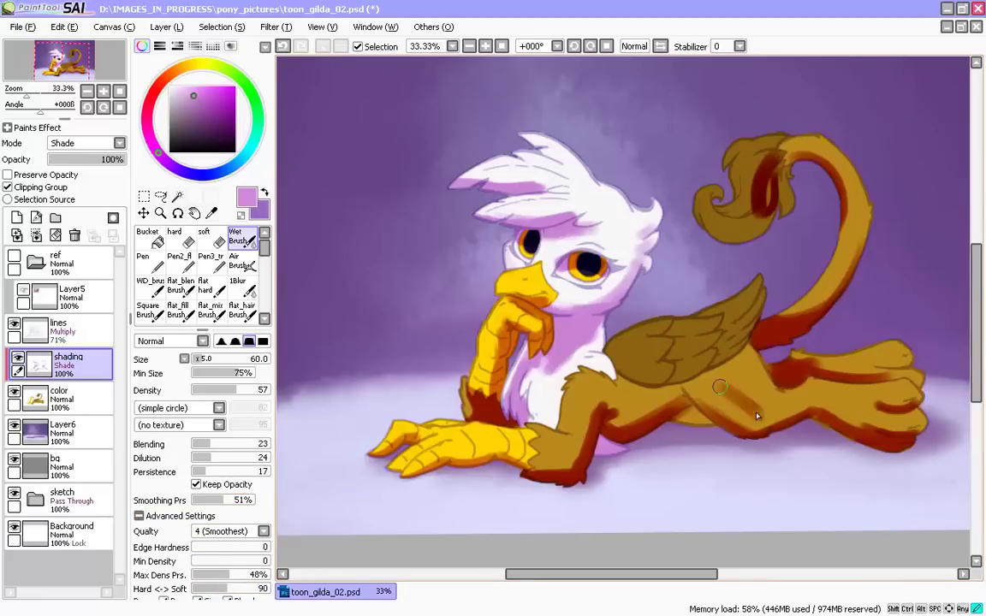
key(ctrl+z)
- Lower the Wet Brush density to 26 and blend the shadow edge at the base of the tail
click(213, 390)
drag(729, 393, 750, 401)
key(ctrl+z)
drag(805, 312, 844, 286)
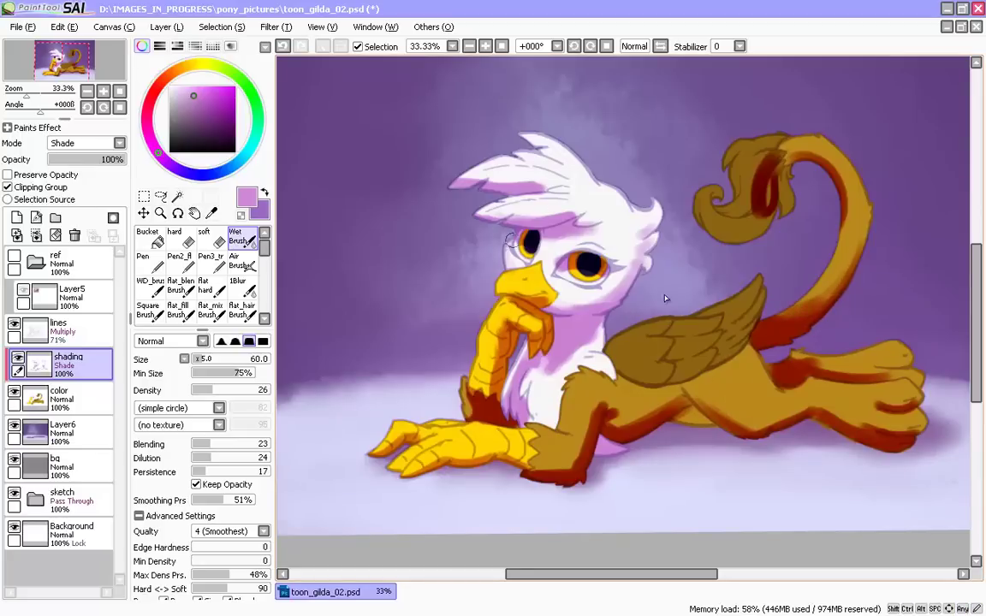
- Blend the shadow edge along the near hind leg with the Wet Brush, undoing the trial stroke beneath the wing
key([)
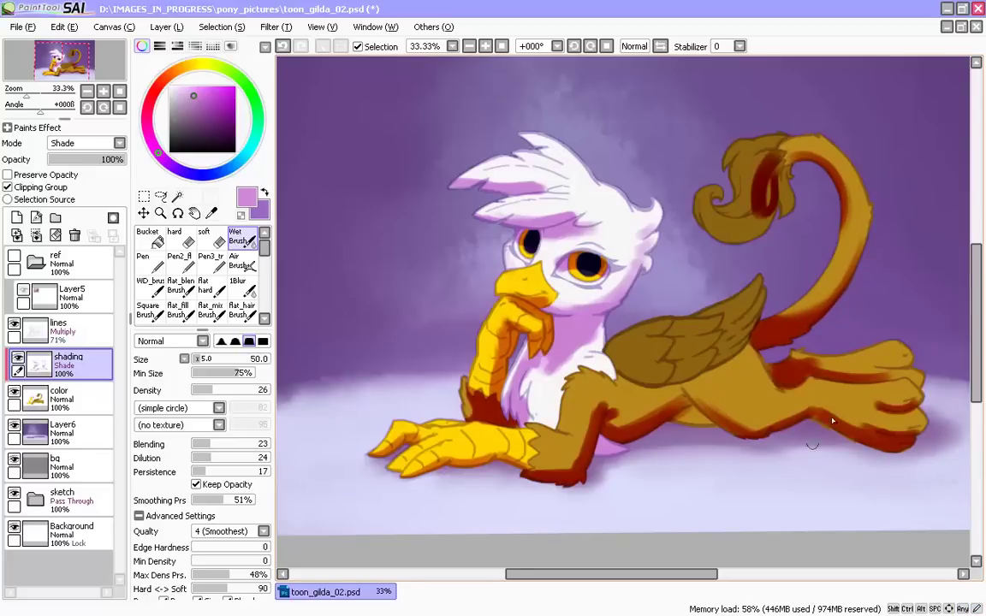
drag(838, 412, 817, 404)
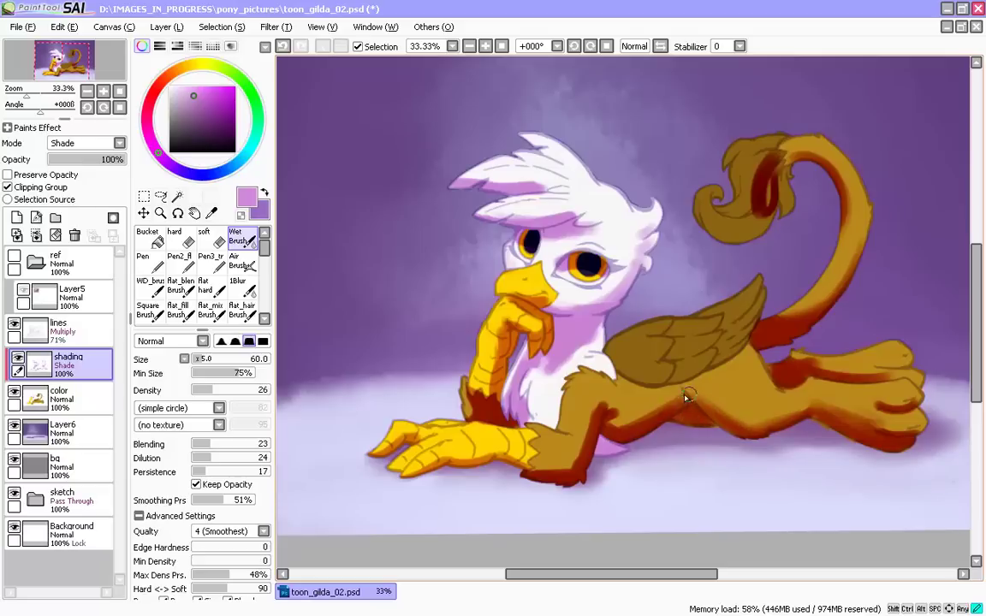
mouse_move(624, 380)
mouse_down()
mouse_move(744, 355)
mouse_move(652, 391)
mouse_move(686, 393)
mouse_up()
key(ctrl+z)
key(n)
key(ctrl+z)
- Try the Wet Brush at blending 14 with dilution 0 and 83, undoing the test strokes on the thigh
click(240, 263)
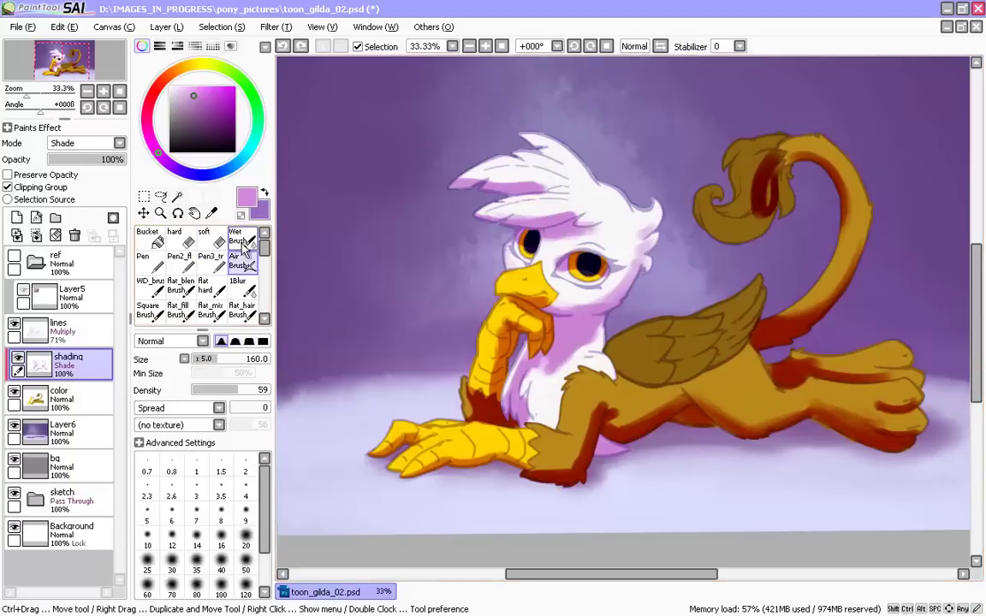
click(243, 242)
click(203, 444)
click(203, 458)
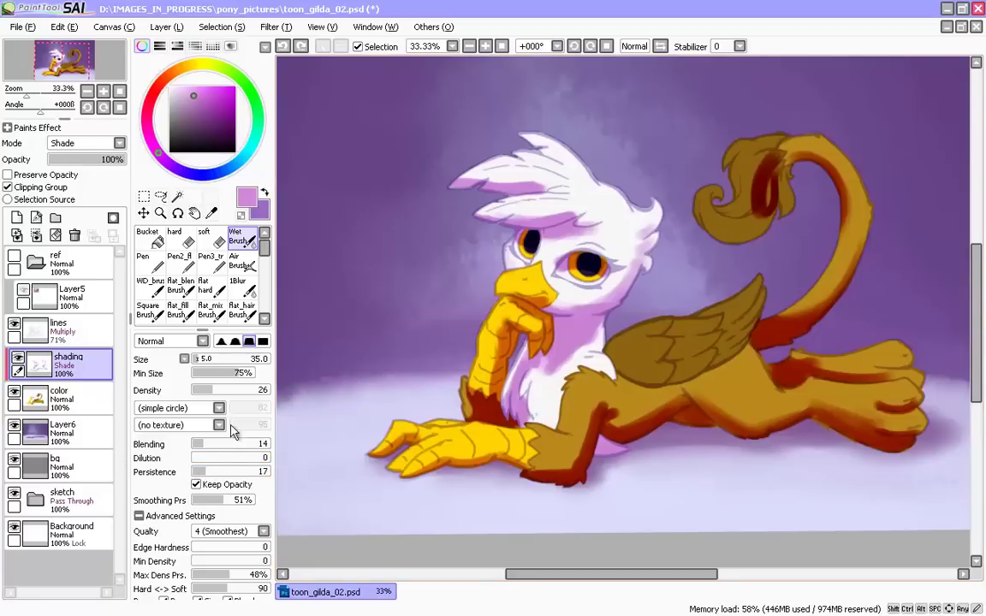
drag(739, 390, 718, 382)
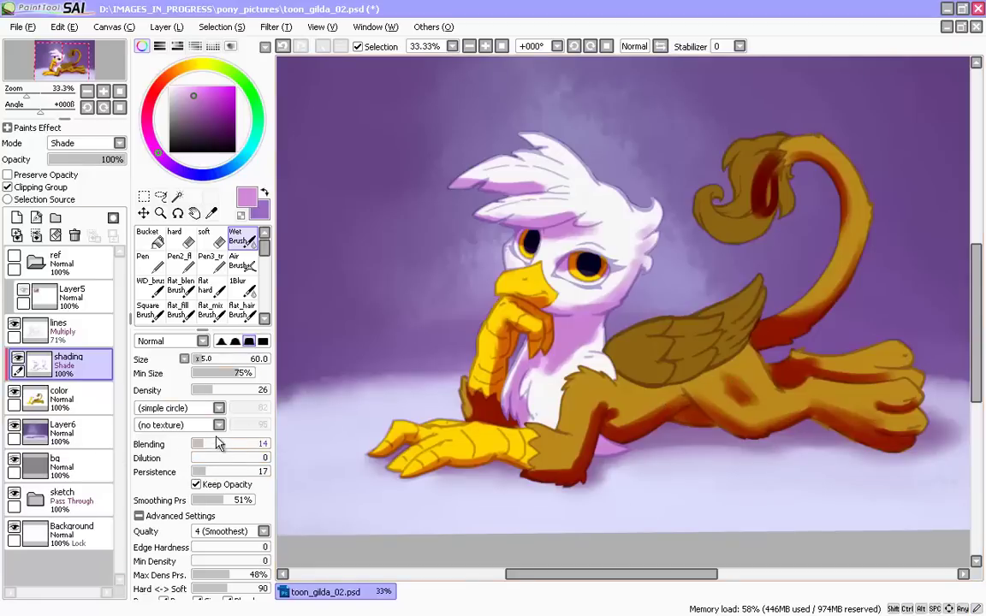
click(255, 459)
key(ctrl+z)
key(ctrl+z)
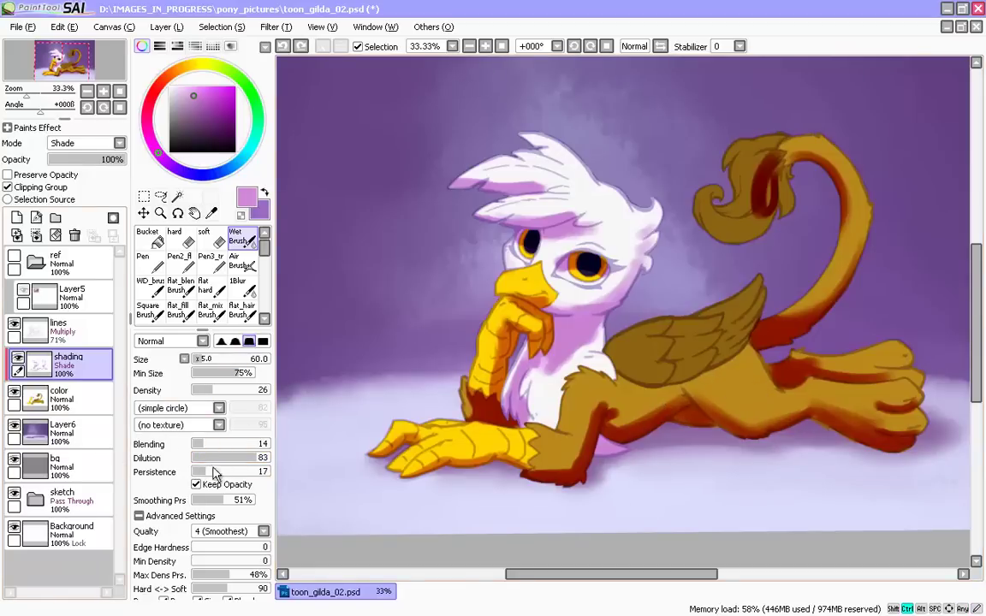
- Set the Wet Brush's blending, dilution and persistence to 0, Min Size to 100% and density to 53, undoing the thigh tests
click(195, 459)
click(194, 445)
click(193, 471)
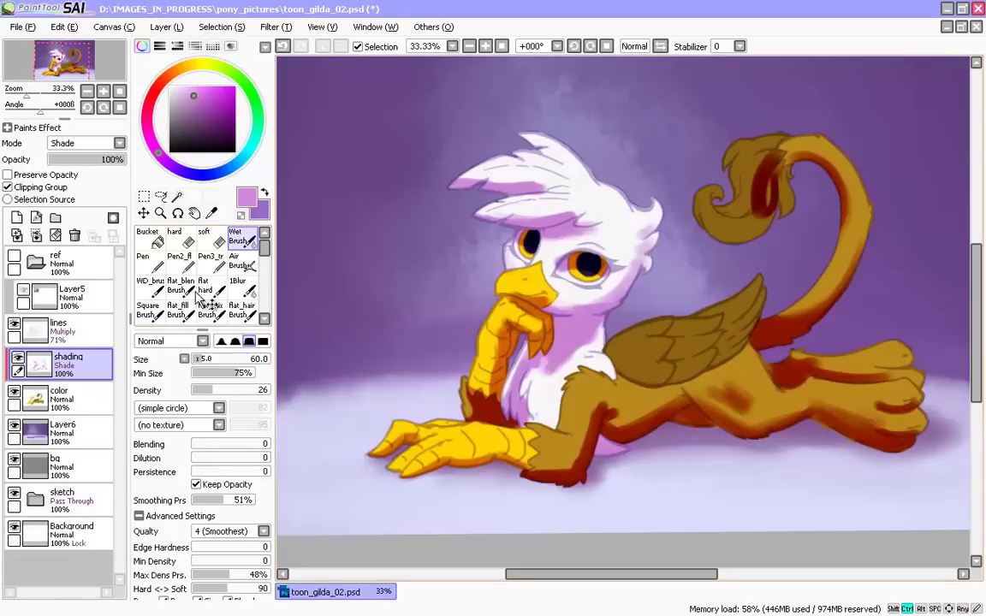
key(ctrl+z)
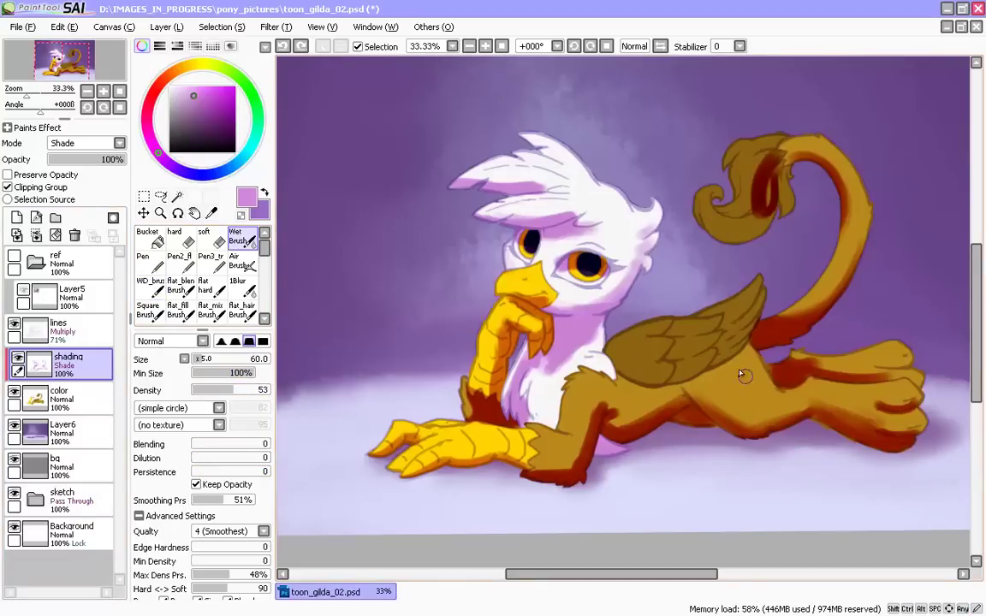
mouse_move(746, 377)
mouse_down()
mouse_move(751, 411)
mouse_move(759, 409)
mouse_move(750, 413)
mouse_up()
key(ctrl+z)
key(ctrl+z)
key(ctrl+z)
- Paint soft shadows along the belly and beneath the wing with the Wet Brush at density 30
drag(674, 400, 618, 421)
drag(678, 405, 625, 428)
key(bracketleft)
key(bracketleft)
key(bracketleft)
mouse_move(749, 346)
mouse_down()
mouse_move(695, 382)
mouse_move(622, 380)
mouse_move(680, 391)
mouse_up()
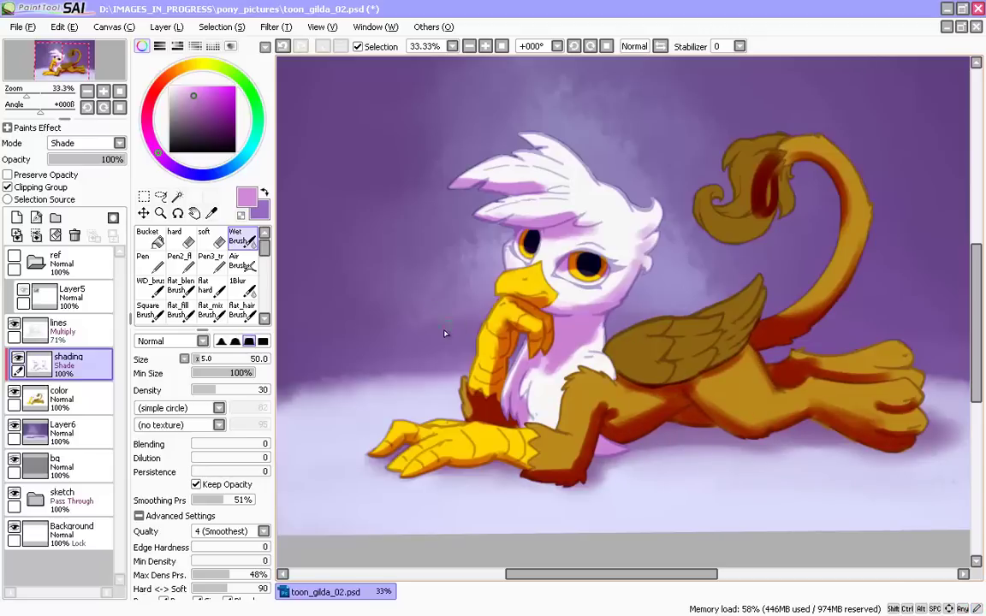
- Lower the shading layer's opacity to 90% and undo the last Wet Brush stroke
mouse_move(112, 159)
mouse_down()
mouse_move(89, 161)
mouse_move(117, 168)
mouse_up()
key(bracketright)
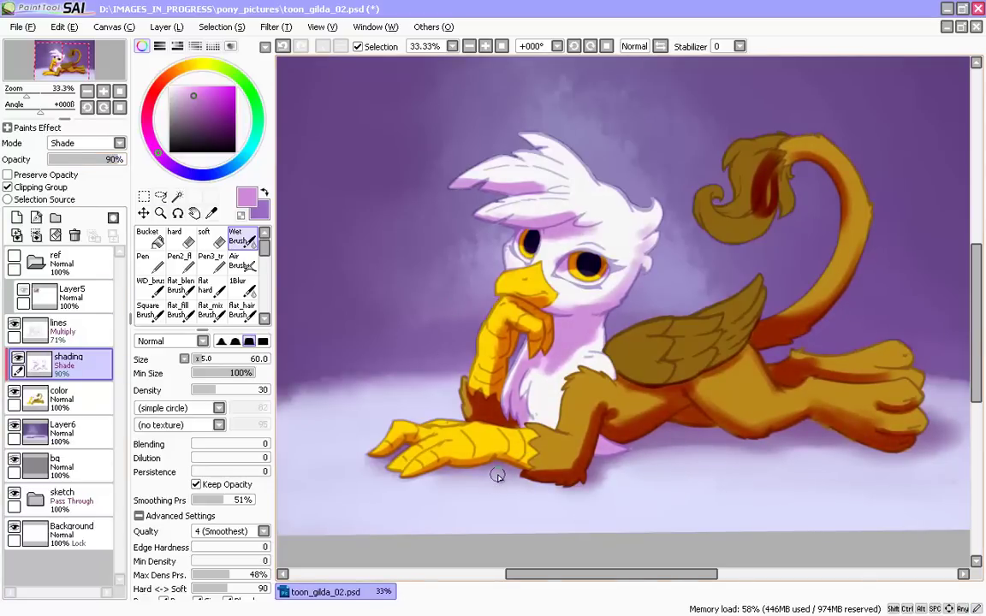
key(bracketleft)
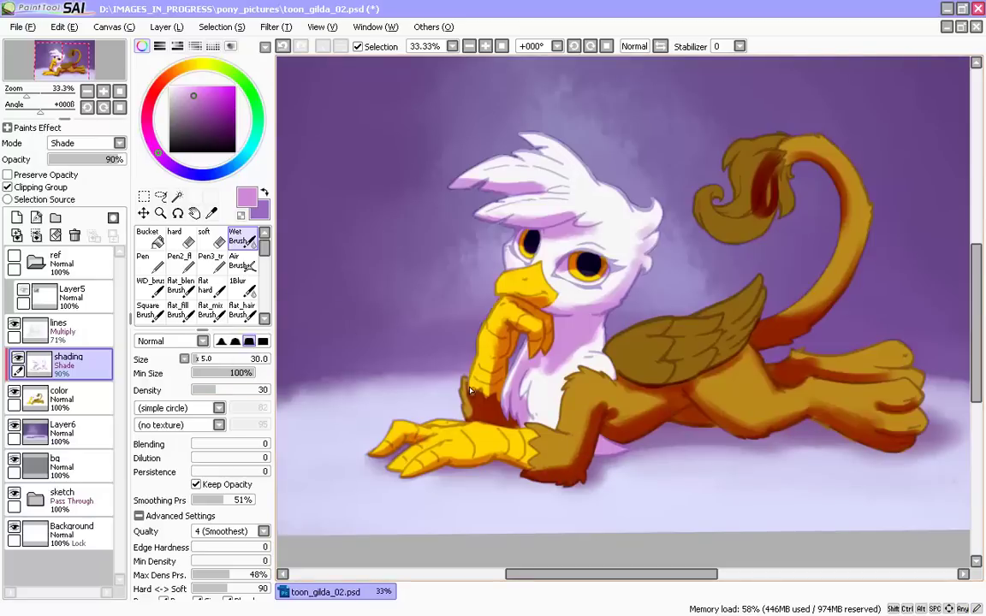
key(ctrl+z)
- Shade the inner folds and curl of the tail tuft with the Wet Brush at size 50, replacing the first attempt
key(bracketright)
key(bracketright)
mouse_move(775, 165)
mouse_down()
mouse_move(729, 181)
mouse_move(762, 199)
mouse_move(778, 168)
mouse_move(786, 173)
mouse_move(741, 190)
mouse_move(723, 219)
mouse_move(707, 139)
mouse_move(737, 236)
mouse_up()
key(ctrl+z)
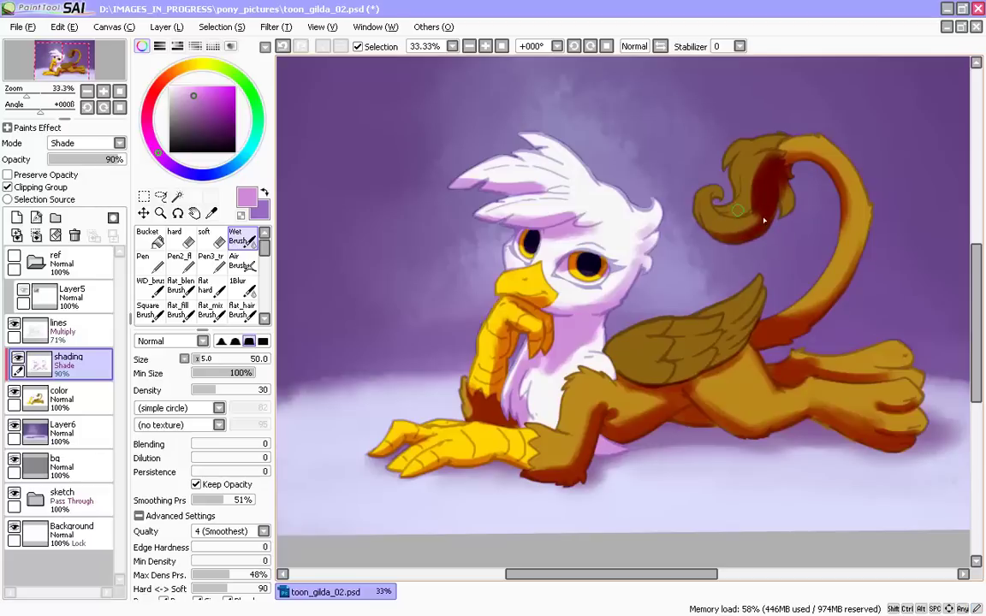
mouse_move(771, 150)
mouse_down()
mouse_move(738, 192)
mouse_move(701, 292)
mouse_move(737, 209)
mouse_move(733, 226)
mouse_move(749, 208)
mouse_move(718, 196)
mouse_move(737, 237)
mouse_move(704, 210)
mouse_up()
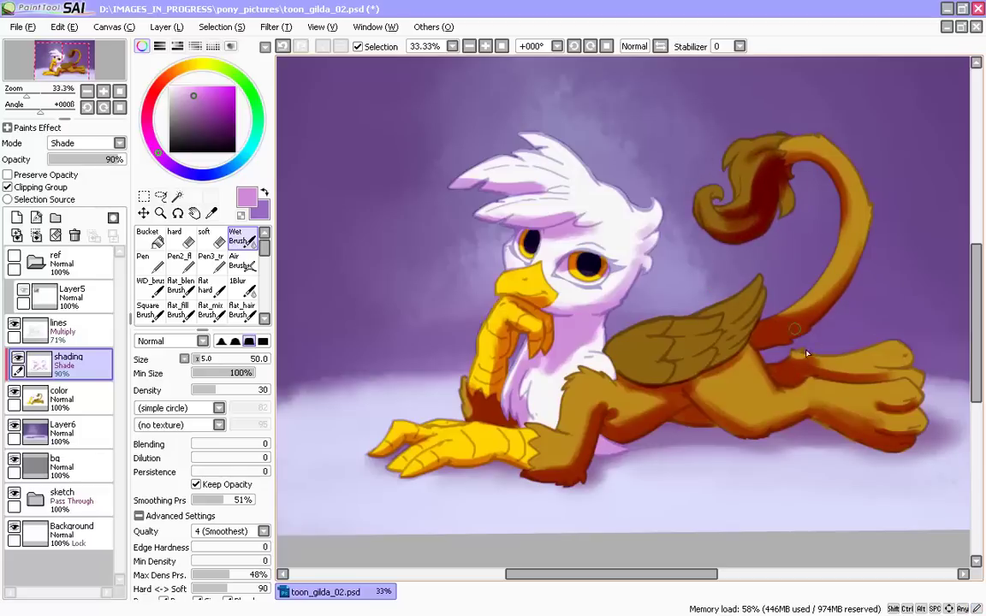
- Try extra Wet Brush shading on the hind leg and under the wing, undoing both strokes
drag(832, 426, 653, 388)
drag(757, 419, 673, 368)
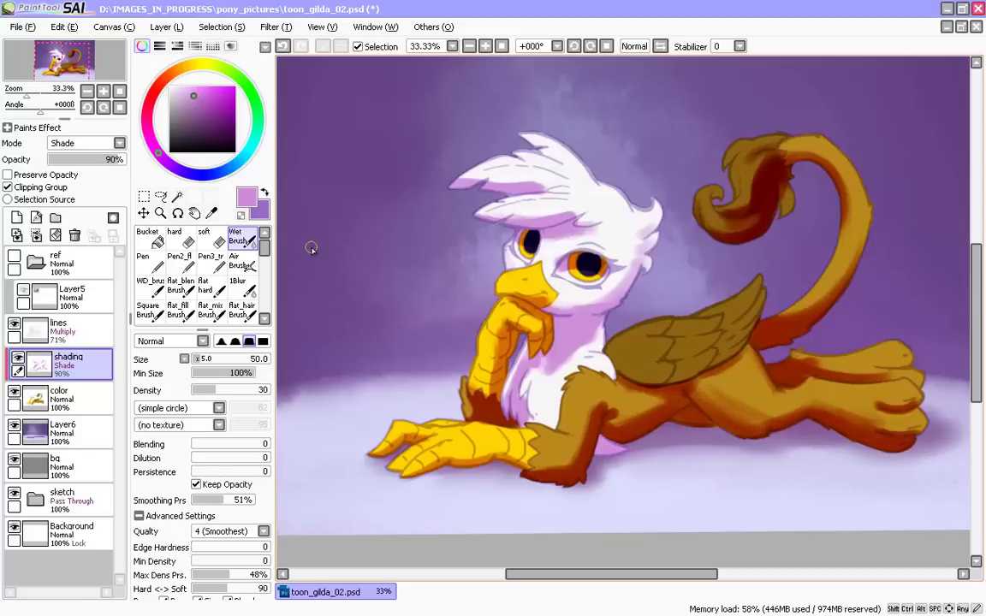
key(ctrl+z)
key(ctrl+z)
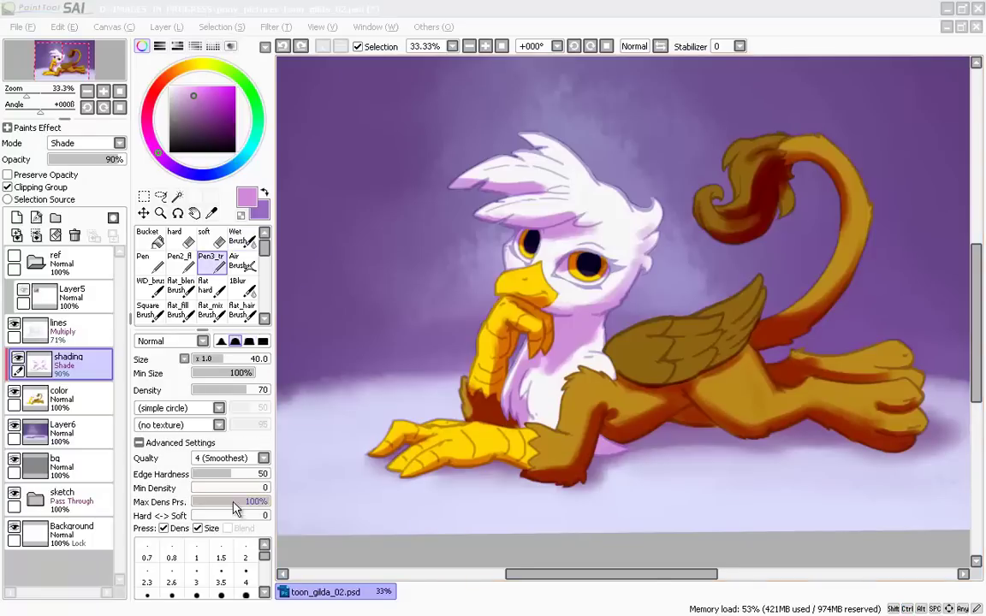
- Refine the shadows on the thigh and upper front leg with Pen3_tr at 100% Max Dens Prs
click(226, 509)
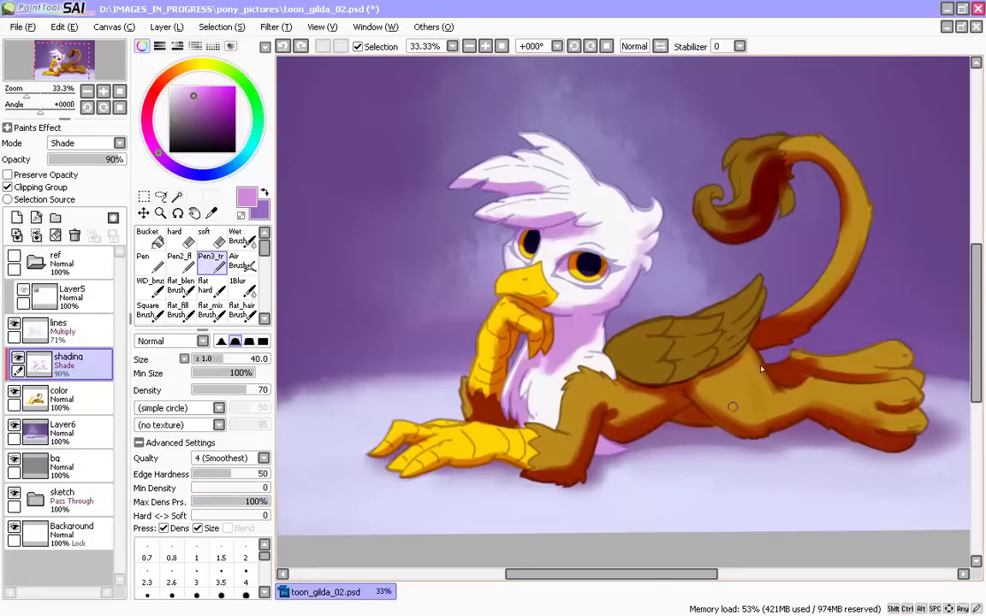
key(bracketright)
drag(751, 366, 777, 405)
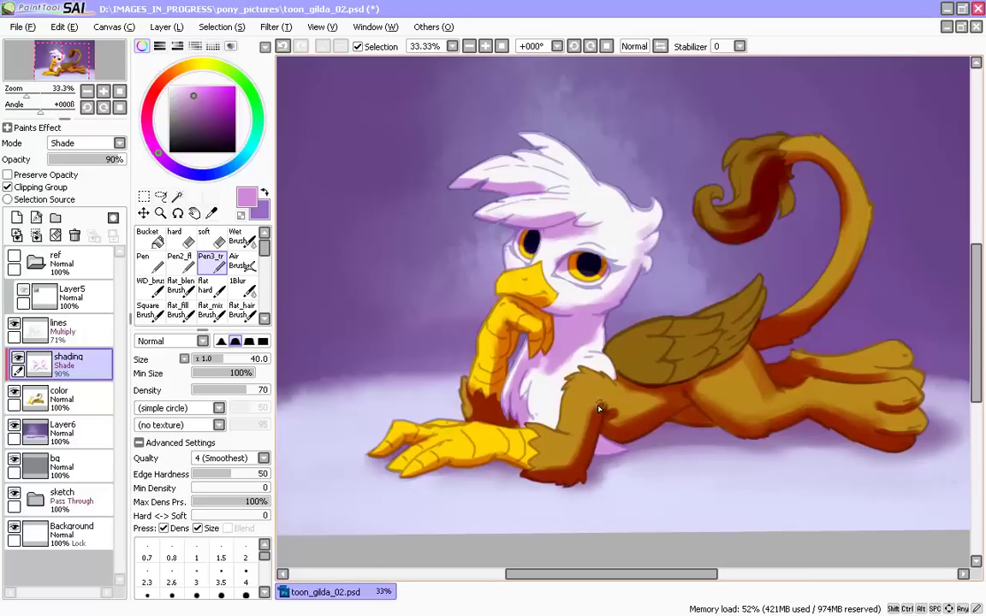
drag(590, 414, 579, 447)
key(bracketleft)
- Paint shadow accents on the neck ruff and lower chest feathers with Pen3_tr
drag(598, 377, 611, 374)
drag(590, 332, 572, 363)
key(bracketright)
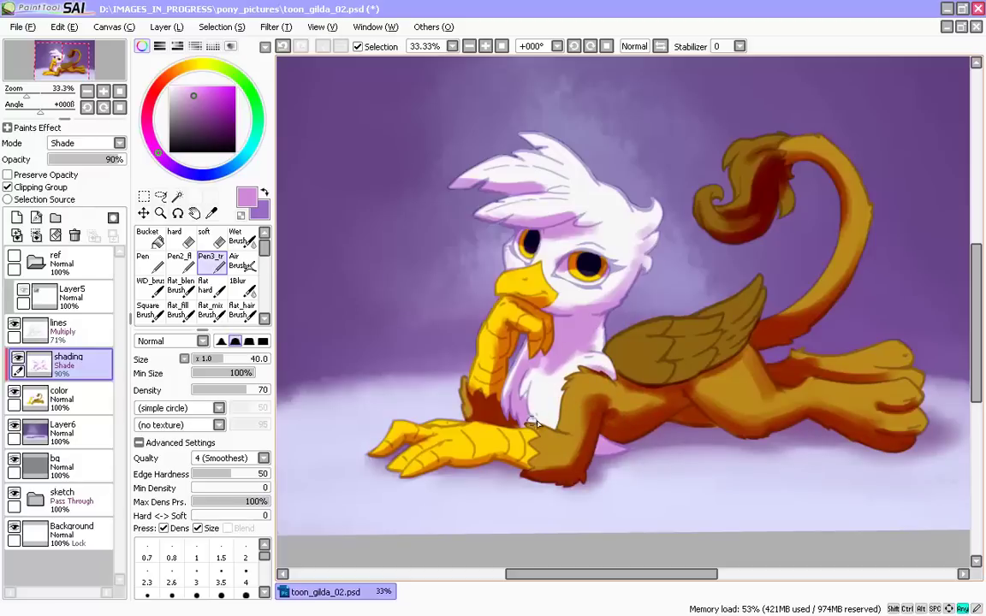
drag(534, 422, 539, 423)
- Add small shadow touches to the hind paw's toes with Pen3_tr at size 35
key(bracketleft)
key(bracketleft)
key(bracketleft)
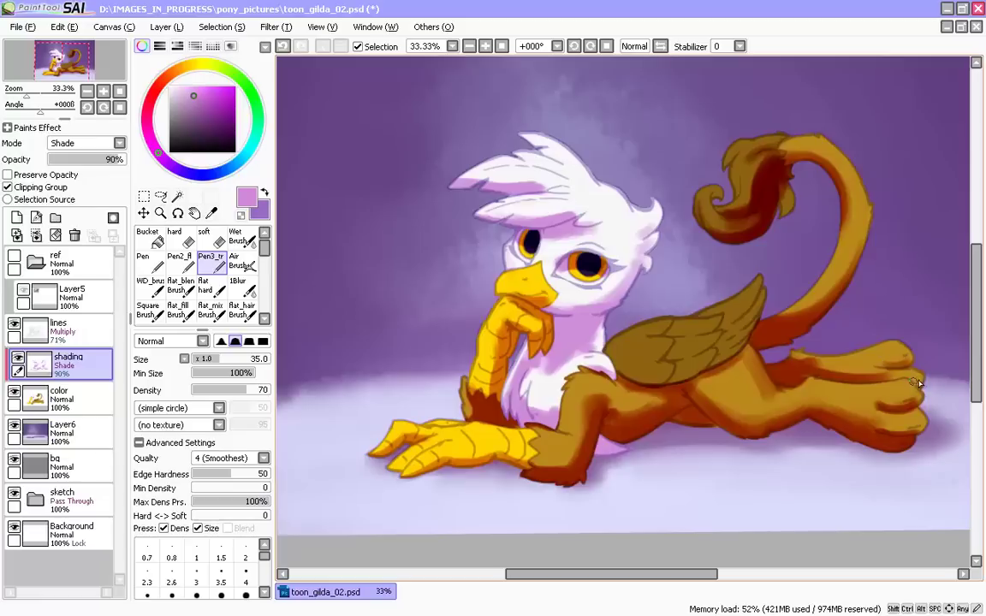
key(bracketright)
- Set the 1Blur brush to Spread 74 and size 50, undoing the test strokes on the tail tuft
click(241, 287)
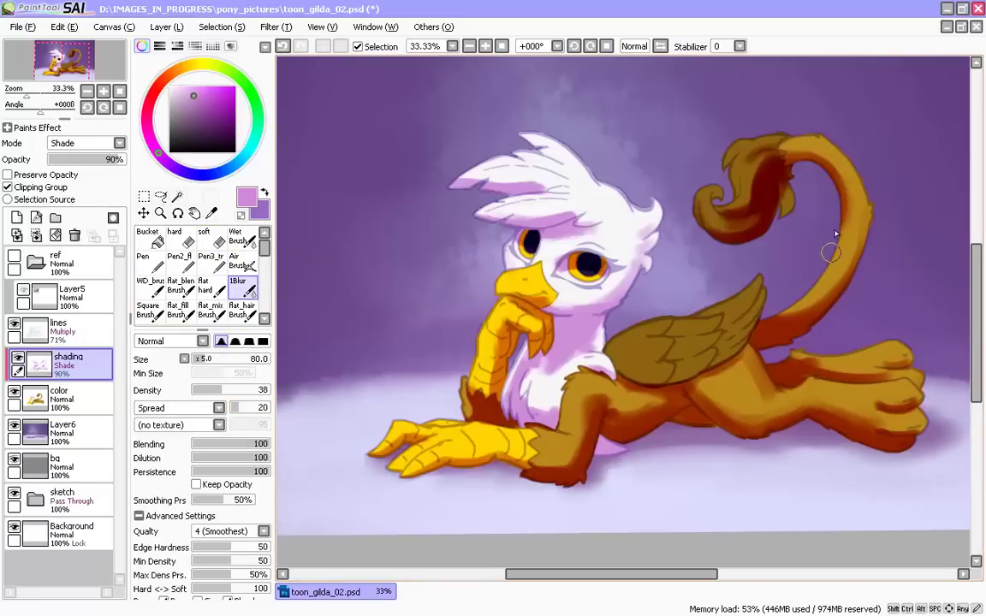
key(bracketleft)
click(260, 409)
scroll(677, 178, up, 2)
drag(709, 188, 483, 375)
key(bracketleft)
key(bracketleft)
drag(688, 184, 688, 233)
key(ctrl+z)
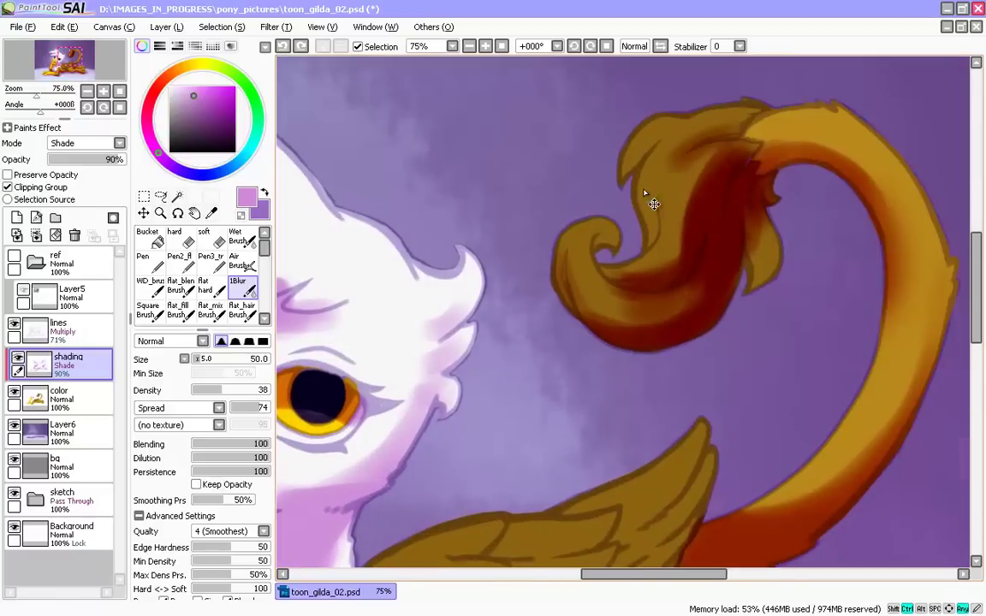
key(ctrl+z)
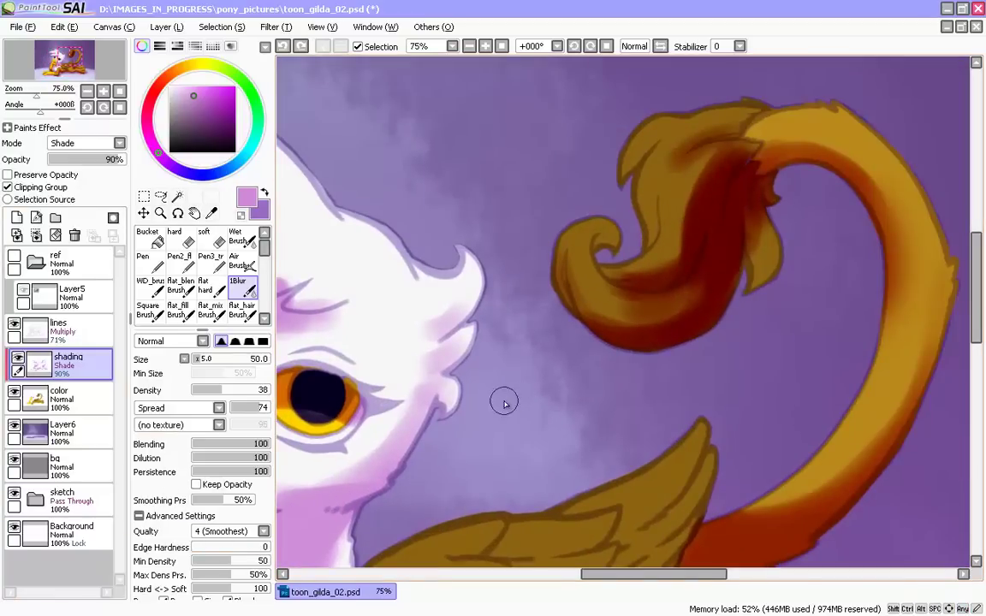
- Tune 1Blur to Edge Hardness 24, Max Dens Prs. 74% and Hard <-> Soft 40, testing it on the tail tuft at size 35
click(211, 547)
click(250, 576)
click(208, 590)
mouse_move(690, 193)
mouse_down()
mouse_move(681, 219)
mouse_move(687, 193)
mouse_move(693, 220)
mouse_move(691, 205)
mouse_up()
key(ctrl+z)
key(bracketleft)
key(bracketleft)
drag(679, 220, 686, 187)
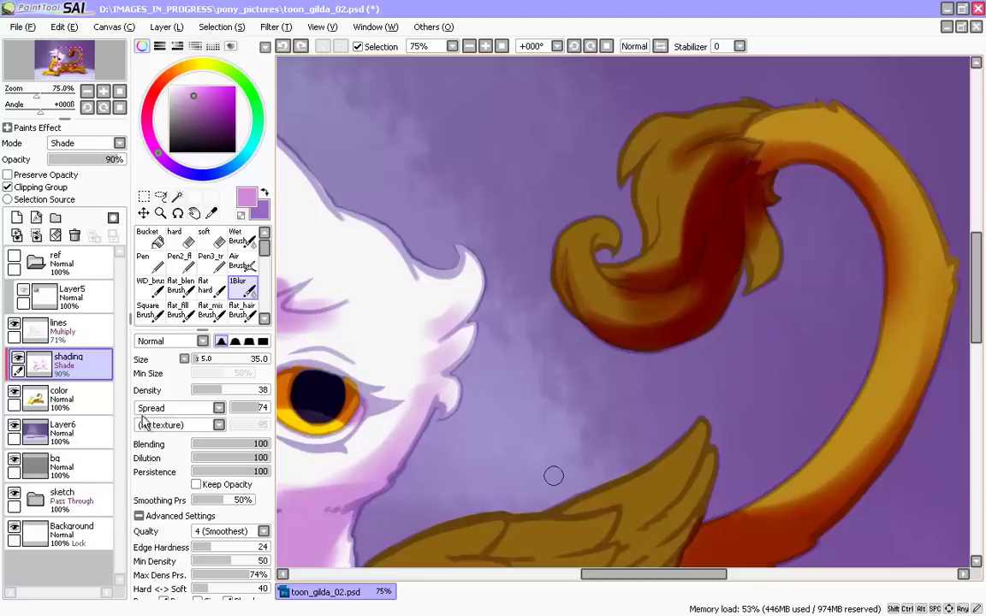
- Set 1Blur's blending to 76, dilution to 75 and persistence to 73, undoing the test strokes on the tail tuft
click(252, 445)
click(250, 458)
click(249, 472)
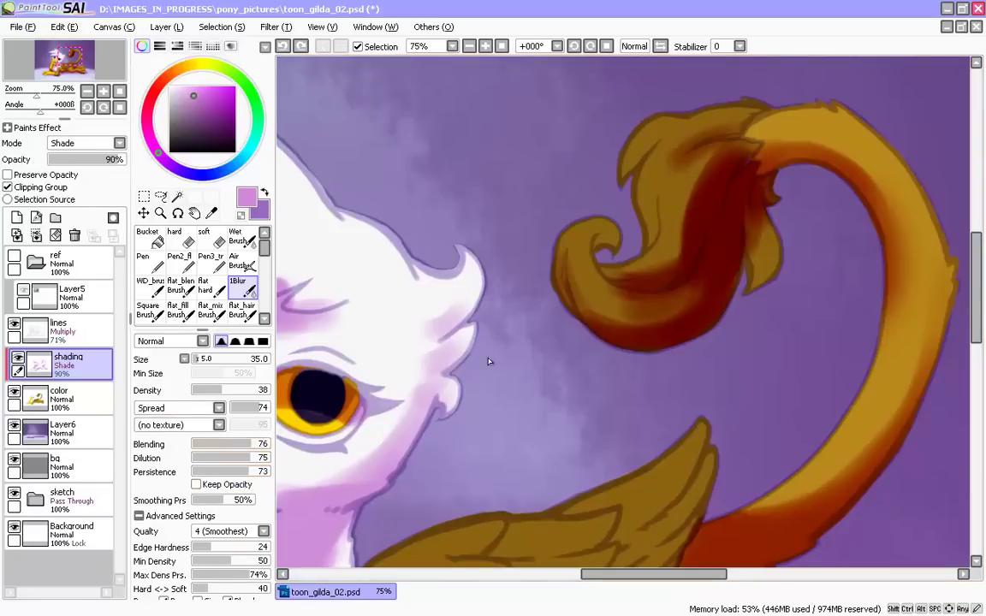
mouse_move(693, 197)
mouse_down()
mouse_move(685, 228)
mouse_move(683, 201)
mouse_up()
key(ctrl+z)
key(bracketright)
key(bracketright)
key(bracketright)
drag(682, 248, 696, 192)
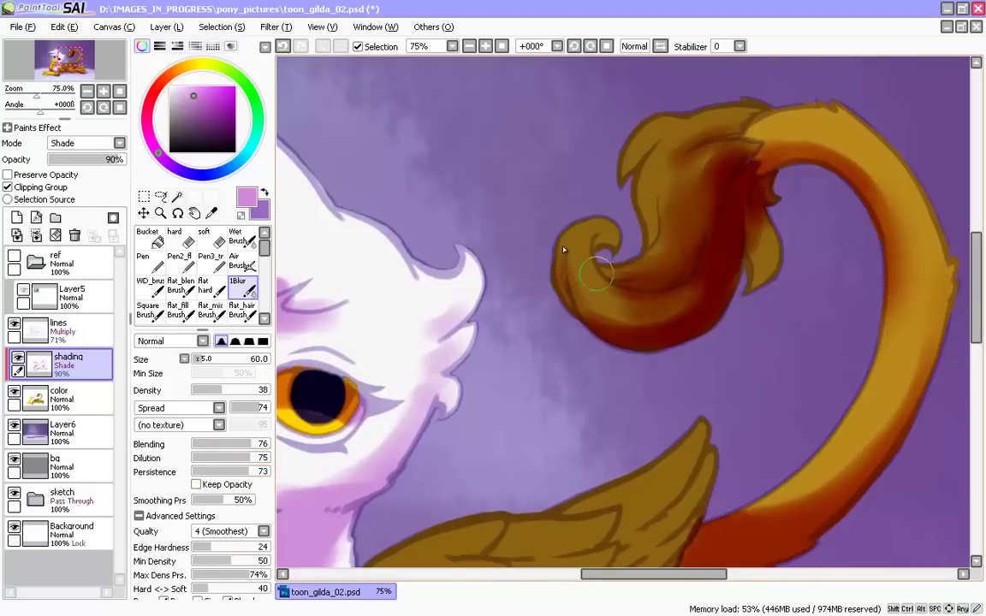
key(ctrl+z)
- Try blurring the whole tail tuft's shading with 1Blur at size 160, undoing the strokes
key(Page_Down)
key(Page_Down)
drag(661, 251, 673, 257)
key(bracketright)
key(bracketright)
key(bracketright)
key(bracketright)
key(bracketright)
key(bracketright)
key(bracketright)
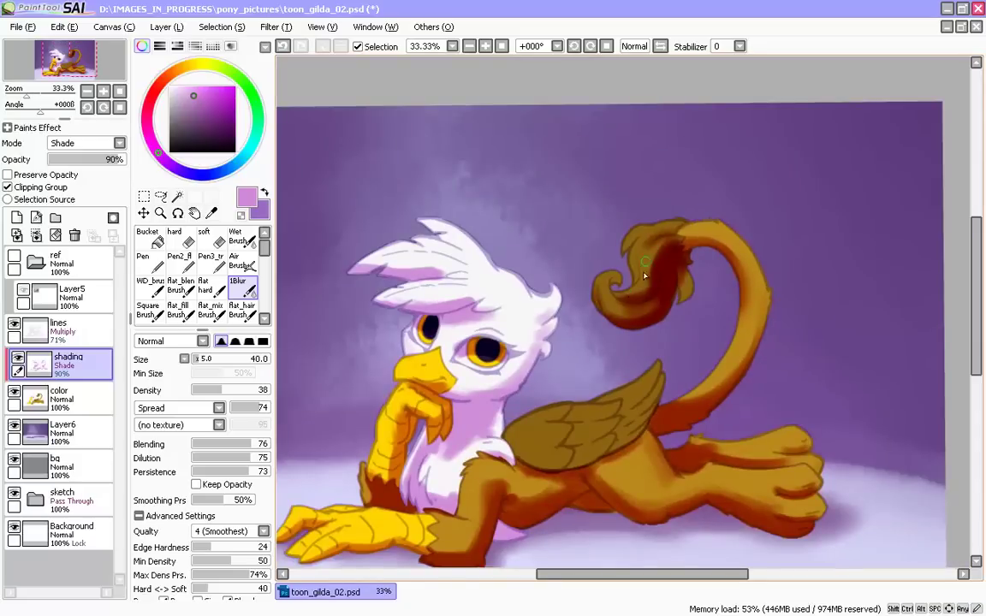
drag(616, 283, 629, 260)
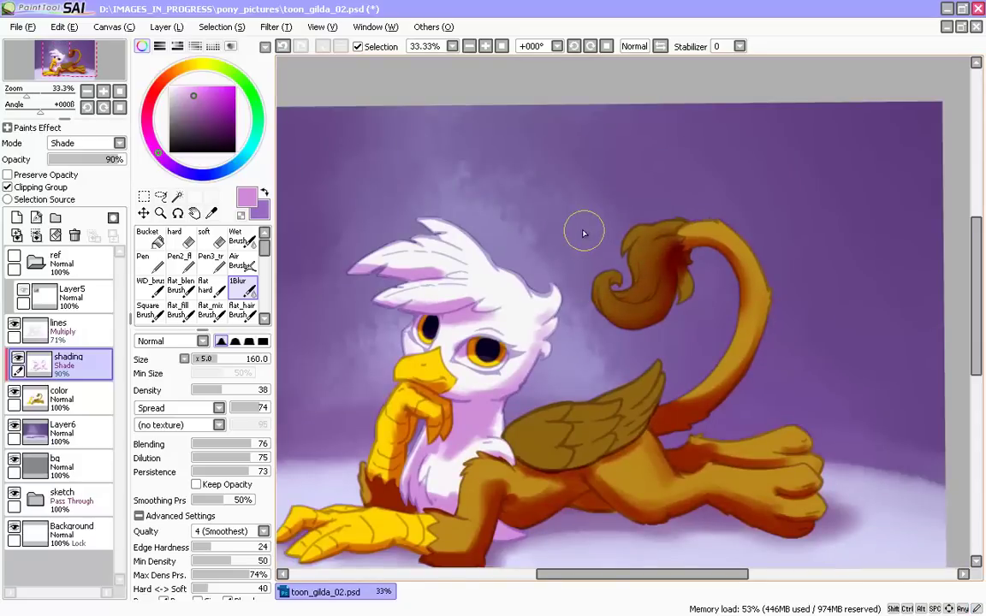
key(ctrl+z)
key(ctrl+z)
- Erase the shading from the tail tuft with the hard eraser at size 160, undoing the last stray erasure
key(e)
mouse_move(612, 297)
mouse_down()
mouse_move(641, 243)
mouse_move(659, 274)
mouse_up()
key(n)
drag(295, 424, 343, 357)
key(e)
key(bracketleft)
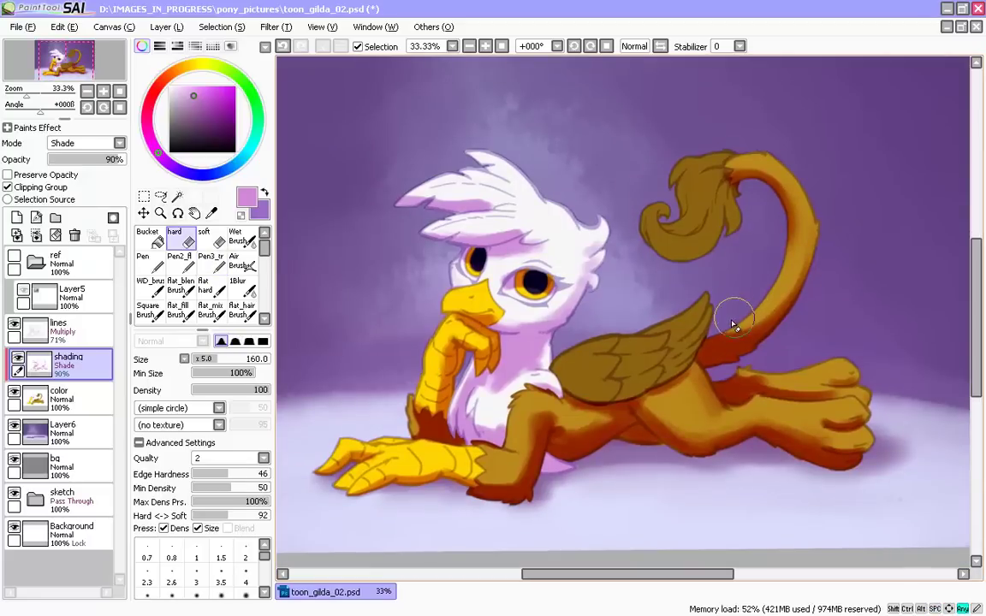
key(bracketleft)
key(bracketleft)
key(bracketleft)
key(bracketleft)
key(ctrl+z)
- Soften the shadow edge along the curved tail and its base with 1Blur at size 80
key(b)
key(bracketleft)
key(bracketleft)
mouse_move(782, 281)
mouse_down()
mouse_move(733, 327)
mouse_move(807, 259)
mouse_up()
key(ctrl+z)
key(bracketleft)
drag(709, 323, 718, 300)
- Raise 1Blur's density to 63 and soften the shadow on the resting front leg's elbow
key(Page_Up)
drag(479, 402, 506, 383)
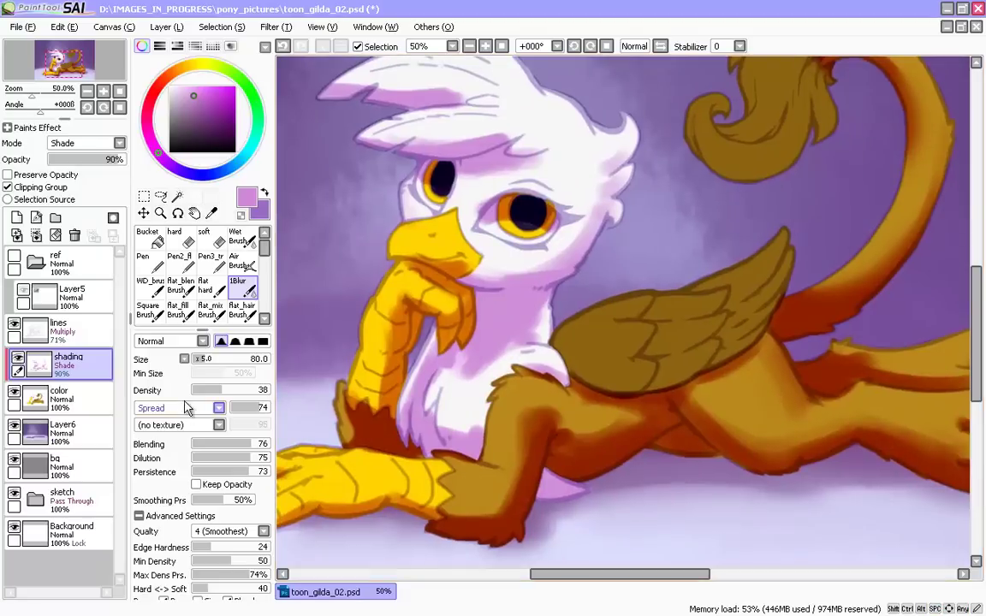
drag(320, 455, 340, 423)
key(bracketleft)
key(bracketleft)
mouse_move(517, 473)
mouse_down()
mouse_move(494, 484)
mouse_move(473, 480)
mouse_up()
key(bracketleft)
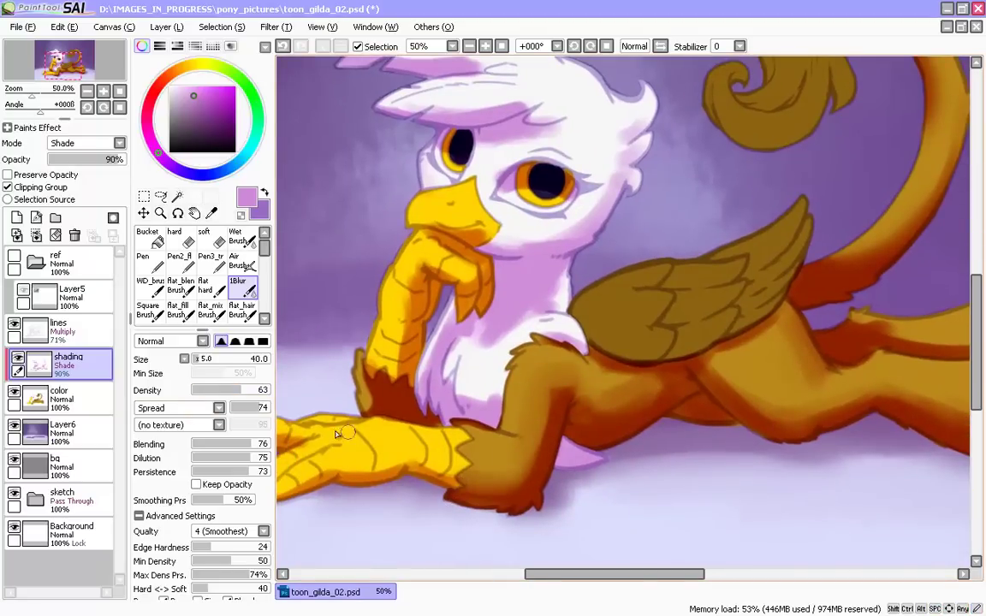
- Soften the shadows on the yellow talons and propped foreleg with 1Blur at sizes 40 and 35
drag(444, 528, 579, 549)
key(bracketleft)
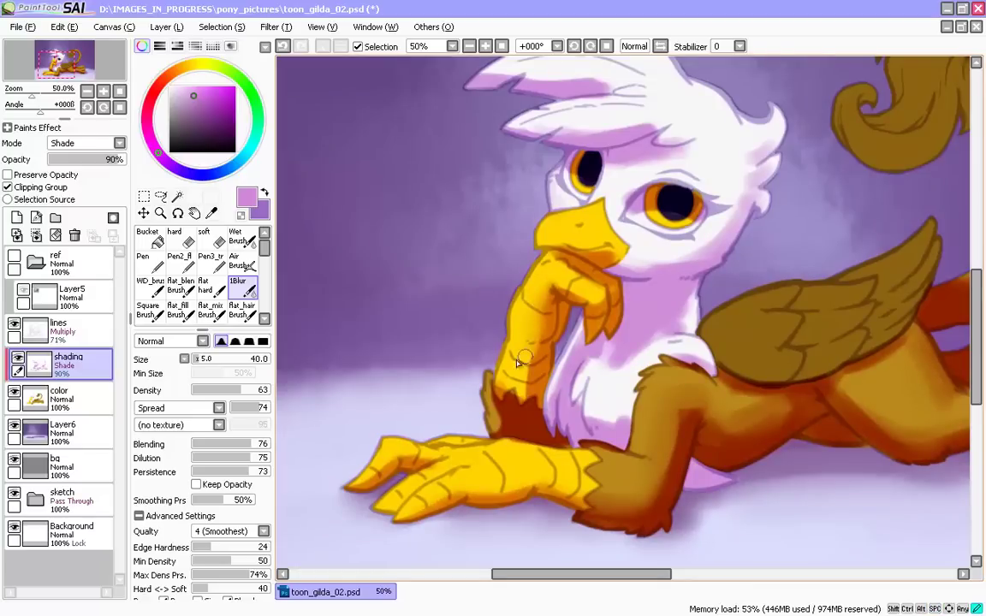
drag(441, 260, 369, 314)
key(bracketleft)
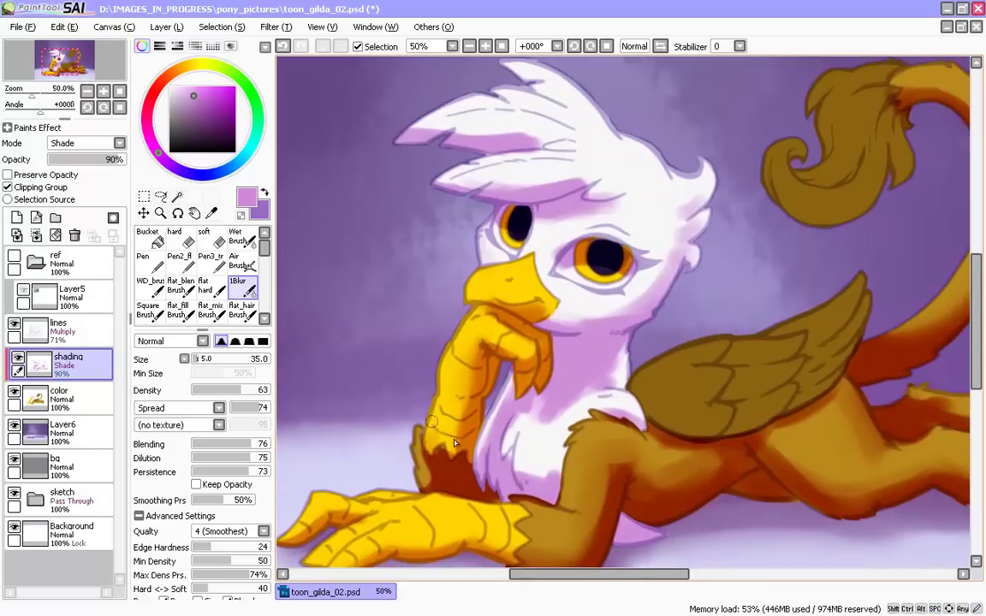
- Blur the purple shadows under the head crest feathers and between the eyes, using 1Blur up to size 50
drag(471, 240, 453, 311)
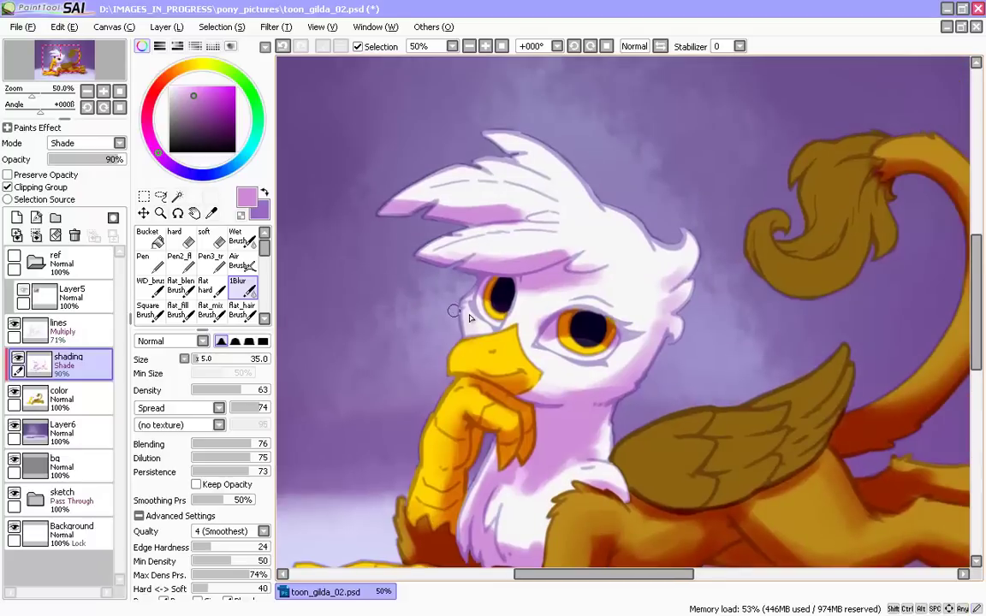
drag(410, 201, 491, 207)
key(bracketright)
key(bracketright)
mouse_move(555, 243)
mouse_down()
mouse_move(503, 237)
mouse_move(531, 257)
mouse_up()
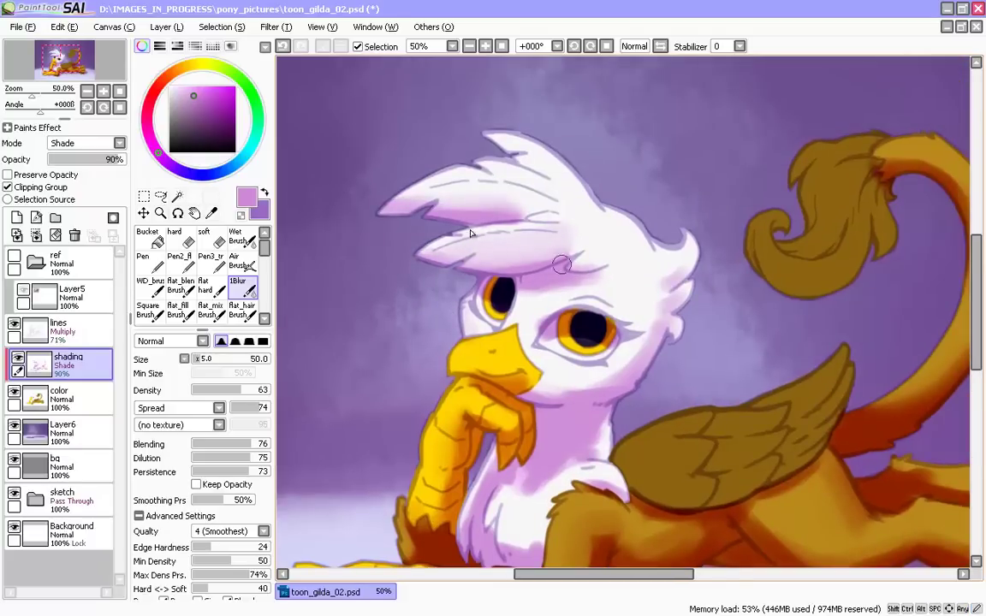
mouse_move(548, 300)
mouse_down()
mouse_move(528, 304)
mouse_move(575, 292)
mouse_move(539, 325)
mouse_up()
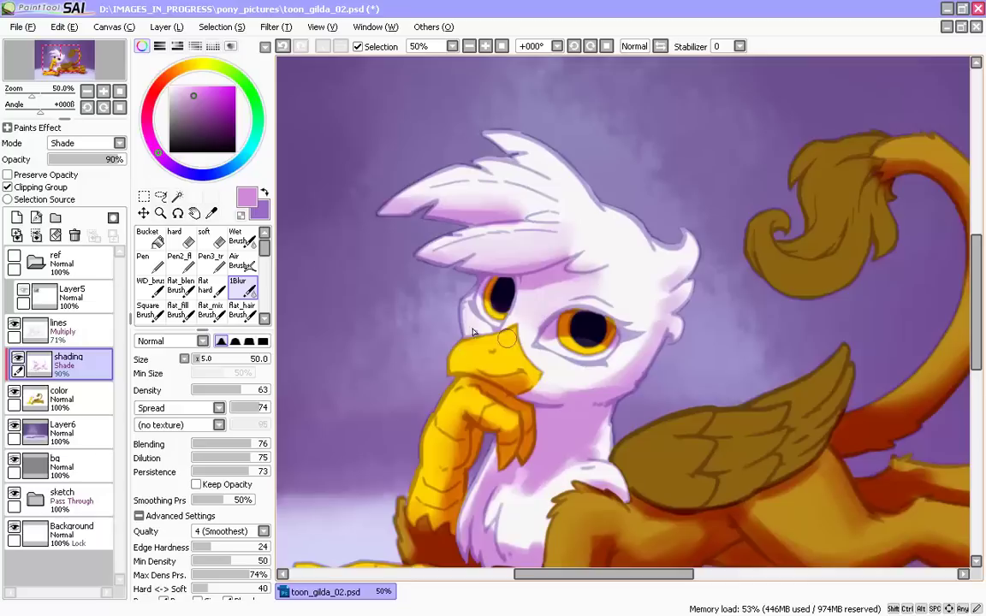
- Soften the shadow at the cheek feathers on the back of the head with 1Blur at size 35
key(bracketleft)
key(bracketleft)
drag(672, 269, 660, 290)
drag(363, 416, 382, 397)
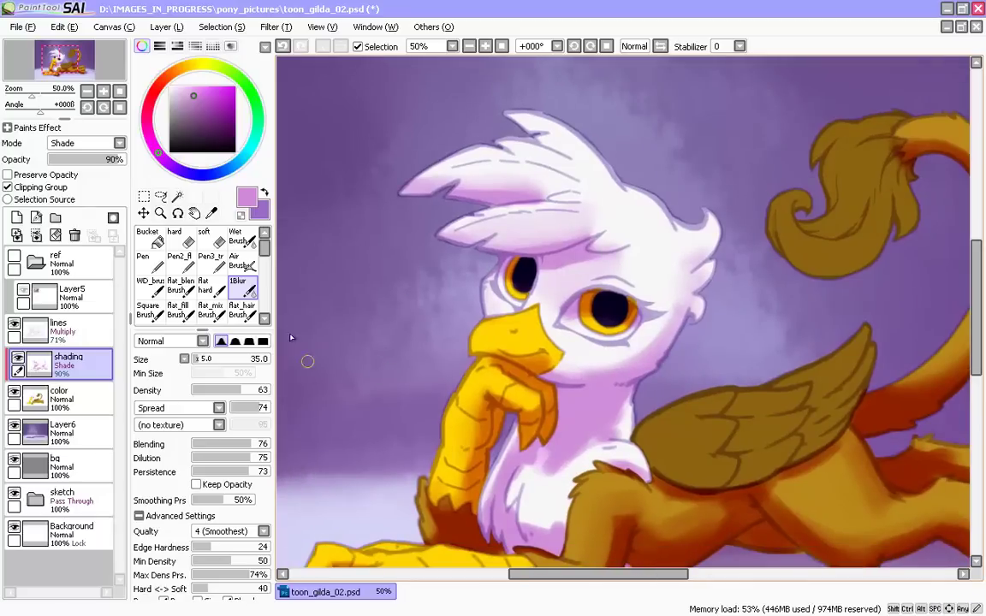
- Paint the purple shadow on the chest feathers below the neck with Pen3_tr at size 35, cleaning up with the eraser
click(210, 261)
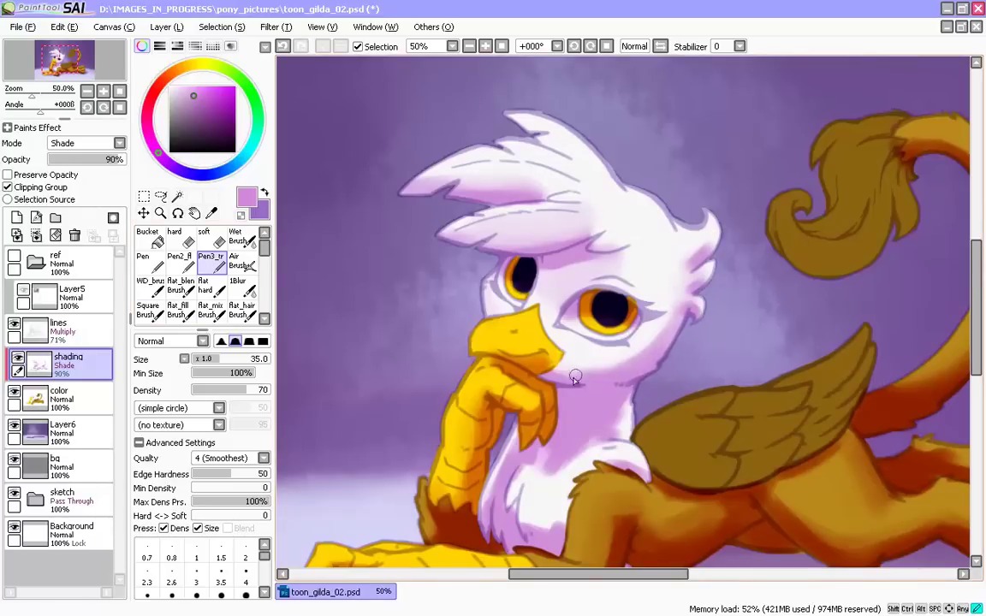
drag(599, 434, 568, 466)
drag(418, 450, 410, 406)
drag(540, 400, 519, 421)
drag(502, 467, 508, 458)
key(e)
key(e)
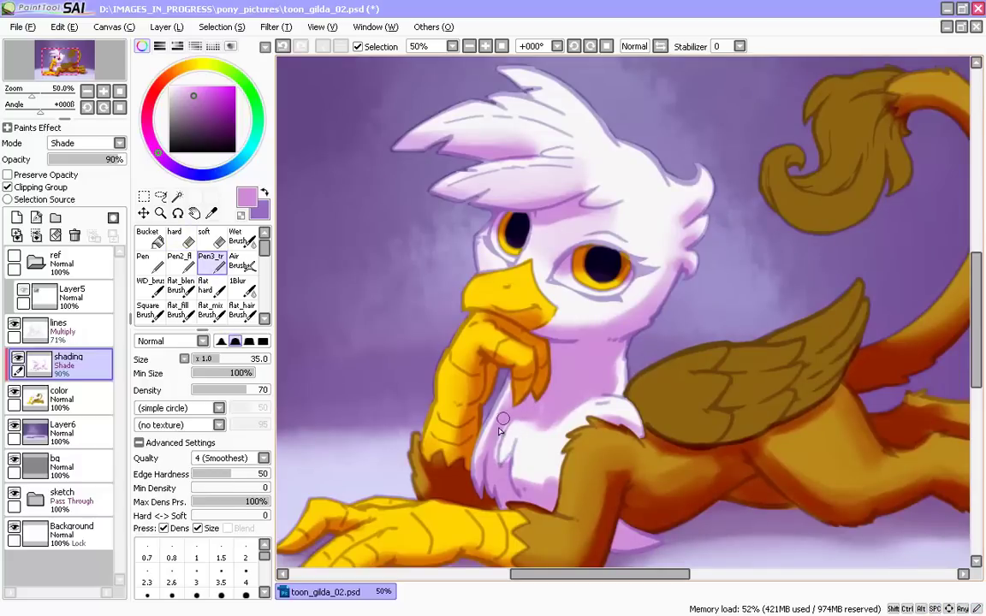
key(e)
- Blend the chest feather shadows with 1Blur at size 50 and the narrow edge beside the propped foreleg at size 30
key(v)
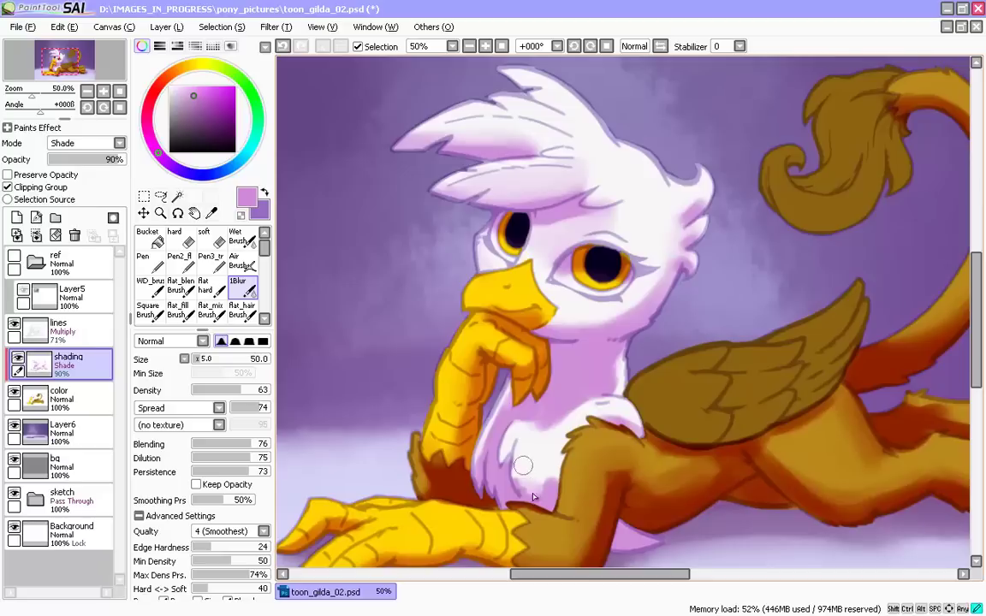
drag(524, 465, 545, 488)
drag(545, 436, 557, 430)
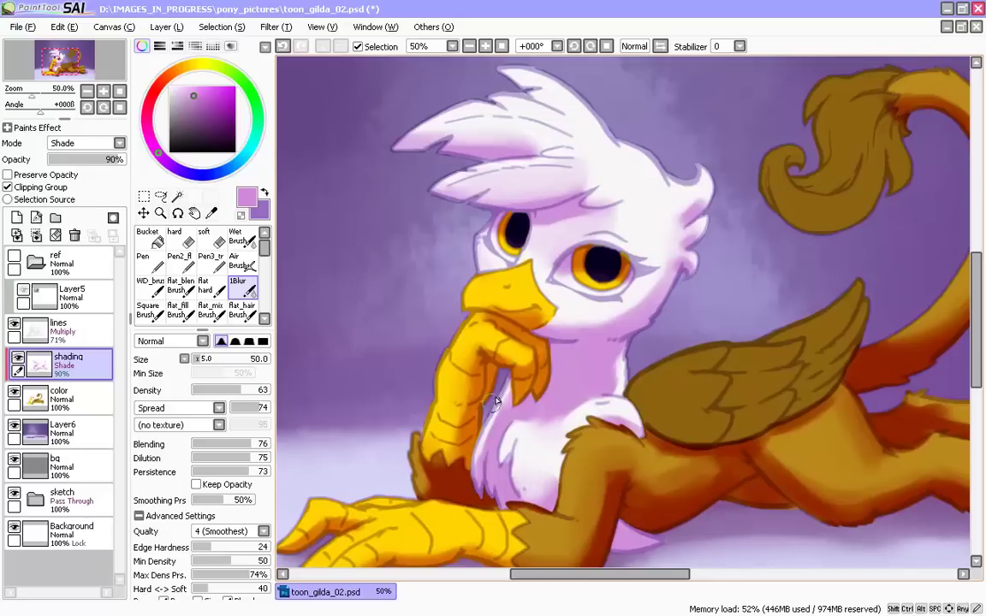
key(bracketleft)
key(bracketleft)
key(bracketleft)
drag(500, 406, 488, 438)
- Soften the shadows along the haunch and the near hind leg with 1Blur at size 35
drag(387, 268, 394, 303)
drag(450, 315, 527, 148)
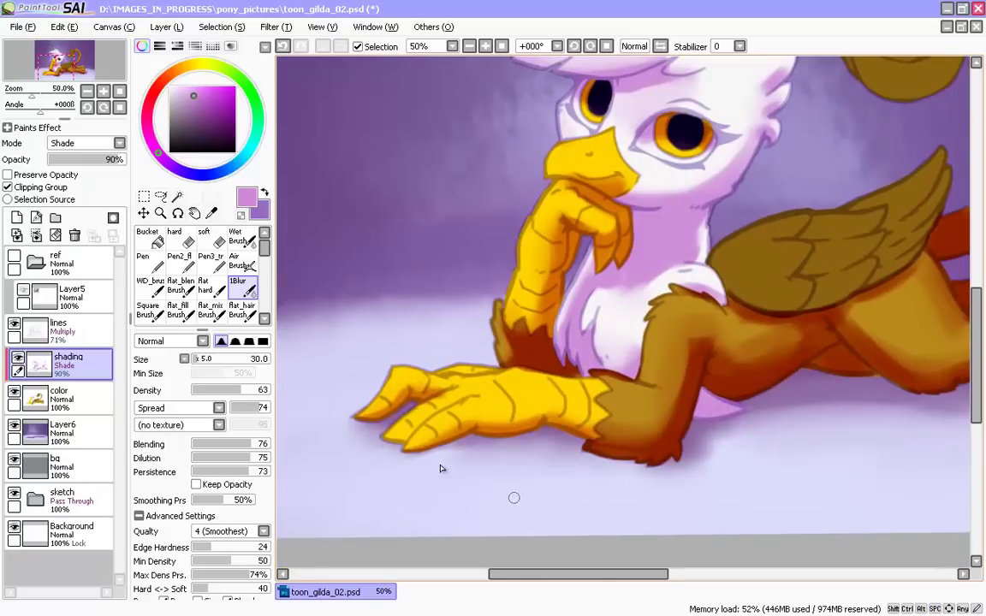
drag(564, 358, 348, 366)
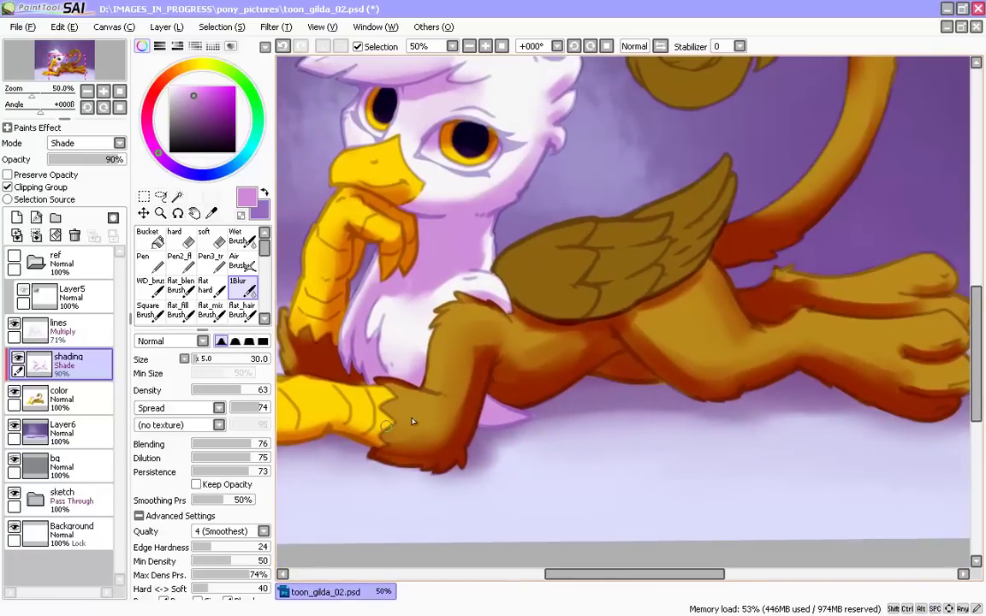
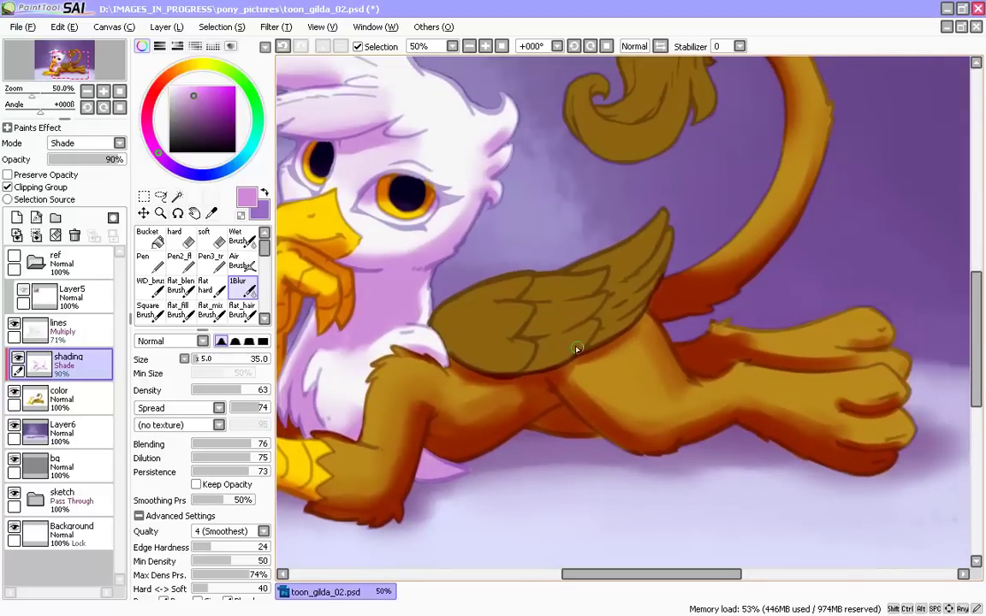
drag(596, 409, 642, 437)
drag(784, 412, 832, 428)
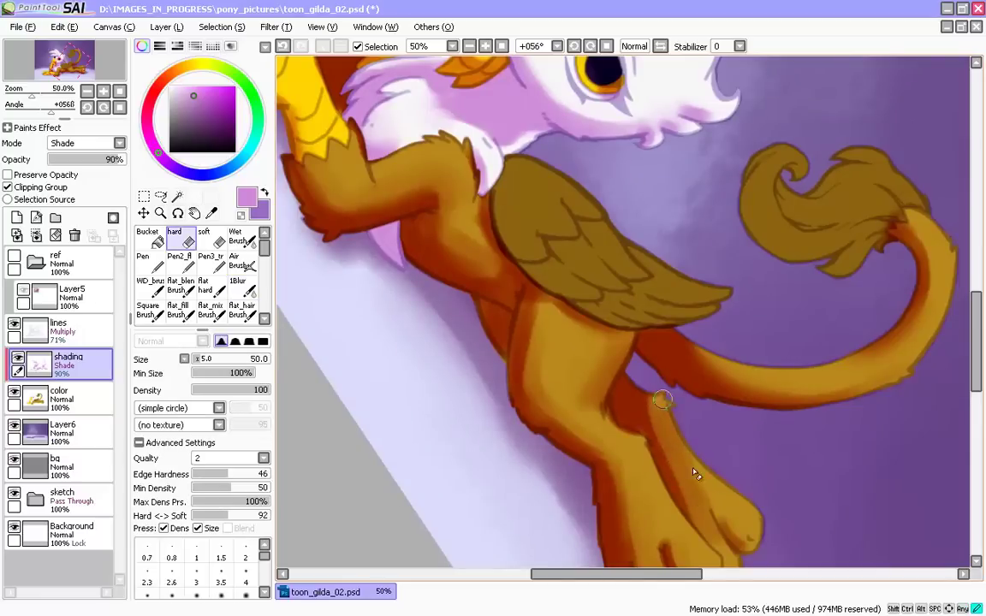
- Trim the shadow on the far hind leg with the hard eraser at size 50 and undo the last stroke
drag(662, 400, 695, 473)
key(b)
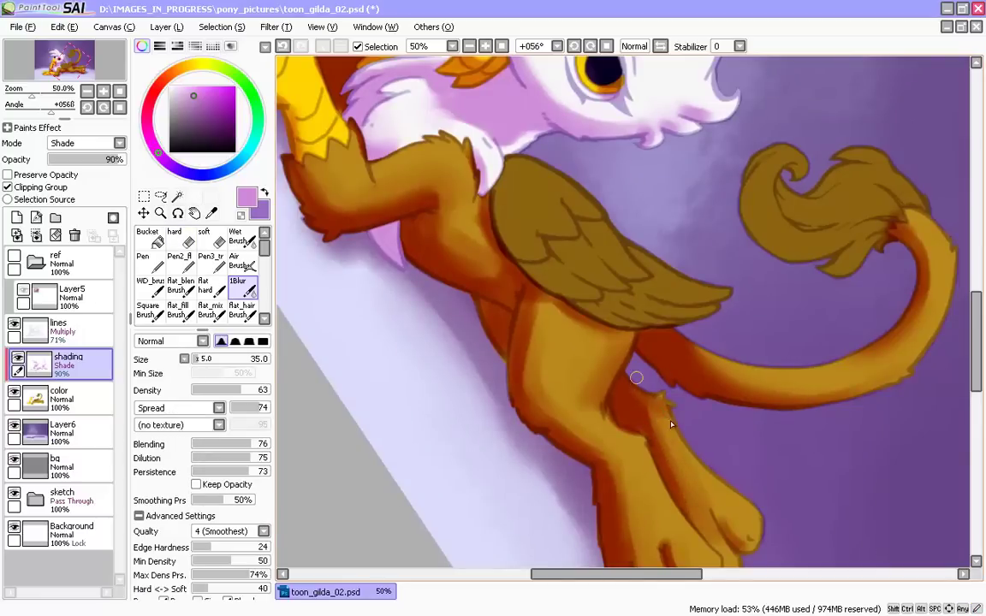
key(ctrl+z)
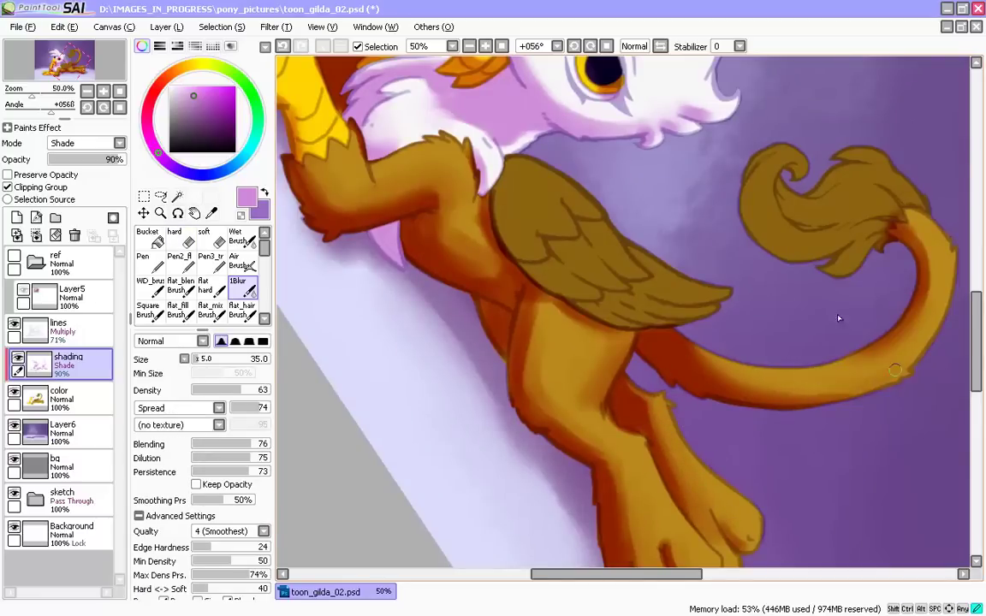
- Paint dark shadows on the short strands where the tail tuft begins with Pen3_tr, going down to size 16
mouse_move(818, 257)
mouse_down()
mouse_move(601, 559)
mouse_move(664, 184)
mouse_up()
drag(661, 275, 697, 478)
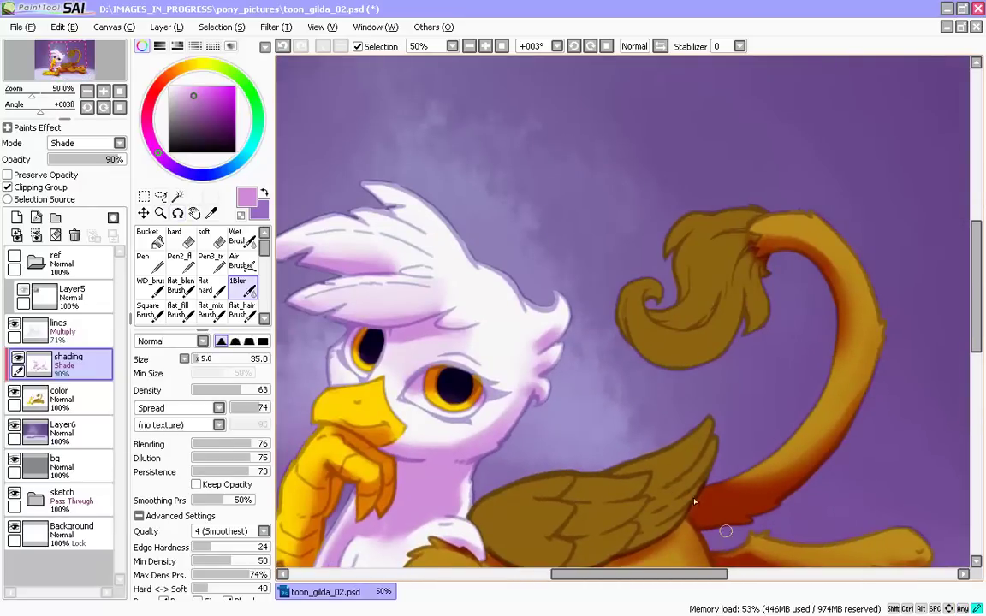
key(n)
mouse_move(753, 254)
mouse_down()
mouse_move(727, 298)
mouse_move(751, 252)
mouse_move(755, 317)
mouse_up()
key(bracketleft)
key(bracketleft)
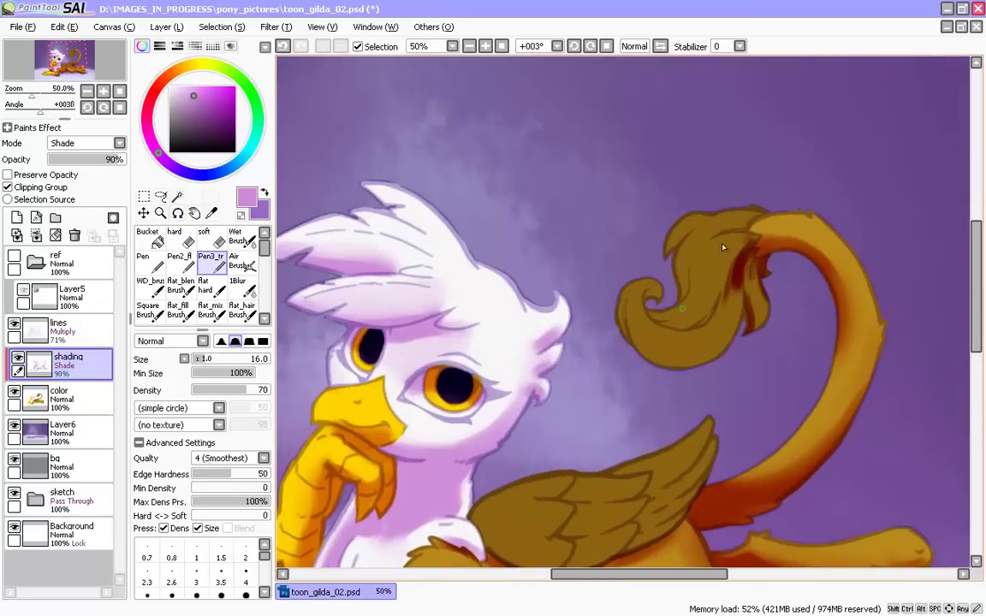
- Paint long shadow strokes through the tail tuft and along the underside of its curl with Pen3_tr at size 35
key(bracketright)
key(bracketright)
mouse_move(748, 249)
mouse_down()
mouse_move(699, 311)
mouse_move(667, 326)
mouse_up()
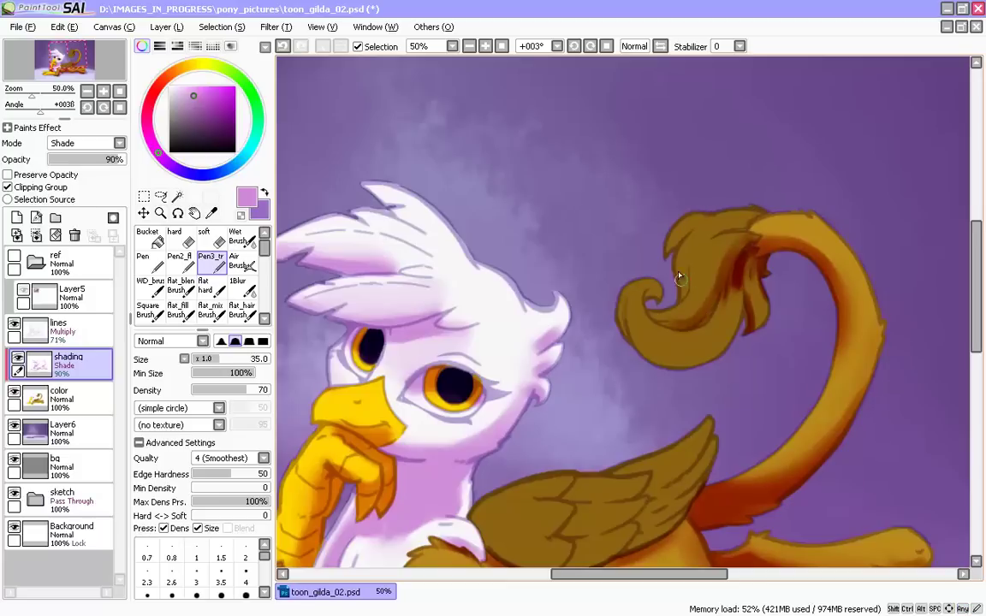
drag(753, 244, 625, 296)
mouse_move(744, 263)
mouse_down()
mouse_move(706, 363)
mouse_move(627, 328)
mouse_up()
mouse_move(738, 286)
mouse_down()
mouse_move(676, 362)
mouse_move(660, 359)
mouse_up()
key(bracketleft)
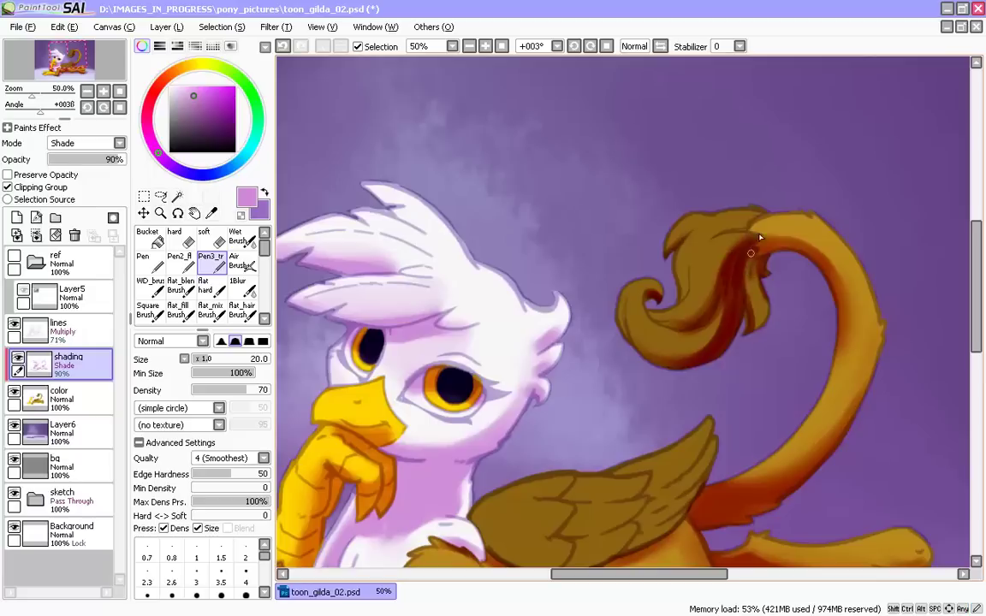
- Shade the tail's inner curve next to the tuft with Pen3_tr and soften the tail shadow with 1Blur at sizes 35 and 50
mouse_move(764, 246)
mouse_down()
mouse_move(807, 250)
mouse_move(837, 300)
mouse_up()
key(bracketright)
key(c)
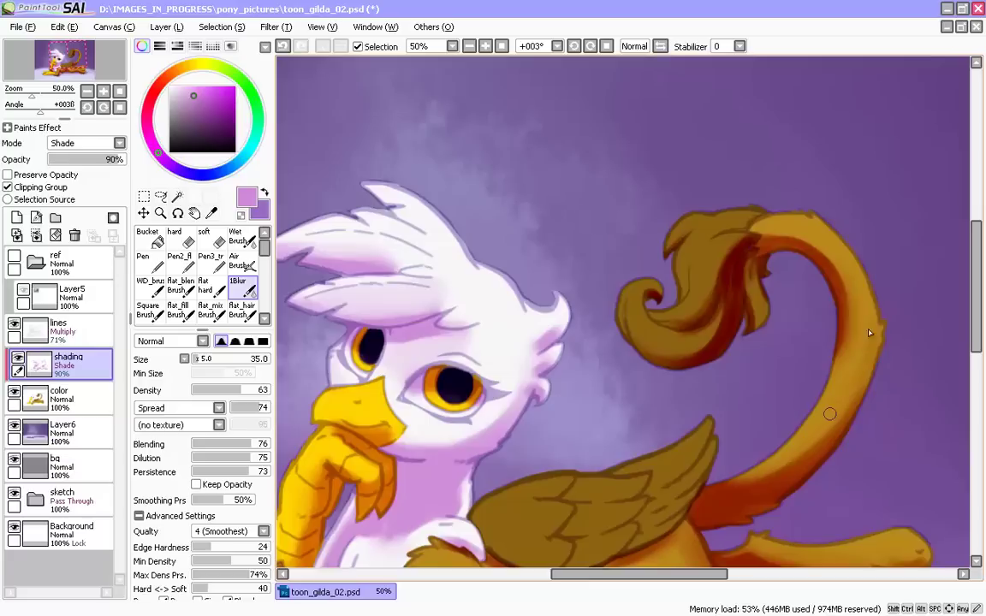
key(bracketright)
key(bracketright)
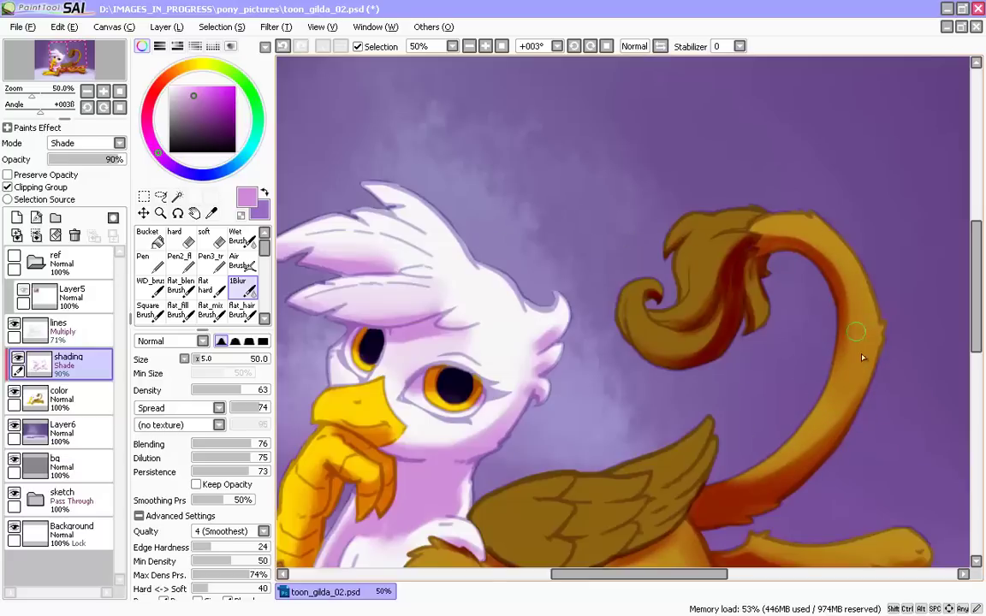
key(bracketleft)
- Refine the tuft's inner shadow with Pen3_tr at size 30 and blend it with 1Blur at size 40
key(n)
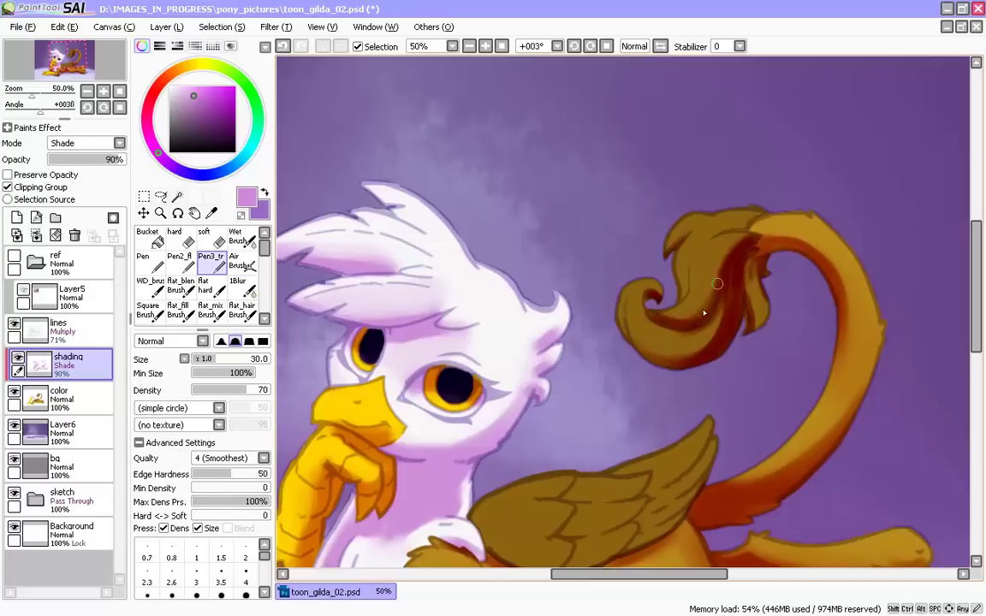
key(e)
key(c)
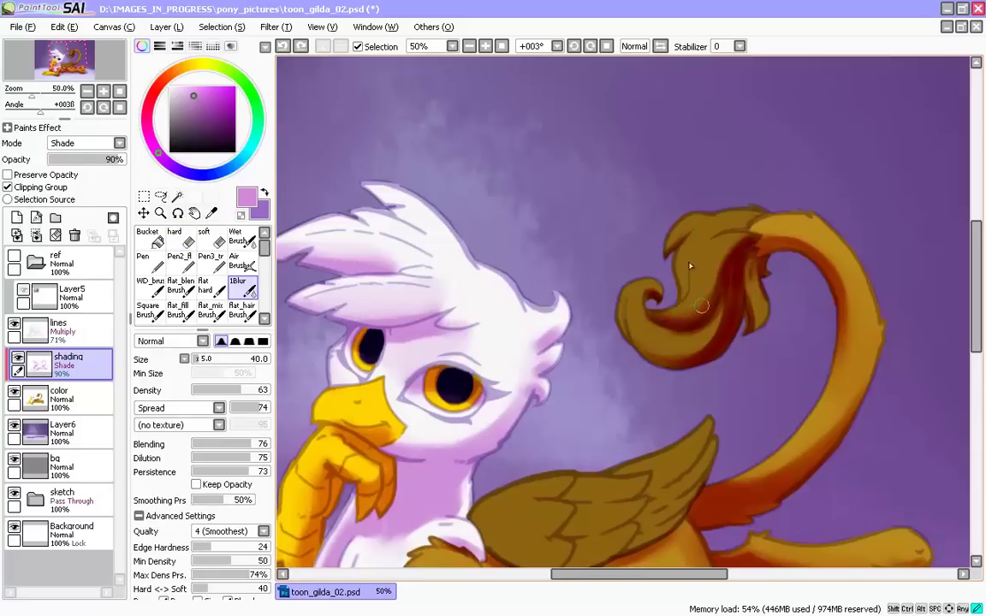
key(n)
key(b)
- Set 1Blur's Smoothing Prs to 100%, Edge Hardness to 100 and Hard <-> Soft to 200, undoing the test strokes on the tail
drag(541, 410, 609, 345)
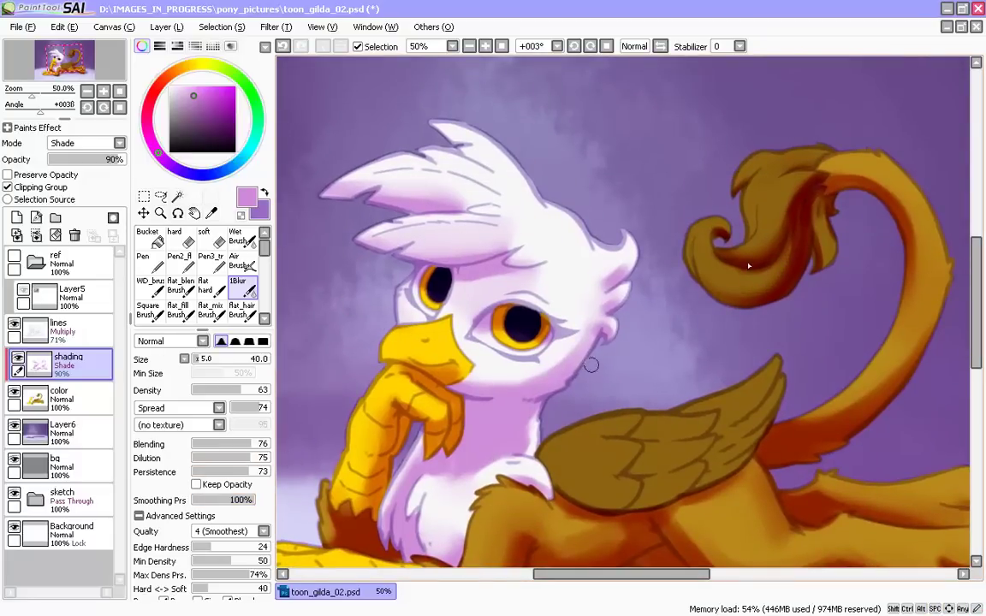
key(ctrl+z)
drag(867, 396, 886, 382)
key(ctrl+z)
drag(246, 549, 275, 548)
drag(862, 399, 886, 384)
drag(220, 590, 276, 589)
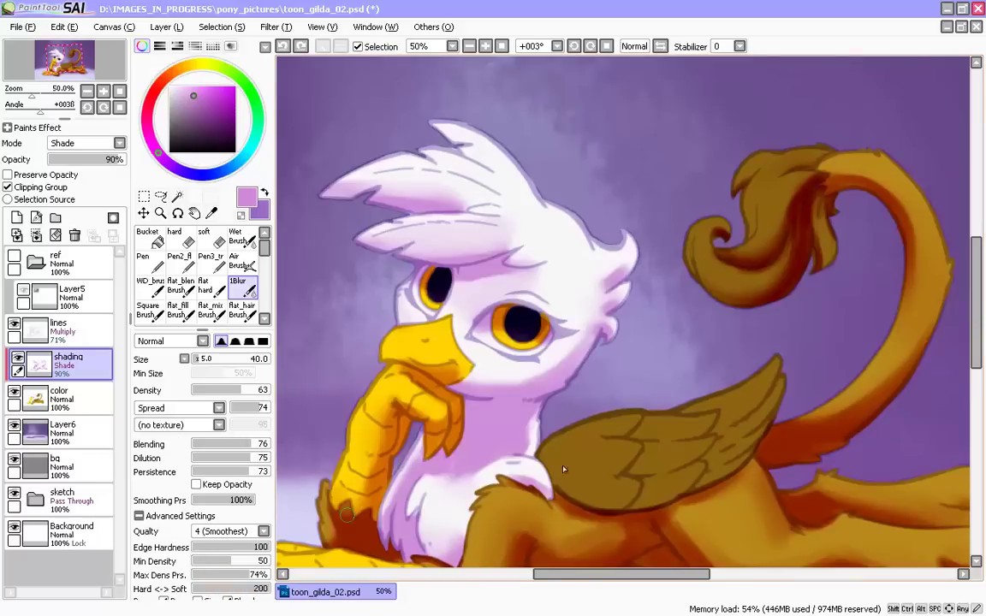
drag(854, 403, 869, 384)
key(ctrl+z)
- Set 1Blur's Spread to 0, its edge shape to the hardest option and density to 91, testing it on the tail shadow
drag(235, 411, 227, 410)
drag(869, 395, 901, 360)
key(ctrl+z)
click(264, 342)
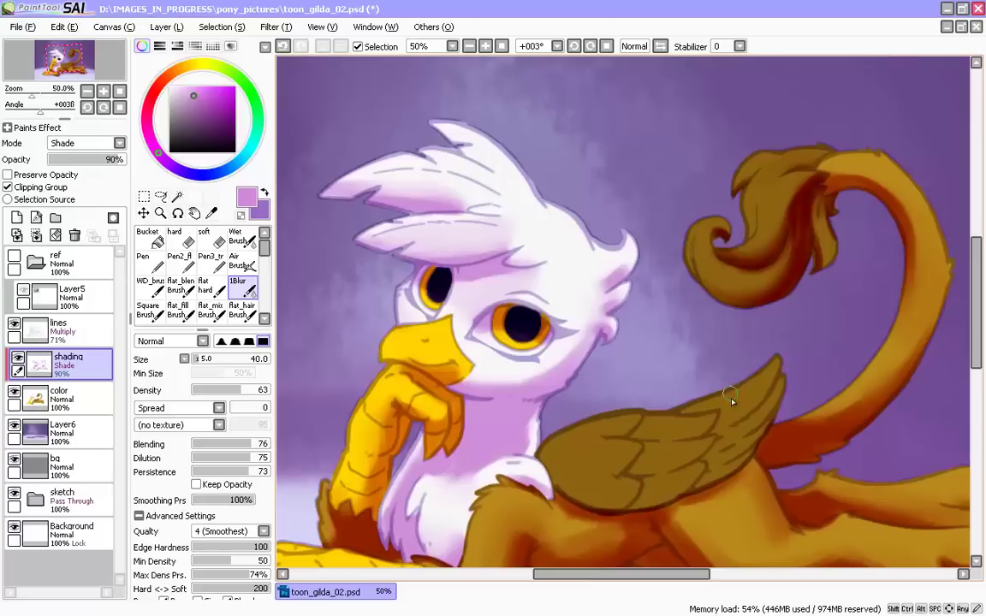
drag(249, 390, 289, 398)
key(bracketleft)
drag(857, 400, 872, 385)
key(bracketright)
- Paint a shadow along the wing's lower edge from the shoulder toward the feather tips with Pen3_tr
drag(478, 439, 463, 374)
drag(406, 456, 432, 381)
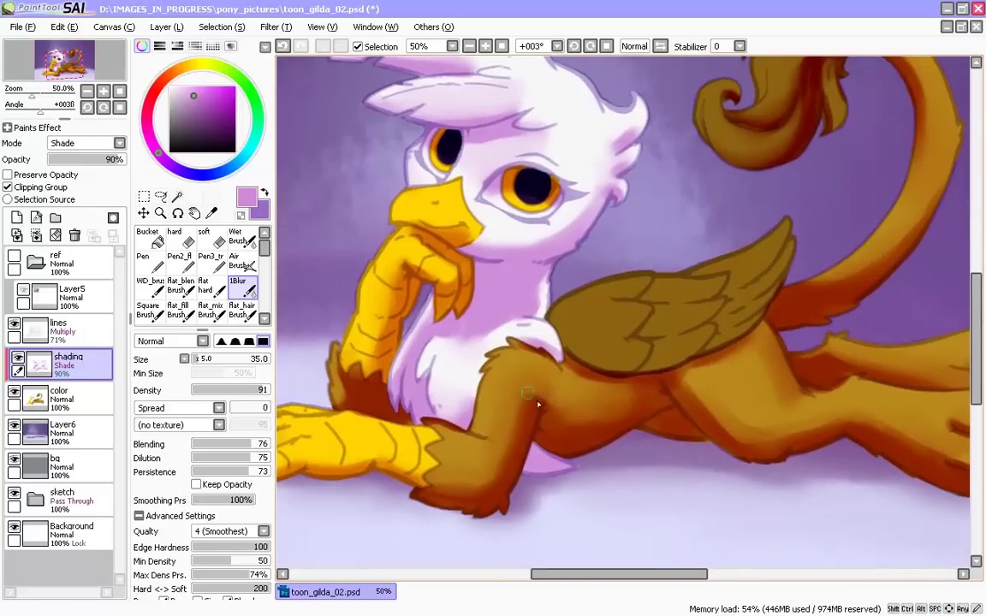
key(n)
mouse_move(574, 352)
mouse_down()
mouse_move(653, 370)
mouse_move(644, 358)
mouse_move(696, 353)
mouse_move(728, 328)
mouse_up()
drag(653, 370, 775, 312)
- Paint finer shadows between the wing feathers and near their tips with Pen3_tr at sizes 25 and 20
key(bracketleft)
key(bracketleft)
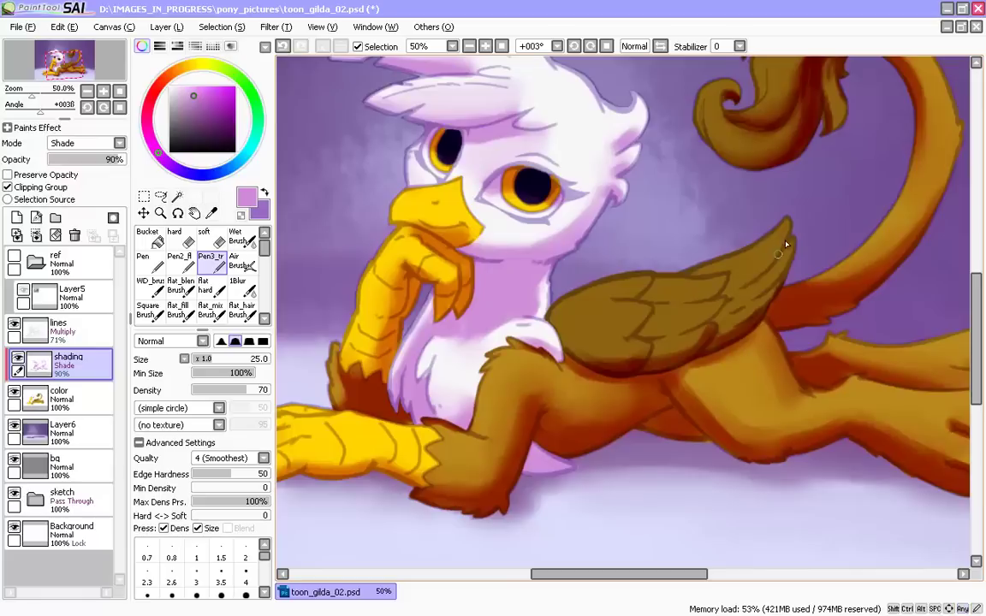
drag(794, 244, 775, 281)
key(bracketleft)
key(bracketright)
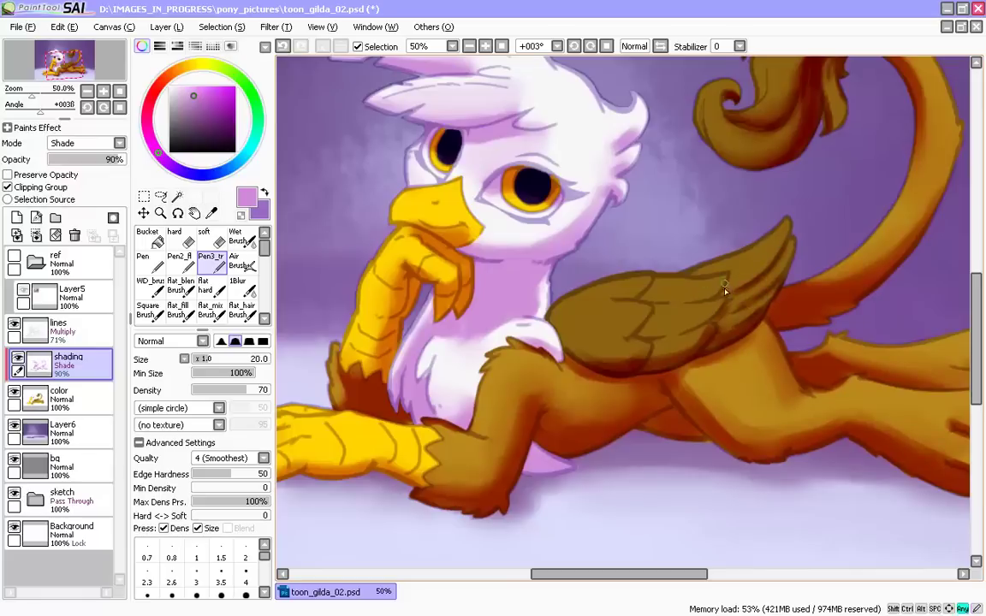
key(bracketleft)
mouse_move(649, 338)
mouse_down()
mouse_move(711, 323)
mouse_move(577, 331)
mouse_up()
- Deepen the wing's underside shadow and the dark areas between its feathers with Pen3_tr at size 40
key(bracketright)
key(bracketright)
key(Page_Down)
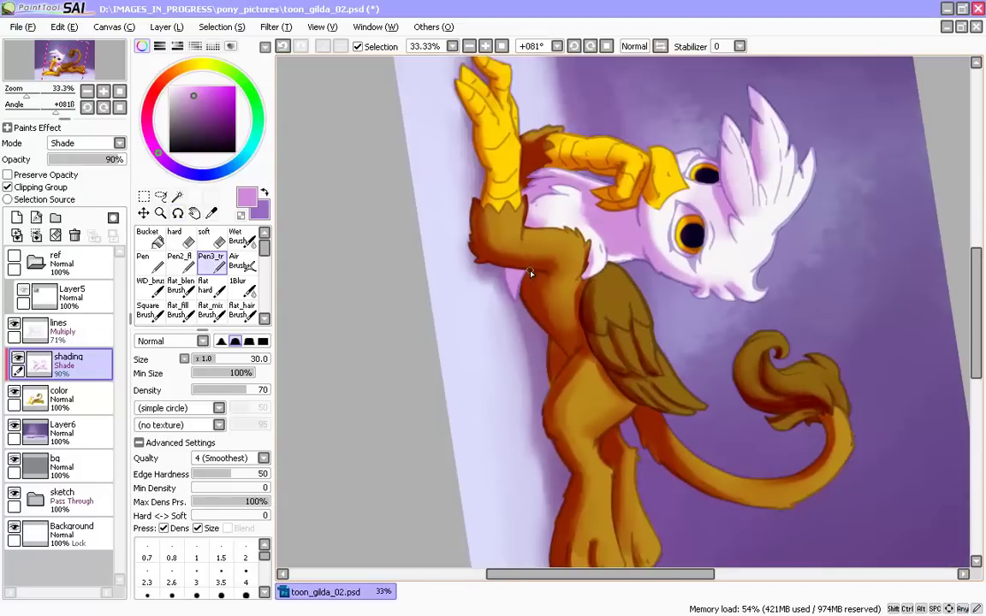
key(bracketright)
key(bracketright)
mouse_move(589, 286)
mouse_down()
mouse_move(595, 346)
mouse_move(637, 379)
mouse_up()
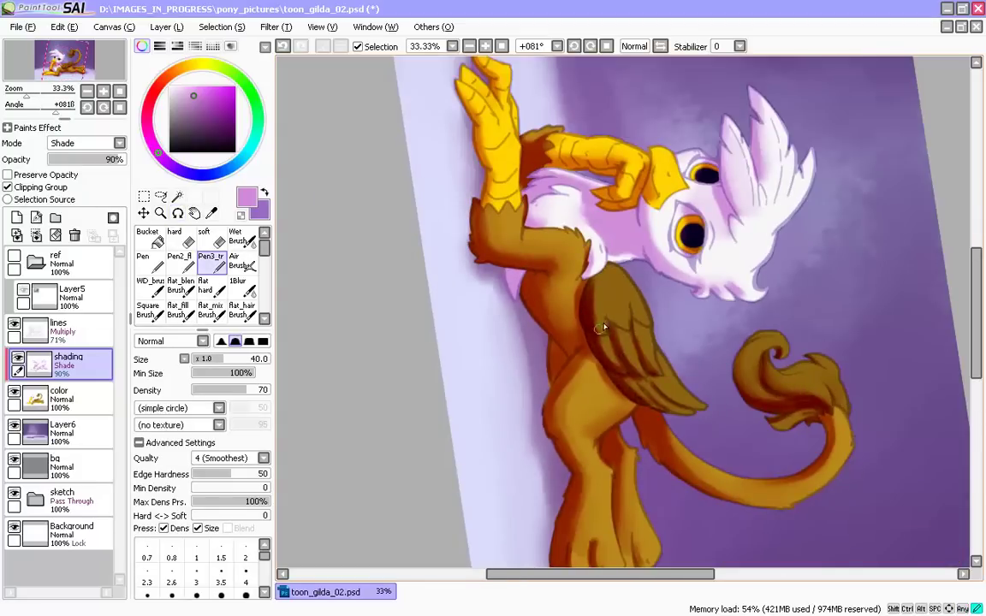
drag(599, 323, 627, 331)
drag(654, 387, 683, 408)
- Build up the broad shadows on the wing and body with Pen3_tr at sizes 120 and 80
drag(613, 240, 439, 297)
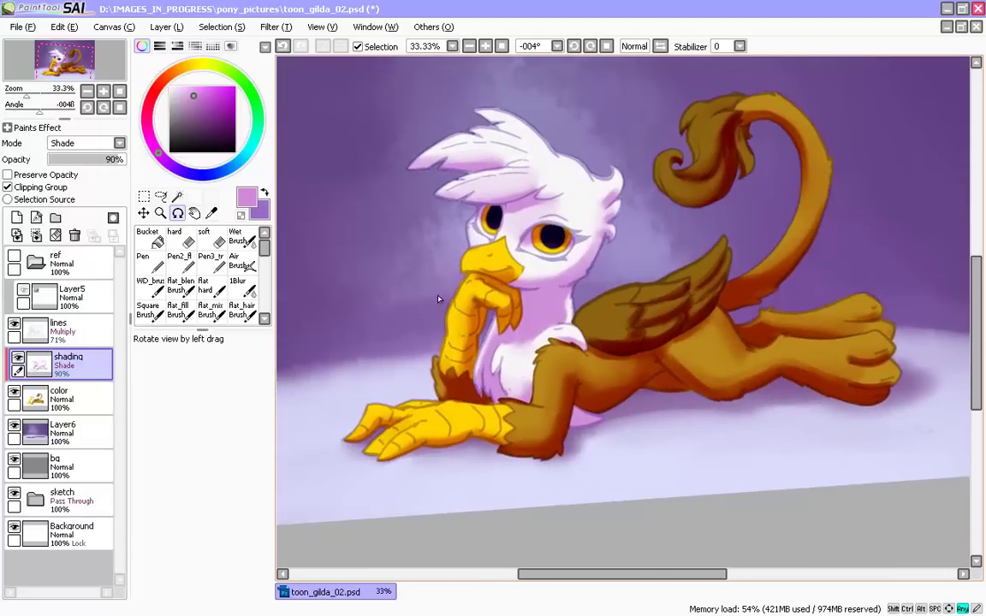
key(bracketright)
key(bracketright)
key(e)
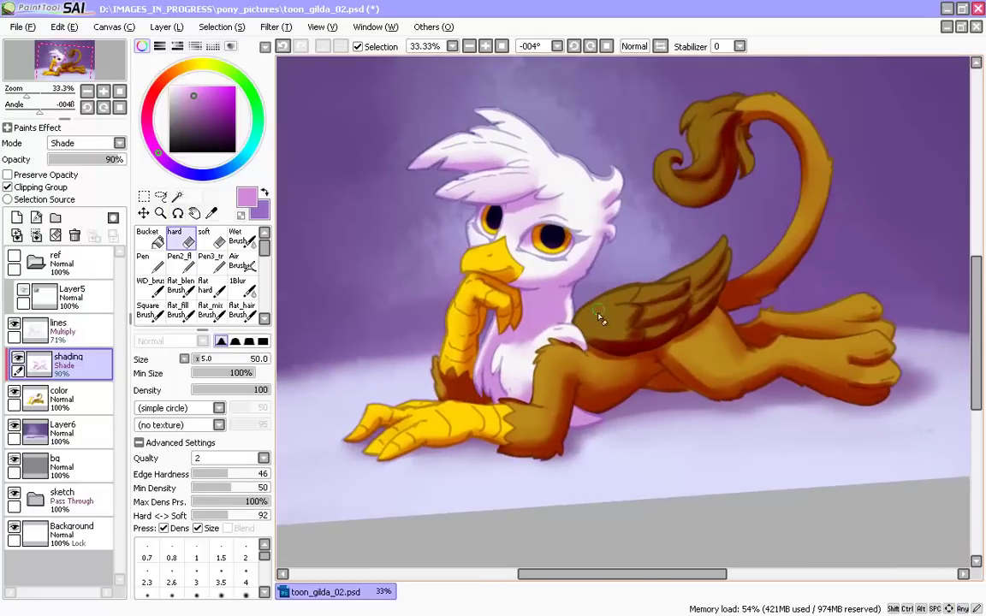
key(e)
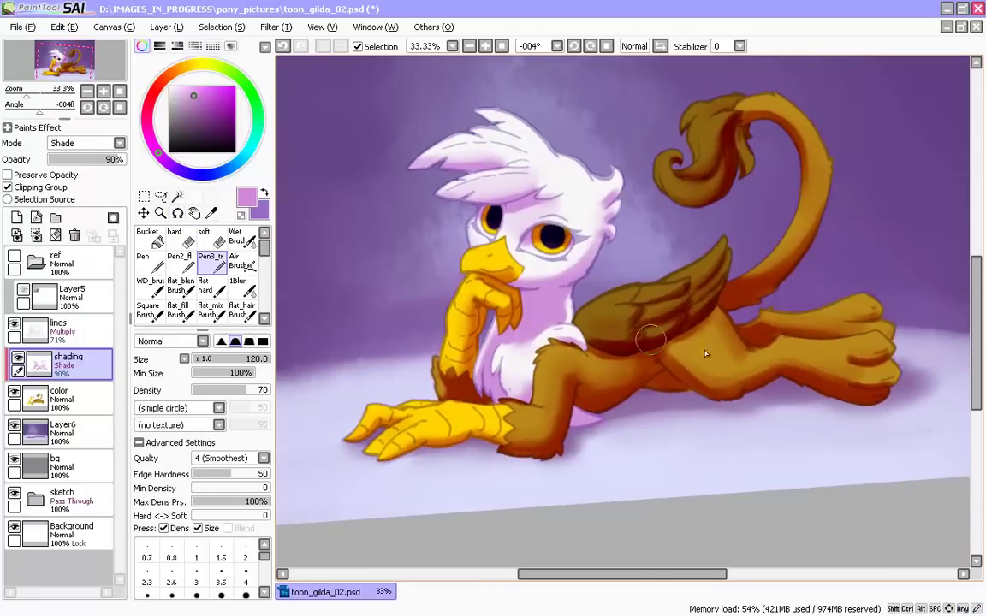
key(bracketleft)
key(bracketleft)
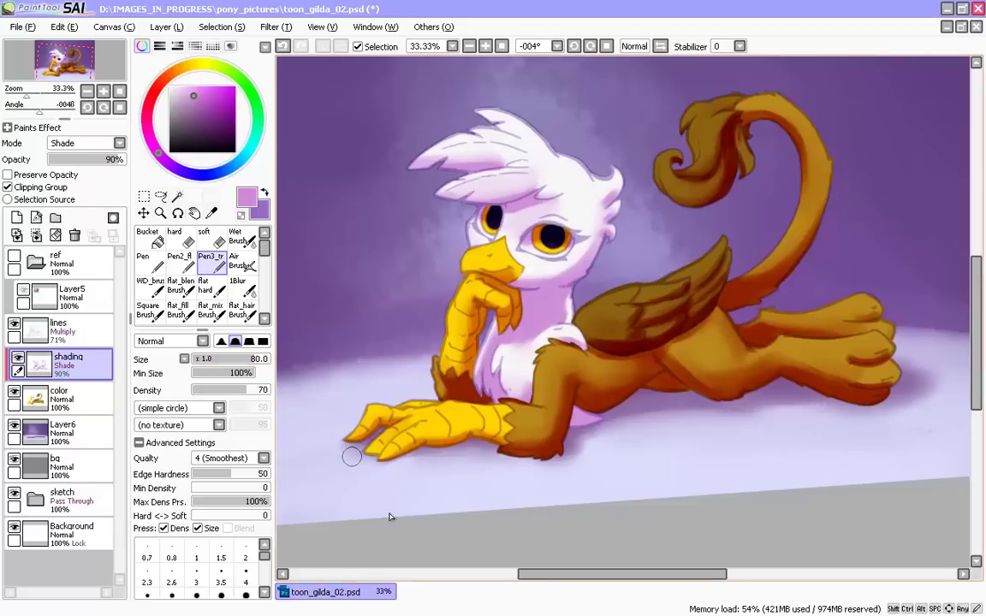
- Clean up the chest shadow with the hard eraser at size 50 and soften it with 1Blur at density 48 and size 60
key(Home)
key(e)
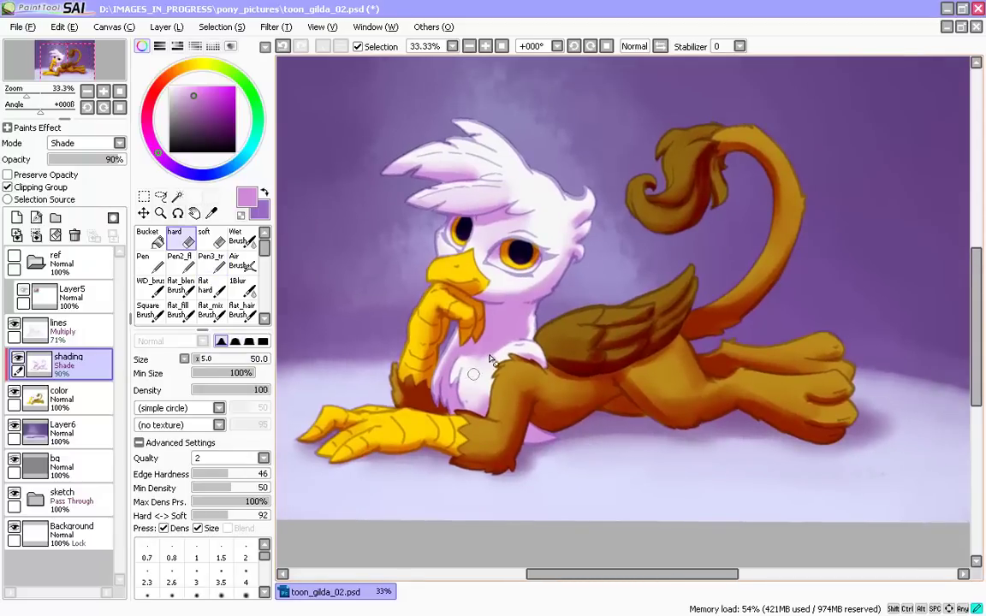
mouse_move(493, 353)
mouse_down()
mouse_move(475, 369)
mouse_move(495, 352)
mouse_up()
key(b)
key(ctrl+z)
click(230, 391)
key(bracketright)
drag(466, 394, 479, 402)
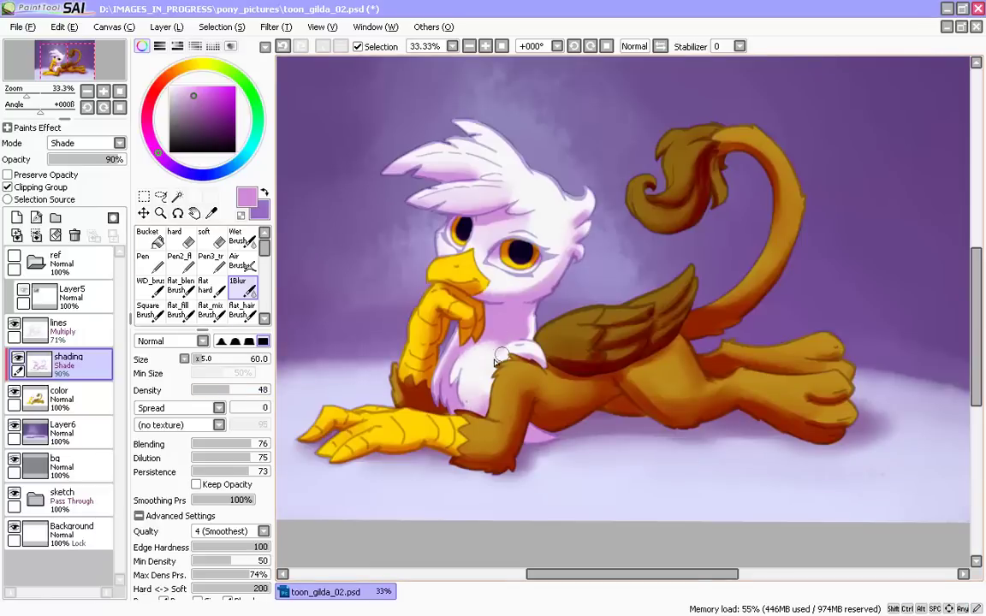
- Darken the elbow of the resting foreleg with Pen3_tr at size 60 and undo the last stroke
drag(351, 365, 361, 353)
key(n)
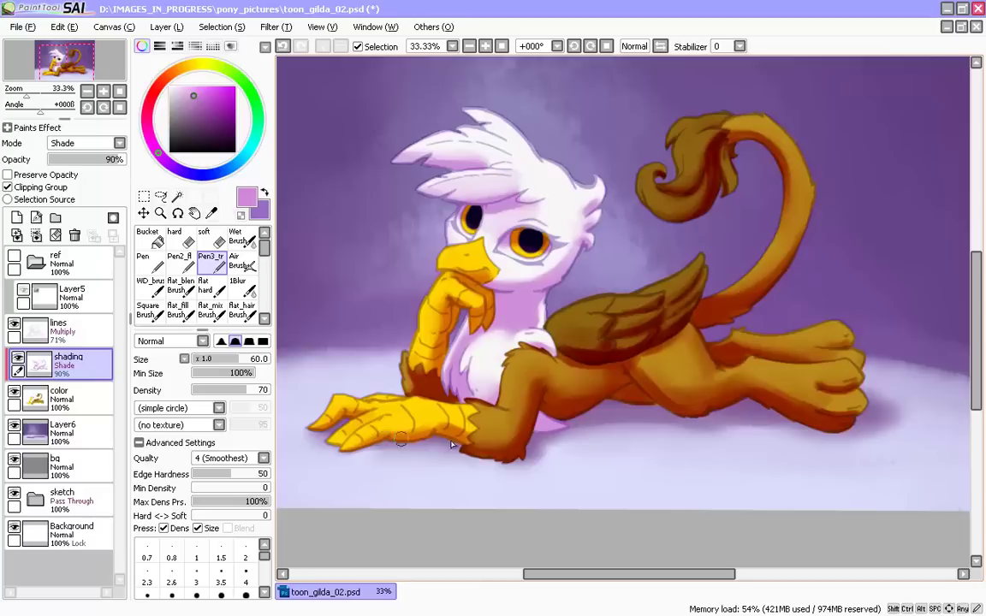
drag(450, 427, 499, 450)
key(ctrl+z)
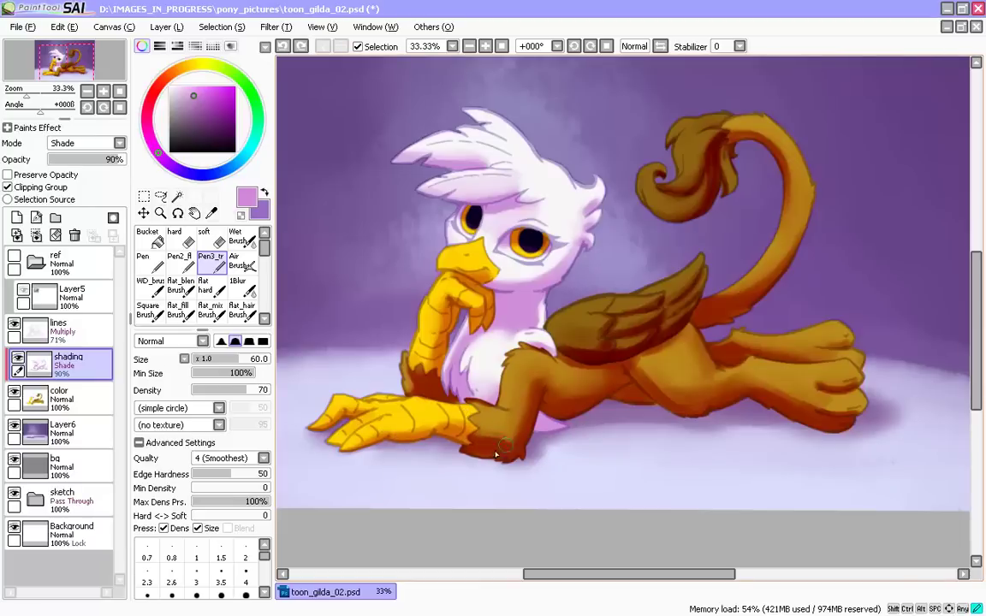
- Darken the resting foreleg's elbow and shade its claws with Pen3_tr at sizes 60 and 40
drag(496, 452, 476, 453)
key([)
key([)
mouse_move(333, 445)
mouse_down()
mouse_move(340, 442)
mouse_move(317, 430)
mouse_up()
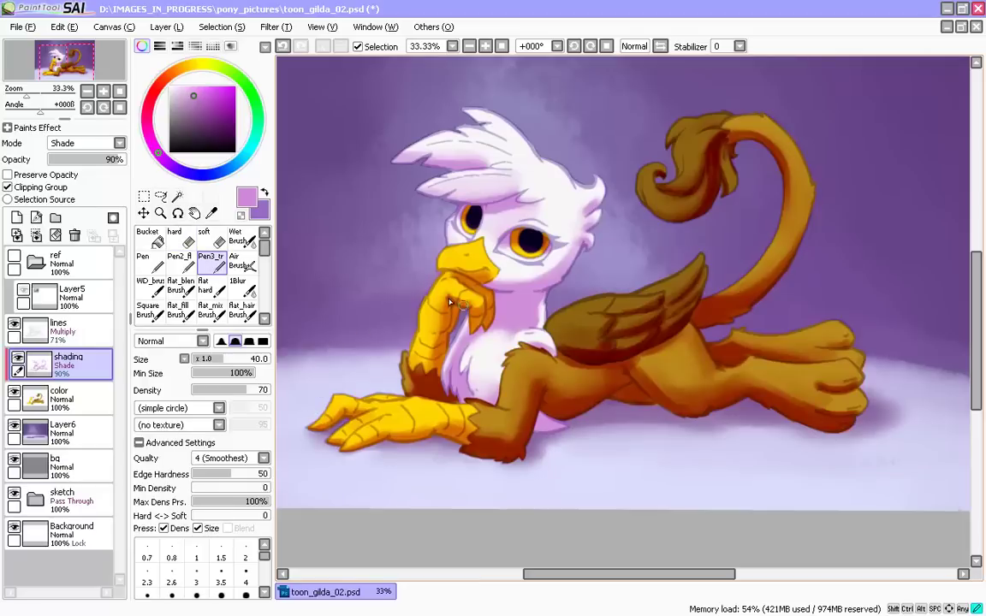
key(bracketleft)
scroll(482, 328, up, 2)
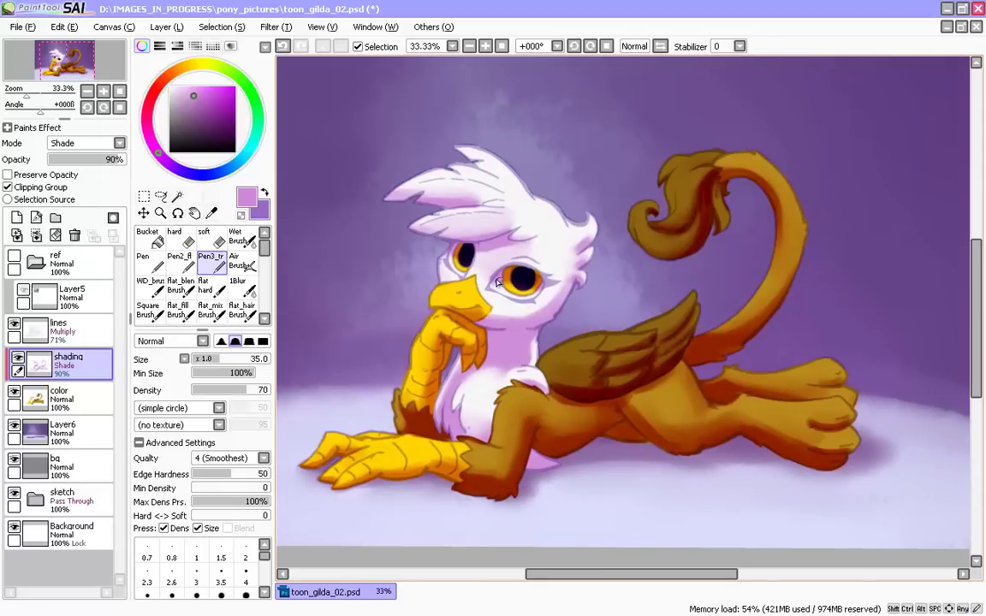
- Undo the last stroke and clean up the shading on the lower crest feathers with the hard eraser
key(e)
key(ctrl+z)
mouse_move(460, 215)
mouse_down()
mouse_move(515, 219)
mouse_move(414, 229)
mouse_up()
key(b)
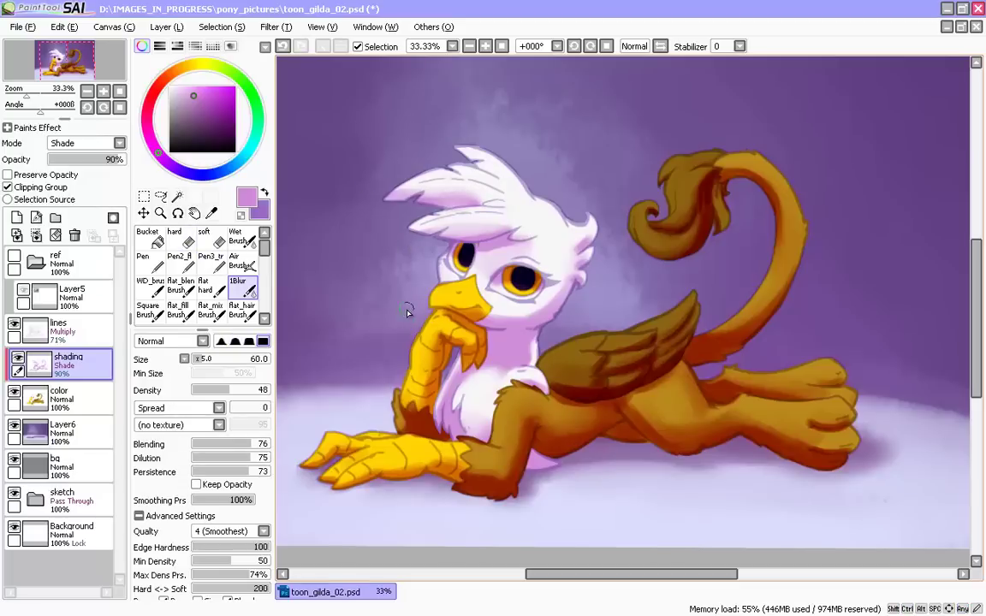
drag(421, 407, 397, 426)
- Build up the head and face shading with Pen3_tr, varying the brush size between 35 and 70
key(n)
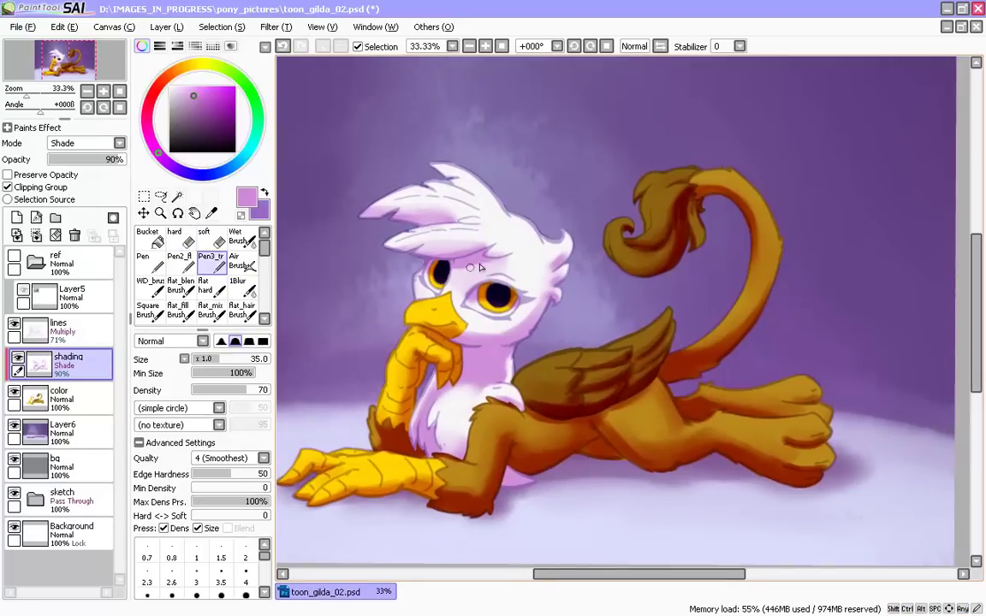
key(bracketright)
key(bracketright)
key(bracketright)
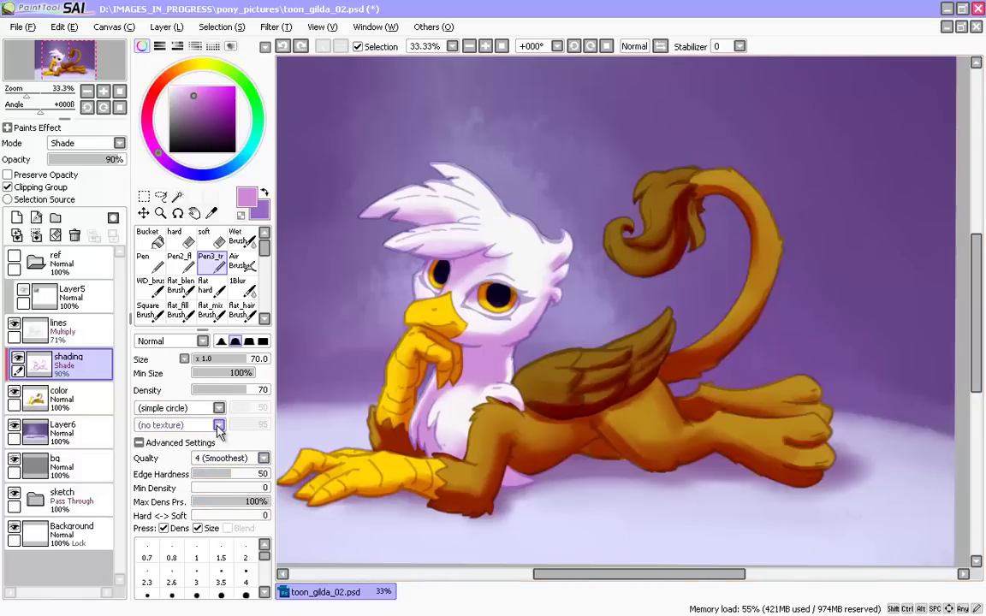
key(bracketleft)
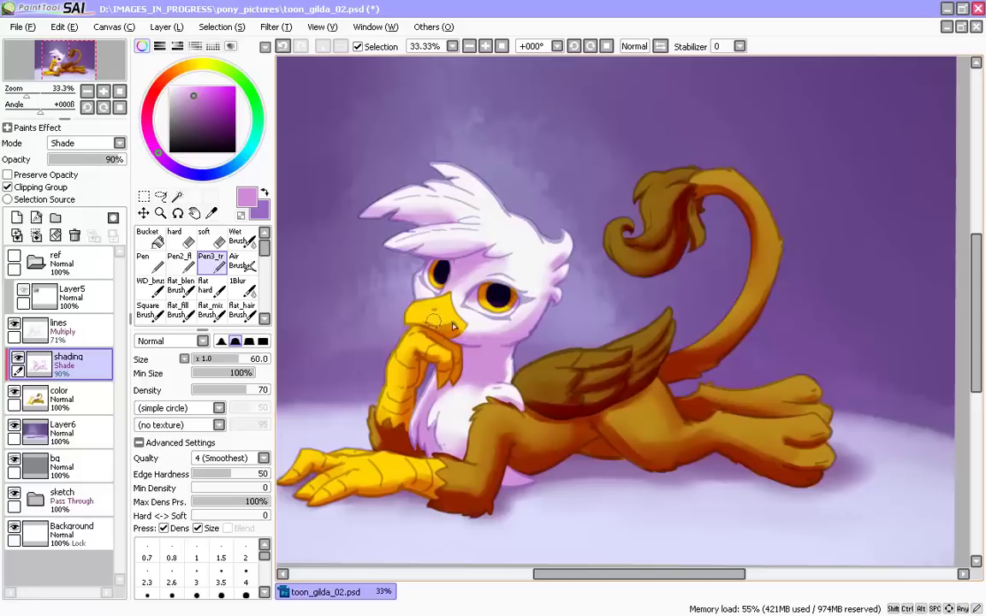
key(bracketleft)
key(bracketleft)
- Soften the shadow along the tail's inner curve with 1Blur at size 60 and undo the last stroke
key(e)
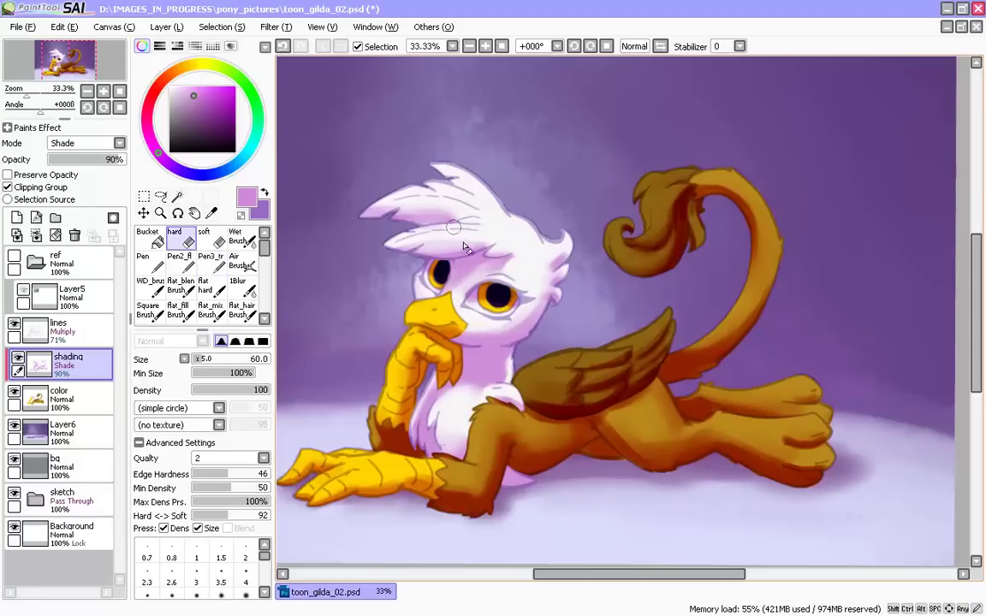
key(c)
mouse_move(698, 318)
mouse_down()
mouse_move(712, 329)
mouse_move(749, 277)
mouse_up()
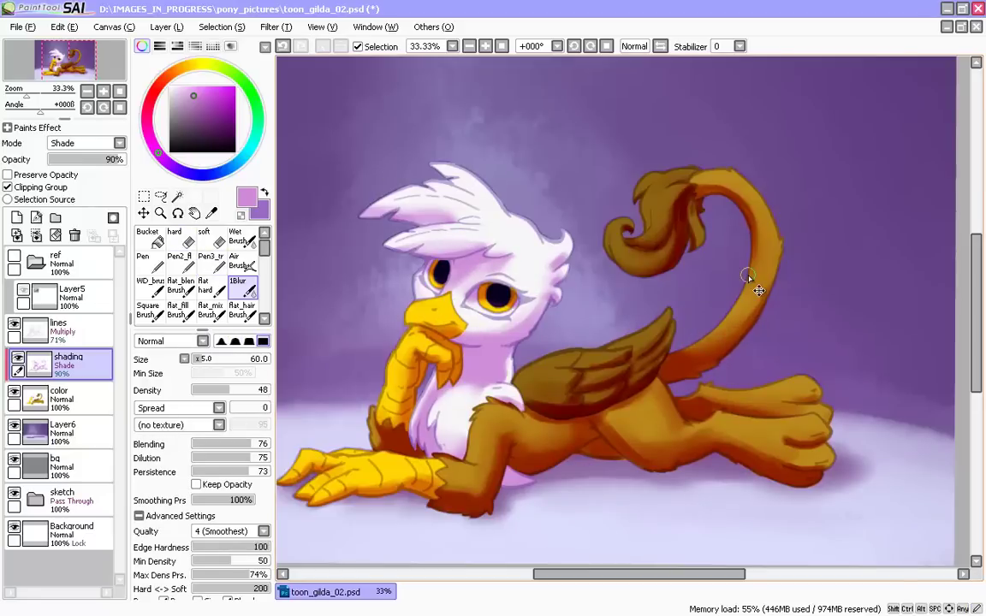
drag(589, 251, 631, 433)
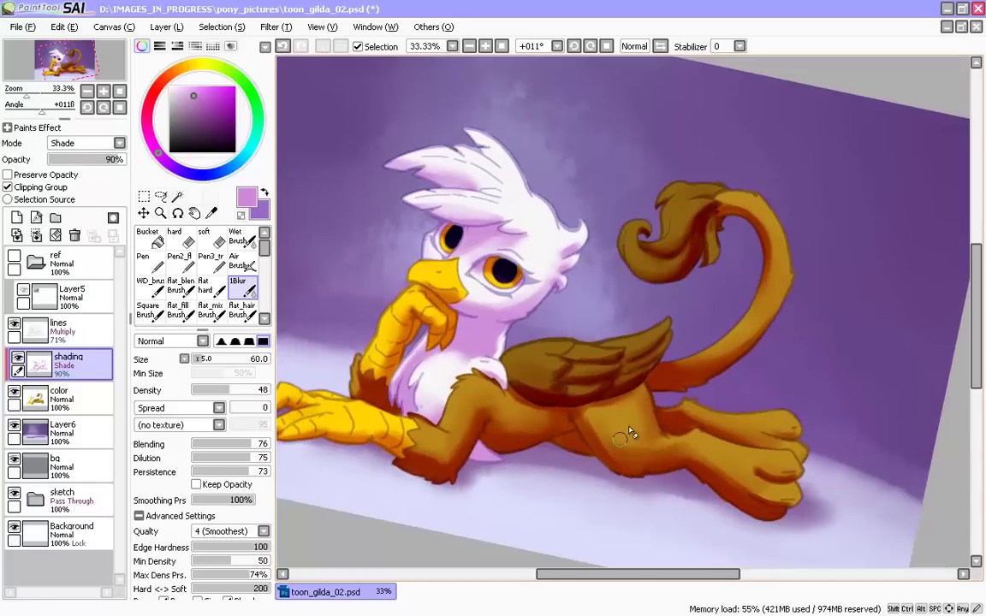
key(ctrl+z)
- Clean up the haunch shadow with the hard eraser at size 80 and soften its front edge with 1Blur
key(e)
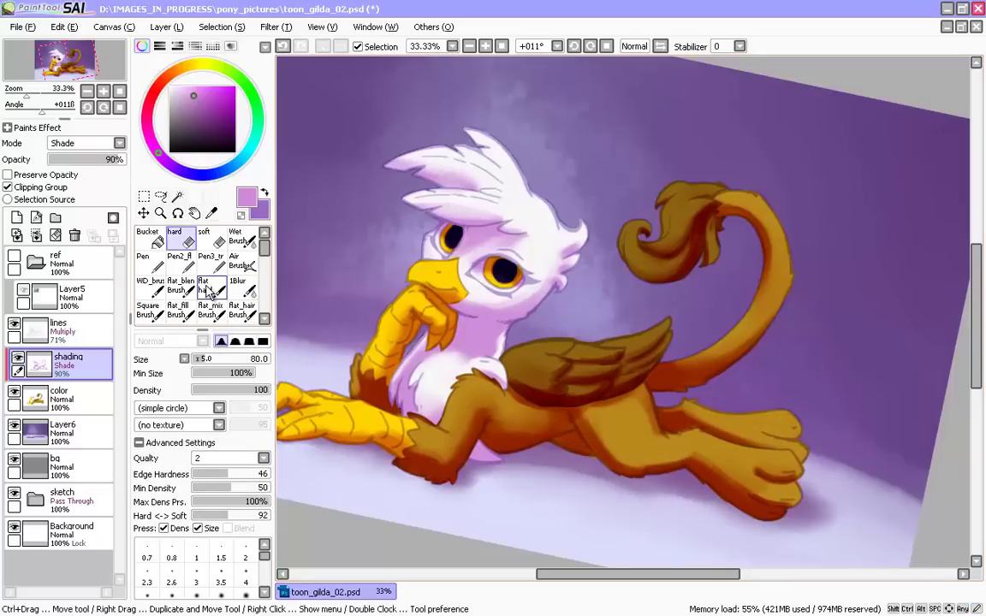
key(ctrl+a)
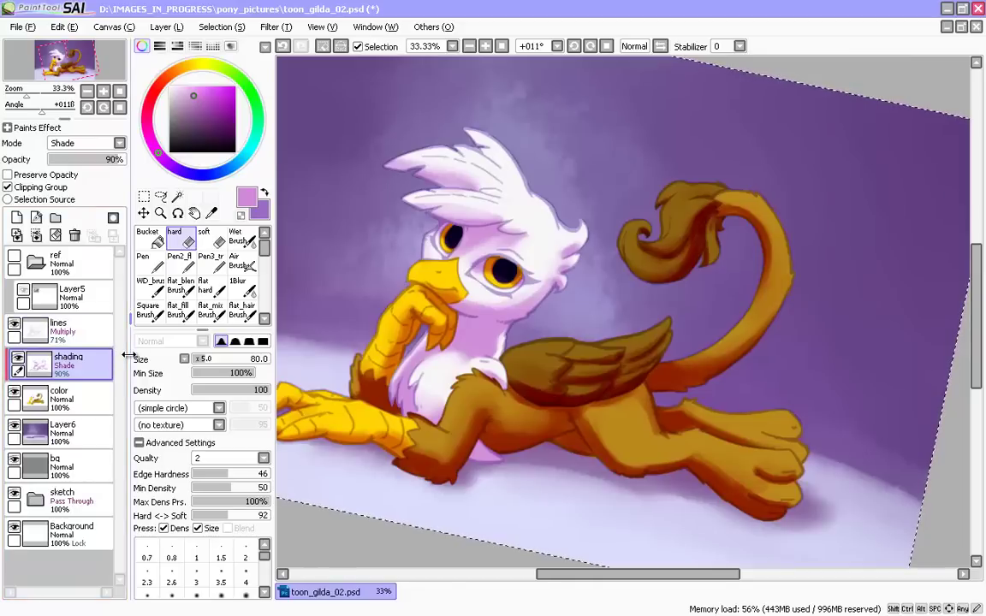
key(ctrl+d)
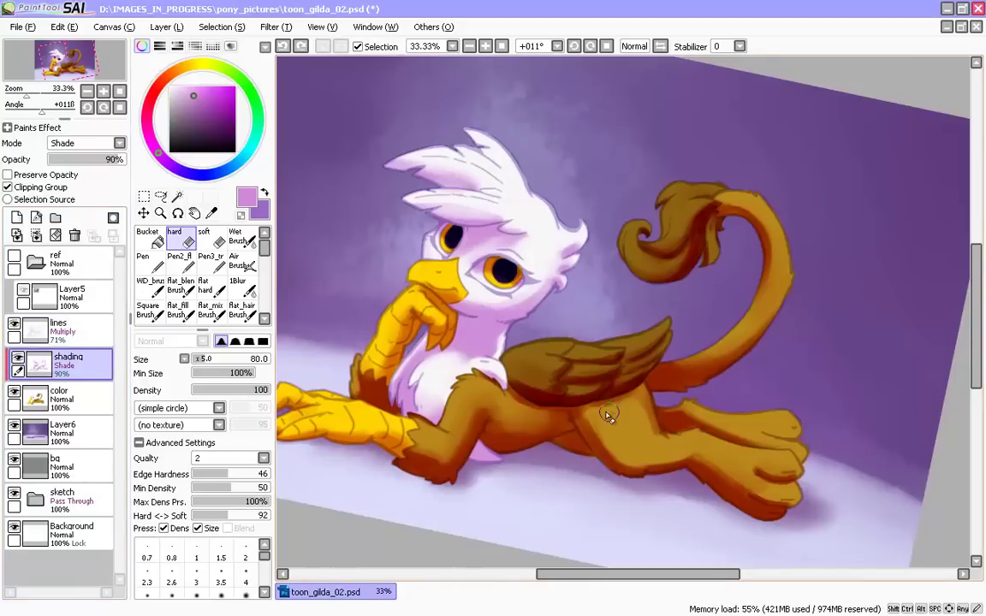
key(c)
drag(591, 416, 617, 460)
- Deepen the shadow under the haunch with Pen3_tr at size 40 and blend the area below the wing with 1Blur at size 50
key(n)
drag(684, 460, 629, 481)
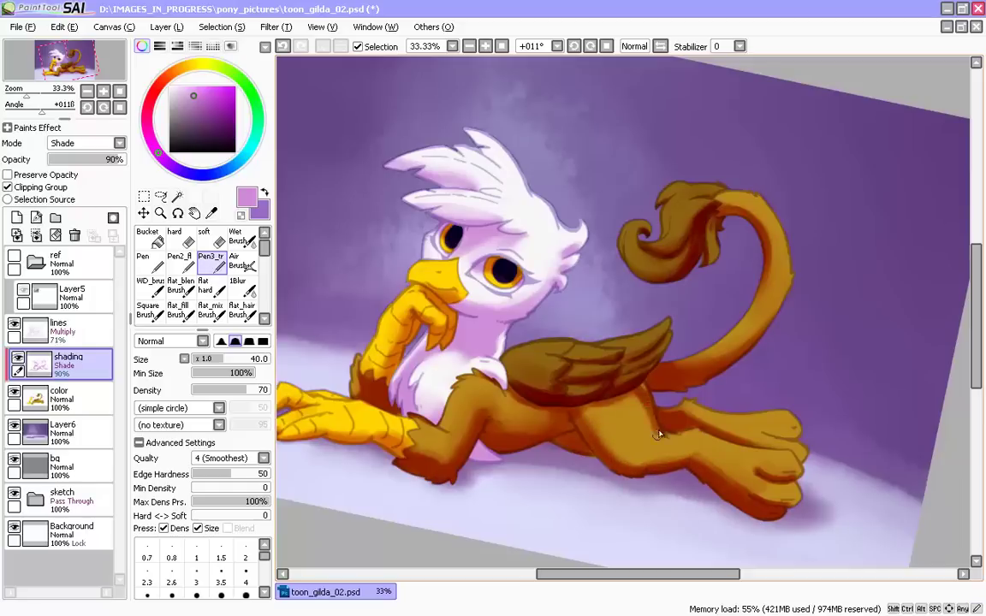
key(b)
drag(648, 400, 611, 412)
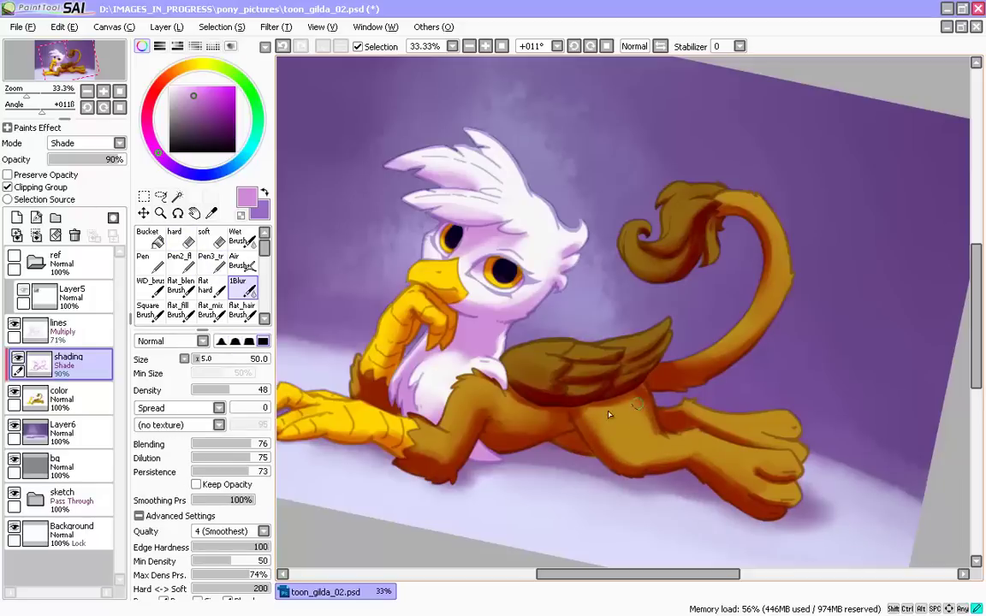
- Undo the last stroke, clean up the haunch's front edge with the hard eraser and undo the trial 1Blur stroke
key(alt+space)
mouse_move(546, 402)
mouse_down()
mouse_move(440, 357)
mouse_move(437, 345)
mouse_up()
key(e)
key(ctrl+z)
mouse_move(534, 384)
mouse_down()
mouse_move(521, 363)
mouse_move(545, 435)
mouse_up()
key(b)
key(space)
drag(398, 412, 413, 427)
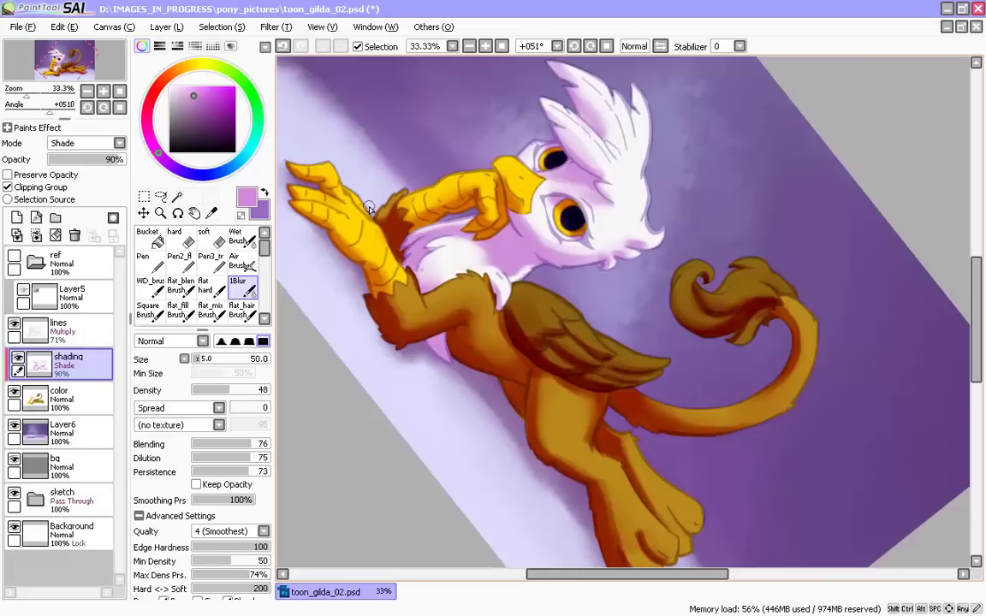
key(ctrl+z)
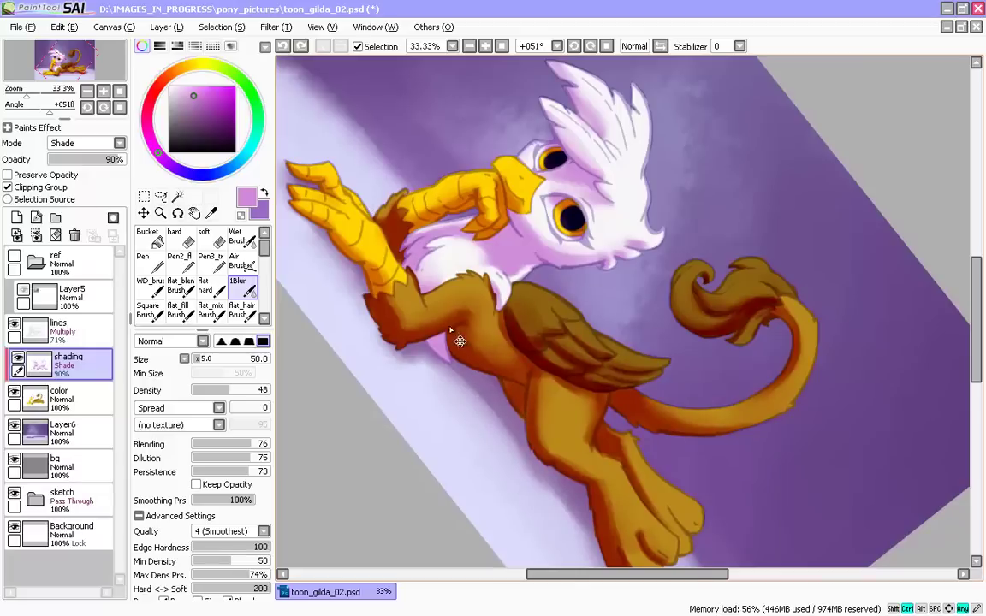
- Set 1Blur to density 100, edge hardness 51, max density pressure 51% and hard-soft 98, testing it on the tail base and undoing the stroke
drag(246, 390, 273, 392)
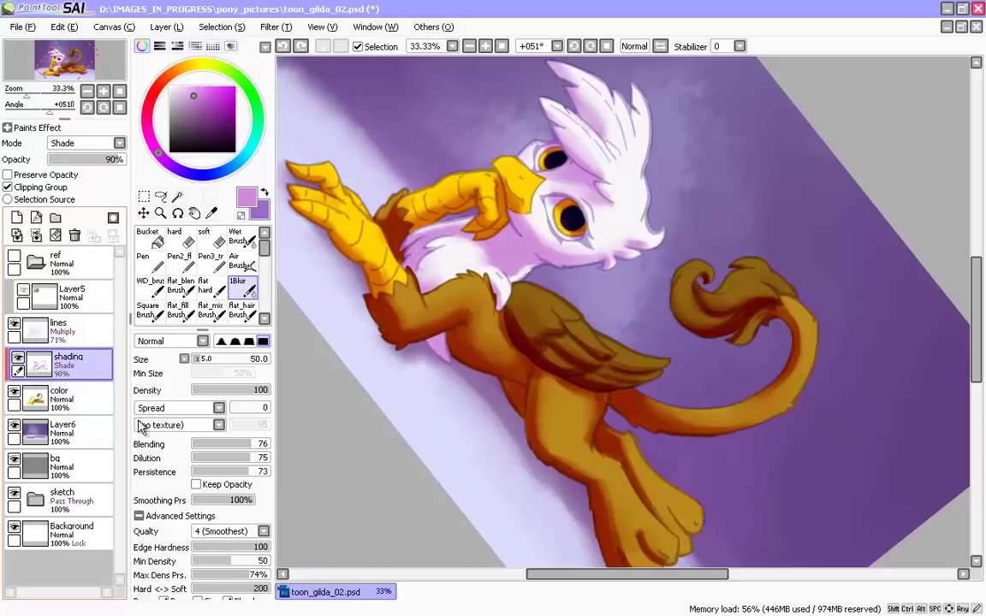
click(229, 589)
click(231, 574)
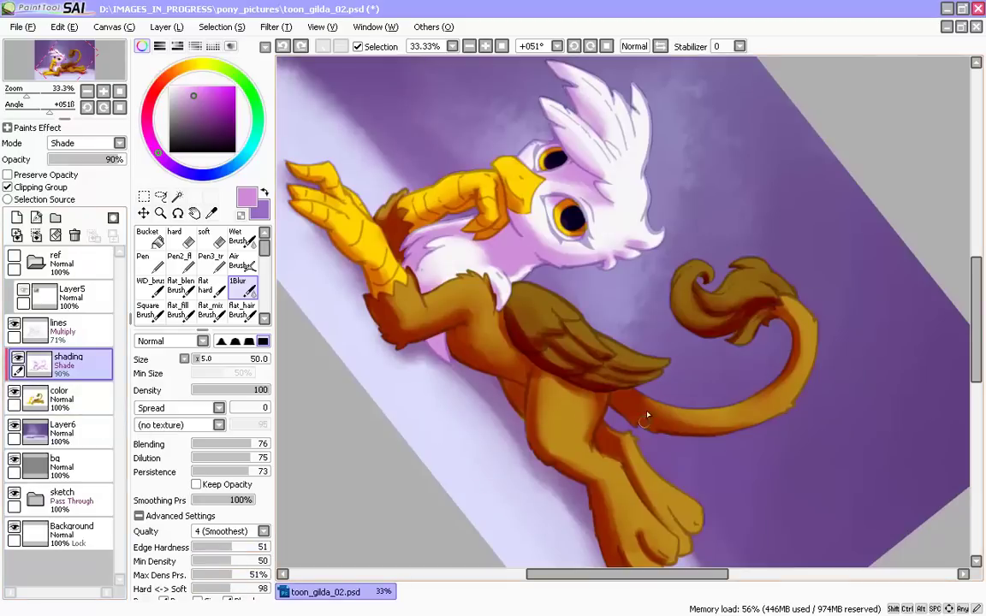
mouse_move(644, 422)
mouse_down()
mouse_move(768, 335)
mouse_move(738, 421)
mouse_move(663, 416)
mouse_up()
key(ctrl+z)
- Set 1Blur's spread to 42 and its blending, dilution and persistence to 100
click(246, 408)
click(229, 445)
click(231, 458)
click(230, 472)
drag(232, 458, 273, 459)
mouse_move(261, 444)
mouse_down()
mouse_move(278, 446)
mouse_move(274, 473)
mouse_up()
- Soften the shading along the tail with 1Blur at size 50, reset the canvas rotation and undo the last two strokes
drag(667, 414, 744, 428)
key(])
key(])
key(])
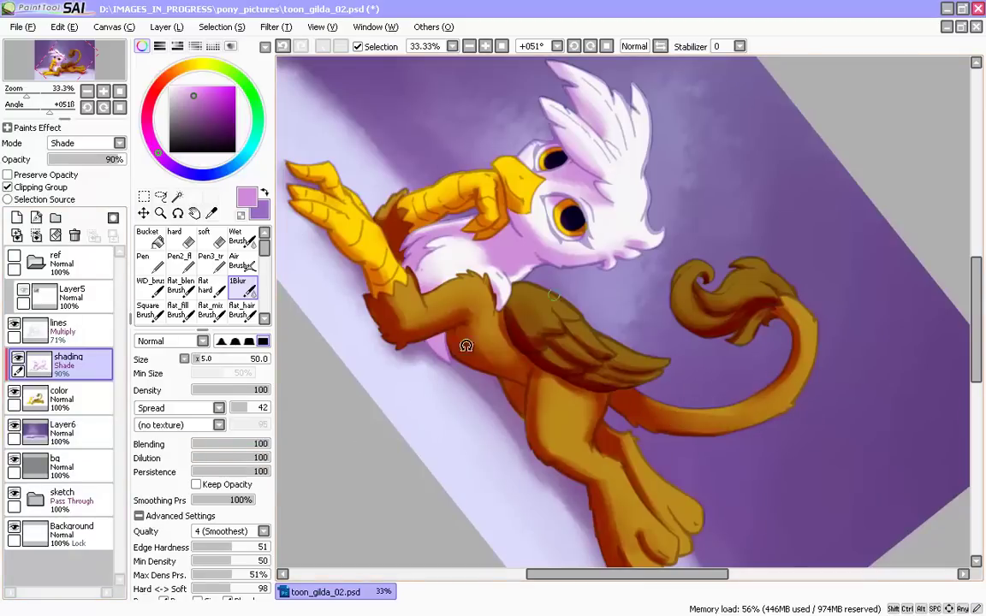
key(Home)
drag(726, 344, 747, 340)
drag(750, 185, 783, 250)
key(ctrl+z)
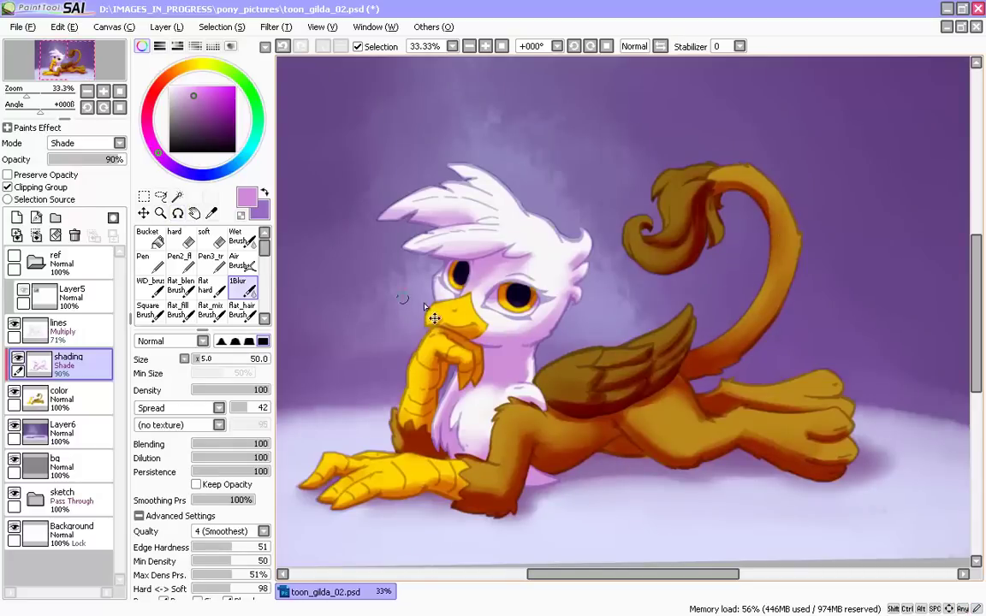
key(ctrl+z)
- Set 1Blur's spread to 50, max density pressure to 74% and hard-soft to 66
click(250, 410)
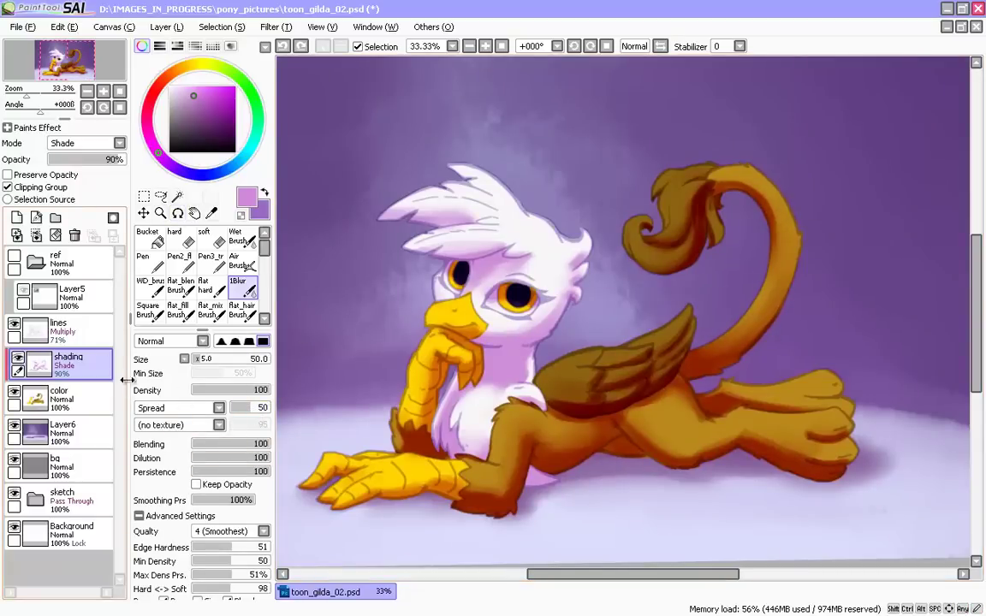
click(249, 576)
click(218, 589)
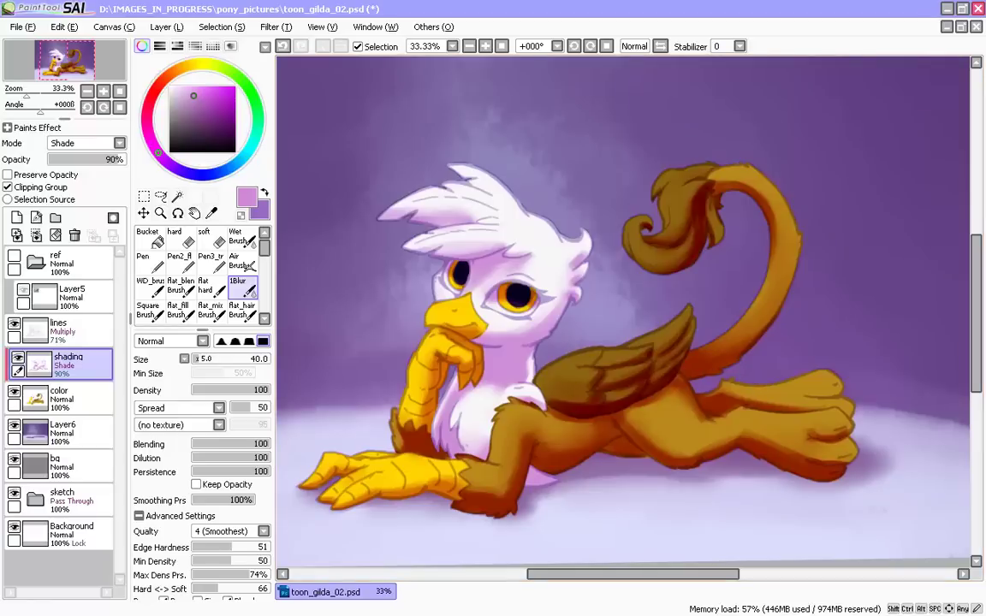
key(alt+Tab)
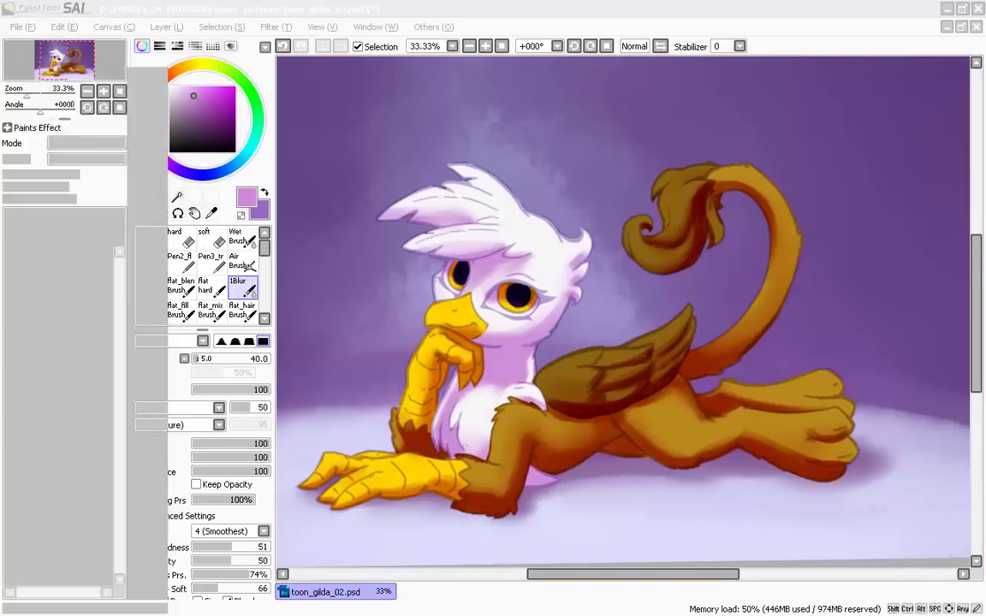
click(824, 158)
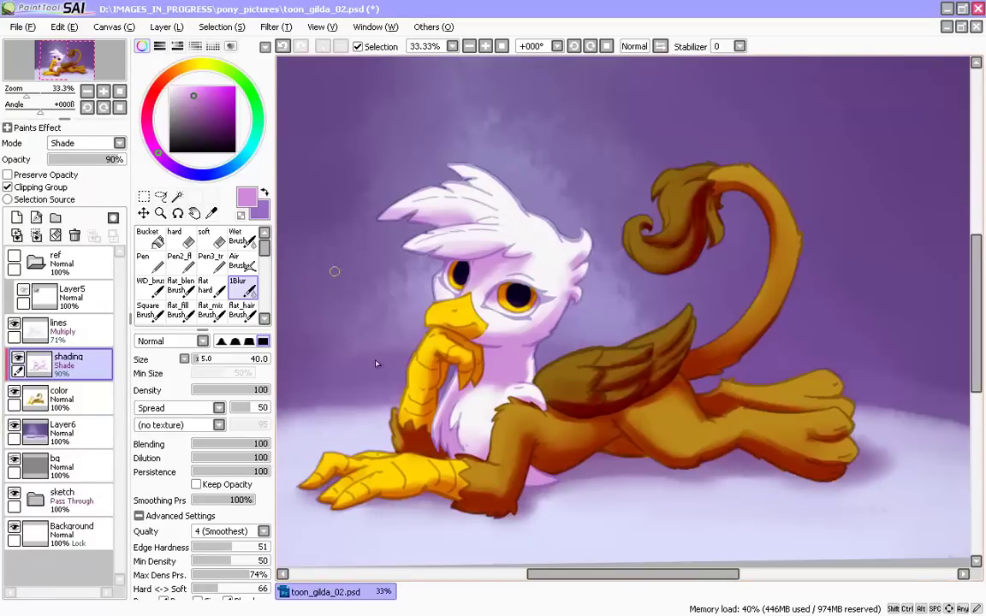
drag(287, 438, 368, 361)
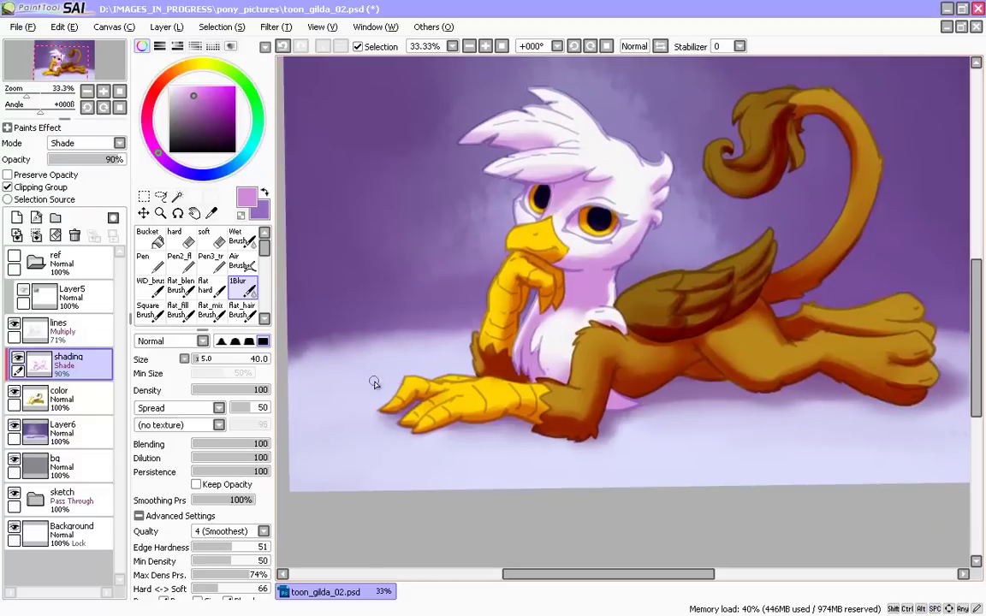
- Try a shading stroke on the griffon's chest with the Pen3_tr brush, undoing it and switching to the 1Blur brush
key(Page_Up)
drag(411, 487, 434, 467)
key(n)
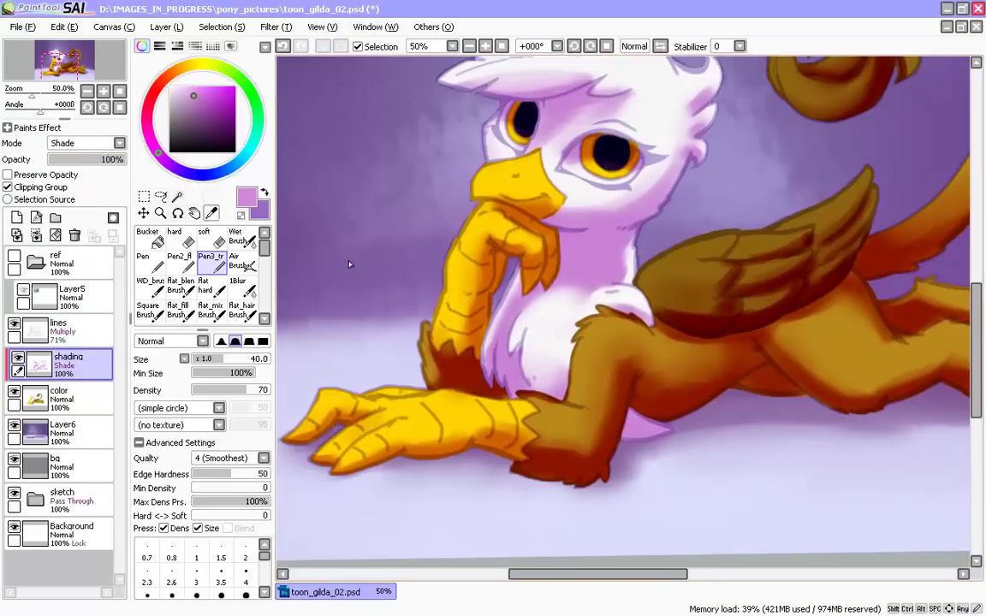
scroll(347, 266, up, 2)
key(bracketleft)
key(bracketleft)
key(bracketleft)
key(ctrl+z)
mouse_move(579, 362)
mouse_down()
mouse_move(572, 387)
mouse_move(593, 346)
mouse_up()
key(b)
key(ctrl+z)
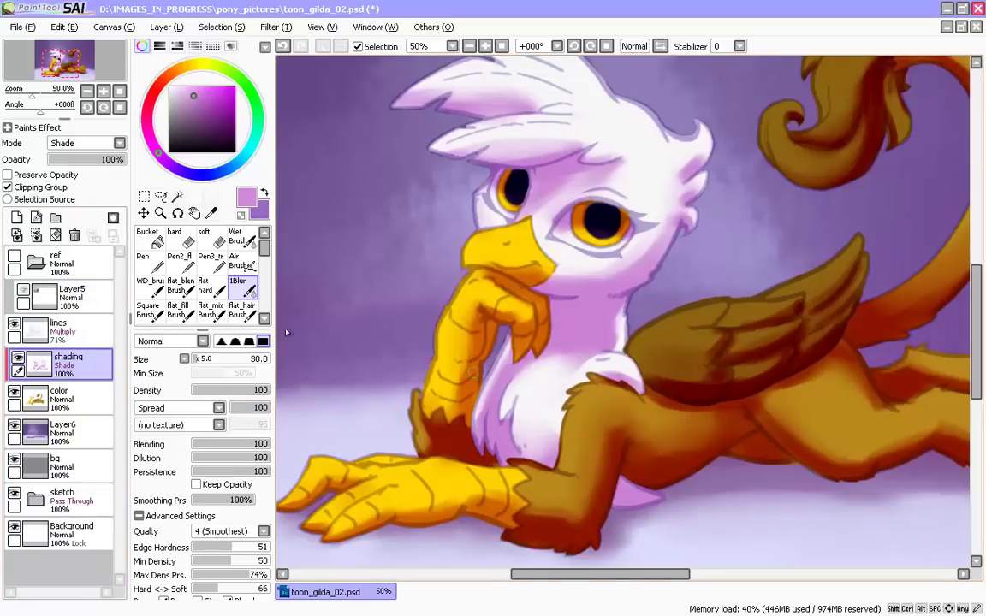
- Set the 1Blur brush's spread to 100 and its blending, dilution and persistence to 0, and try it on the chest
click(267, 409)
drag(202, 447, 179, 441)
mouse_move(202, 472)
mouse_down()
mouse_move(158, 471)
mouse_move(182, 458)
mouse_up()
drag(583, 360, 541, 433)
key(ctrl+z)
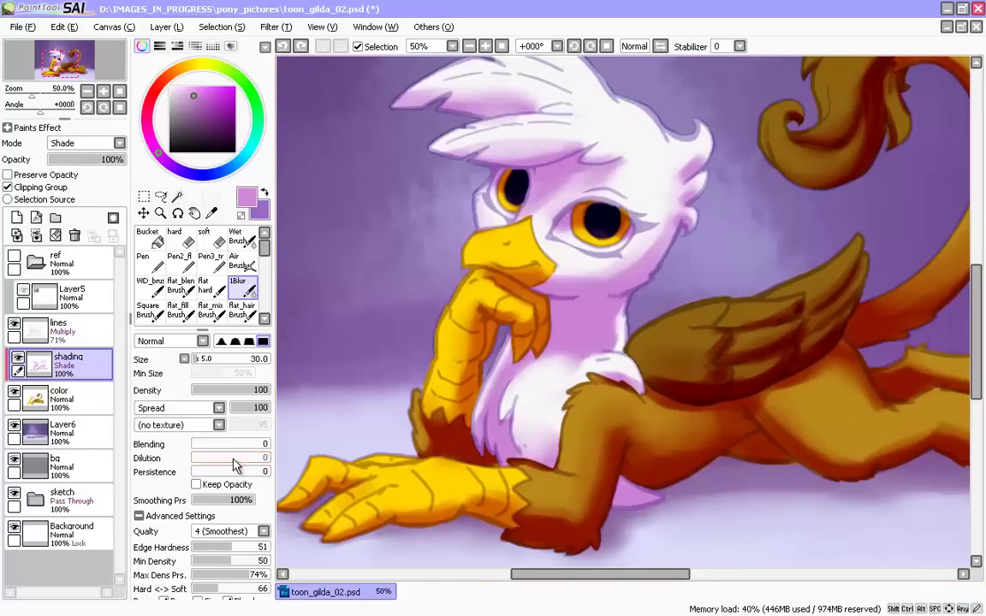
- Set the blur brush's dilution to 5, making and undoing trial strokes across the chest
drag(234, 460, 231, 459)
drag(566, 366, 509, 377)
key(ctrl+z)
click(214, 458)
drag(202, 458, 181, 458)
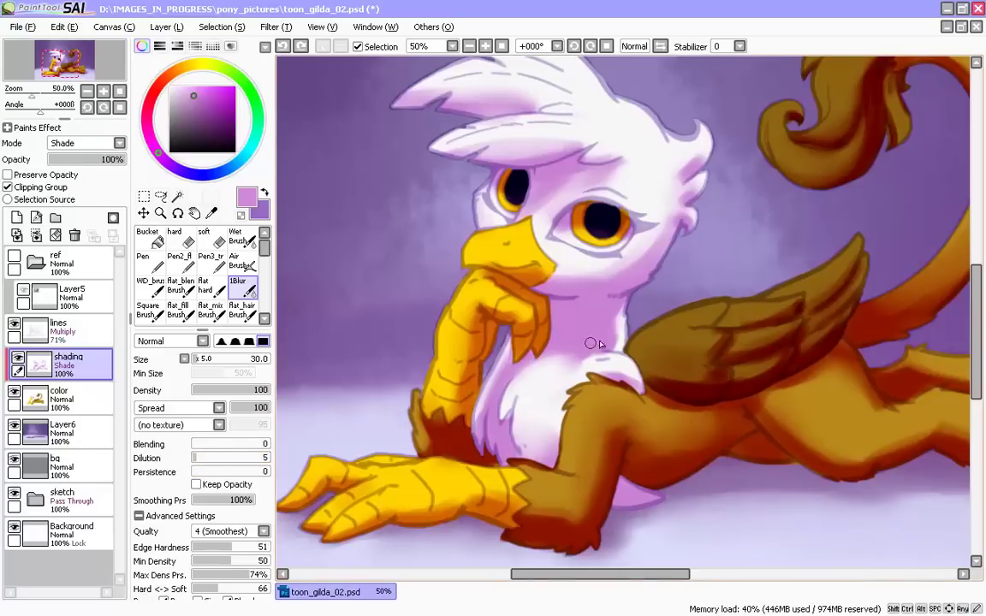
drag(586, 351, 521, 414)
key(ctrl+z)
- Try the blur brush on the chest with dilution at 100 and at 0, undoing each stroke
drag(251, 459, 276, 456)
drag(558, 377, 532, 411)
key(ctrl+z)
key(ctrl+z)
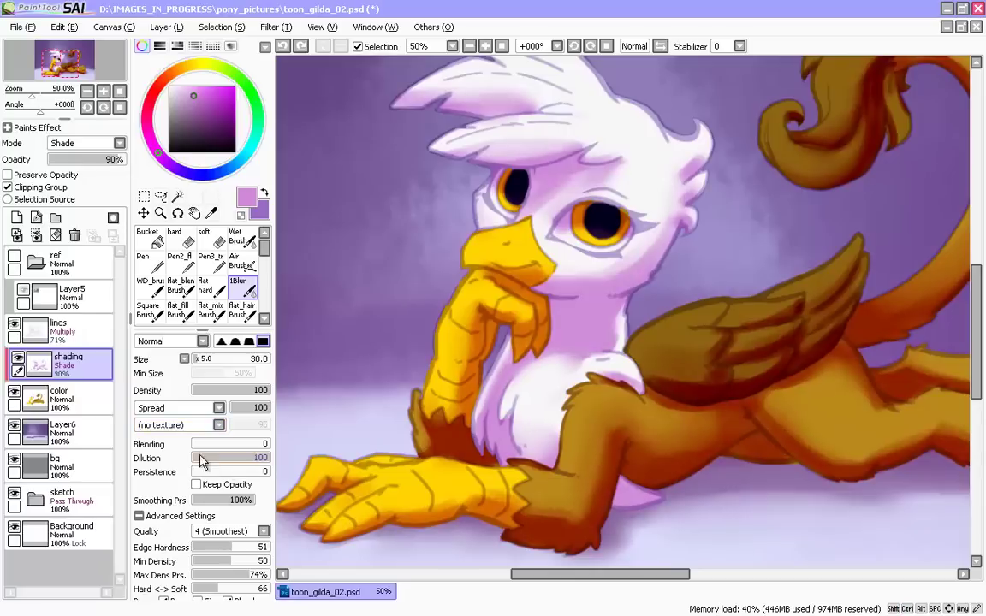
drag(224, 459, 180, 460)
drag(554, 399, 534, 430)
key(ctrl+z)
key(ctrl+z)
- Set the blur brush's blending and persistence to 100, and undo a trial stroke on the chest
click(231, 444)
click(229, 472)
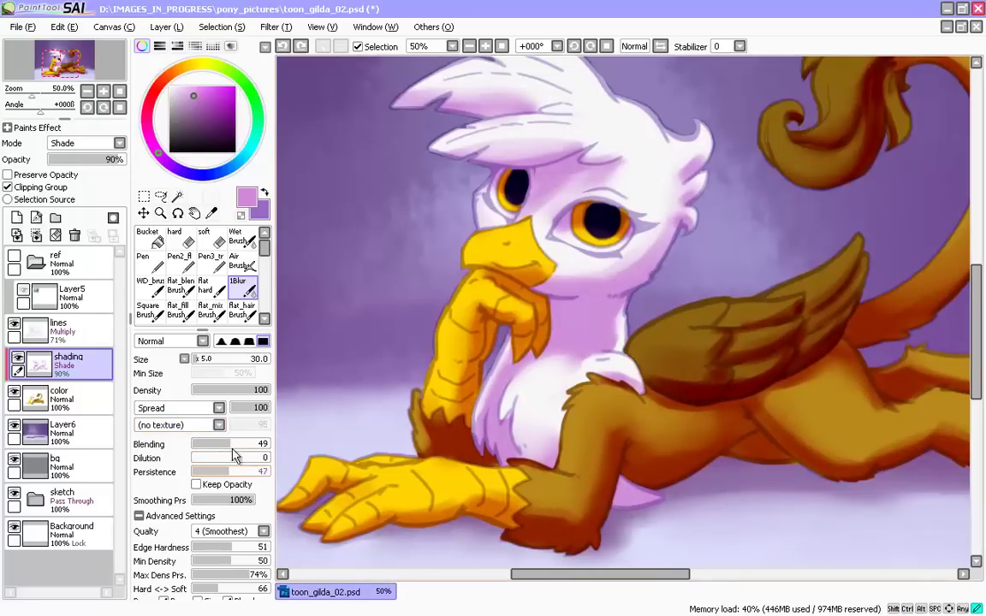
click(227, 472)
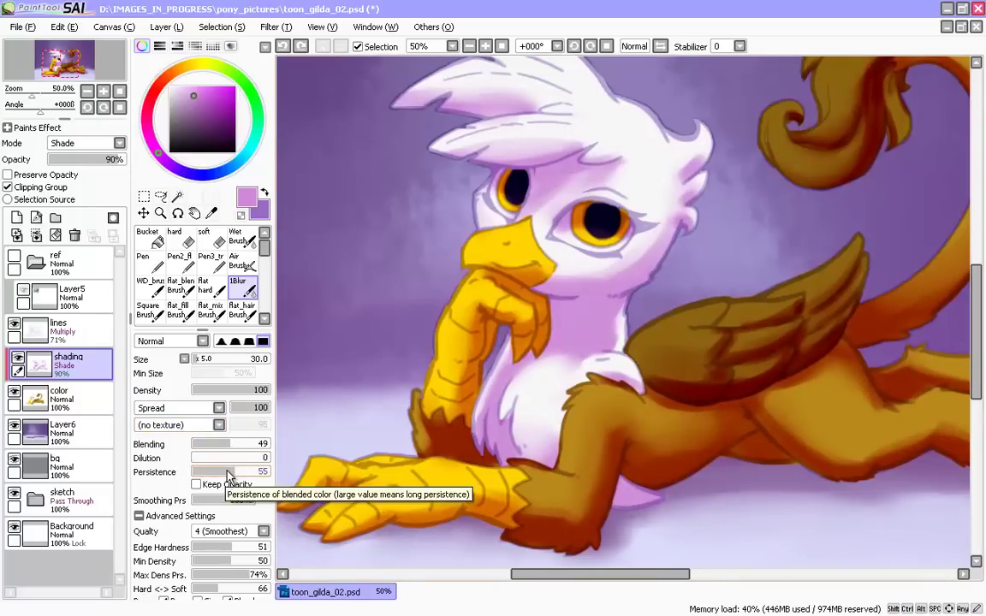
drag(228, 472, 283, 473)
drag(240, 445, 277, 445)
mouse_move(572, 363)
mouse_down()
mouse_move(551, 414)
mouse_move(532, 429)
mouse_up()
key(ctrl+z)
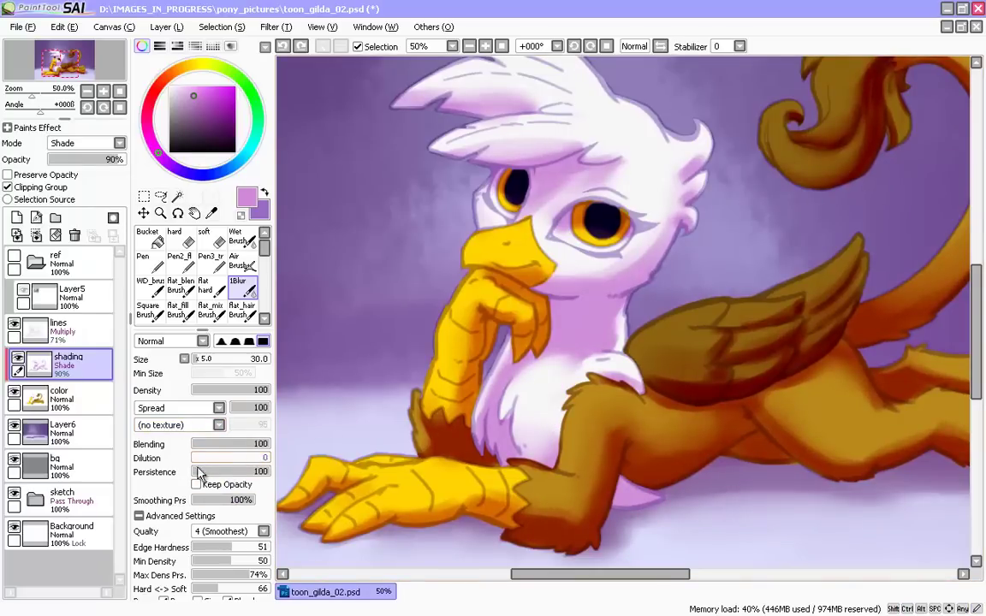
- Set the blur brush's Smoothing Prs to 48% and dilution to 31, undoing the trial strokes on the chest
click(223, 501)
drag(588, 358, 529, 448)
key(ctrl+z)
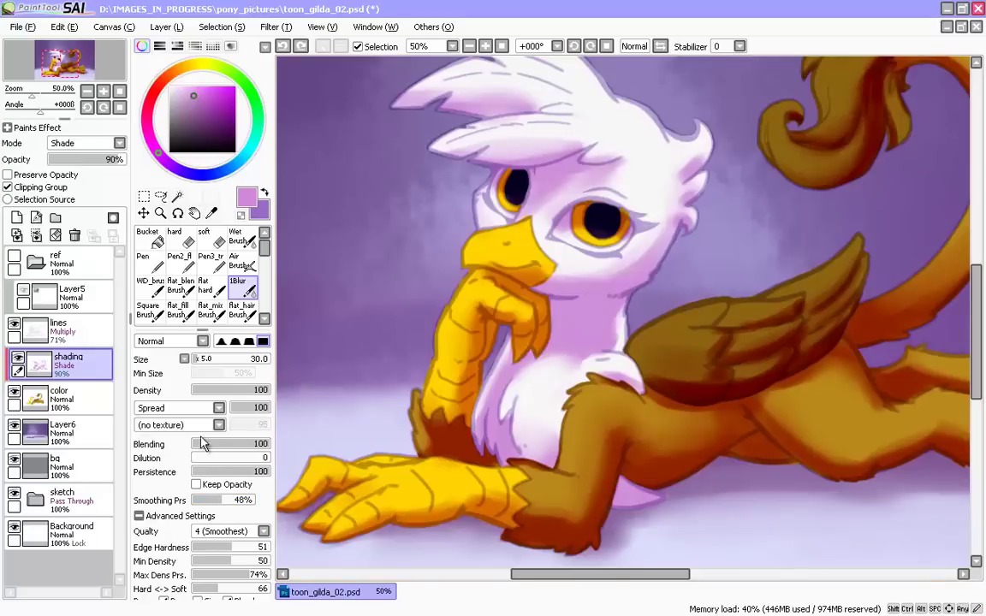
click(216, 458)
drag(572, 359, 550, 445)
key(ctrl+z)
drag(568, 359, 555, 453)
key(ctrl+z)
- Set Max Dens Prs. to 53% and Hard <-> Soft to 96, and compare spread values of 0 and 100 on the chest
click(233, 575)
click(230, 589)
drag(245, 410, 205, 412)
drag(567, 356, 546, 439)
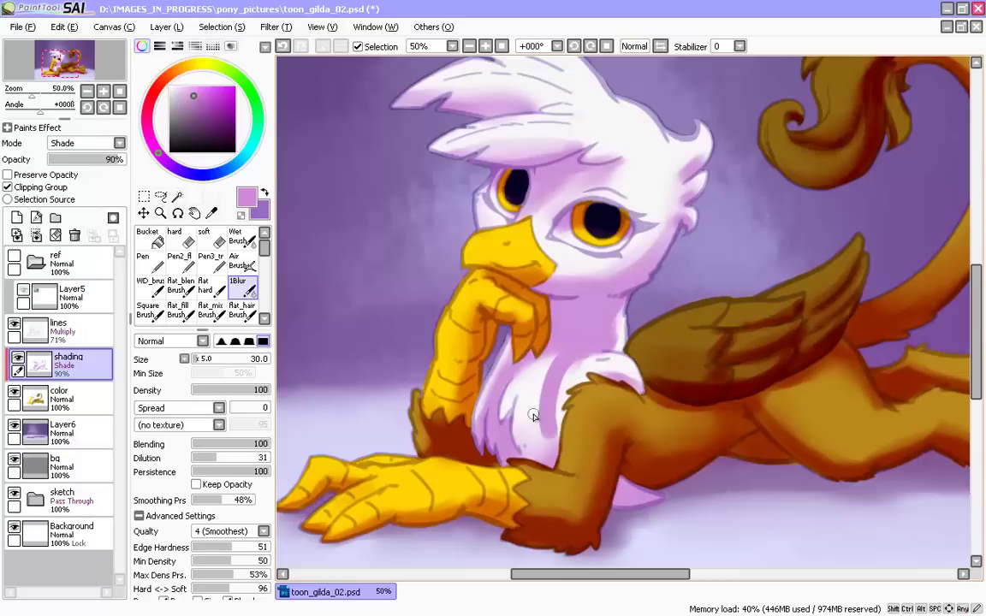
key(ctrl+z)
drag(244, 409, 315, 413)
drag(566, 357, 545, 439)
key(ctrl+z)
- Try chest strokes with blending 50 and persistence 47, and with blending 19 and persistence 14, undoing each
click(231, 445)
click(229, 472)
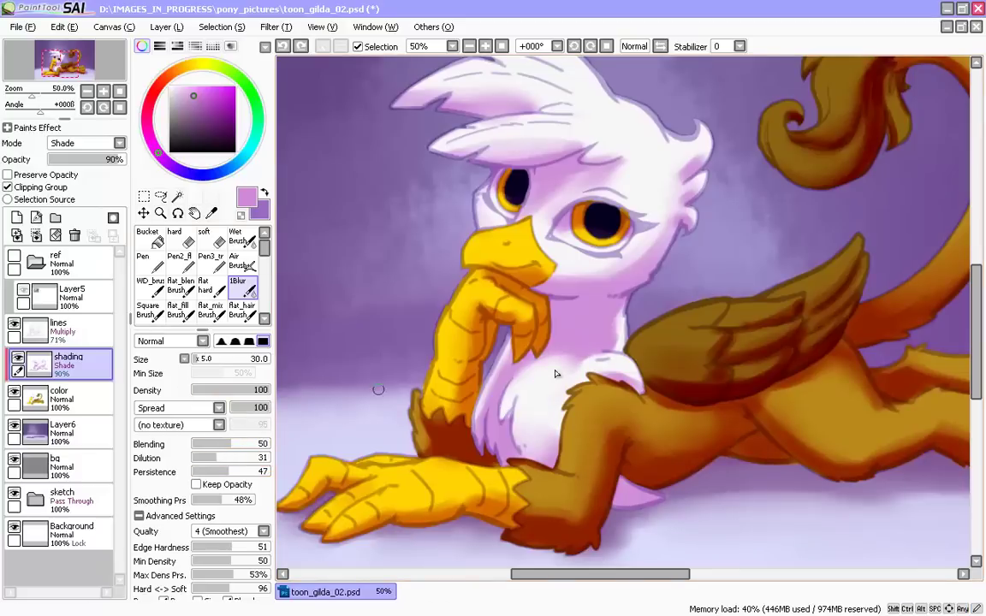
drag(569, 357, 543, 438)
key(ctrl+z)
click(206, 447)
click(204, 472)
mouse_move(570, 358)
mouse_down()
mouse_move(540, 413)
mouse_move(539, 452)
mouse_up()
key(ctrl+z)
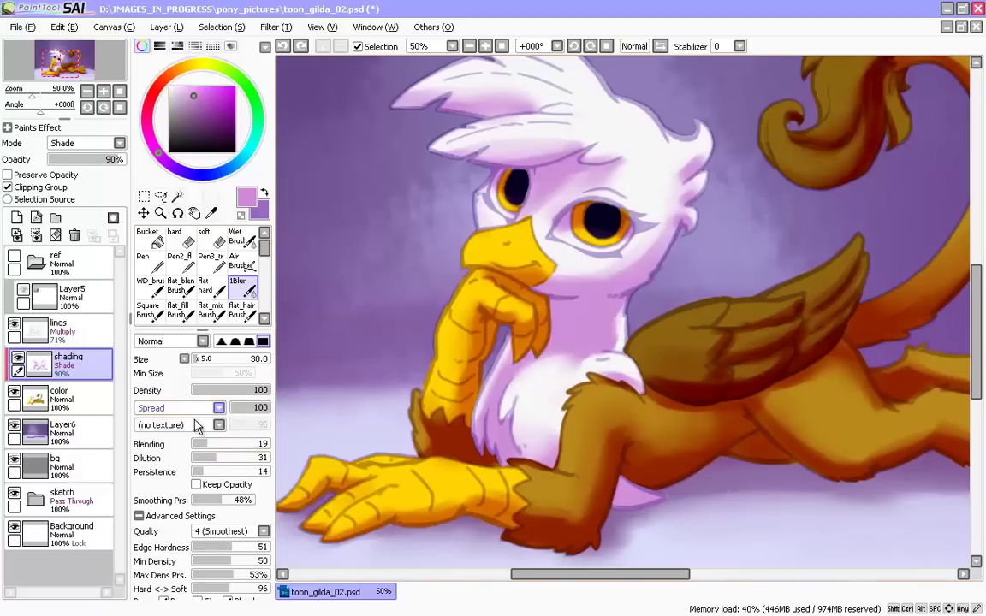
- Set blending and persistence to 0 and try dilution values including 100 and 61 on the chest, undoing each stroke
click(192, 445)
click(193, 471)
drag(570, 358, 539, 451)
key(ctrl+z)
drag(217, 459, 275, 459)
mouse_move(570, 358)
mouse_down()
mouse_move(541, 405)
mouse_move(539, 451)
mouse_up()
key(ctrl+z)
click(228, 459)
key(ctrl+z)
click(240, 459)
drag(570, 358, 540, 451)
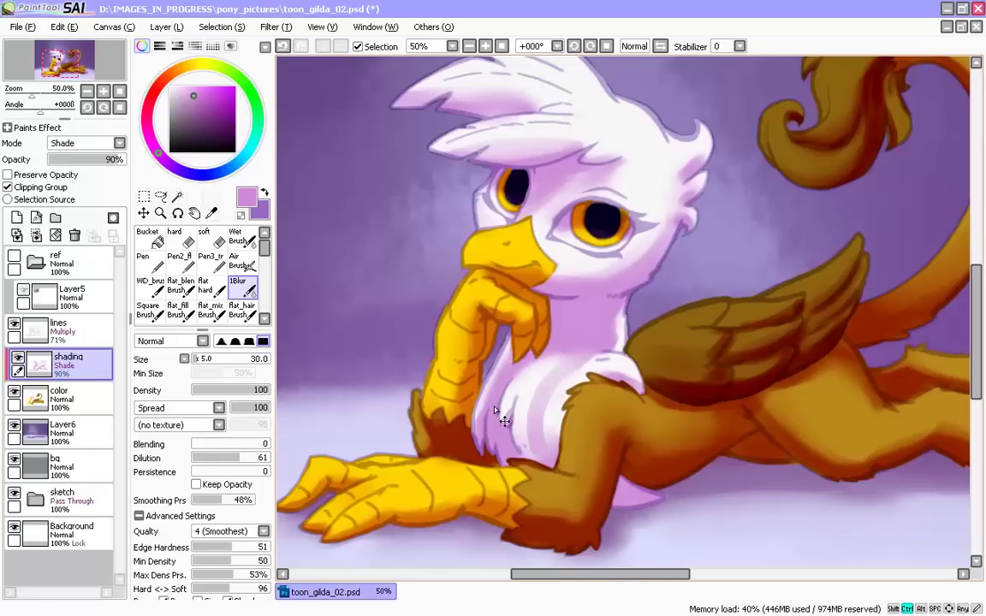
key(ctrl+z)
- Set the blur brush to blending 23, dilution 51 and persistence 24, and try a stroke on the chest
click(226, 460)
click(211, 472)
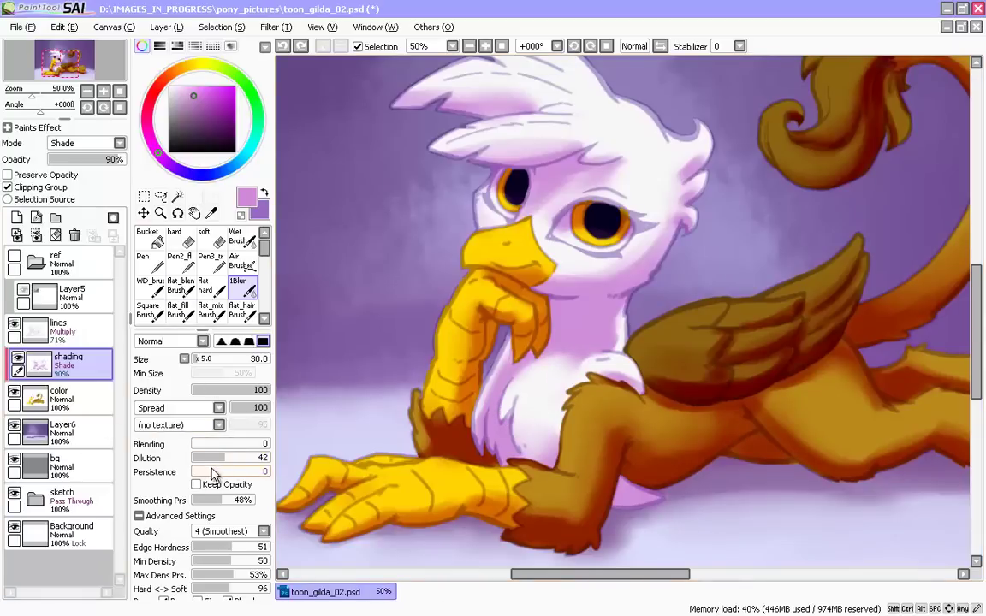
click(210, 446)
click(233, 459)
drag(569, 357, 548, 417)
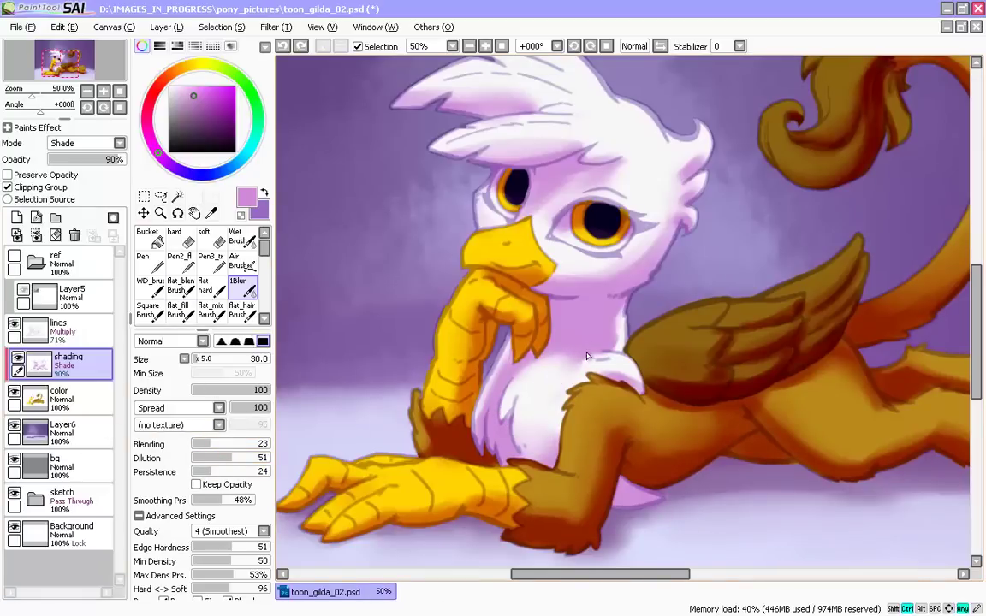
- Set the stabilizer to S-1 and make trial blur strokes near the shoulder, undoing them
click(740, 46)
click(720, 245)
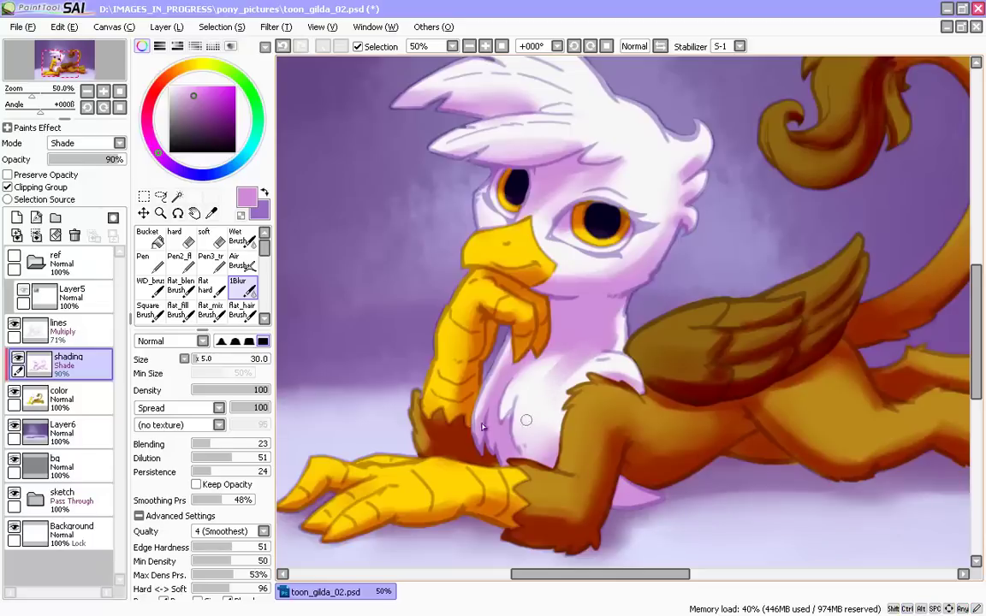
key(e)
key(b)
key(bracketright)
key(ctrl+z)
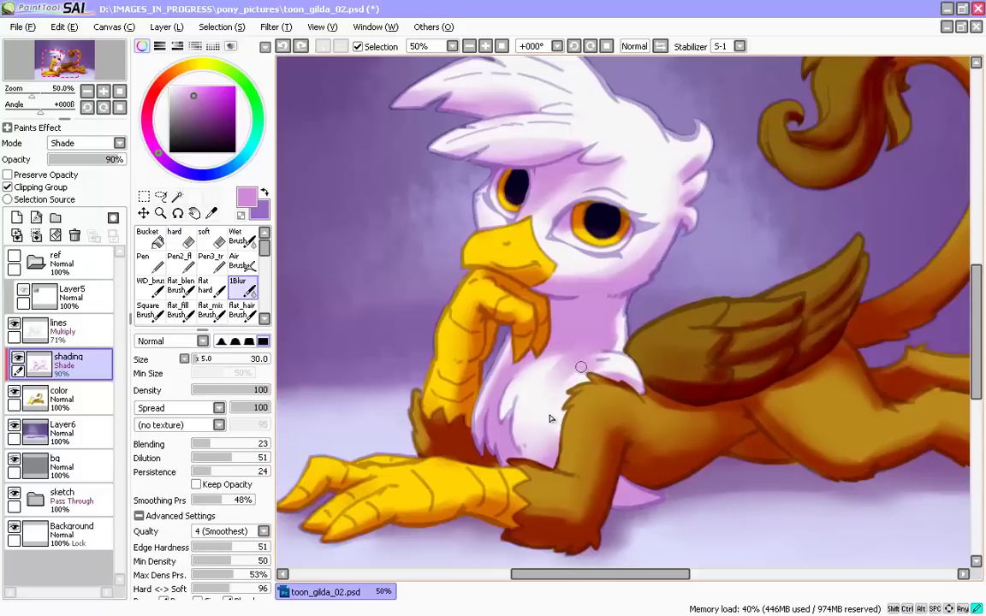
drag(591, 366, 565, 383)
key(ctrl+z)
key(ctrl+z)
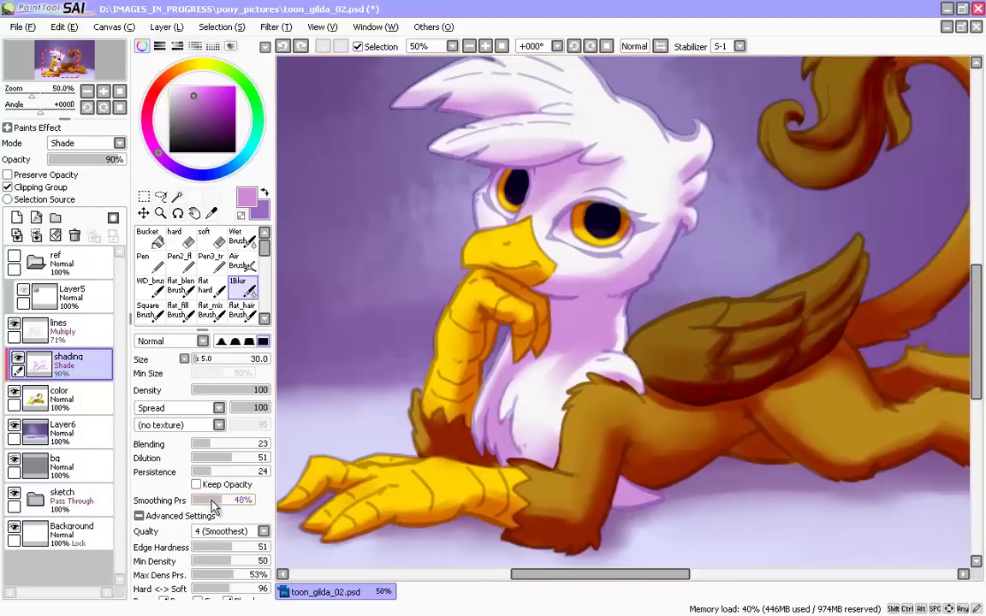
- Set the blur brush's blending and persistence to 100, lower its edge hardness, and undo a trial chest stroke
drag(244, 445, 276, 446)
drag(248, 472, 289, 474)
drag(586, 361, 537, 415)
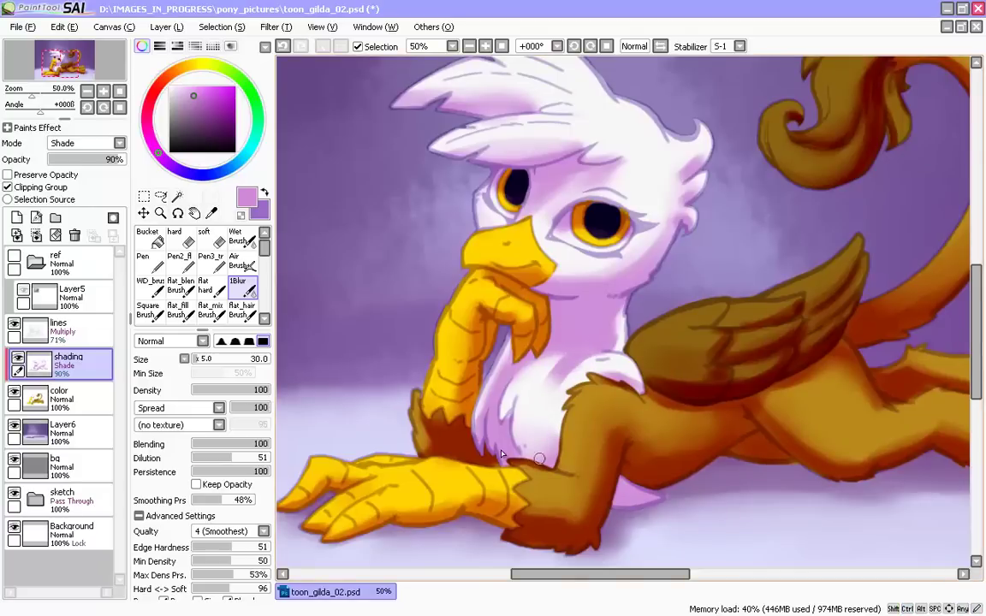
drag(204, 549, 188, 550)
key(ctrl+z)
- Set the blur brush's edge hardness to 83 and minimum density to 0, undoing the trial strokes on the chest
drag(575, 365, 549, 400)
mouse_move(231, 548)
mouse_down()
mouse_move(272, 548)
mouse_move(190, 563)
mouse_up()
click(256, 548)
key(ctrl+z)
drag(577, 363, 541, 423)
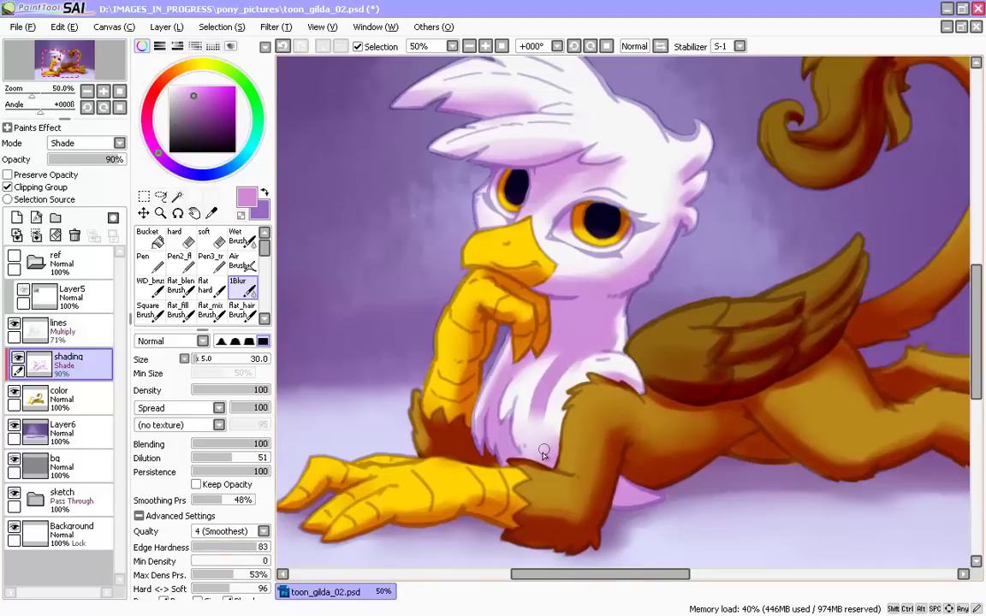
key(ctrl+z)
- Try a high minimum density on the chest, and set Min Density to 48 and Max Dens Prs. to 50%
drag(225, 561, 272, 561)
drag(575, 361, 538, 420)
key(ctrl+z)
click(229, 562)
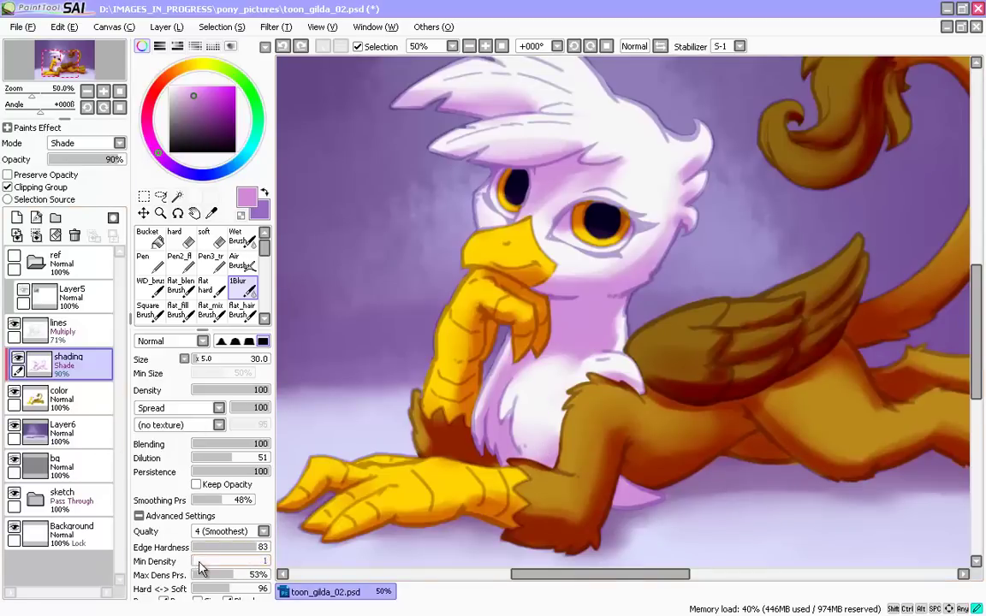
drag(205, 575, 171, 576)
click(224, 576)
click(231, 577)
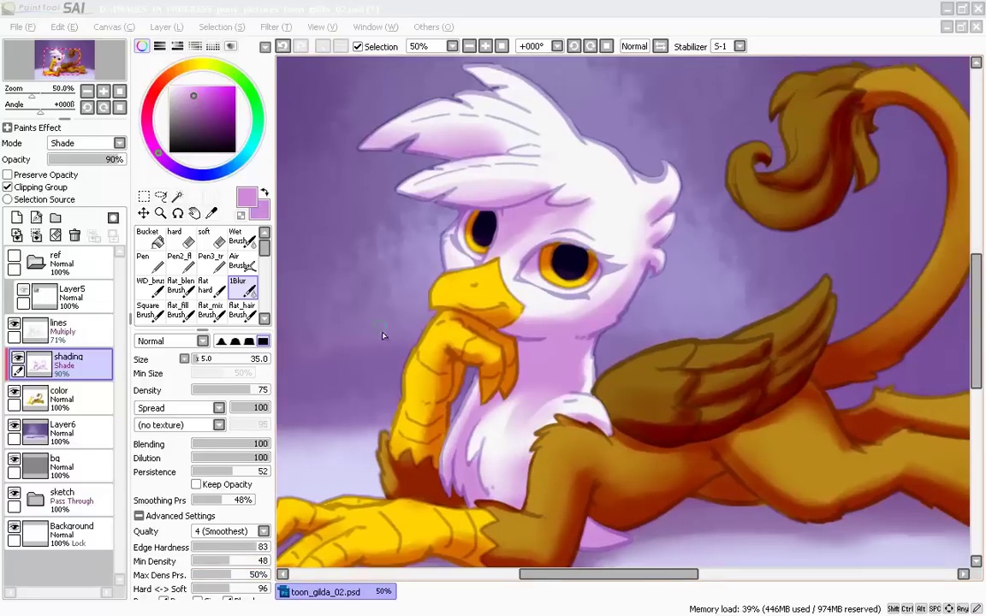
- Soften the shading on the wing feathers using the 1Blur brush at sizes 35 and 25
drag(383, 336, 363, 266)
drag(478, 385, 440, 473)
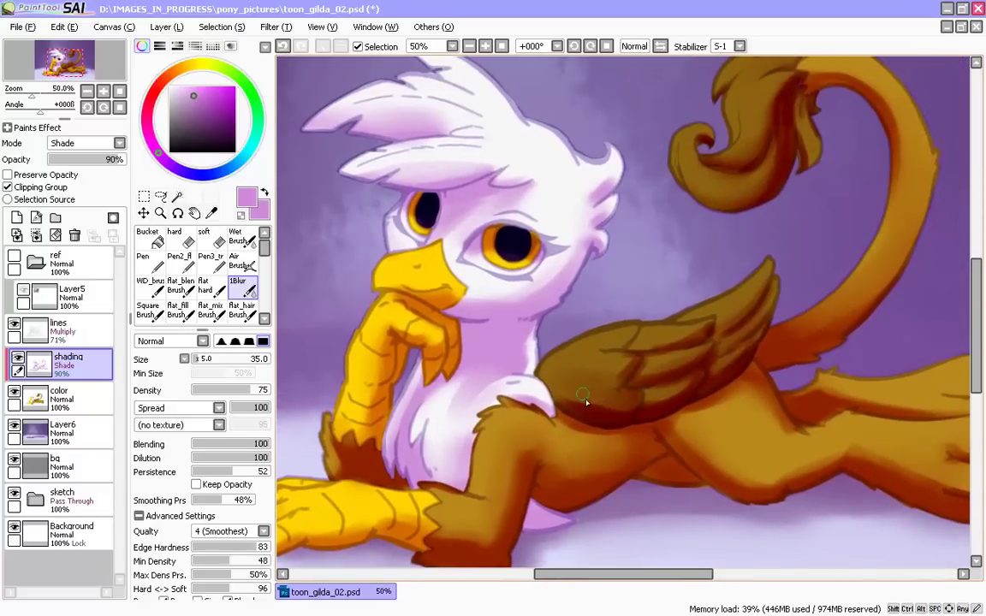
key(bracketleft)
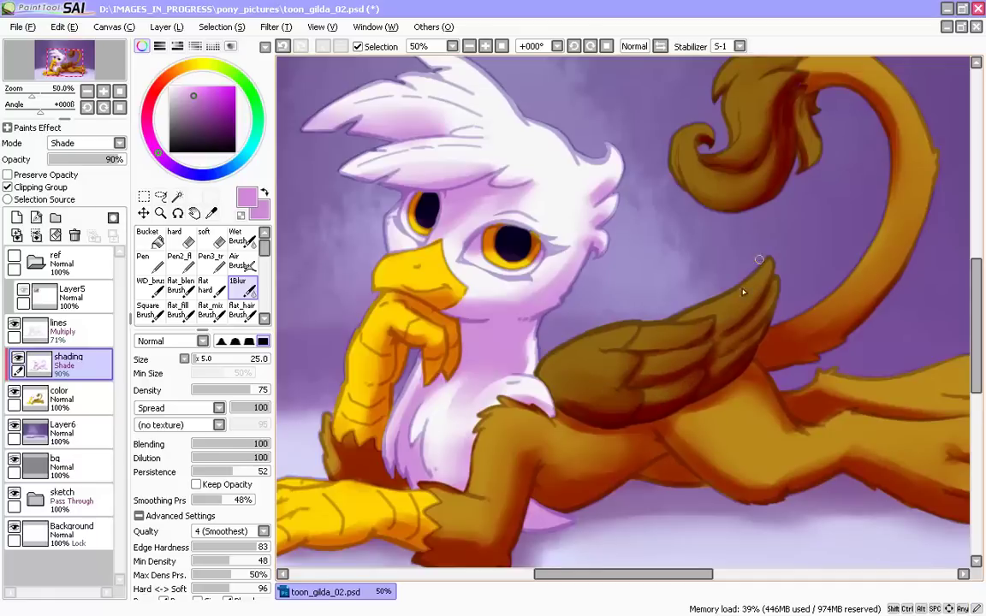
drag(653, 320, 548, 430)
- Refine the shading on the tail tuft, alternating the Pen3_tr brush with the 1Blur brush reduced to size 20
key(bracketright)
key(bracketright)
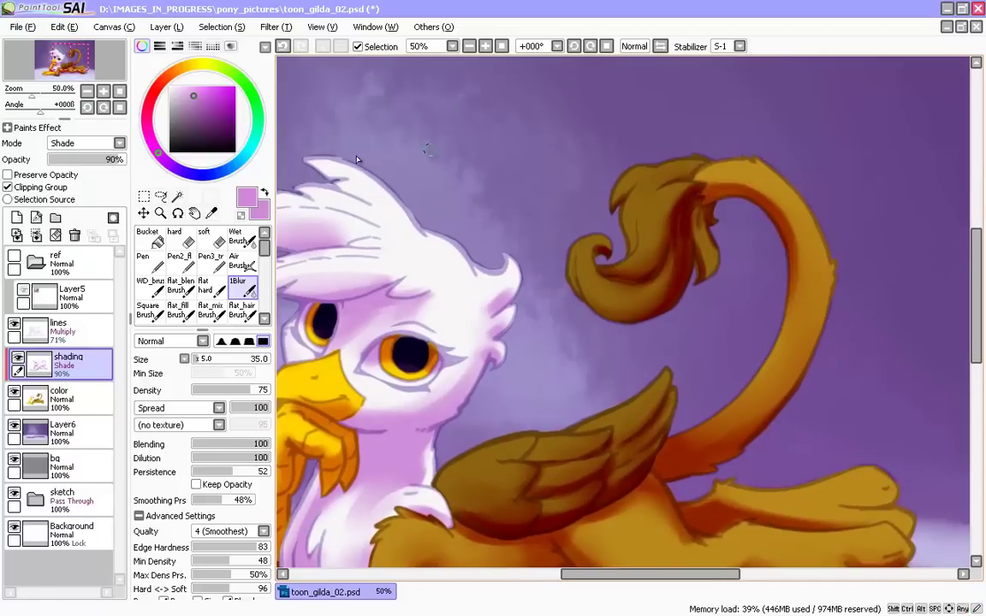
drag(495, 446, 504, 446)
key(bracketleft)
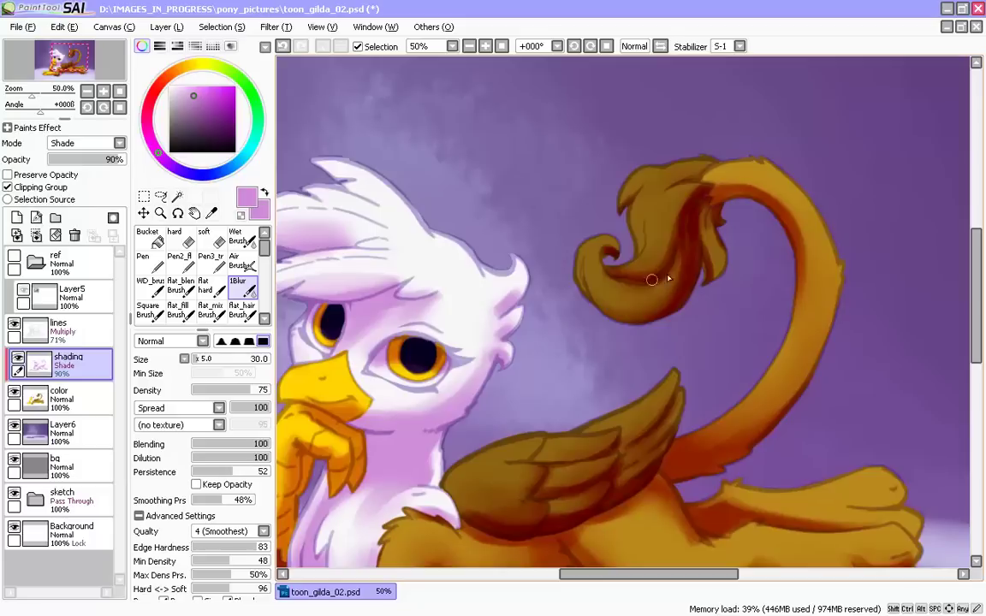
key(bracketleft)
key(bracketleft)
key(n)
key(bracketleft)
drag(632, 257, 645, 236)
key(v)
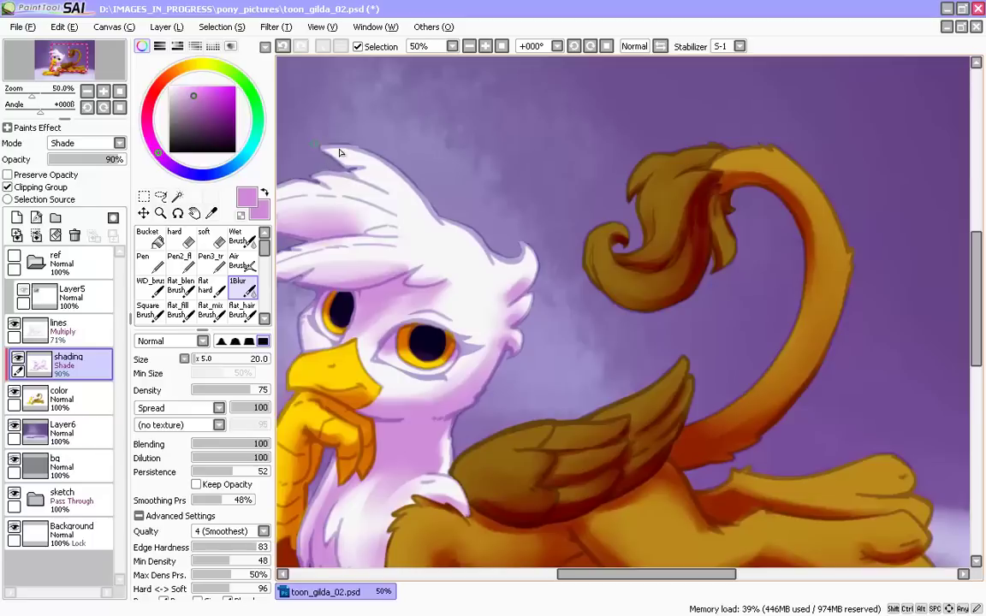
- Add darker hair strands to the tail tuft with Pen3_tr at size 20 and blend them with the 1Blur brush
click(211, 263)
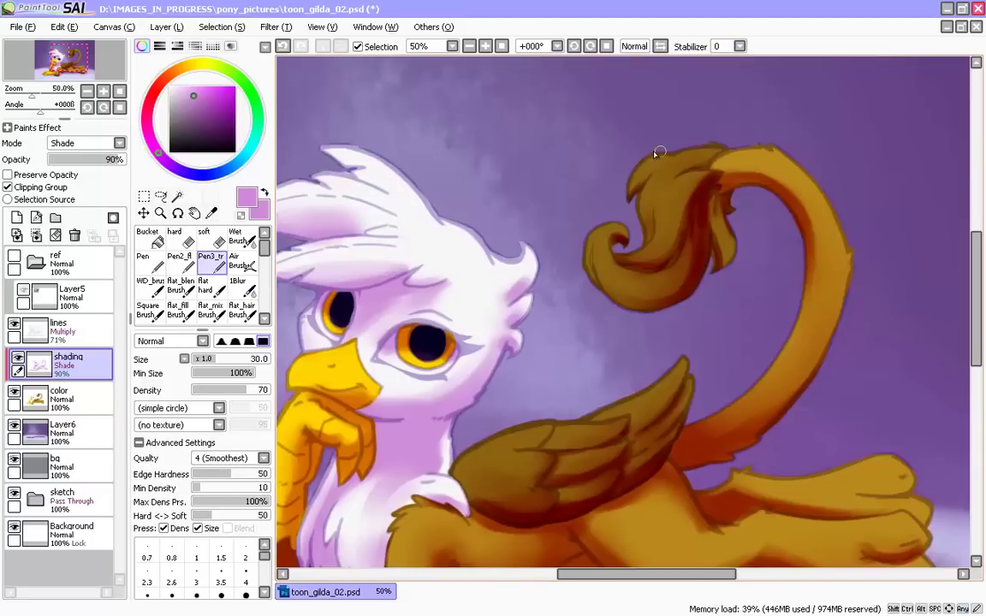
mouse_move(689, 195)
mouse_down()
mouse_move(676, 164)
mouse_move(691, 164)
mouse_move(673, 171)
mouse_move(699, 158)
mouse_up()
key(bracketleft)
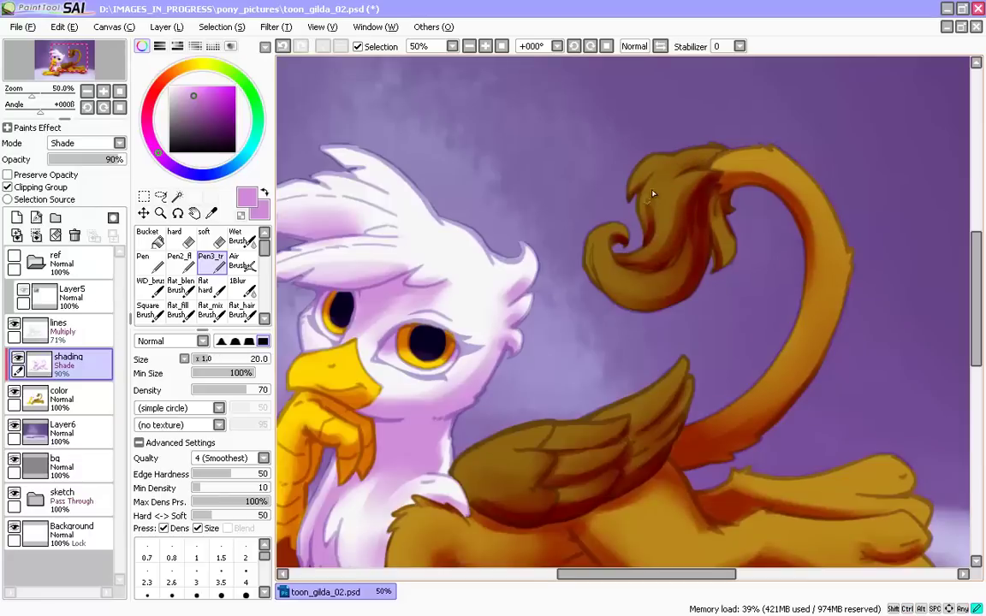
key(b)
drag(647, 237, 643, 214)
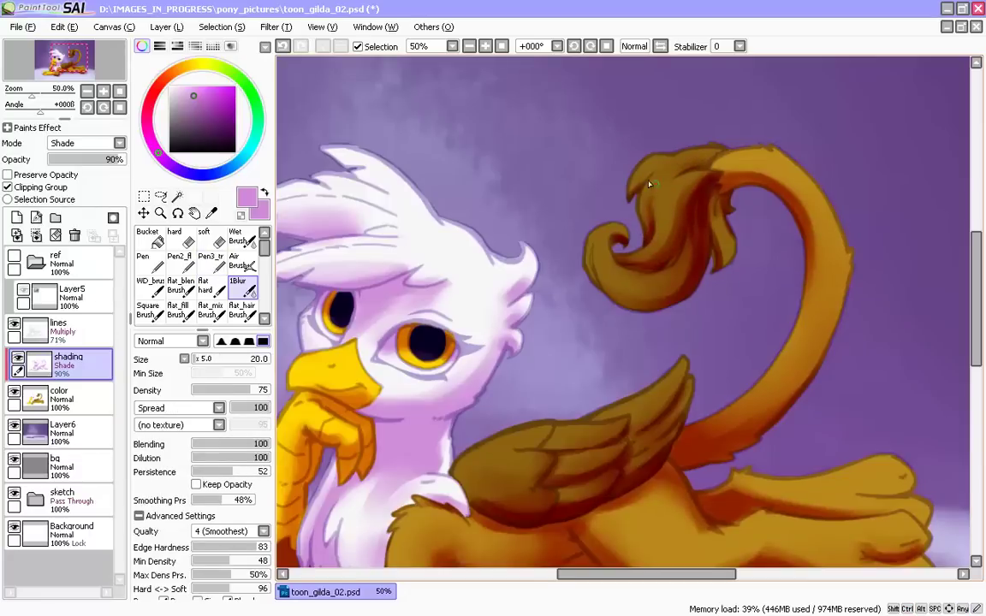
key(n)
- Deepen the shading on the tuft's inner lock and the tail base with Pen3_tr at sizes 30 and 25
drag(462, 437, 560, 416)
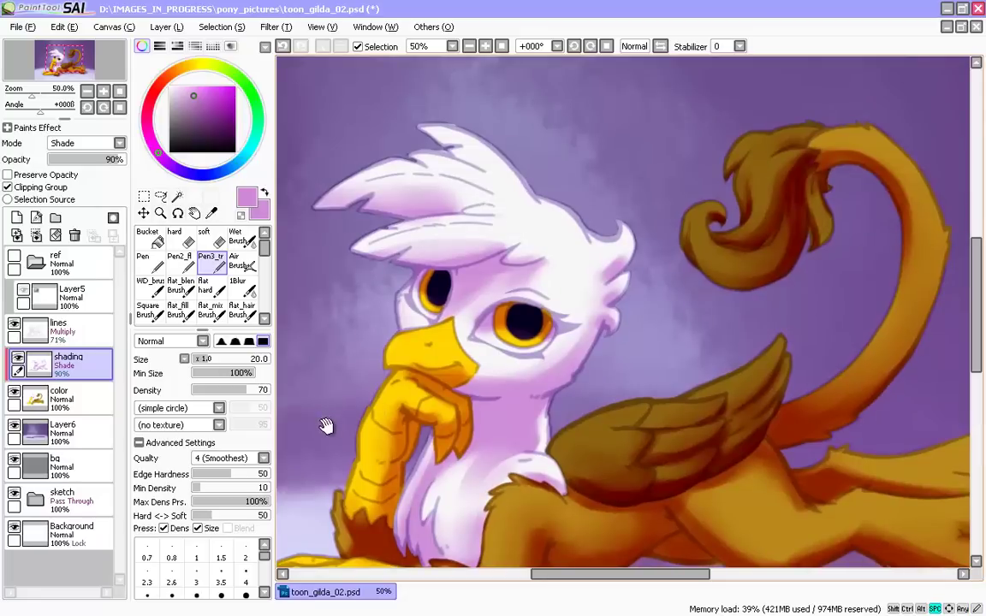
drag(487, 460, 442, 469)
drag(770, 187, 776, 230)
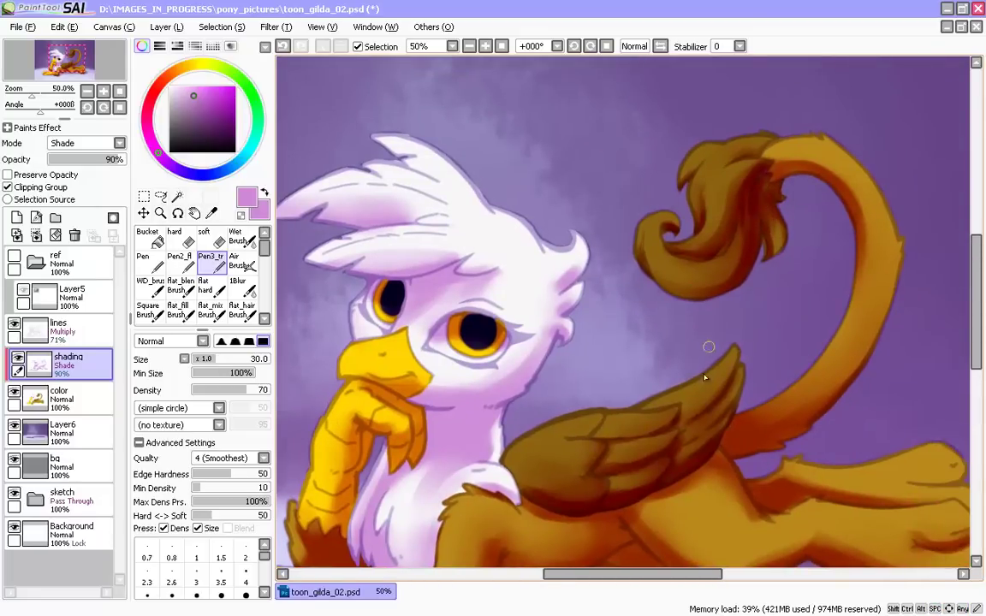
key(bracketleft)
drag(770, 426, 726, 409)
drag(465, 404, 376, 335)
scroll(713, 297, up, 3)
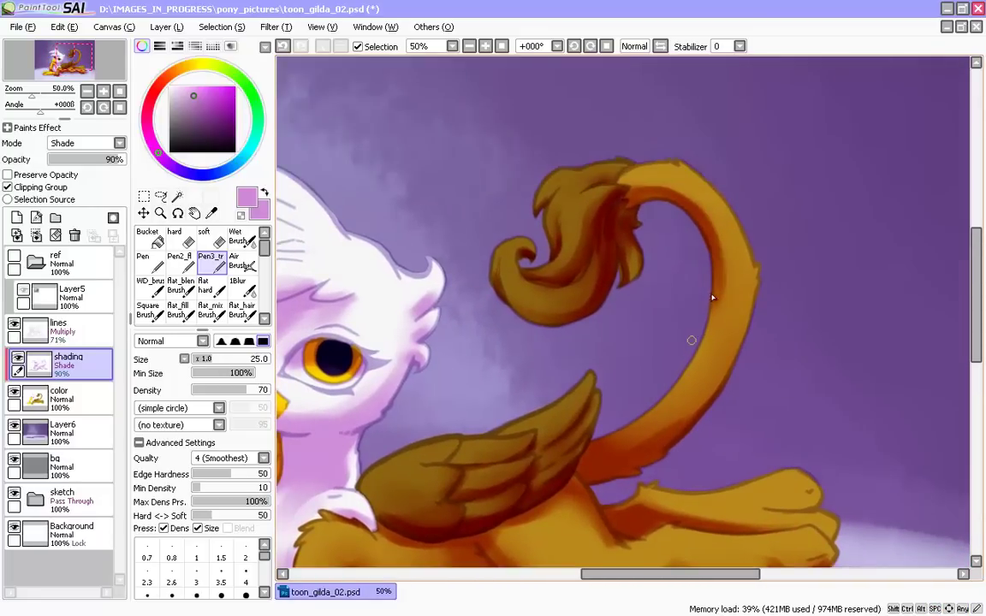
- Shade the thigh below the wing with Pen3_tr at size 35, refining it with the hard eraser and the 1Blur brush
scroll(716, 277, down, 5)
drag(605, 346, 583, 359)
key(bracketright)
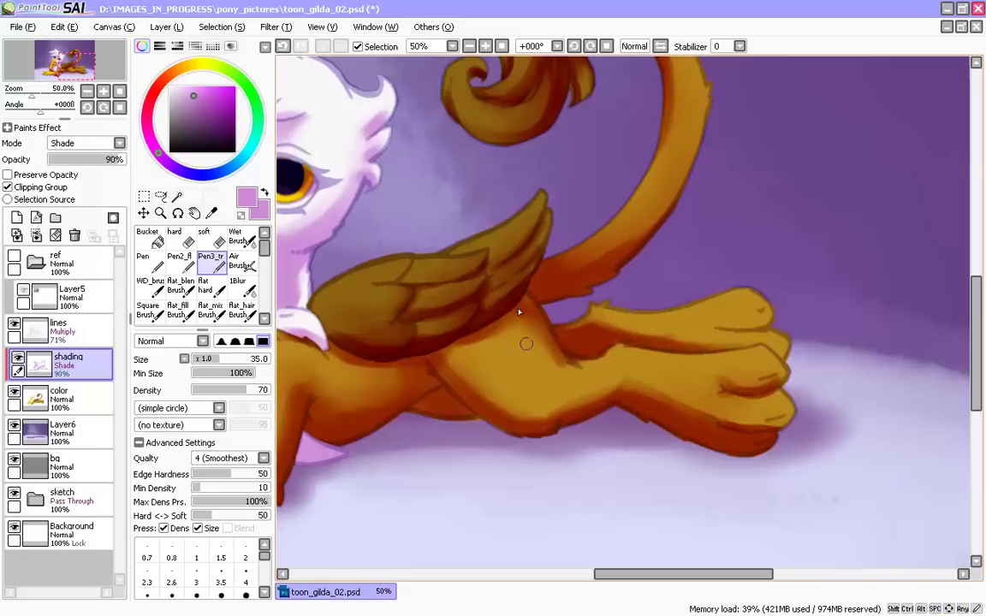
key(e)
drag(540, 313, 530, 304)
key(1)
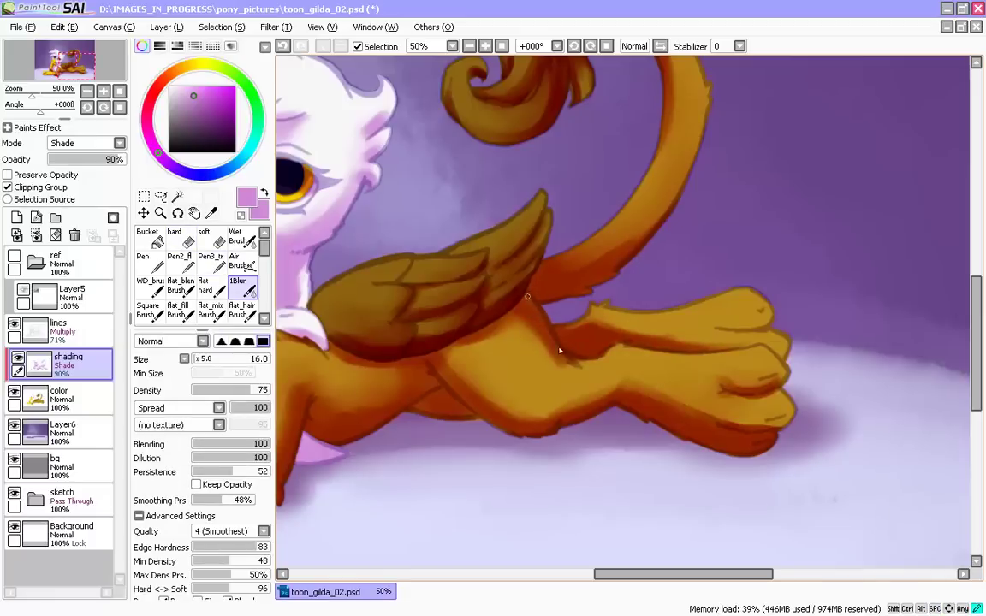
- Deepen the shading along the hind leg and belly with Pen3_tr at sizes 40 and 30
key(n)
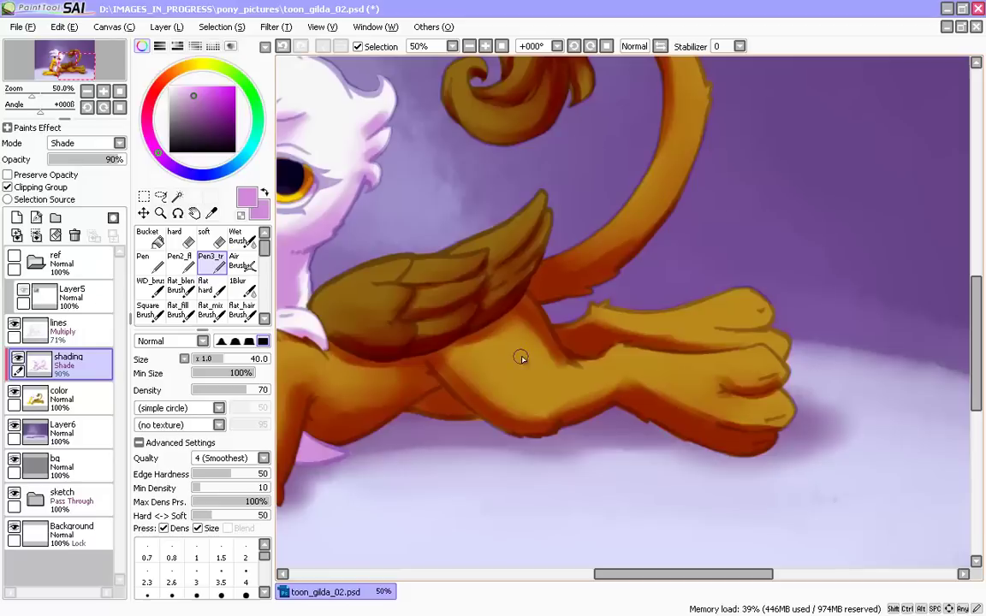
drag(630, 384, 723, 424)
drag(476, 395, 592, 449)
key(bracketleft)
drag(493, 401, 599, 400)
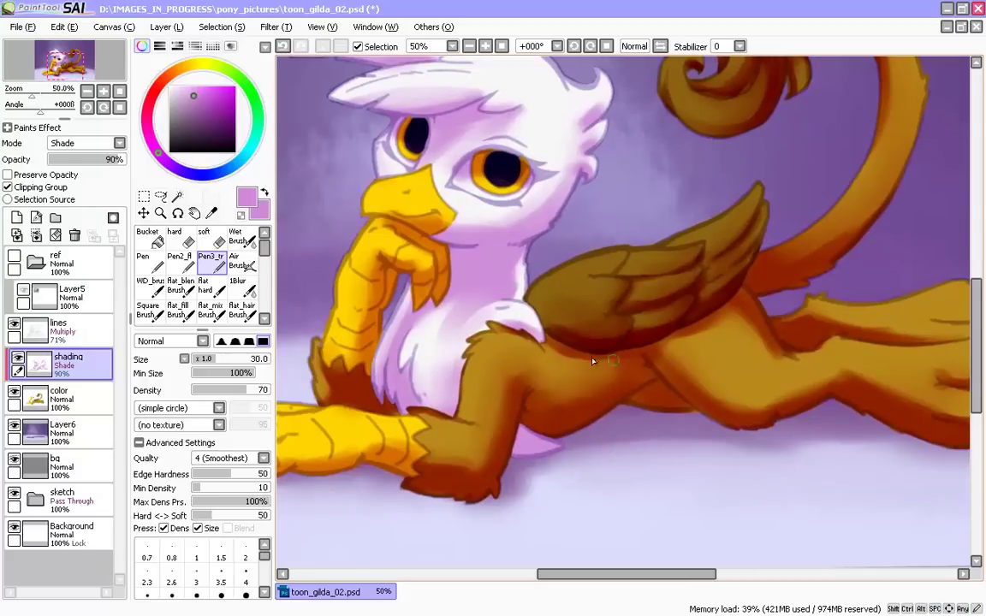
- Refine the shading on the front arms and claws with Pen3_tr at size 40, the hard eraser and the 1Blur brush
drag(438, 368, 571, 364)
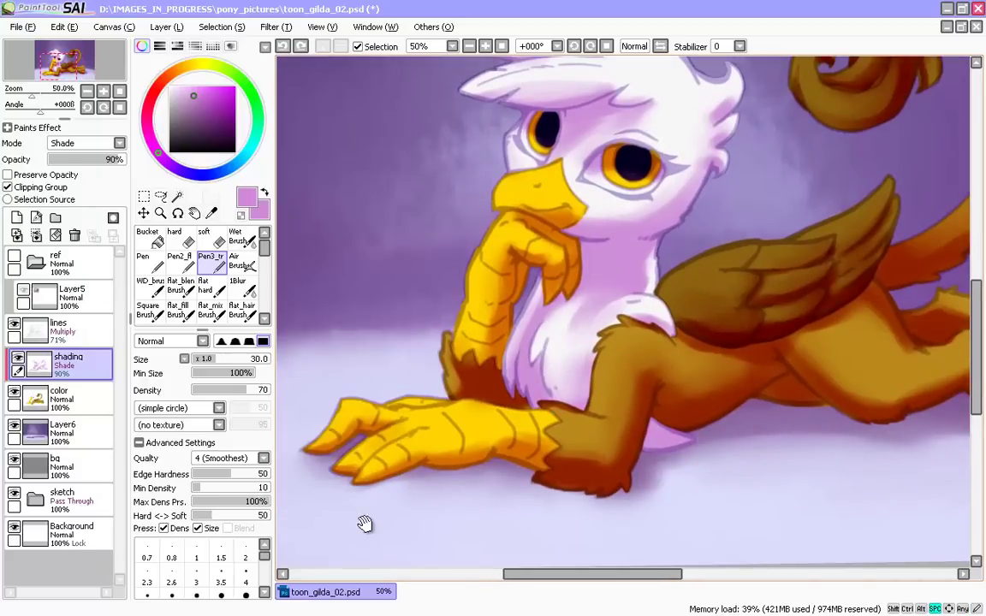
drag(434, 461, 484, 436)
key(bracketright)
key(bracketright)
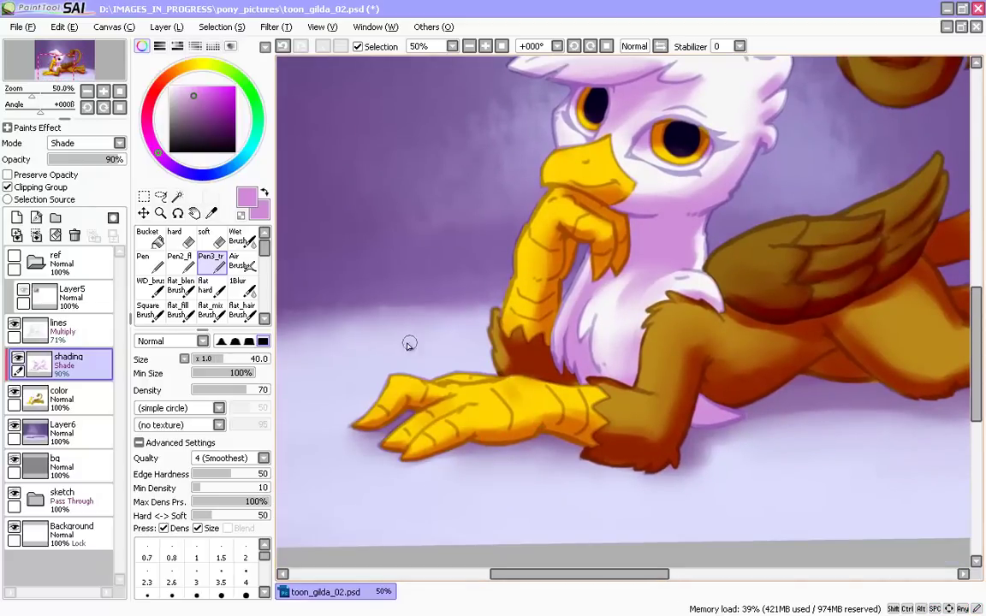
mouse_move(502, 318)
mouse_down()
mouse_move(488, 352)
mouse_move(493, 336)
mouse_up()
key(e)
key(c)
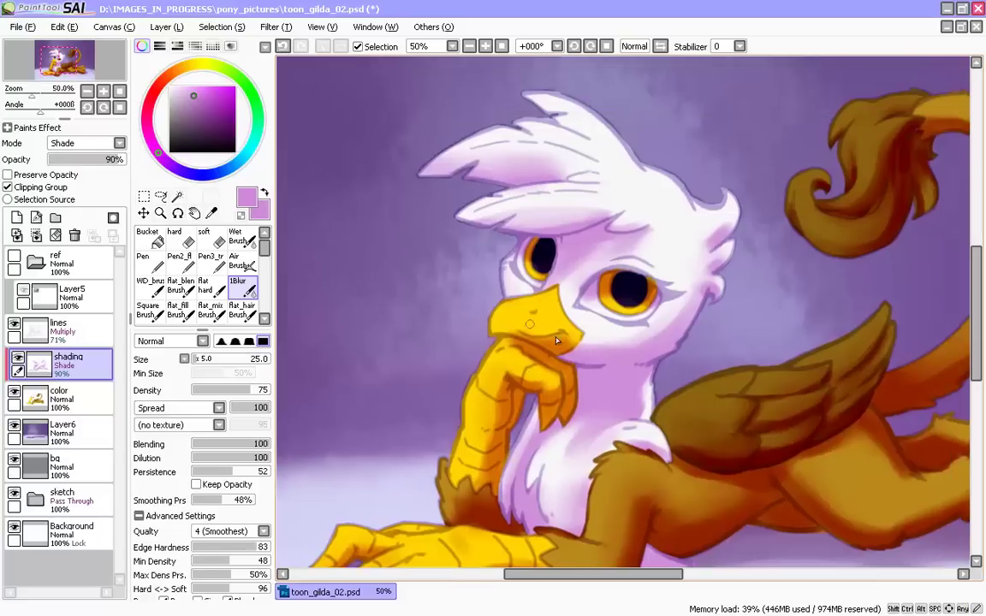
- Rework the beak's shading with Pen3_tr at size 25, trim it with the hard eraser and blend with 1Blur at size 25
key(n)
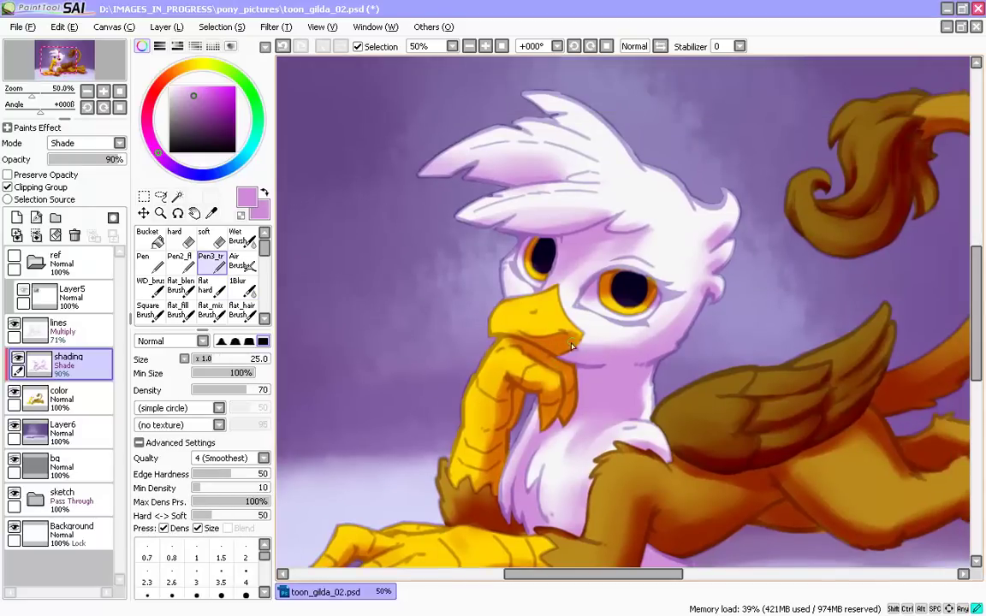
key(e)
key(ctrl+z)
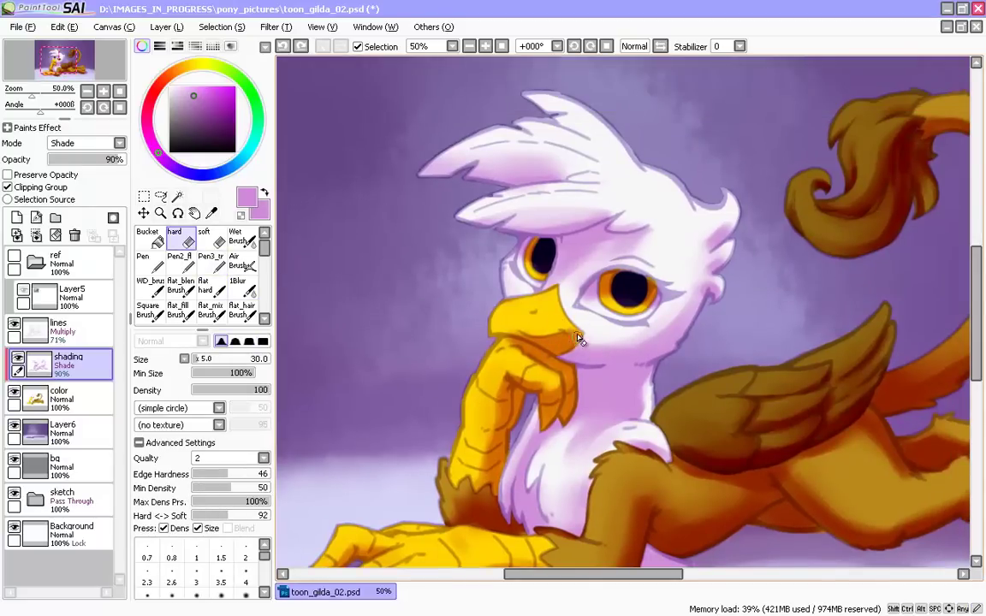
mouse_move(584, 335)
mouse_down()
mouse_move(522, 403)
mouse_move(570, 346)
mouse_up()
key(c)
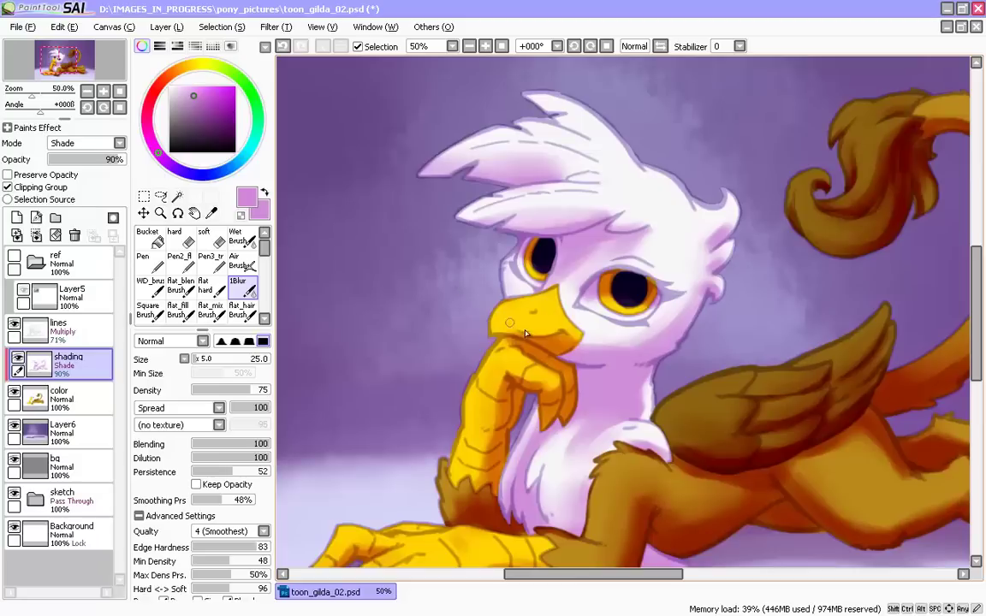
- Shade the head feathers with Pen3_tr at size 35 and blend them with 1Blur at size 30 and Persistence 70
key(n)
scroll(476, 309, up, 1)
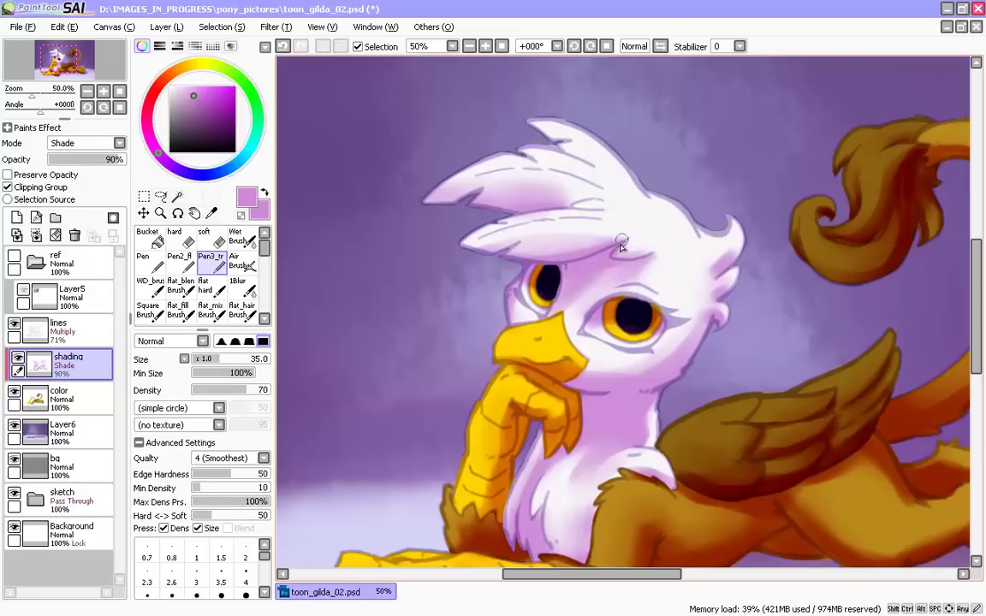
key(b)
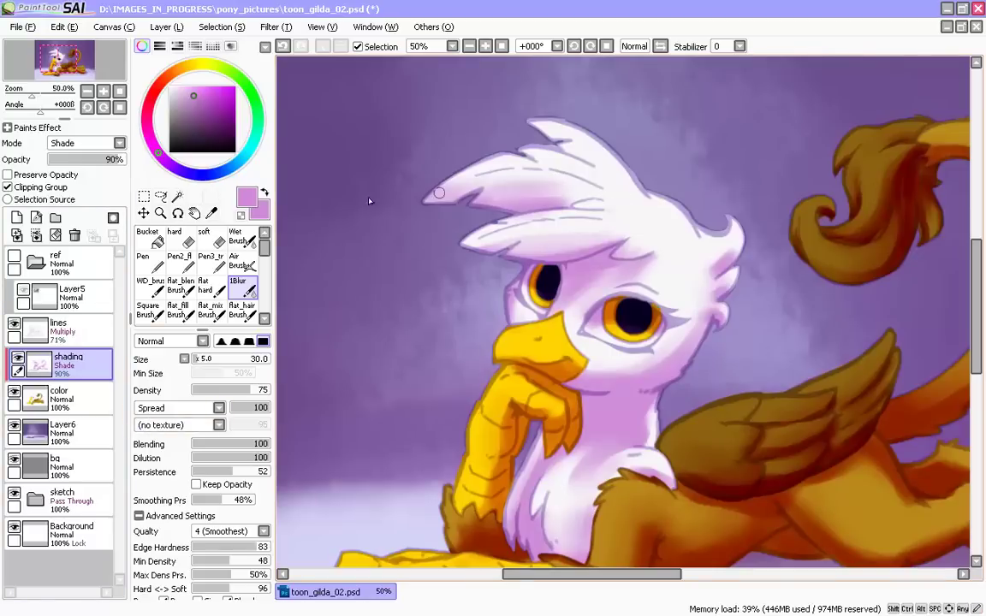
click(243, 472)
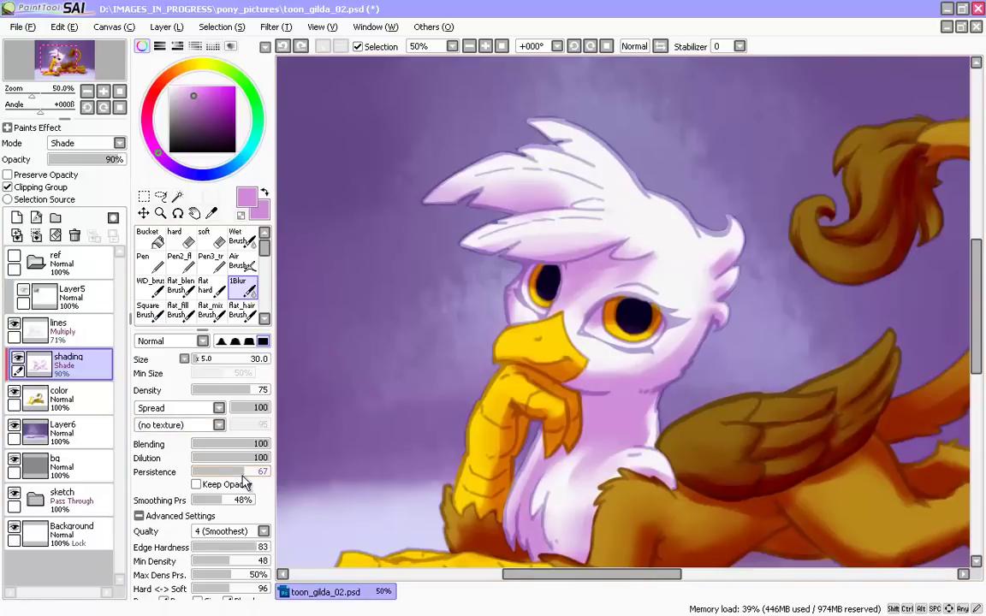
click(246, 473)
mouse_move(562, 176)
mouse_down()
mouse_move(481, 182)
mouse_move(471, 209)
mouse_up()
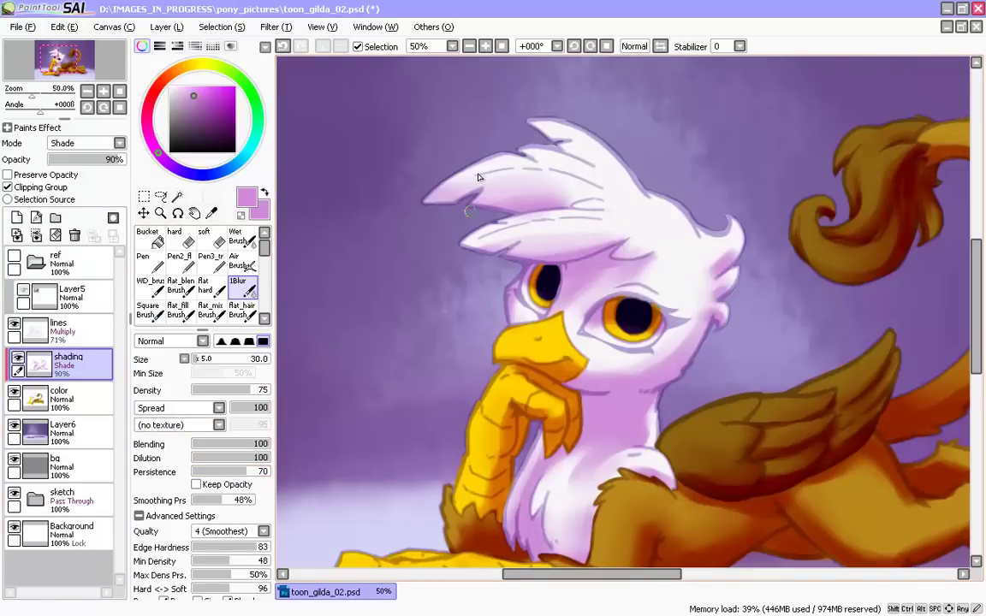
- Flip the canvas view horizontally and shade the hind paws with Pen3_tr at size 40 and density 50
drag(449, 284, 437, 276)
drag(418, 366, 454, 327)
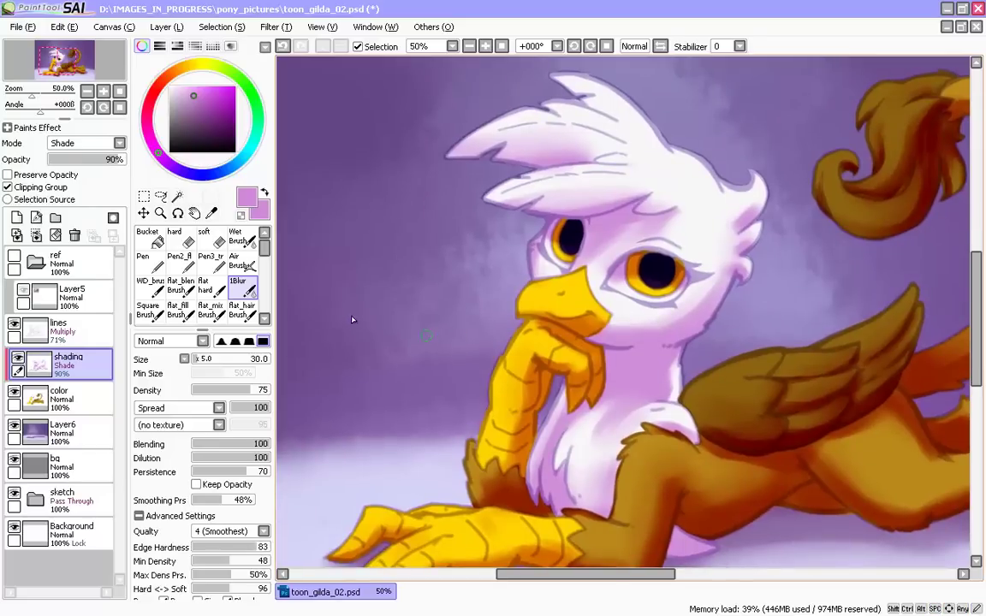
key(h)
drag(377, 347, 392, 300)
key(n)
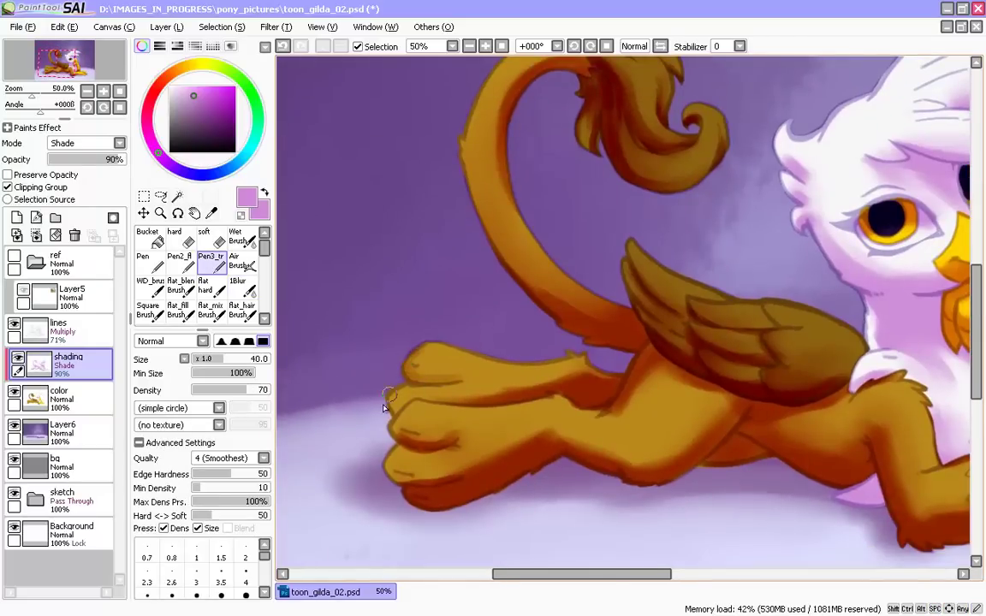
key(5)
drag(394, 528, 354, 499)
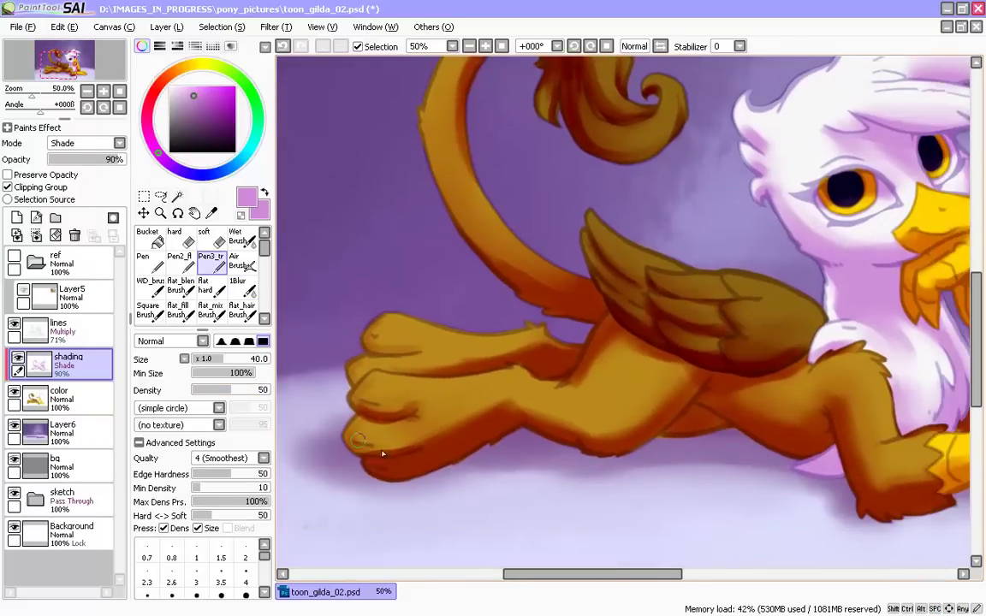
- Lighten the shading on the hind paws and leg using the hard eraser at size 30 with density lowered to 63
key(e)
drag(436, 396, 394, 404)
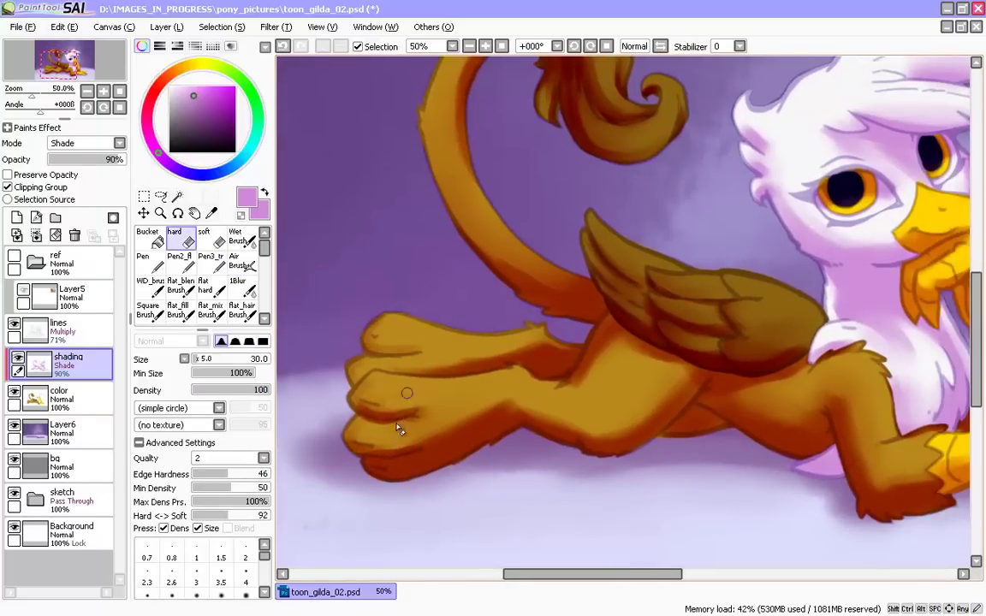
key(ctrl+z)
click(241, 388)
mouse_move(511, 358)
mouse_down()
mouse_move(418, 347)
mouse_move(472, 368)
mouse_move(428, 367)
mouse_up()
- Blend the shading on the hind paws and legs with the 1Blur brush at size 35
key(b)
key(bracketright)
key(bracketright)
key(bracketright)
key(bracketleft)
key(bracketleft)
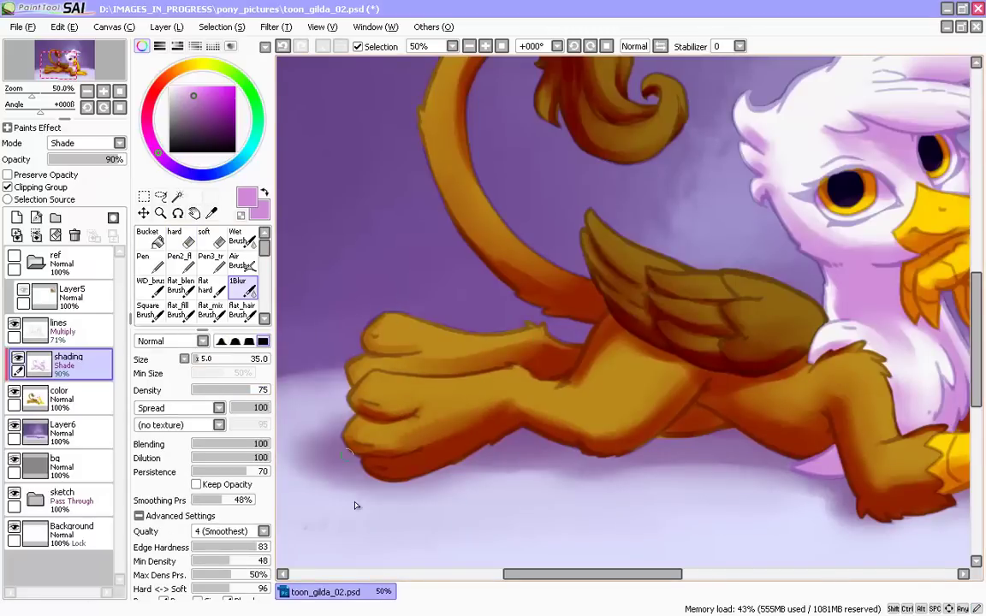
drag(599, 447, 498, 414)
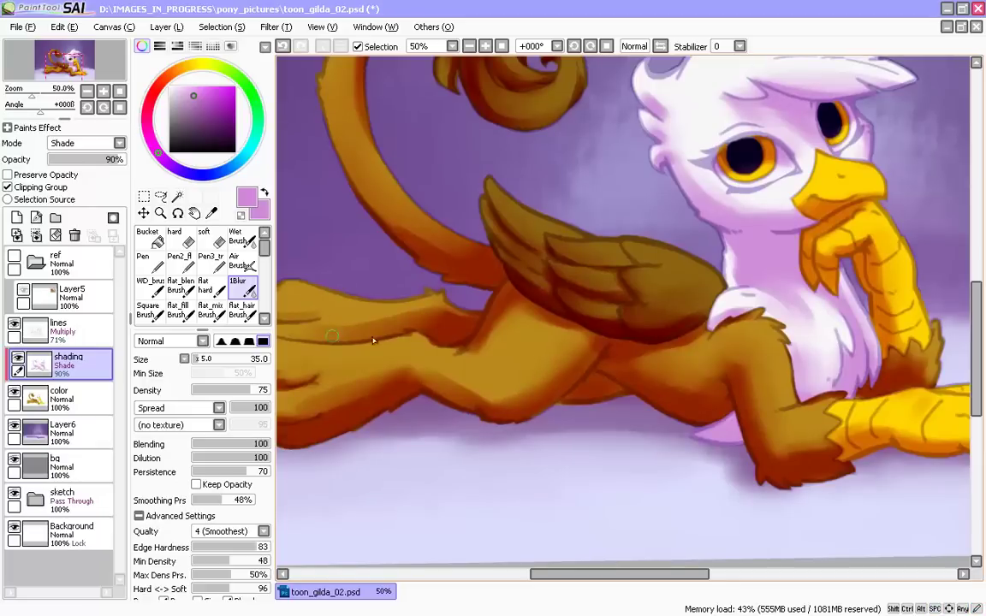
drag(572, 459, 497, 460)
drag(529, 493, 564, 518)
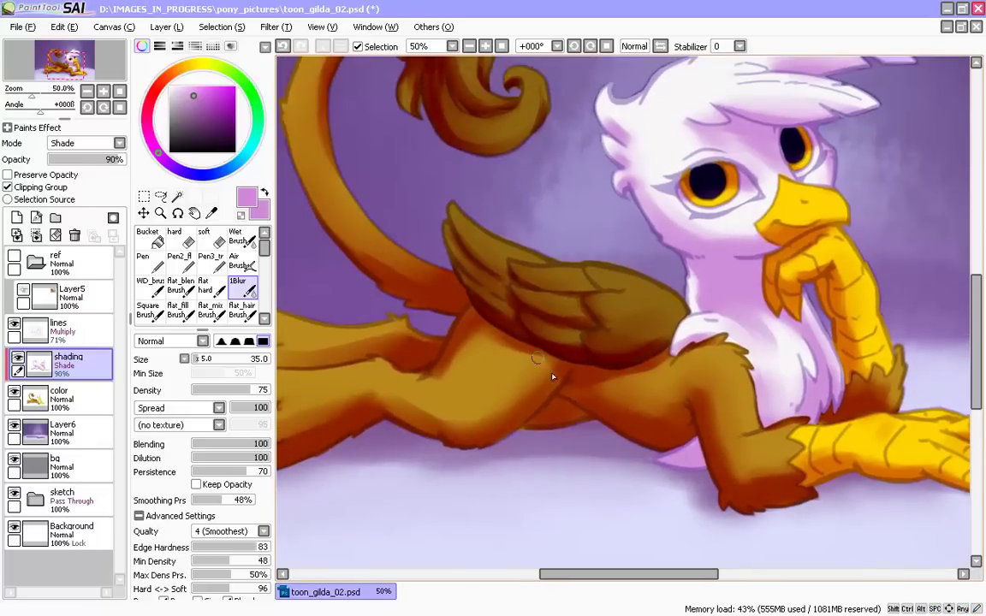
- Rotate the view to 52° and soften the neck shading with the hard eraser and the 1Blur brush
mouse_move(553, 377)
mouse_down()
mouse_move(567, 412)
mouse_move(431, 471)
mouse_move(381, 358)
mouse_move(416, 457)
mouse_move(392, 223)
mouse_up()
key(e)
key(r)
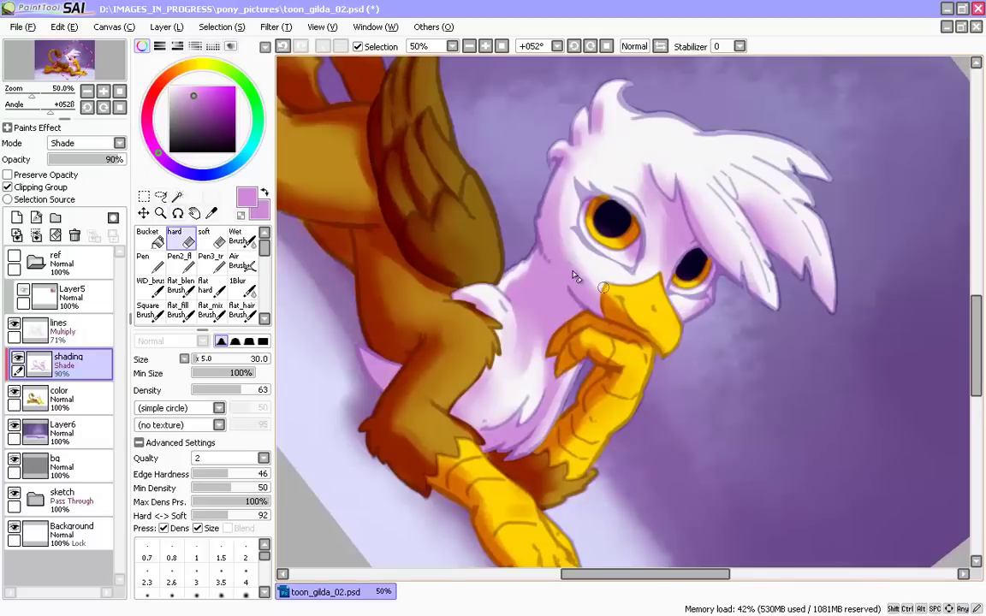
key(b)
drag(568, 221, 588, 270)
- Rotate the view to 12°, add chest fur shading with Pen3_tr at size 35 and blend it with the 1Blur brush
key(r)
drag(398, 280, 481, 438)
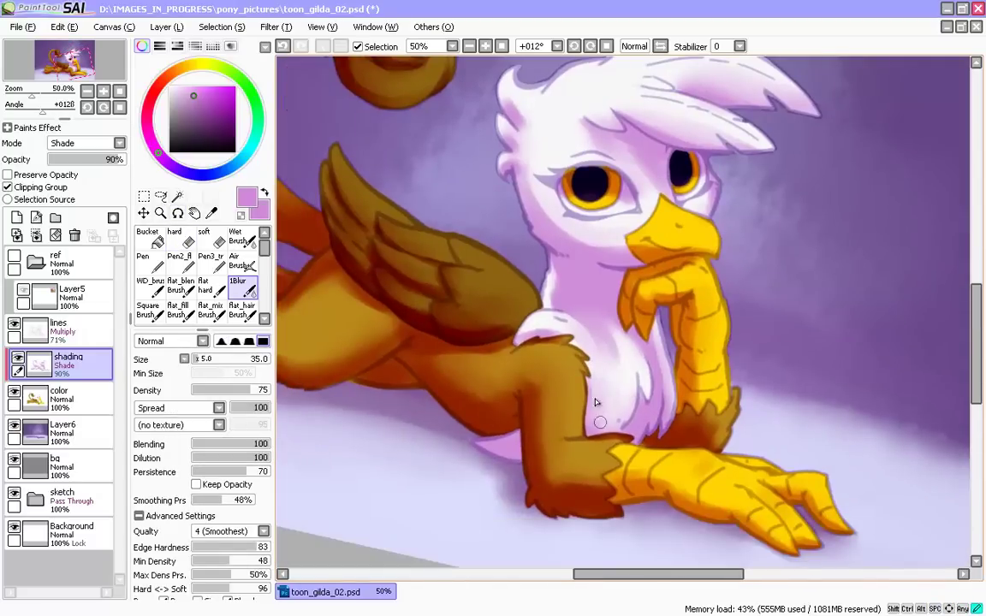
key(n)
drag(588, 396, 602, 433)
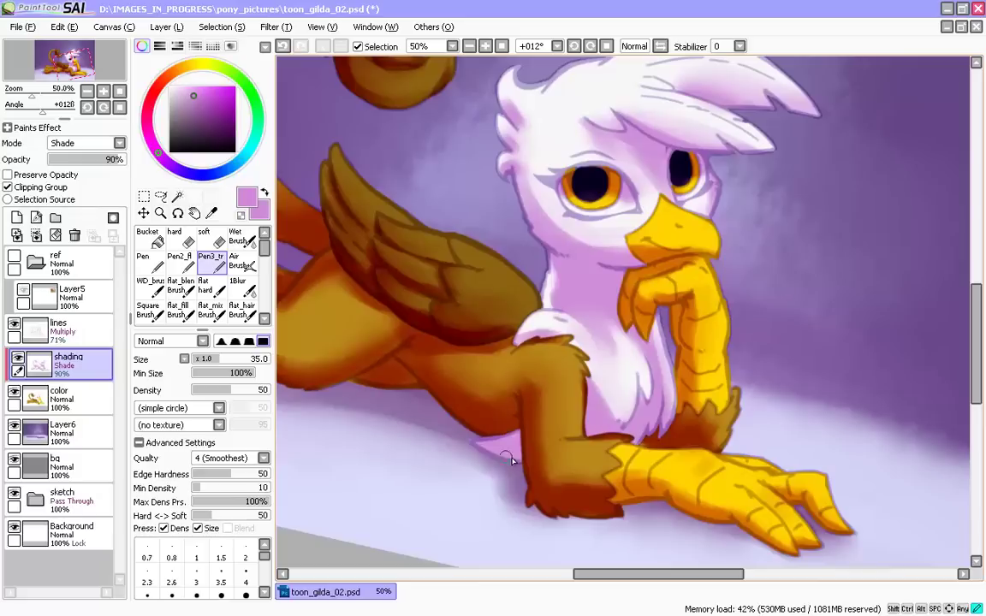
key(b)
drag(595, 385, 602, 412)
- Rotate the view back to about -1° and refine the outstretched claw's shading with 1Blur at sizes 35 and 25
key(r)
drag(372, 430, 405, 487)
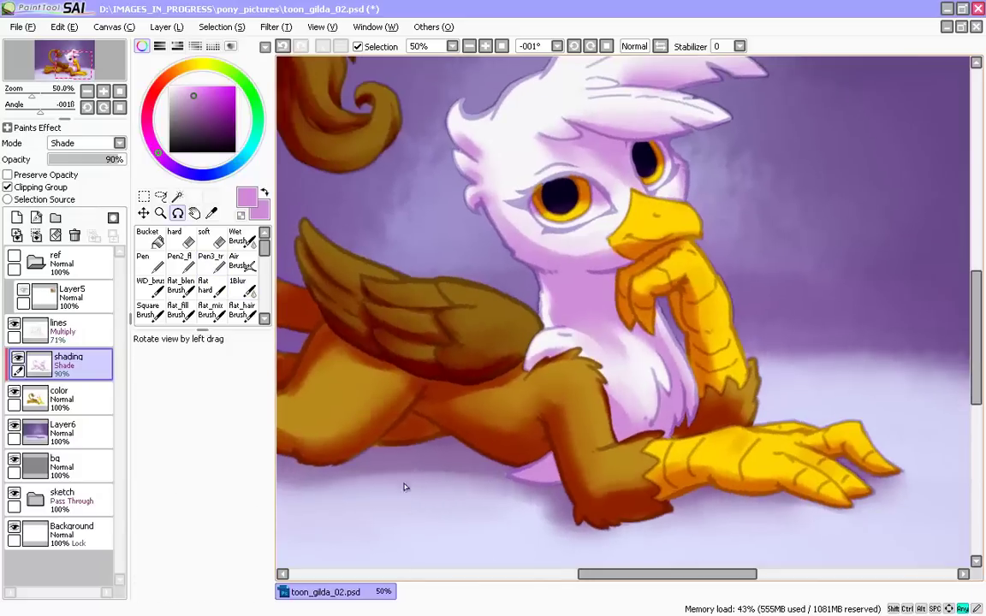
key(space)
mouse_move(447, 385)
mouse_down()
mouse_move(420, 465)
mouse_move(428, 477)
mouse_move(431, 446)
mouse_move(413, 392)
mouse_move(361, 397)
mouse_up()
key(e)
key(ctrl+z)
key(b)
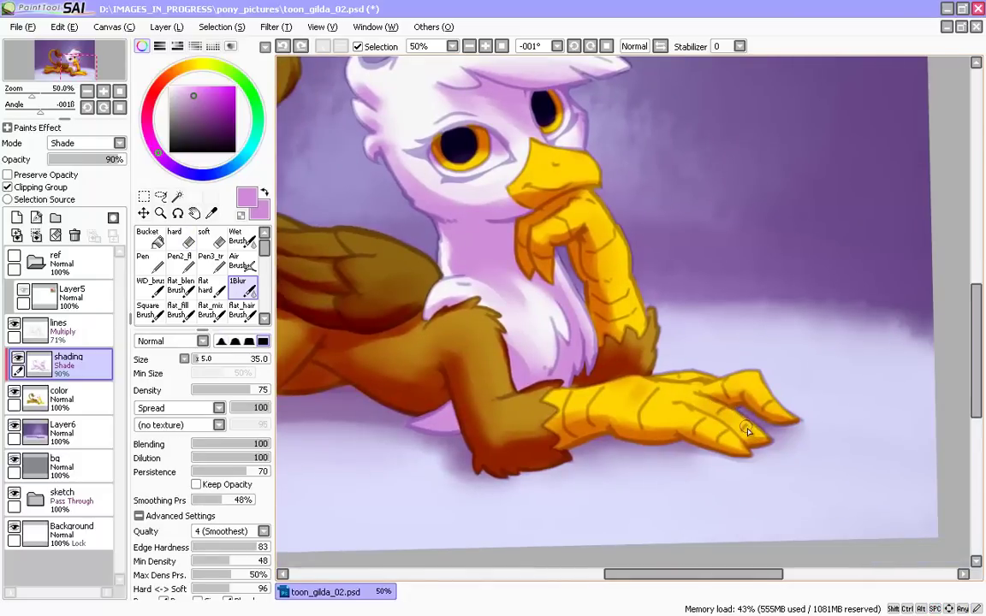
drag(730, 423, 731, 445)
drag(791, 415, 799, 412)
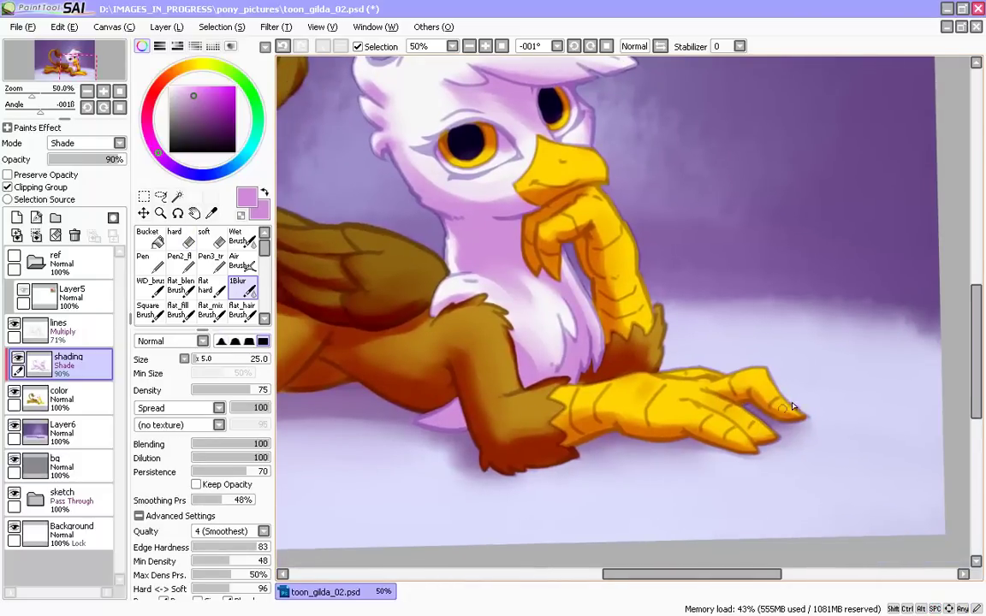
key(n)
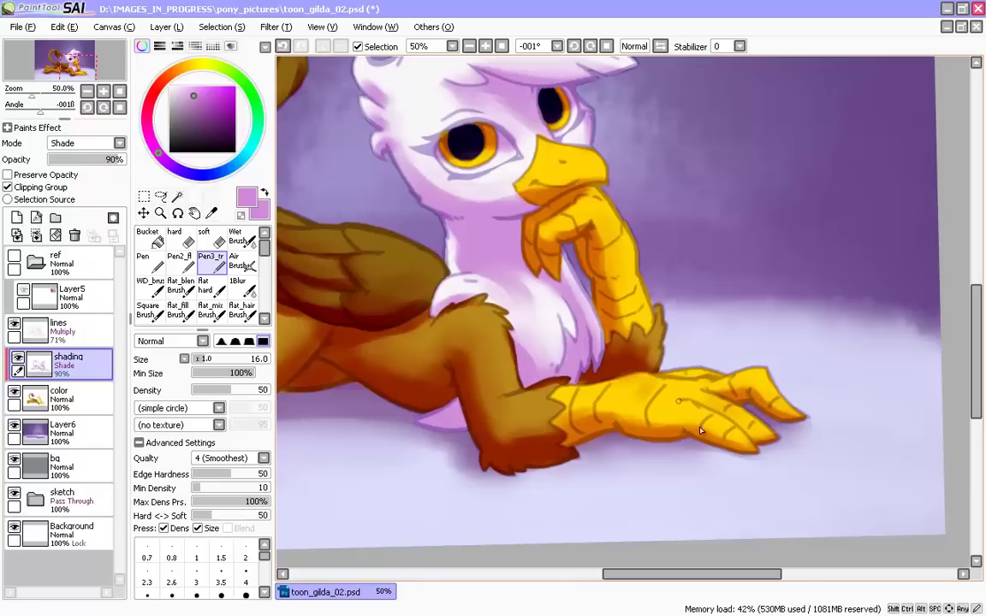
key(ctrl+z)
- Sample the backdrop's dark purple on Layer6 and set the Pen3_tr brush size to 250
drag(315, 429, 565, 437)
drag(497, 488, 694, 493)
scroll(370, 342, down, 2)
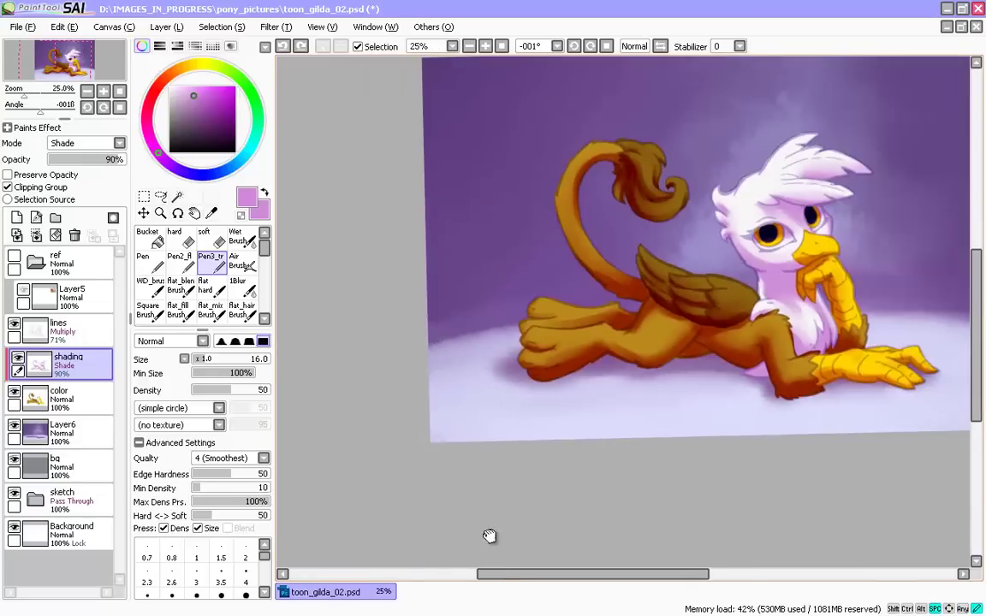
drag(489, 535, 346, 613)
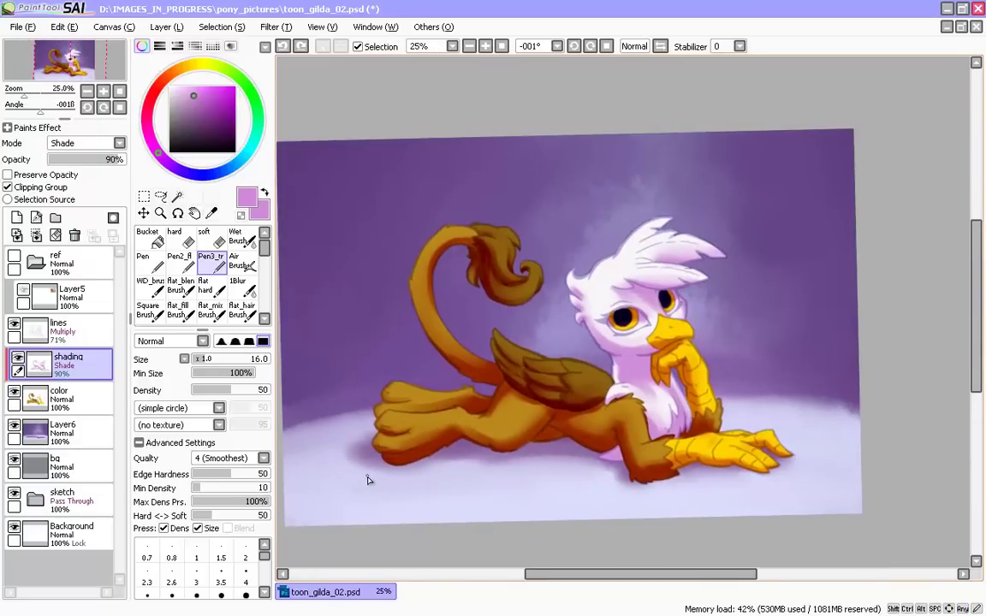
drag(370, 503, 386, 494)
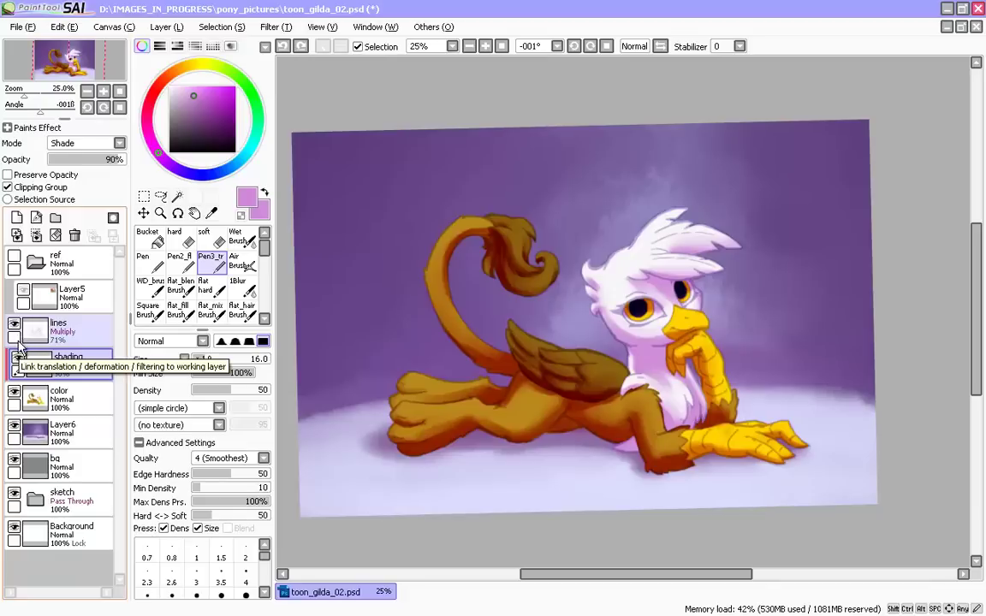
click(64, 432)
alt+click(318, 162)
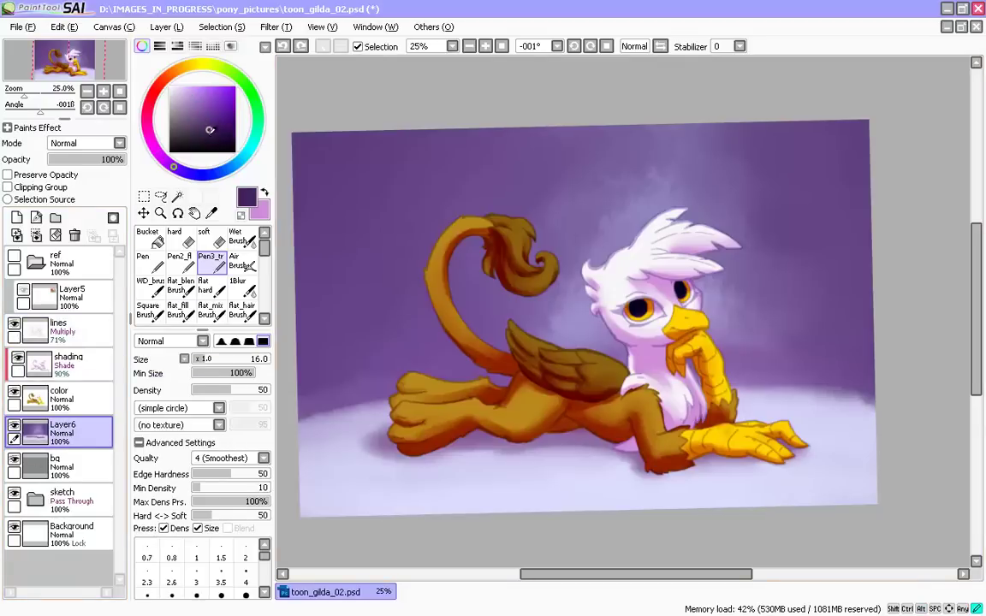
click(154, 286)
click(211, 265)
drag(240, 360, 271, 359)
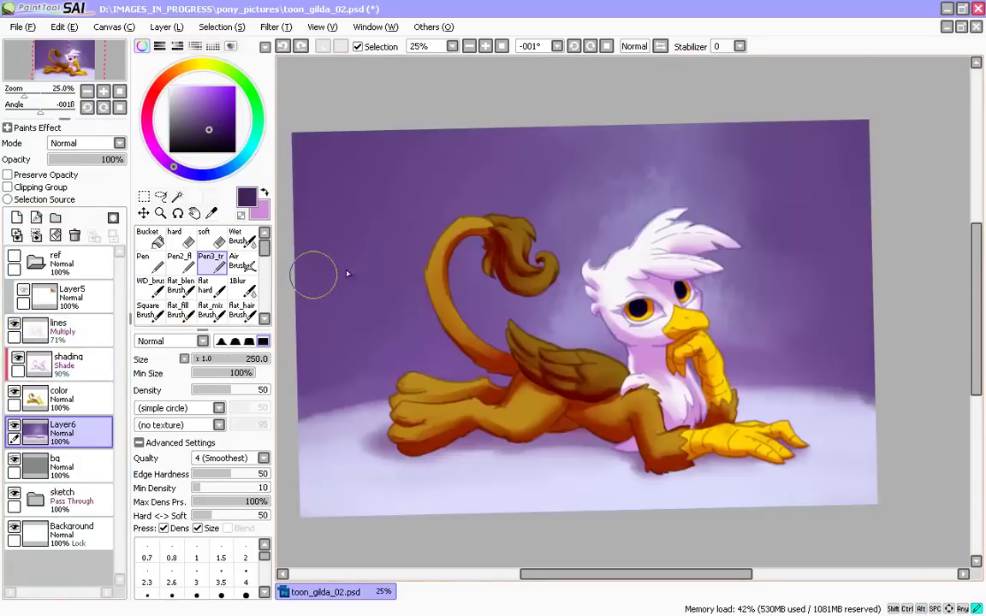
- Darken the purple backdrop around the griffon on Layer6 using the WD_brush at sizes 200 and 250
click(64, 360)
click(144, 261)
click(150, 286)
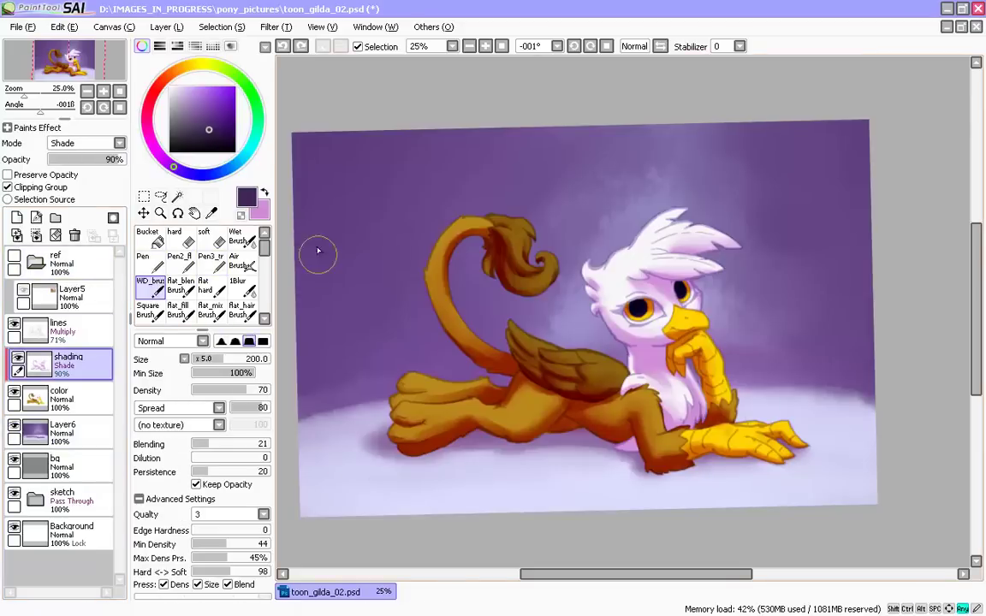
click(64, 432)
mouse_move(329, 168)
mouse_down()
mouse_move(383, 190)
mouse_move(323, 219)
mouse_move(315, 337)
mouse_move(376, 255)
mouse_move(375, 270)
mouse_move(290, 207)
mouse_move(301, 200)
mouse_move(333, 360)
mouse_up()
key(bracketleft)
key(bracketleft)
key(bracketleft)
key(bracketright)
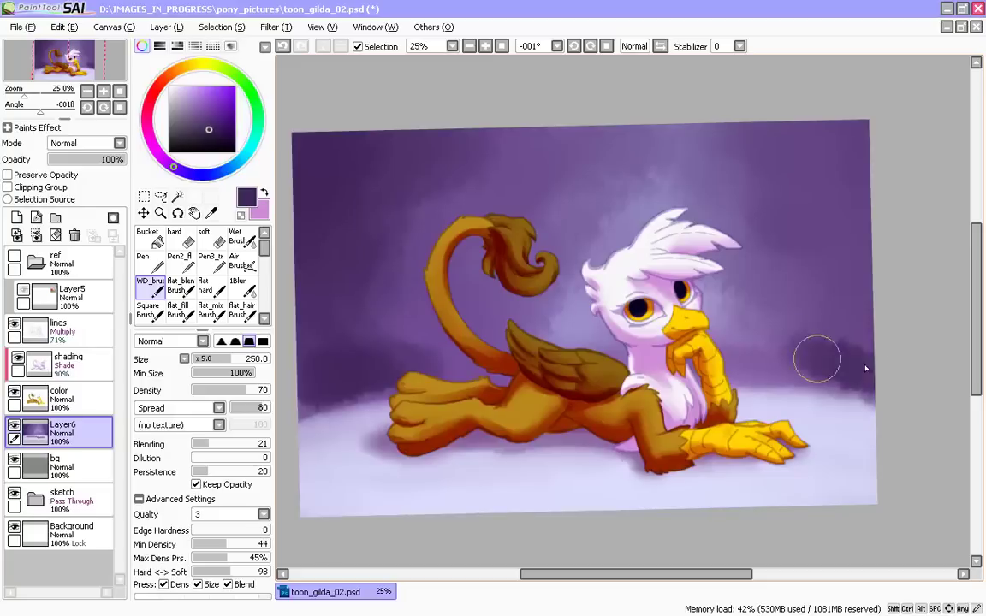
- Darken the purple backdrop beside the griffon with the WD_brush at 250 and smooth it with the Wet Brush at sizes 250 and 120
mouse_move(816, 359)
mouse_down()
mouse_move(879, 141)
mouse_move(822, 154)
mouse_up()
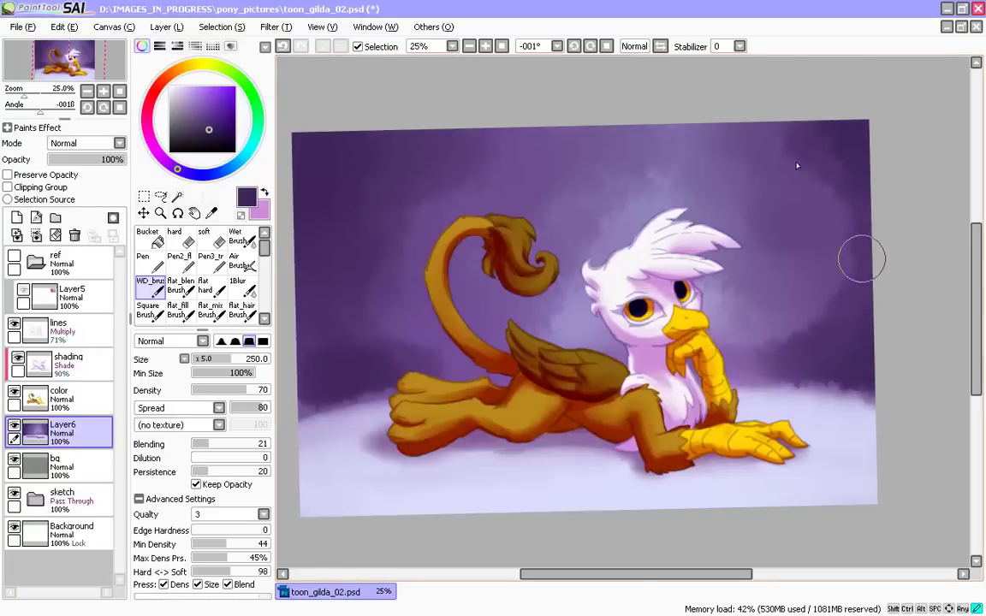
click(242, 238)
key(bracketright)
key(bracketright)
key(bracketright)
key(bracketright)
key(bracketright)
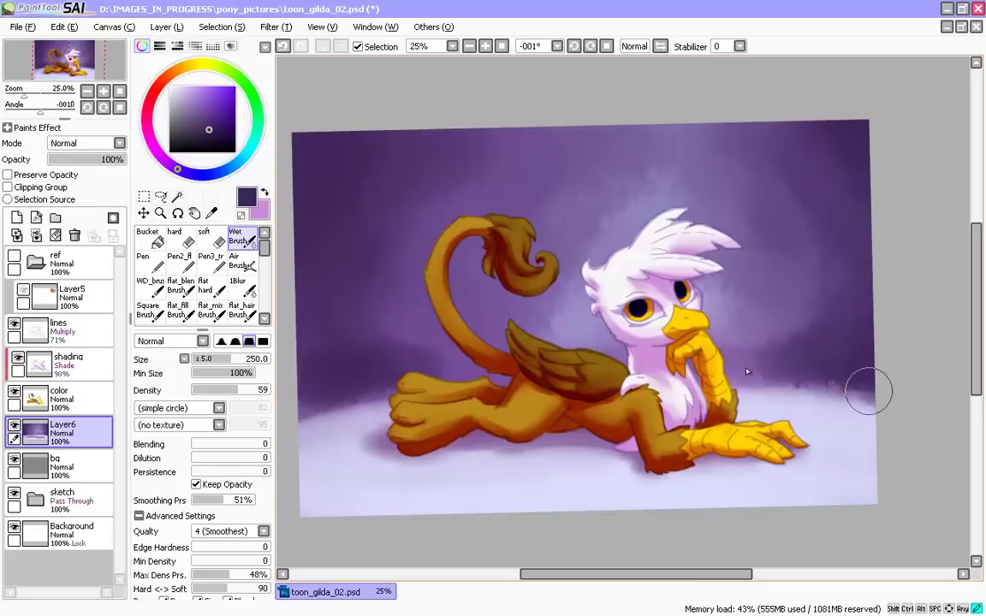
key(bracketleft)
key(bracketleft)
key(bracketleft)
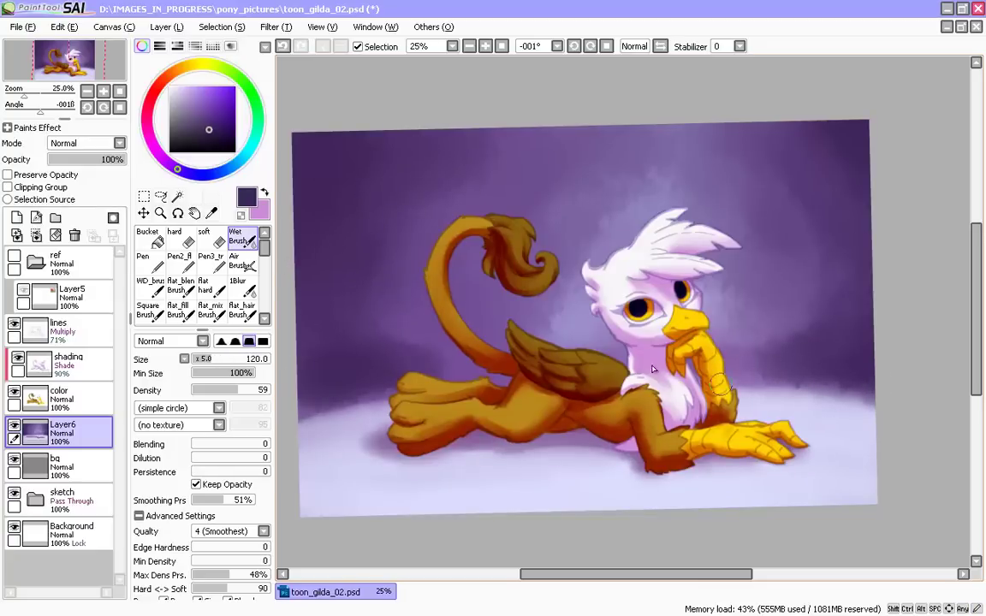
- Save the file, sample the pale lavender floor colour, and touch up the horizon with the WD_brush at 100 and Wet Brush at 120
mouse_move(310, 457)
mouse_down()
mouse_move(352, 432)
mouse_move(363, 315)
mouse_up()
key(ctrl+s)
key(n)
right_click(340, 264)
click(240, 241)
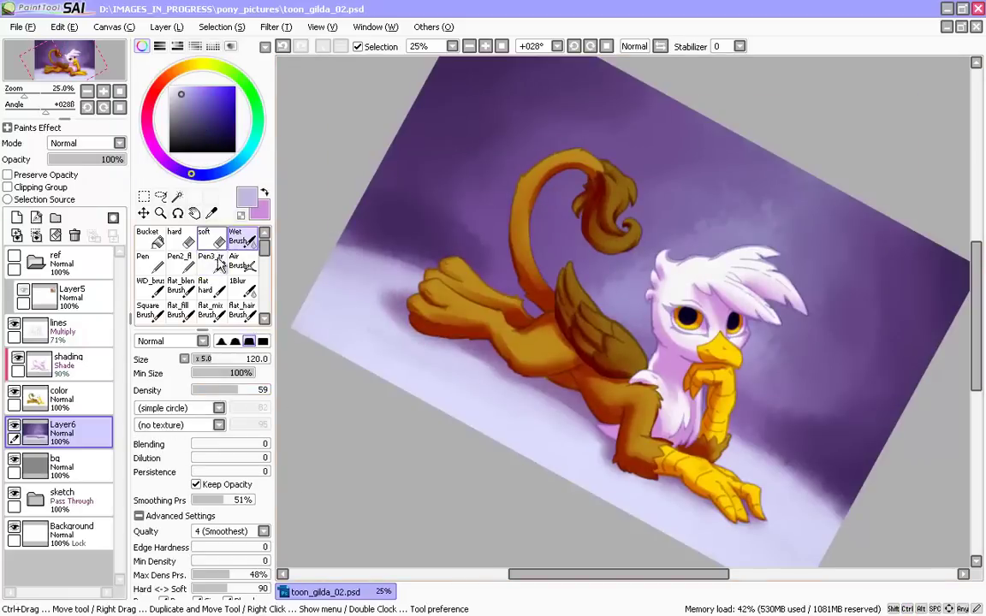
click(154, 288)
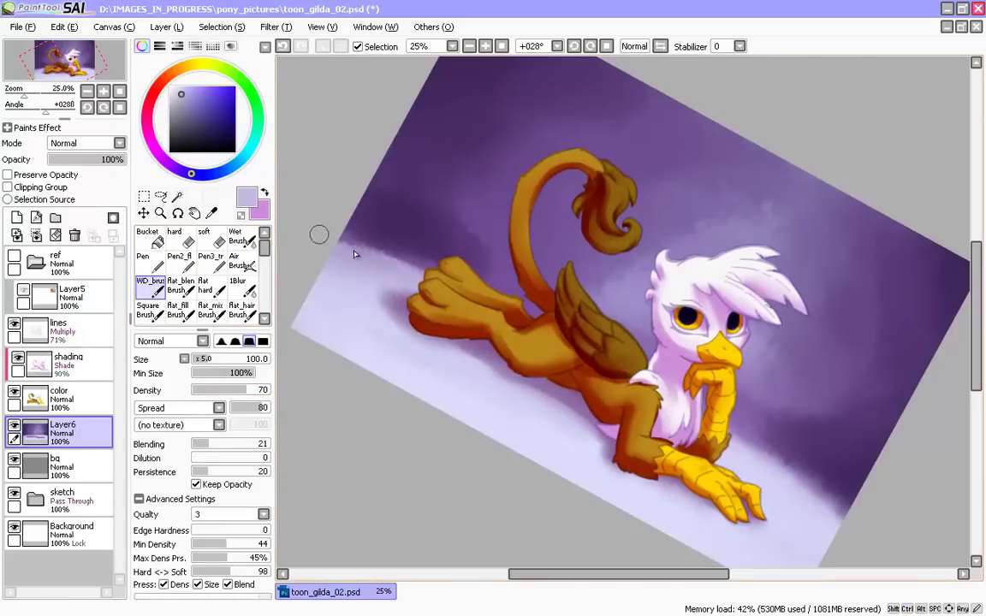
click(241, 238)
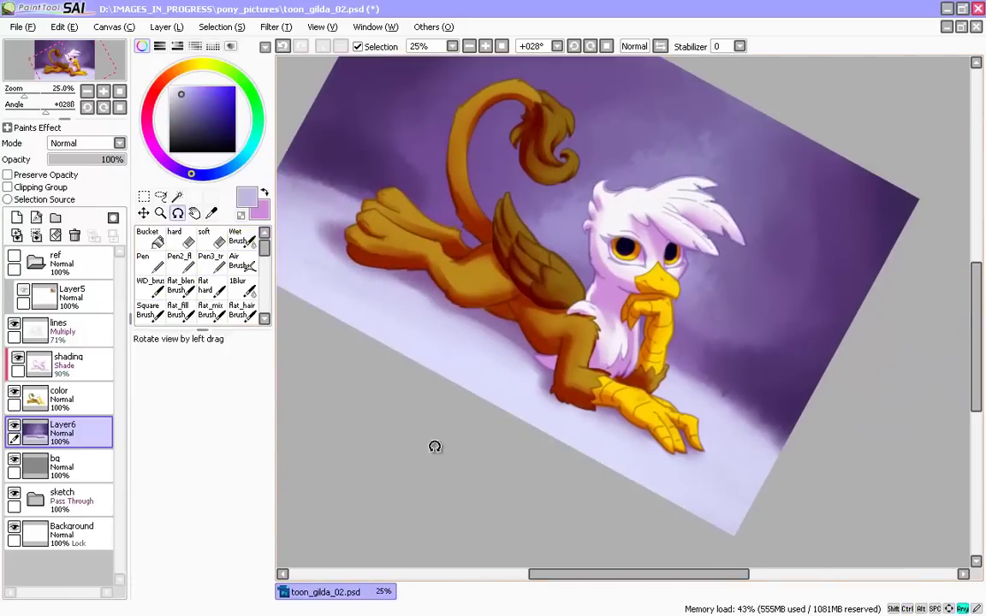
drag(434, 447, 411, 424)
drag(373, 383, 379, 321)
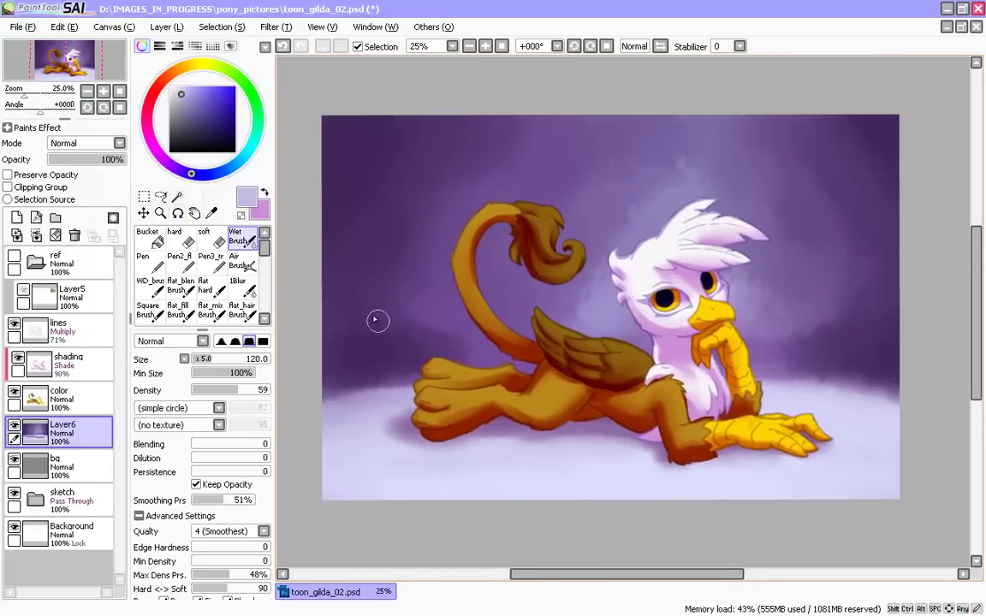
- Create a new layer above the shading layer and name it "add"
click(94, 368)
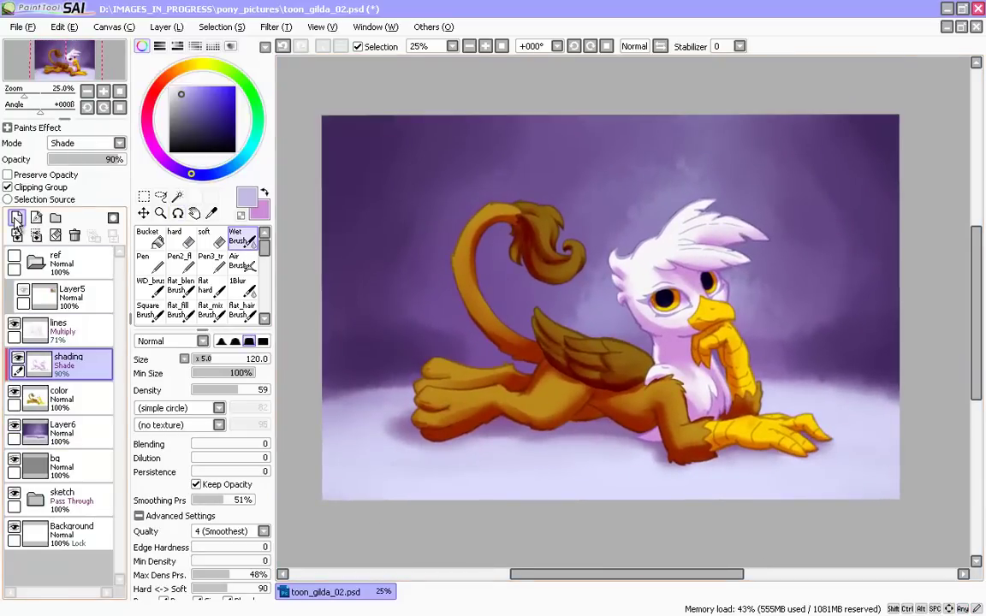
click(17, 218)
double_click(65, 359)
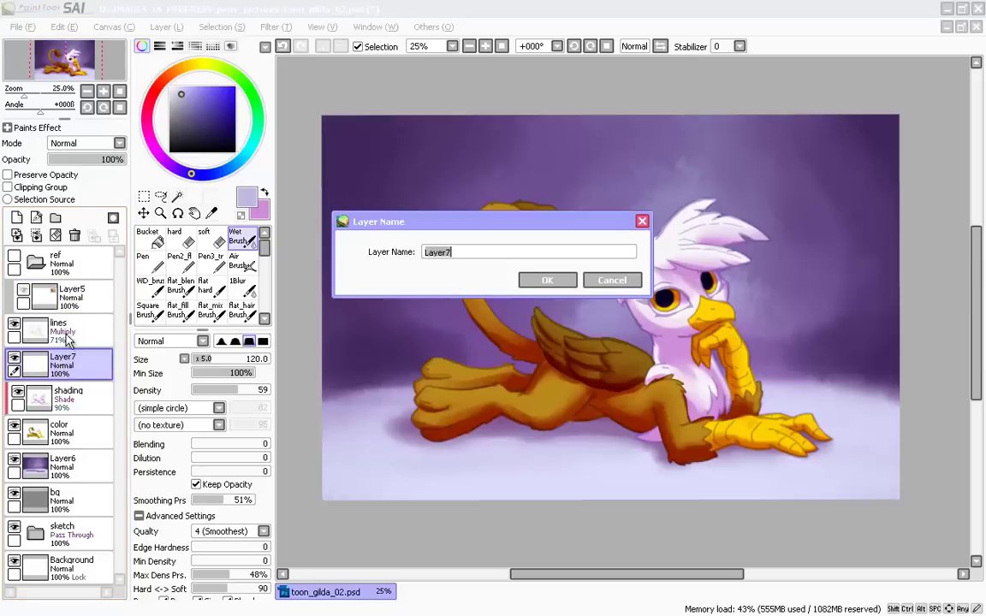
text(add)
key(Return)
- Set up the Pen3_tr brush for inking the griffon's eyes with dark indigo, size 10 and stabilizer S-1
click(211, 260)
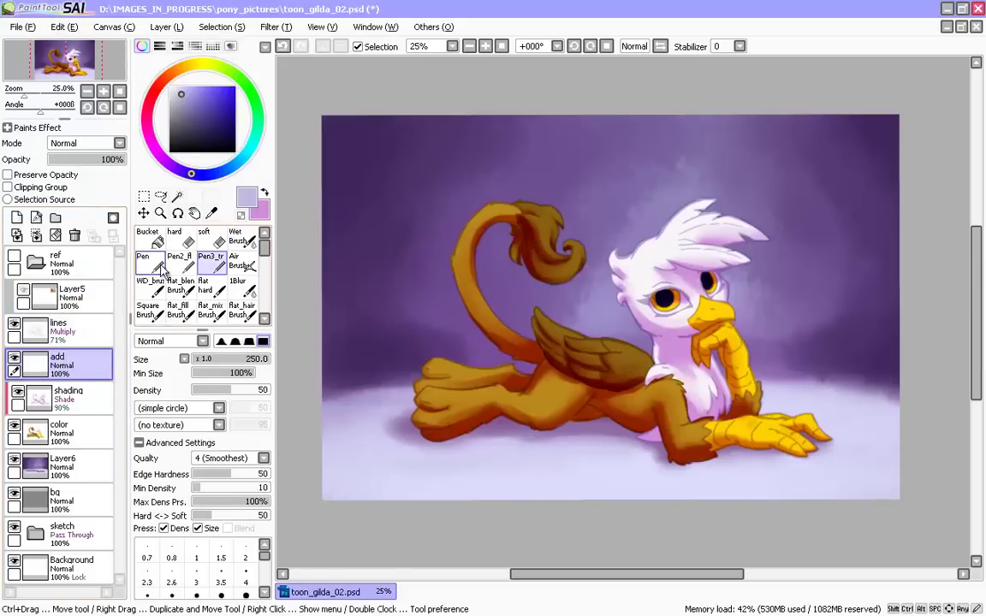
scroll(666, 375, up, 2)
scroll(666, 374, up, 2)
drag(712, 309, 346, 403)
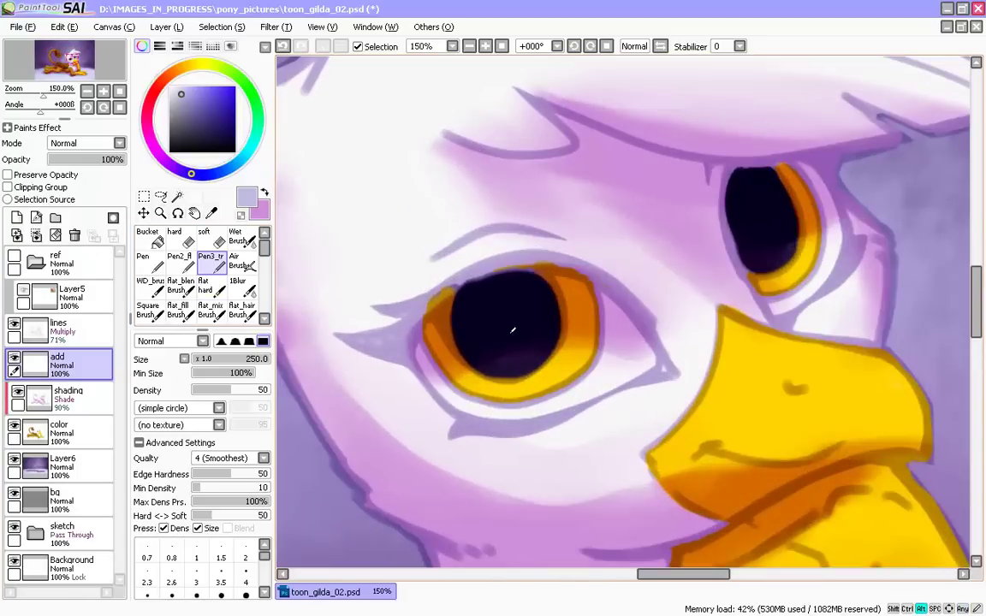
click(215, 125)
key(bracketleft)
key(bracketleft)
key(bracketleft)
key(bracketleft)
key(bracketleft)
key(bracketleft)
key(bracketleft)
key(bracketleft)
key(bracketleft)
key(bracketleft)
key(bracketleft)
key(bracketleft)
key(bracketleft)
key(bracketleft)
key(bracketleft)
key(bracketleft)
key(bracketleft)
click(739, 47)
click(728, 247)
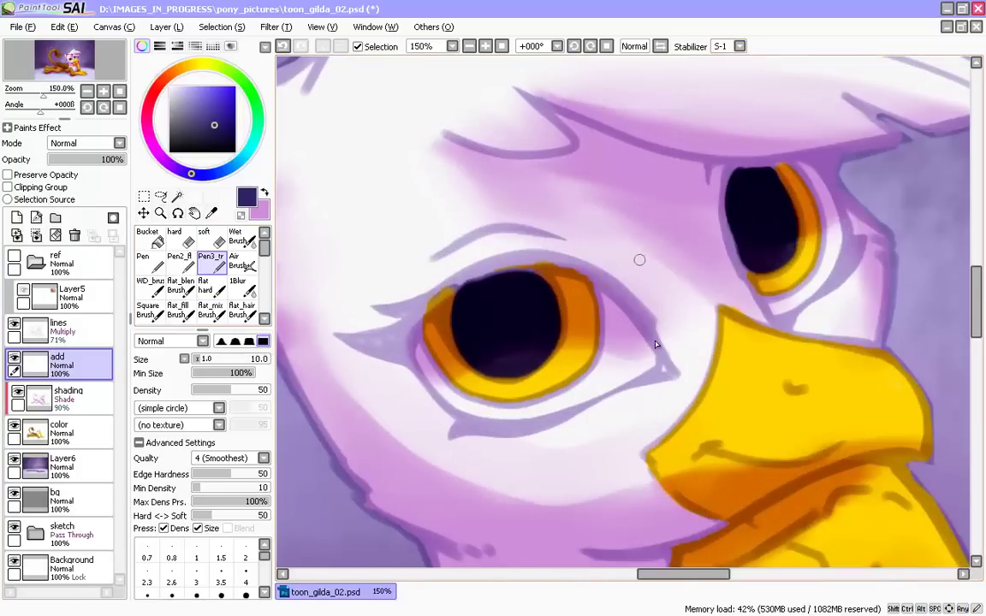
- Ink the near eye's upper lid in dark indigo on the add layer, varying Pen3_tr around size 10 and raising density to 100
mouse_move(672, 368)
mouse_down()
mouse_move(588, 276)
mouse_move(604, 272)
mouse_move(633, 301)
mouse_move(666, 364)
mouse_move(632, 316)
mouse_move(587, 272)
mouse_up()
key(bracketleft)
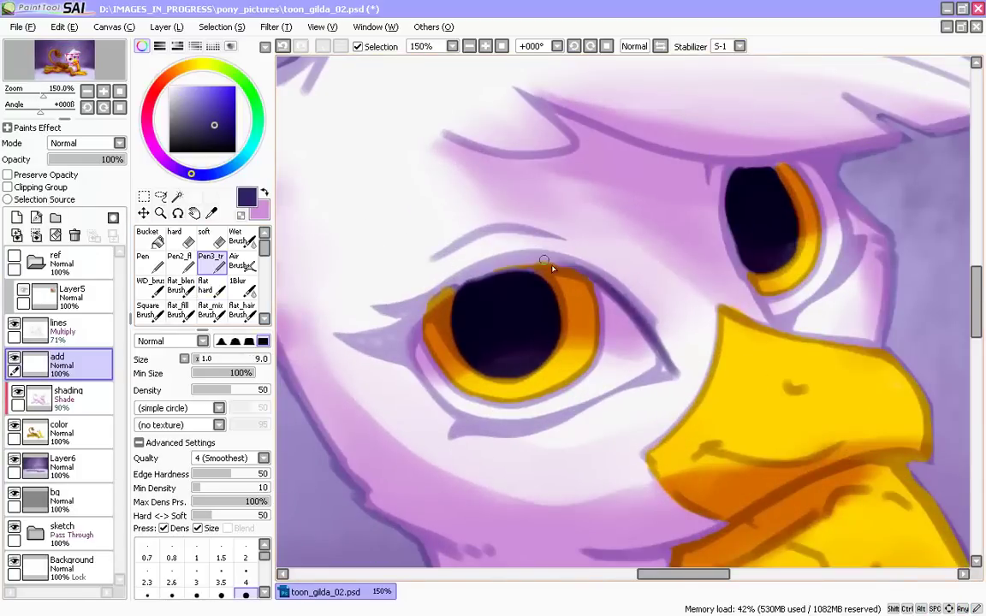
mouse_move(633, 299)
mouse_down()
mouse_move(505, 260)
mouse_move(480, 267)
mouse_up()
key(bracketright)
key(bracketright)
key(bracketright)
mouse_move(568, 265)
mouse_down()
mouse_move(485, 265)
mouse_move(406, 310)
mouse_up()
key(bracketleft)
key(bracketleft)
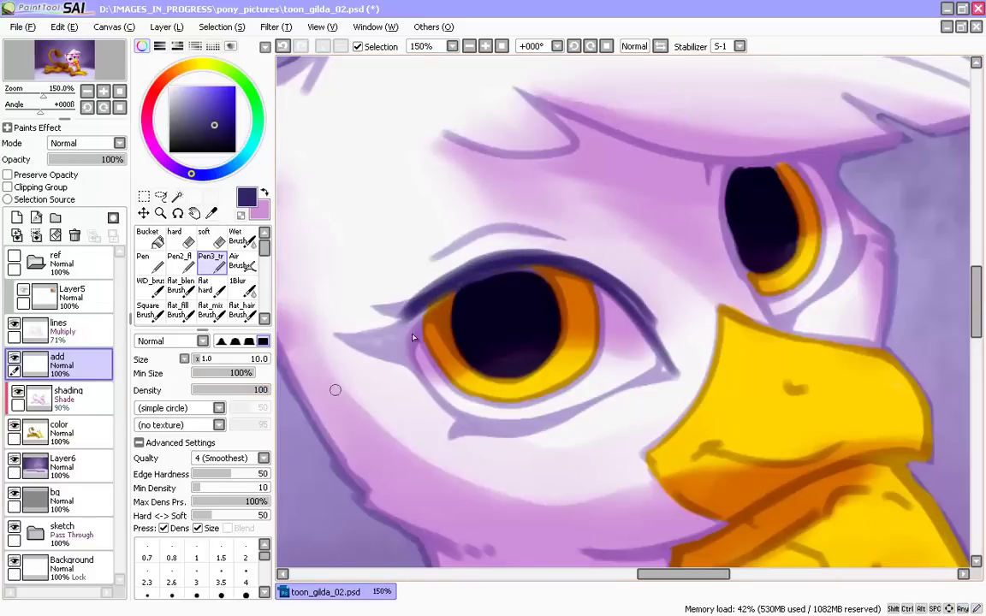
mouse_move(554, 262)
mouse_down()
mouse_move(429, 304)
mouse_move(407, 361)
mouse_up()
- Fill the near eye's outer lash, line its outer corner, and thicken the upper lid with Pen3_tr at about size 9
mouse_move(343, 337)
mouse_down()
mouse_move(407, 360)
mouse_move(410, 321)
mouse_move(406, 336)
mouse_up()
mouse_move(406, 335)
mouse_down()
mouse_move(404, 353)
mouse_move(385, 345)
mouse_move(454, 414)
mouse_up()
key(bracketleft)
key(bracketleft)
key(bracketleft)
key(bracketleft)
key(bracketright)
key(bracketright)
key(bracketright)
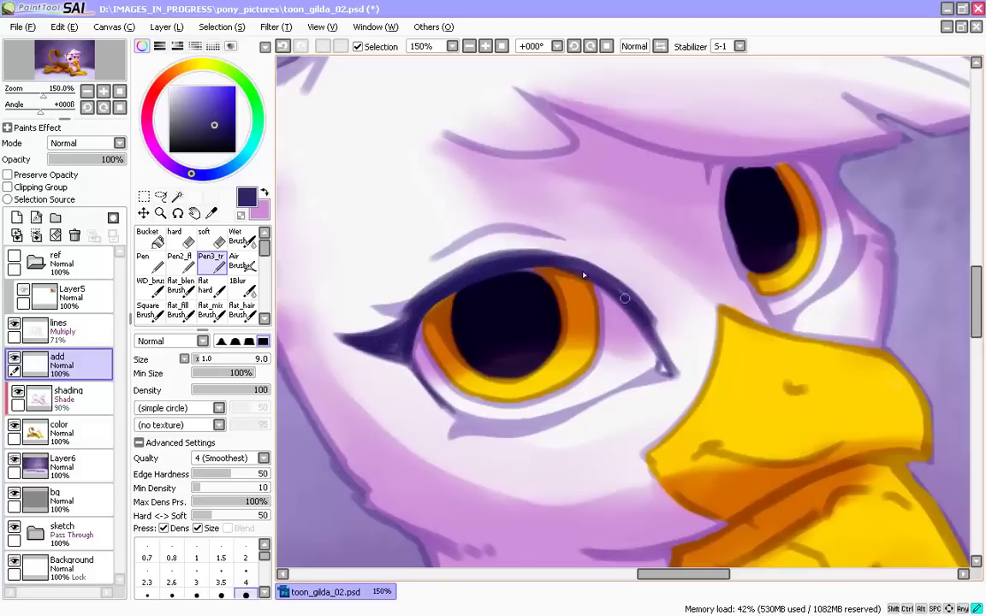
drag(586, 272, 640, 307)
mouse_move(515, 304)
mouse_down()
mouse_move(561, 222)
mouse_move(591, 212)
mouse_up()
mouse_move(610, 165)
mouse_down()
mouse_move(646, 224)
mouse_move(650, 281)
mouse_up()
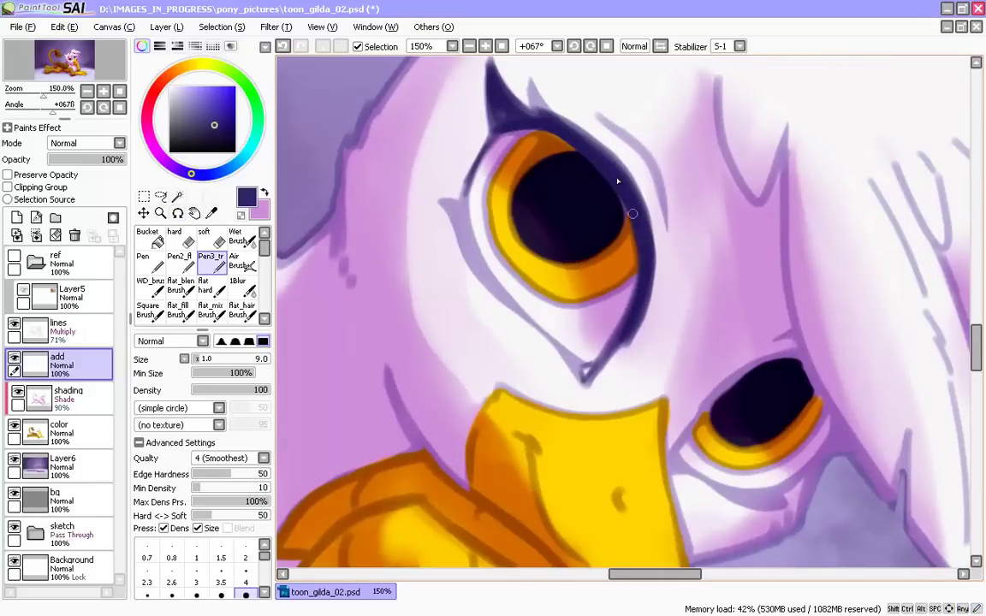
- Ink the near eye's second lash and the crease above the lid with Pen3_tr at sizes 6 to 8
key(bracketleft)
key(bracketleft)
scroll(489, 144, up, 2)
key(bracketleft)
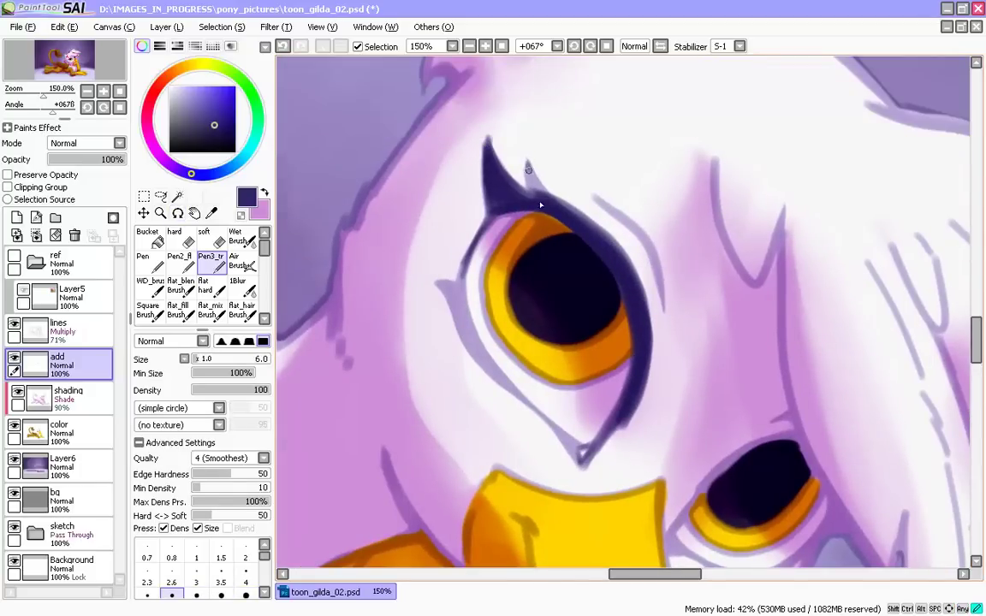
drag(532, 186, 527, 167)
key(bracketright)
key(bracketright)
key(bracketright)
key(bracketleft)
key(bracketleft)
drag(597, 198, 661, 287)
key(bracketright)
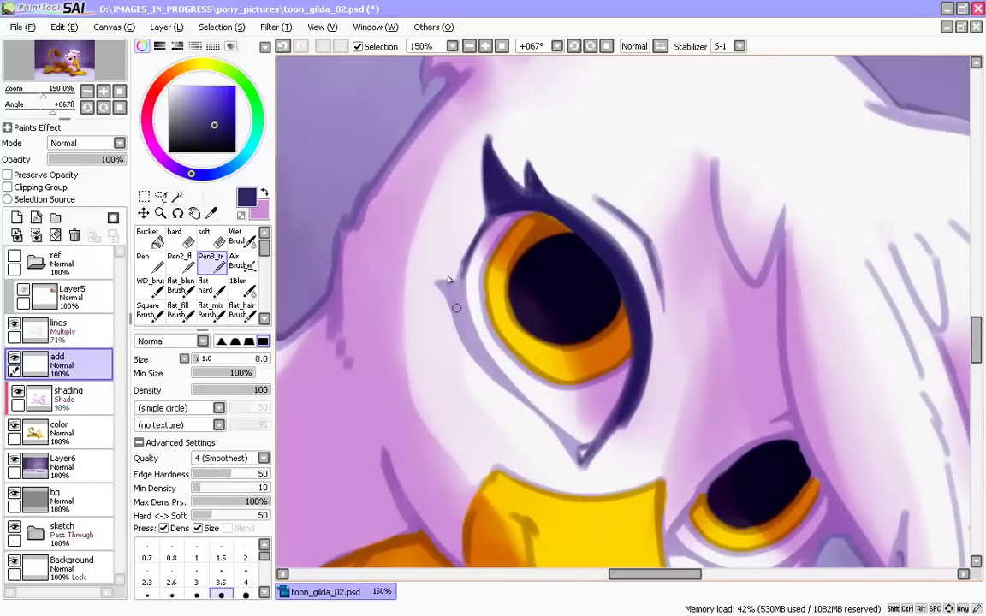
- Ink the near eye's lower lid and its small lash, undo the stray strokes, and refine the outline with Pen3_tr at size 7
drag(438, 284, 465, 329)
key(bracketright)
mouse_move(471, 255)
mouse_down()
mouse_move(463, 299)
mouse_move(521, 398)
mouse_up()
drag(467, 338, 523, 401)
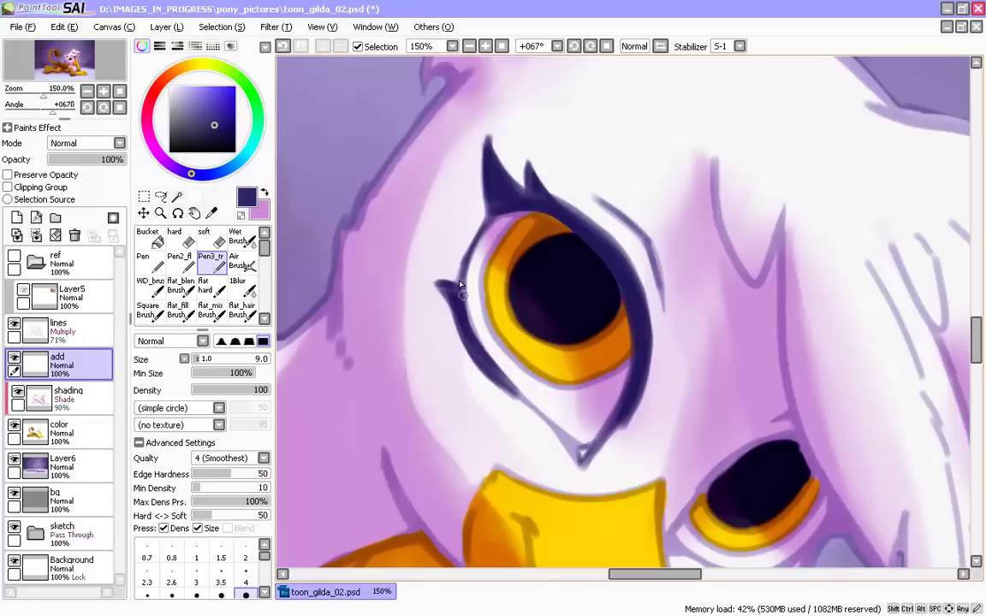
drag(465, 270, 471, 307)
key(ctrl+z)
key(ctrl+z)
key(bracketleft)
mouse_move(497, 384)
mouse_down()
mouse_move(580, 455)
mouse_move(560, 432)
mouse_up()
key(bracketleft)
drag(462, 289, 465, 411)
key(e)
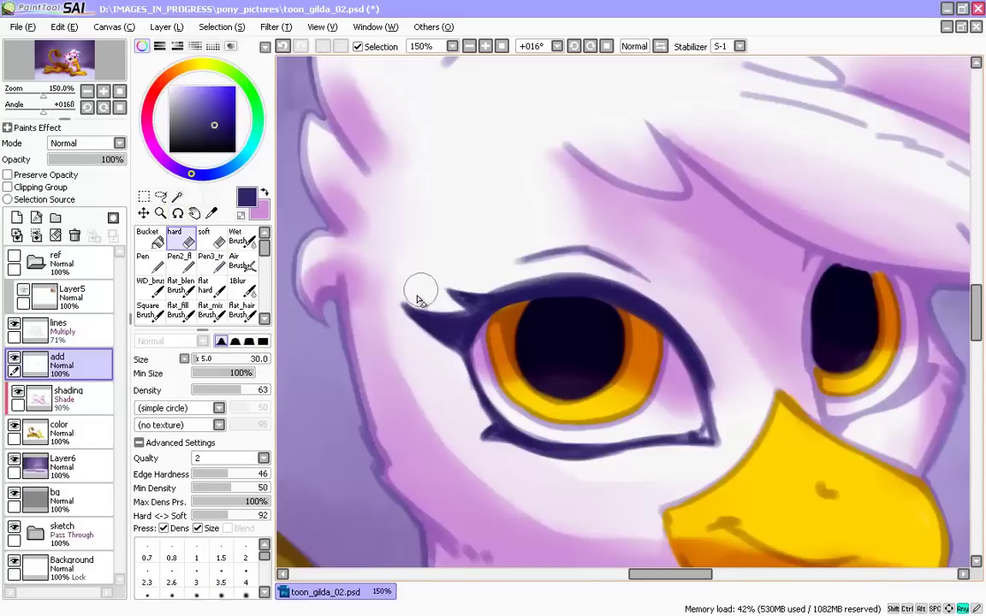
key(n)
mouse_move(471, 337)
mouse_down()
mouse_move(474, 377)
mouse_move(584, 172)
mouse_up()
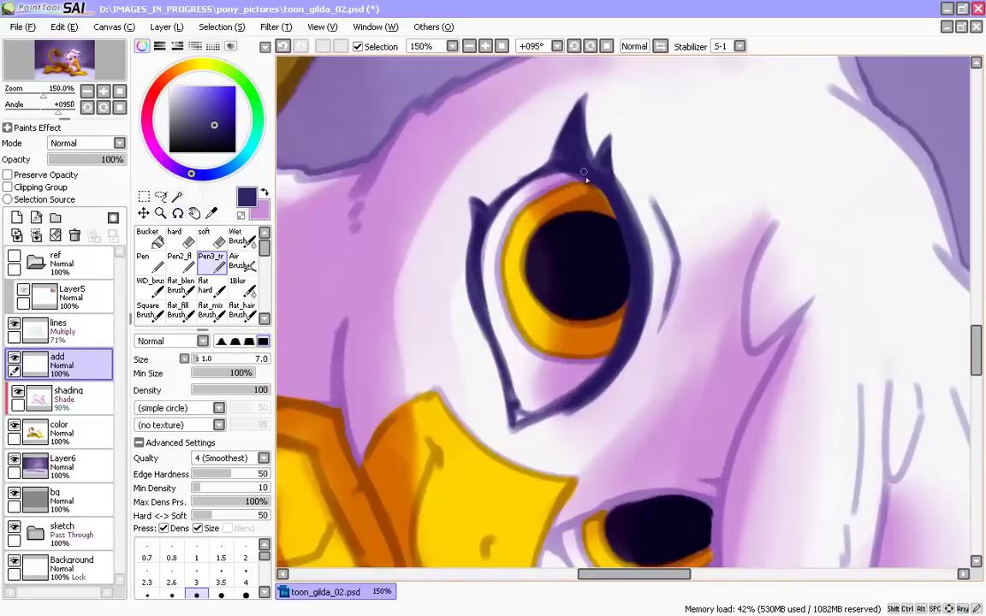
- Set the add layer's blending mode to Multiply and hide the layer
click(60, 143)
click(57, 158)
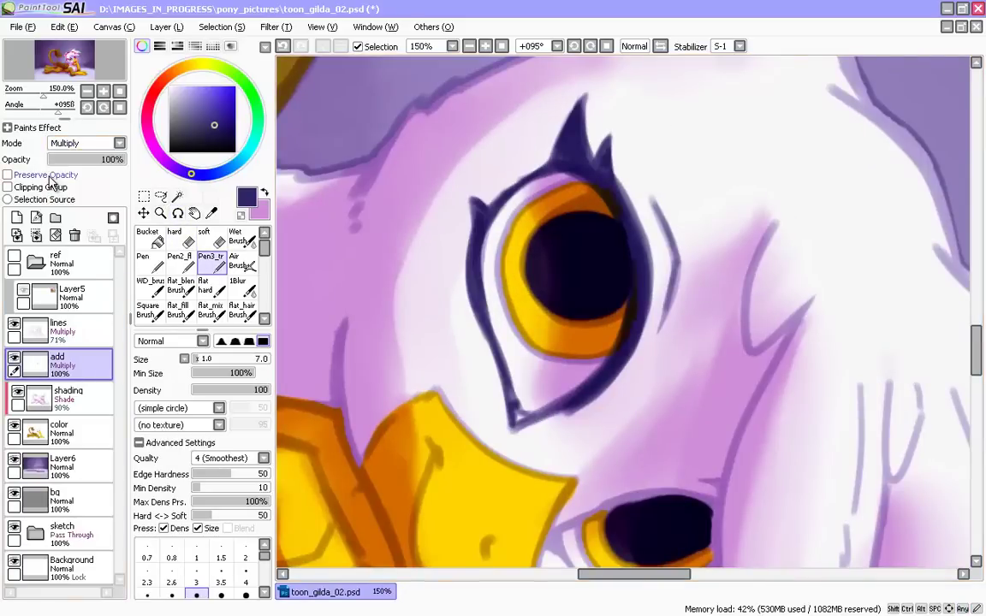
click(15, 359)
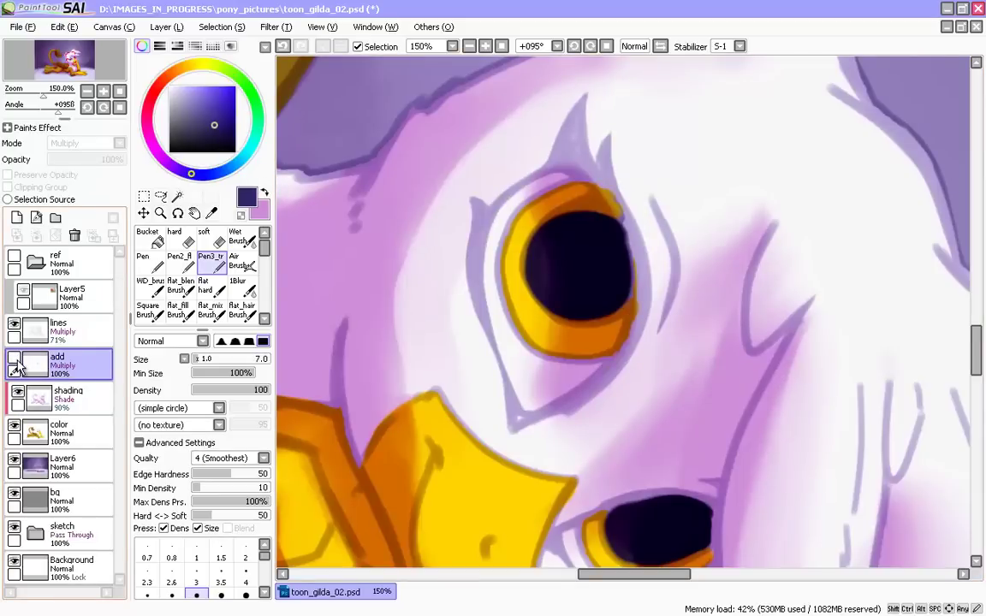
- Isolate the color layer, sample the off-white face colour, and trim the near eye's ragged iris edge with Pen3_tr at size 8
alt+click(15, 425)
alt+click(678, 334)
key(])
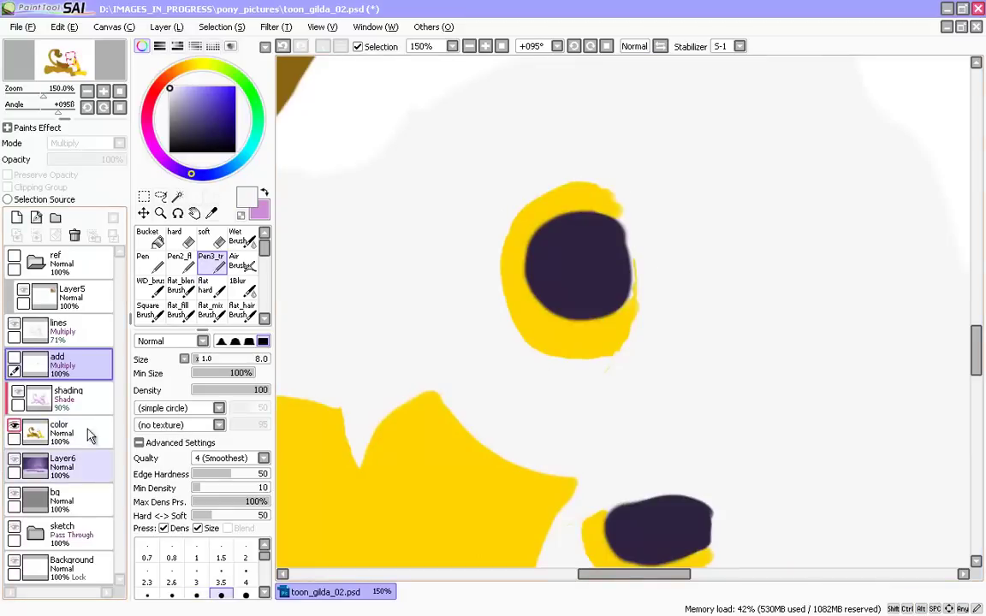
click(90, 435)
mouse_move(610, 183)
mouse_down()
mouse_move(633, 251)
mouse_move(599, 385)
mouse_up()
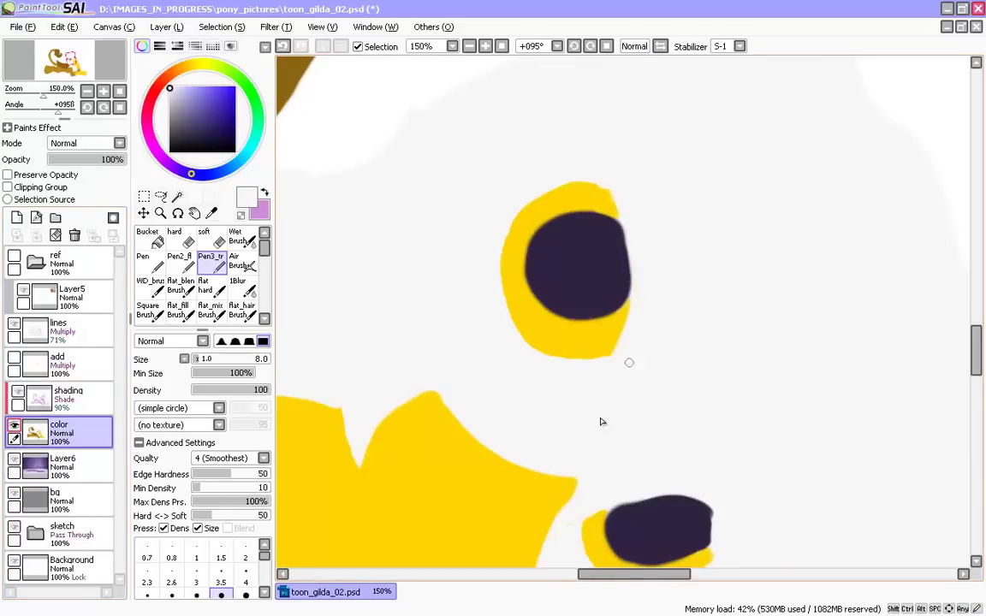
scroll(697, 401, down, 3)
drag(524, 257, 575, 465)
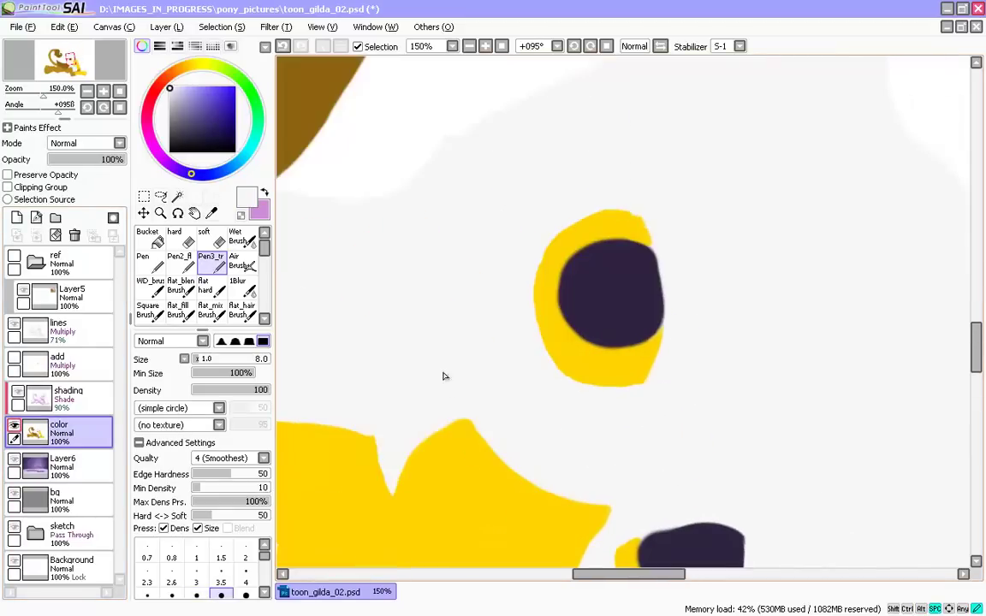
alt+click(15, 426)
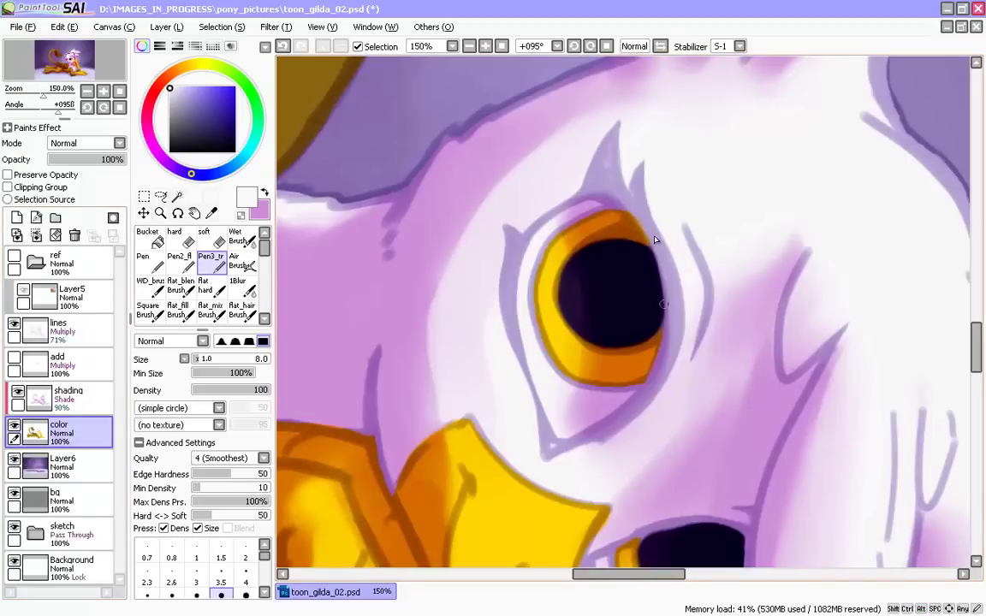
- Clean up the far eye's iris edge on the color layer, using sampled yellow and off-white with Pen3_tr at size 9
scroll(633, 409, down, 3)
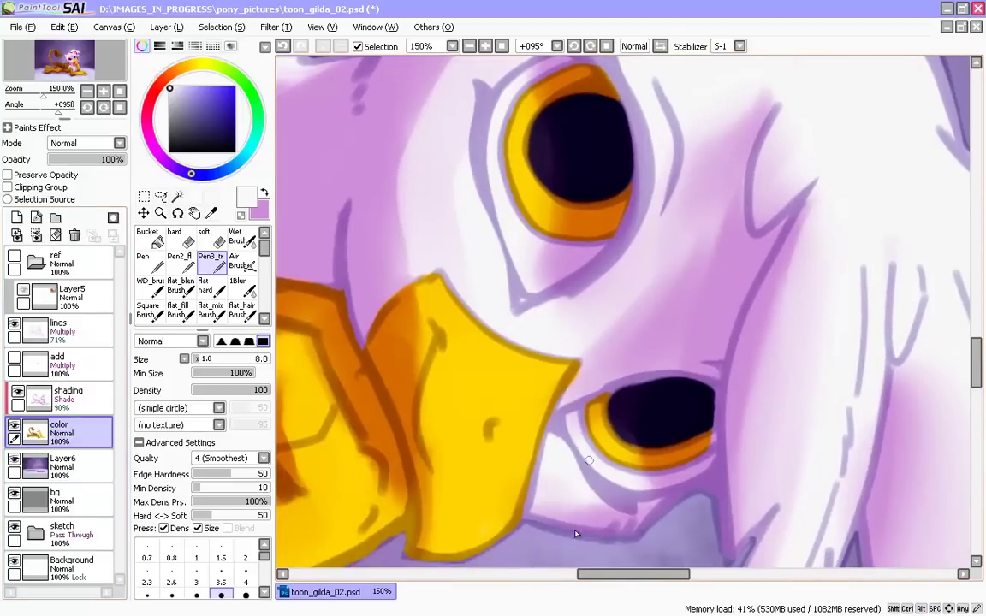
alt+click(14, 426)
right_click(605, 418)
alt+click(14, 426)
key(bracketright)
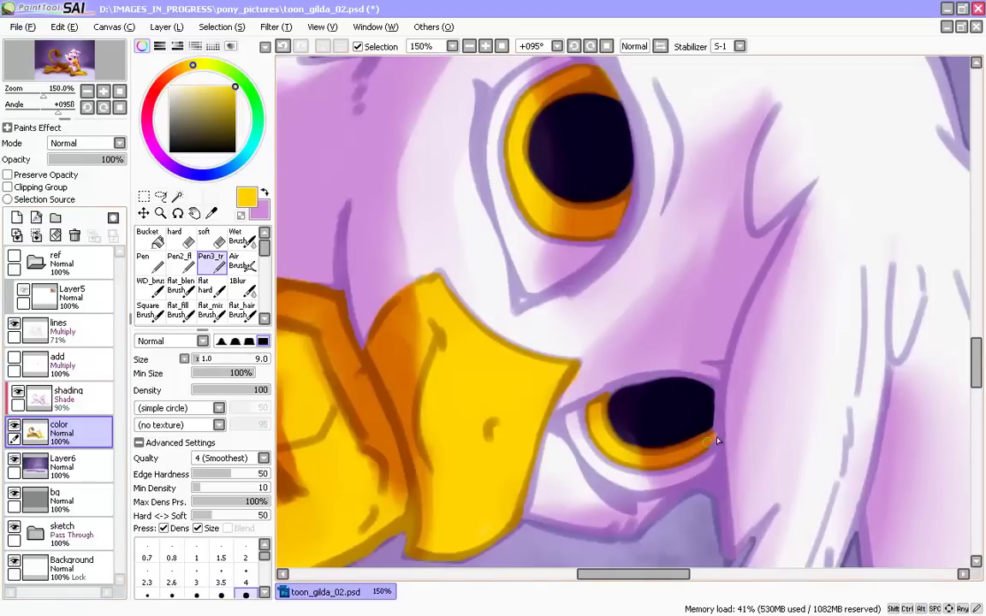
alt+click(14, 425)
key(x)
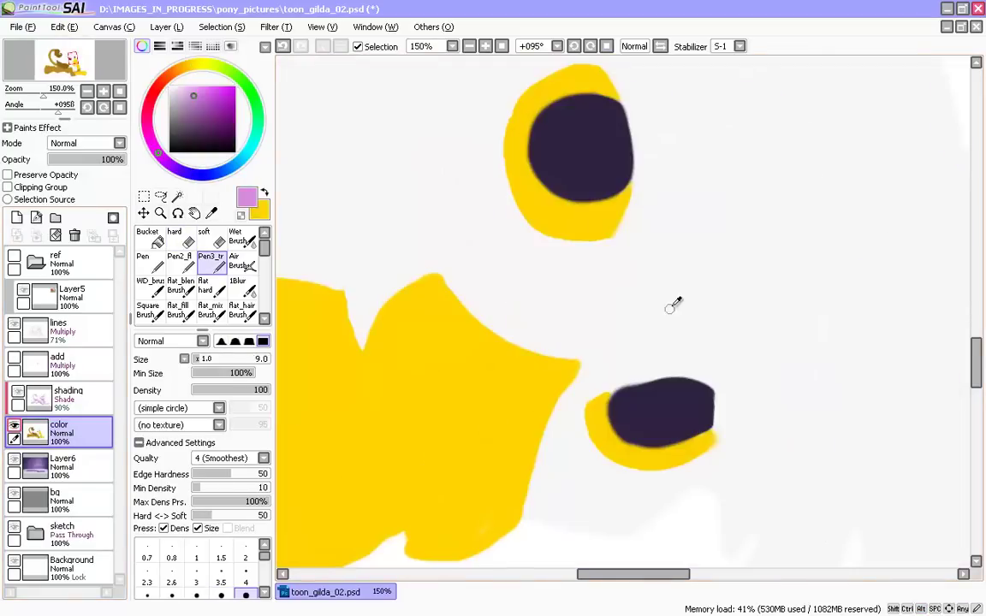
alt+click(670, 310)
alt+click(15, 427)
key(x)
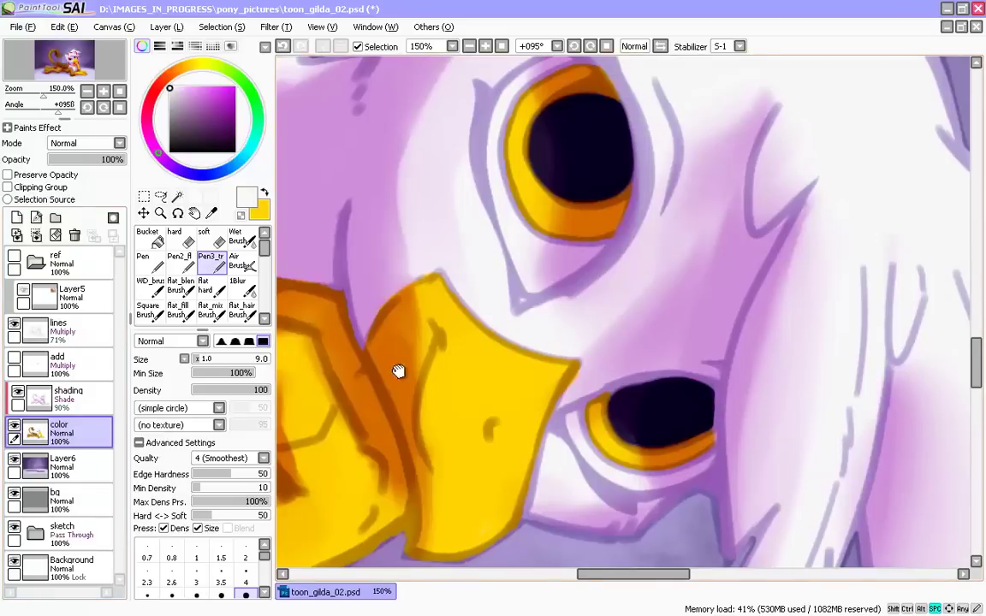
- Show the add layer again, pick a dark purple, and ink the far eye's lower lid on the color layer with Pen3_tr
drag(399, 372, 410, 451)
click(14, 358)
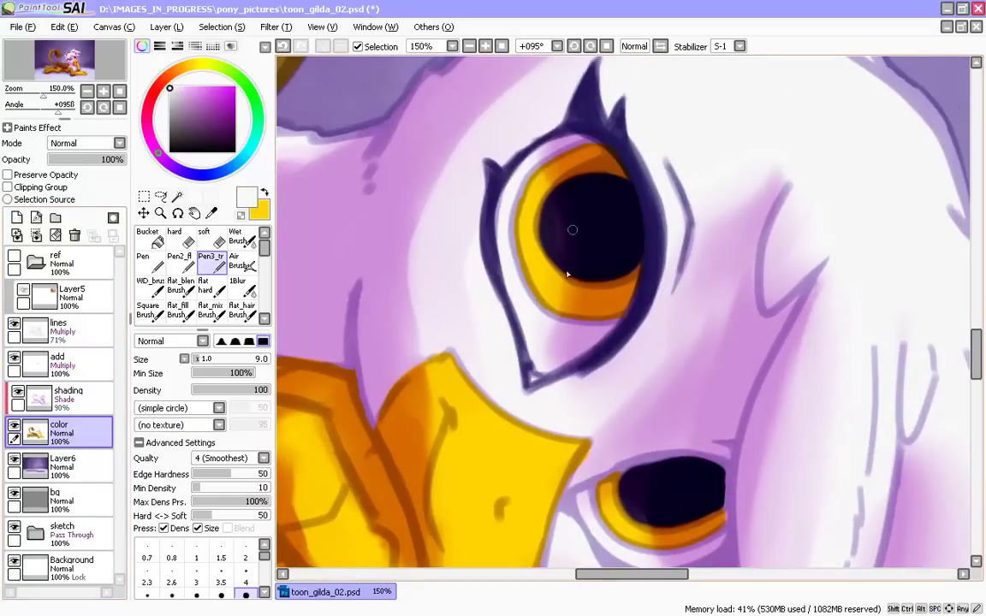
click(218, 134)
mouse_move(573, 481)
mouse_down()
mouse_move(497, 363)
mouse_move(522, 426)
mouse_up()
key([)
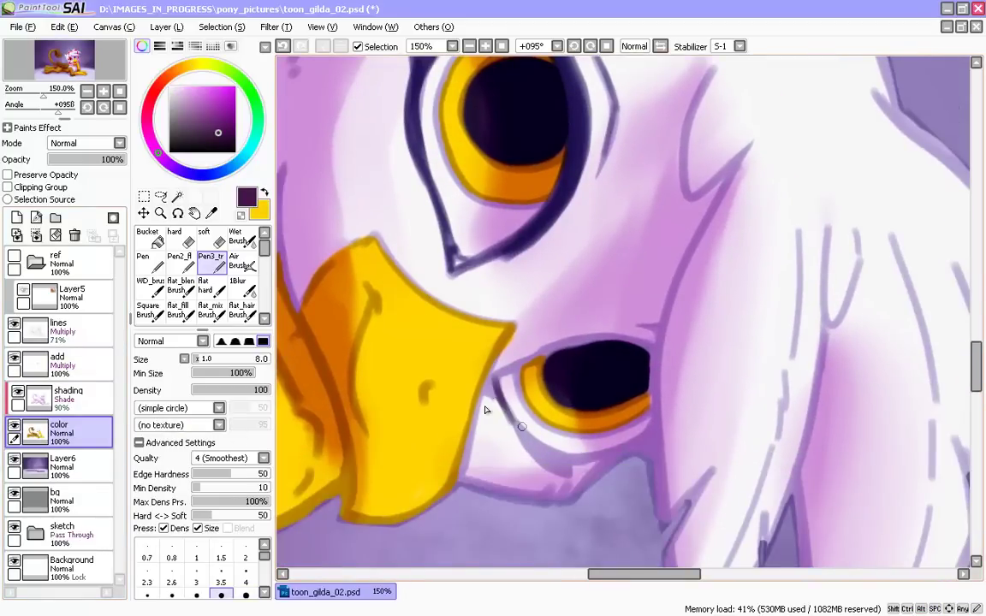
key([)
drag(504, 367, 676, 428)
- Try to ink the far eye's outline and outer lid in dark purple on the color layer with Pen3_tr at size 8
mouse_move(786, 366)
mouse_down()
mouse_move(732, 418)
mouse_move(785, 367)
mouse_up()
key(])
key(bracketright)
key(bracketright)
drag(757, 293, 778, 373)
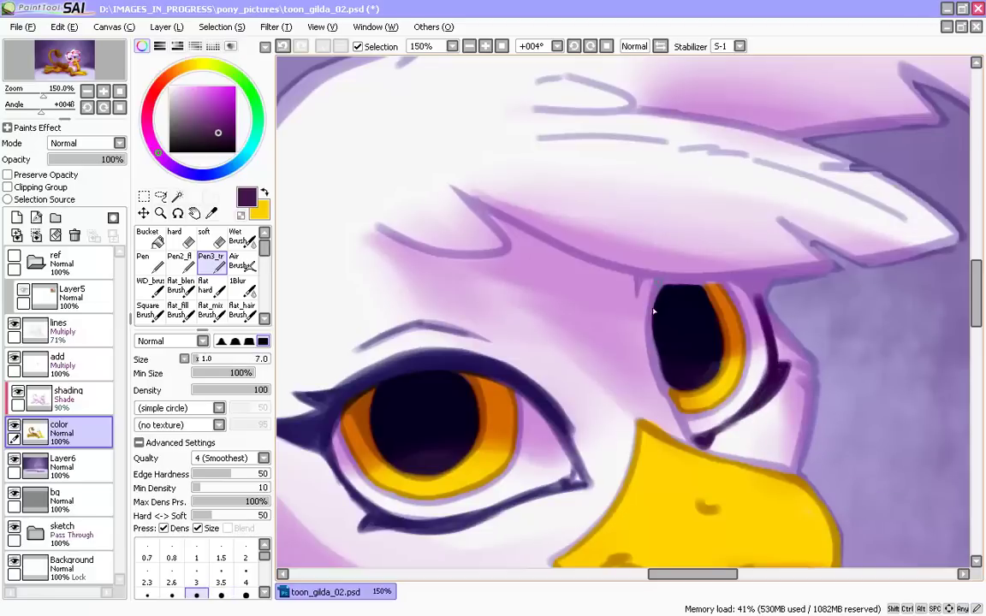
mouse_move(653, 312)
mouse_down()
mouse_move(700, 377)
mouse_move(695, 440)
mouse_up()
key(bracketright)
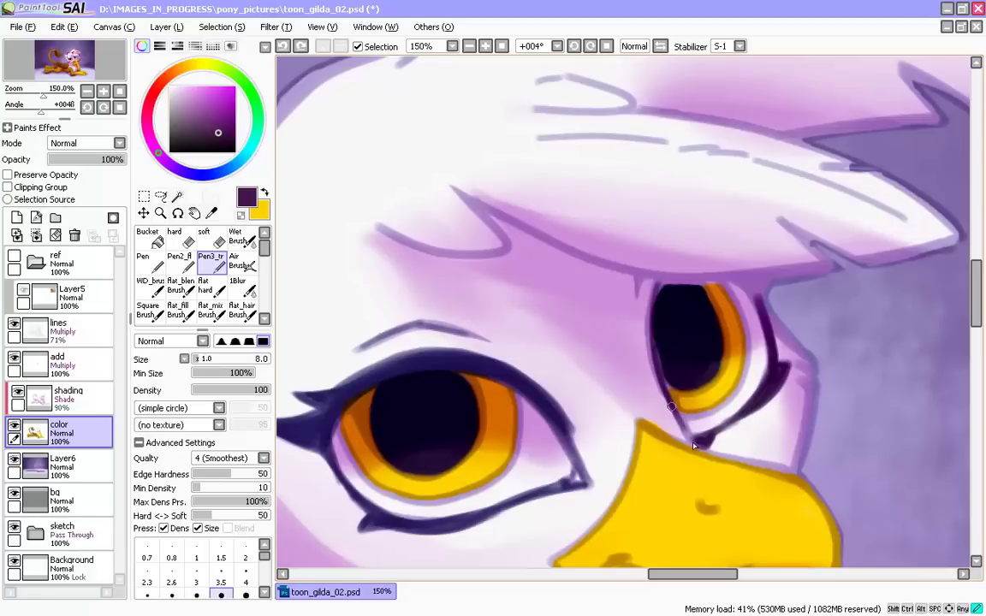
drag(653, 315, 689, 441)
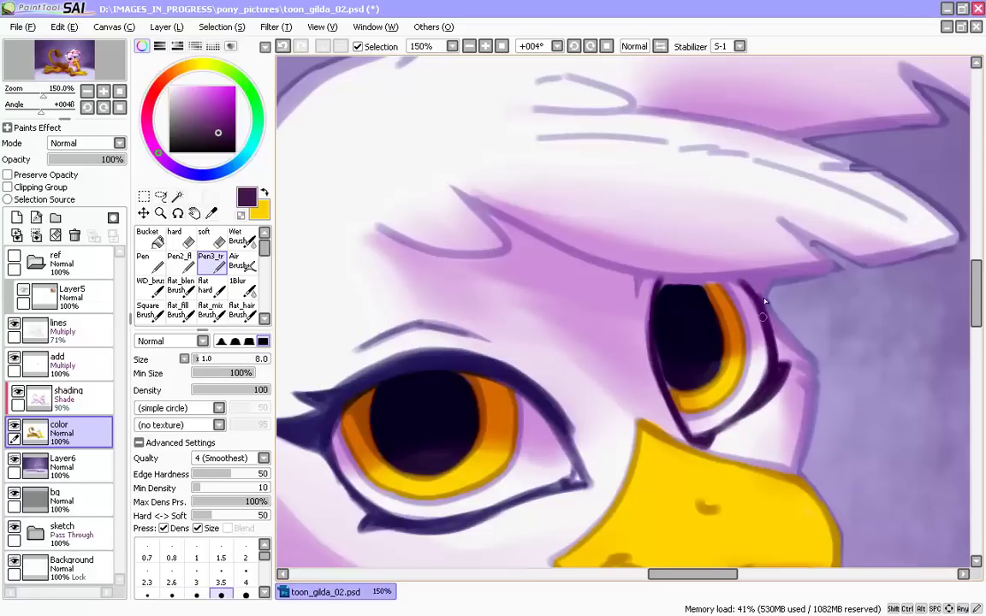
drag(716, 343, 599, 372)
drag(682, 421, 672, 444)
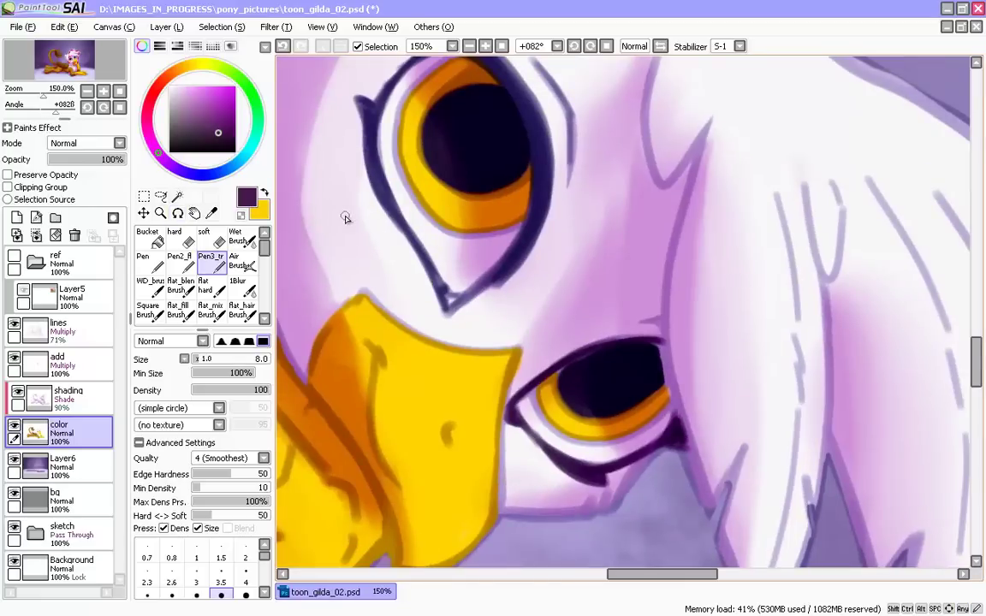
- Try to darken the near eye's upper and lower lids on the color layer with Pen3_tr at sizes 10 to 6
drag(520, 154, 530, 261)
key(bracketright)
mouse_move(480, 152)
mouse_down()
mouse_move(487, 113)
mouse_move(453, 143)
mouse_up()
key(bracketright)
drag(544, 275, 506, 378)
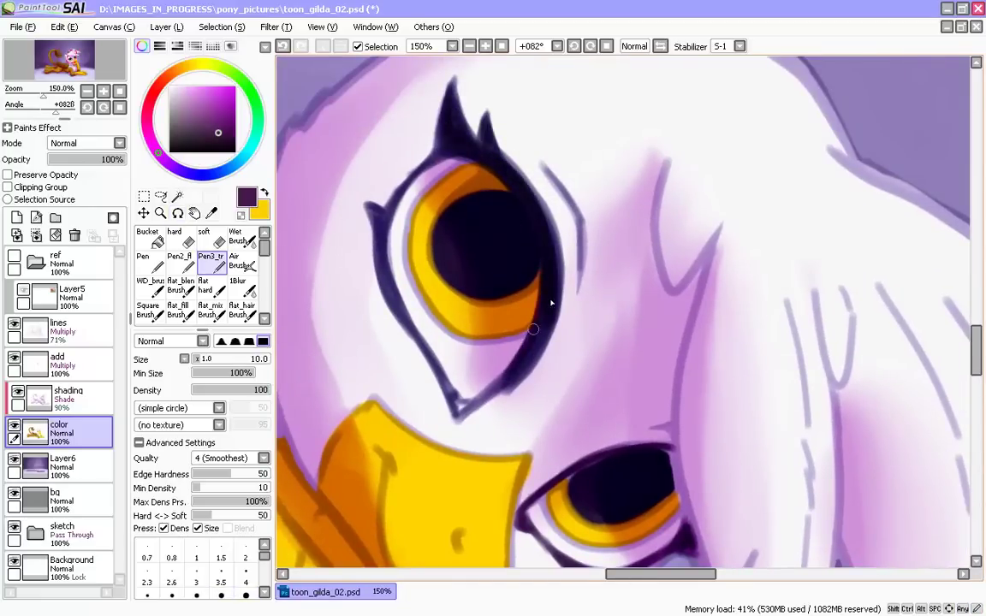
drag(542, 327, 512, 385)
key(bracketleft)
key(bracketleft)
mouse_move(373, 209)
mouse_down()
mouse_move(427, 341)
mouse_move(413, 331)
mouse_move(449, 396)
mouse_up()
key(bracketleft)
key(bracketleft)
drag(403, 347, 453, 413)
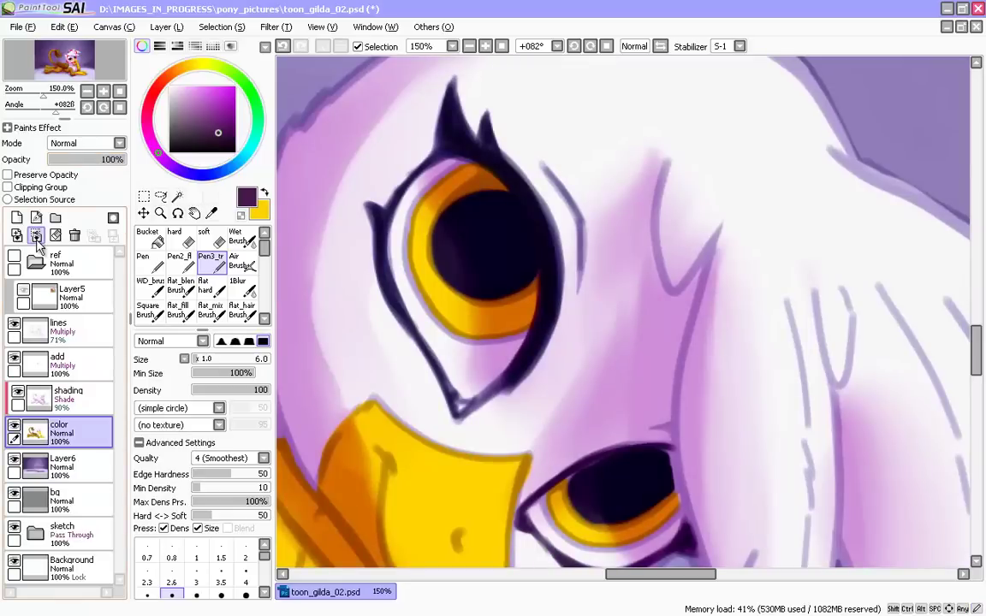
- Isolate the color layer, undo the dark purple eye outlines inked on it, and show the other layers again
alt+click(14, 427)
key(ctrl+z)
key(ctrl+z)
key(ctrl+z)
key(ctrl+z)
key(ctrl+z)
key(ctrl+z)
key(ctrl+z)
key(ctrl+z)
key(ctrl+z)
key(ctrl+z)
key(ctrl+z)
key(ctrl+z)
key(ctrl+z)
key(ctrl+z)
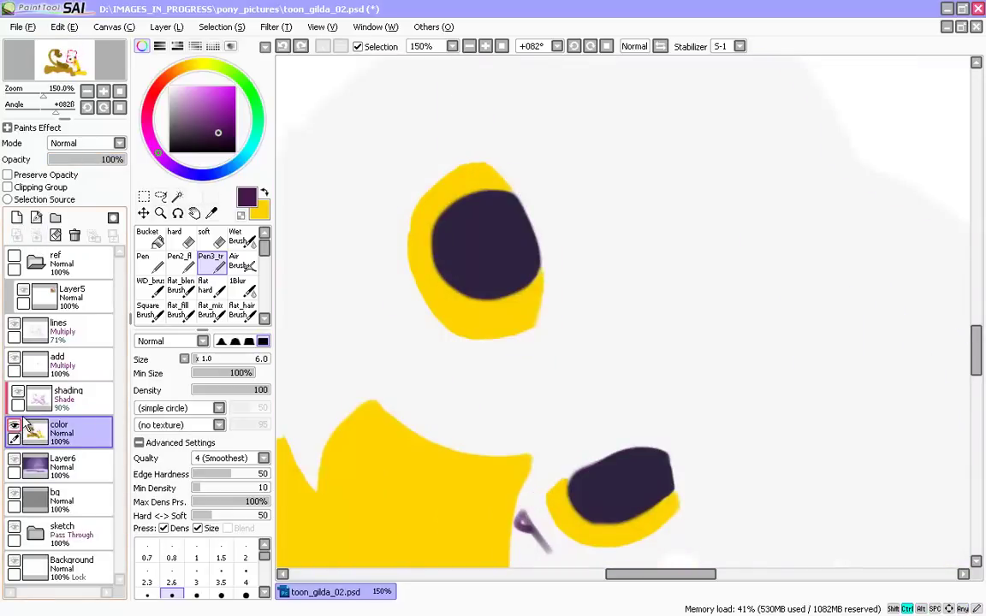
key(ctrl+z)
click(13, 427)
- Cut the old eye outlines from the add layer and clear the selection
click(60, 360)
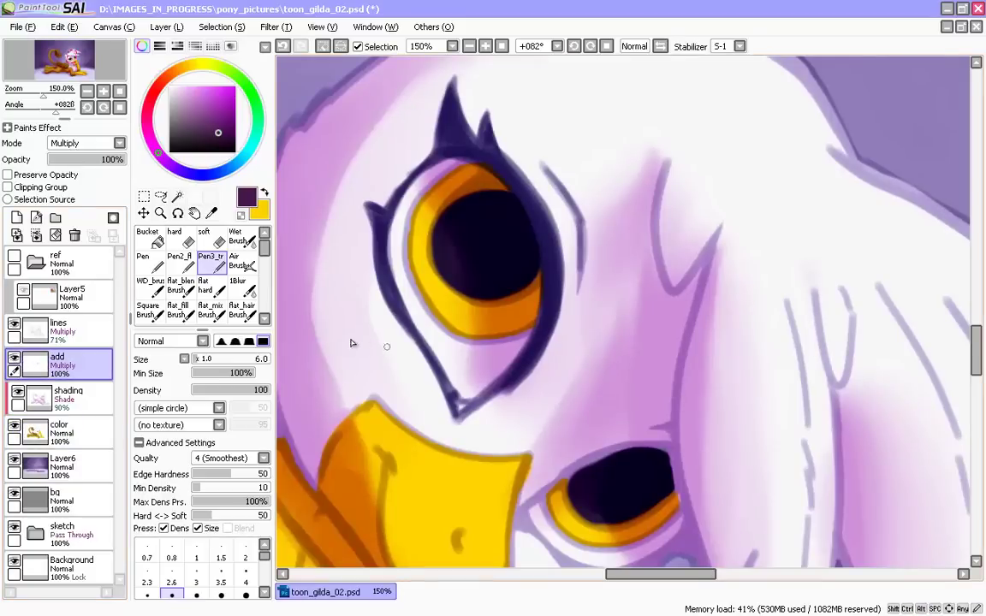
key(ctrl+x)
key(ctrl+d)
- Ink the near eye's large outer lash on the add layer with Pen3_tr at size 10, setting the stabilizer to 0
key(bracketright)
key(bracketright)
key(bracketright)
key(bracketright)
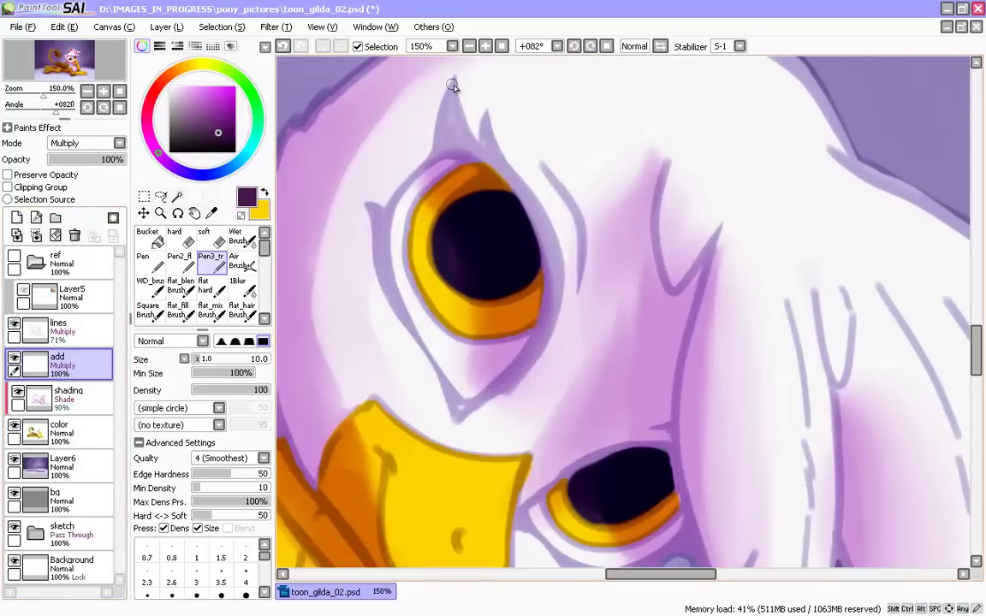
drag(454, 84, 476, 152)
drag(453, 84, 440, 144)
mouse_move(452, 102)
mouse_down()
mouse_move(455, 145)
mouse_move(476, 156)
mouse_up()
click(740, 46)
click(717, 60)
drag(447, 133, 441, 152)
- Ink the near eye's second lash and thick upper lid toward the inner corner with Pen3_tr, up to size 12
drag(486, 116, 557, 319)
drag(484, 120, 555, 293)
key(bracketright)
mouse_move(555, 253)
mouse_down()
mouse_move(549, 322)
mouse_move(515, 375)
mouse_up()
drag(555, 279, 513, 380)
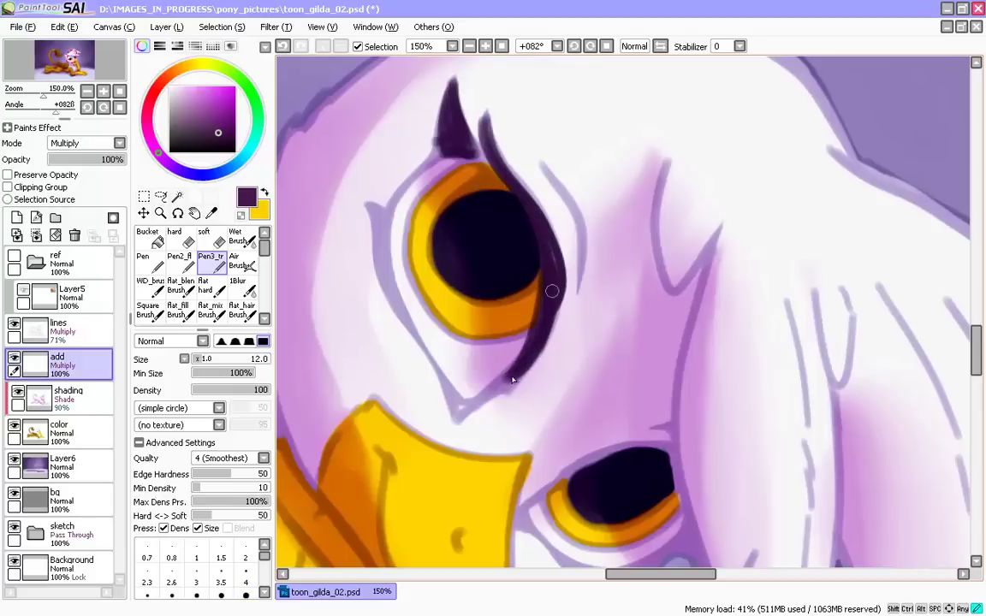
- Complete the near eye's outline with the inner corner, lower lid, lower lash and the fill between the upper lashes
mouse_move(546, 246)
mouse_down()
mouse_move(504, 387)
mouse_move(460, 418)
mouse_up()
key(bracketleft)
key(bracketright)
mouse_move(371, 206)
mouse_down()
mouse_move(379, 257)
mouse_move(379, 216)
mouse_move(413, 332)
mouse_up()
key(bracketright)
key(bracketleft)
key(bracketleft)
mouse_move(436, 369)
mouse_down()
mouse_move(459, 418)
mouse_move(370, 214)
mouse_move(435, 161)
mouse_move(512, 188)
mouse_up()
key(bracketright)
drag(492, 116, 476, 154)
key(bracketleft)
key(bracketright)
- Ink the far eye's inner edge, lower lid and outer edge on the add layer with Pen3_tr at size 9
drag(464, 418, 410, 319)
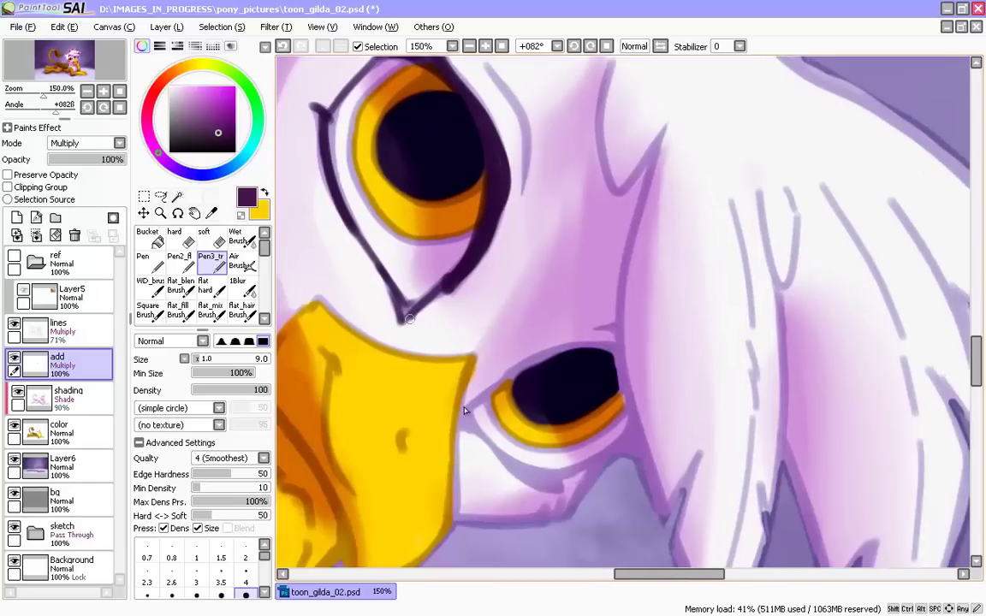
mouse_move(468, 435)
mouse_down()
mouse_move(550, 473)
mouse_move(537, 484)
mouse_move(741, 455)
mouse_up()
mouse_move(638, 359)
mouse_down()
mouse_move(607, 316)
mouse_move(603, 401)
mouse_up()
drag(602, 361, 628, 461)
drag(698, 310, 722, 403)
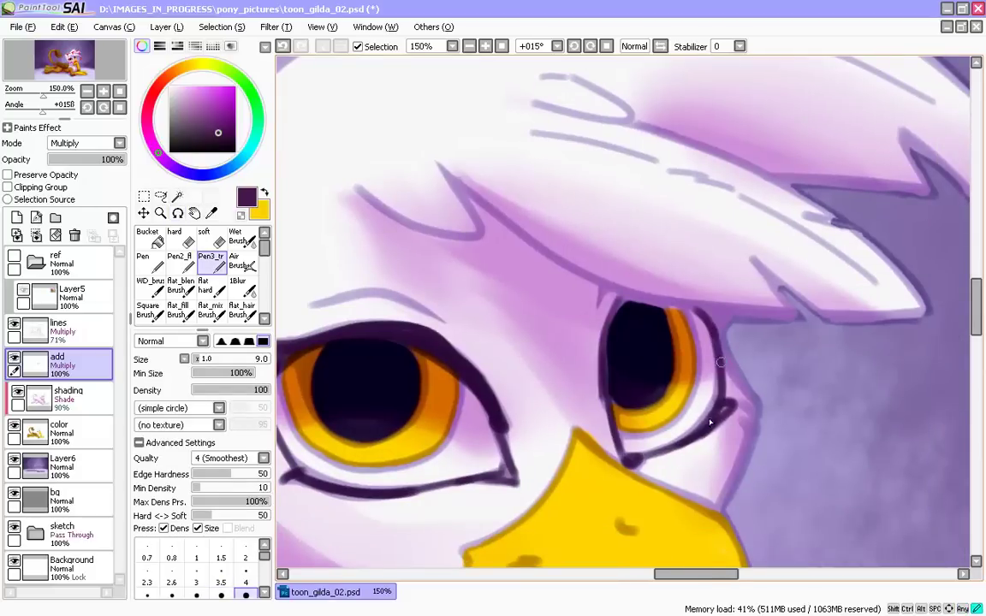
drag(723, 360, 699, 431)
mouse_move(723, 324)
mouse_down()
mouse_move(699, 298)
mouse_move(733, 434)
mouse_up()
- Clean up rough edges of the far eye's outline with the hard eraser at size 16
key(e)
drag(685, 391, 681, 368)
key(n)
mouse_move(468, 378)
mouse_down()
mouse_move(474, 416)
mouse_move(638, 436)
mouse_up()
key(bracketleft)
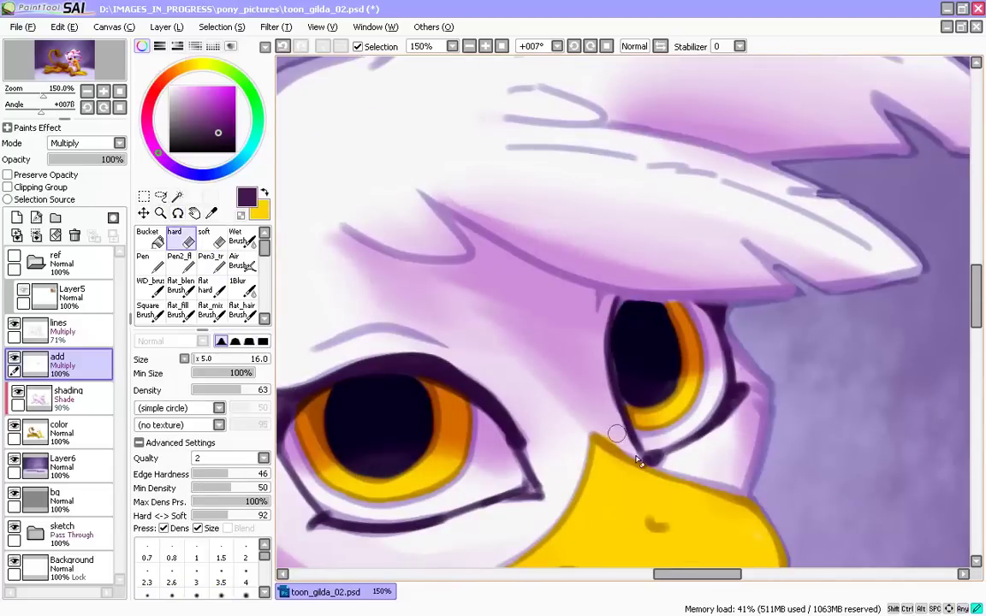
- Thicken the near eye's lower lid, lower lash and upper lashes with Pen3_tr at sizes 5 to 9
mouse_move(501, 326)
mouse_down()
mouse_move(352, 366)
mouse_move(347, 323)
mouse_up()
drag(372, 339, 431, 374)
drag(360, 345, 429, 382)
drag(490, 394, 470, 333)
drag(423, 295, 542, 377)
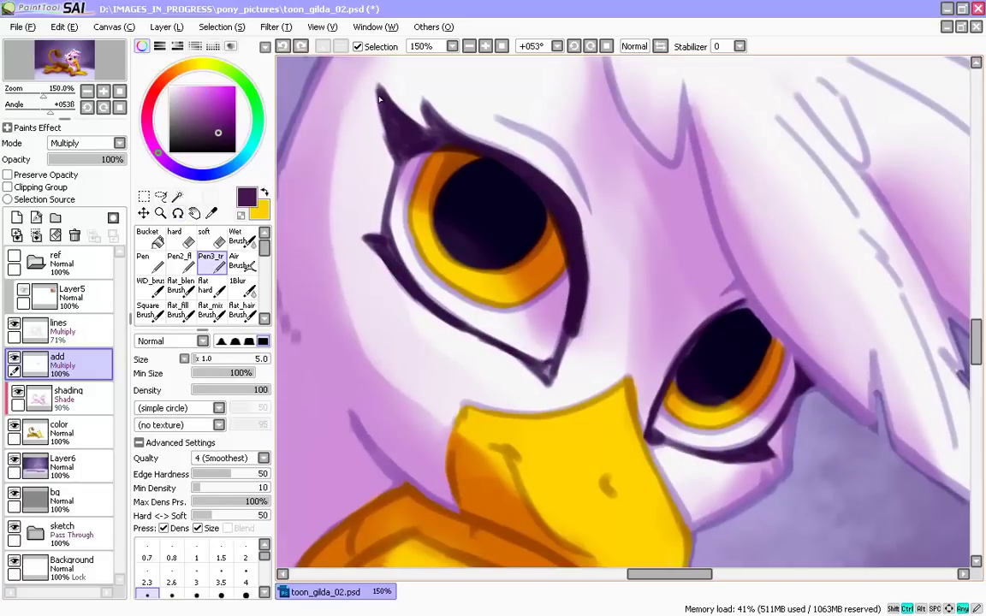
key(bracketright)
key(bracketright)
key(bracketright)
key(bracketright)
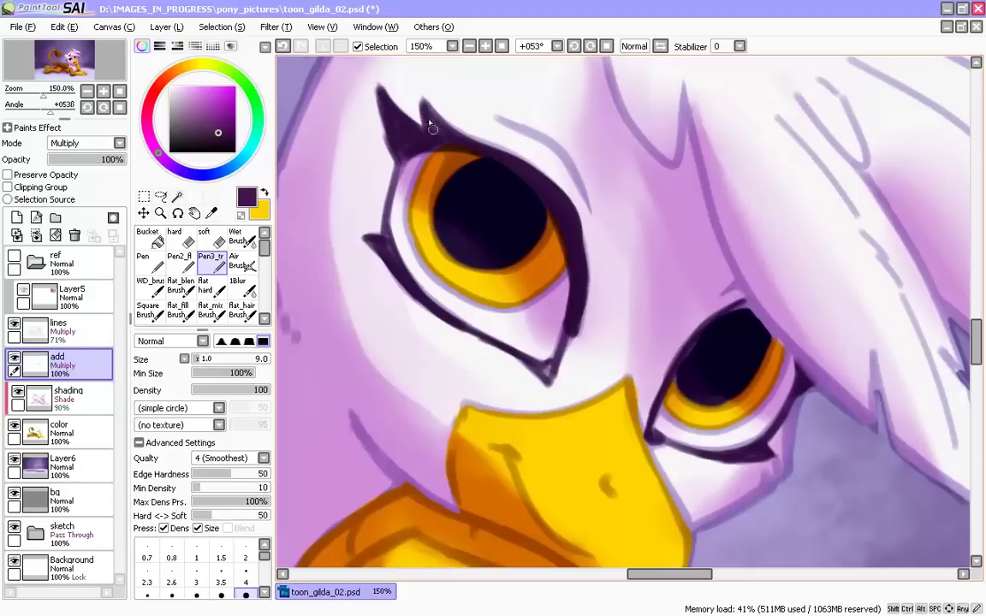
drag(433, 127, 501, 167)
- Lower the add layer's opacity to 80% and check the eyes against the whole illustration
mouse_move(86, 160)
mouse_down()
mouse_move(77, 160)
mouse_move(113, 165)
mouse_up()
key(Page_Down)
key(Page_Down)
key(Page_Down)
key(Page_Down)
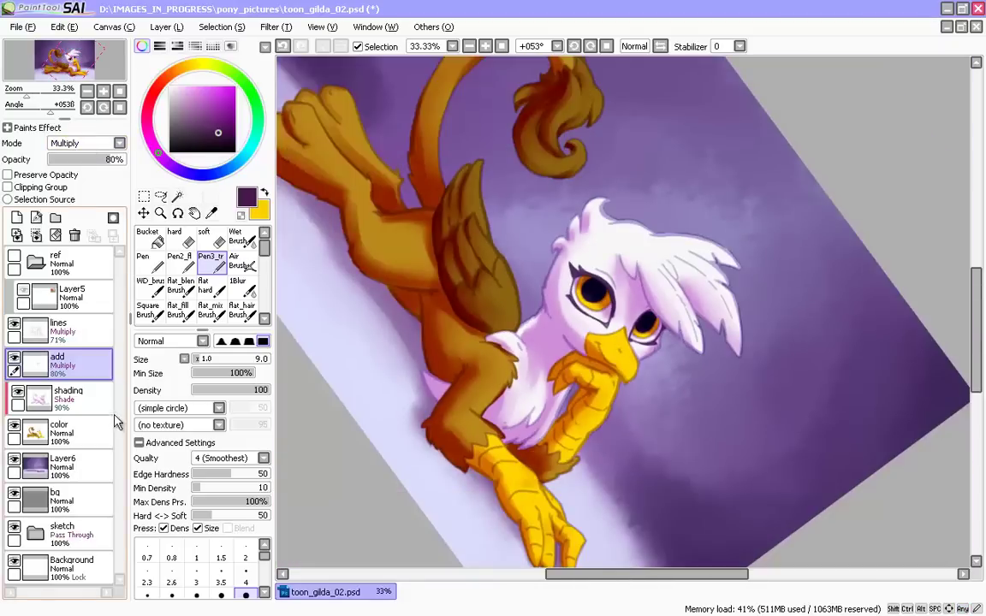
- Touch up the eye outlines on the add layer with Pen3_tr at sizes 5 to 7 and the hard eraser
key(plus)
key(plus)
key(plus)
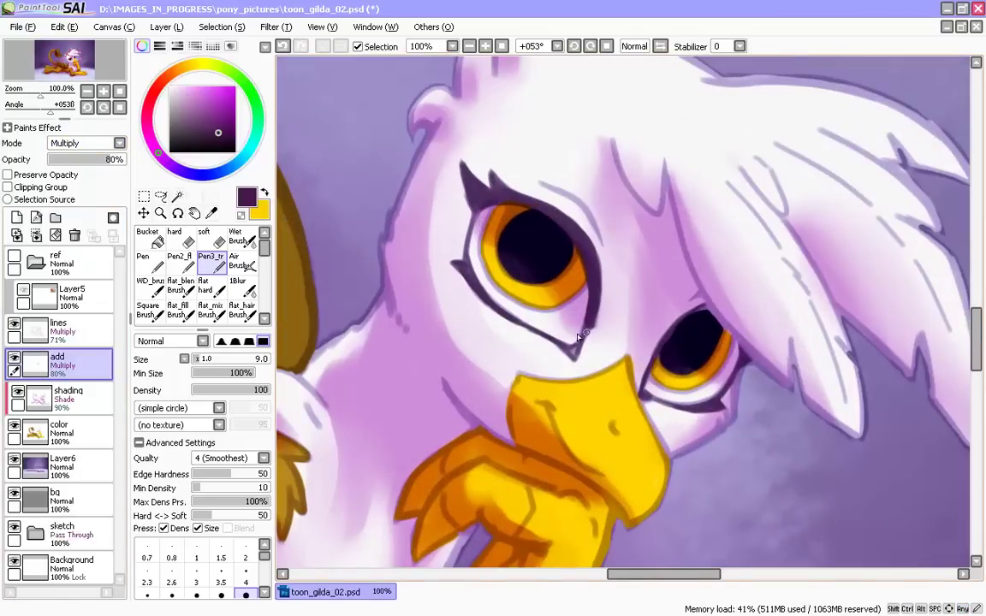
key(bracketleft)
key(bracketleft)
key(bracketleft)
key(bracketleft)
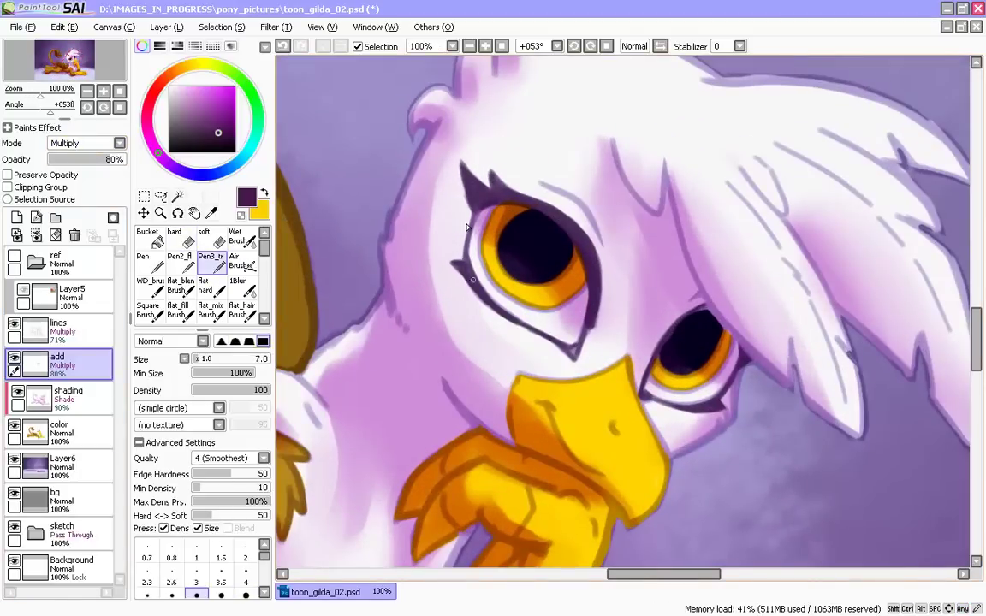
drag(606, 399, 751, 343)
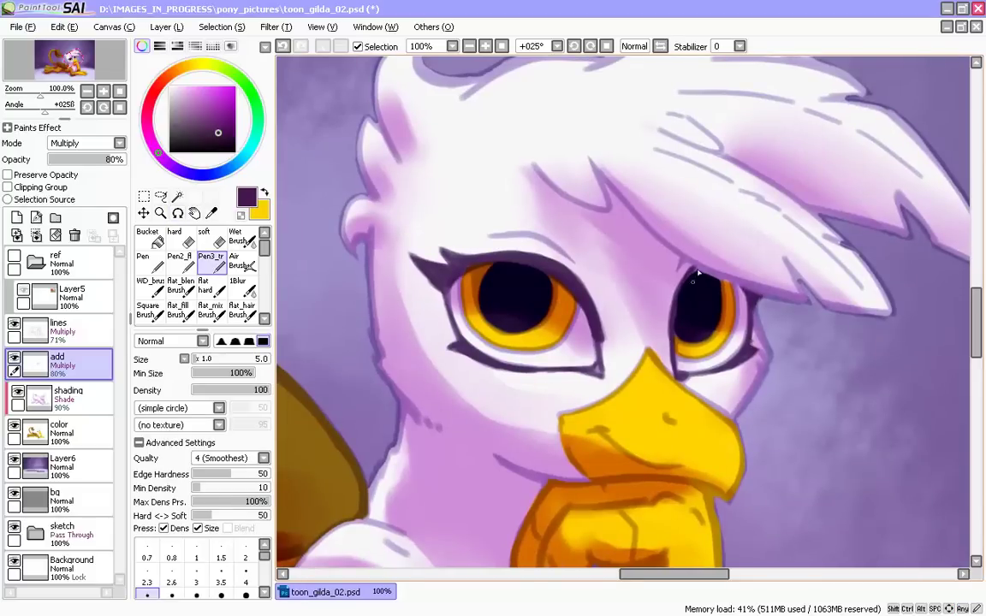
key(ctrl+z)
key(bracketright)
key(e)
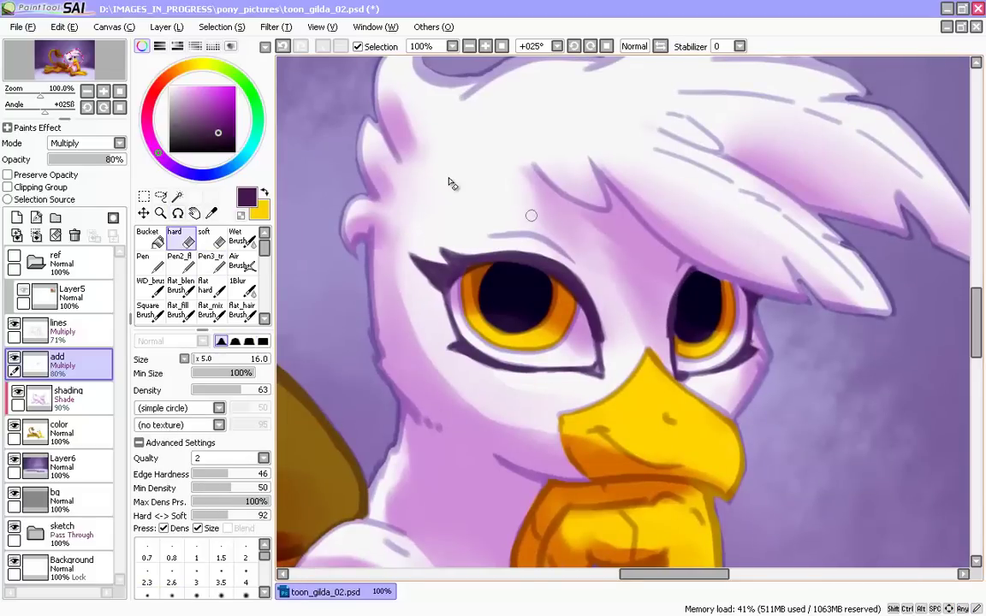
key(e)
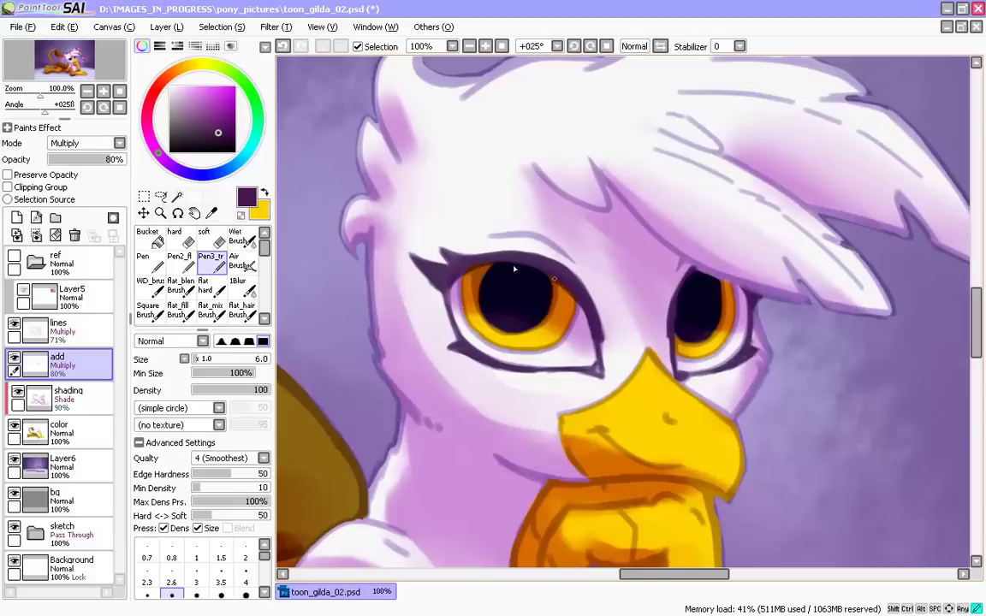
key(e)
key(e)
- Create a new layer above the lines layer and name it spec
click(56, 330)
click(16, 217)
mouse_move(80, 324)
mouse_down()
mouse_move(39, 277)
mouse_move(62, 326)
mouse_up()
double_click(60, 327)
text(spec)
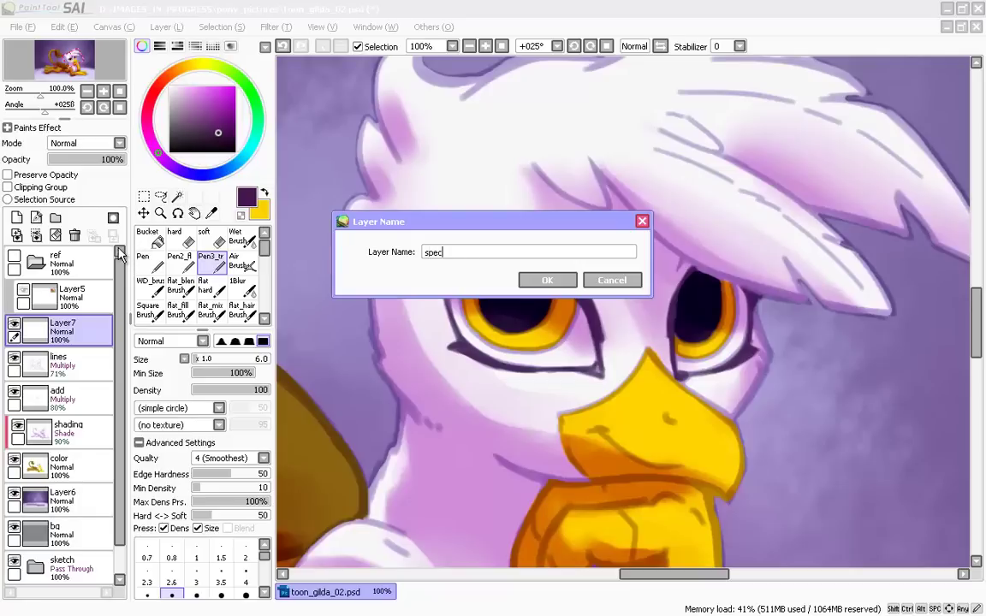
key(Return)
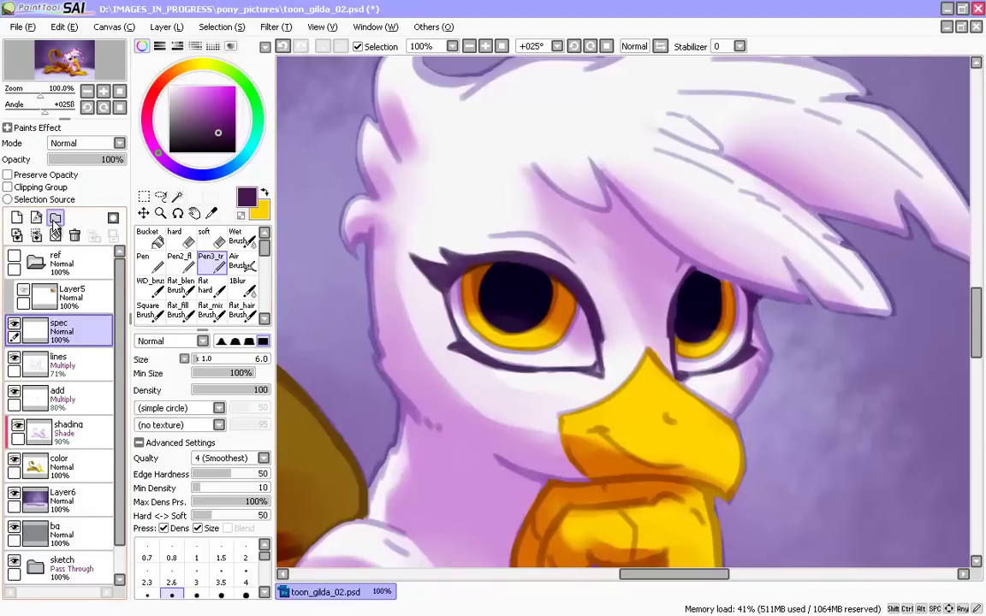
- Put the spec layer in a new folder also named spec and set the layer's blending mode to Luminosity
click(54, 218)
double_click(62, 323)
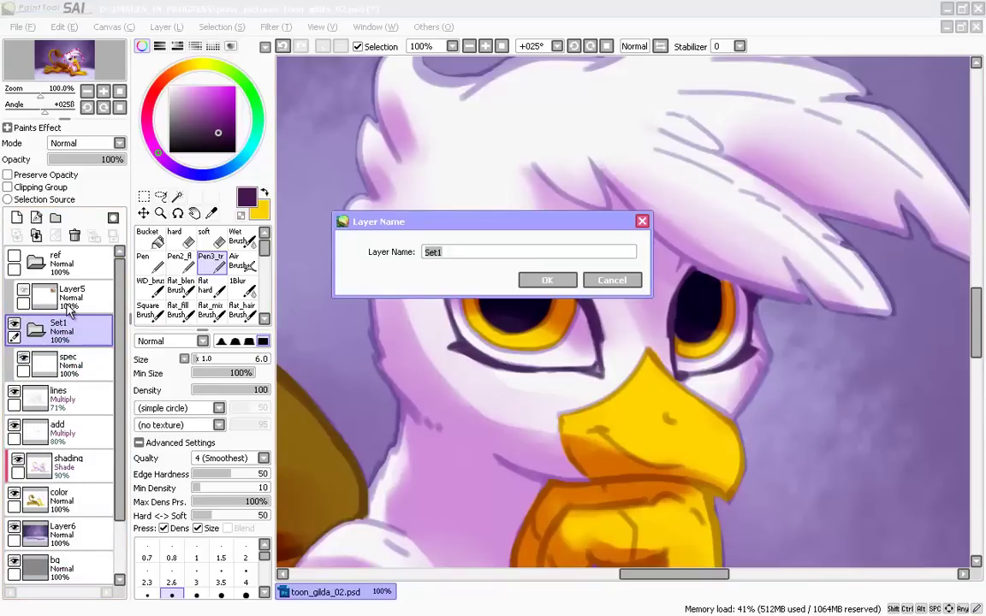
key(Return)
click(69, 364)
click(86, 143)
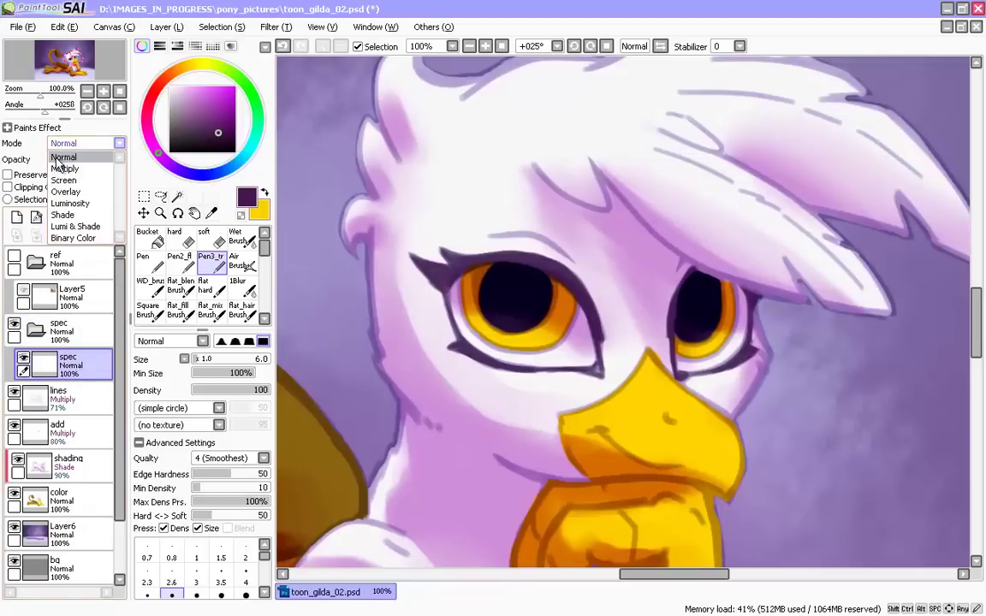
click(64, 202)
- Paint a soft white highlight on the near eye's pupil edge with Pen3_tr at size 25 and density 56
click(170, 88)
key(])
key(])
key(])
key(])
key(])
key(])
key(])
key(])
key(])
key(])
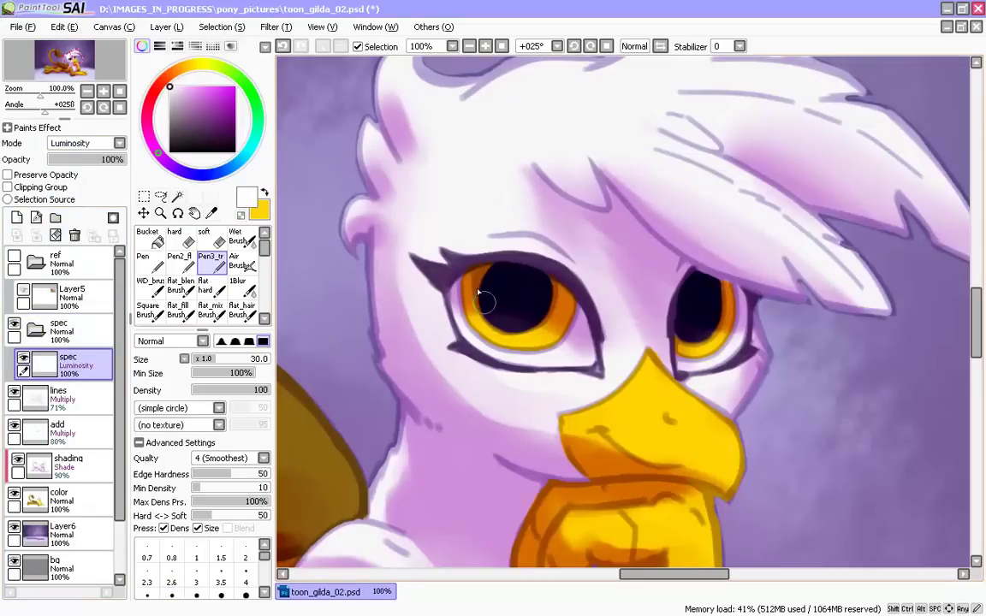
drag(488, 290, 478, 291)
click(236, 390)
key(ctrl+z)
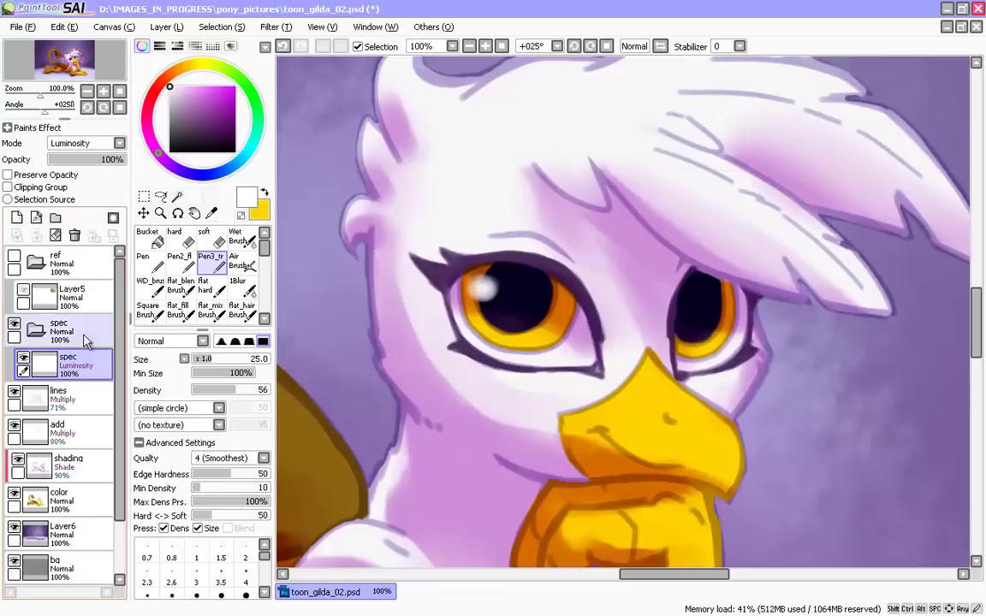
- Set the spec folder's blending mode to Luminosity
click(64, 331)
click(60, 144)
click(70, 215)
- Brighten the near eye's white highlight on the spec layer and move it slightly down over the pupil's edge
click(69, 364)
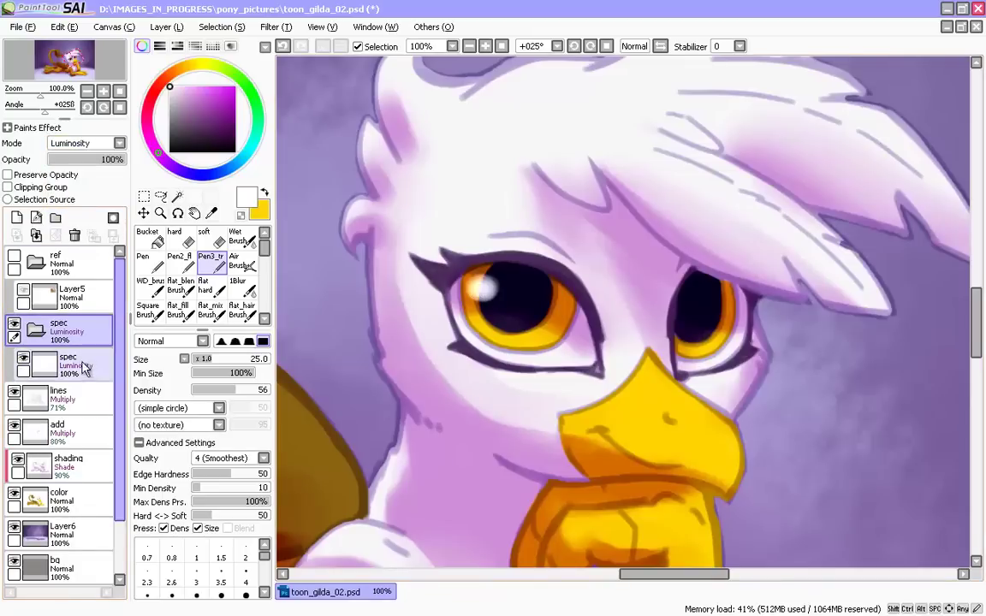
drag(477, 289, 483, 287)
click(487, 292)
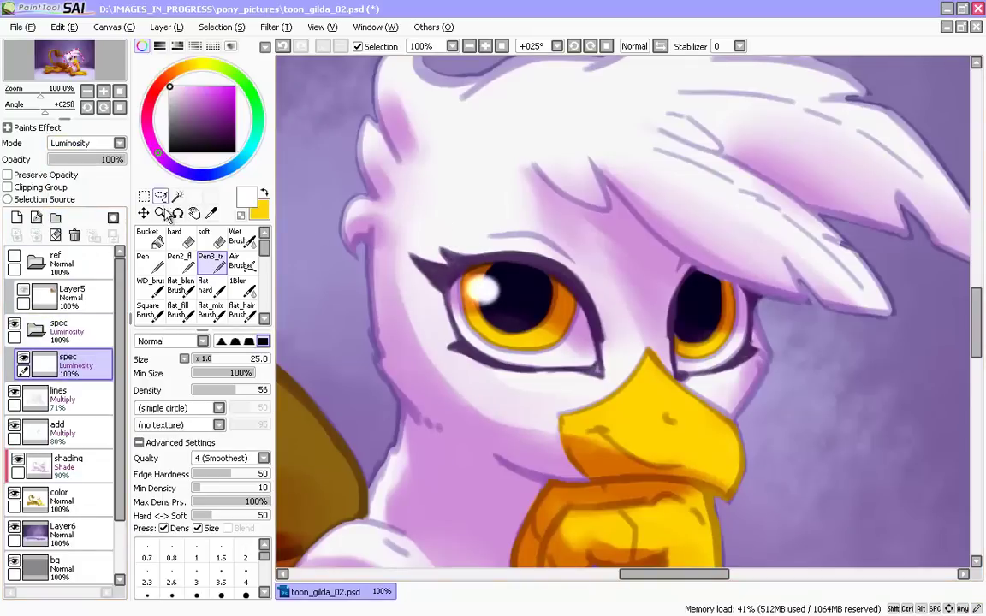
click(143, 213)
click(211, 263)
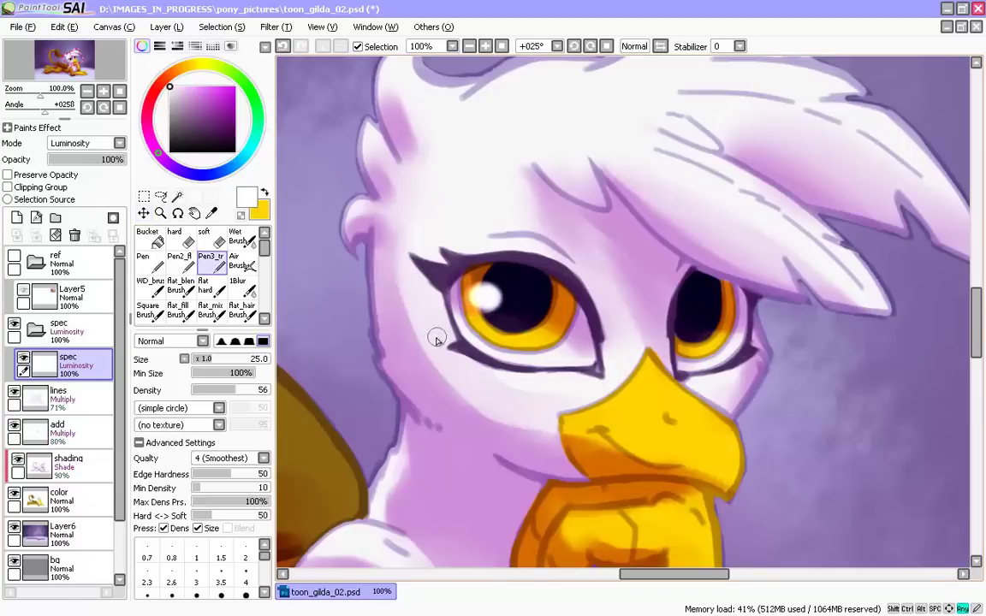
- Add a smaller white highlight to the far eye's pupil with Pen3_tr at size 16
key(bracketleft)
key(bracketleft)
click(688, 304)
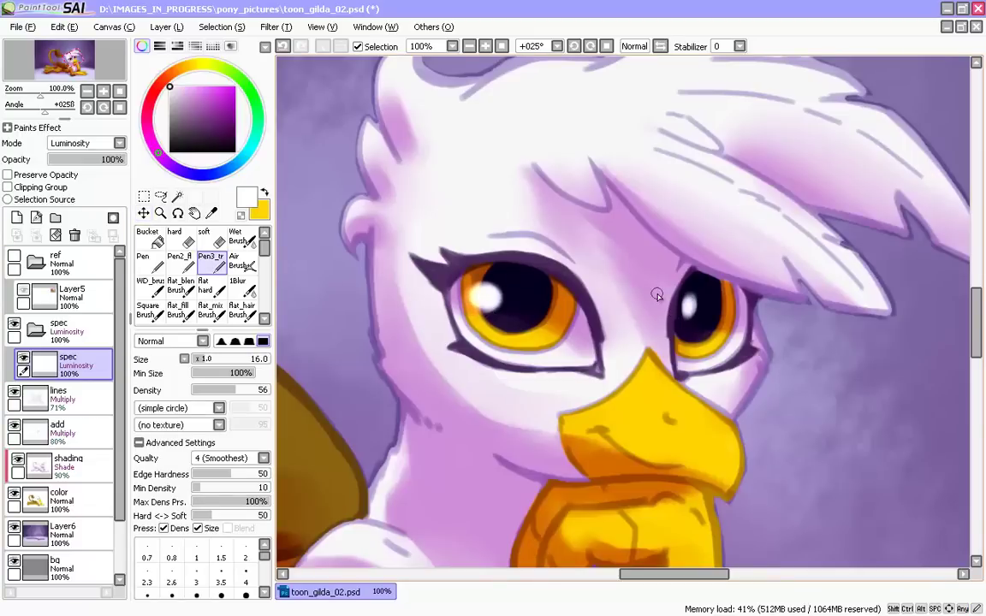
- Paint short white reflection streaks across the lower iris edges of both eyes with Pen3_tr at size 14
drag(537, 336, 531, 328)
key(bracketright)
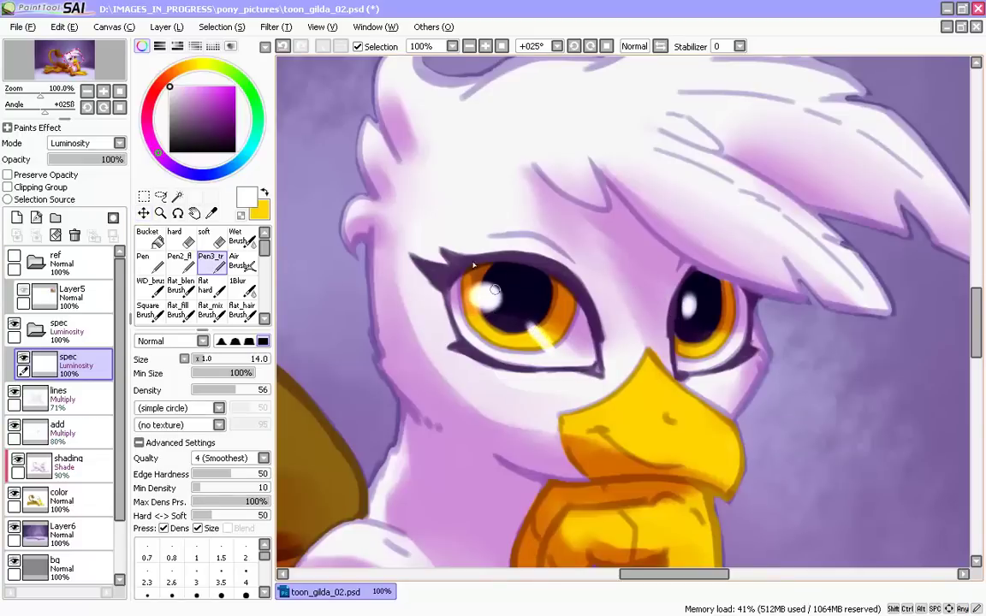
key(])
key(])
key(])
key(])
key(])
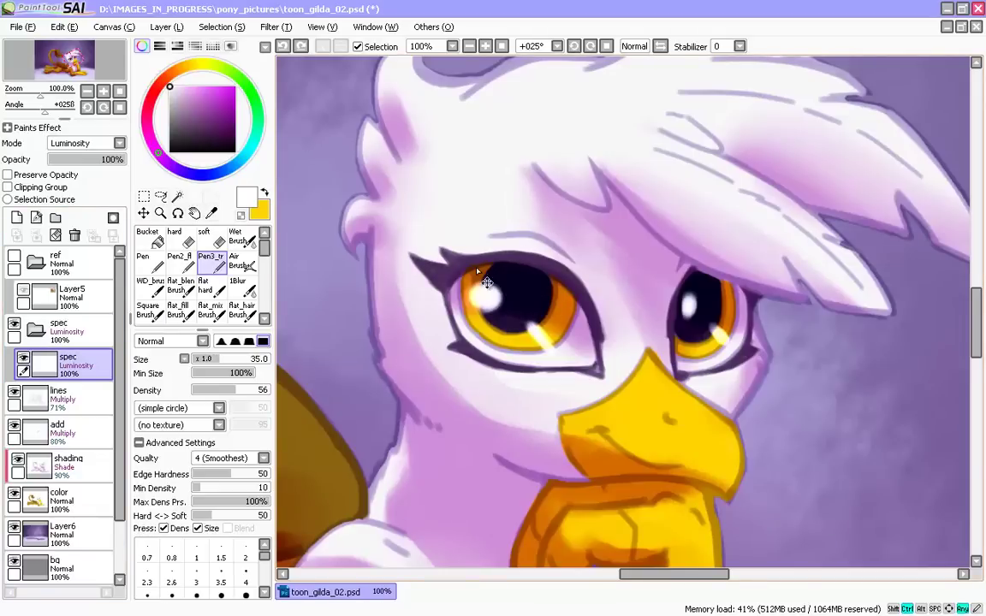
- Create a new layer directly beneath the spec folder and name it "eye amb"
click(17, 217)
drag(69, 364, 82, 411)
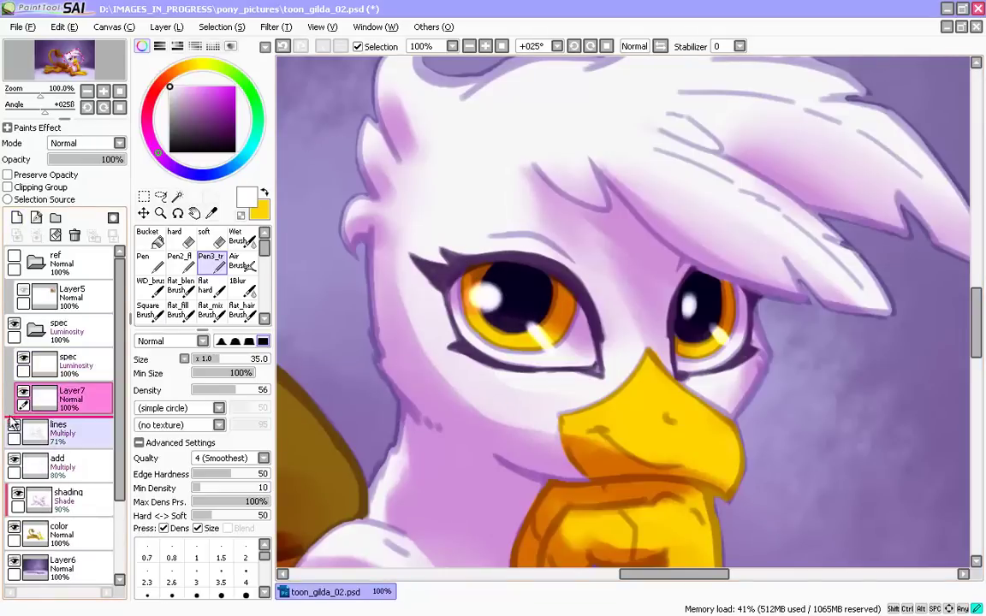
double_click(65, 392)
text(eye a)
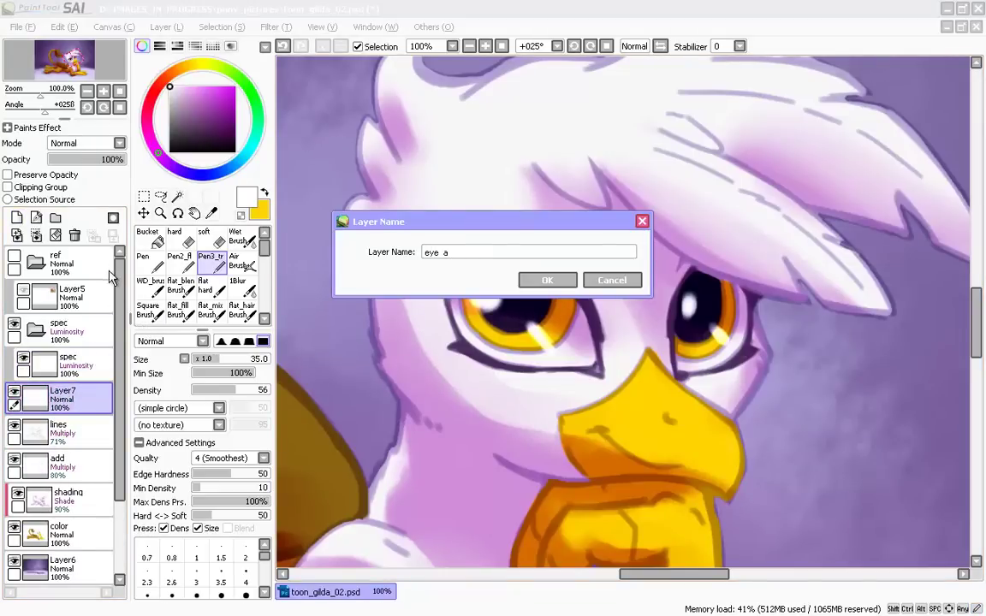
text(mb)
key(Return)
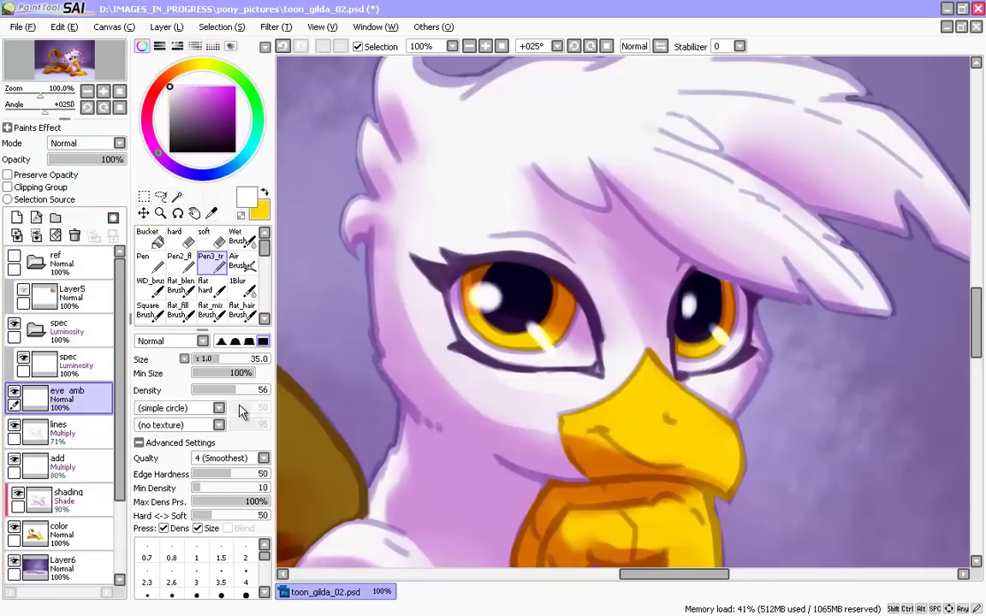
- Cover the near eye's pupil with solid white on the eye amb layer, using the Pen at size 60
click(142, 261)
click(514, 293)
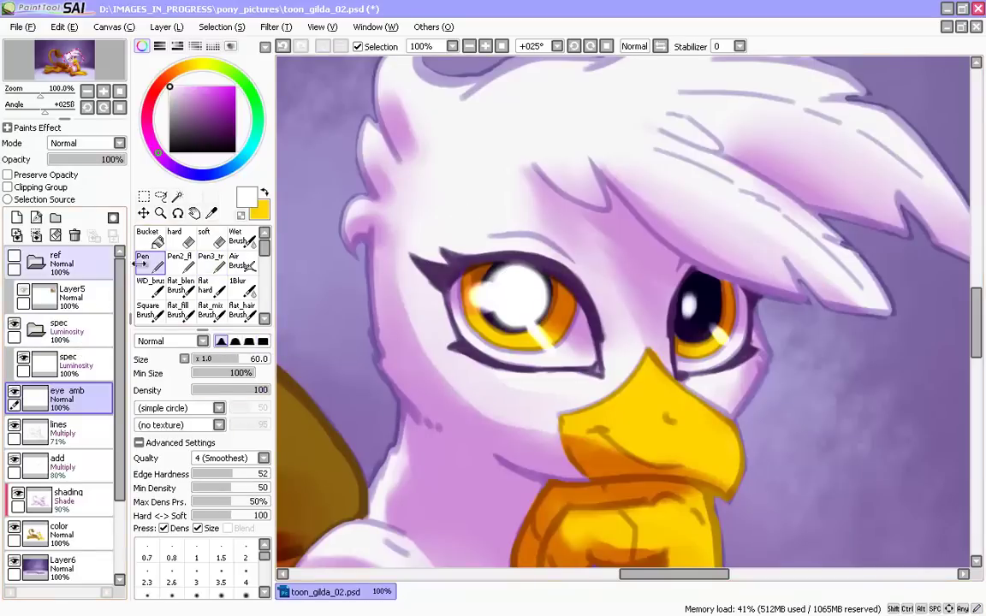
click(250, 340)
key(ctrl+z)
mouse_move(521, 300)
mouse_down()
mouse_move(493, 274)
mouse_move(512, 296)
mouse_up()
key(ctrl+z)
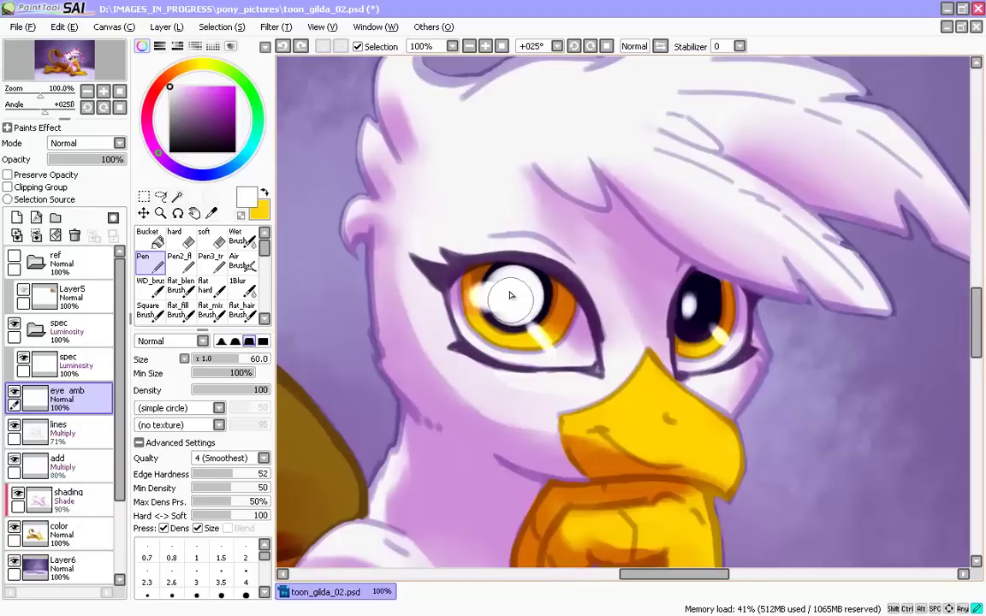
- Cover the far eye's pupil with solid white using a smaller Pen size
key(bracketleft)
key(bracketleft)
key(bracketleft)
click(700, 298)
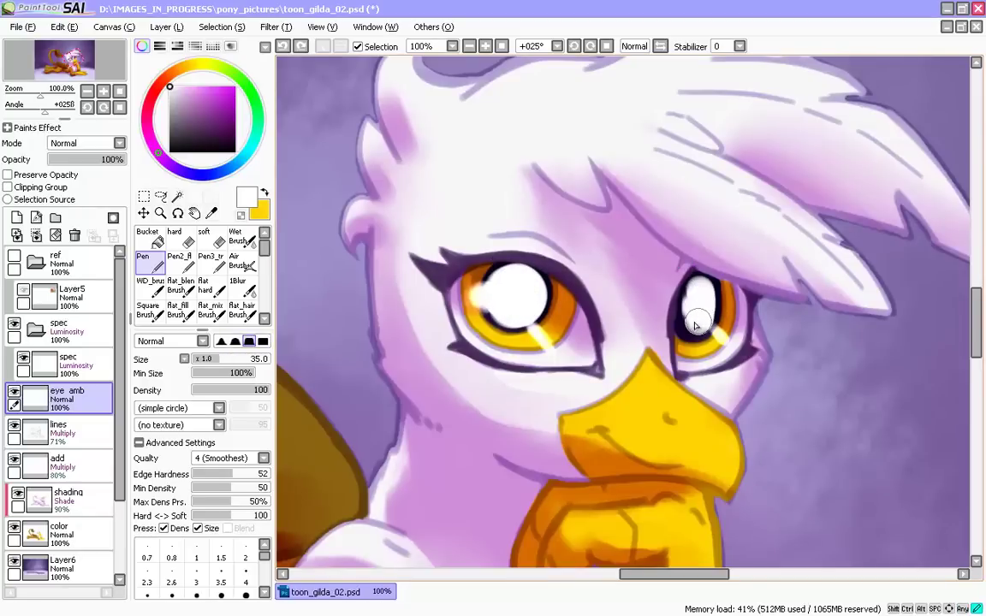
- Lower the eye amb layer's opacity to 10% and set up the hard eraser with the hardest edge and density 82
mouse_move(86, 160)
mouse_down()
mouse_move(50, 159)
mouse_move(58, 161)
mouse_up()
click(174, 240)
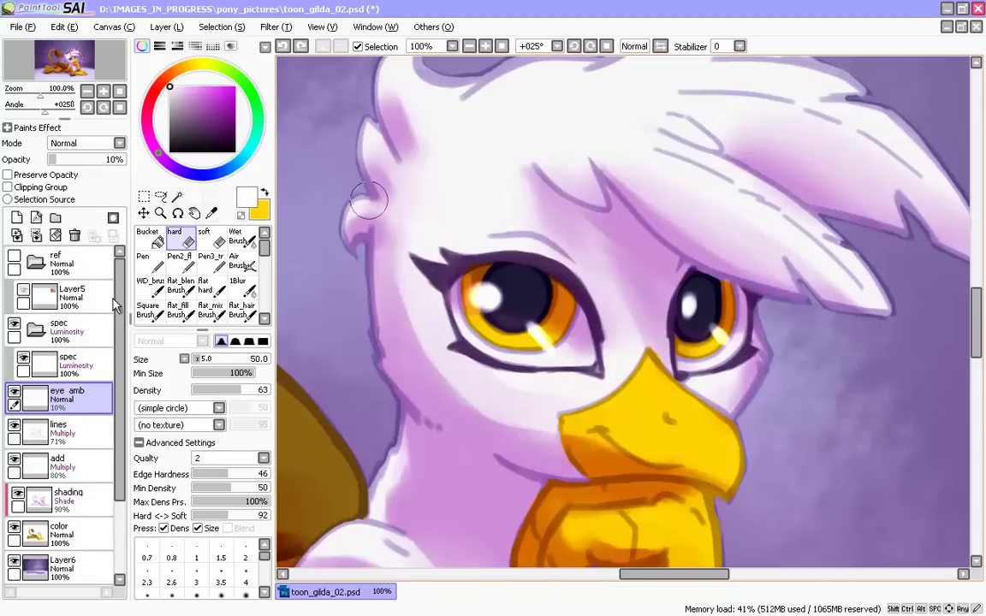
click(154, 239)
click(180, 239)
click(262, 342)
click(256, 391)
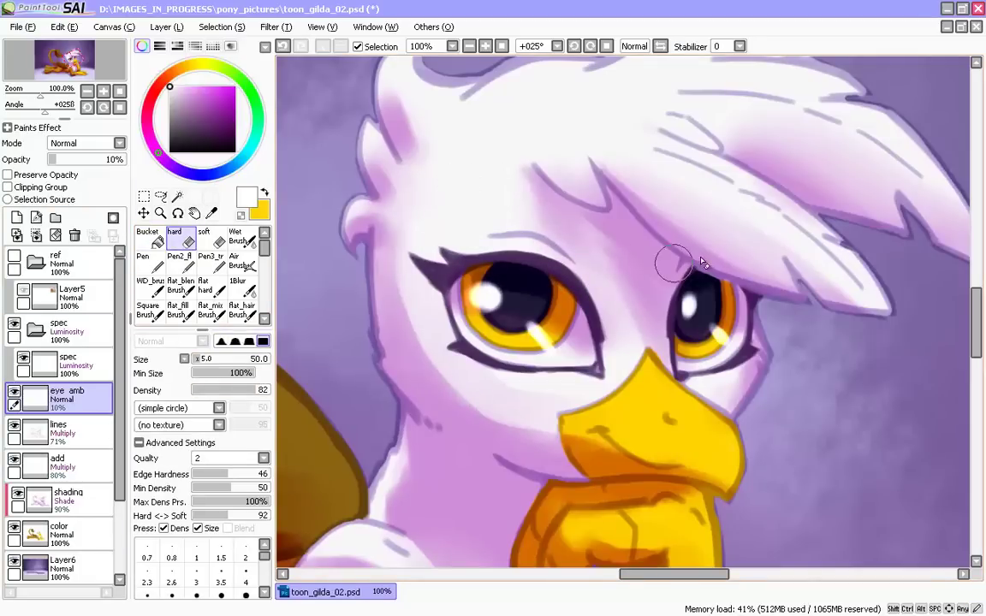
- Set the eye amb layer's opacity to 14% and save the document
key(Page_Down)
drag(63, 160, 60, 161)
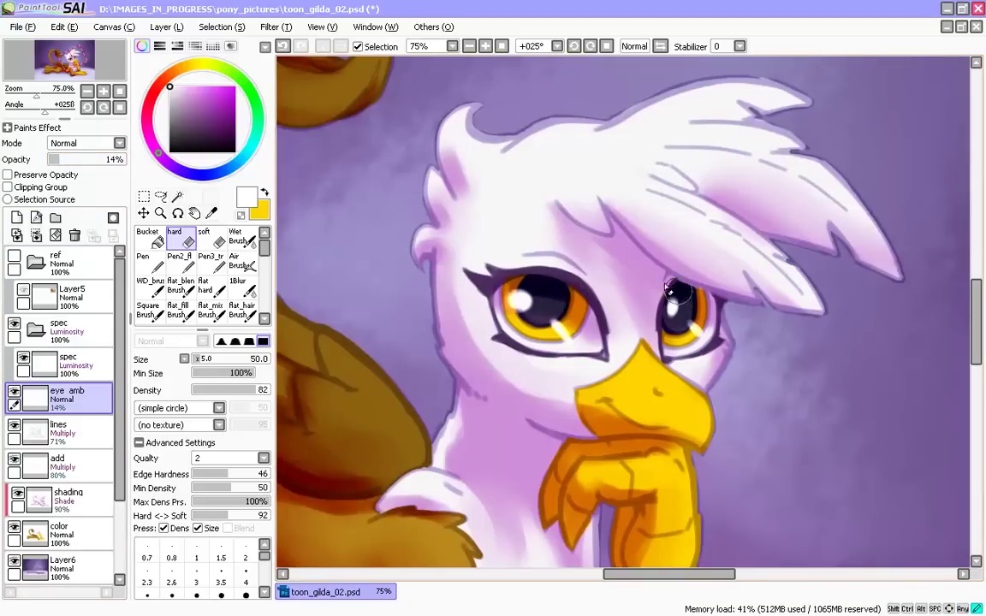
drag(408, 440, 430, 442)
key(ctrl+s)
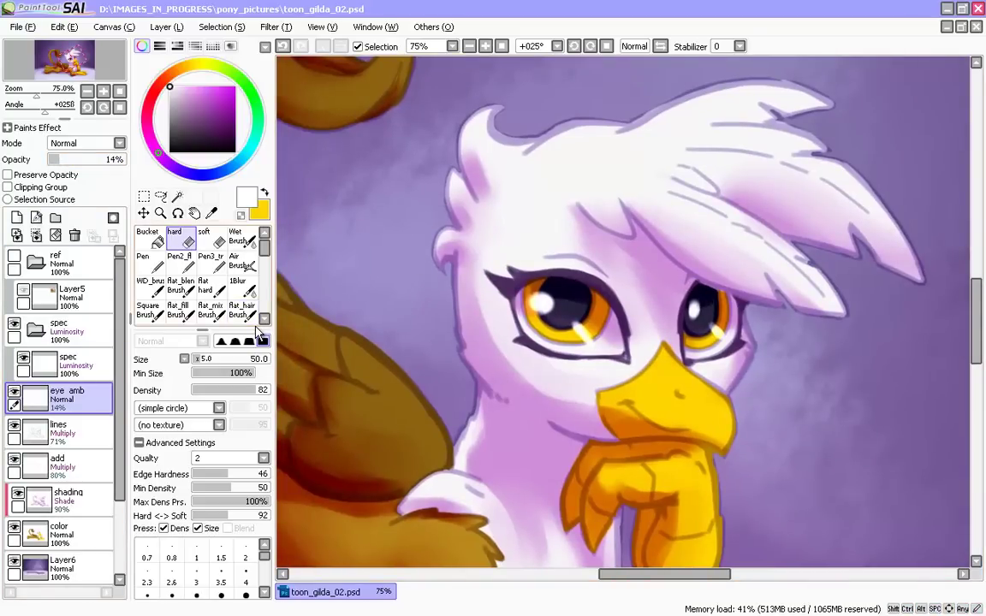
- Examine the overall look of the griffon illustration at reduced zoom
key(ctrl+minus)
key(ctrl+minus)
key(ctrl+minus)
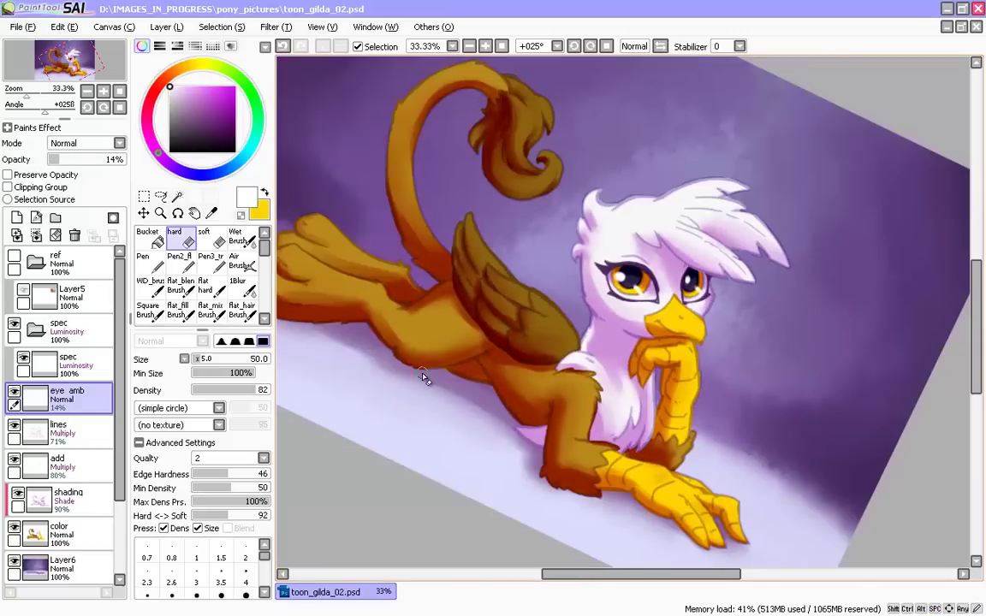
drag(390, 468, 392, 399)
key(ctrl+plus)
drag(402, 454, 439, 423)
key(ctrl+minus)
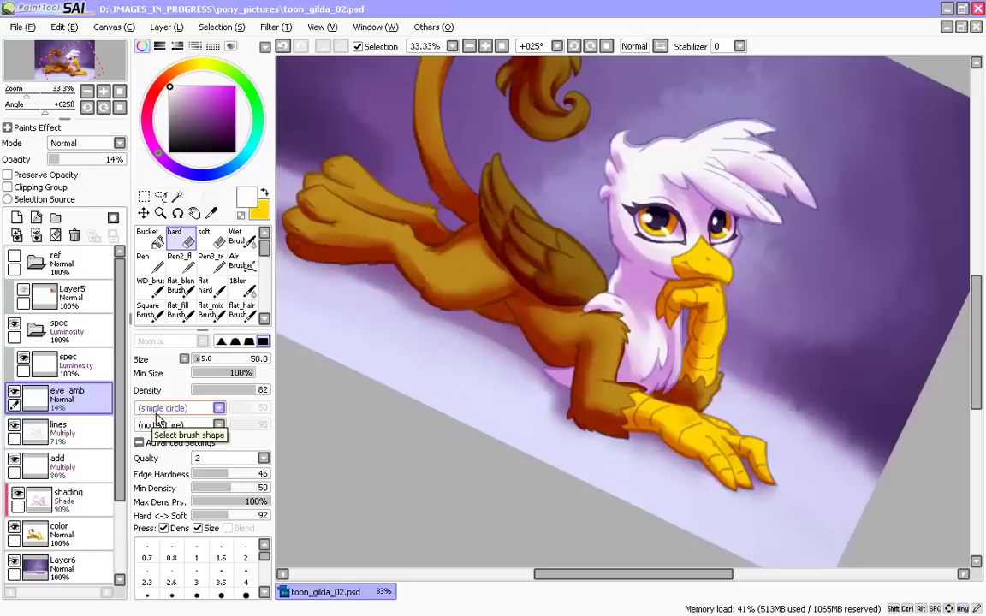
drag(362, 463, 392, 474)
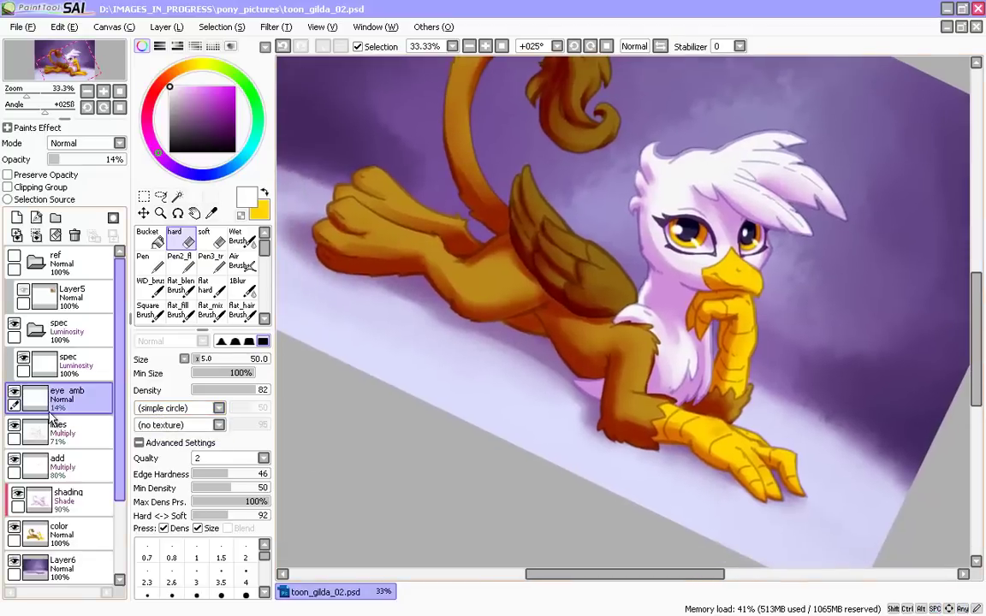
- Paint dark purple ground shadow beneath the griffon on Layer6 with the Wet Brush at size 60, using the Spread shape at 66
click(41, 569)
key(n)
alt+click(841, 394)
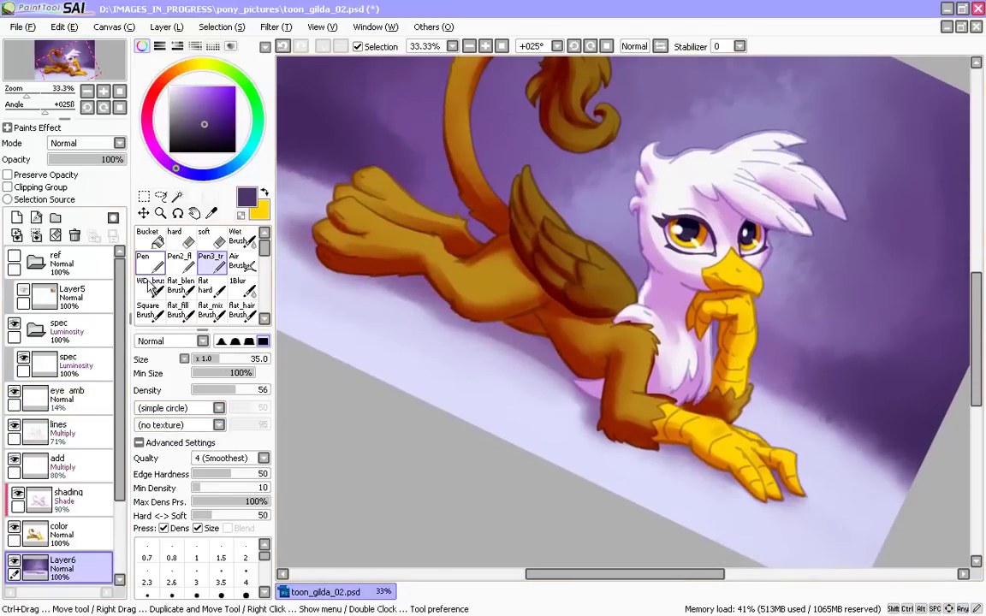
click(241, 238)
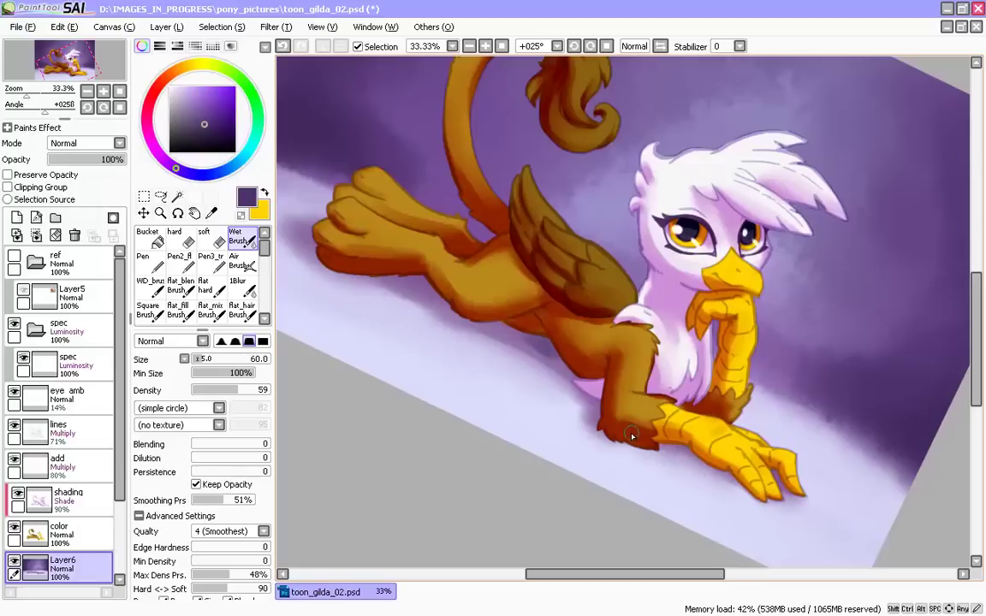
click(147, 408)
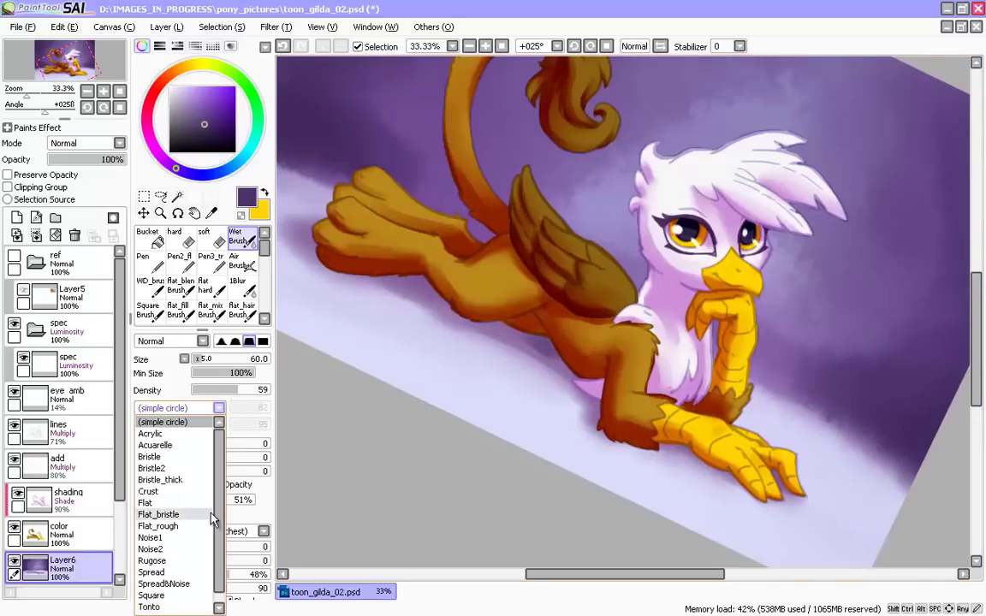
click(152, 572)
click(256, 408)
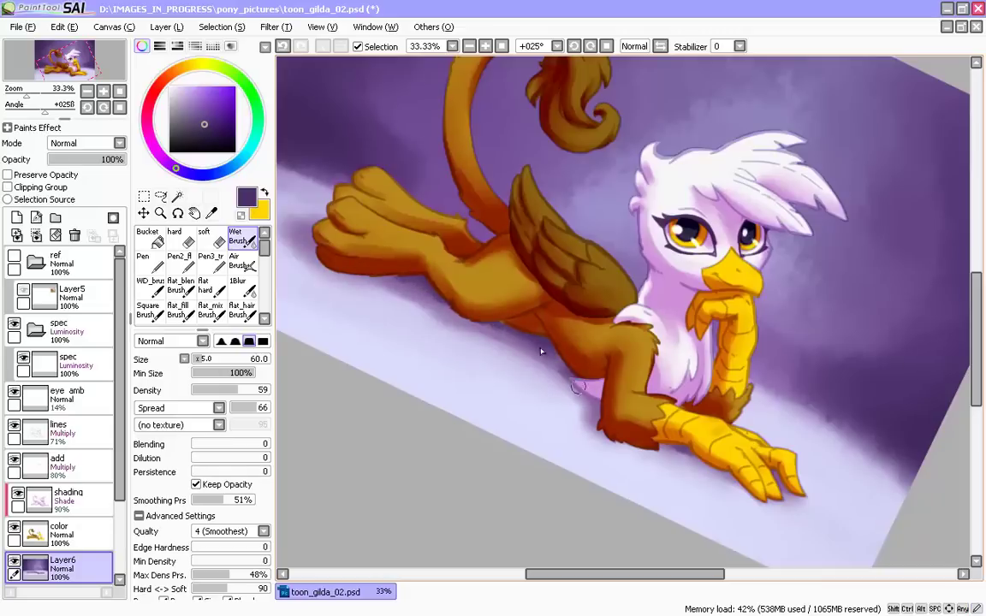
drag(356, 298, 443, 351)
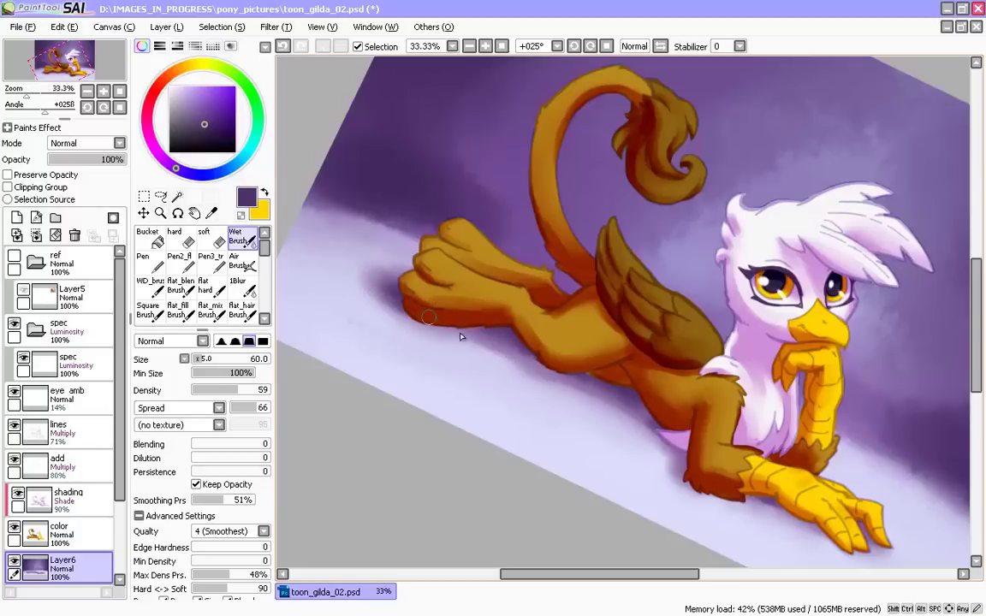
- Rotate the canvas to 40° and soften the ground shadow along the body with the 1Blur brush at size 60
drag(412, 474, 378, 414)
click(243, 287)
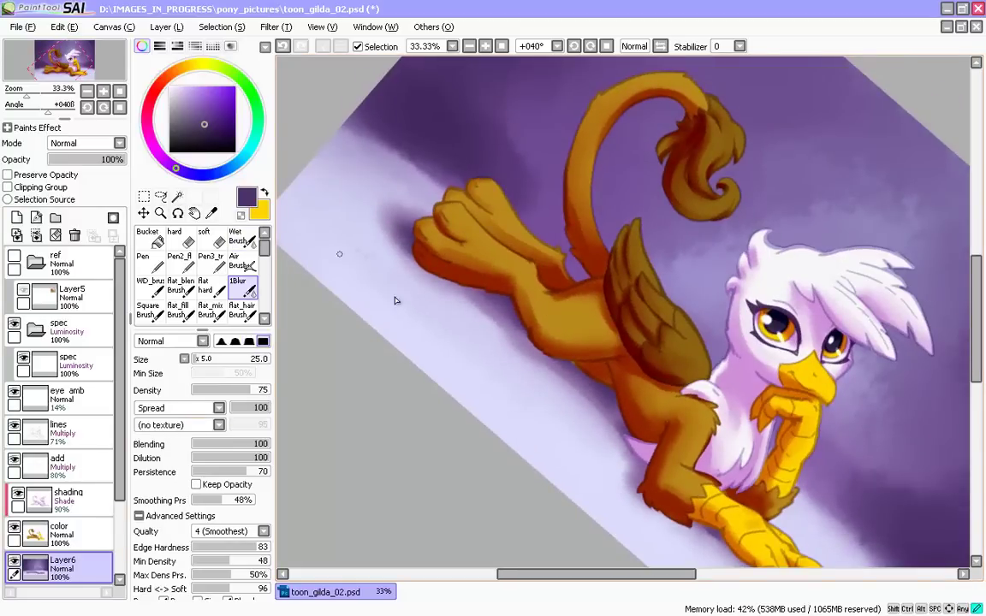
drag(435, 341, 360, 238)
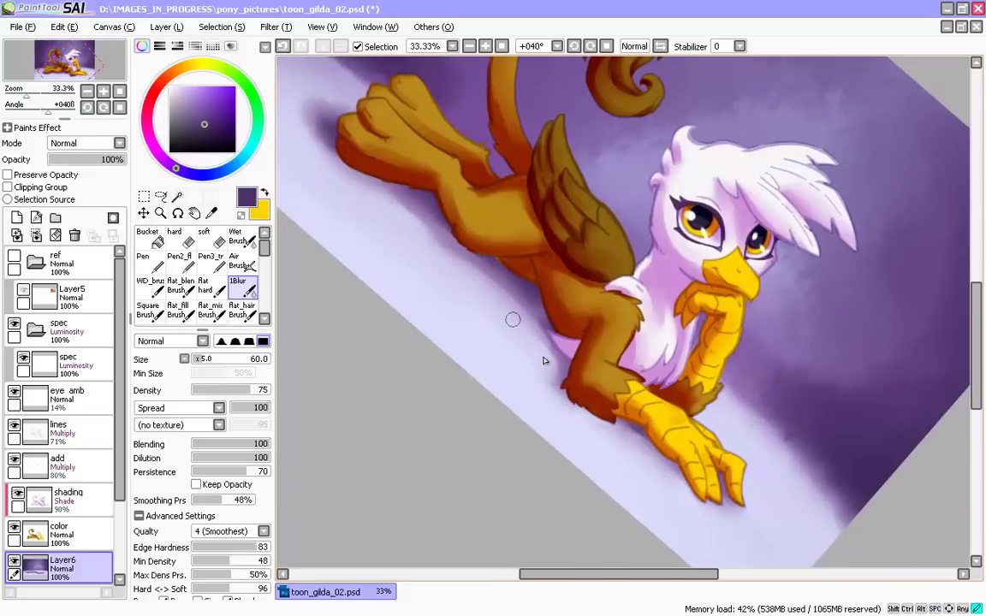
drag(663, 478, 577, 419)
drag(656, 443, 405, 346)
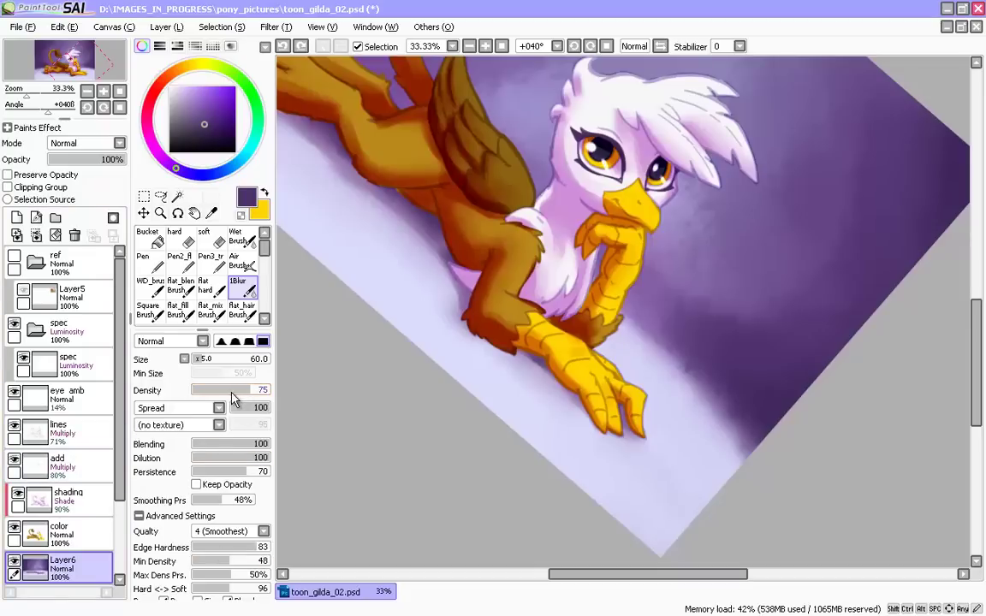
- Undo the last blur stroke and soften the wall-to-floor boundary beside the front claws with 1Blur at density 18
drag(654, 339, 648, 378)
key(ctrl+z)
click(206, 390)
drag(637, 330, 708, 396)
mouse_move(500, 380)
mouse_down()
mouse_move(648, 504)
mouse_move(776, 592)
mouse_up()
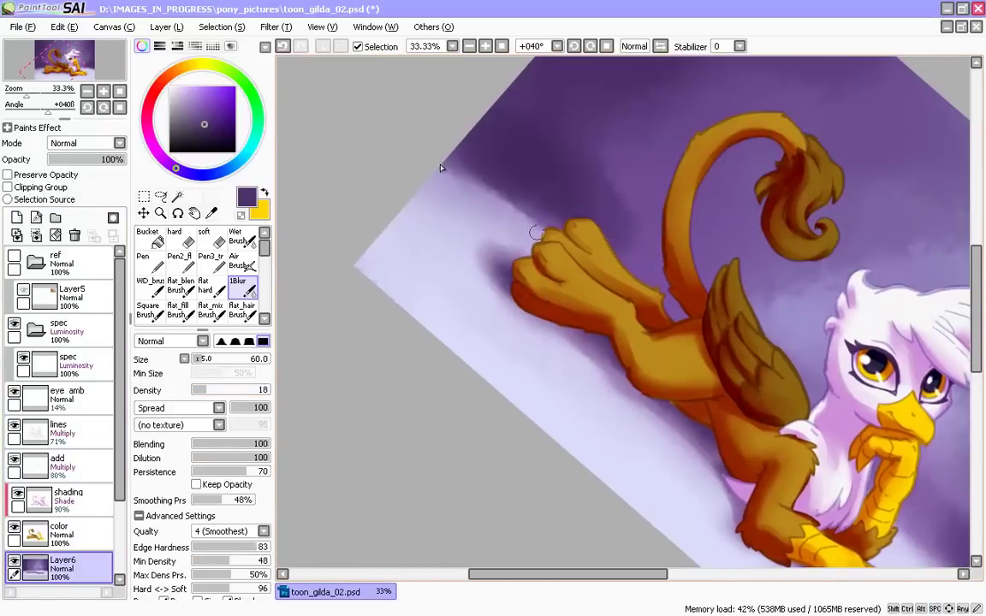
- Clean up the stray color along the belly's lower edge on the color layer with the soft eraser at size 8
drag(442, 414, 309, 332)
scroll(387, 387, up, 4)
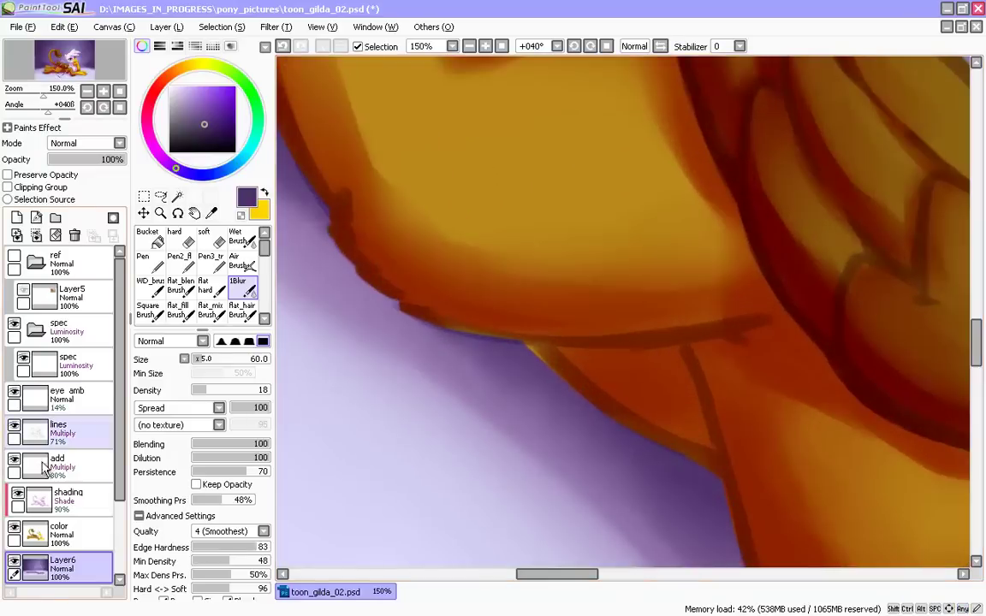
click(60, 534)
click(193, 244)
click(202, 242)
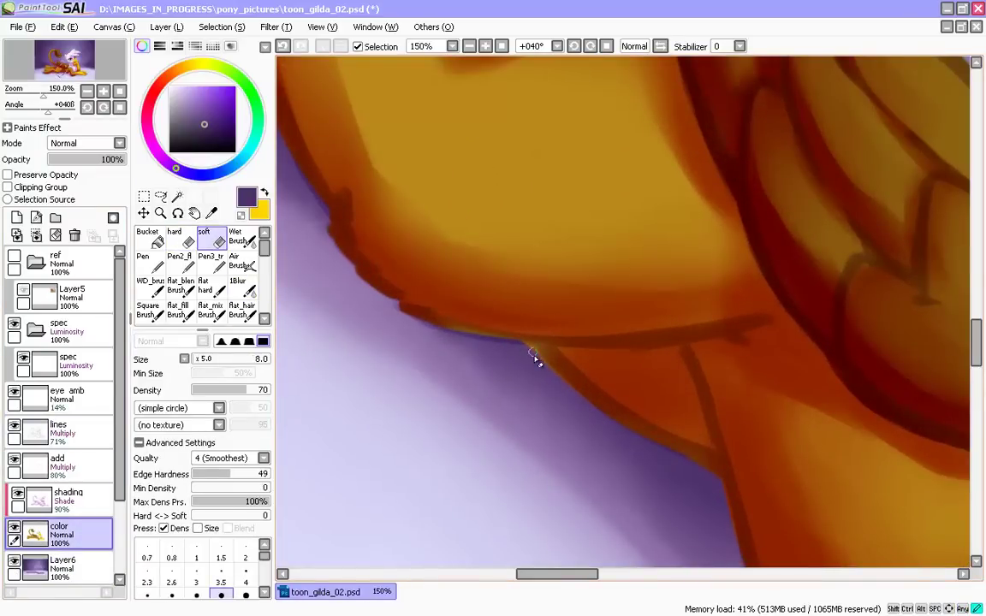
drag(655, 522, 415, 150)
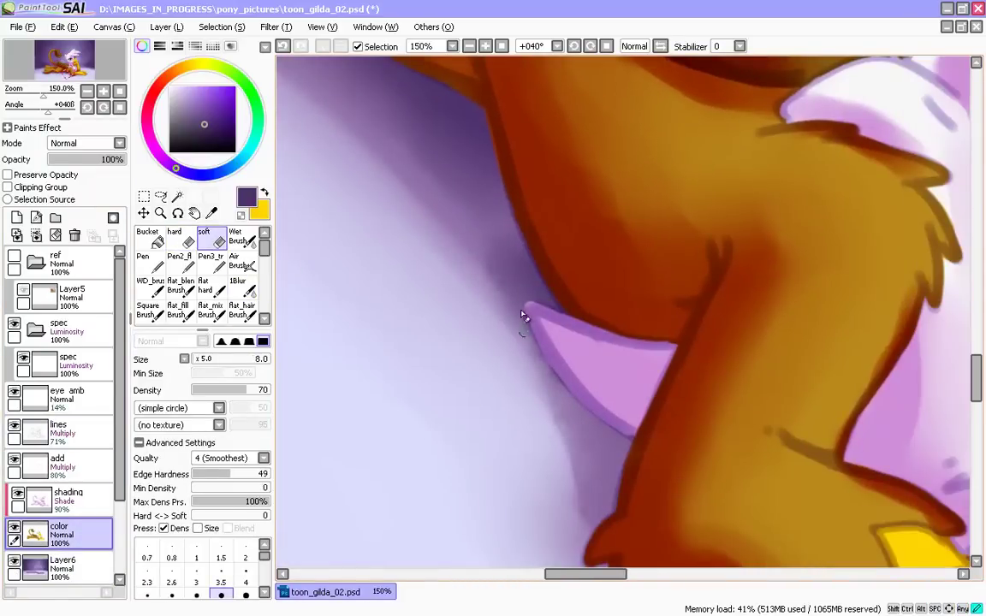
scroll(322, 278, down, 4)
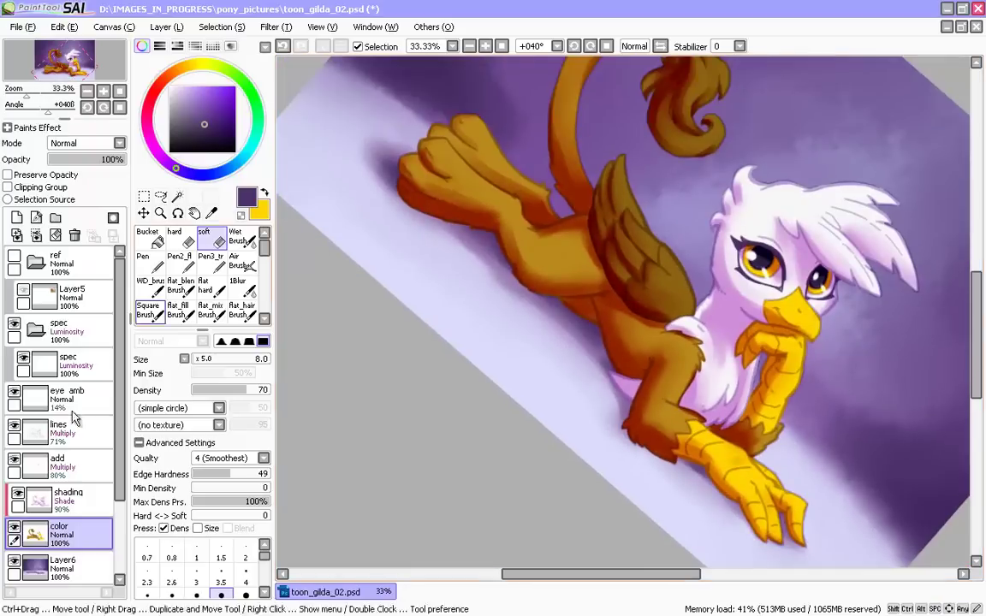
- Deepen the purple shadow on Layer6 beneath the hind leg with the Wet Brush at size 60
click(65, 567)
key(n)
click(239, 239)
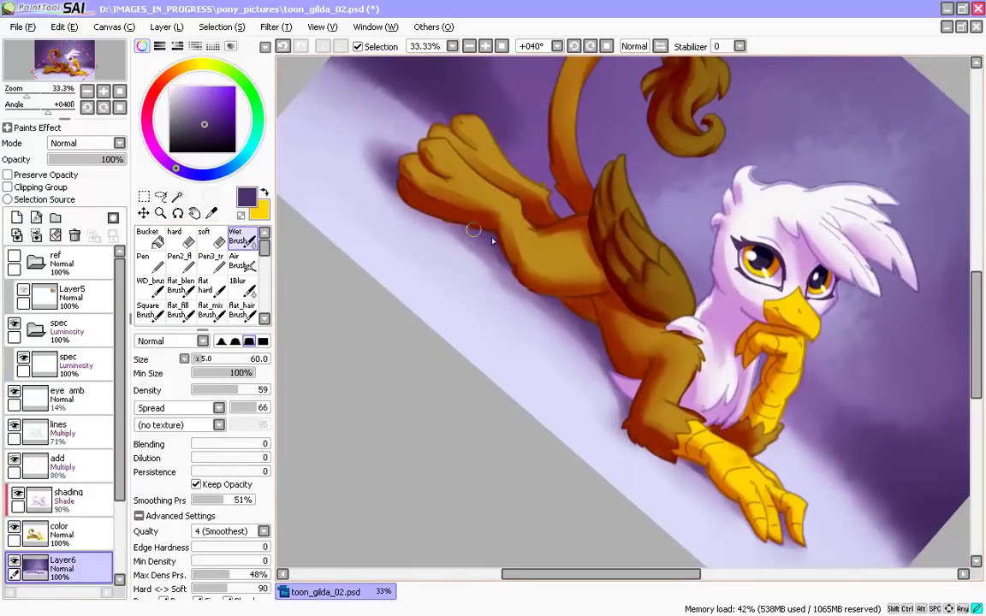
drag(493, 239, 451, 221)
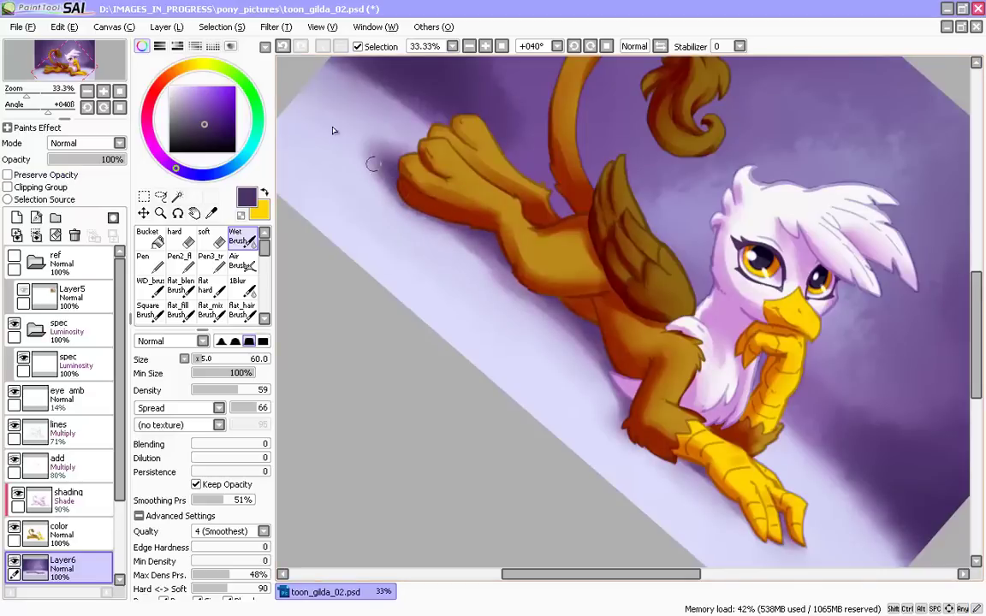
click(52, 144)
click(62, 157)
click(211, 262)
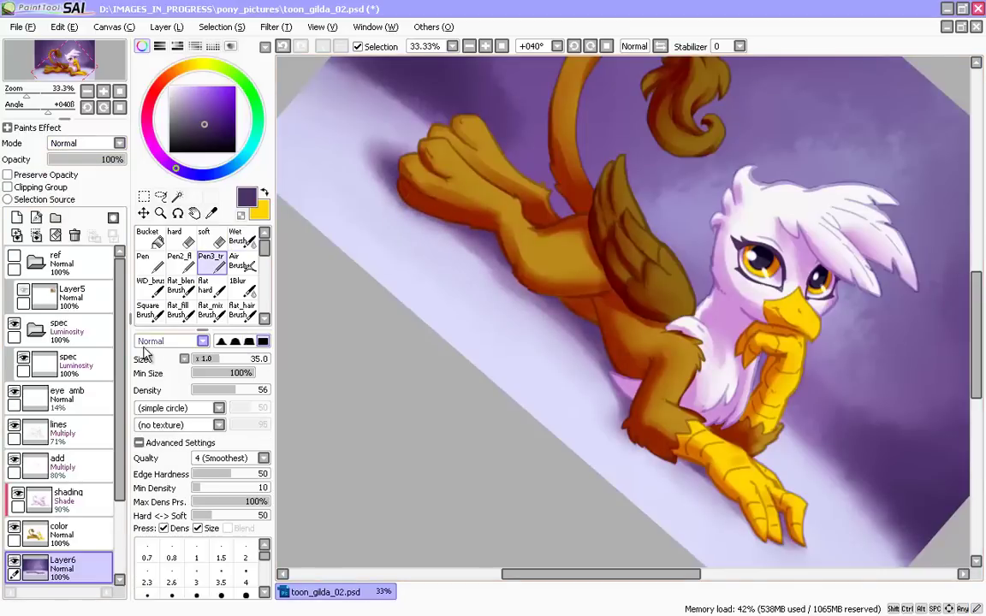
click(140, 337)
click(143, 342)
click(143, 342)
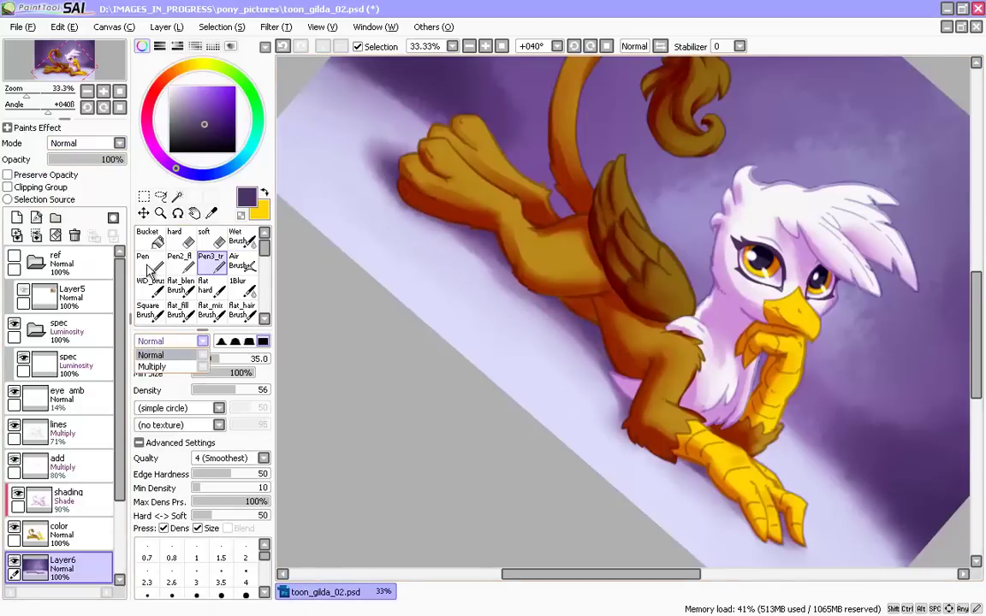
click(223, 263)
drag(483, 477, 357, 403)
drag(342, 310, 359, 418)
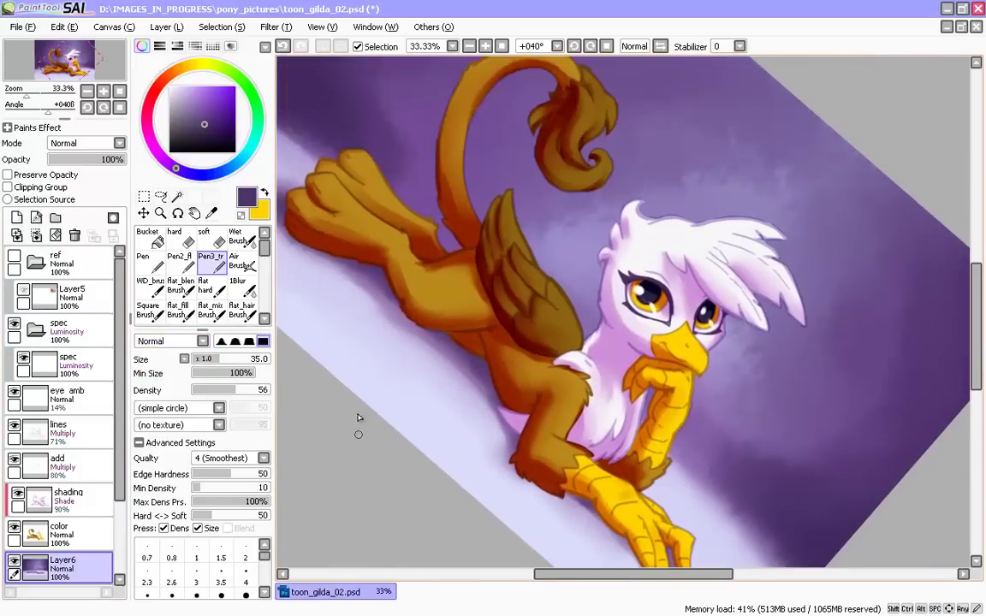
scroll(358, 411, down, 2)
scroll(355, 409, up, 1)
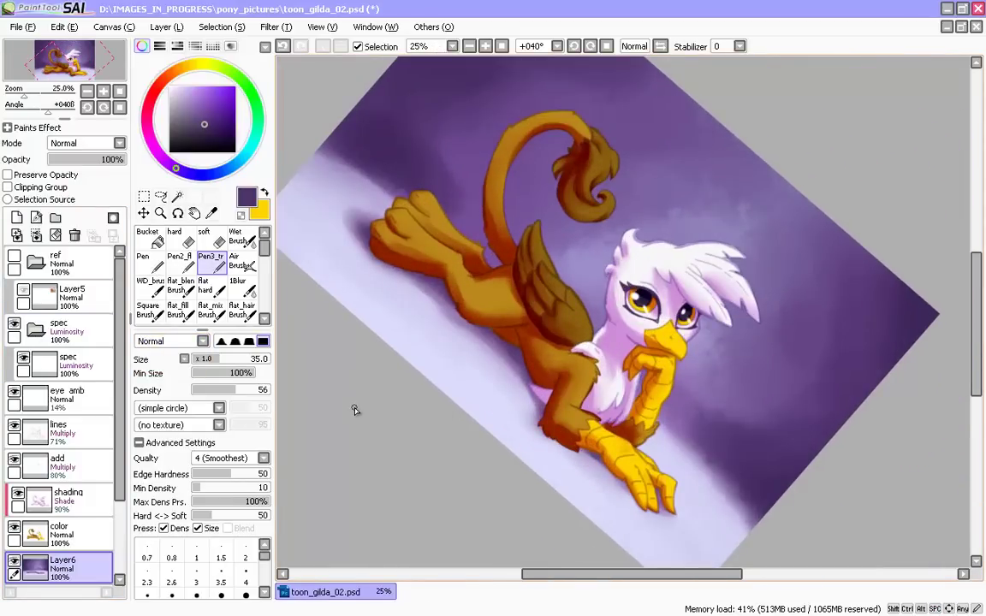
mouse_move(381, 438)
mouse_down()
mouse_move(402, 478)
mouse_move(386, 418)
mouse_up()
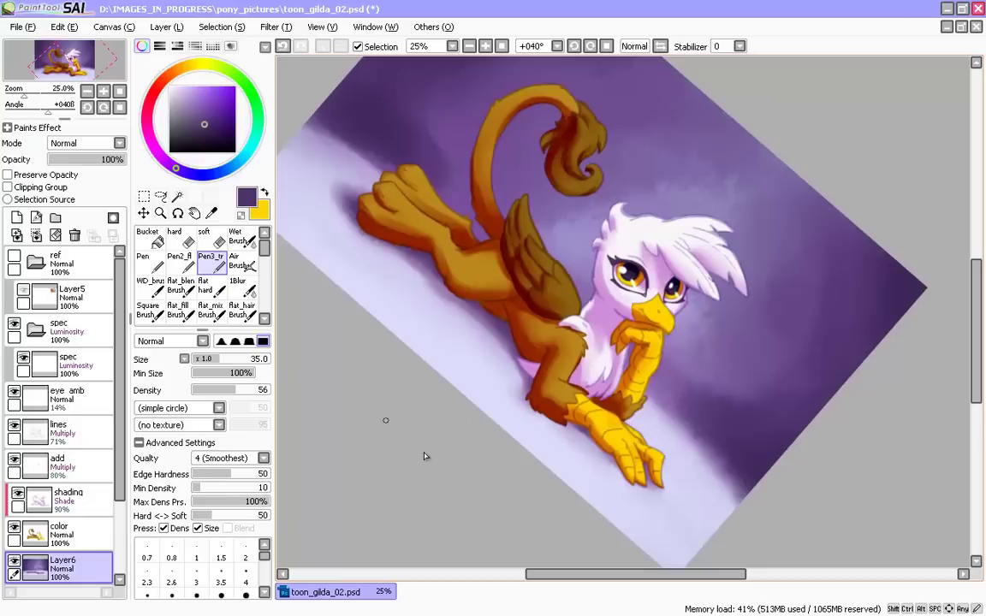
- Add a layer named glow above the spec layer inside the spec folder and set its blending mode to Luminosity
click(69, 364)
click(17, 218)
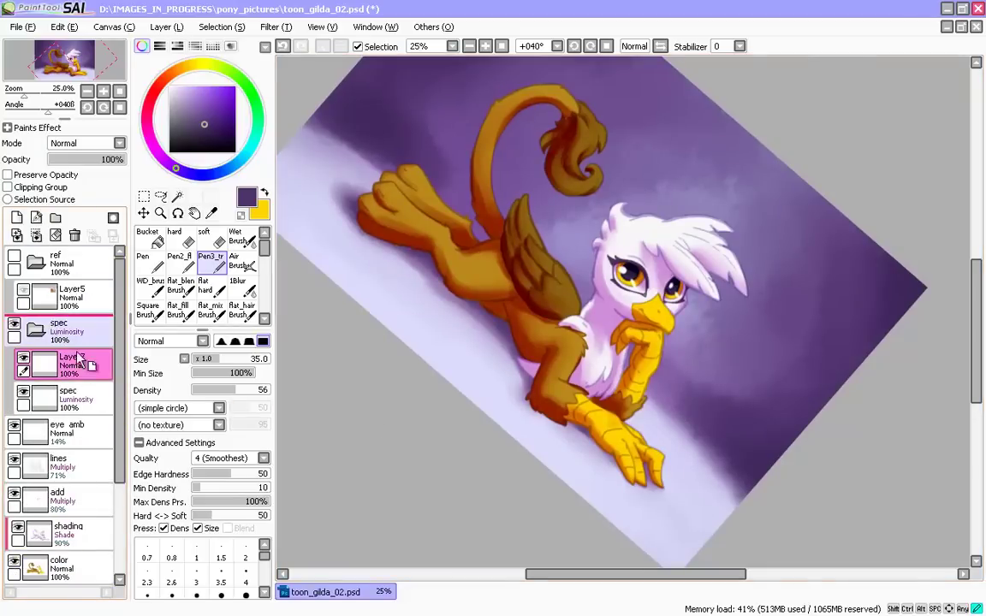
click(85, 143)
click(69, 194)
double_click(72, 364)
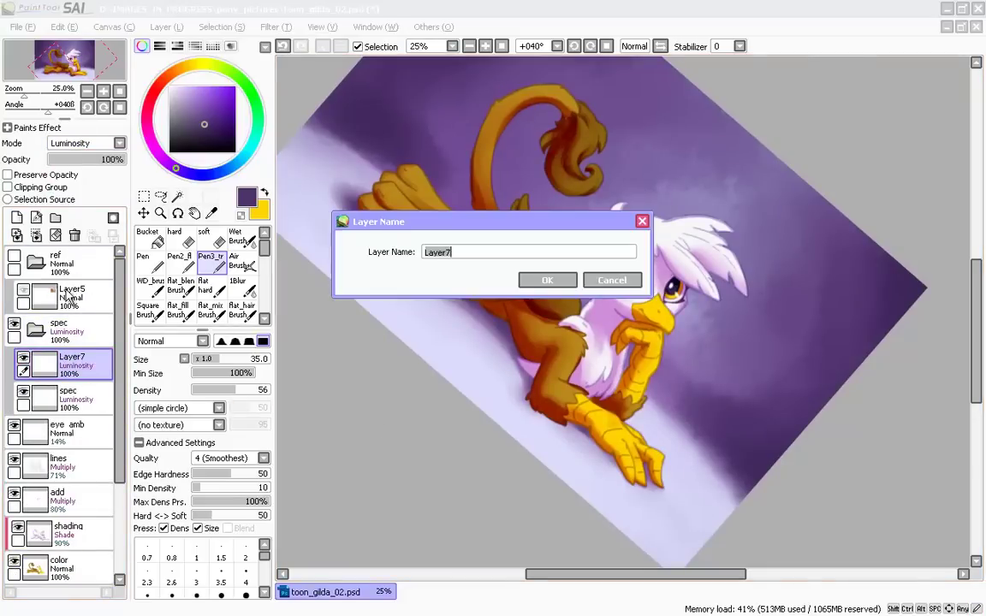
key(Return)
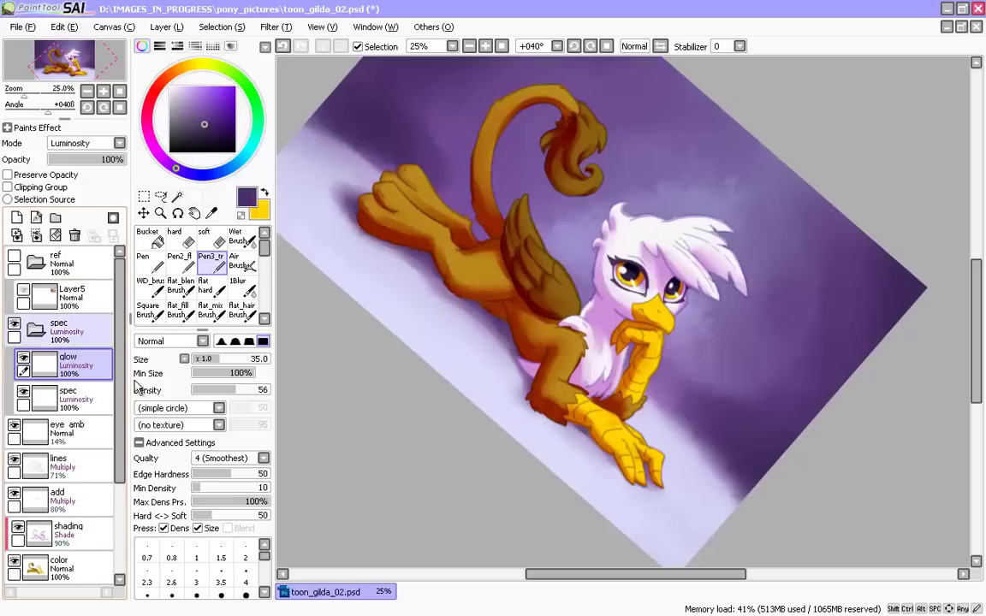
- Try brushing a white glow onto the floor beneath the griffon with the Air Brush on the glow layer
alt+click(458, 342)
key(v)
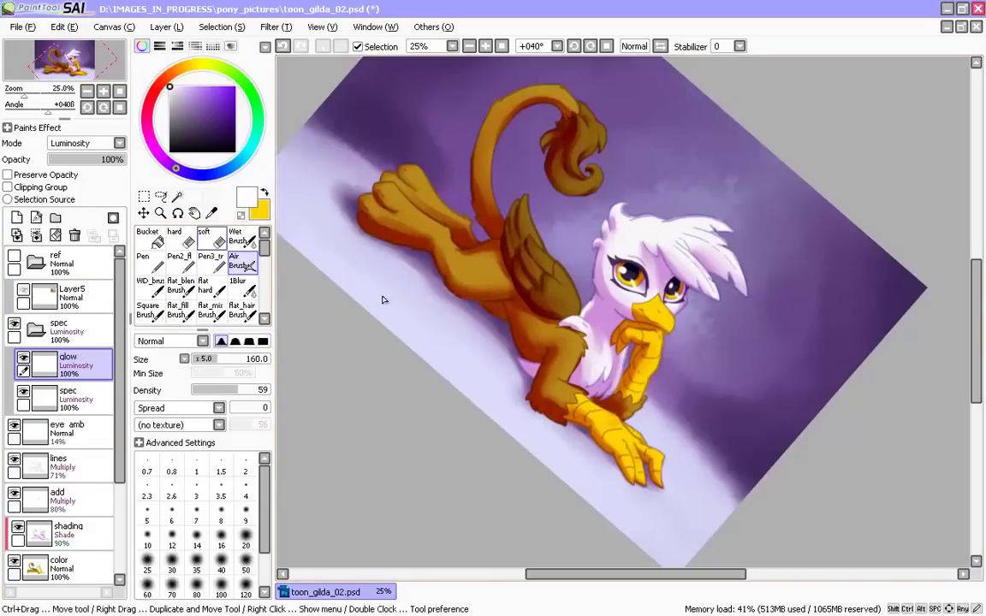
mouse_move(478, 361)
mouse_down()
mouse_move(450, 312)
mouse_move(344, 220)
mouse_move(292, 147)
mouse_move(420, 290)
mouse_move(447, 288)
mouse_move(373, 214)
mouse_move(443, 248)
mouse_move(399, 218)
mouse_up()
key(bracketleft)
key(bracketleft)
key(bracketright)
key(bracketright)
key(bracketright)
key(bracketright)
key(bracketright)
drag(440, 462, 392, 401)
- Try a pale yellow Air Brush glow along the floor, undoing one stroke and repainting toward the front claws
click(199, 65)
click(186, 89)
mouse_move(488, 362)
mouse_down()
mouse_move(566, 435)
mouse_move(374, 273)
mouse_move(407, 326)
mouse_up()
key(ctrl+z)
drag(458, 420, 390, 335)
key(bracketleft)
key(bracketleft)
key(bracketleft)
key(bracketleft)
key(bracketleft)
drag(524, 384, 568, 415)
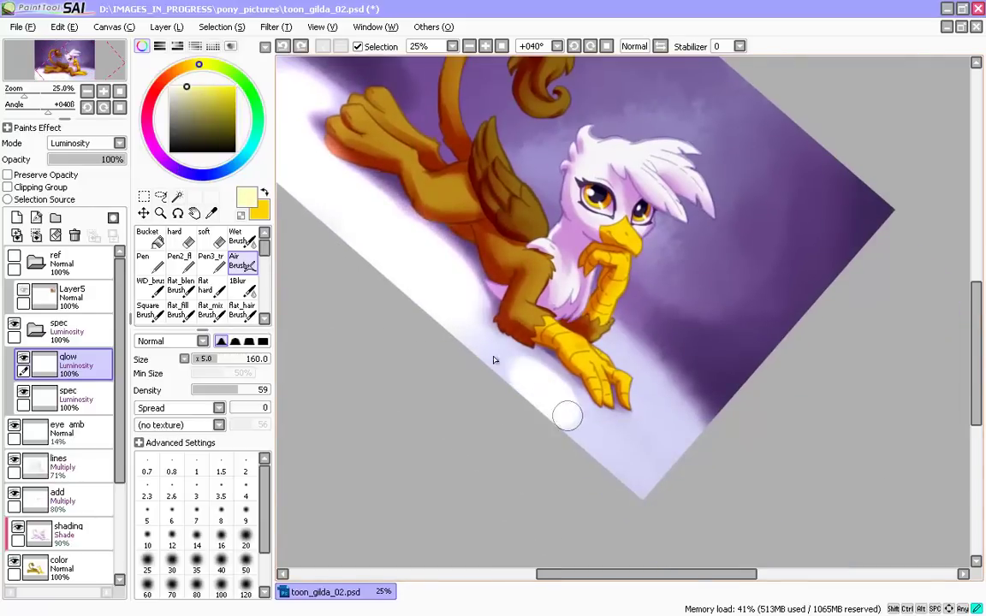
- Try darker yellow Air Brush dabs at size 160 on the floor beside the front claws
click(200, 94)
mouse_move(630, 466)
mouse_down()
mouse_move(610, 447)
mouse_move(618, 455)
mouse_up()
click(214, 109)
drag(589, 389, 599, 402)
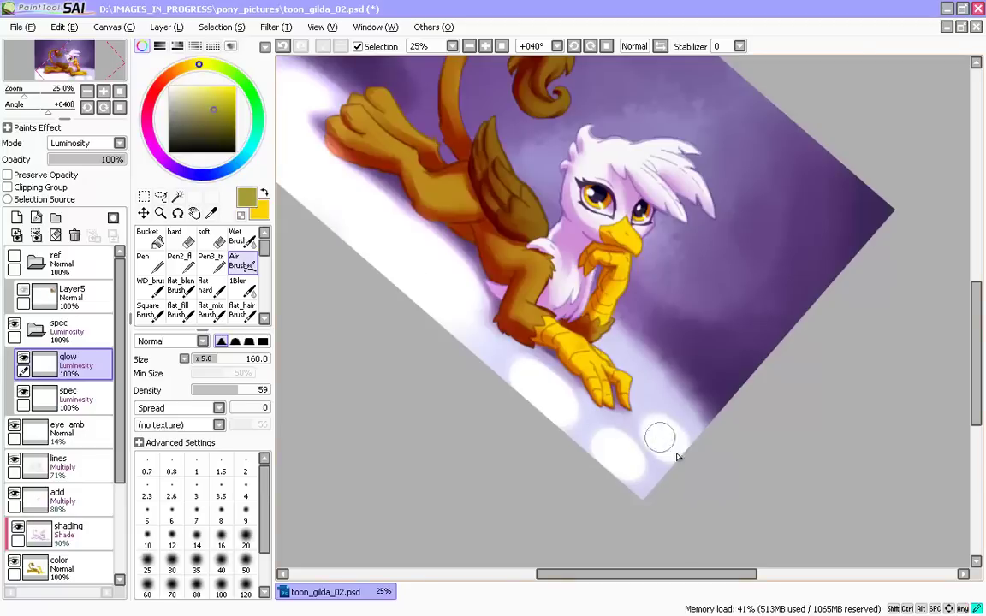
drag(405, 415, 477, 407)
- Undo all glow strokes on the floor and set the Air Brush to a medium yellow at size 250
key(ctrl+z)
key(ctrl+z)
key(ctrl+z)
key(ctrl+z)
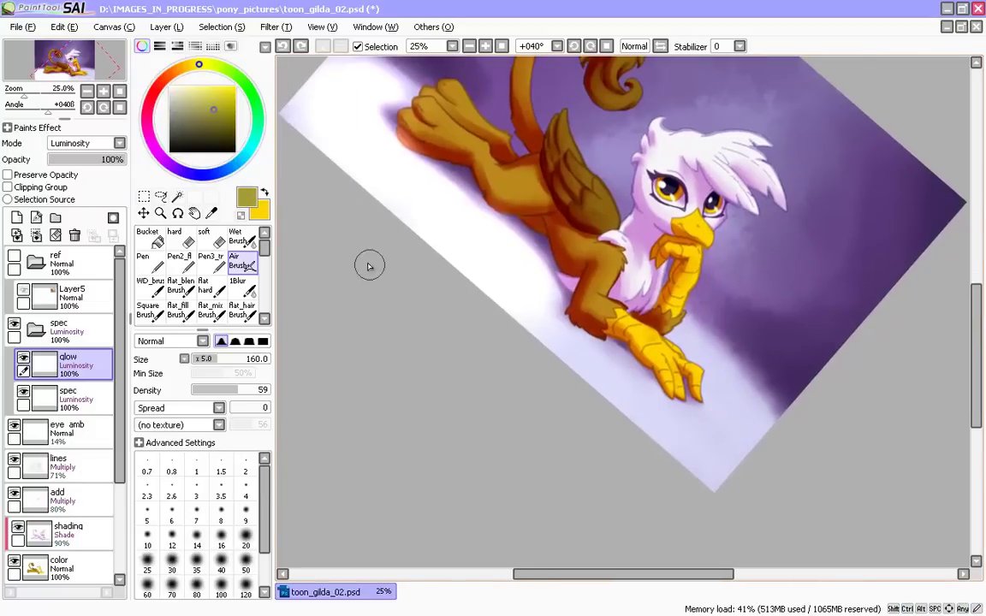
drag(369, 295, 398, 335)
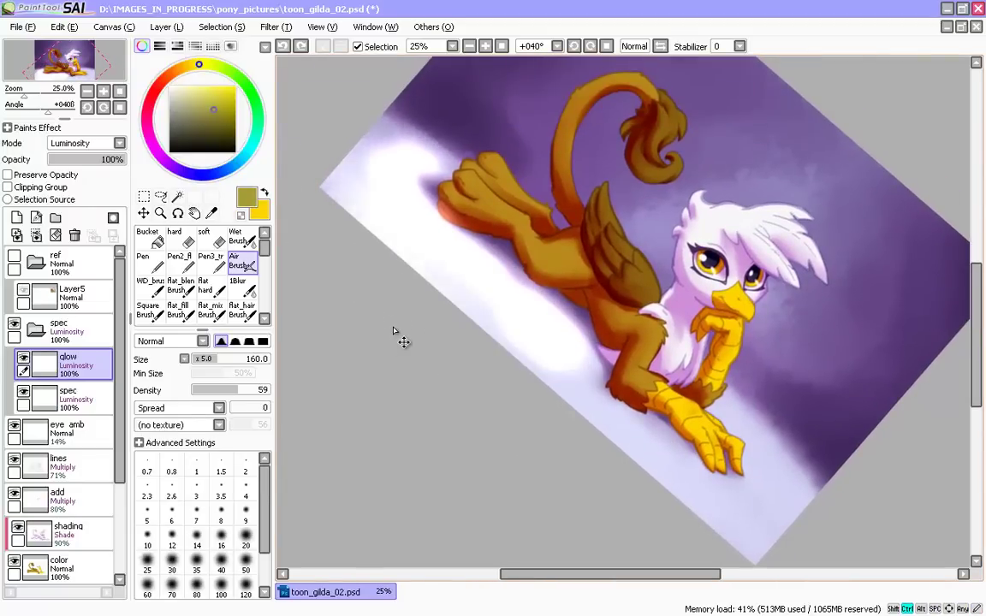
key(ctrl+z)
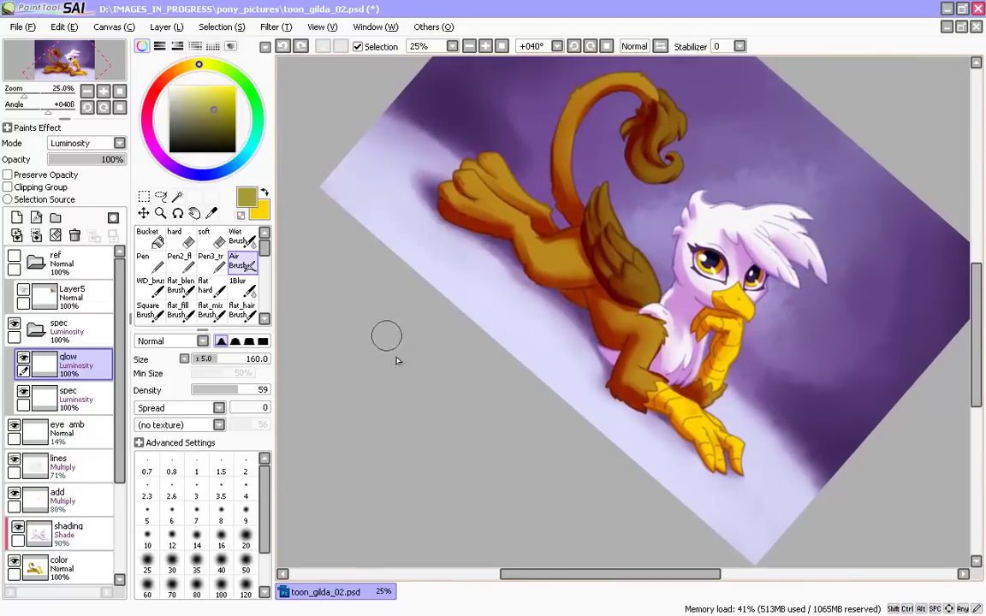
click(208, 98)
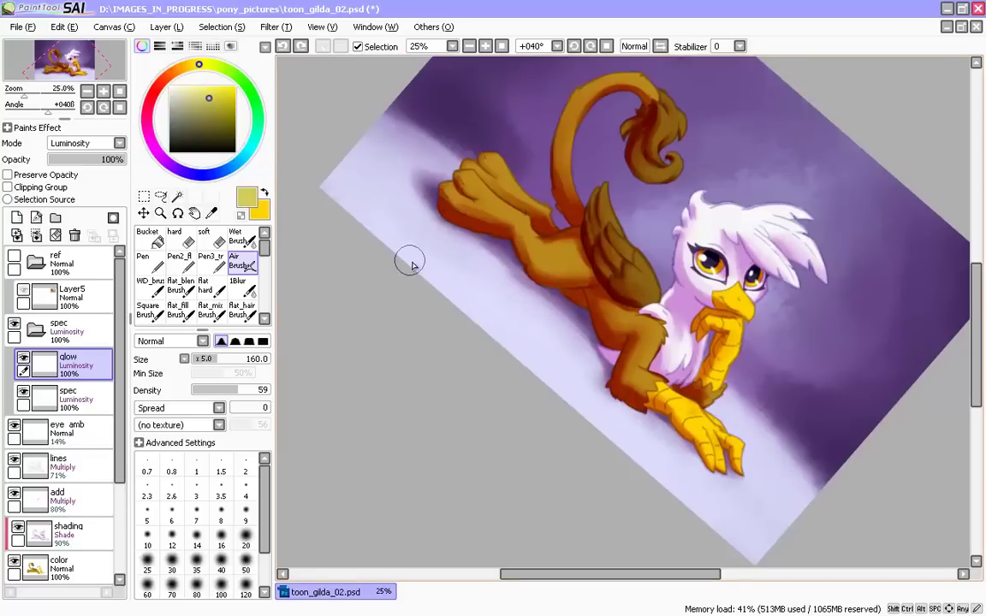
key(bracketright)
key(bracketright)
- Activate Layer6 with the 1Blur brush at size 100 and density 67, then level the canvas to 0° and mirror the view
scroll(55, 514, down, 3)
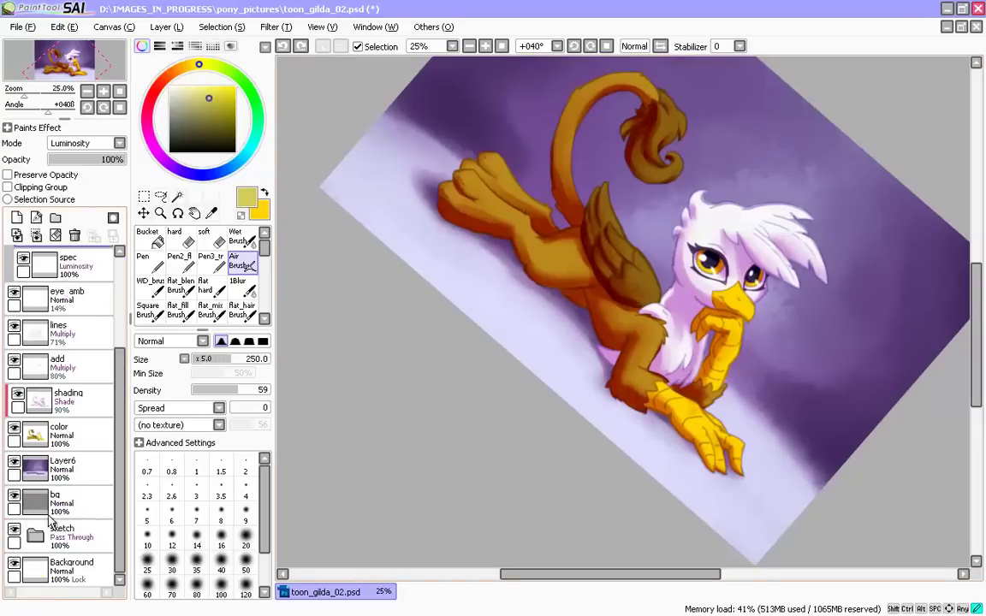
click(62, 470)
key(c)
click(244, 391)
click(209, 359)
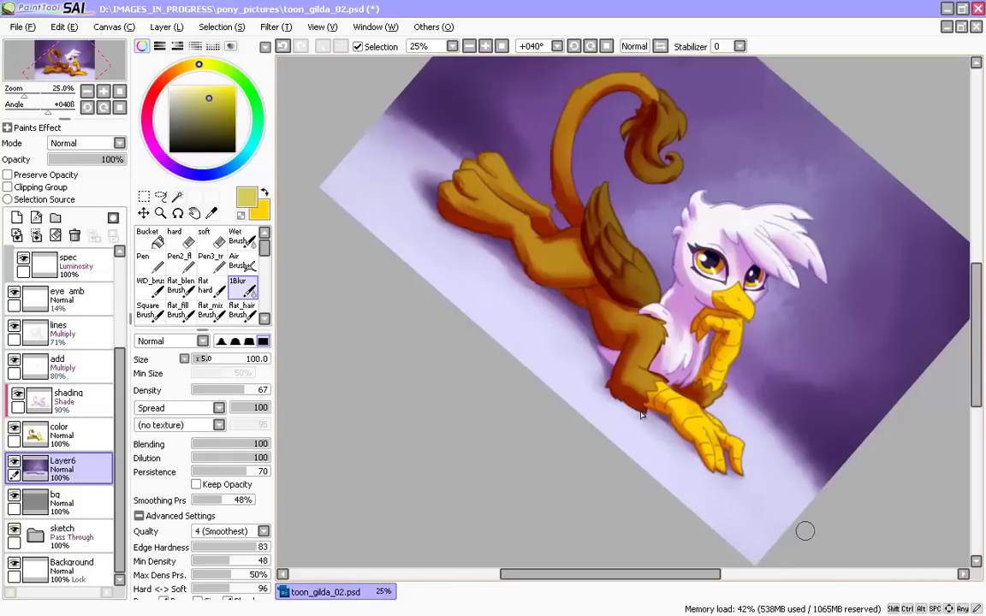
scroll(550, 414, up, 3)
drag(417, 338, 427, 525)
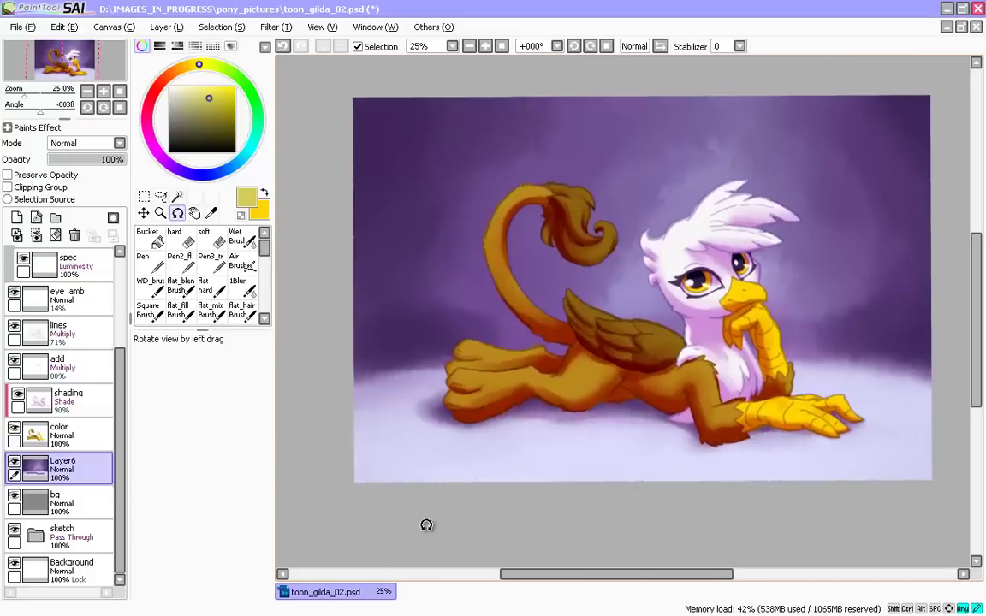
key(h)
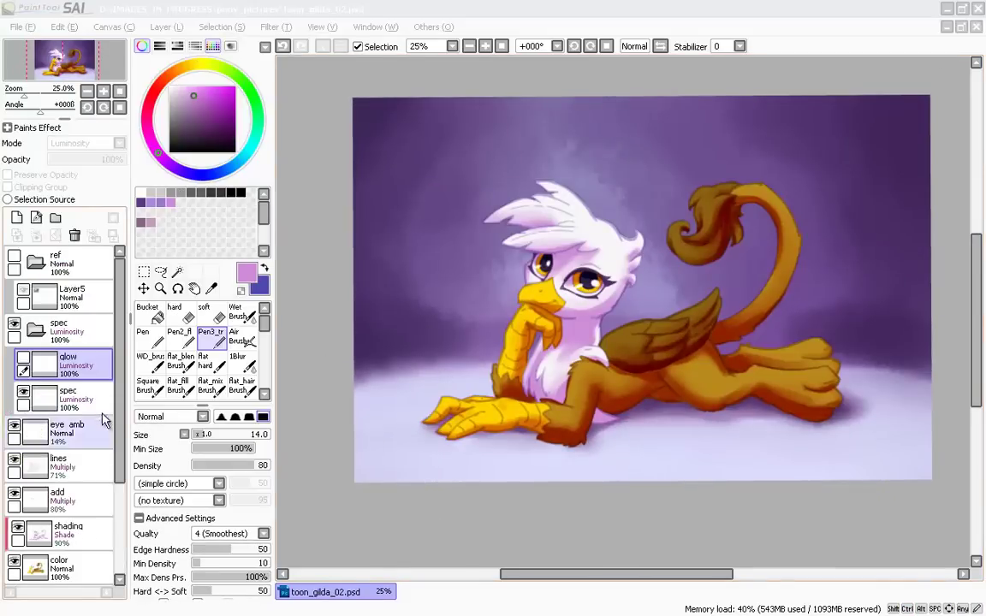
- Adjust Layer6 with Hue and Saturation: hue +5, saturation +14 and luminescence +8
scroll(120, 537, down, 1)
scroll(120, 537, down, 3)
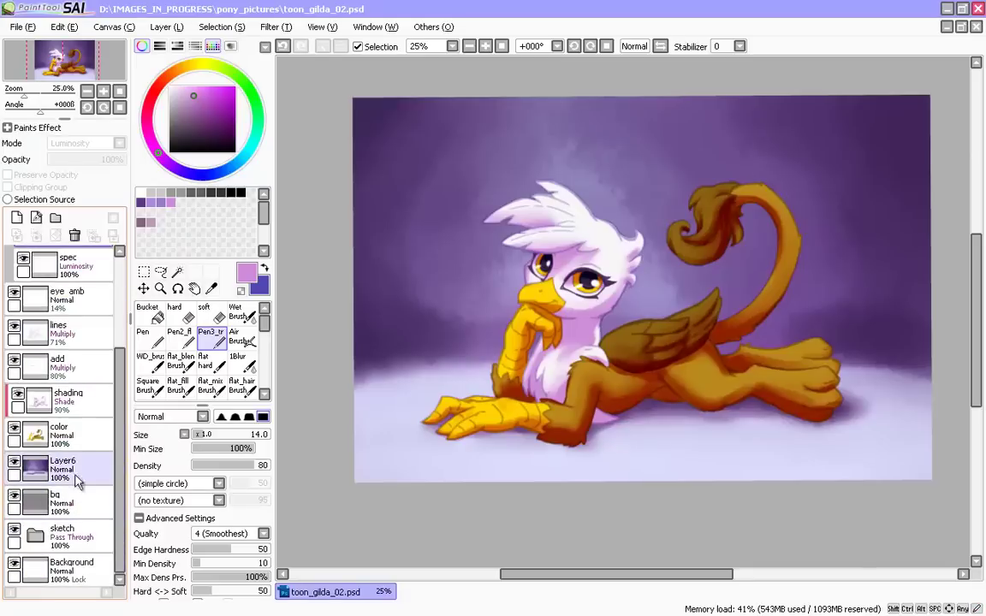
click(62, 469)
click(275, 26)
click(272, 46)
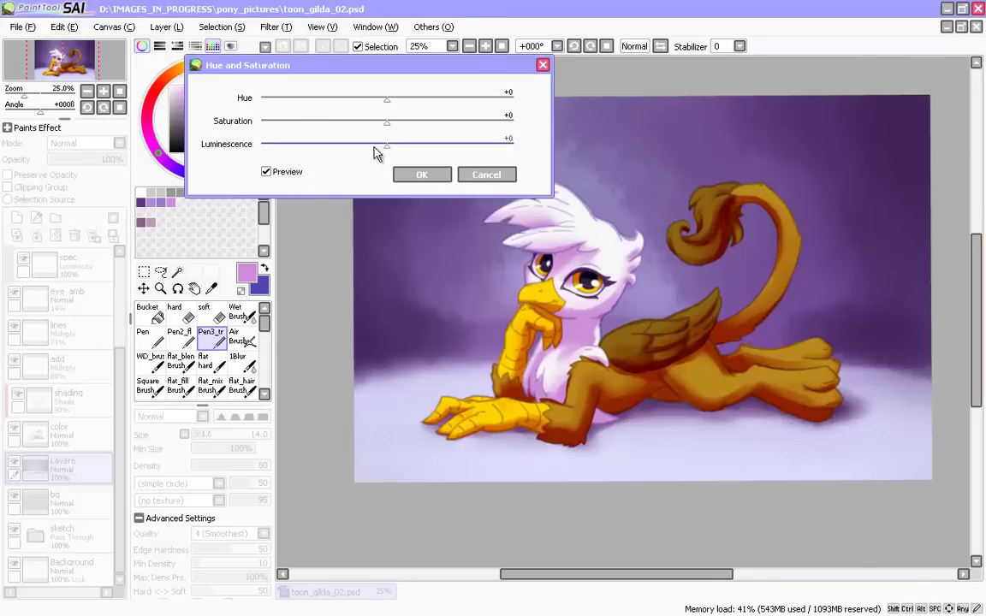
drag(378, 148, 412, 125)
drag(409, 147, 398, 149)
click(407, 130)
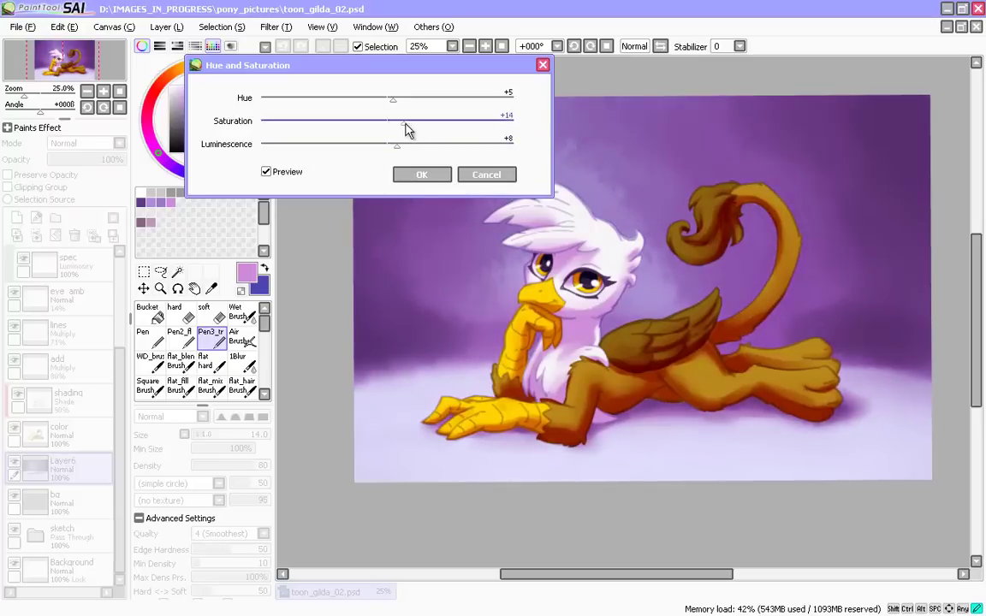
key(Return)
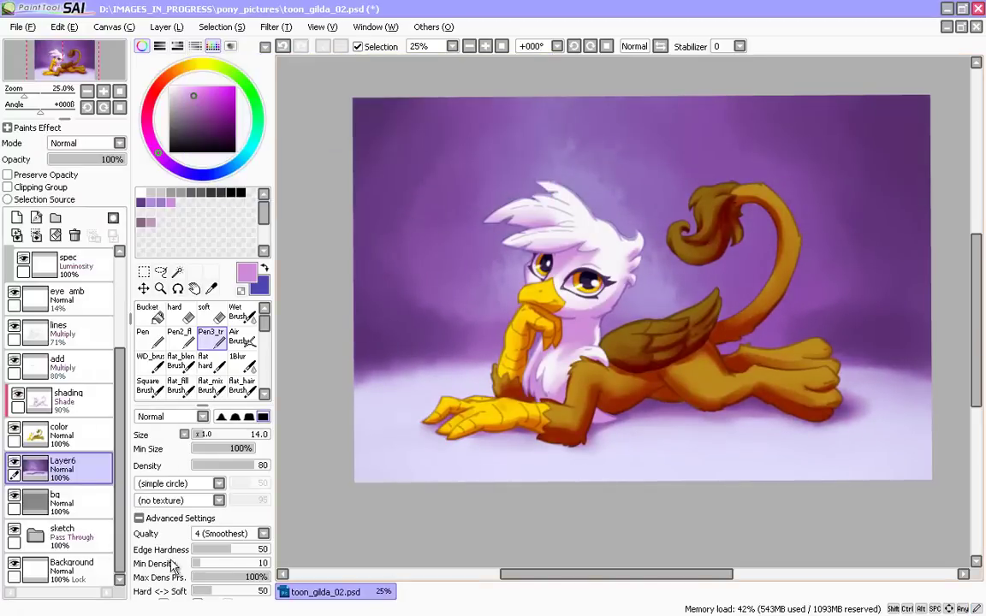
- Paint a soft yellow glow on the floor around the front claws on Layer6 with WD_brush, starting at size 250
drag(434, 552, 391, 321)
alt+click(391, 321)
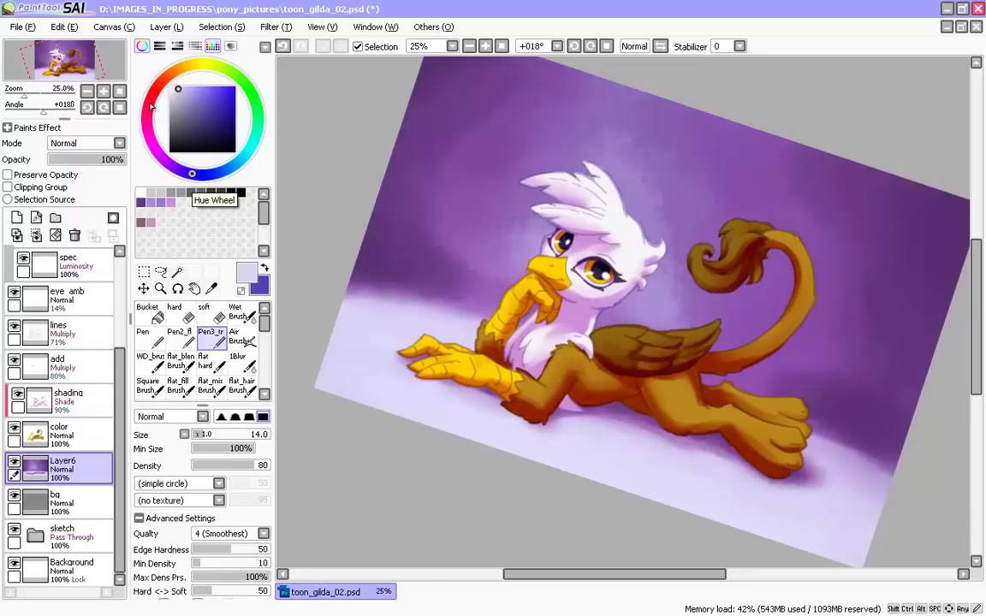
click(181, 70)
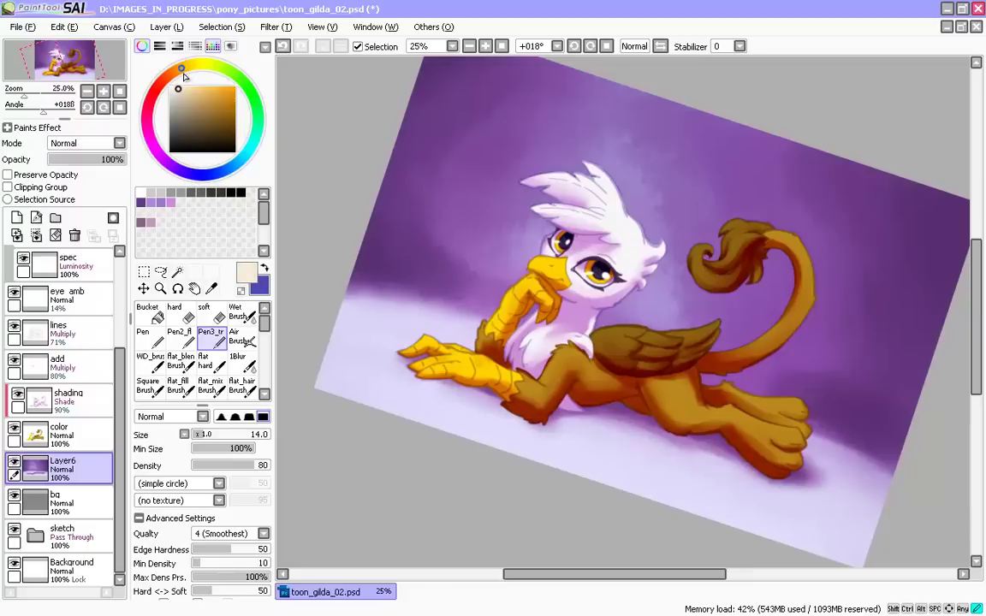
drag(183, 73, 200, 68)
drag(365, 449, 351, 416)
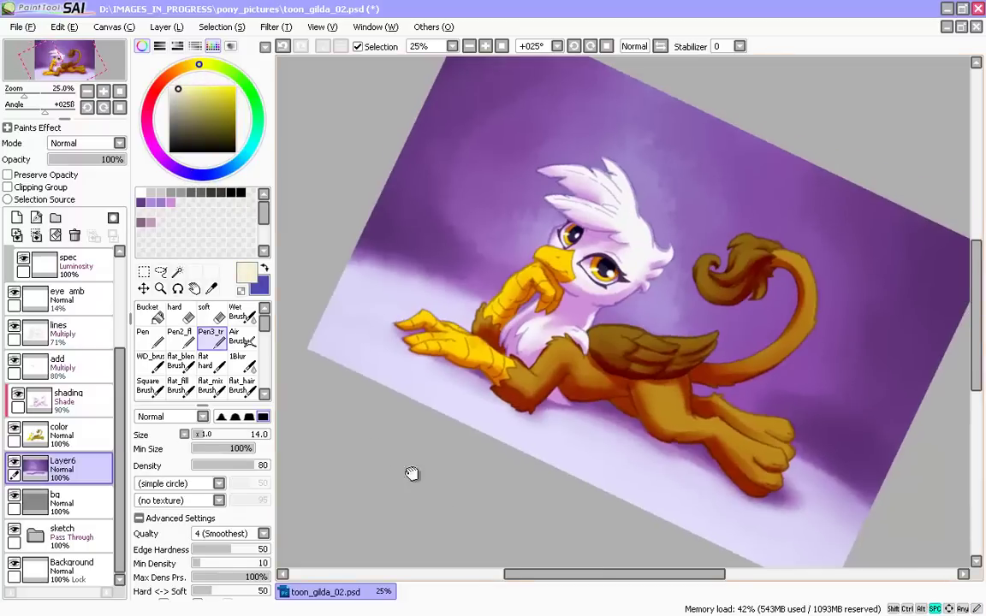
drag(412, 473, 366, 428)
key(bracketright)
key(bracketright)
key(bracketright)
key(bracketright)
key(bracketright)
key(bracketright)
click(151, 362)
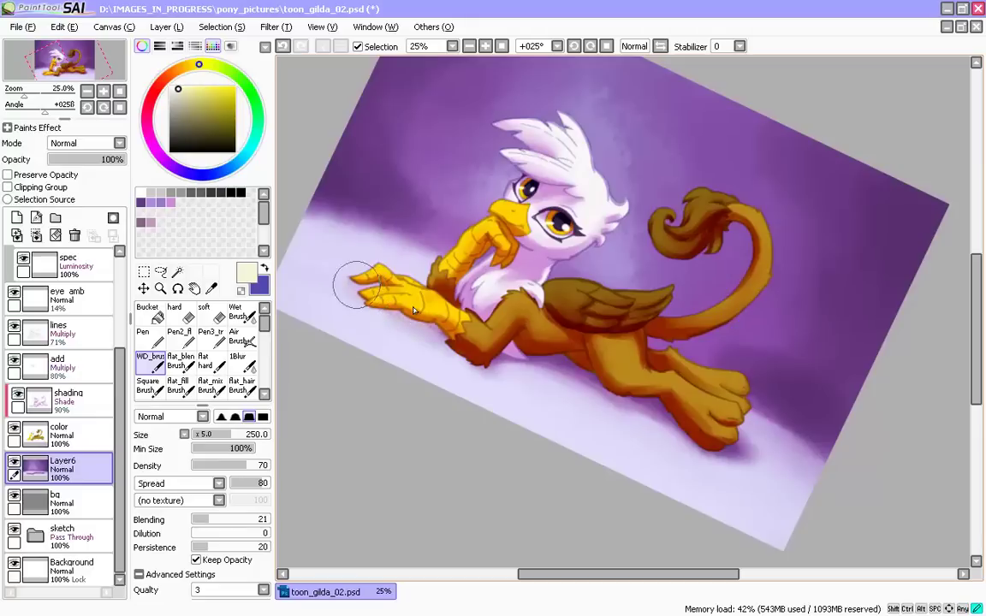
mouse_move(379, 310)
mouse_down()
mouse_move(391, 277)
mouse_move(339, 261)
mouse_move(388, 265)
mouse_move(343, 247)
mouse_move(361, 298)
mouse_move(351, 276)
mouse_move(387, 293)
mouse_up()
key([)
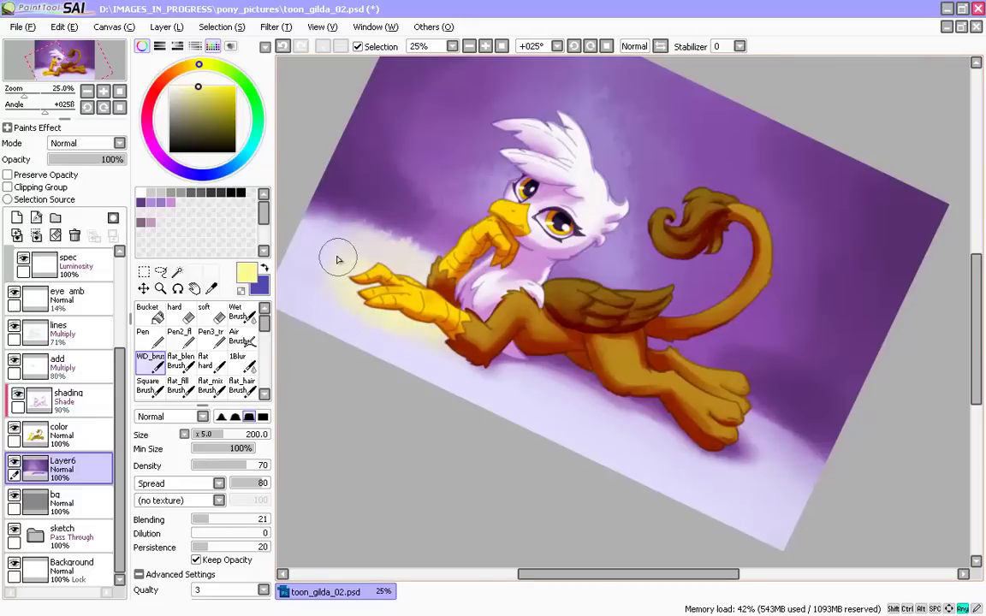
- Extend the yellow floor glow beneath the belly and hind legs with WD_brush at size 160
key([)
drag(339, 257, 344, 296)
mouse_move(545, 374)
mouse_down()
mouse_move(435, 309)
mouse_move(551, 360)
mouse_move(587, 397)
mouse_up()
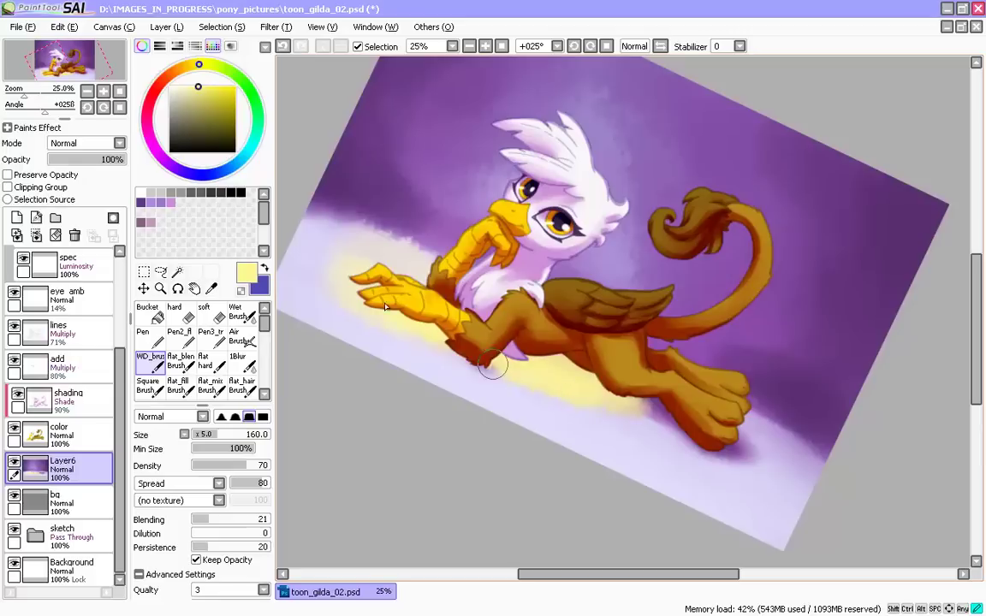
mouse_move(493, 364)
mouse_down()
mouse_move(539, 387)
mouse_move(652, 412)
mouse_move(710, 411)
mouse_move(521, 362)
mouse_move(678, 451)
mouse_move(671, 456)
mouse_up()
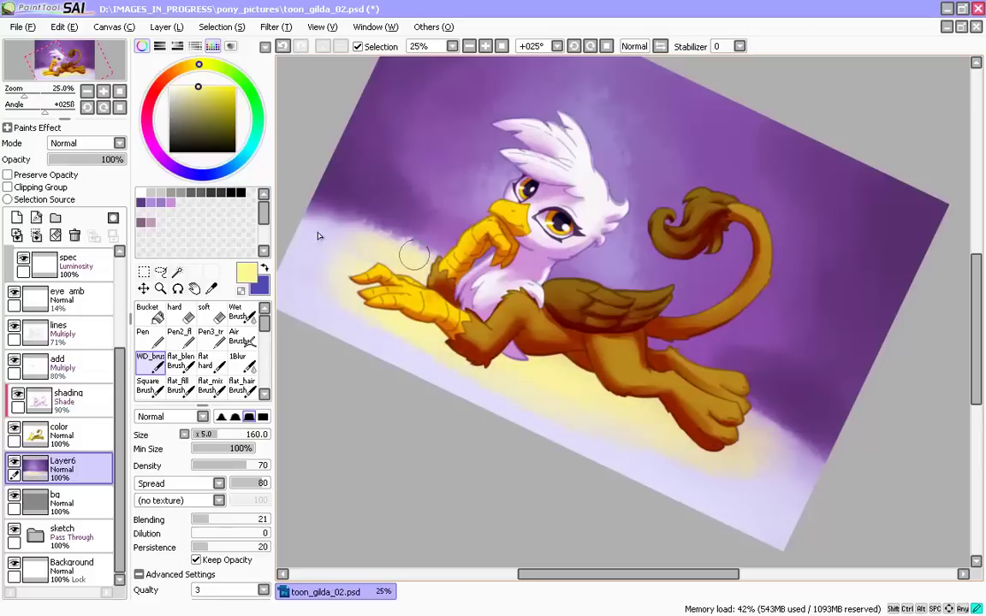
- Try a yellow glow on the wall behind the head with WD_brush at size 400 and undo the last stroke
drag(404, 341, 415, 379)
key(])
key(])
key(])
key(])
key(])
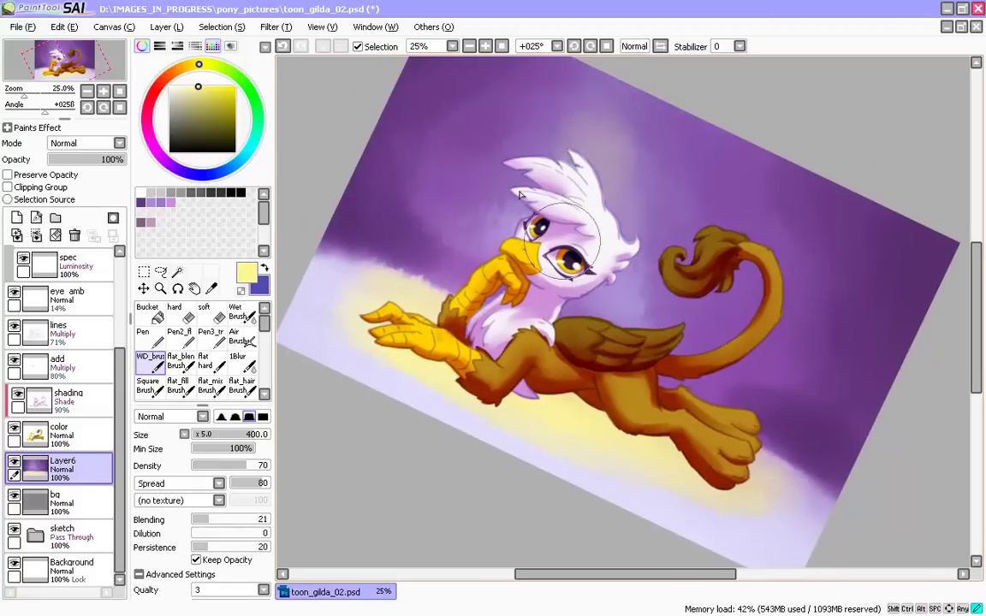
mouse_move(544, 83)
mouse_down()
mouse_move(699, 159)
mouse_move(500, 139)
mouse_up()
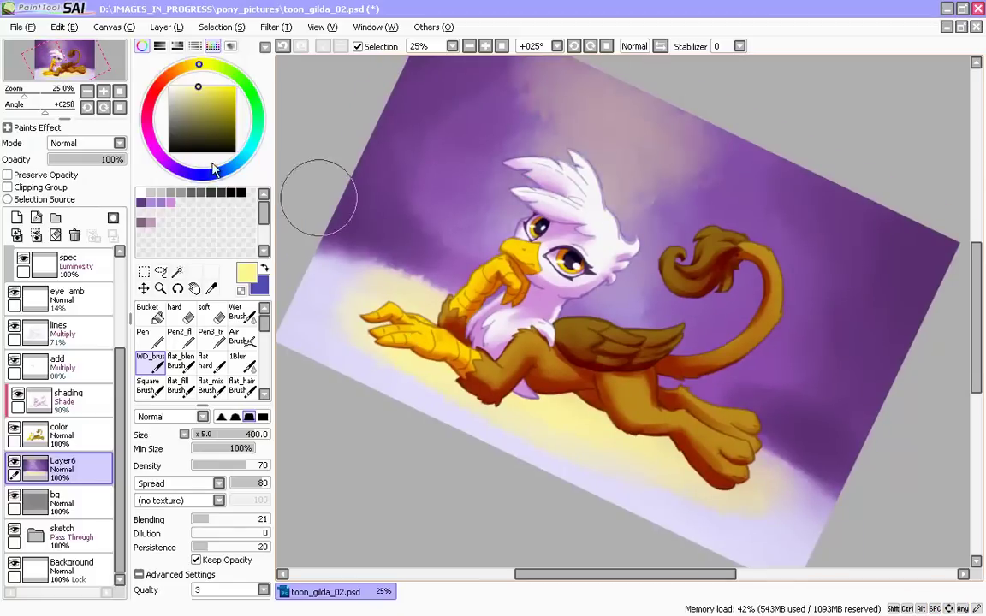
key(ctrl+z)
- Brush the yellow glow across the wall around the head crest on Layer6 with a large WD_brush
key(Delete)
key(Delete)
key(Delete)
key(Delete)
key(Delete)
key(Delete)
key(Delete)
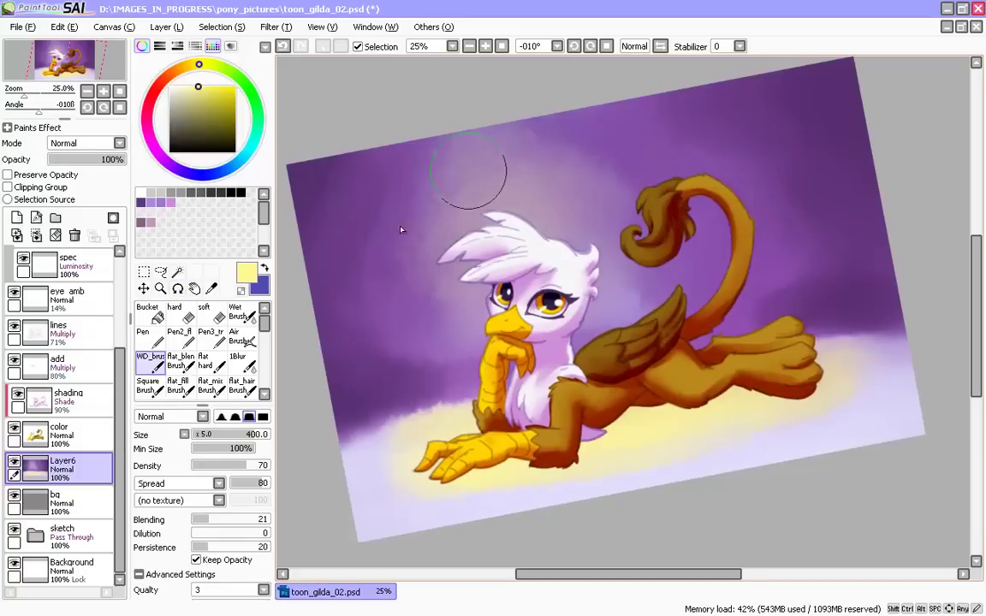
mouse_move(476, 182)
mouse_down()
mouse_move(505, 227)
mouse_move(507, 144)
mouse_up()
key([)
drag(431, 186, 624, 155)
key(alt+space)
drag(471, 235, 425, 221)
mouse_move(432, 171)
mouse_down()
mouse_move(440, 242)
mouse_move(508, 139)
mouse_up()
- Widen the wall glow in front of the griffon's face, above the front claws
key(space)
drag(411, 500, 393, 428)
mouse_move(373, 175)
mouse_down()
mouse_move(451, 178)
mouse_move(395, 97)
mouse_up()
key(alt+space)
drag(409, 362, 396, 259)
drag(481, 133, 486, 142)
- Add a faint yellow glow to the wall between the wing, tail base and hind legs with the Air Brush
key([)
key([)
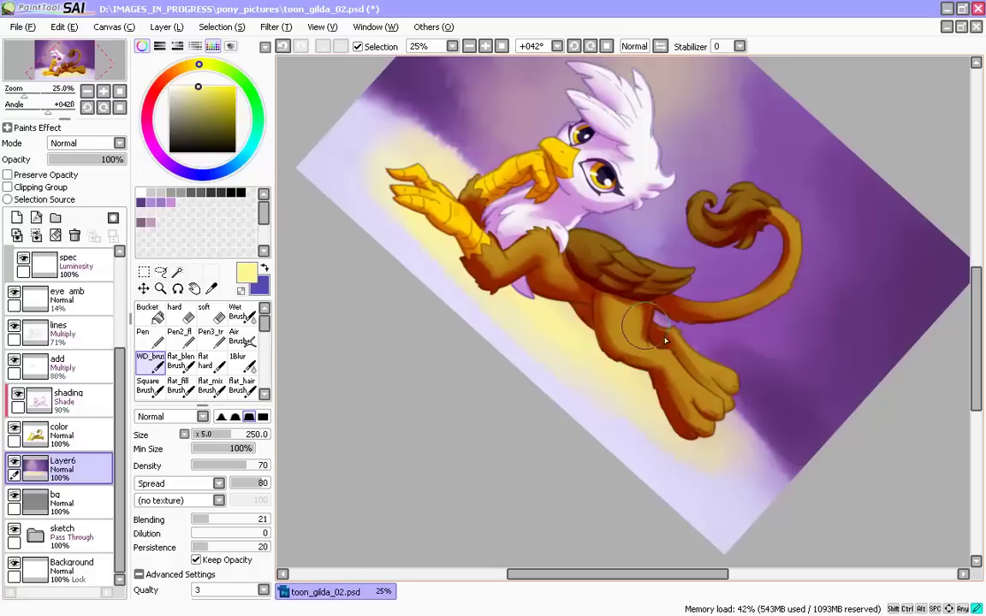
click(242, 337)
mouse_move(721, 339)
mouse_down()
mouse_move(669, 341)
mouse_move(726, 344)
mouse_up()
key([)
key([)
key([)
key([)
key([)
drag(680, 320, 733, 359)
key(space)
drag(431, 286, 451, 371)
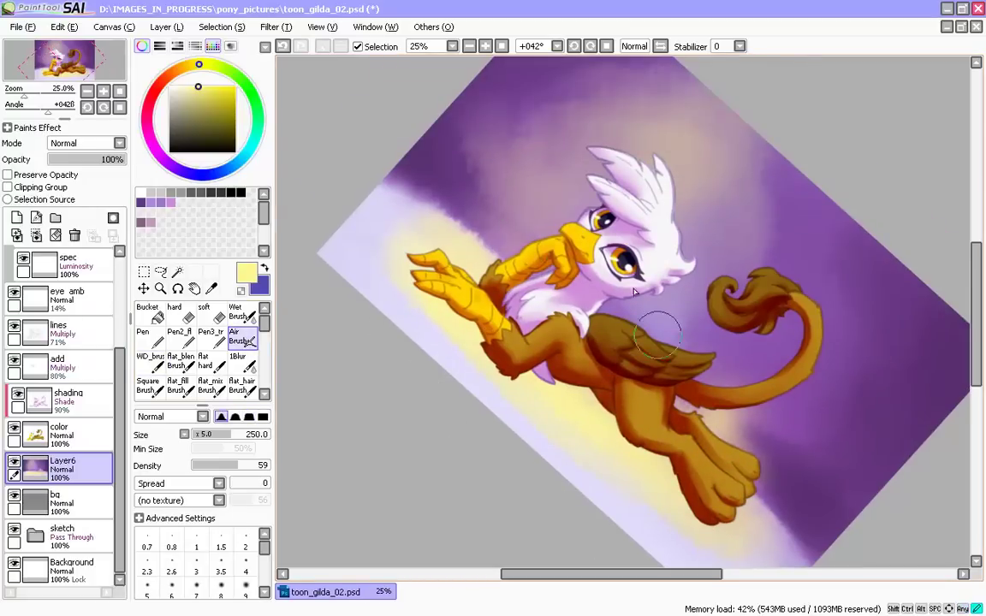
key(alt+space)
drag(360, 237, 352, 432)
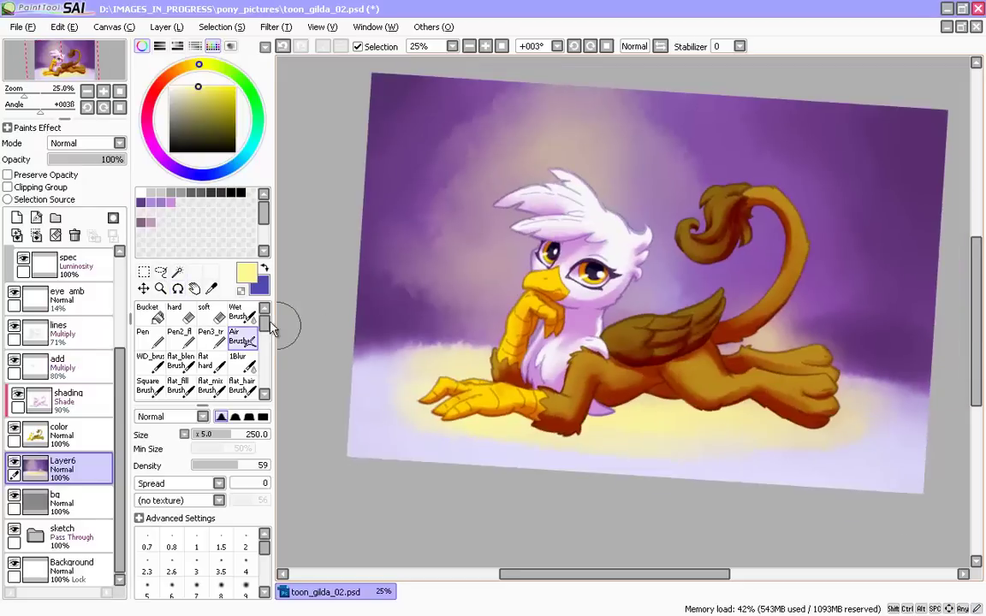
- Rotate the canvas to 32° and switch to the 1Blur brush at size 100 and density 67
key(alt+space)
drag(313, 383, 318, 226)
key(space)
drag(438, 467, 382, 407)
click(243, 363)
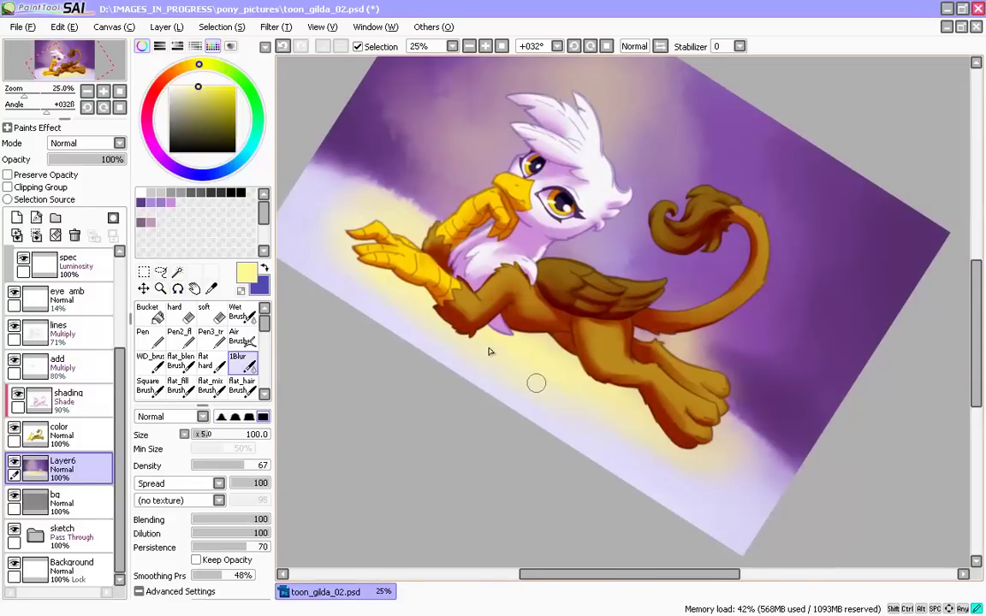
- Add a layer named shadow directly above Layer6 and set its blending mode to Shade
click(16, 218)
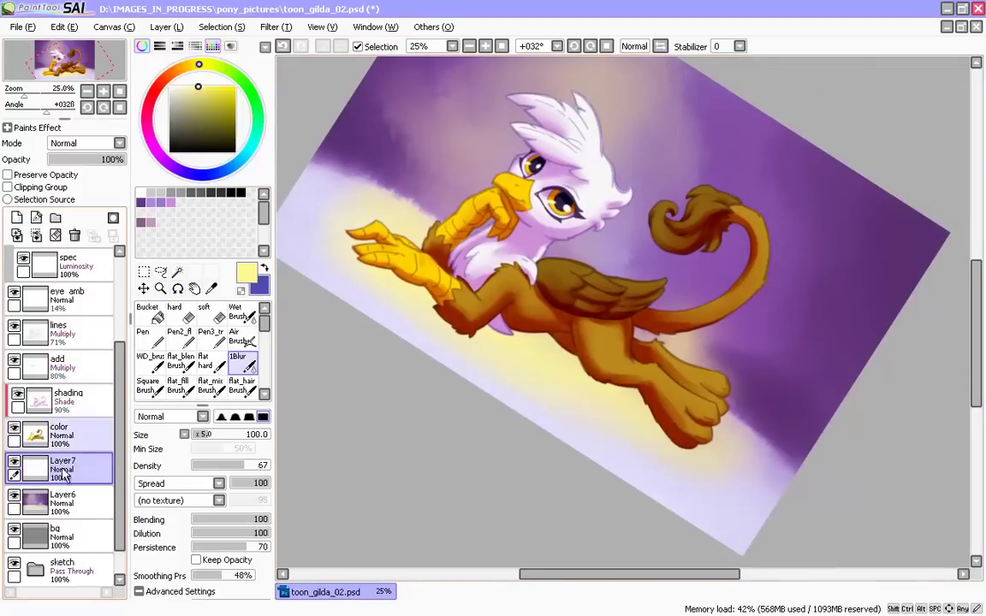
double_click(76, 469)
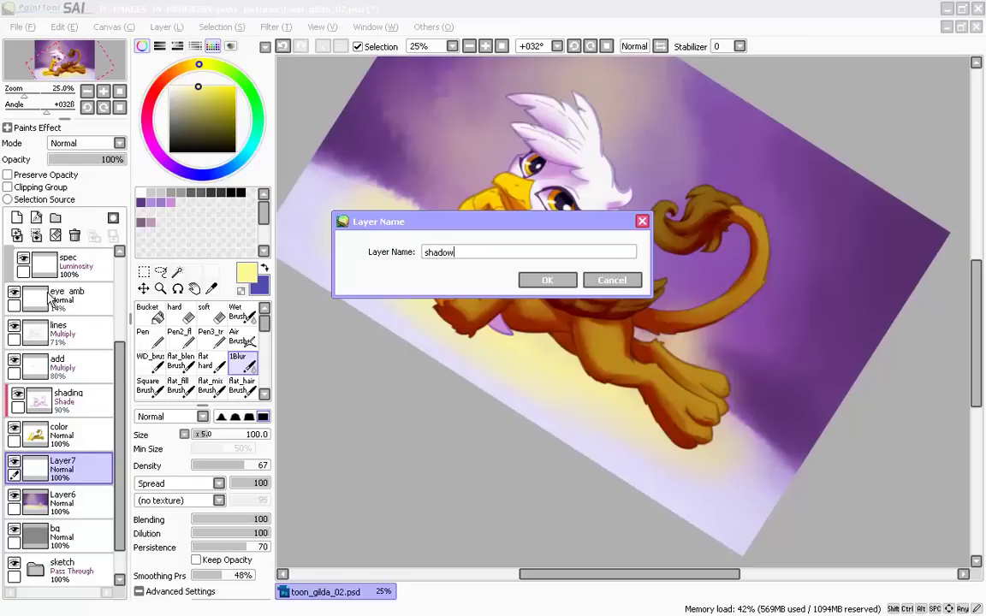
text(shadow)
key(Return)
click(85, 143)
click(68, 198)
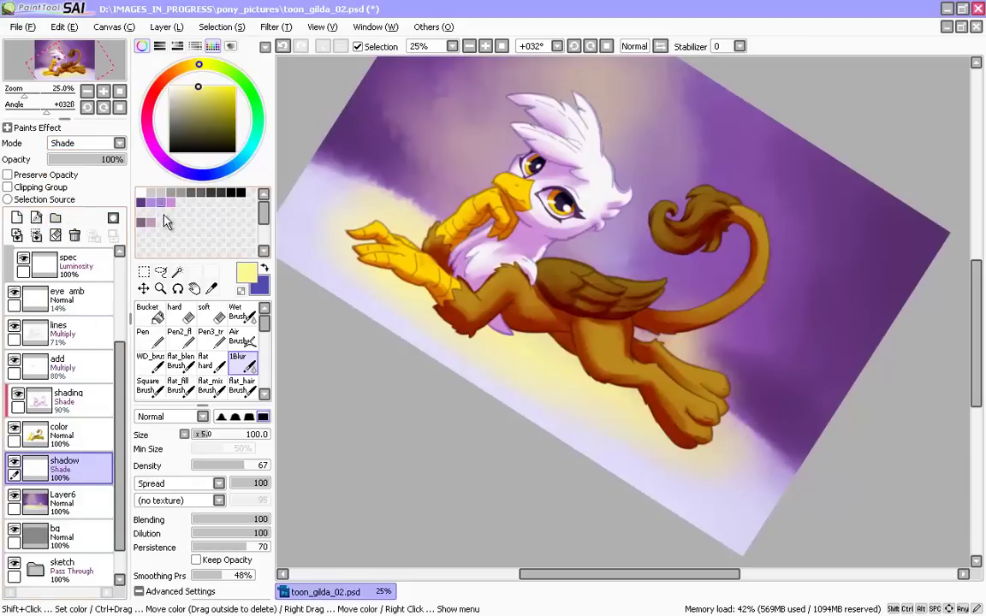
- Paint a muted purple shadow on the ground beneath the griffon's belly with the Pen3_tr brush at size 120
click(167, 201)
key(n)
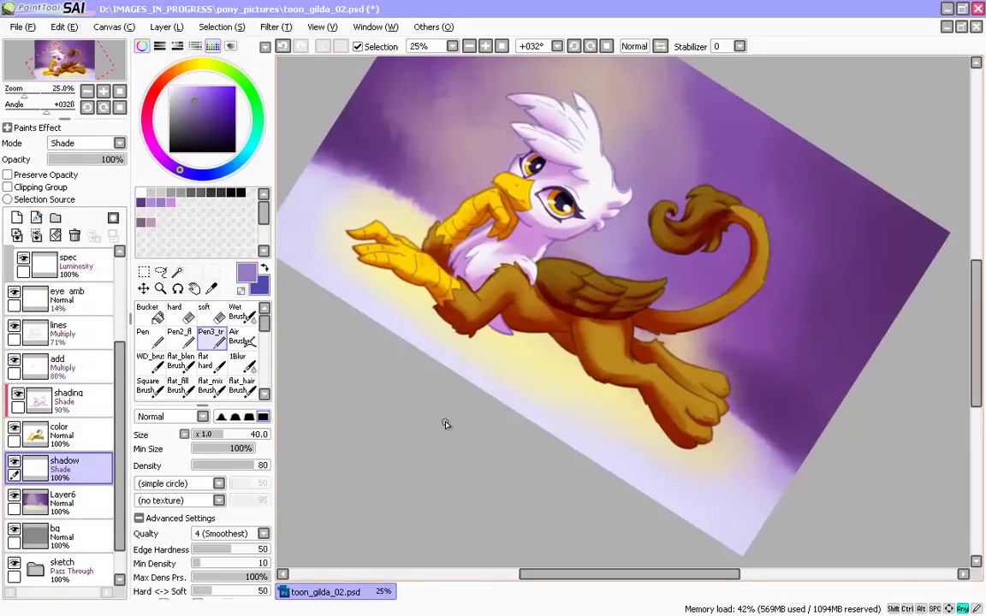
key(bracketright)
key(bracketright)
key(bracketright)
key(bracketright)
key(bracketright)
key(bracketright)
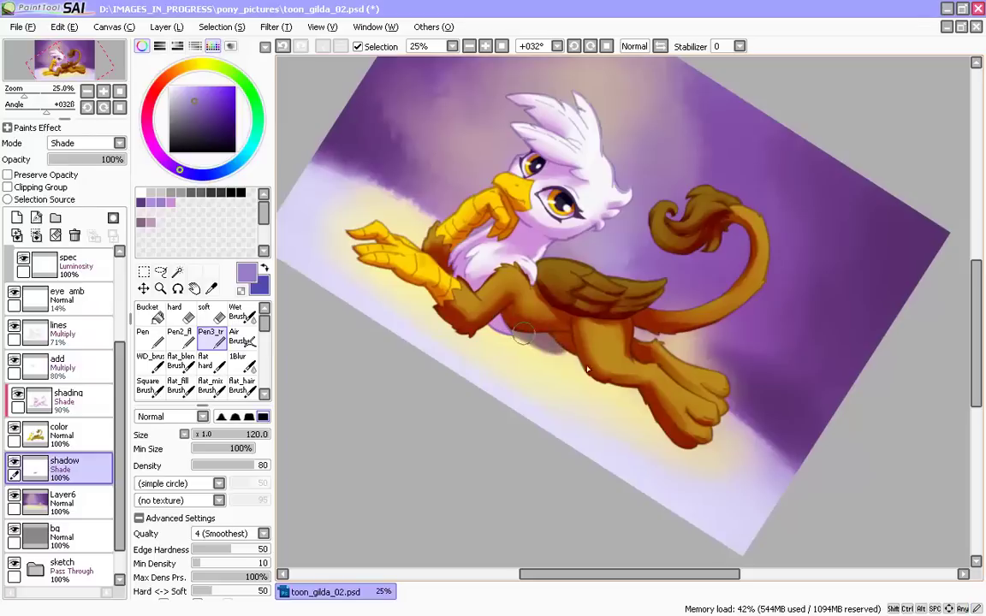
drag(447, 291, 548, 347)
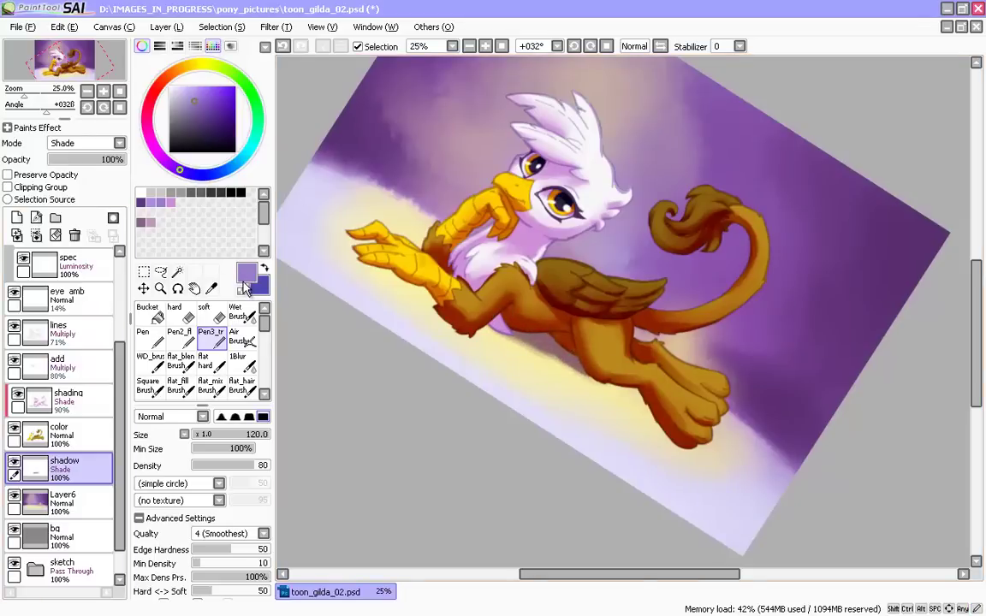
- Extend the ground shadow beneath the thigh and along the front claws and forearm with Pen3_tr at sizes 80 and 100
alt+click(545, 339)
click(161, 203)
key(bracketleft)
key(bracketleft)
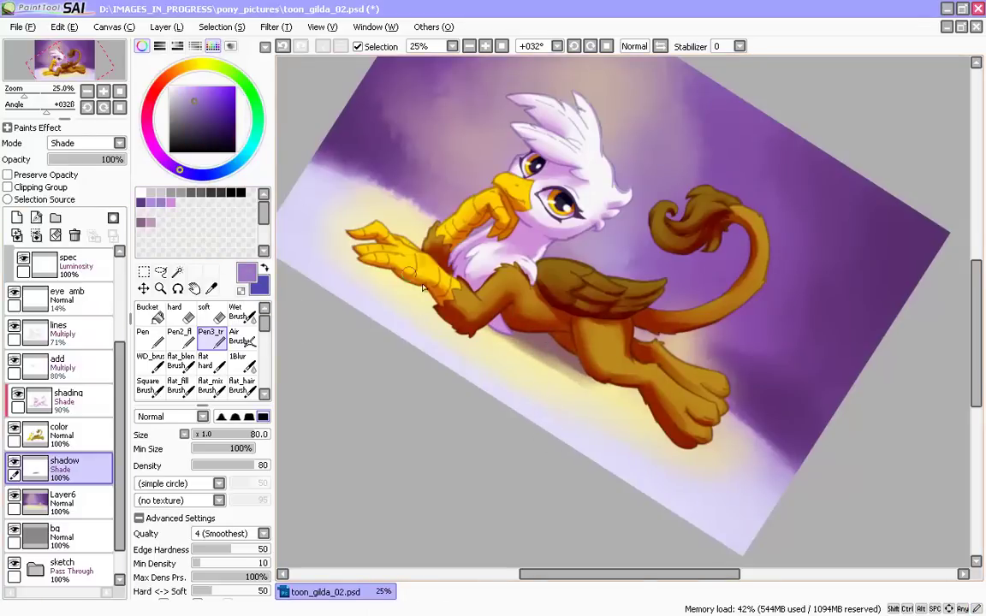
key(e)
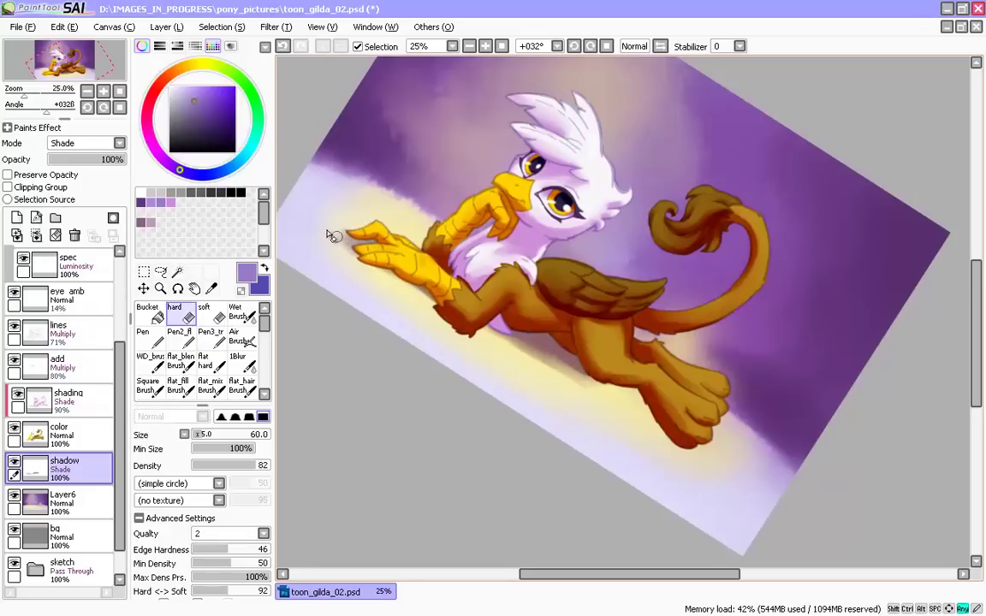
key(b)
key(n)
drag(363, 259, 484, 322)
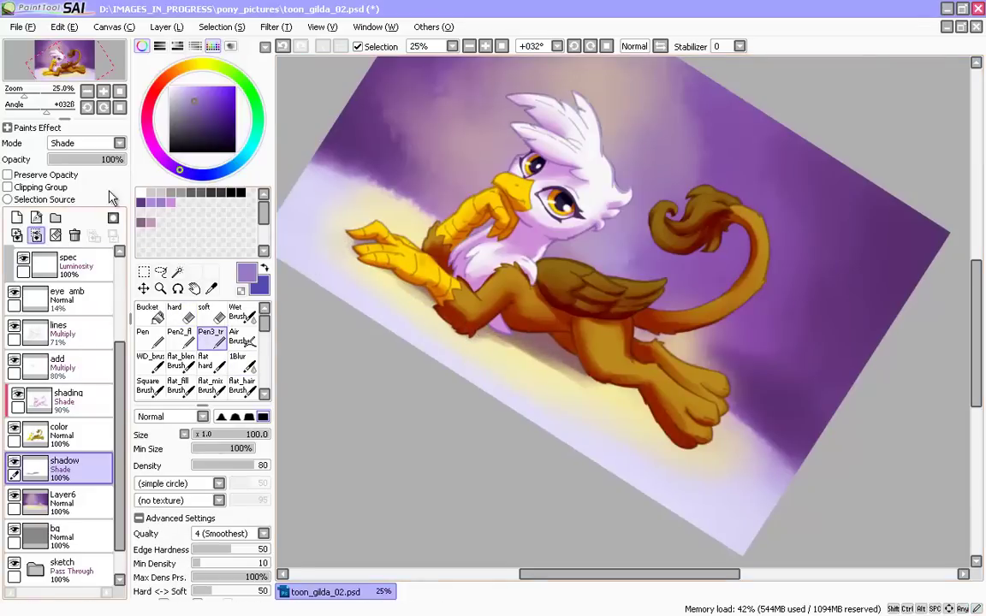
- Paint the ground shadow behind the hind paws and soften its edge with the 1Blur brush at size 40
mouse_move(104, 160)
mouse_down()
mouse_move(88, 165)
mouse_move(117, 169)
mouse_move(126, 160)
mouse_up()
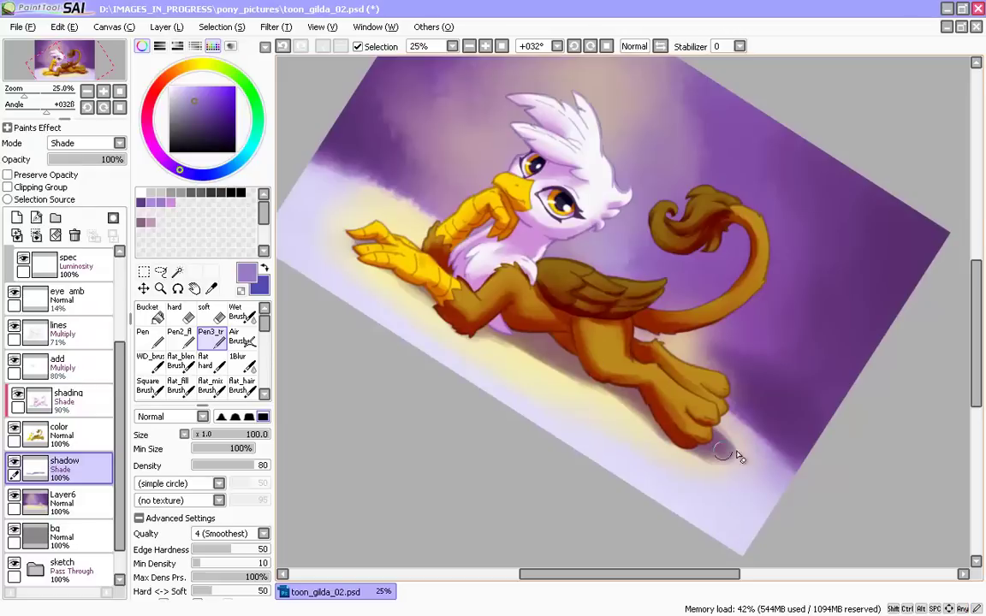
key(e)
key(c)
key(ctrl+z)
mouse_move(741, 454)
mouse_down()
mouse_move(726, 431)
mouse_move(739, 464)
mouse_up()
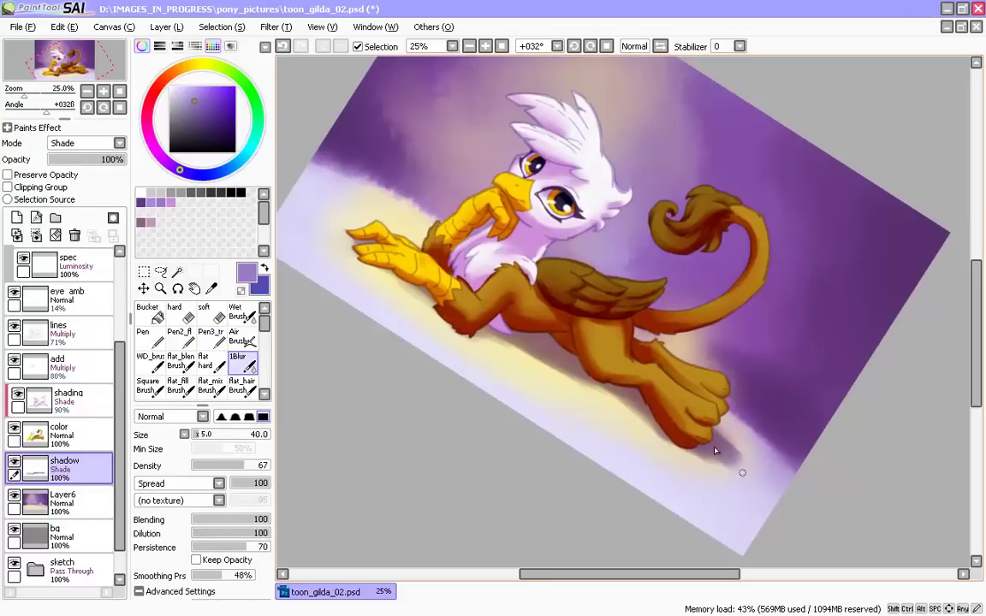
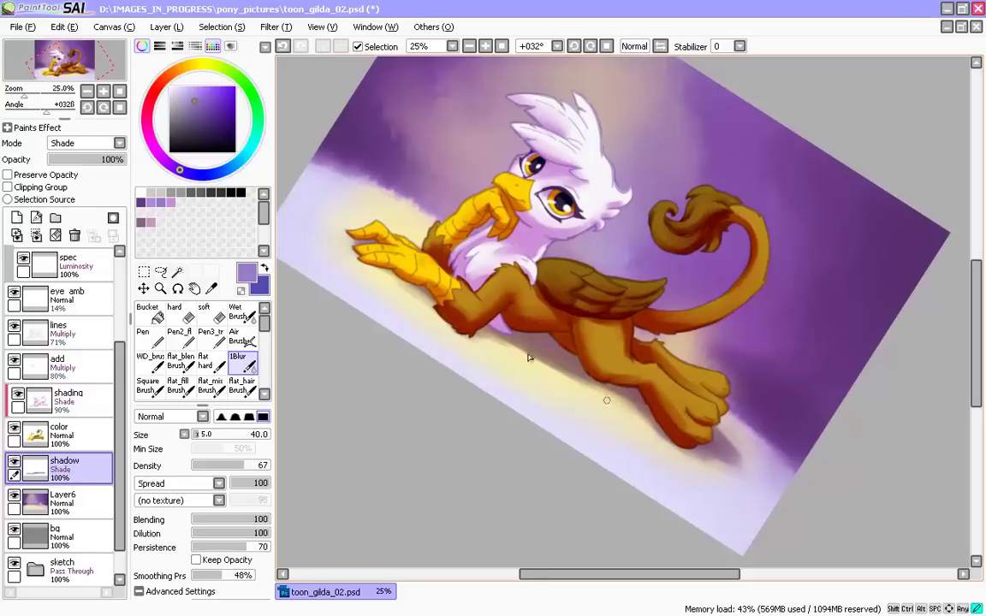
- Soften the shadow's edges beneath the belly and behind the hind paws with the 1Blur brush at size 50
key(bracketright)
drag(554, 368, 480, 345)
key(n)
key(e)
key(ctrl+z)
key(b)
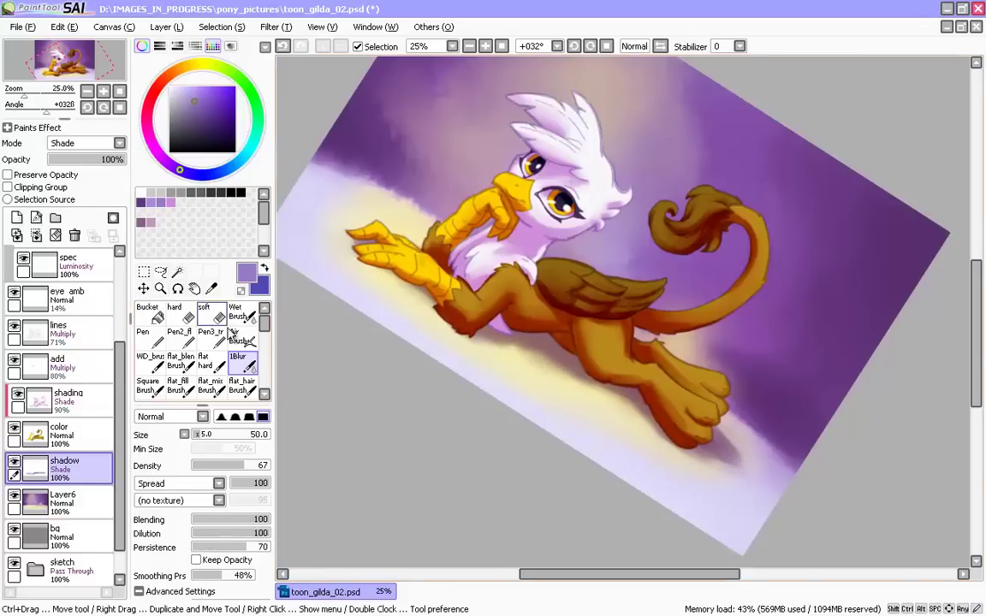
drag(615, 424, 458, 532)
drag(414, 490, 726, 465)
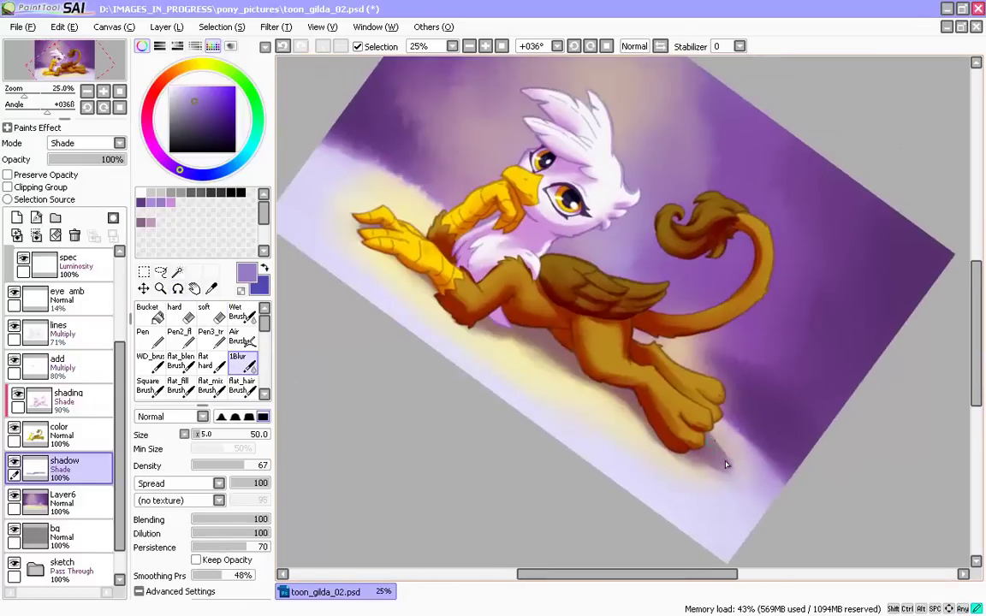
- Deepen the belly and hind-paw shadows with a darker purple, blend them with 1Blur at density 31, and rotate the canvas to 1°
key(n)
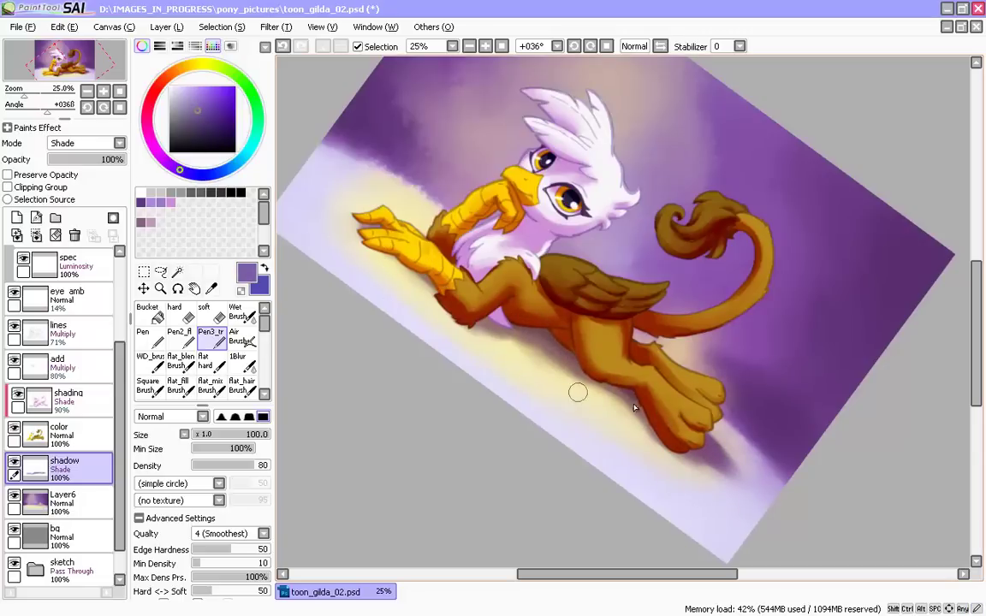
key(b)
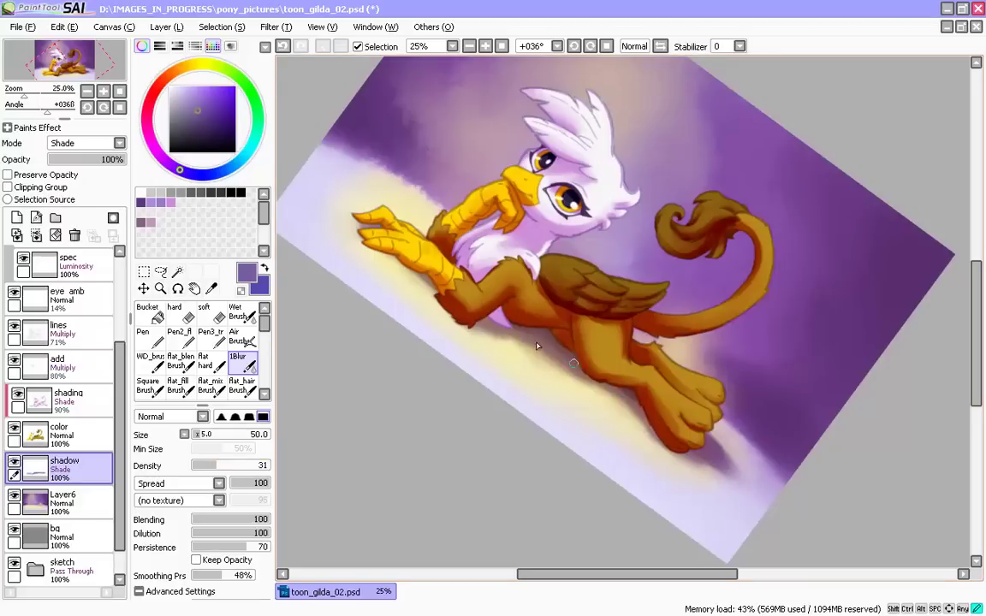
drag(536, 346, 348, 493)
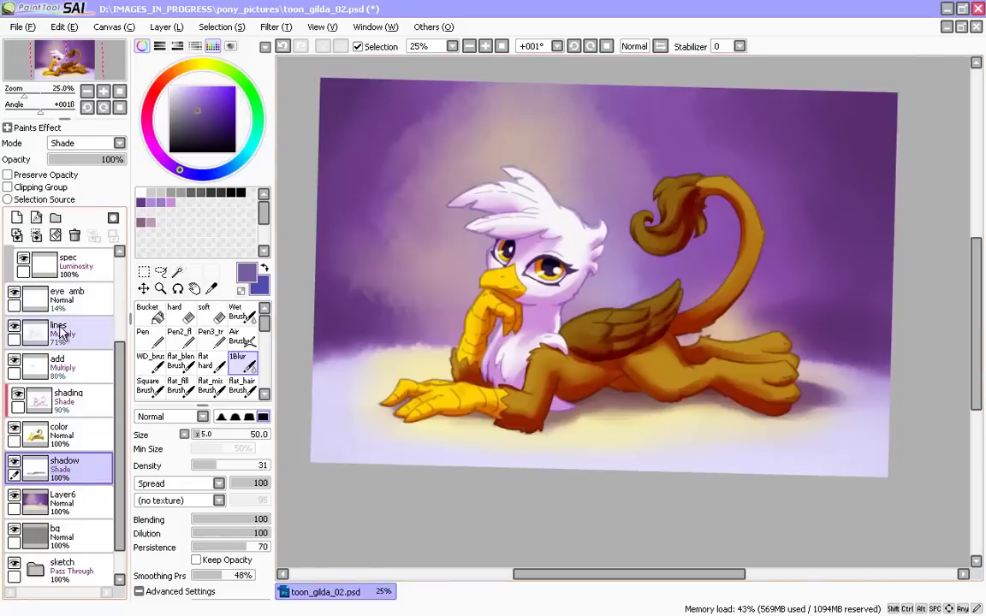
- Add a layer named tint directly above the color layer and clip it to that layer
click(60, 434)
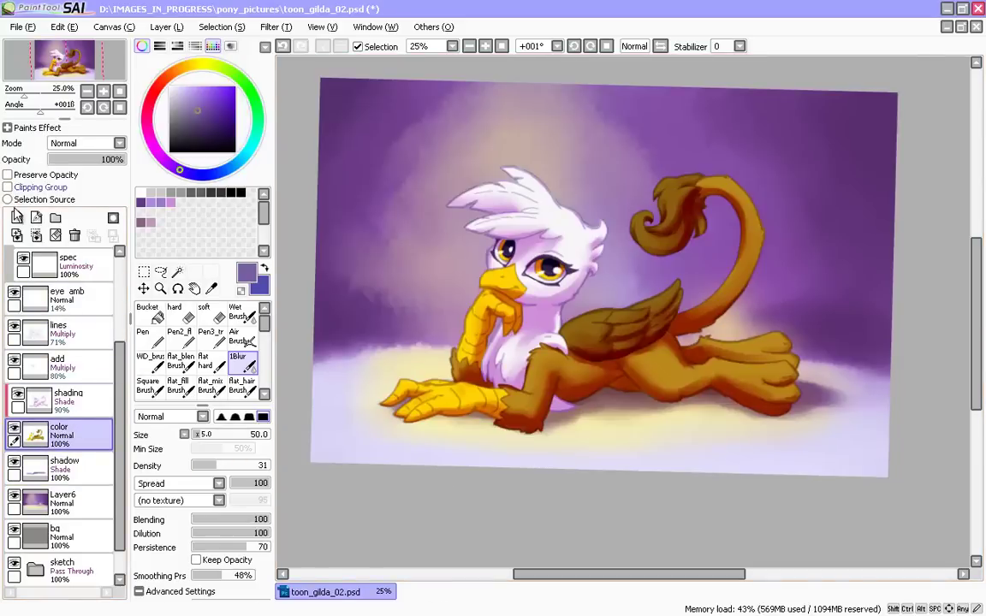
click(16, 217)
click(8, 186)
double_click(77, 432)
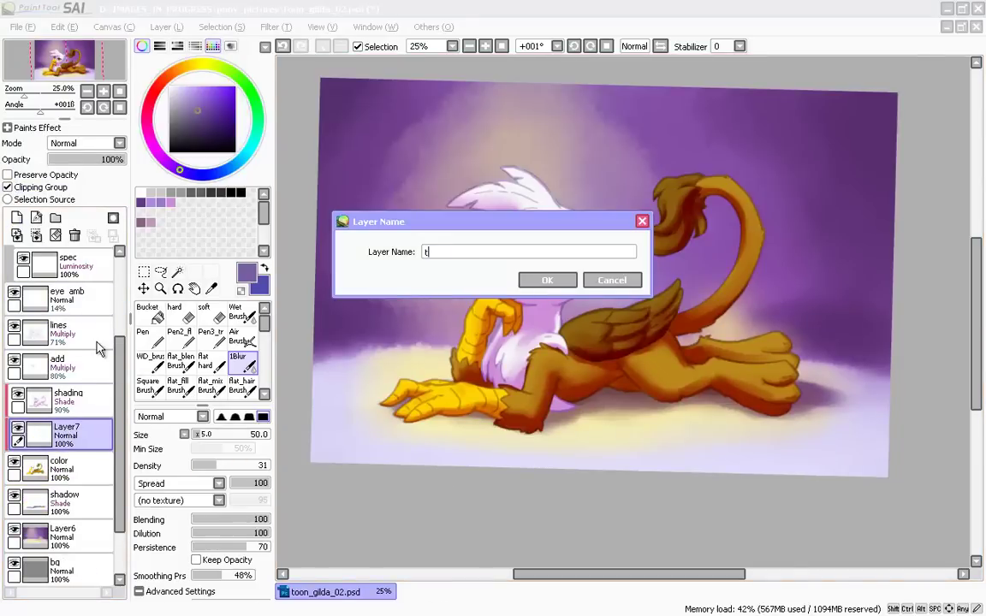
text(tint)
key(Return)
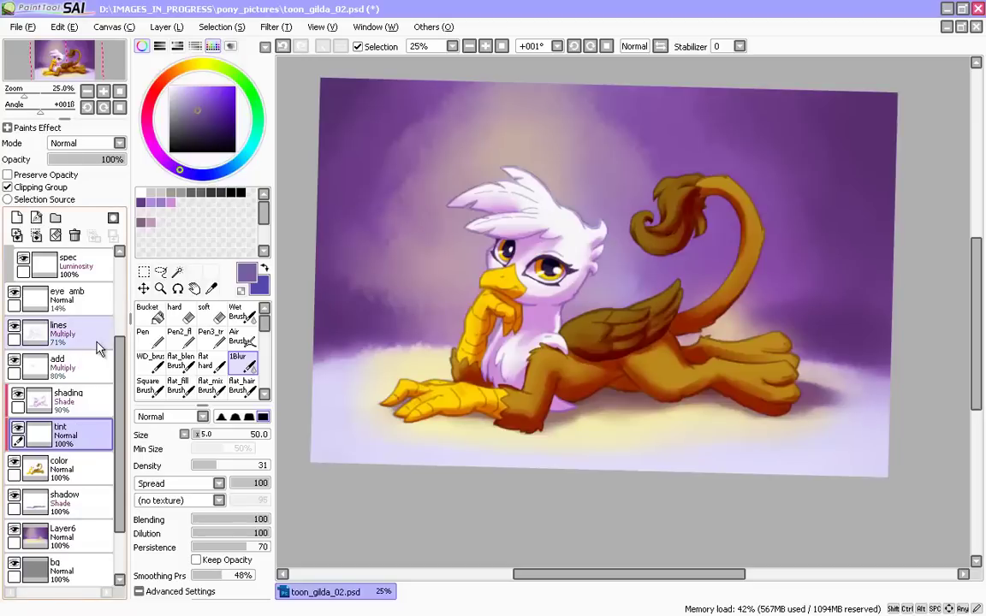
- Tint the griffon's tail and hind legs dark purple using Pen3_tr at size 250 and density 37
click(211, 337)
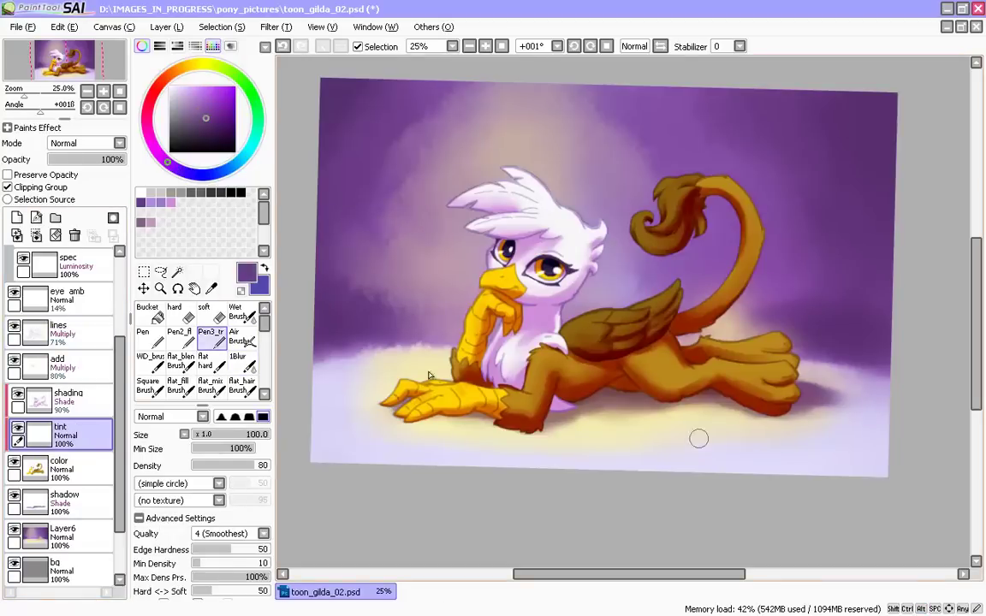
key(bracketleft)
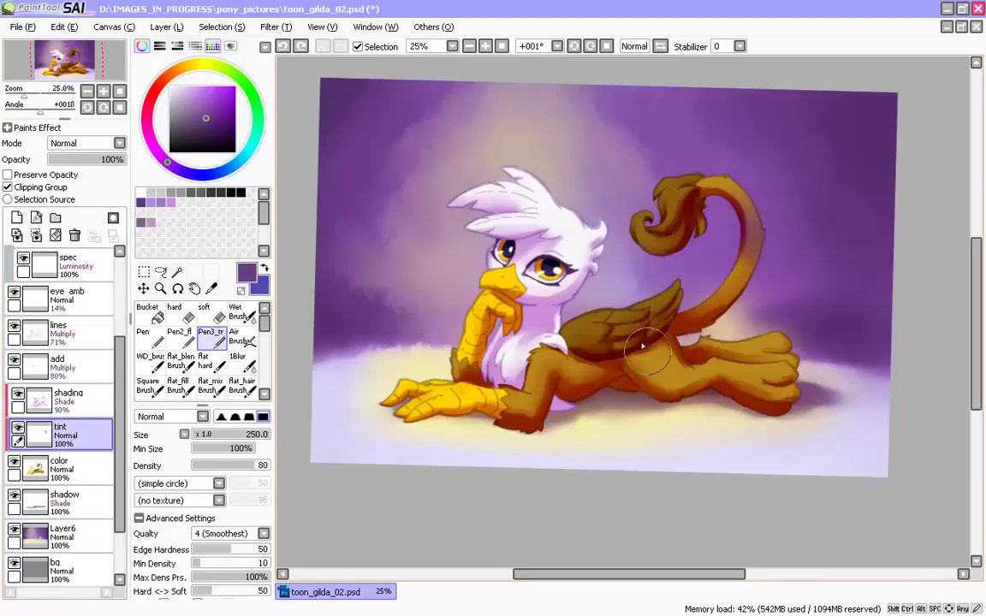
drag(240, 467, 220, 468)
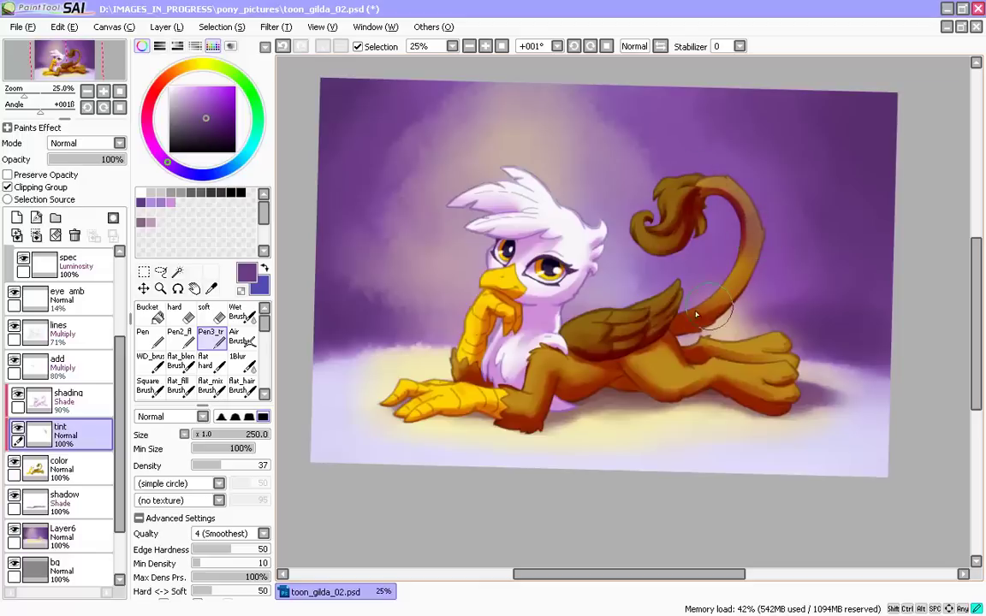
drag(696, 314, 679, 329)
drag(764, 337, 680, 329)
drag(640, 340, 666, 315)
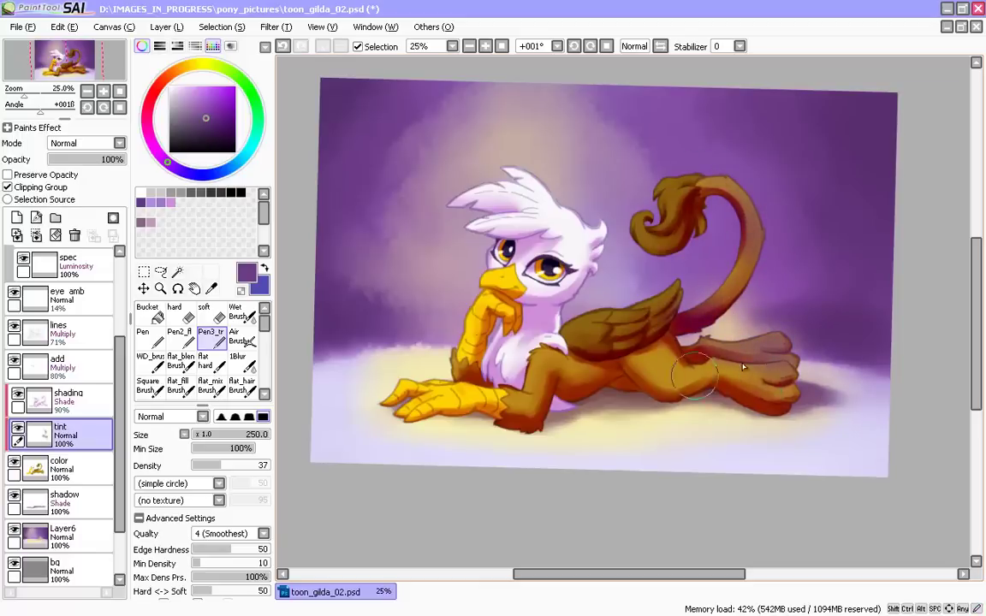
drag(664, 205, 676, 225)
- Tint the back of the head and neck purple at brush size 200, and the rear of the wing at size 250
key([)
key([)
drag(585, 274, 588, 280)
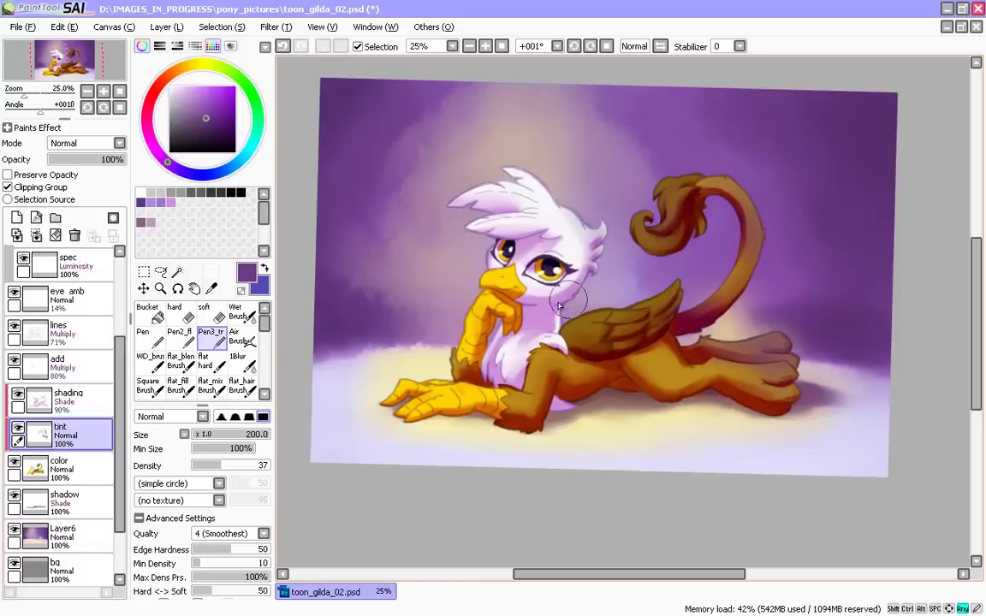
key(bracketright)
key(bracketright)
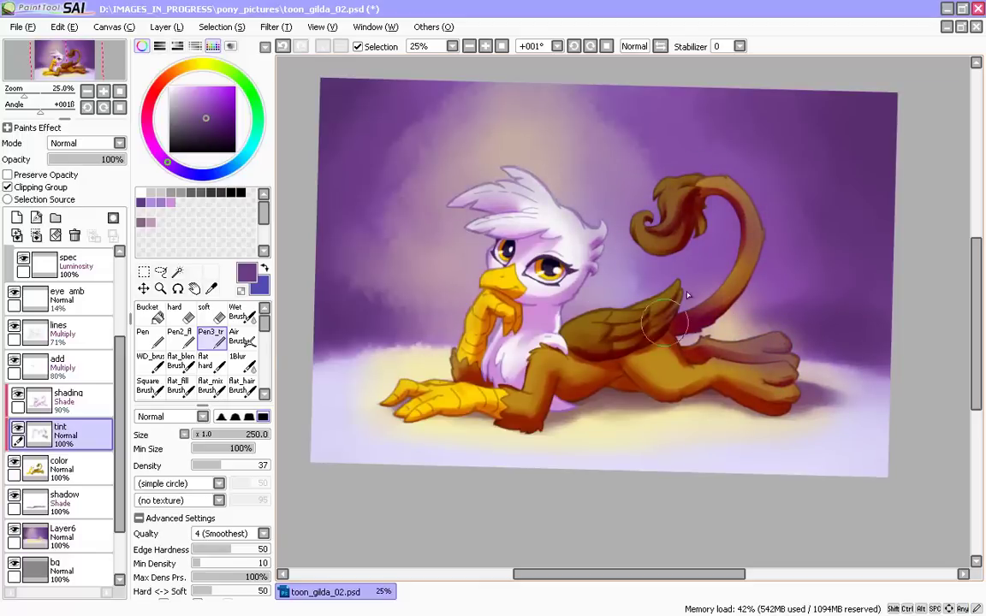
- Rotate the canvas to 52° and deepen the purple tint on the tail and hind paws at brush size 200
drag(694, 390, 609, 521)
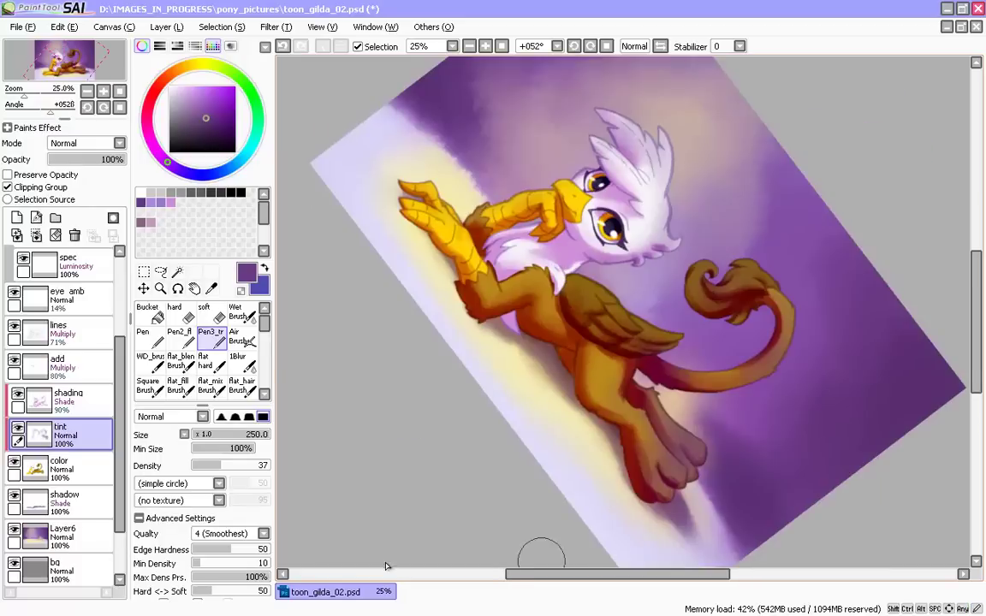
click(65, 143)
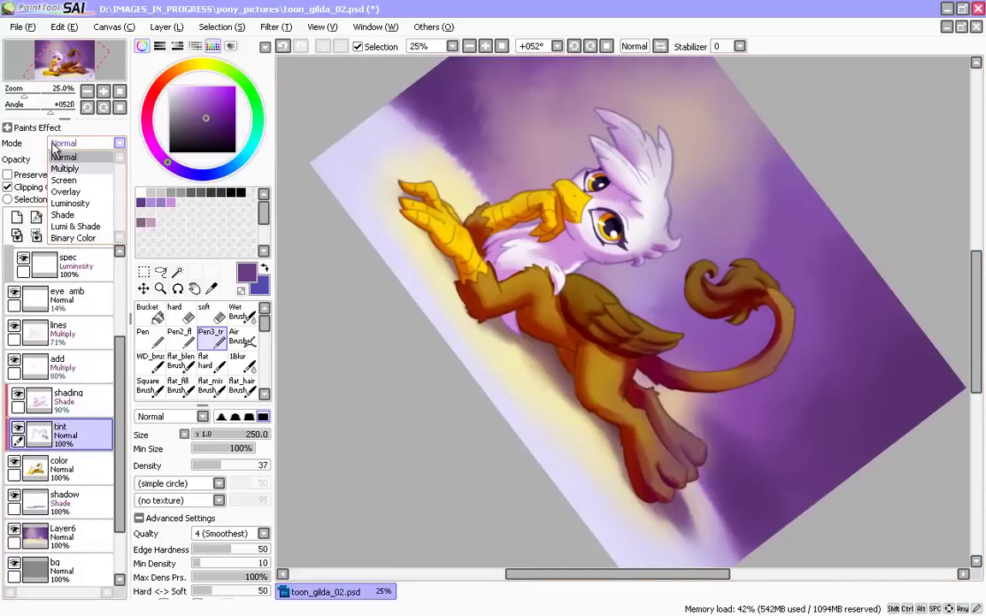
click(56, 156)
drag(427, 455, 379, 403)
key(bracketleft)
key(bracketleft)
key(bracketleft)
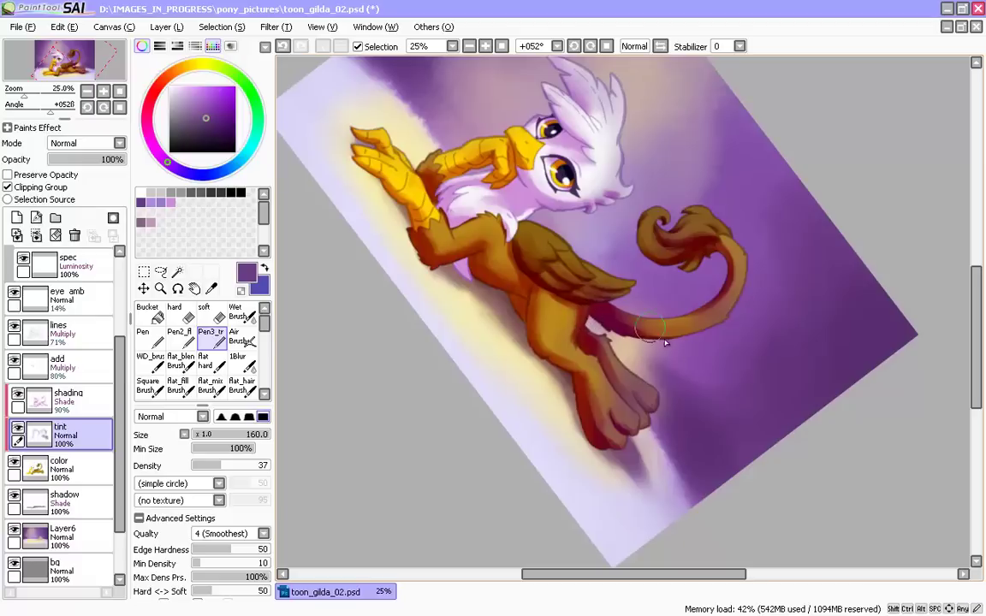
key(bracketright)
drag(589, 212, 546, 198)
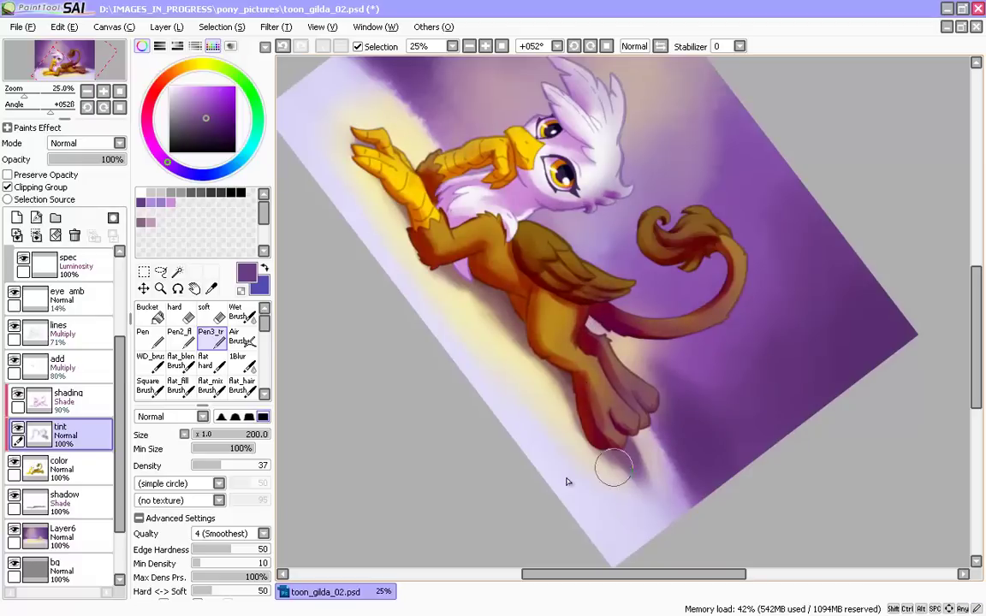
- Set the tint layer's opacity to 30% and compare the figure with the layer hidden and shown
click(71, 160)
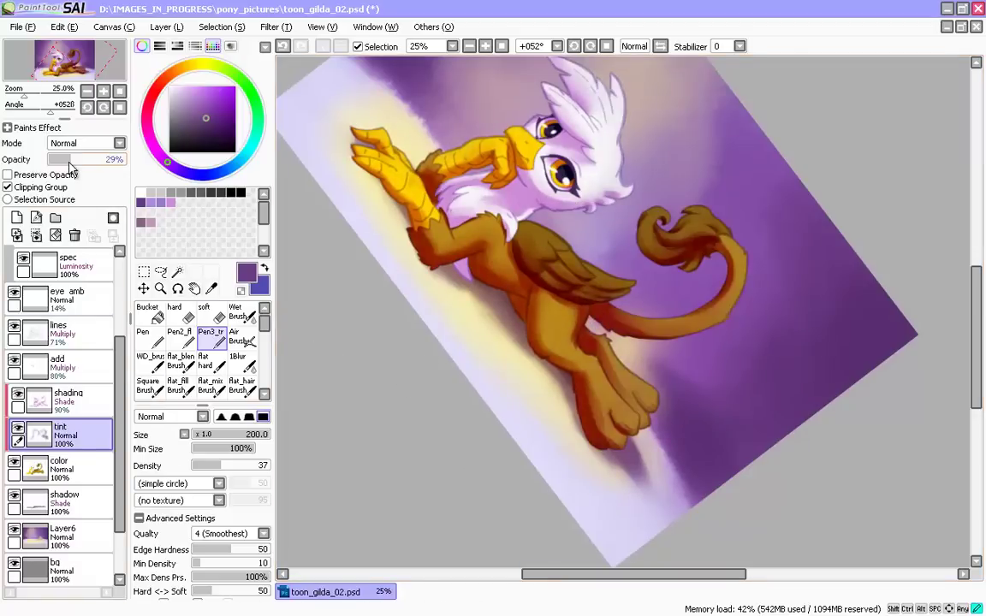
drag(77, 165, 71, 163)
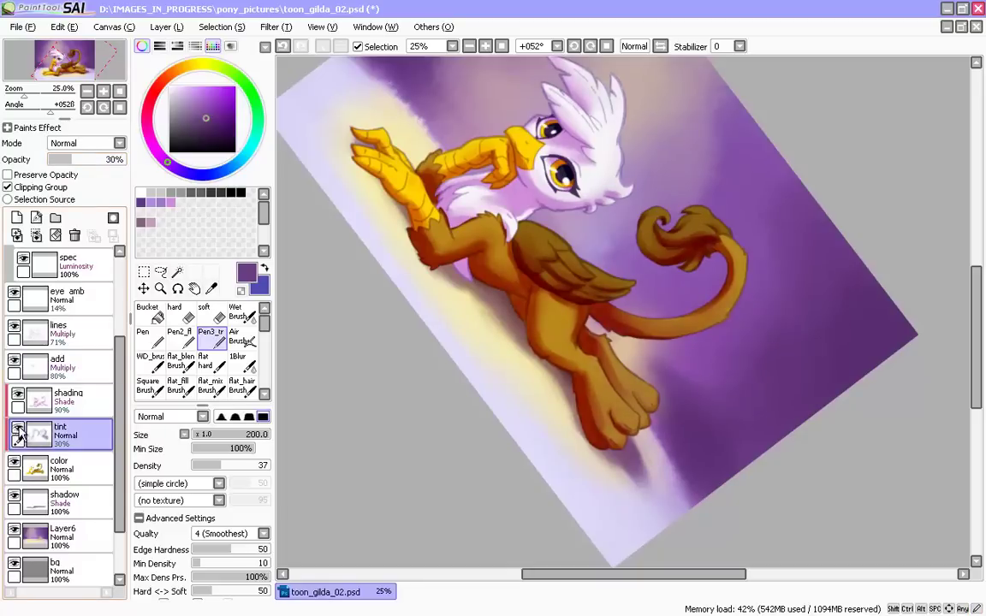
click(17, 429)
click(17, 429)
click(17, 431)
click(17, 431)
click(17, 431)
click(18, 431)
- Add a layer named color add directly above the color layer, clipped to it
click(89, 473)
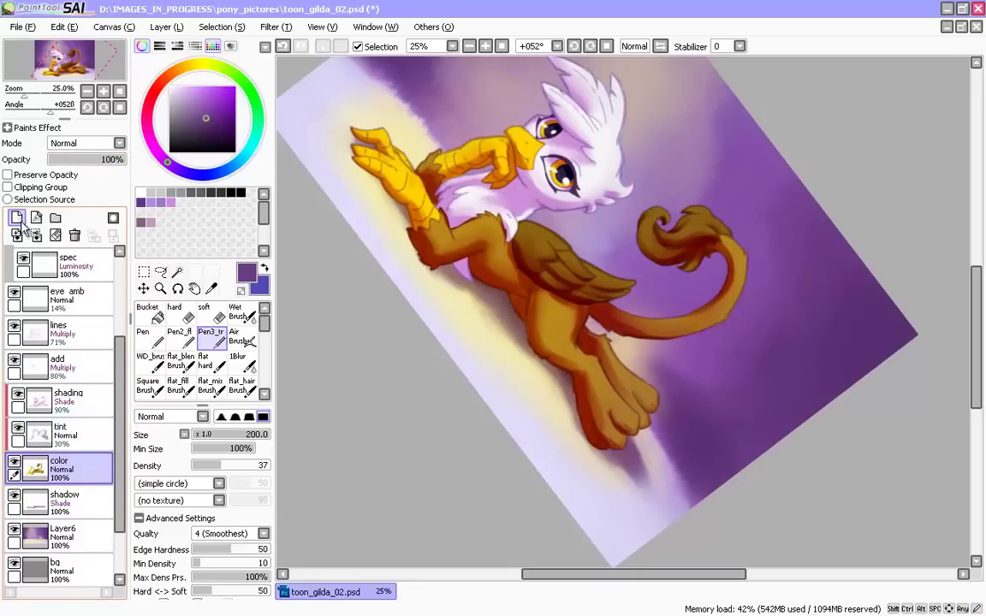
click(16, 219)
double_click(65, 466)
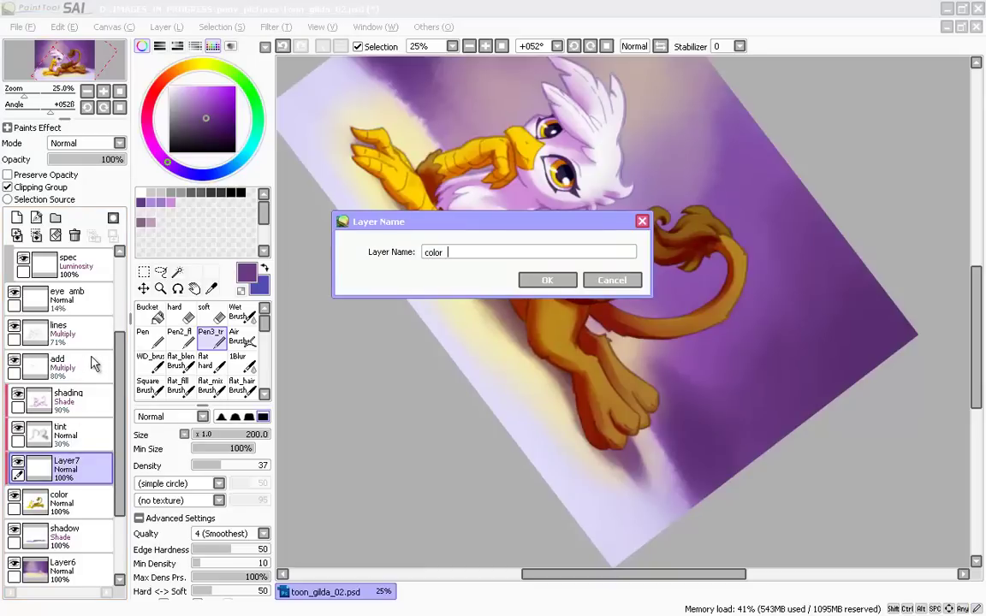
key(Return)
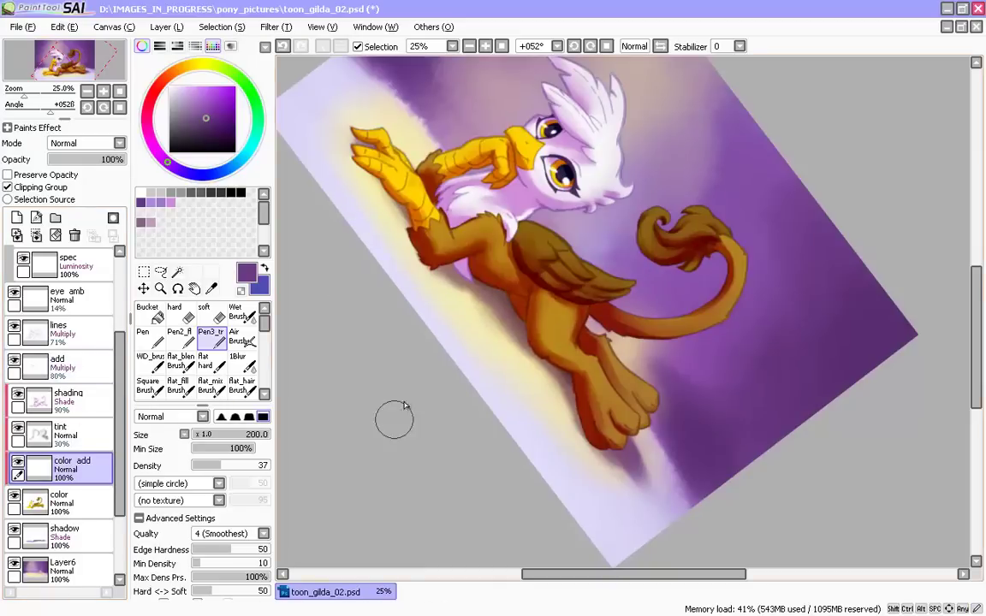
- Show the ref layer folder and sample the light purple from the reference griffon's crest at 75% zoom
scroll(397, 419, up, 2)
drag(356, 224, 369, 547)
scroll(369, 514, up, 1)
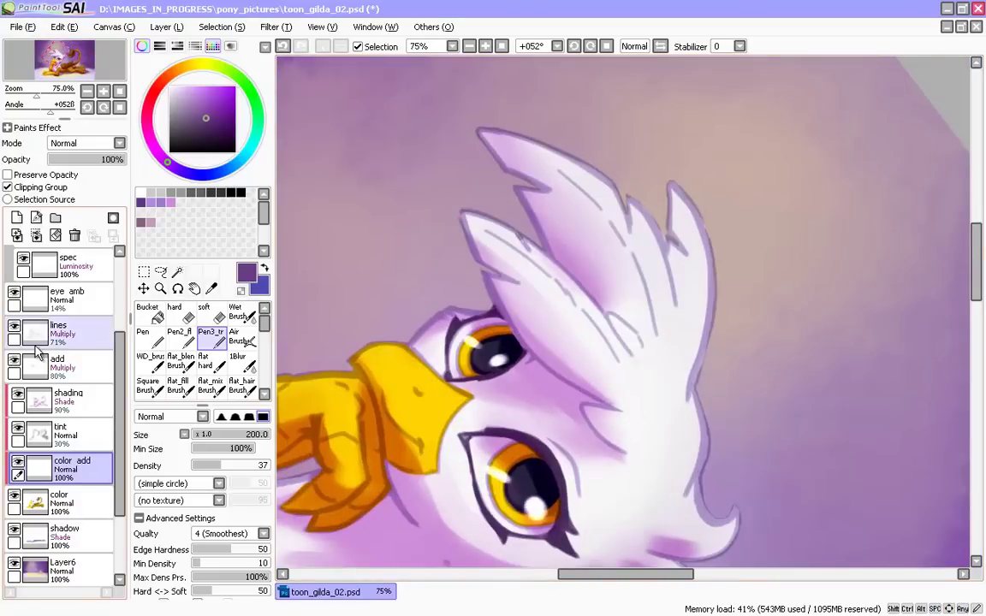
drag(120, 370, 118, 287)
click(13, 256)
drag(454, 232, 411, 559)
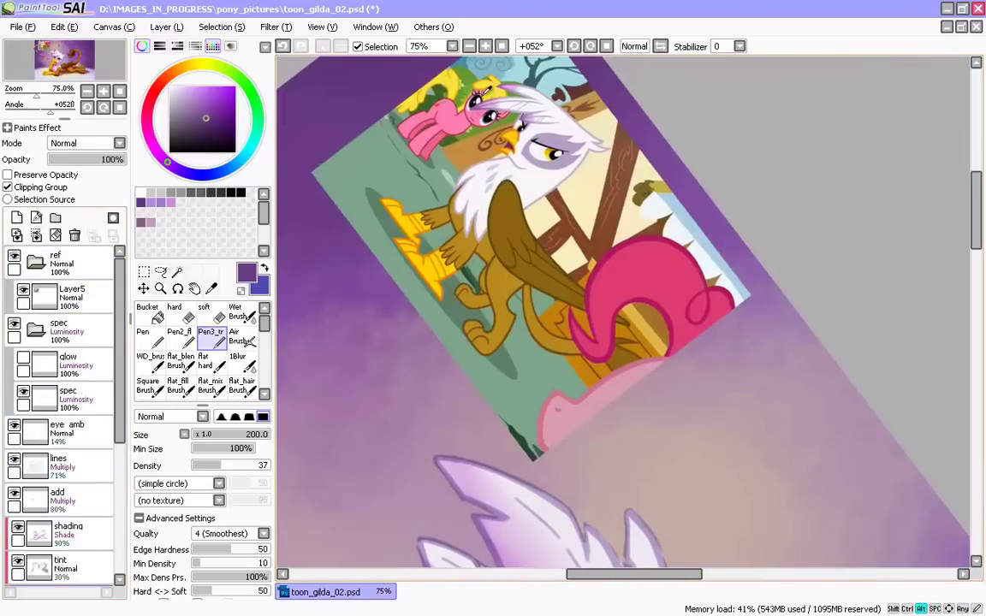
alt+click(491, 102)
scroll(374, 429, down, 5)
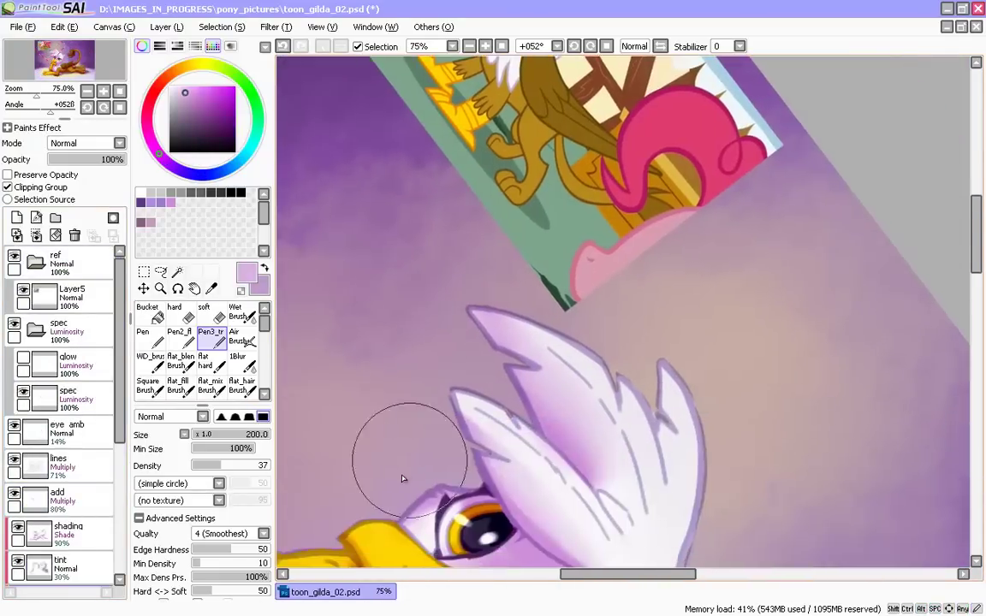
- Select the color add layer and set up the Pen at size 35 with a minimum size of 0%
drag(428, 213, 449, 180)
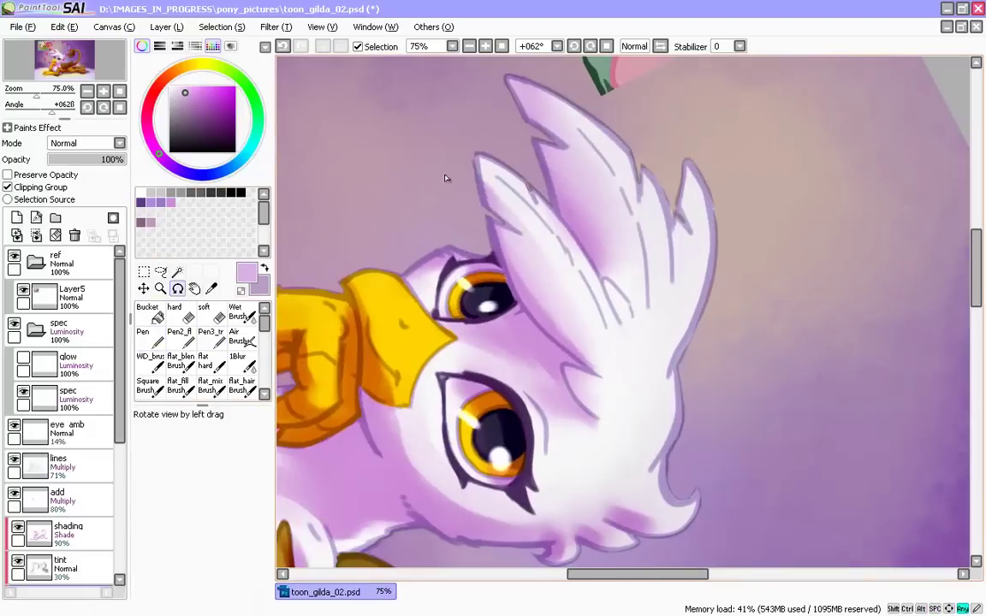
click(147, 335)
scroll(120, 401, down, 5)
click(75, 404)
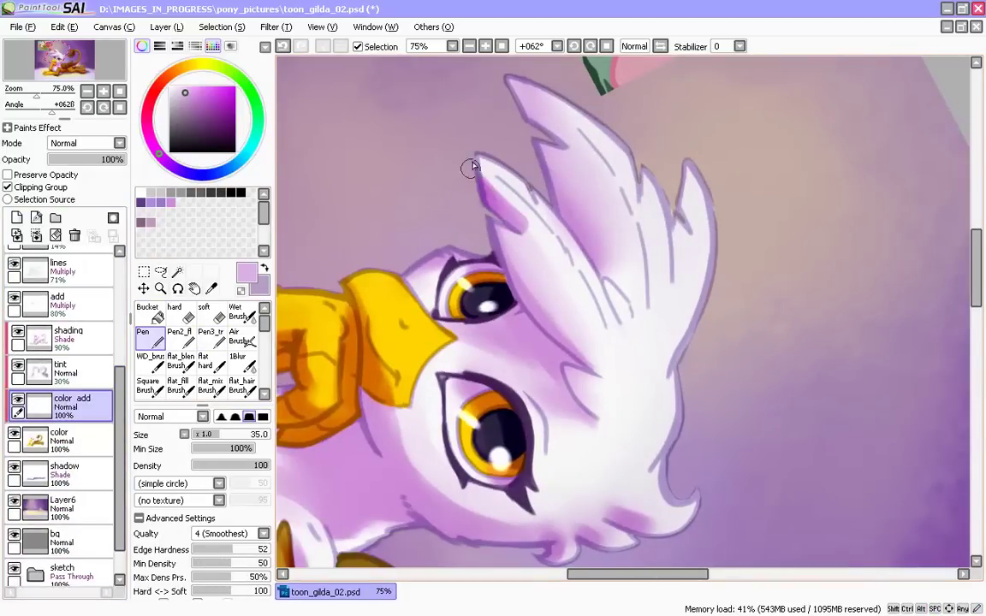
drag(214, 450, 120, 475)
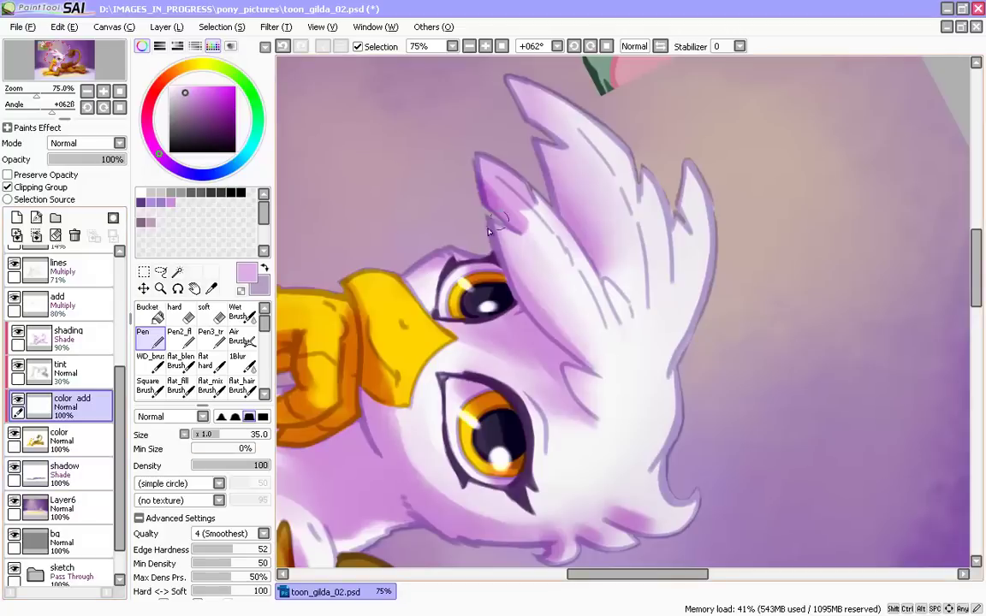
- Set the stabilizer to S-2 and paint light purple onto the tips of the griffon's two front crest feathers
drag(491, 224, 542, 253)
click(740, 46)
click(724, 255)
drag(487, 200, 519, 207)
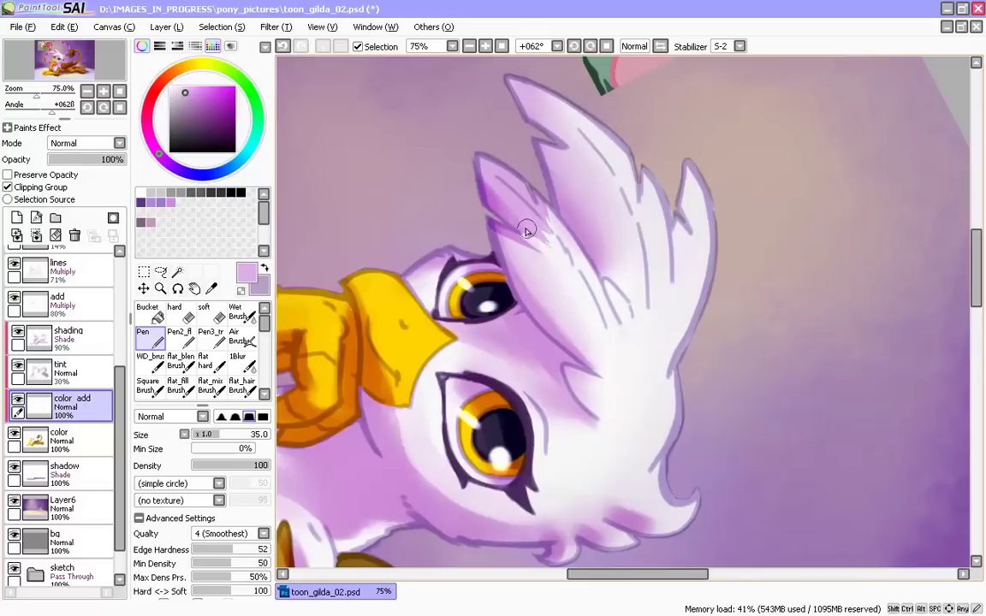
drag(467, 208, 457, 260)
mouse_move(502, 134)
mouse_down()
mouse_move(582, 186)
mouse_move(609, 224)
mouse_move(513, 159)
mouse_move(527, 202)
mouse_up()
- Reduce the Pen to size 25 and paint the tip of the rear crest feather light purple with jagged inner edges
key(bracketleft)
key(bracketleft)
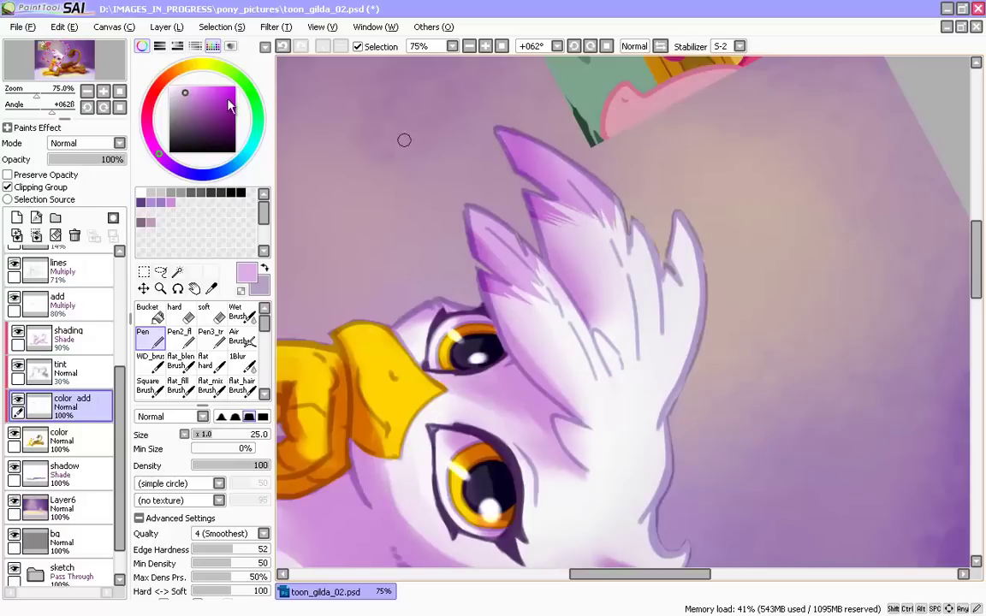
drag(458, 234, 512, 459)
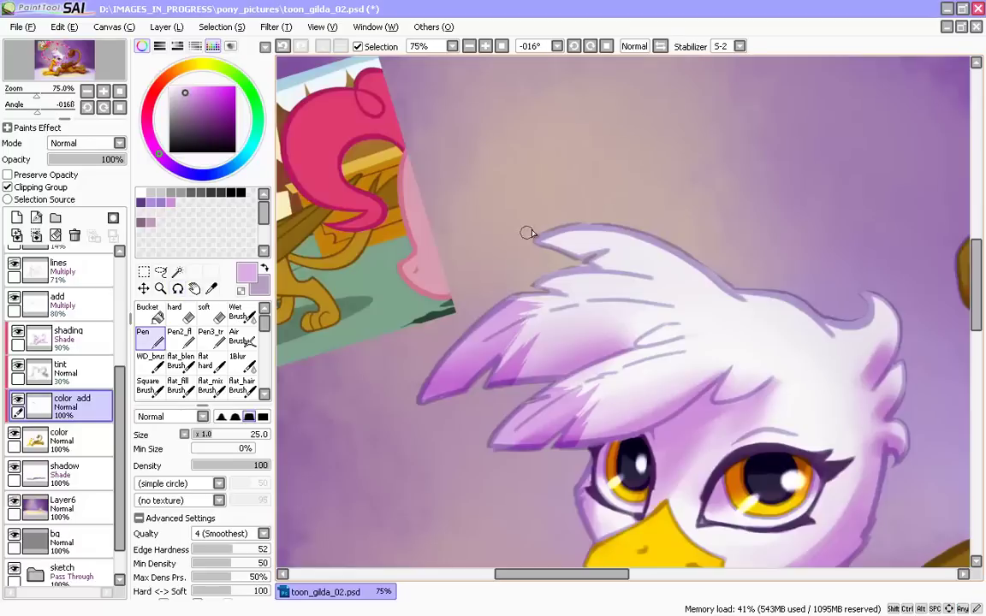
drag(538, 238, 559, 245)
drag(562, 243, 637, 224)
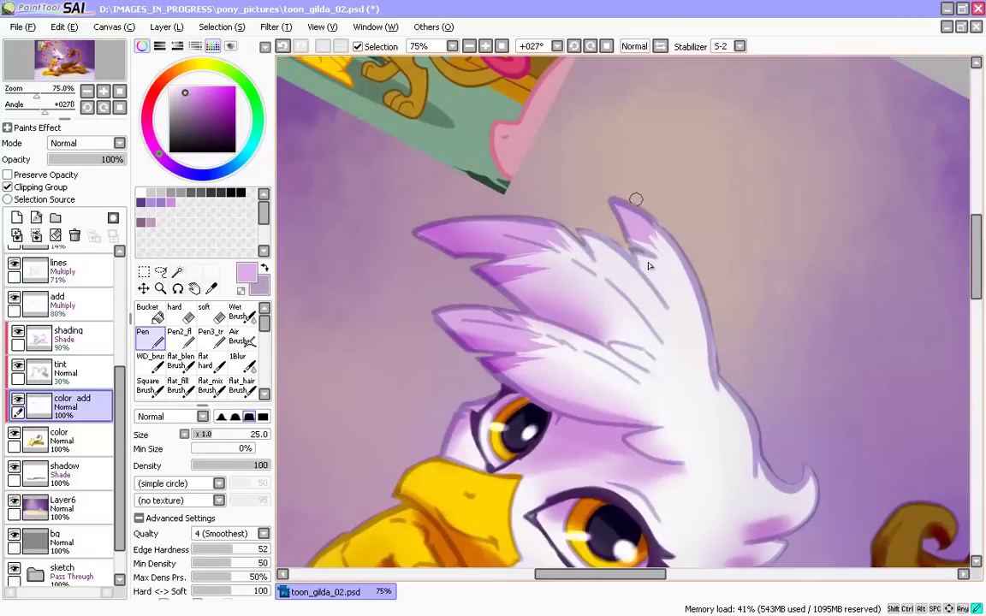
- Touch up the light purple on the crest feather tips at brush size 20
drag(372, 370, 533, 377)
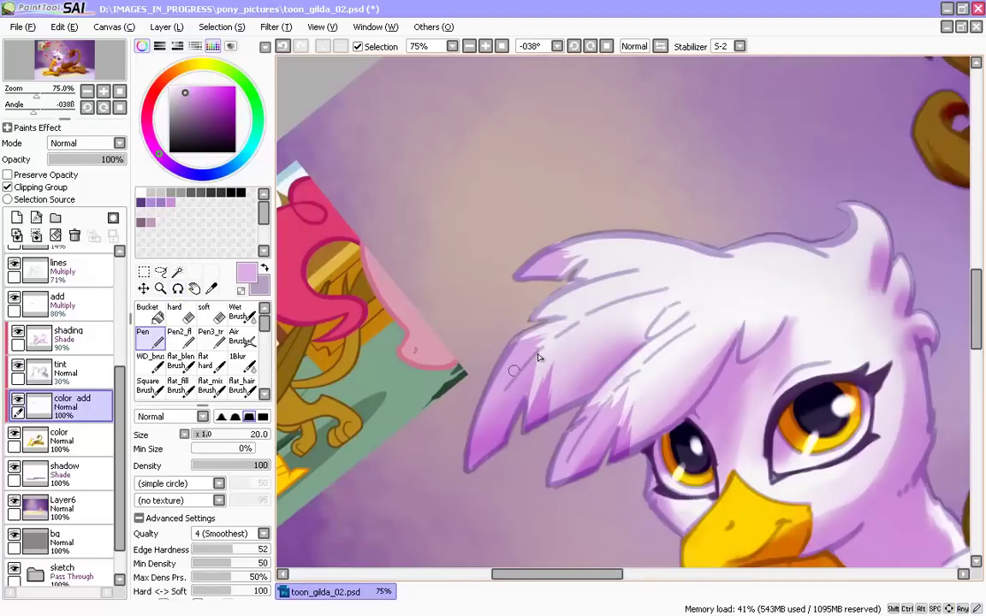
drag(465, 408, 392, 292)
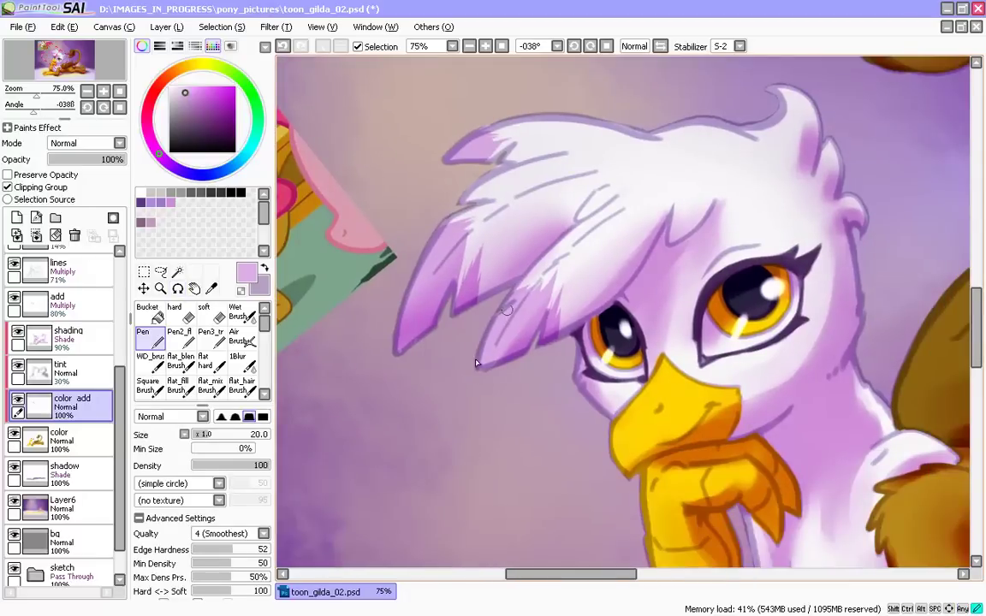
drag(514, 516, 458, 429)
drag(424, 480, 372, 564)
- Switch to the greyish purple and set the Pen to size 25, undoing the trial stroke
key(x)
key(n)
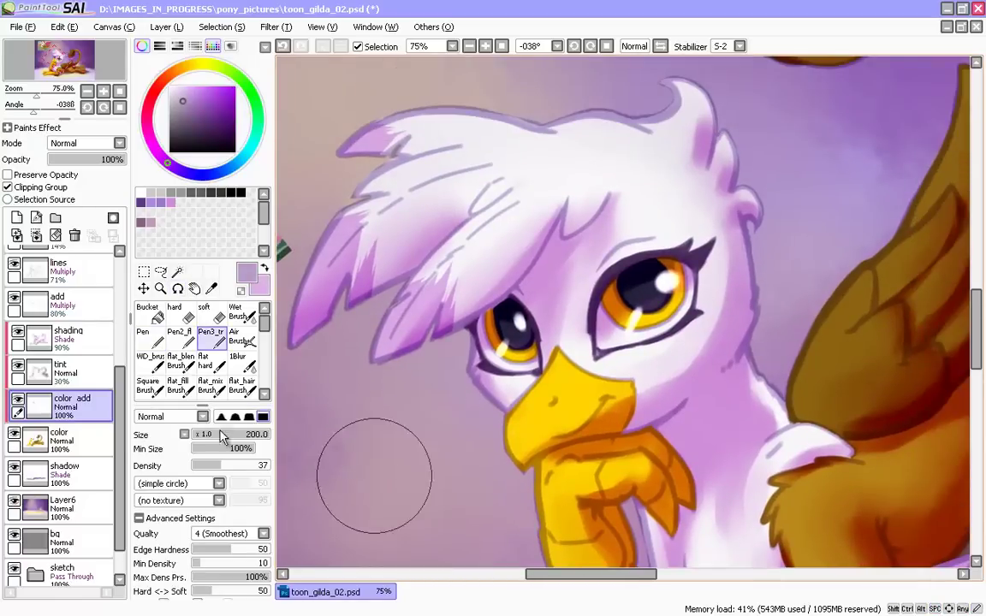
click(151, 339)
key(End)
key(bracketright)
mouse_move(528, 370)
mouse_down()
mouse_move(470, 312)
mouse_move(457, 361)
mouse_move(471, 372)
mouse_up()
key(e)
key(n)
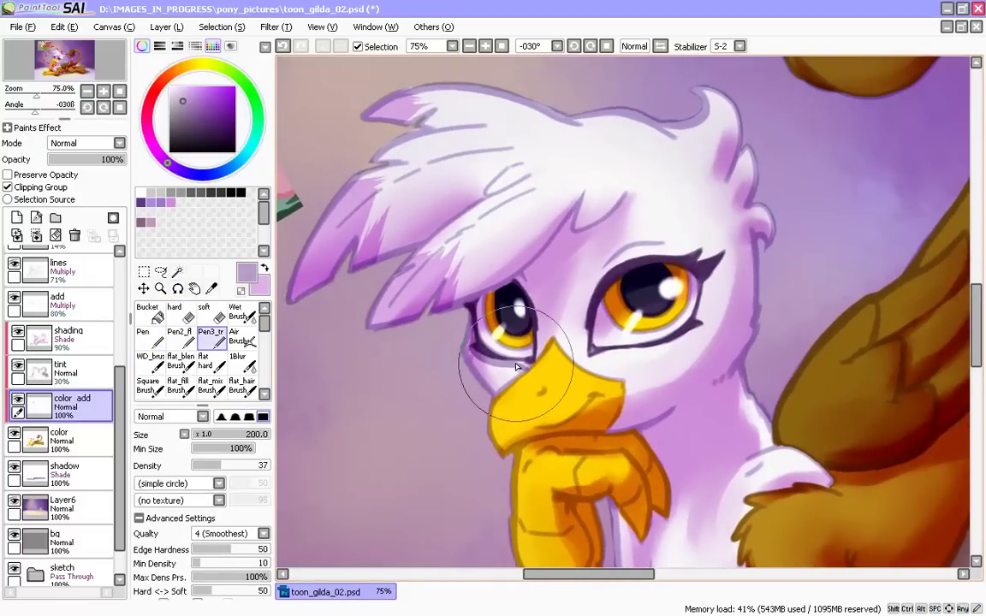
click(152, 339)
key(ctrl+z)
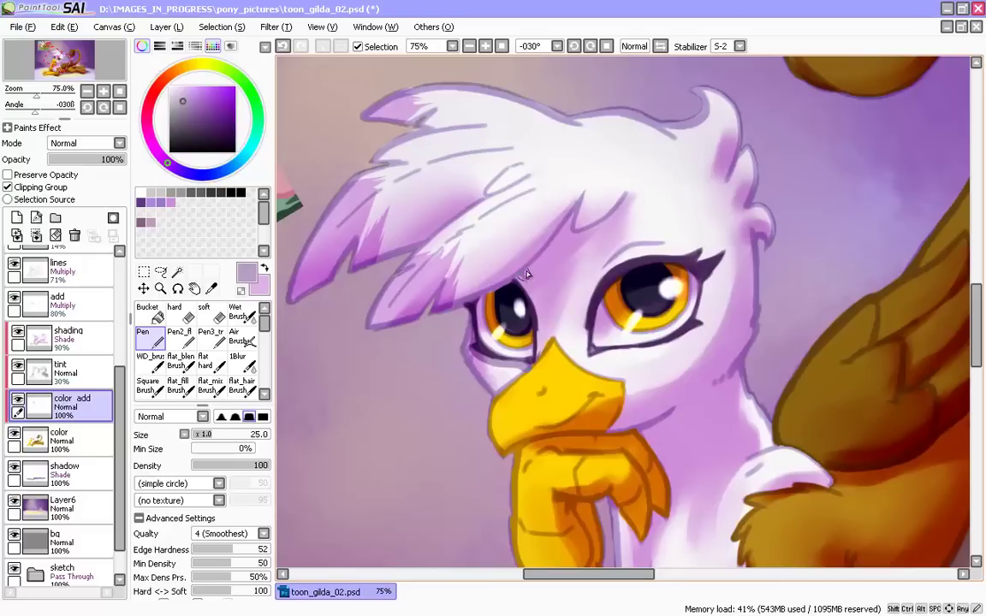
- Paint greyish purple beside the griffon's far eye and outline a rounded patch around the near eye
mouse_move(528, 268)
mouse_down()
mouse_move(539, 310)
mouse_move(531, 358)
mouse_up()
mouse_move(604, 247)
mouse_down()
mouse_move(584, 365)
mouse_move(711, 337)
mouse_move(733, 250)
mouse_move(715, 203)
mouse_move(709, 337)
mouse_up()
drag(721, 213, 709, 334)
mouse_move(717, 218)
mouse_down()
mouse_move(697, 281)
mouse_move(677, 233)
mouse_move(718, 210)
mouse_move(717, 219)
mouse_move(639, 229)
mouse_move(598, 272)
mouse_up()
drag(640, 235, 605, 267)
drag(680, 240, 650, 253)
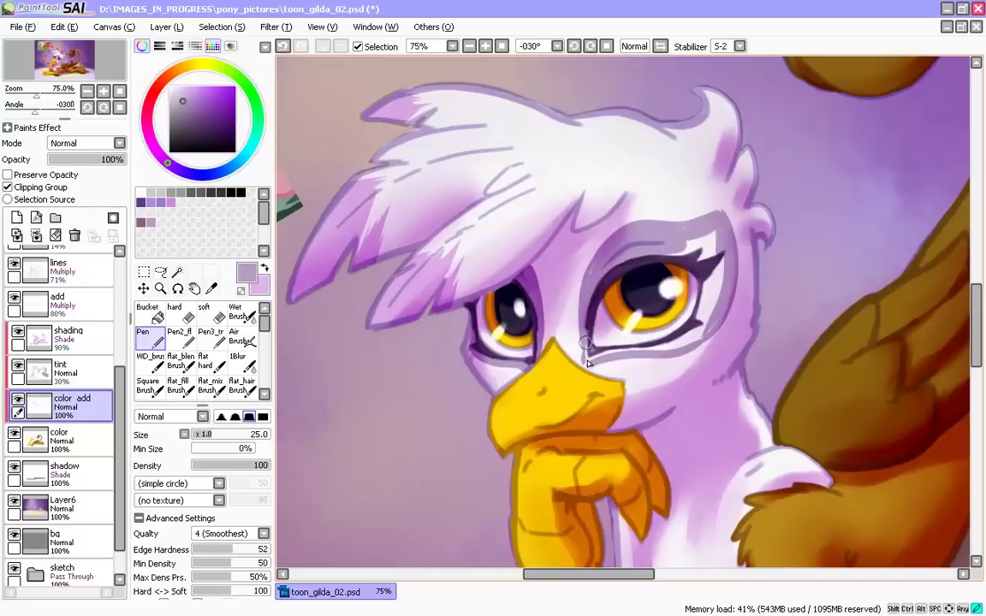
- Fill the outlined patch around the near eye with greyish purple using the Pen at size 20
key(e)
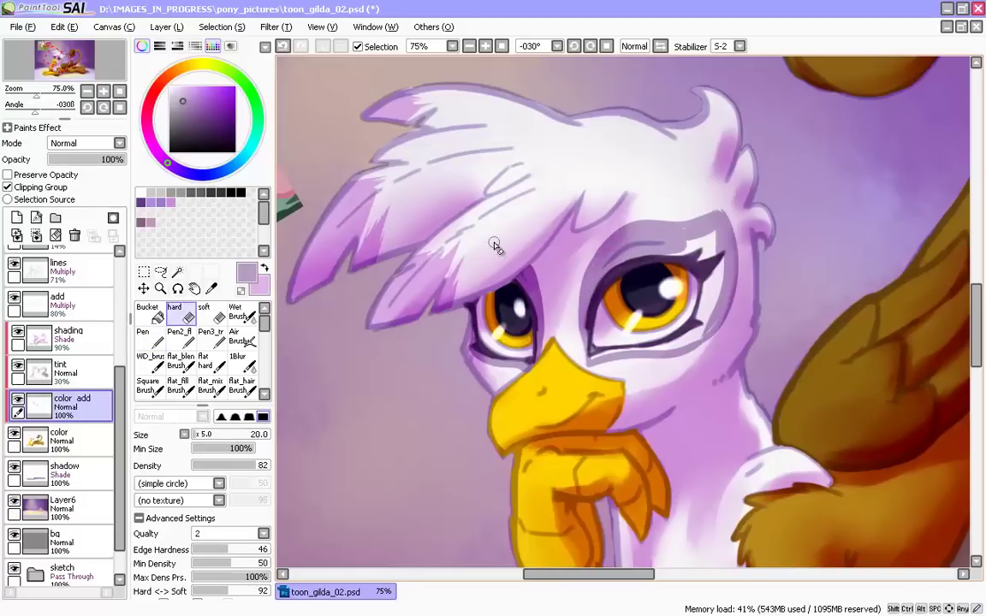
click(149, 338)
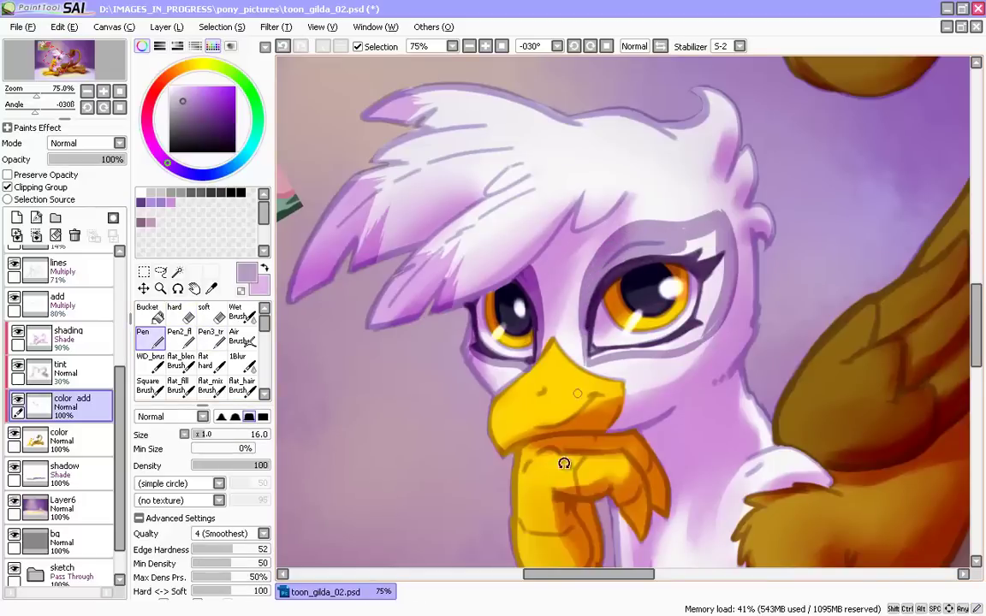
drag(565, 463, 572, 284)
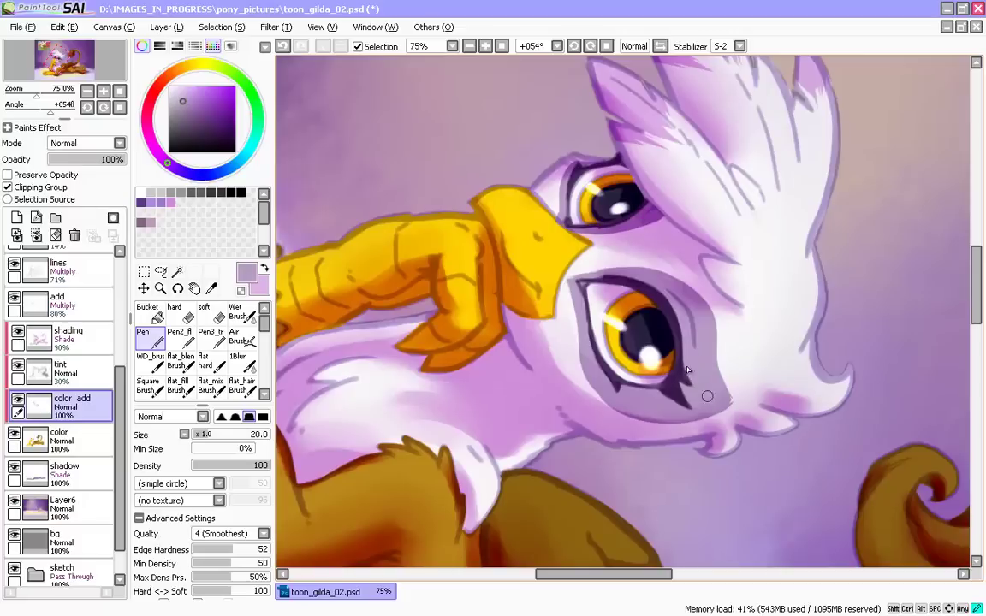
drag(573, 451, 515, 413)
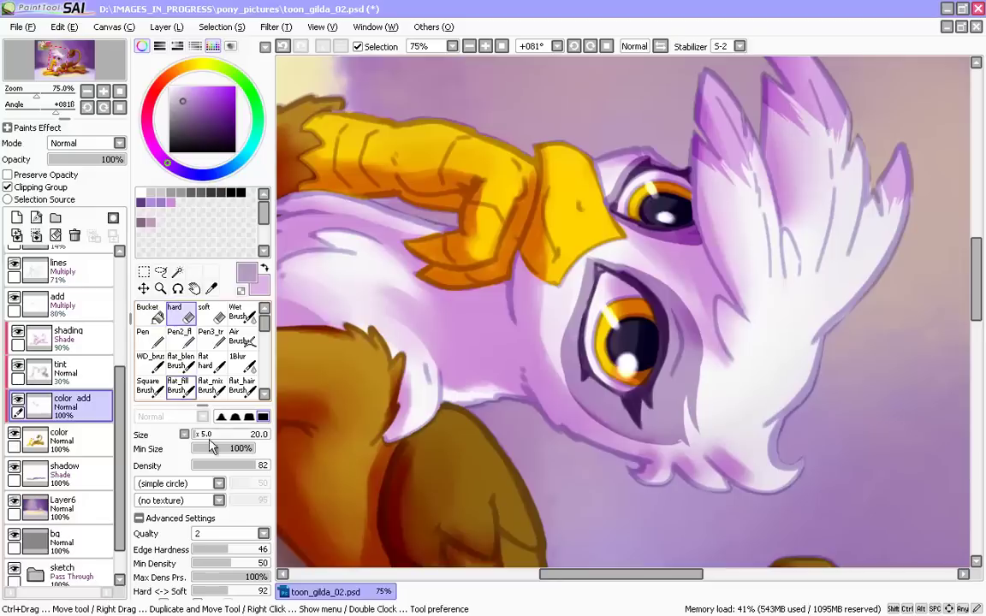
- Trim the outer edge of the near eye's patch into feathery notches with the hard eraser at size 20
click(175, 314)
drag(683, 448, 672, 417)
key(ctrl+z)
key(ctrl+z)
mouse_move(530, 451)
mouse_down()
mouse_move(434, 319)
mouse_move(680, 497)
mouse_move(780, 416)
mouse_up()
drag(409, 381, 614, 277)
- Refine the greyish purple patch around the near eye with the Pen at size 20
key(n)
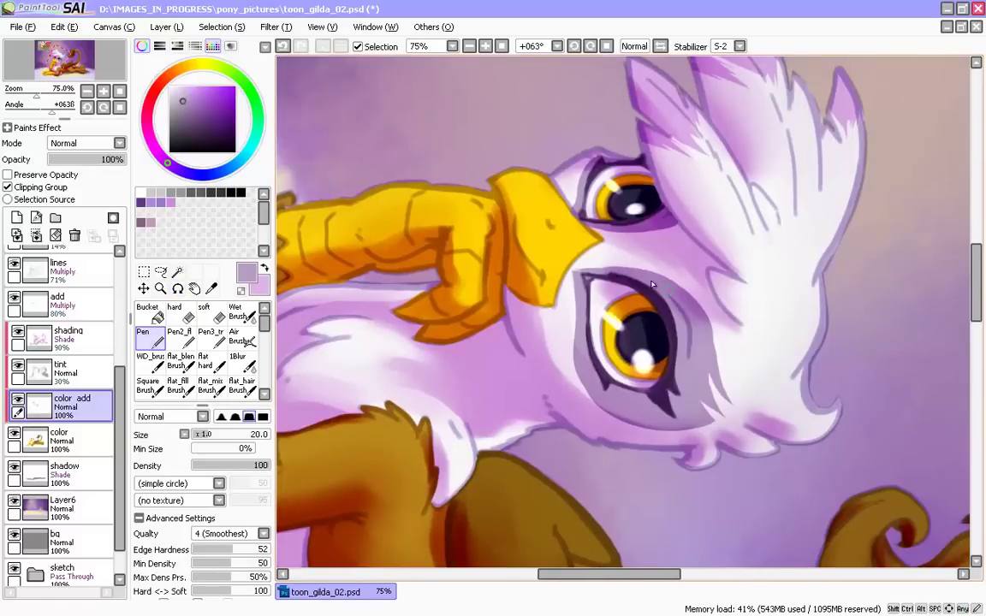
drag(606, 326, 708, 394)
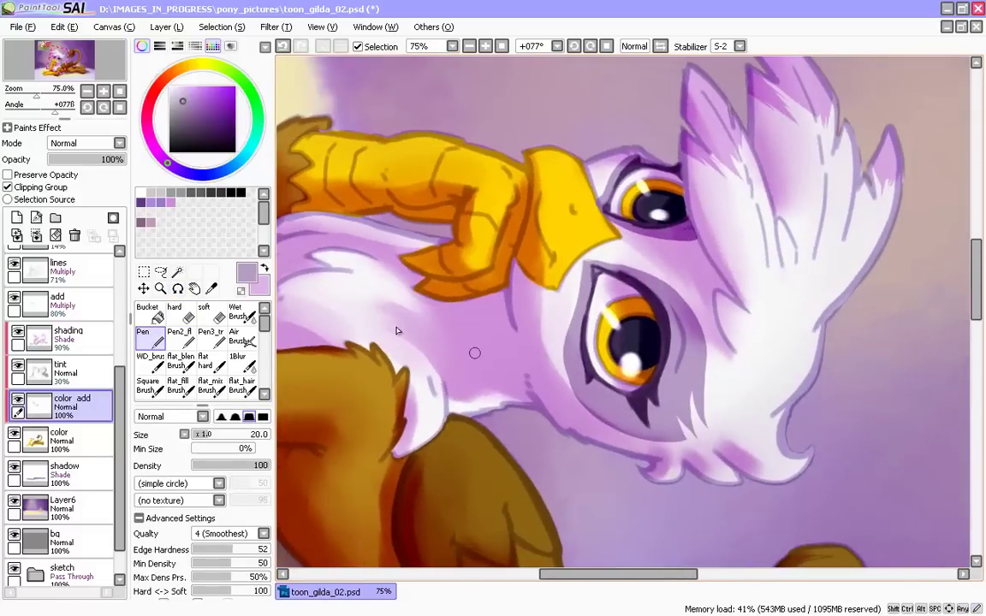
drag(572, 373, 554, 360)
mouse_move(417, 391)
mouse_down()
mouse_move(429, 435)
mouse_move(327, 451)
mouse_up()
- Lasso the near eye's purple patch, transform it to fit slightly closer around the eye, and save the file
scroll(405, 389, down, 2)
scroll(411, 398, up, 3)
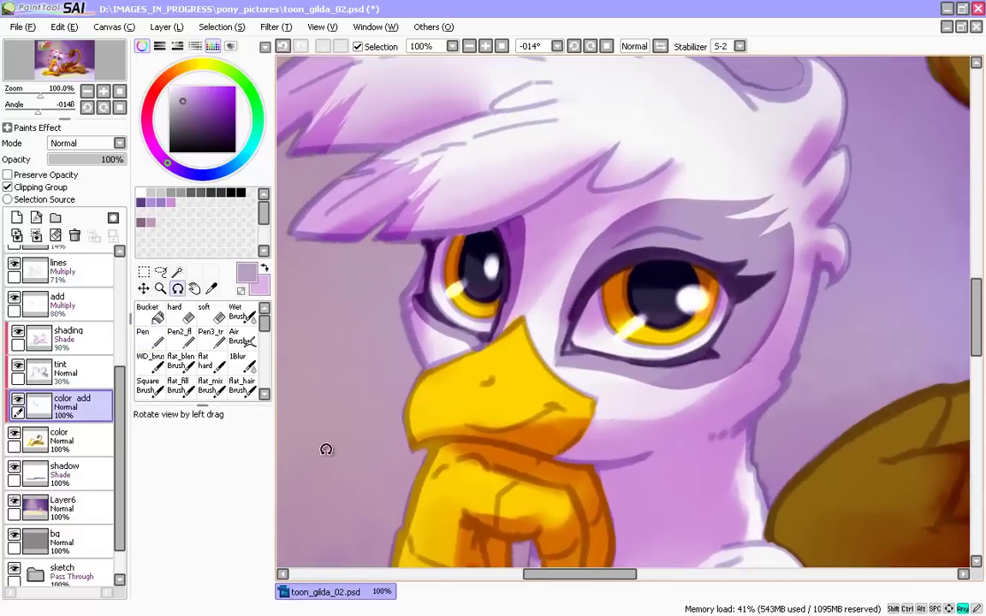
click(161, 272)
mouse_move(649, 143)
mouse_down()
mouse_move(587, 452)
mouse_move(809, 266)
mouse_move(798, 265)
mouse_up()
key(ctrl+t)
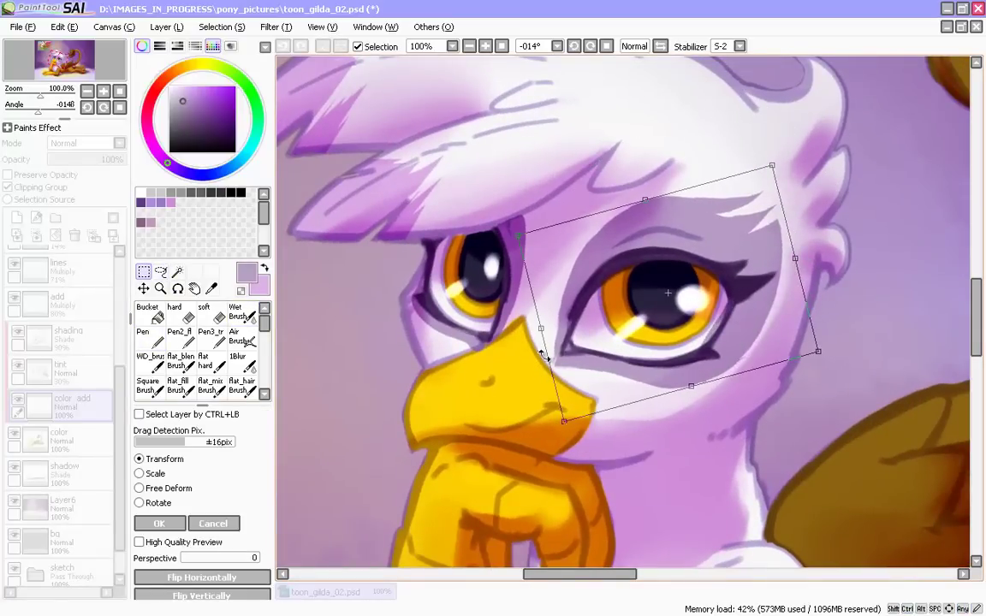
drag(546, 332, 545, 328)
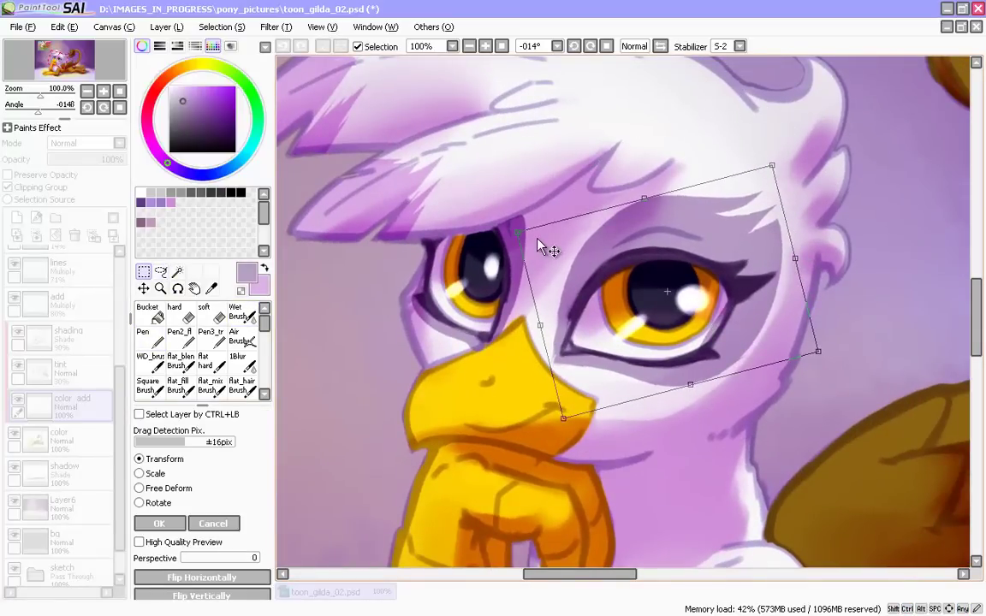
click(160, 523)
key(ctrl+d)
key(ctrl+s)
- Clean up the eye patches near the beak with the hard eraser at size 16, and save the file
key(e)
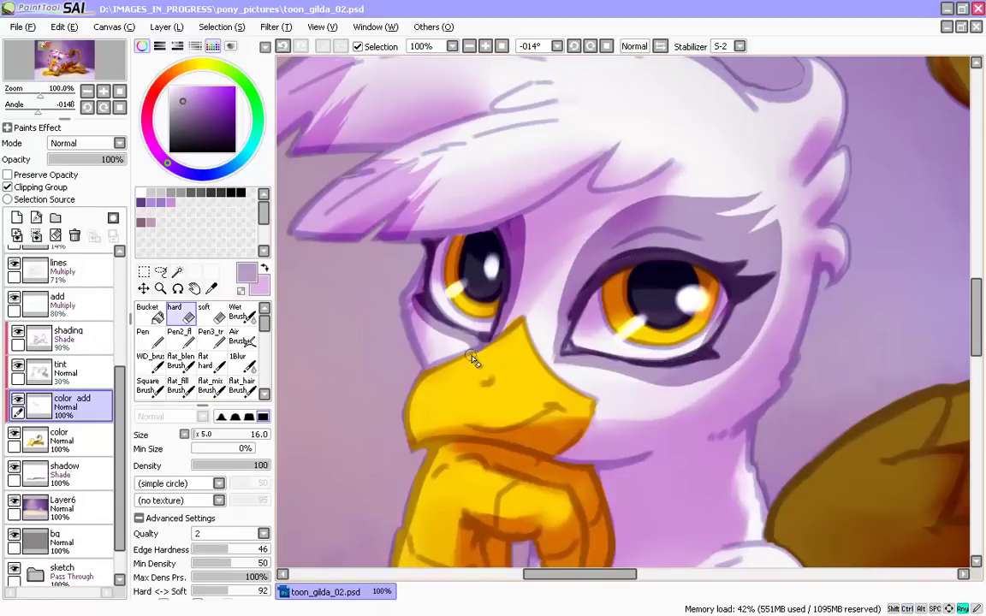
drag(472, 356, 470, 356)
drag(590, 490, 618, 417)
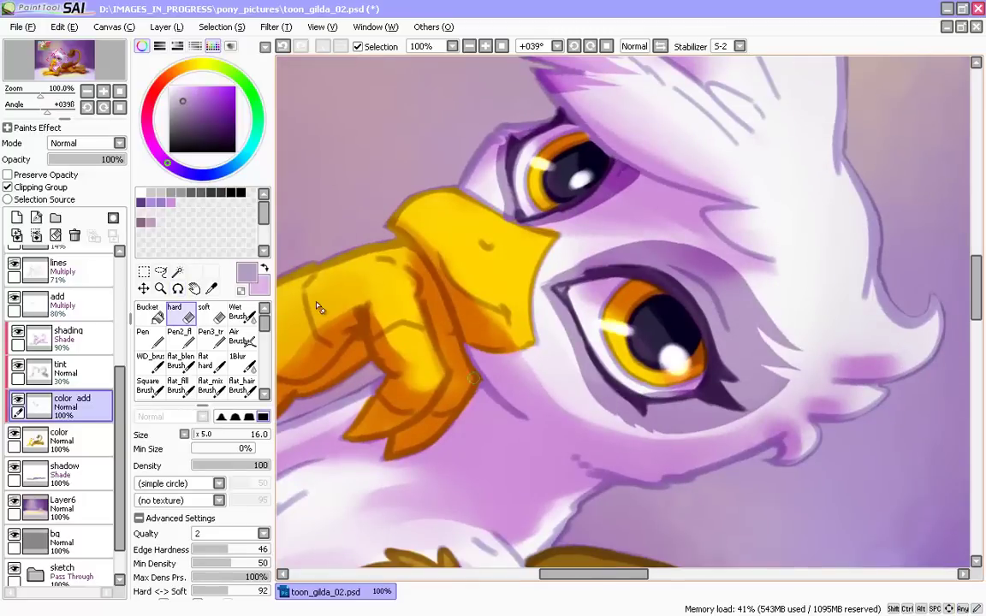
scroll(398, 306, down, 3)
drag(398, 306, 369, 306)
key(ctrl+s)
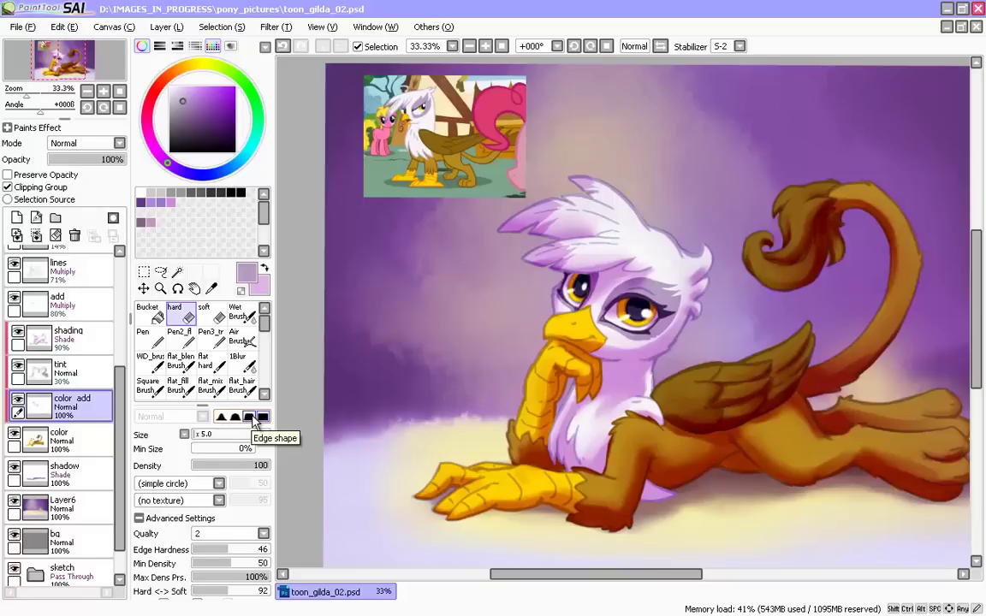
- Pick the pinkish purple swatch and set the Pen3_tr brush to size 40, undoing the trial stroke on the color add layer
click(171, 203)
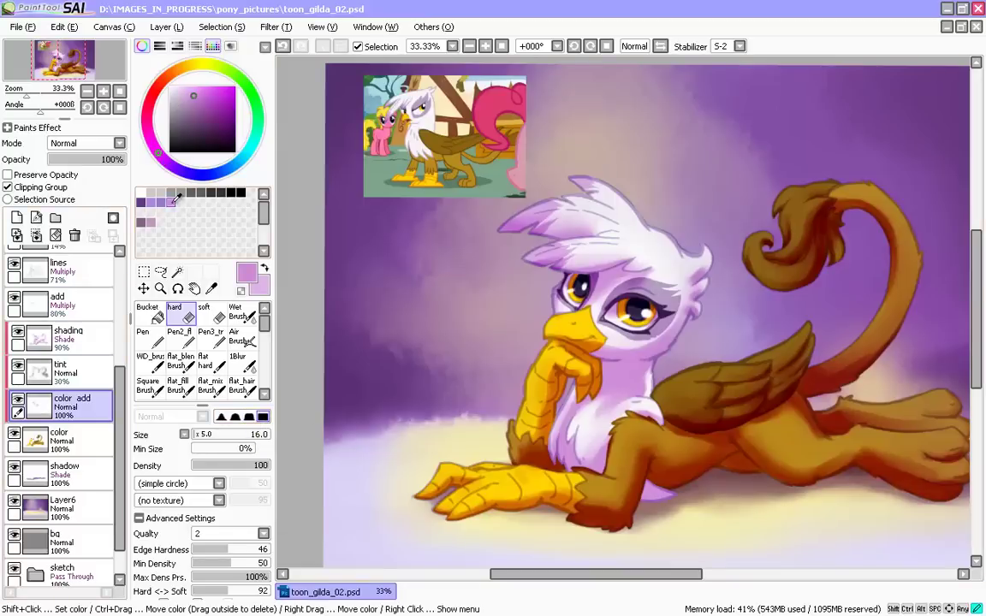
click(211, 340)
key(bracketleft)
key(bracketleft)
key(bracketleft)
key(bracketleft)
key(ctrl+z)
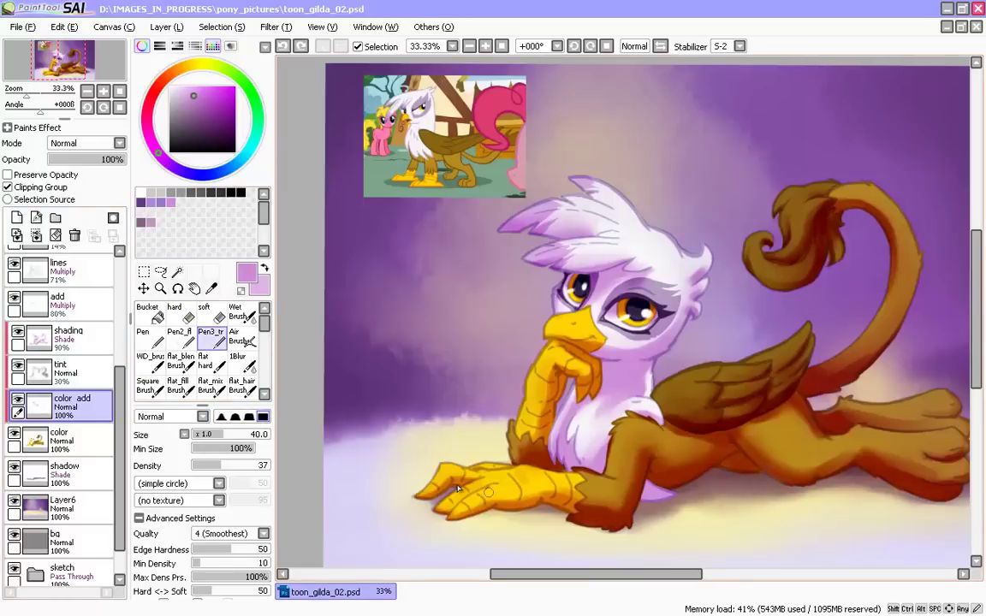
- Select the shading layer and reduce the Pen3_tr brush to size 14 for detail work on the raised claw
click(57, 342)
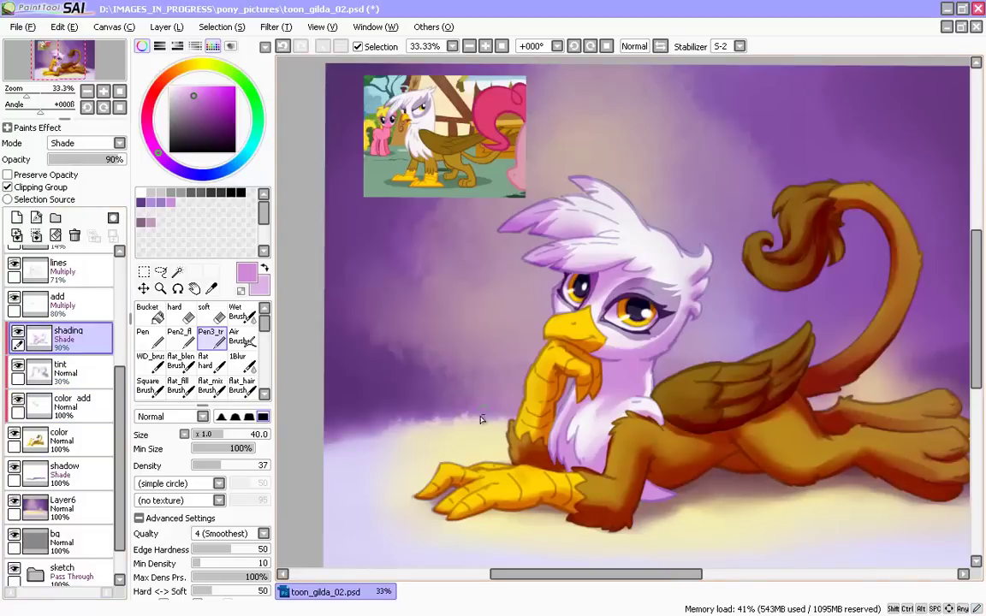
scroll(481, 418, up, 5)
key(bracketleft)
key(bracketleft)
key(bracketleft)
key(bracketleft)
key(bracketleft)
key(bracketleft)
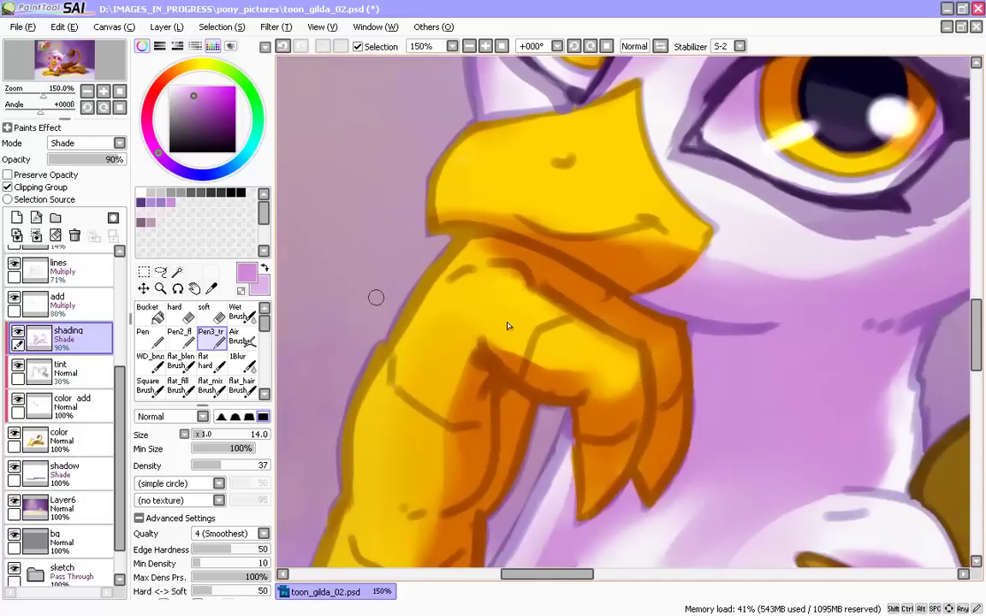
- Shade the folds of the raised claw's curled fingers, reducing the brush to size 8
drag(534, 332, 520, 379)
key(bracketleft)
key(bracketleft)
drag(566, 319, 523, 359)
- Add fine shading along the scale folds of the raised yellow foreleg at brush size 8
drag(358, 454, 379, 373)
drag(412, 278, 417, 303)
drag(375, 373, 404, 298)
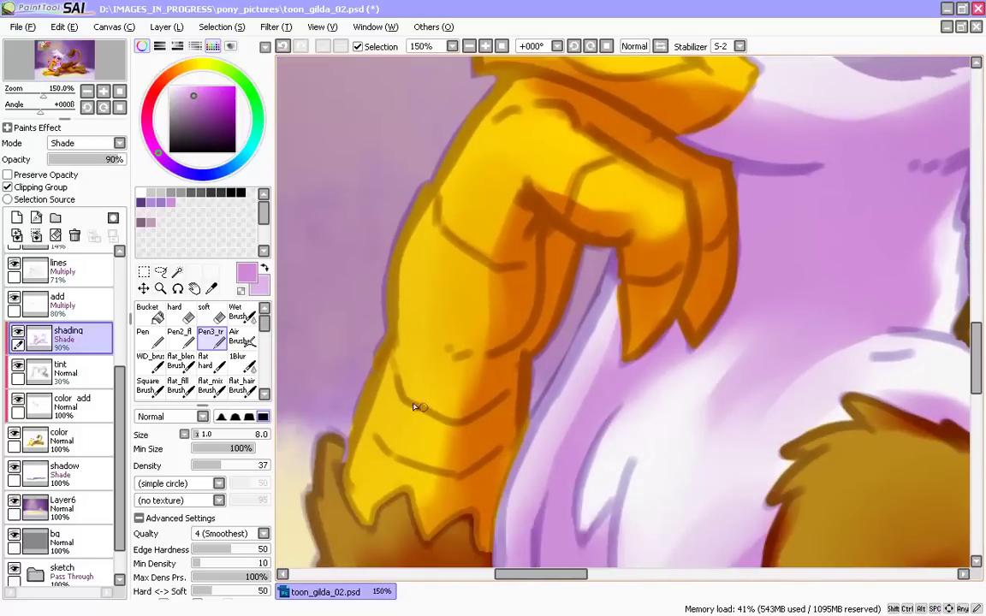
drag(360, 458, 357, 405)
mouse_move(364, 368)
mouse_down()
mouse_move(402, 408)
mouse_move(446, 417)
mouse_up()
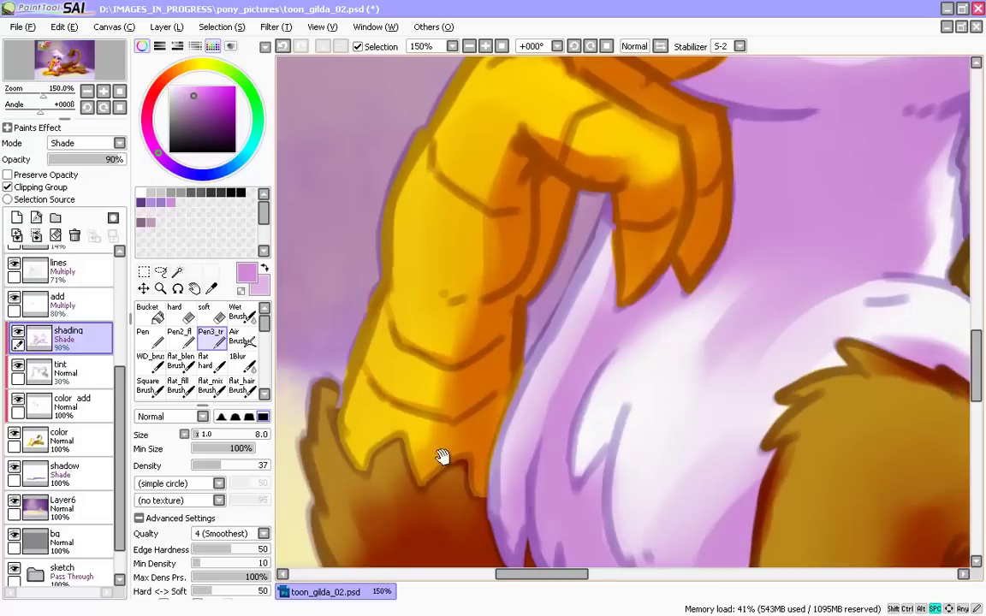
drag(443, 458, 347, 523)
drag(570, 269, 442, 378)
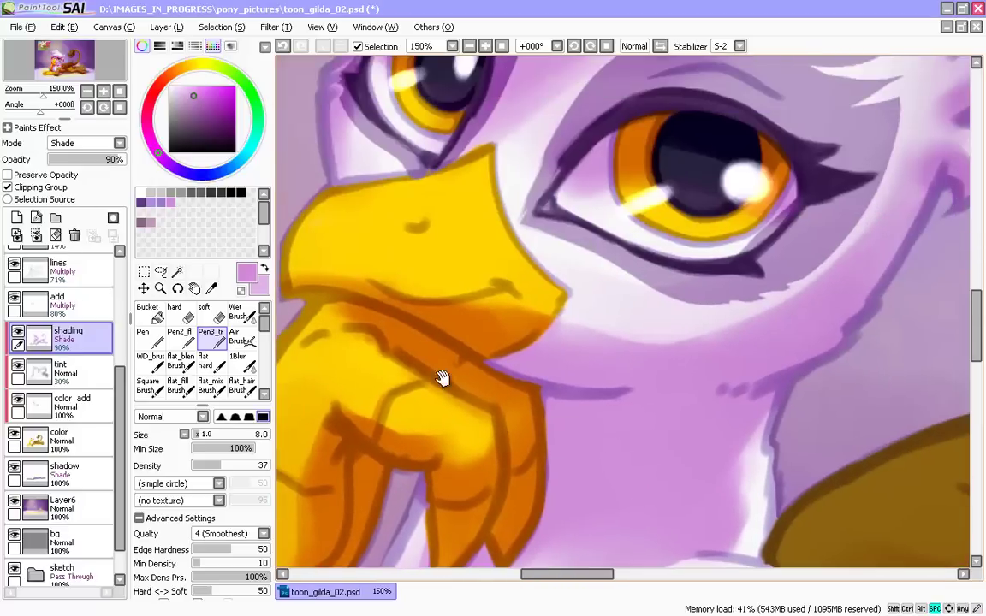
- Shade the beak's mouth line and the knuckles beneath it at brush size 8 with the canvas rotated to 23°
drag(381, 286, 488, 289)
drag(300, 284, 343, 283)
drag(479, 306, 542, 313)
key(End)
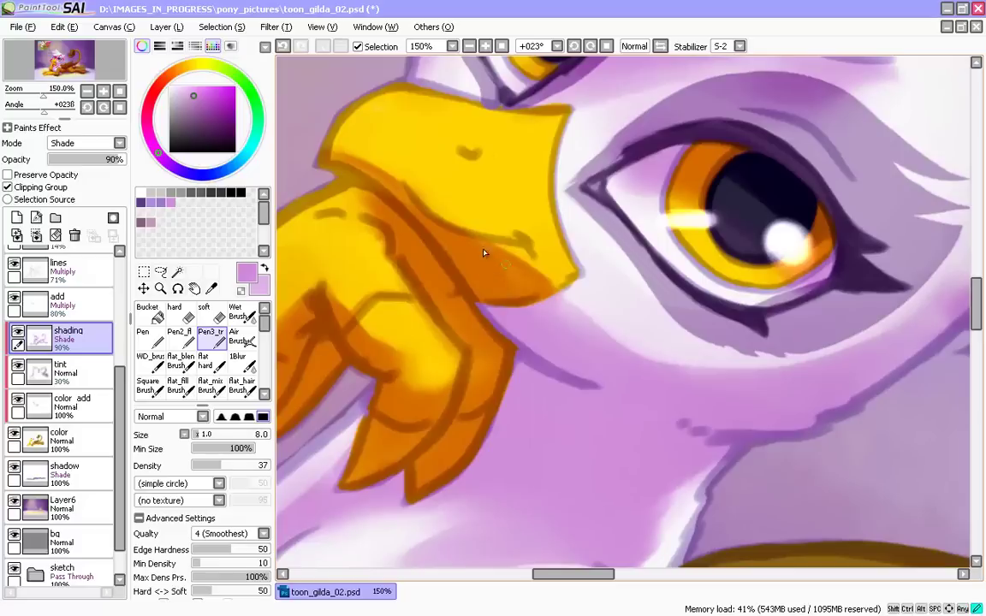
drag(378, 286, 457, 369)
drag(399, 508, 432, 449)
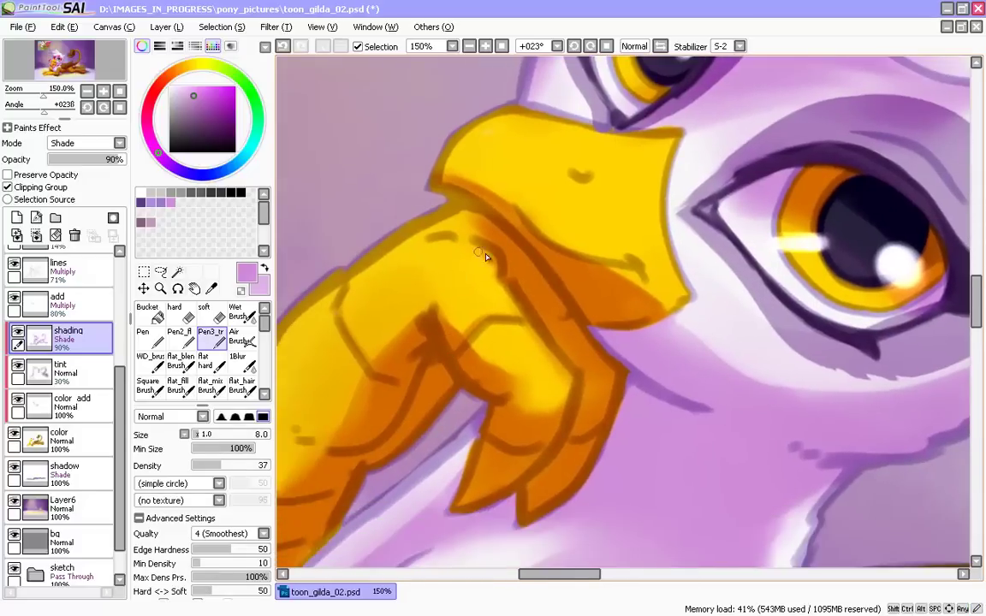
click(180, 315)
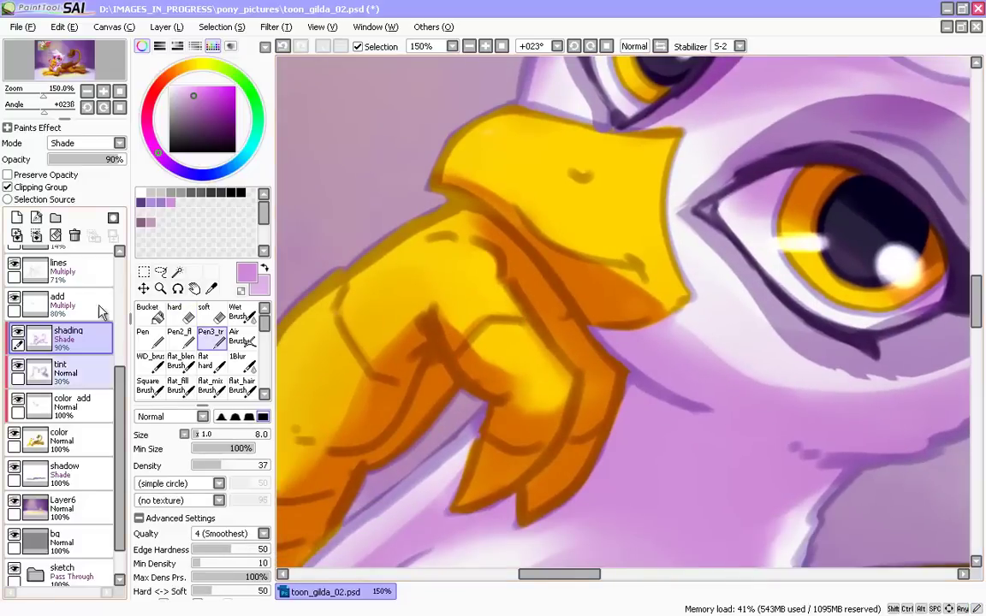
- Soften the shading on the raised claw and foreleg with the soft eraser, reducing it to size 10
click(205, 315)
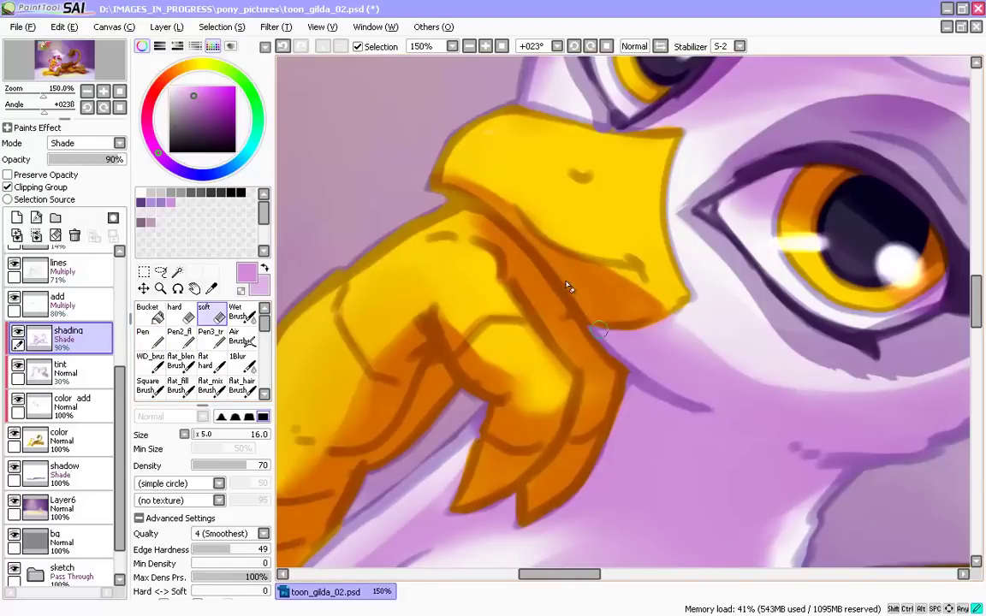
drag(567, 287, 514, 260)
drag(443, 346, 492, 401)
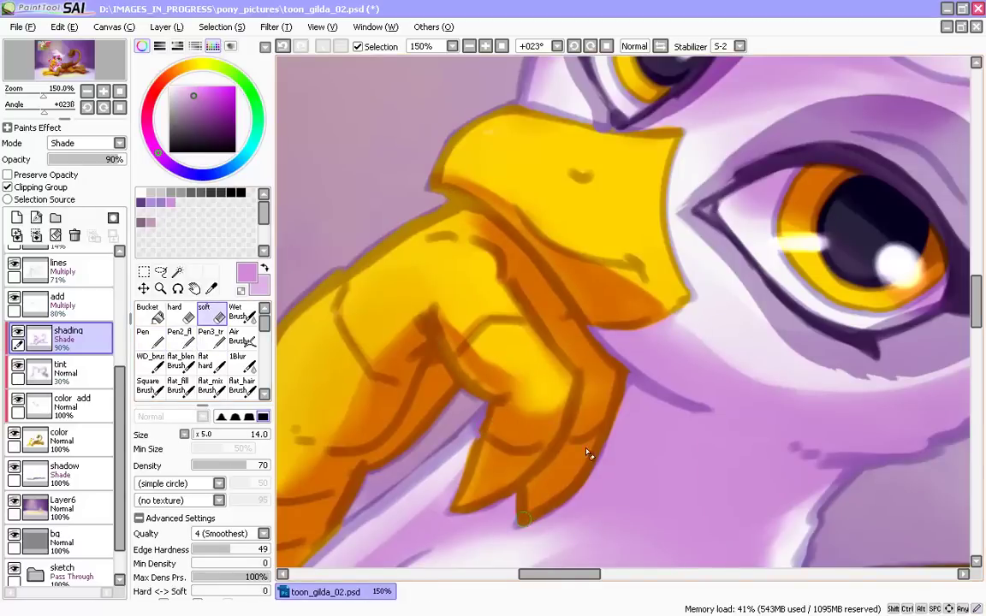
drag(413, 361, 628, 233)
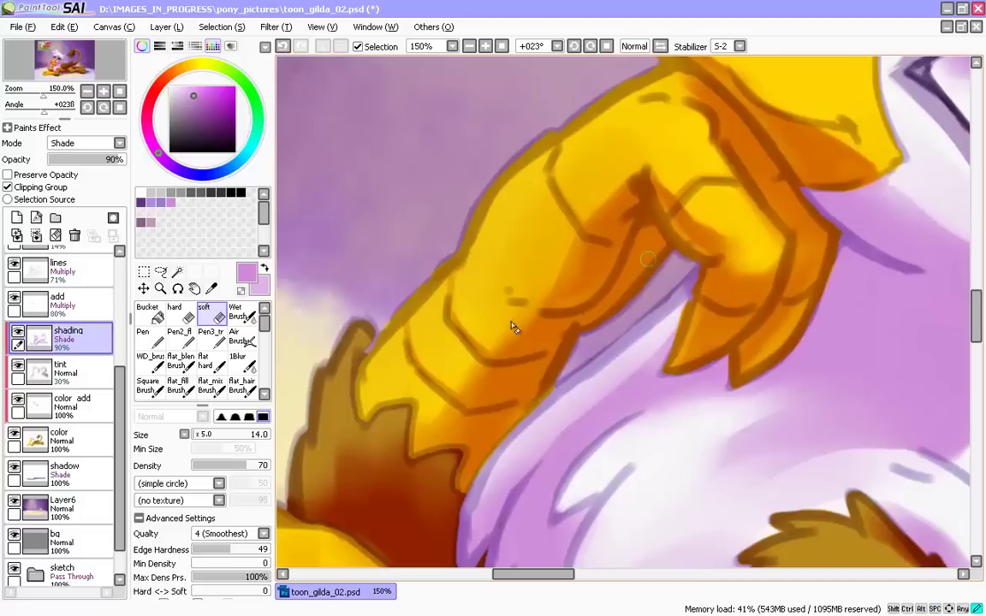
mouse_move(540, 346)
mouse_down()
mouse_move(549, 299)
mouse_move(561, 306)
mouse_up()
key(bracketleft)
key(bracketleft)
drag(479, 367, 516, 353)
drag(409, 446, 456, 414)
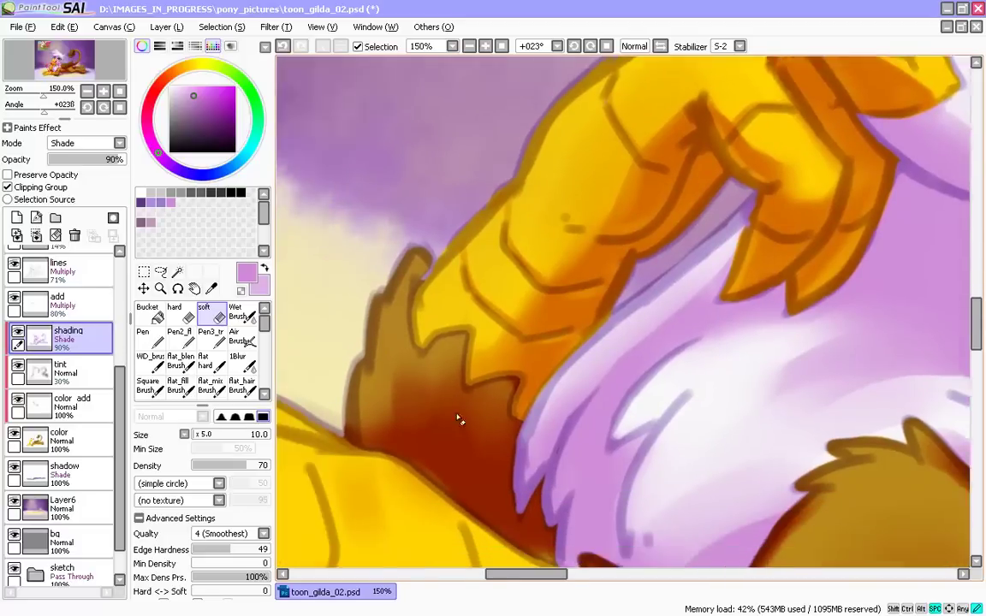
- Examine the shading on the resting foreleg, raised claw, beak and face with the canvas rotated back to about -3°
key(Page_Down)
mouse_move(369, 465)
mouse_down()
mouse_move(382, 454)
mouse_move(402, 350)
mouse_up()
key(n)
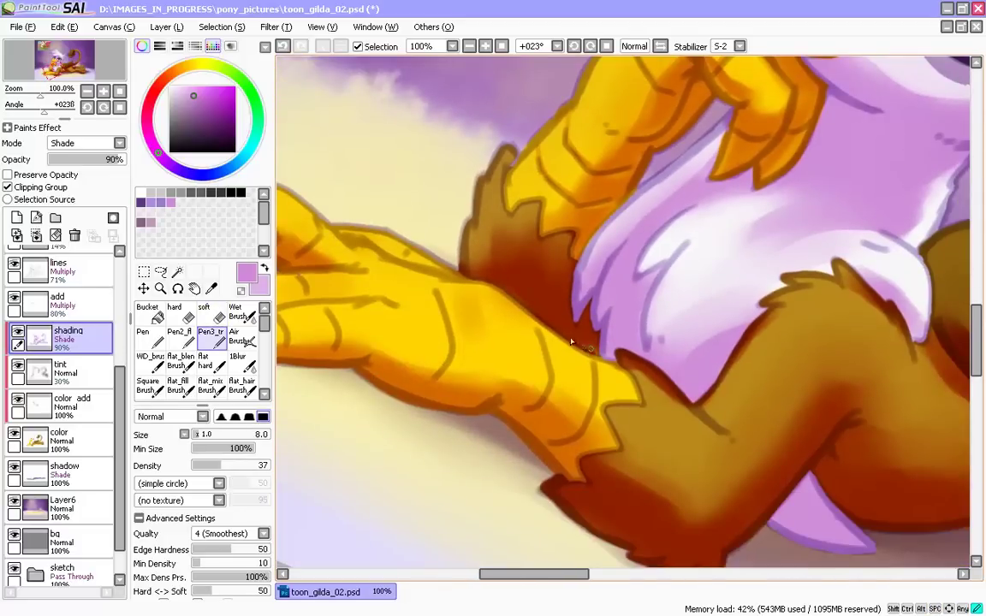
key(Delete)
key(Delete)
drag(405, 290, 387, 527)
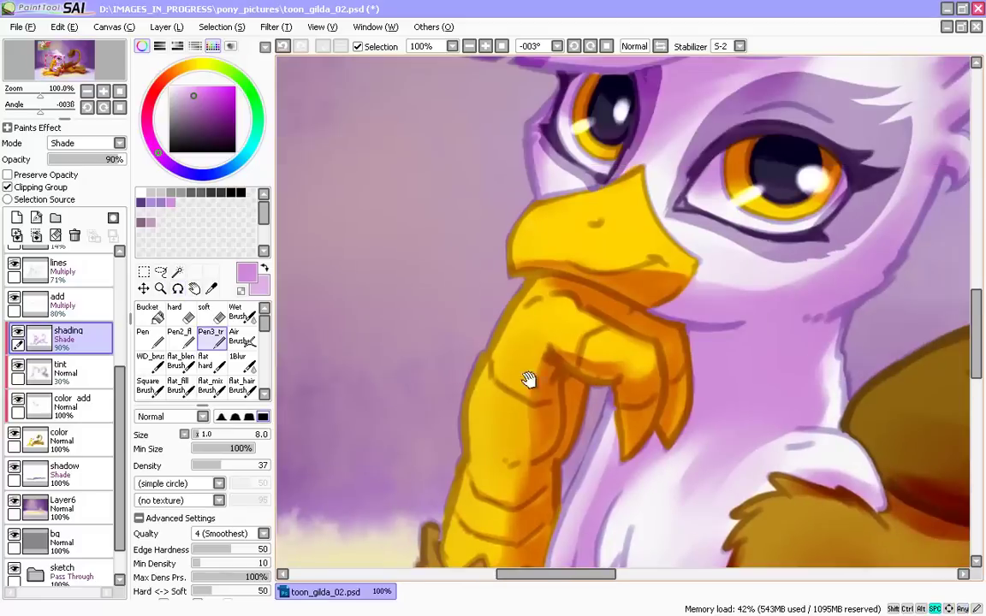
drag(529, 380, 404, 462)
key(c)
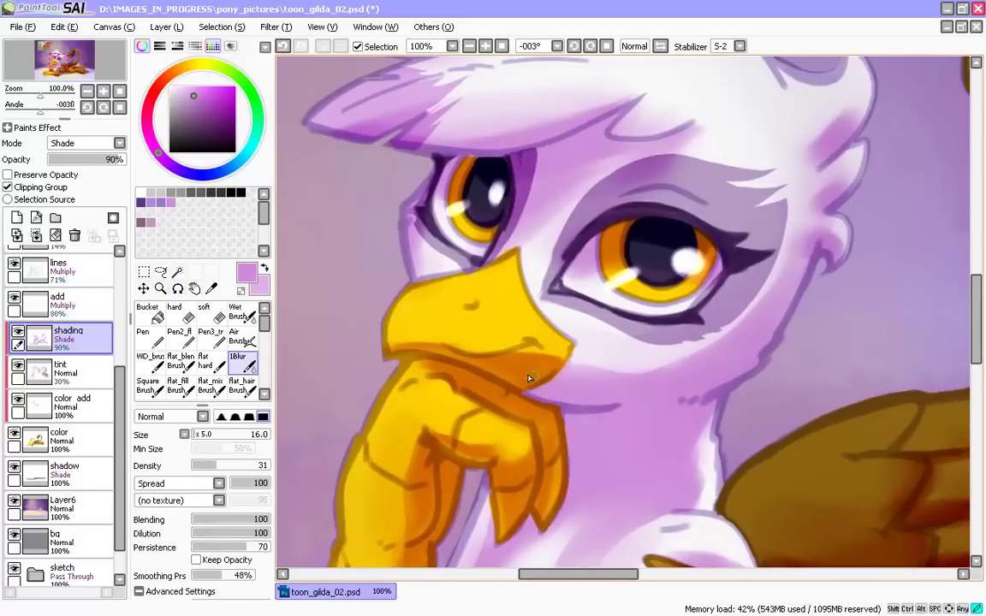
mouse_move(432, 332)
mouse_down()
mouse_move(403, 355)
mouse_move(416, 404)
mouse_up()
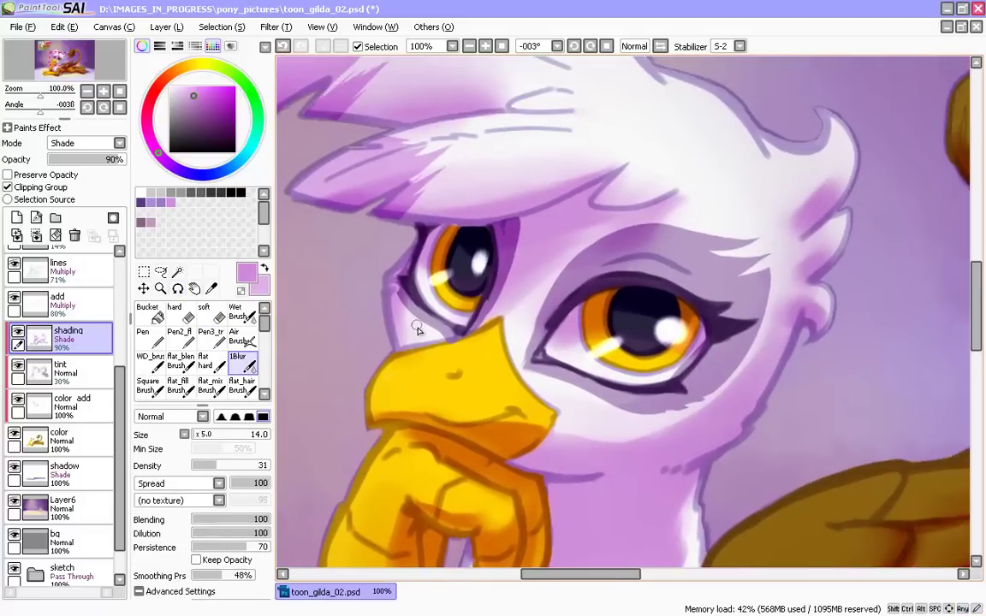
- Touch up the shading at the inner corner of the larger eye using the Pen3_tr brush at size 12
key(n)
key(bracketright)
key(bracketright)
key(bracketright)
drag(562, 357, 561, 334)
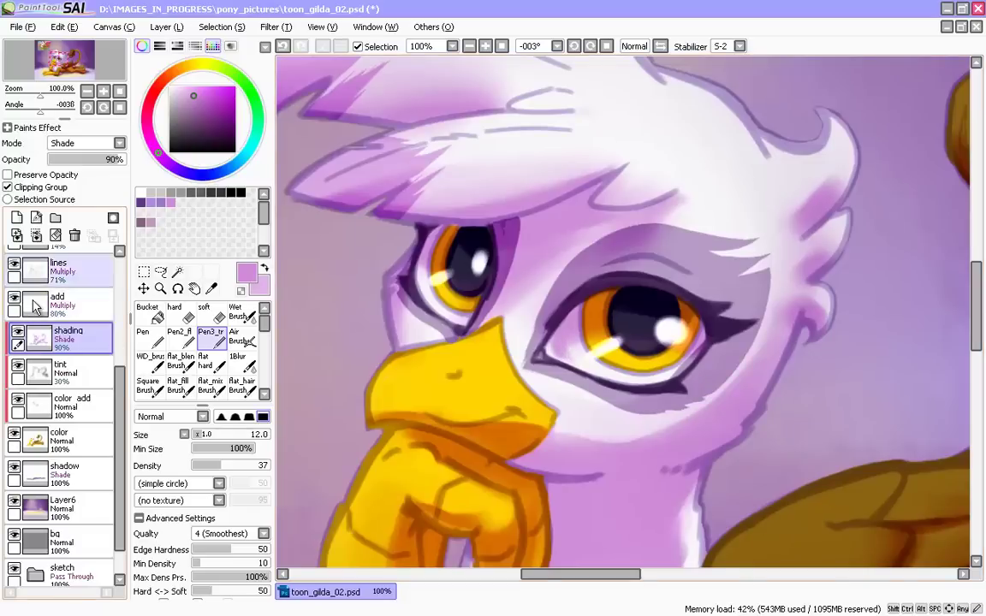
- Select the color_add layer with the hard eraser at size 16 and check the crest, face and chest for stray color
click(75, 306)
click(75, 406)
key(e)
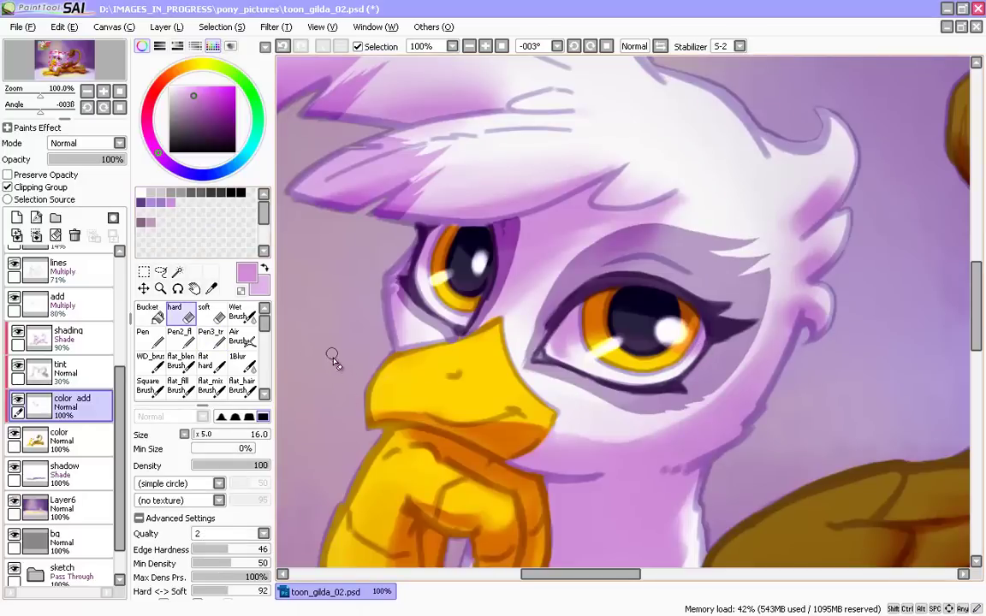
drag(399, 514, 423, 520)
drag(356, 302, 370, 404)
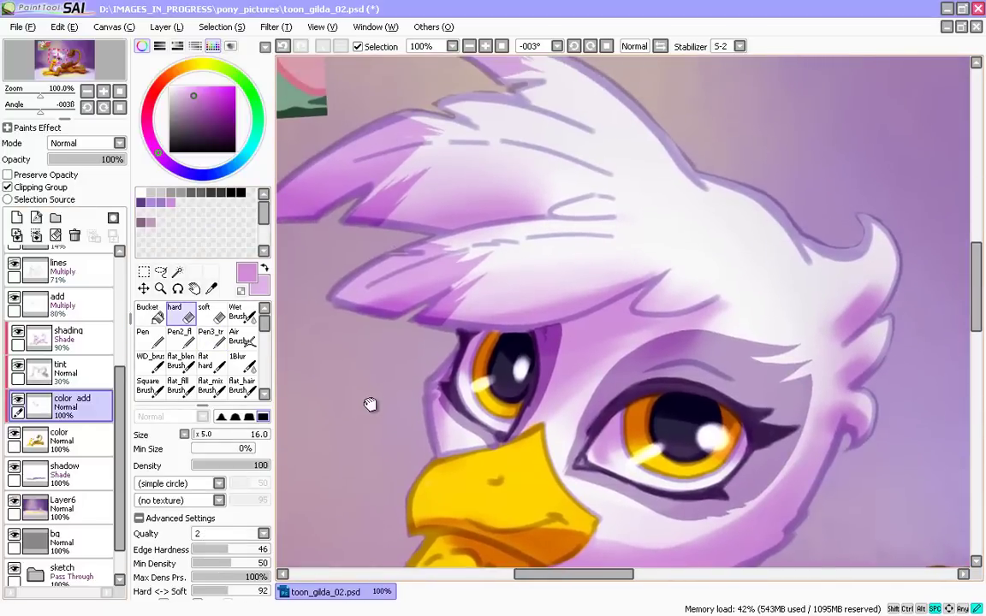
drag(370, 336, 300, 94)
drag(481, 553, 403, 357)
drag(499, 414, 436, 372)
drag(571, 438, 661, 379)
- Blend the hind leg and paw shading on the shading layer using the 1Blur brush at size 25
click(73, 339)
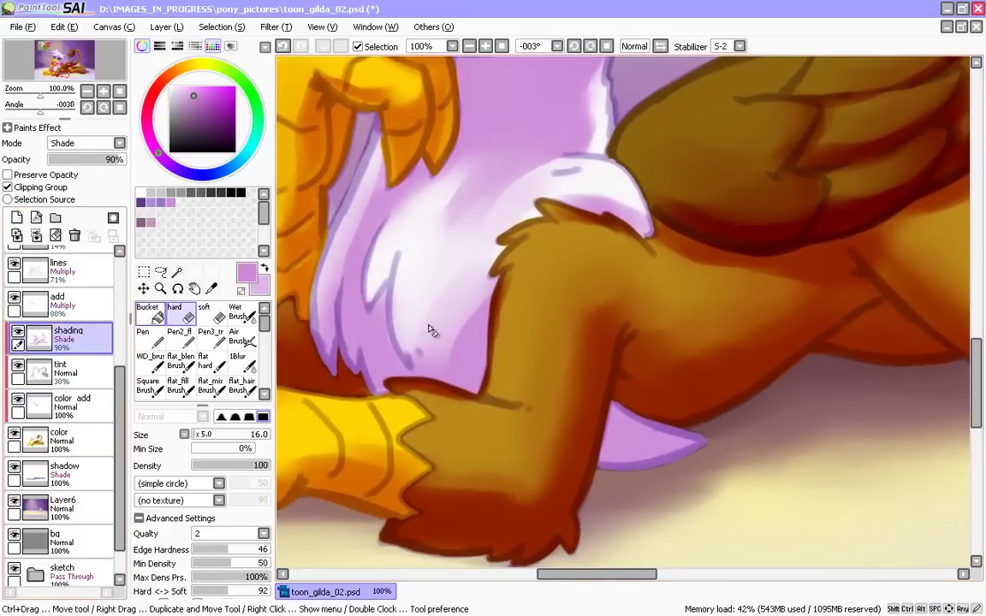
mouse_move(499, 330)
mouse_down()
mouse_move(511, 271)
mouse_move(502, 327)
mouse_up()
drag(392, 511, 423, 454)
mouse_move(683, 362)
mouse_down()
mouse_move(474, 486)
mouse_move(578, 486)
mouse_move(419, 390)
mouse_move(396, 407)
mouse_move(358, 412)
mouse_move(608, 358)
mouse_up()
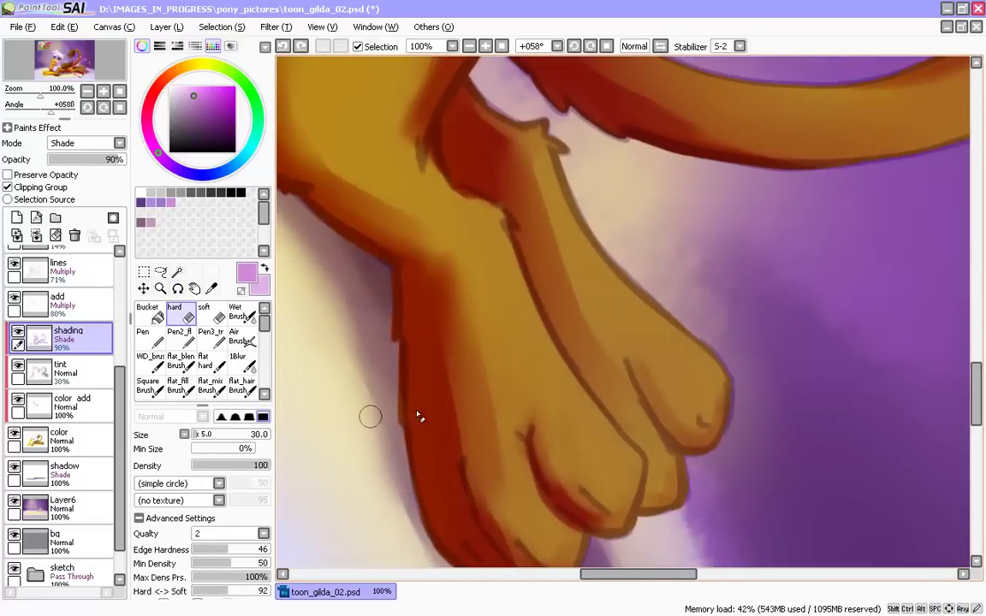
click(243, 363)
key([)
drag(592, 298, 599, 311)
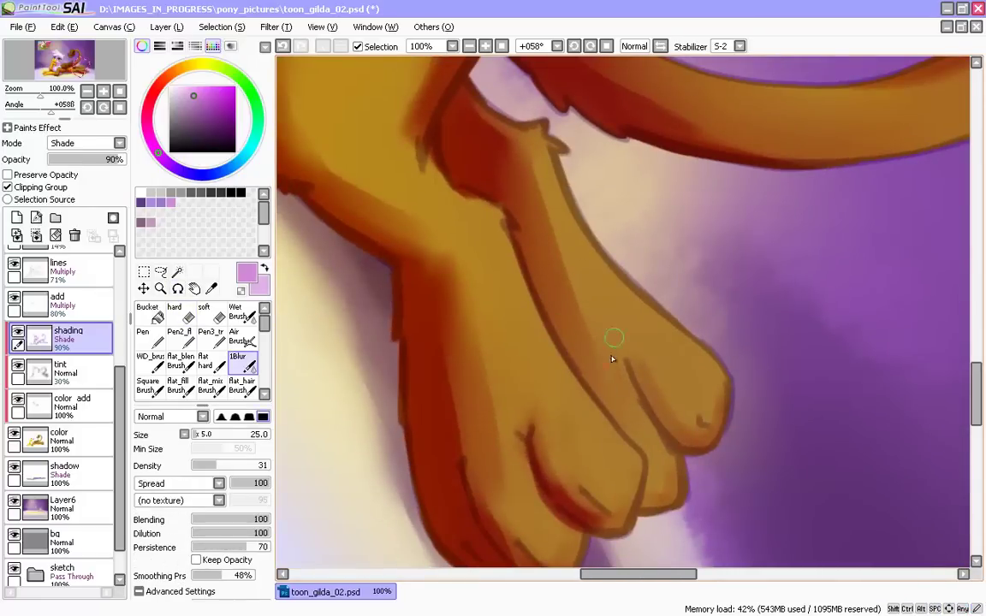
drag(501, 453, 531, 423)
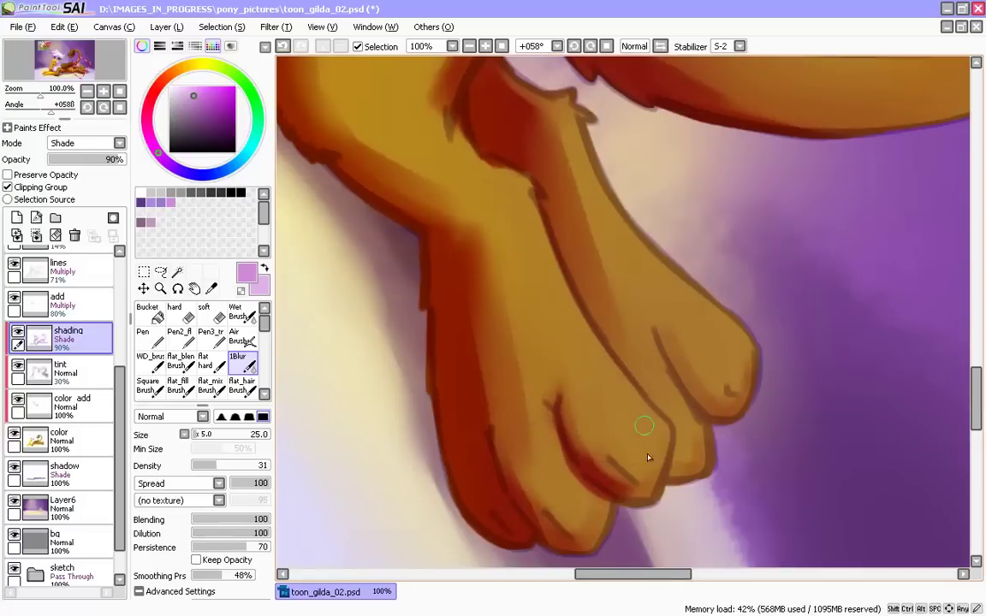
drag(516, 477, 535, 483)
drag(359, 279, 555, 545)
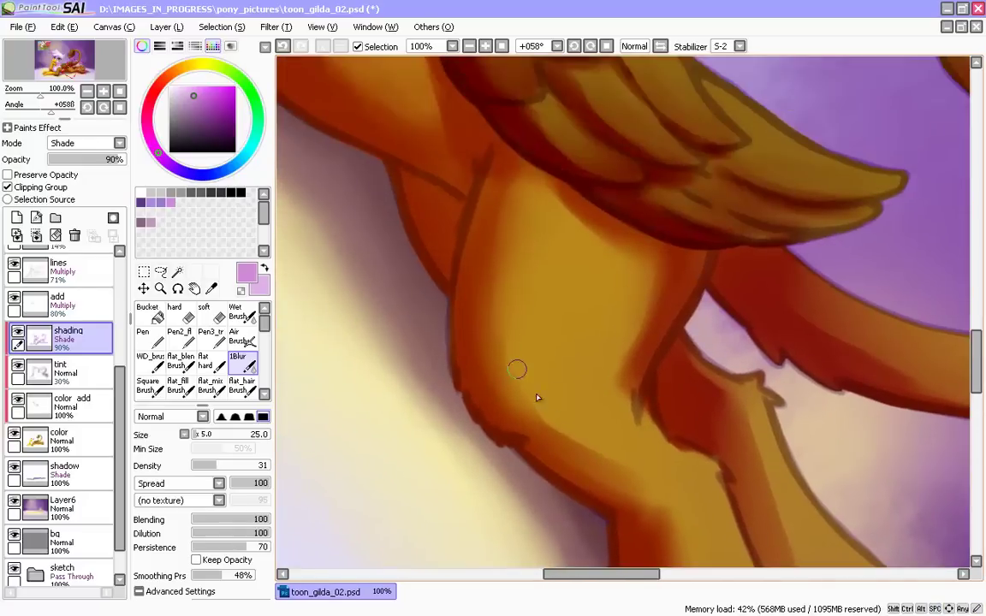
drag(344, 228, 441, 497)
- Straighten the canvas to 0° and review the whole griffon illustration at 33% zoom
scroll(387, 350, down, 3)
scroll(398, 369, down, 2)
scroll(405, 376, up, 1)
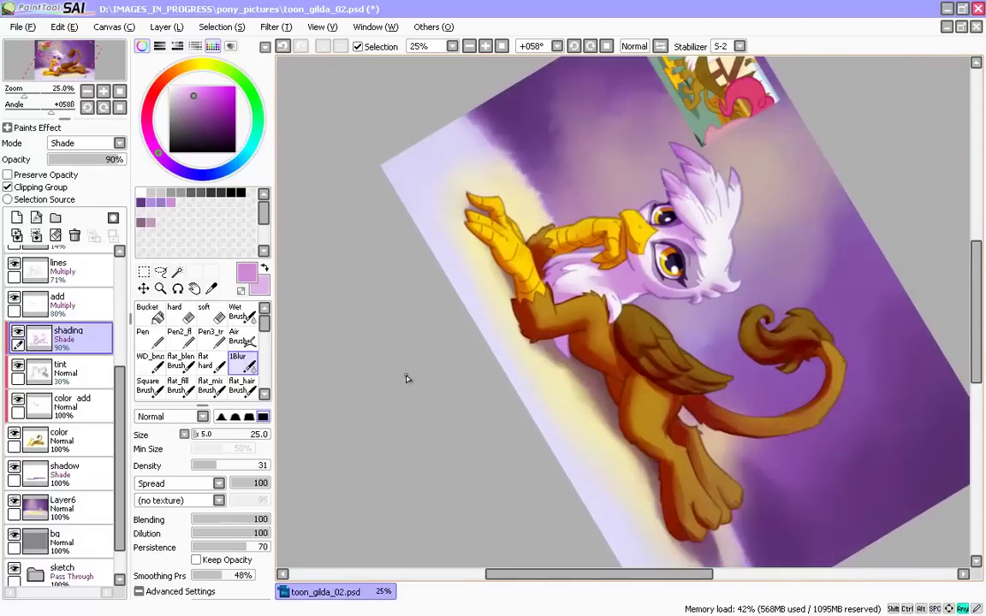
key(r)
mouse_move(407, 378)
mouse_down()
mouse_move(359, 447)
mouse_move(342, 427)
mouse_move(418, 497)
mouse_move(347, 528)
mouse_move(343, 548)
mouse_up()
scroll(303, 385, up, 1)
drag(366, 414, 356, 359)
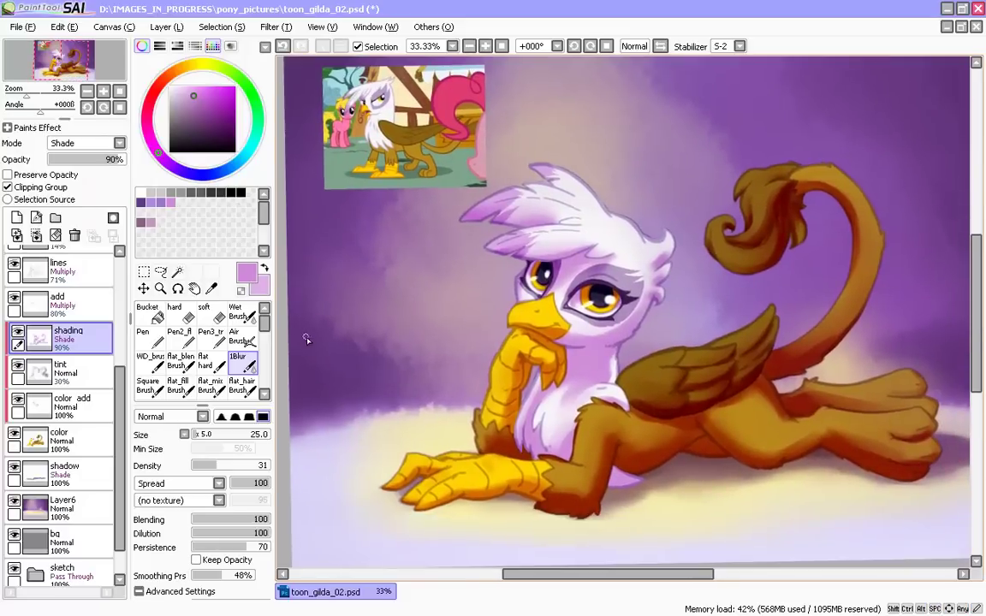
drag(392, 483, 370, 467)
drag(376, 419, 380, 394)
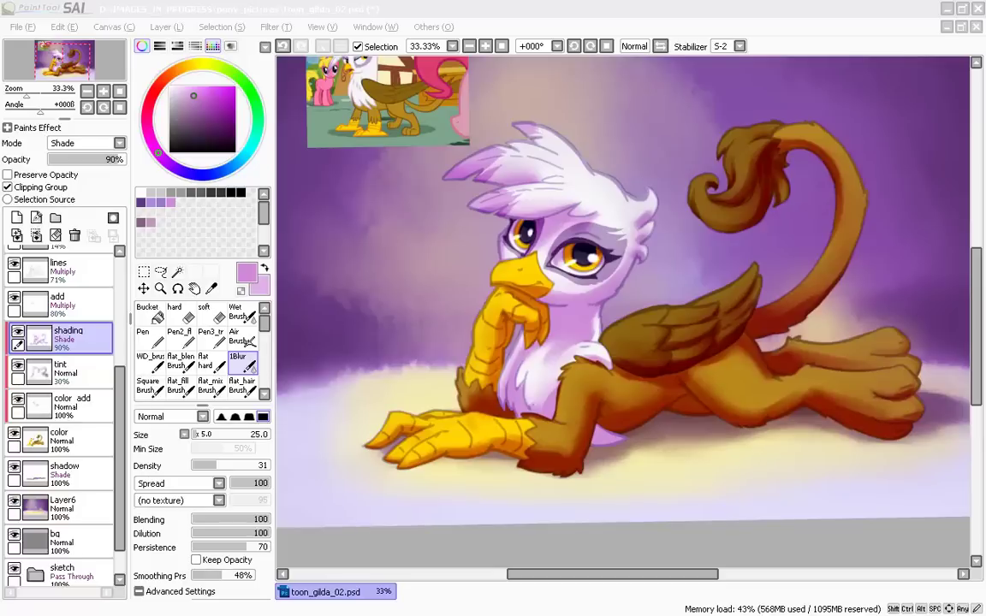
click(389, 398)
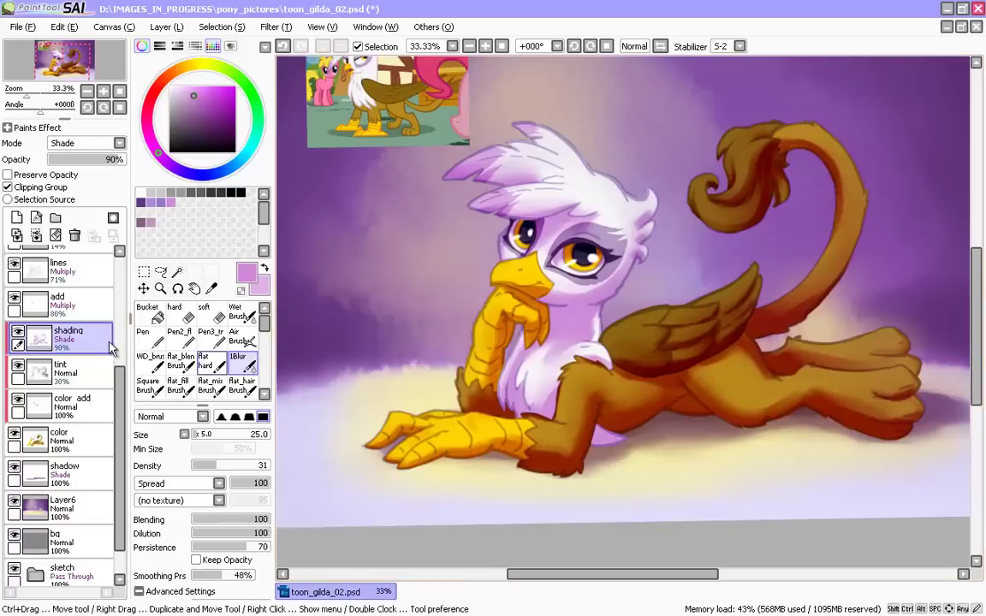
- Add a new layer above the shading layer within the clipping group and name it backlight
scroll(51, 393, up, 3)
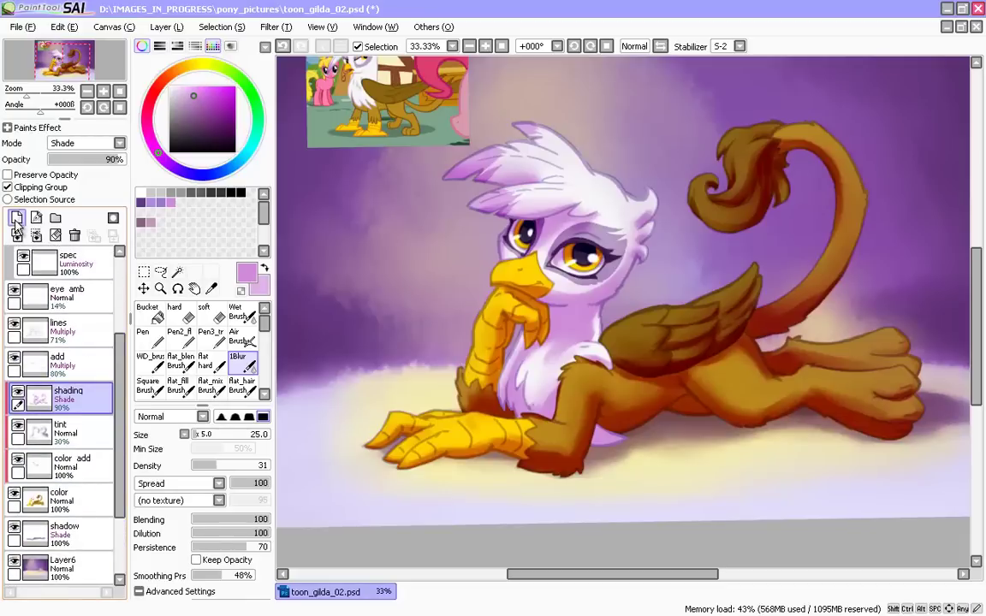
click(17, 217)
double_click(74, 403)
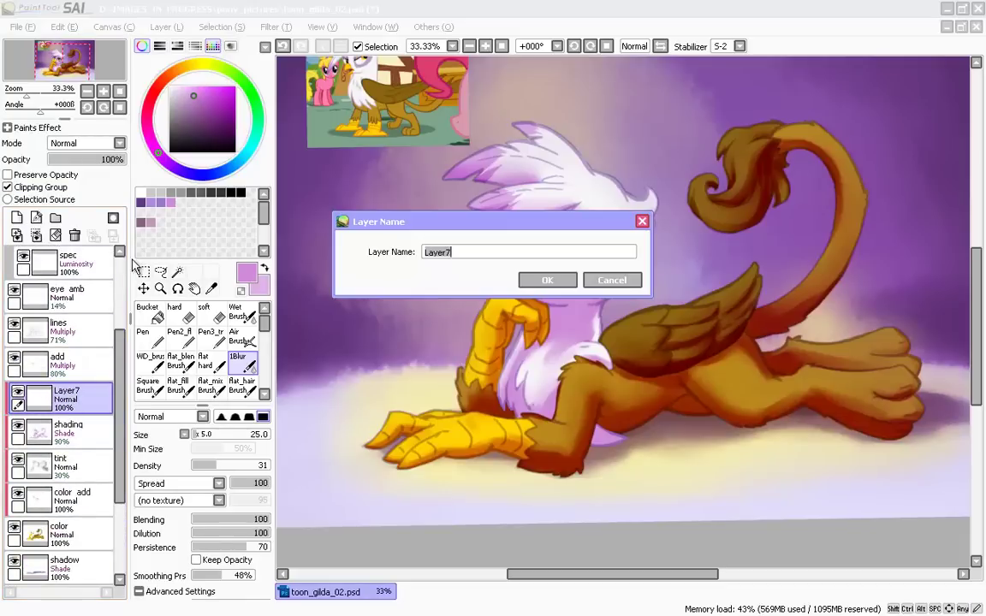
text(white)
key(BackSpace)
key(BackSpace)
key(Return)
- Choose the Pen3_tr brush and mix a pale warm yellow for the backlight
click(211, 340)
click(197, 64)
click(196, 87)
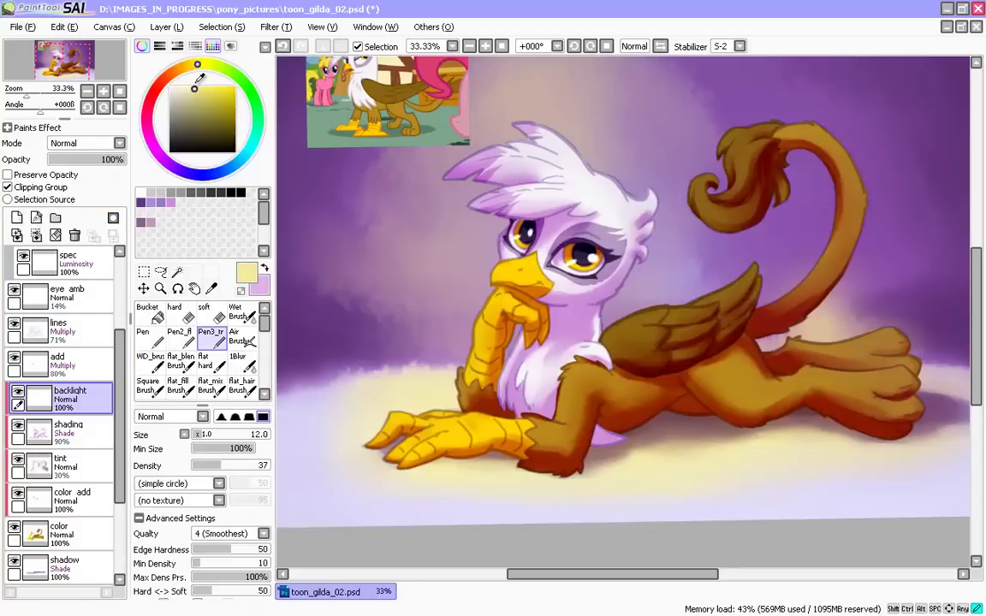
key(Page_Up)
key(Page_Up)
key(Page_Up)
click(184, 66)
click(190, 87)
click(190, 65)
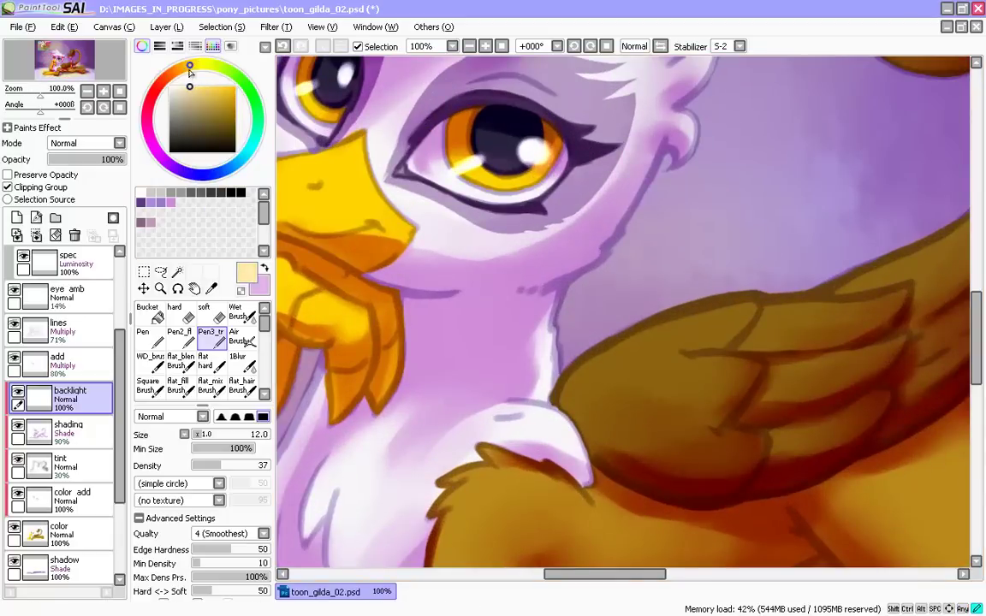
- Paint pale highlights along the knuckle and bent finger of the raised claw at brush density 65 and size 8
key(Page_Up)
drag(391, 426, 708, 445)
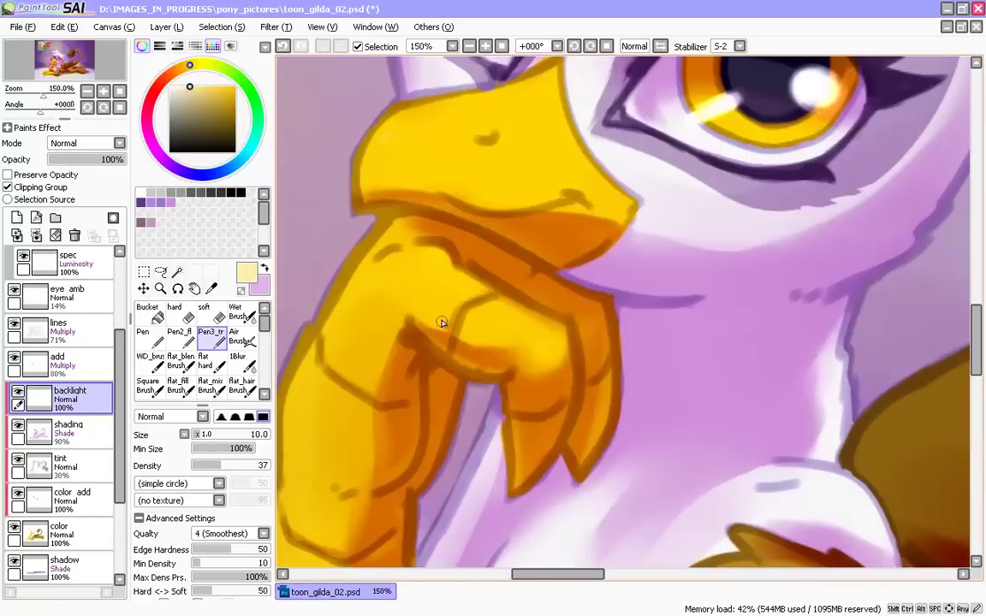
click(242, 467)
drag(507, 316, 546, 346)
key(ctrl+z)
key(bracketleft)
key(bracketleft)
key(bracketleft)
drag(498, 300, 461, 344)
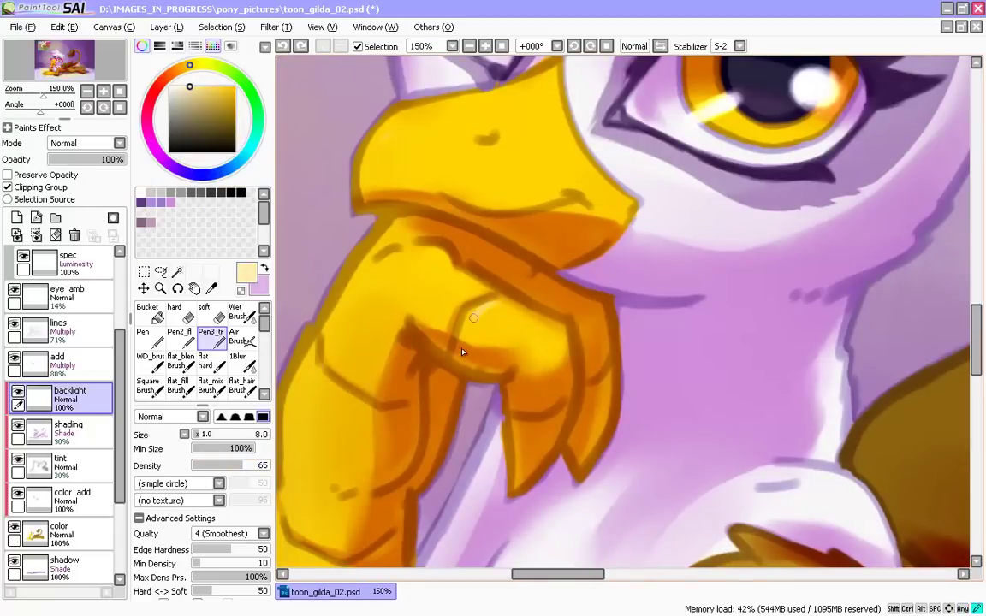
mouse_move(422, 247)
mouse_down()
mouse_move(563, 329)
mouse_move(571, 411)
mouse_up()
- Highlight the outer edges of the raised claw's two pointed tips at brush size 9
key(bracketright)
key(bracketright)
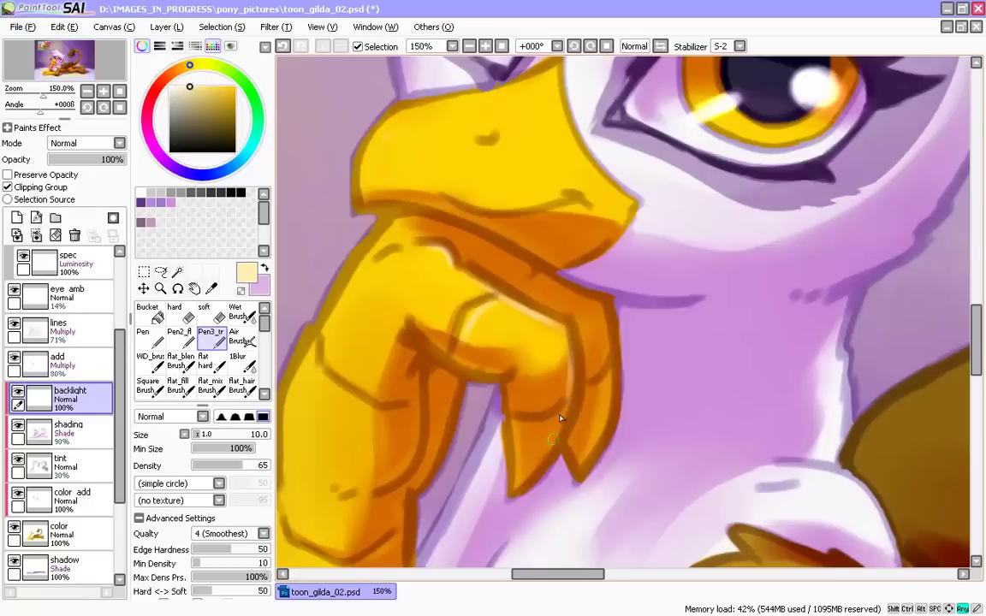
drag(522, 492, 566, 411)
key(ctrl+z)
key(bracketleft)
drag(580, 473, 612, 378)
drag(598, 444, 611, 373)
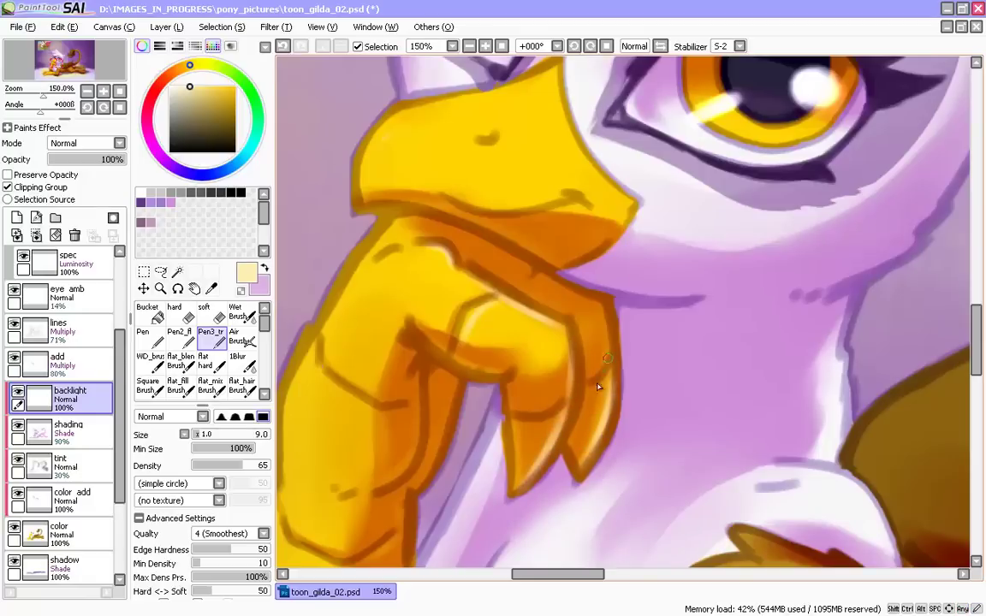
- Add thin highlights along the finger beneath the beak and the jaw line, reducing the brush to size 7
drag(623, 293, 414, 208)
key(bracketleft)
key(bracketleft)
drag(300, 335, 378, 363)
key(ctrl+z)
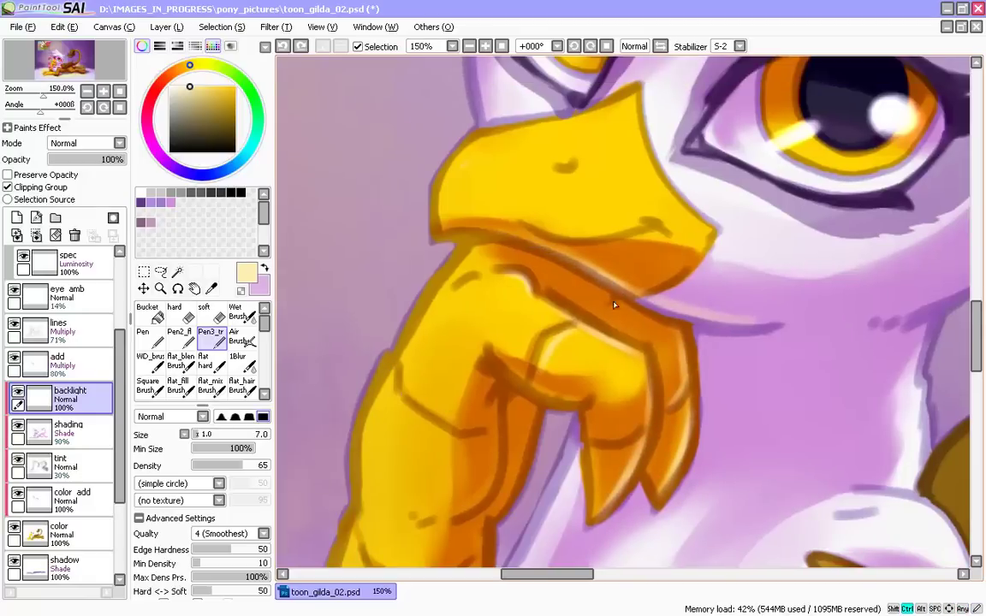
key(ctrl+z)
mouse_move(632, 293)
mouse_down()
mouse_move(505, 225)
mouse_move(537, 243)
mouse_up()
key(ctrl+z)
- Add backlight to the inner fold of the raised foreleg below the curled fingers
mouse_move(310, 529)
mouse_down()
mouse_move(385, 451)
mouse_move(399, 399)
mouse_up()
drag(583, 283, 568, 366)
scroll(622, 280, down, 2)
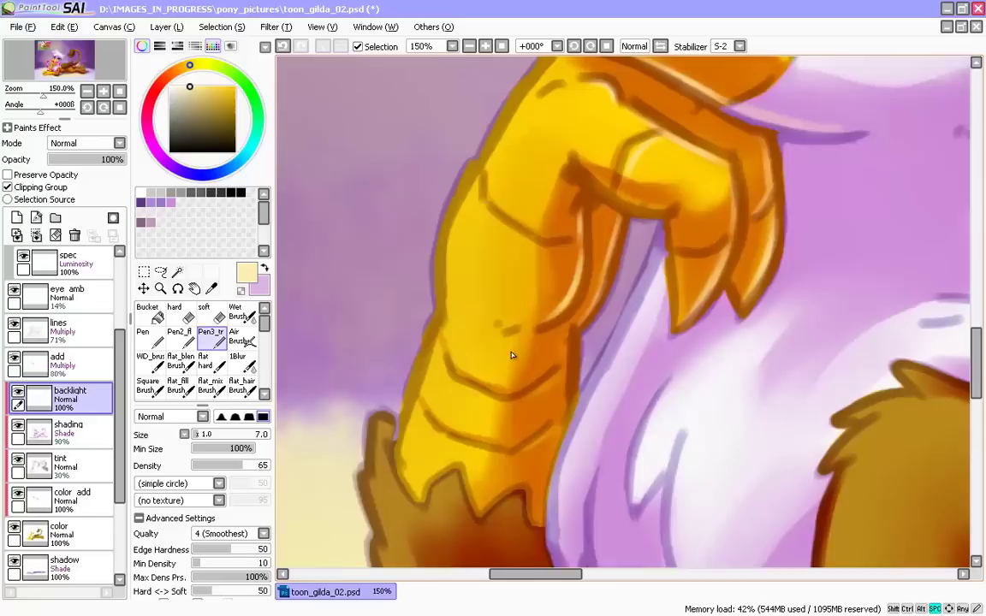
scroll(440, 342, up, 5)
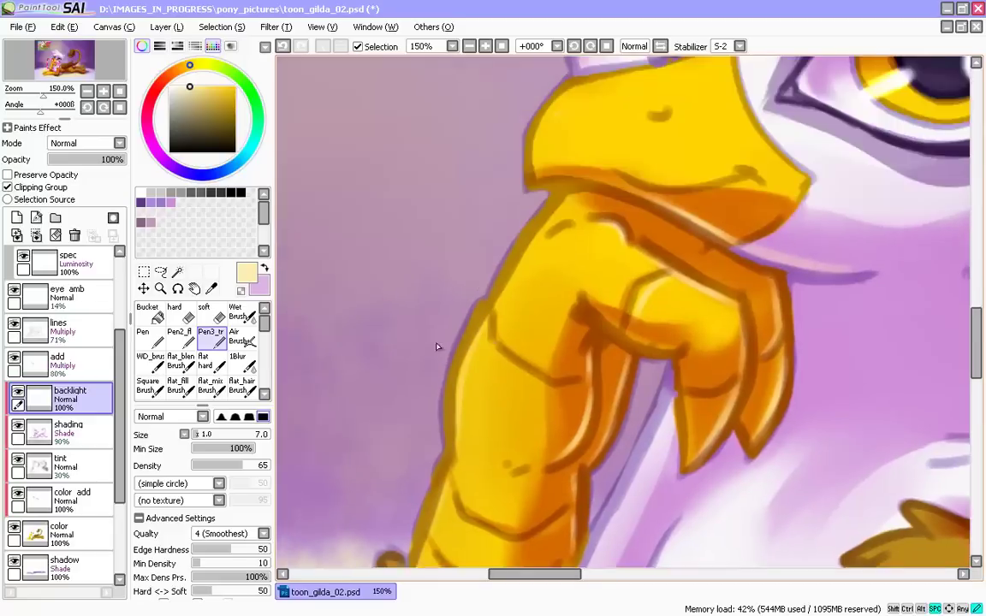
- Highlight the front edge of the beak and the white of the smaller eye, reducing the brush to size 5
drag(537, 229, 422, 357)
drag(457, 256, 437, 394)
key([)
key([)
drag(487, 223, 490, 278)
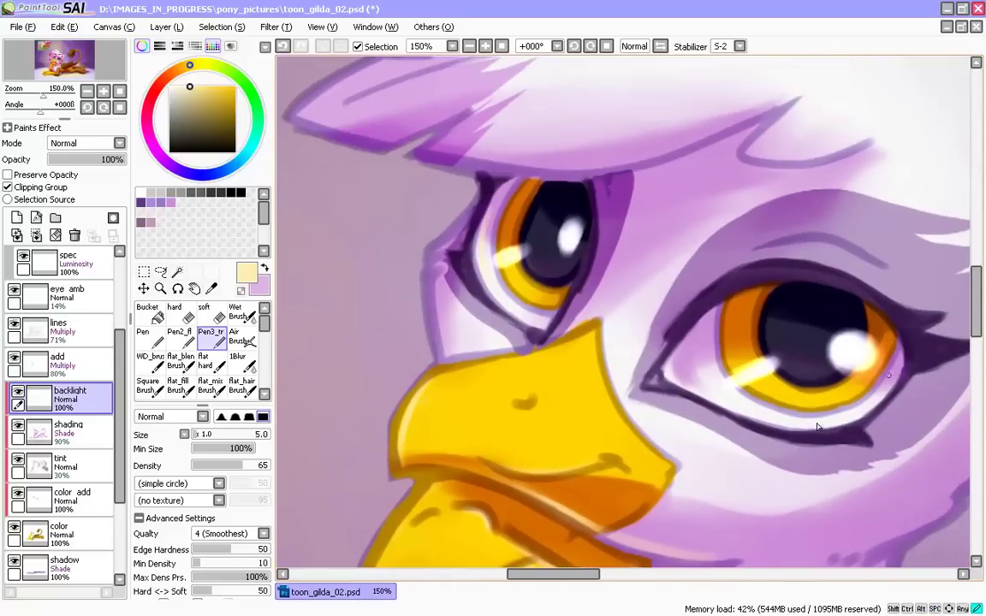
drag(490, 440, 550, 581)
- Paint a warm highlight along the underside of the lower crest feathers above the eyes at brush size 7
key(])
key(])
drag(769, 288, 593, 305)
key(bracketleft)
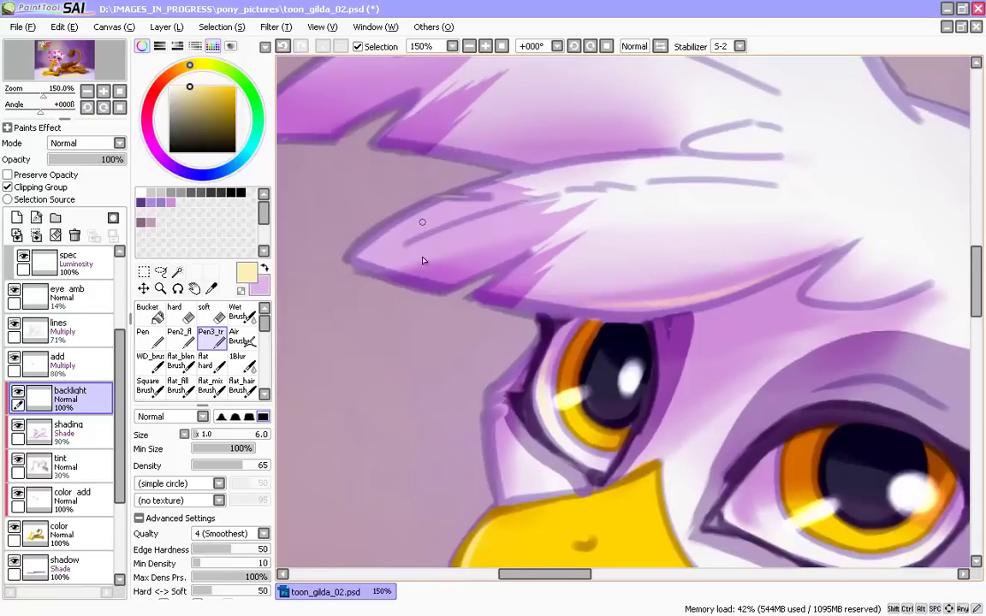
drag(441, 284, 394, 372)
- Paint a highlight along the underside of the foremost upper crest feather's tip at brush size 10
key(Page_Down)
key(Page_Down)
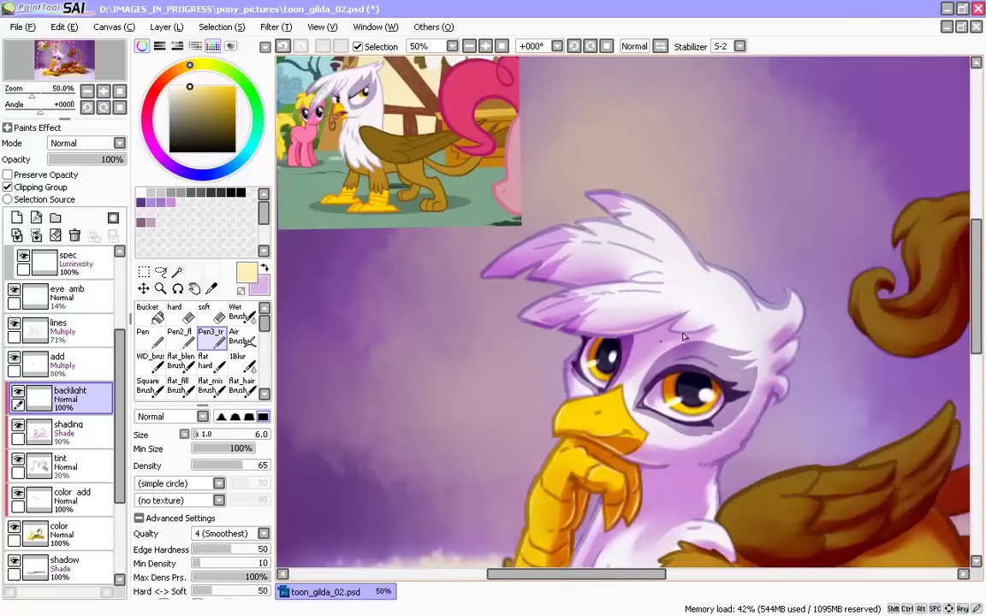
key(bracketright)
key(bracketright)
key(bracketright)
drag(572, 477, 550, 409)
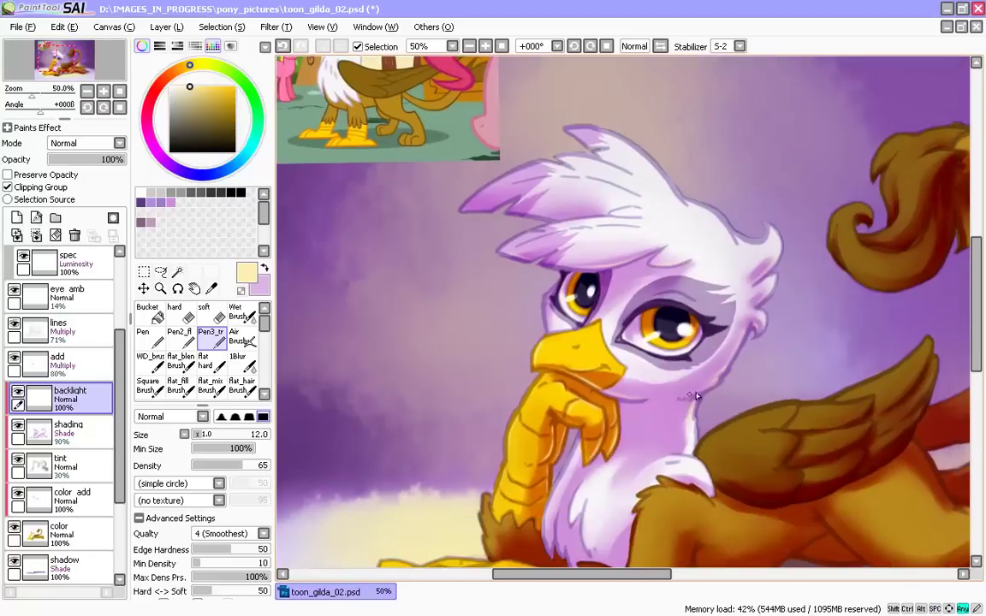
key(bracketleft)
mouse_move(394, 439)
mouse_down()
mouse_move(372, 330)
mouse_move(388, 400)
mouse_up()
key(bracketright)
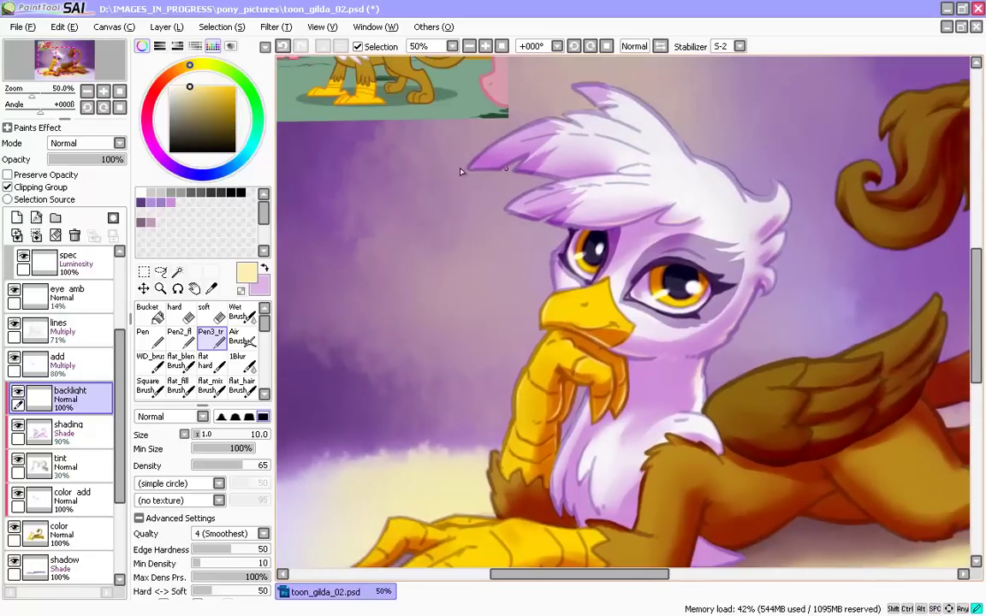
drag(468, 169, 506, 171)
scroll(587, 477, down, 2)
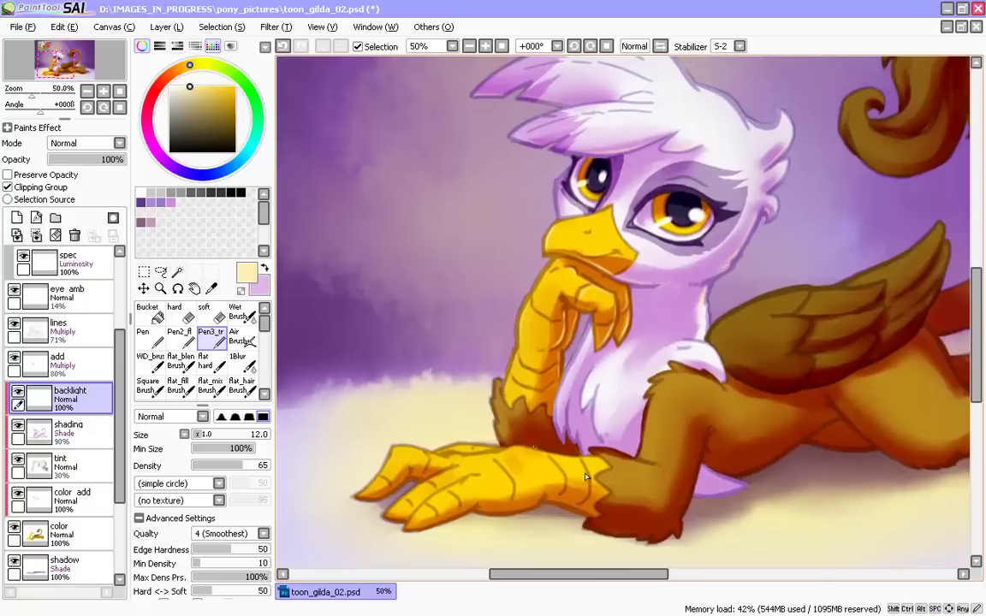
key(ctrl+z)
mouse_move(504, 413)
mouse_down()
mouse_move(539, 442)
mouse_move(528, 444)
mouse_up()
key(ctrl+z)
- Paint backlight on the fur beneath the resting foreleg's elbow and soften it with the blur brush
key(bracketright)
key(bracketright)
scroll(690, 454, down, 2)
mouse_move(635, 462)
mouse_down()
mouse_move(598, 452)
mouse_move(642, 456)
mouse_move(594, 429)
mouse_move(662, 458)
mouse_up()
key(bracketright)
key(bracketright)
key(bracketright)
key(bracketright)
key(bracketright)
key(b)
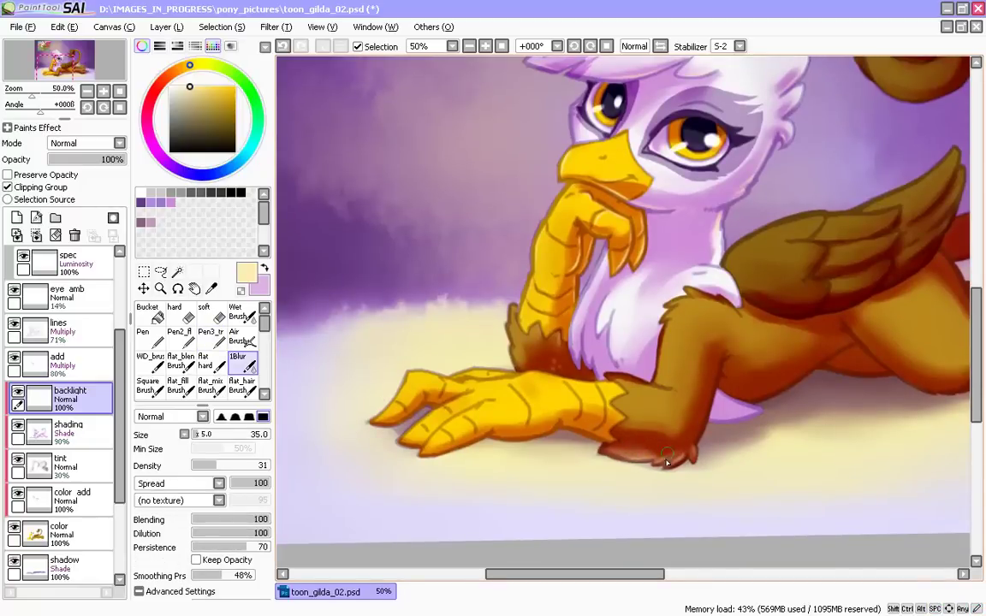
- Add backlight along the rear edge of the resting foreleg above the elbow at brush size 25 and blend it
key(n)
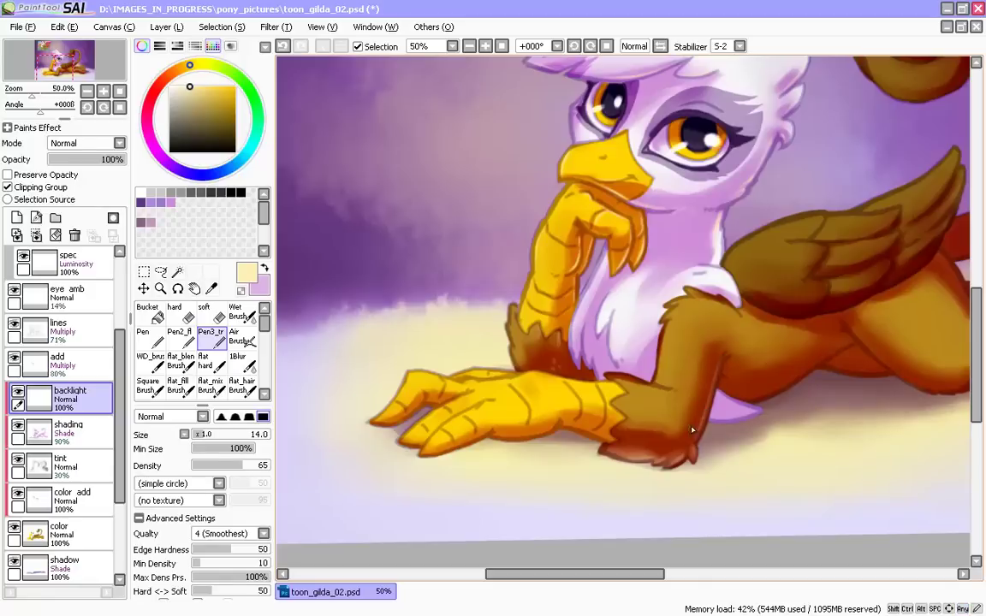
key(b)
key(n)
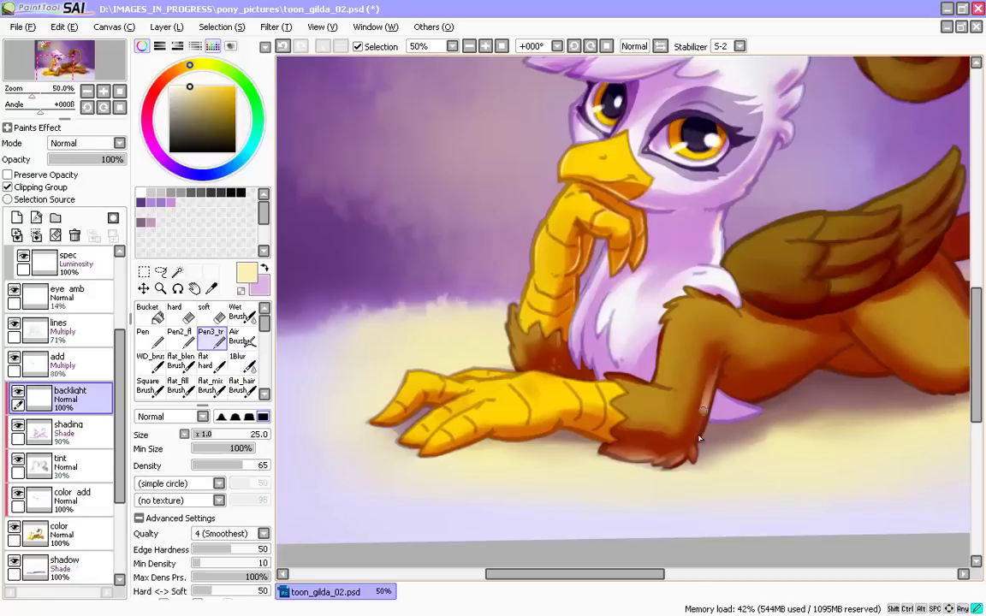
key(b)
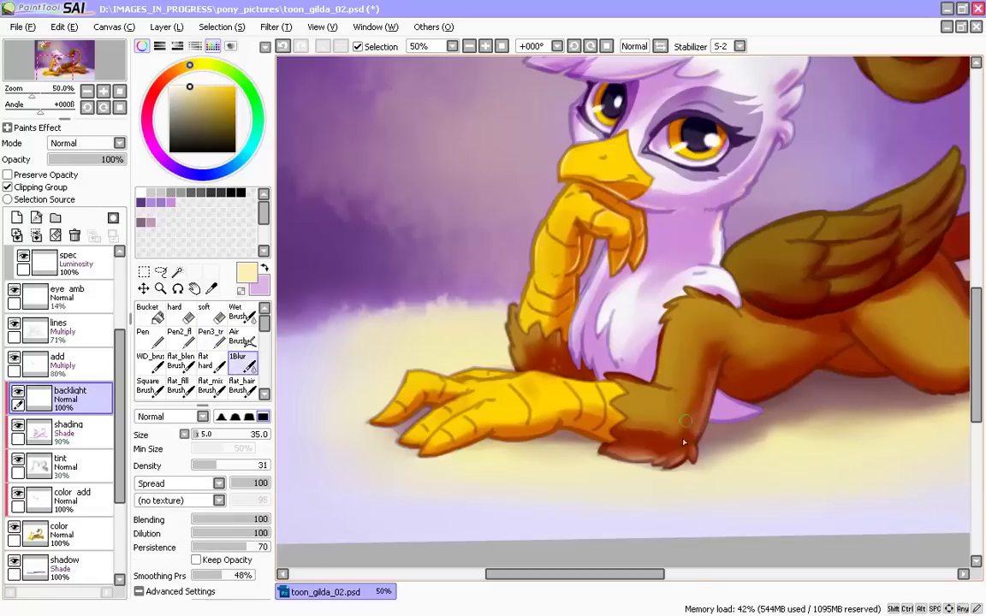
key(n)
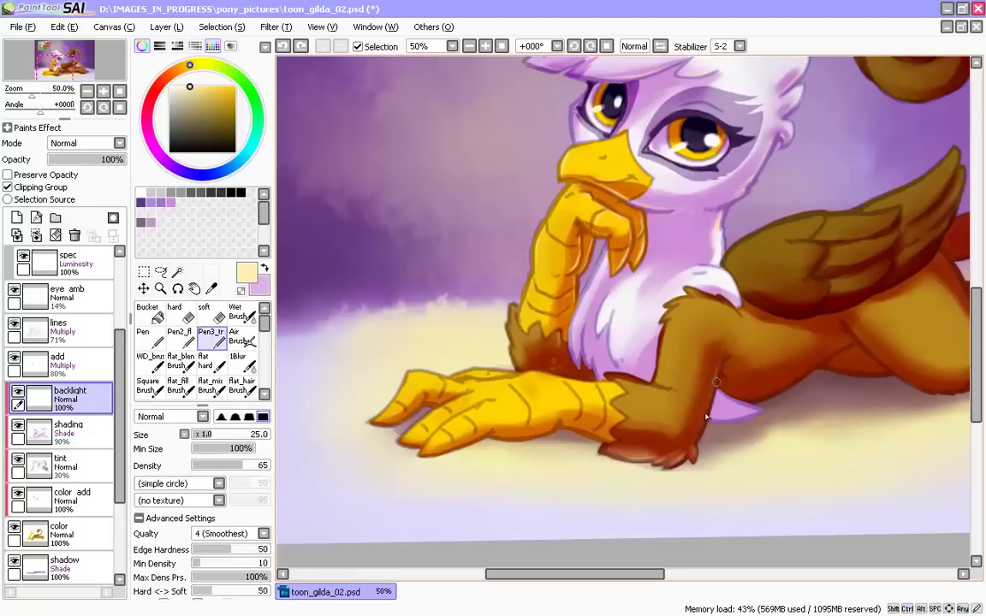
key(b)
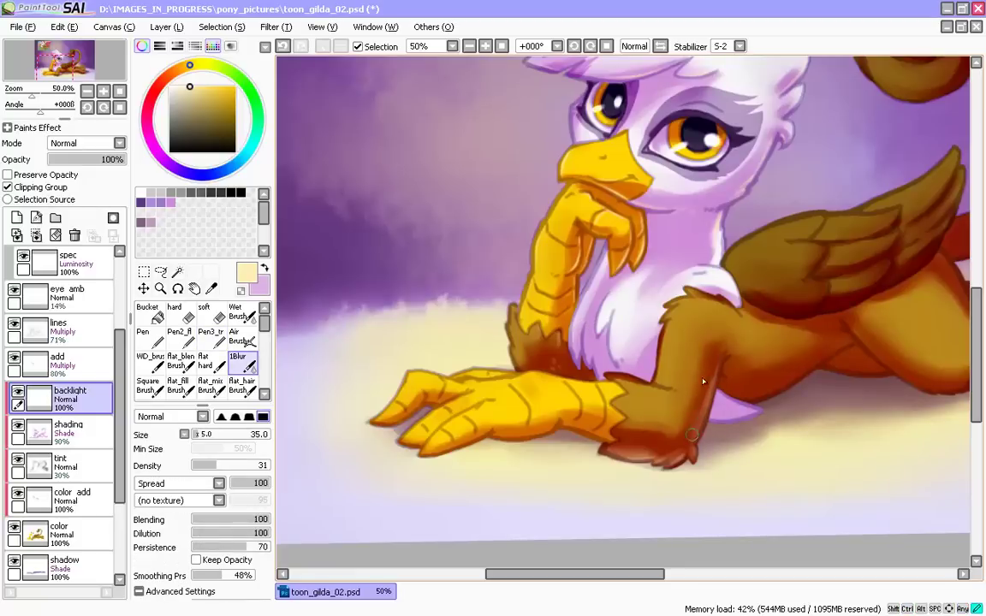
- Backlight the underside of the outstretched wrist at brush size 20 and its claws at size 12, undoing the last stroke
drag(649, 437, 673, 417)
key(e)
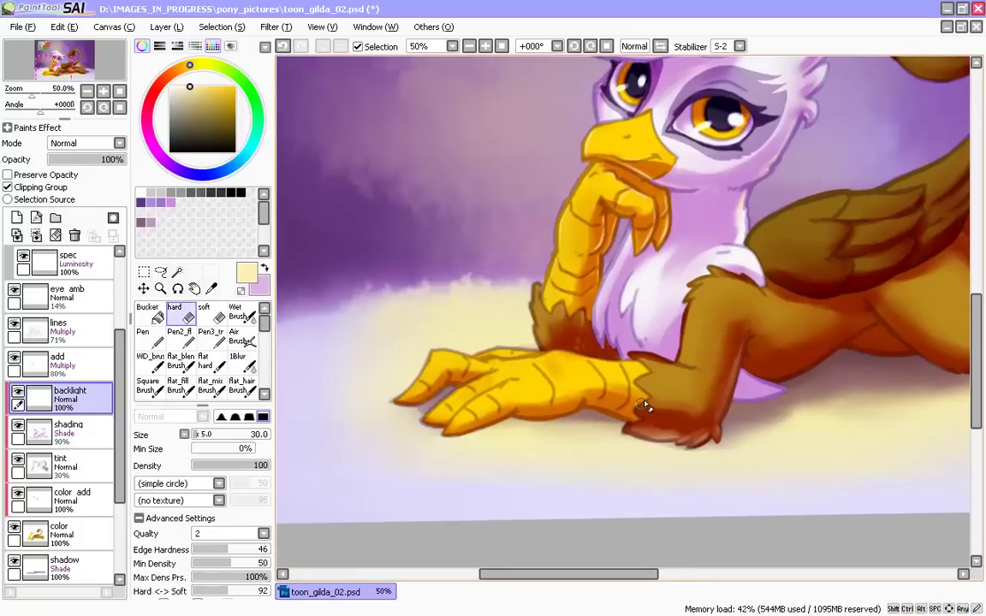
key(b)
drag(593, 415, 550, 363)
key(n)
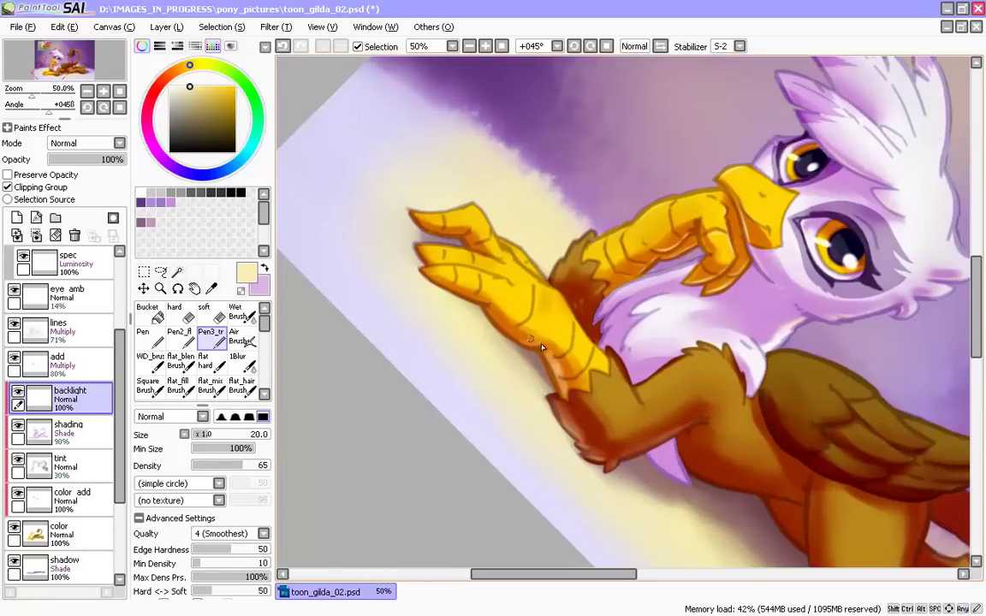
key(bracketleft)
key(bracketleft)
key(bracketleft)
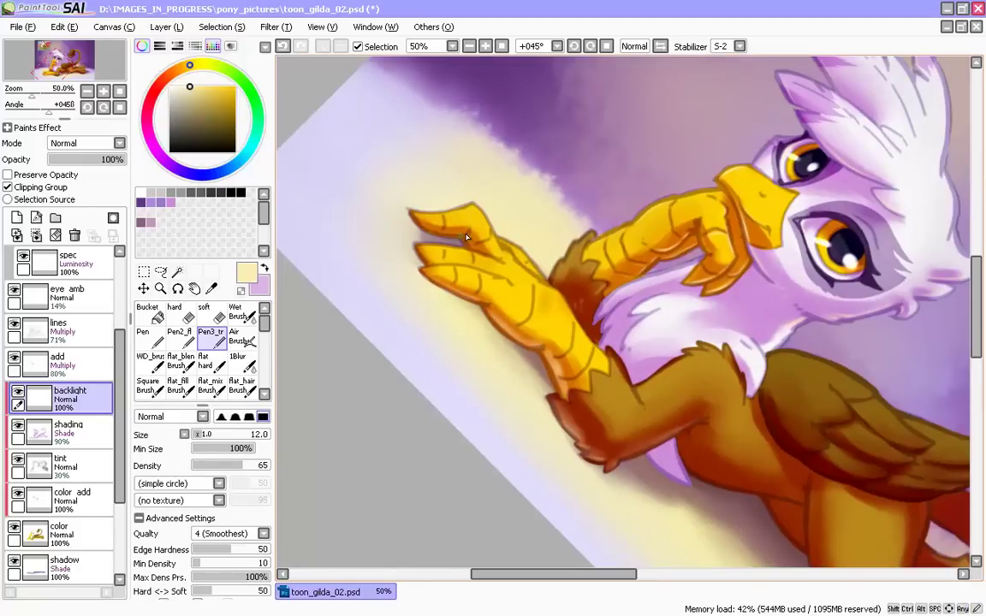
key(ctrl+z)
- Try a highlight on the lower edge of the wing at brush size 9
drag(436, 434, 529, 514)
drag(543, 473, 423, 436)
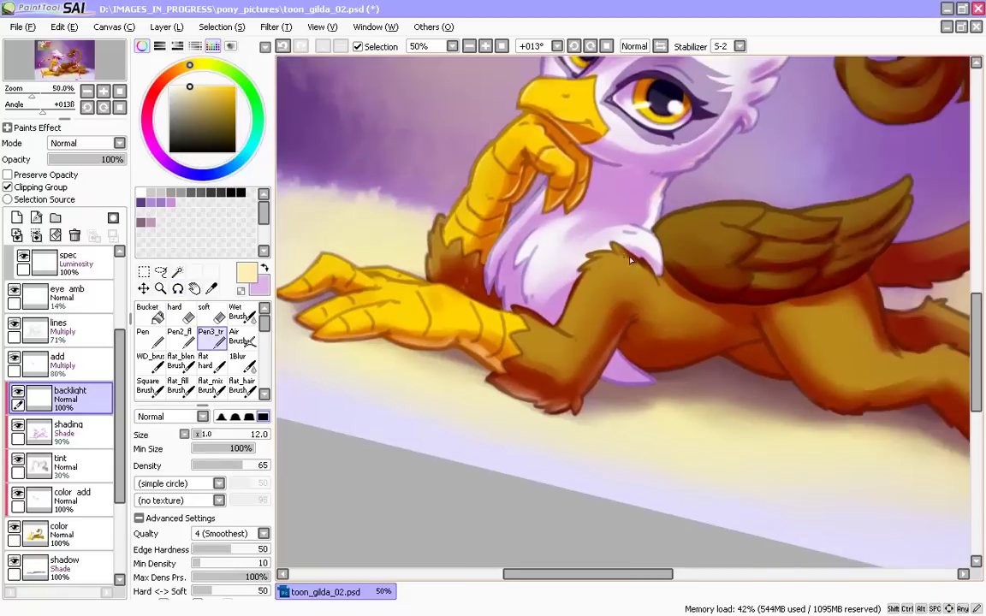
drag(574, 449, 428, 468)
key(bracketright)
key(ctrl+z)
mouse_move(566, 319)
mouse_down()
mouse_move(525, 286)
mouse_move(587, 319)
mouse_up()
key(bracketleft)
key(bracketright)
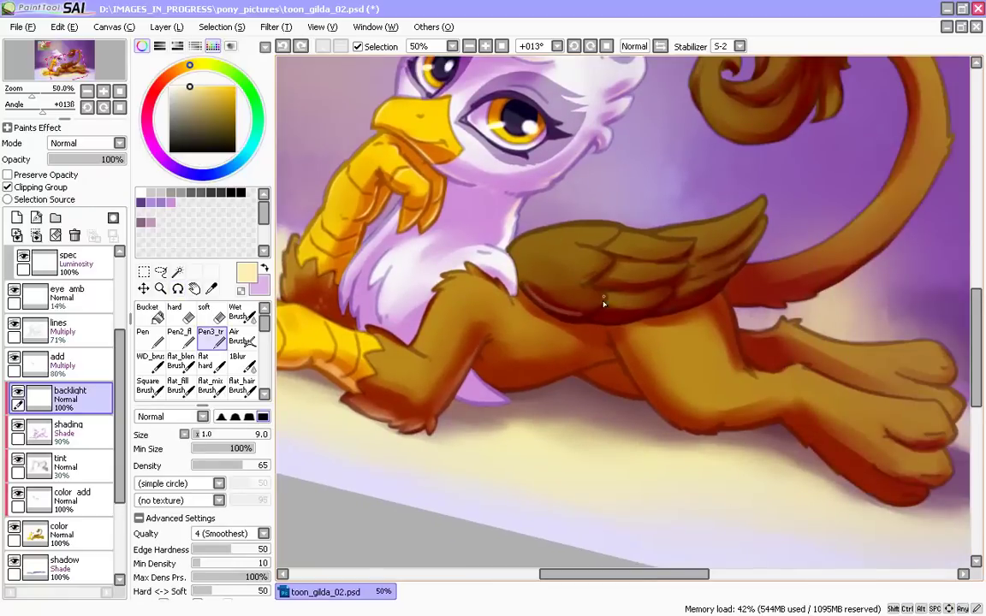
- Lower the brush density to 34 and add subtle backlight to the wing's lower feathers at size 10
click(219, 466)
key(ctrl+z)
key(bracketright)
drag(534, 291, 589, 319)
key(bracketleft)
key(bracketleft)
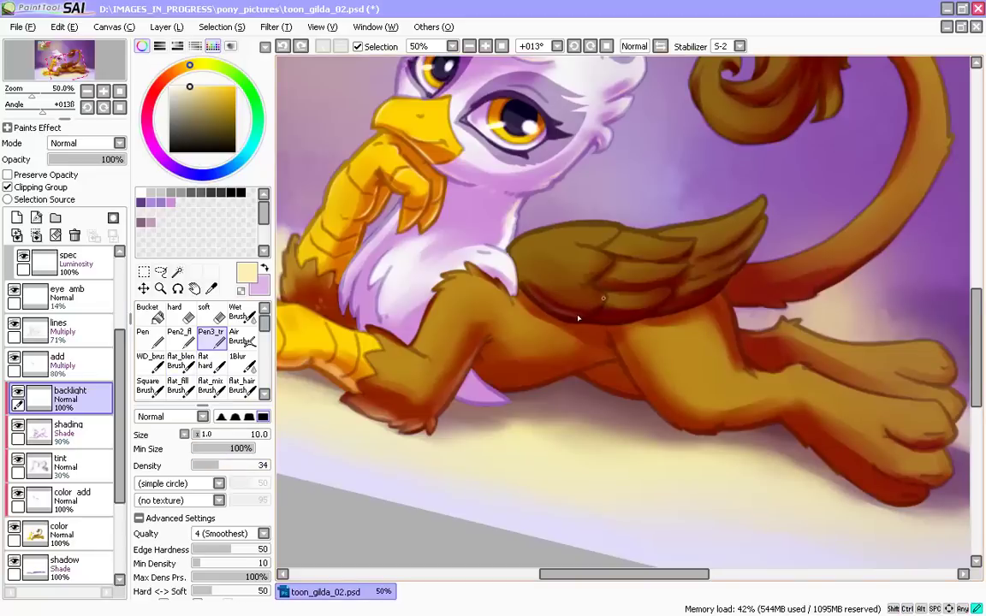
drag(608, 236, 572, 250)
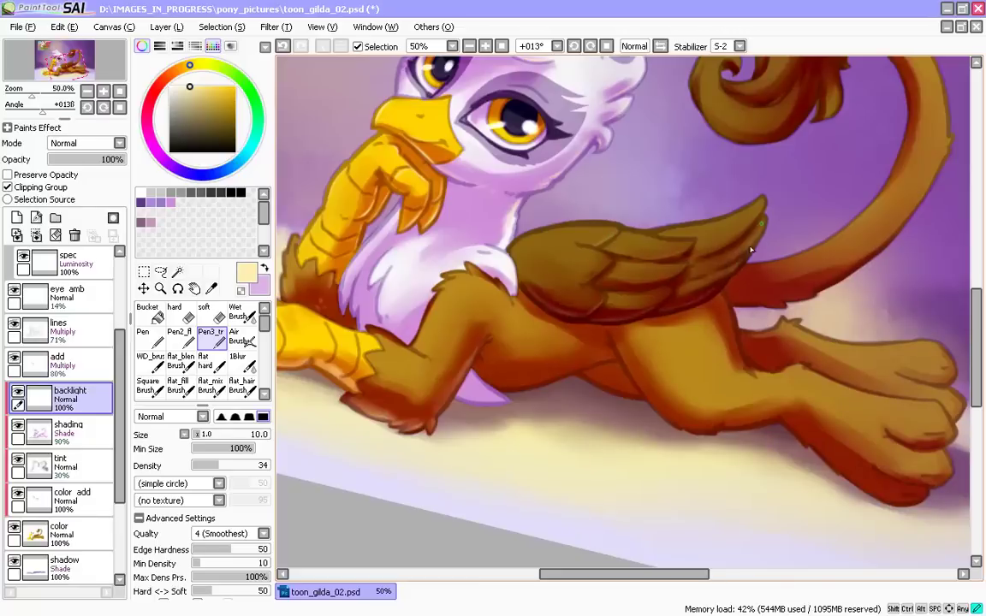
- Paint backlight along the belly's lower edge at brush size 14 and soften it with the blur brush
mouse_move(617, 242)
mouse_down()
mouse_move(585, 334)
mouse_move(616, 300)
mouse_up()
drag(583, 337, 622, 297)
key(c)
drag(585, 332, 568, 361)
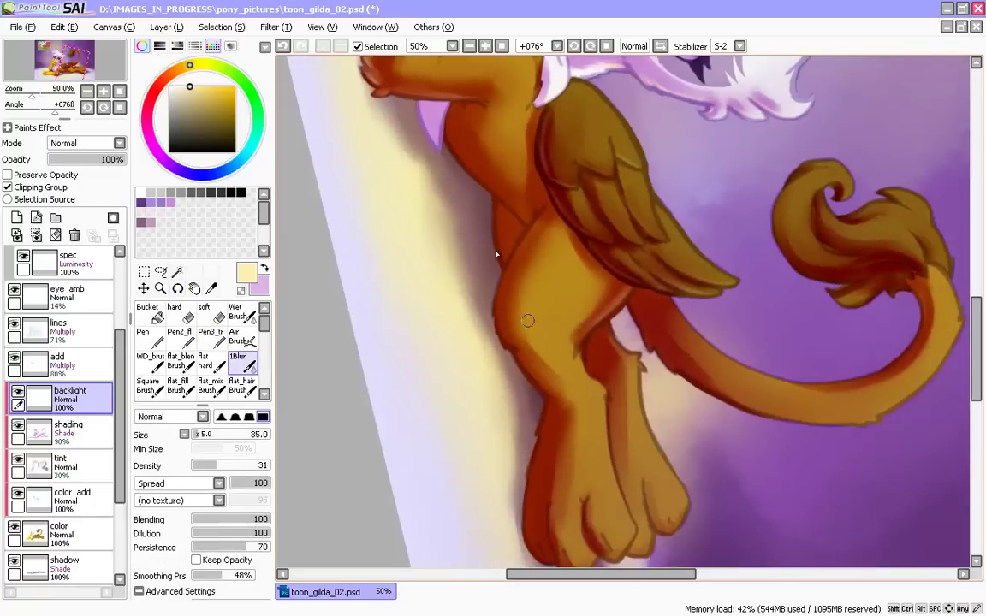
key(n)
mouse_move(534, 228)
mouse_down()
mouse_move(491, 194)
mouse_move(451, 136)
mouse_up()
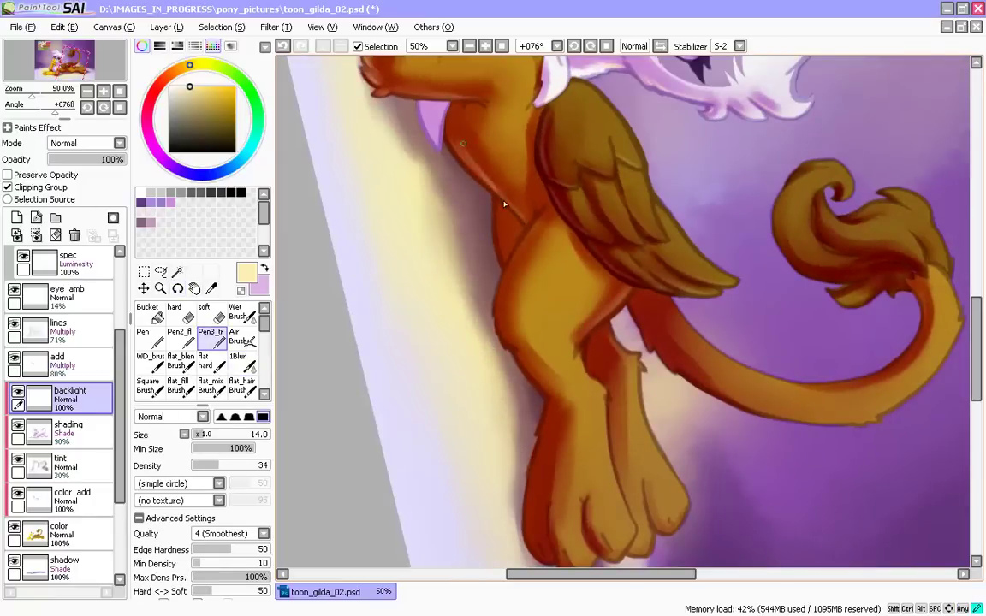
key(b)
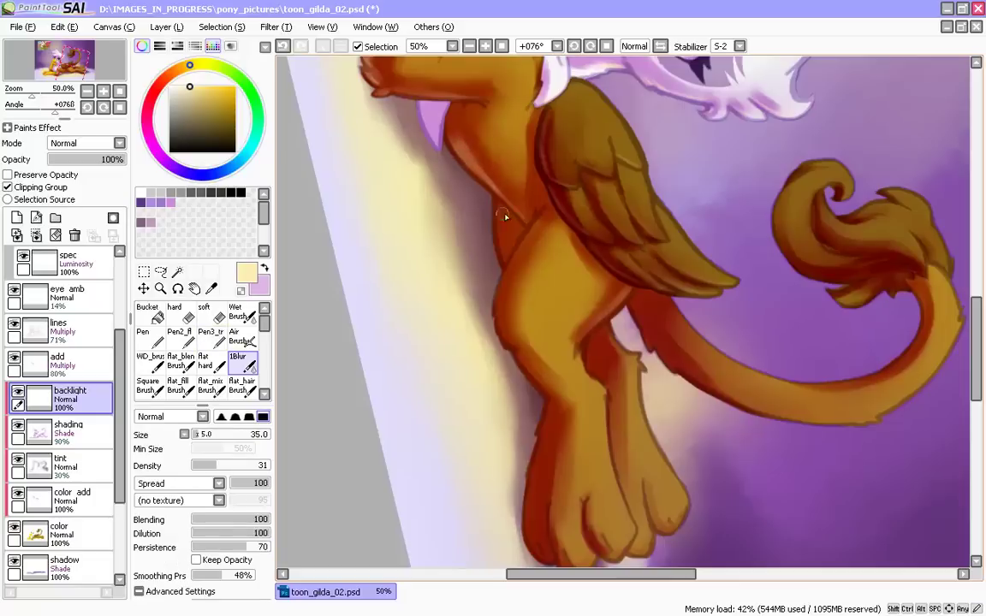
- Backlight the underside of the near thigh and hind leg, reducing the brush from size 20 to 12, and blend it
key(n)
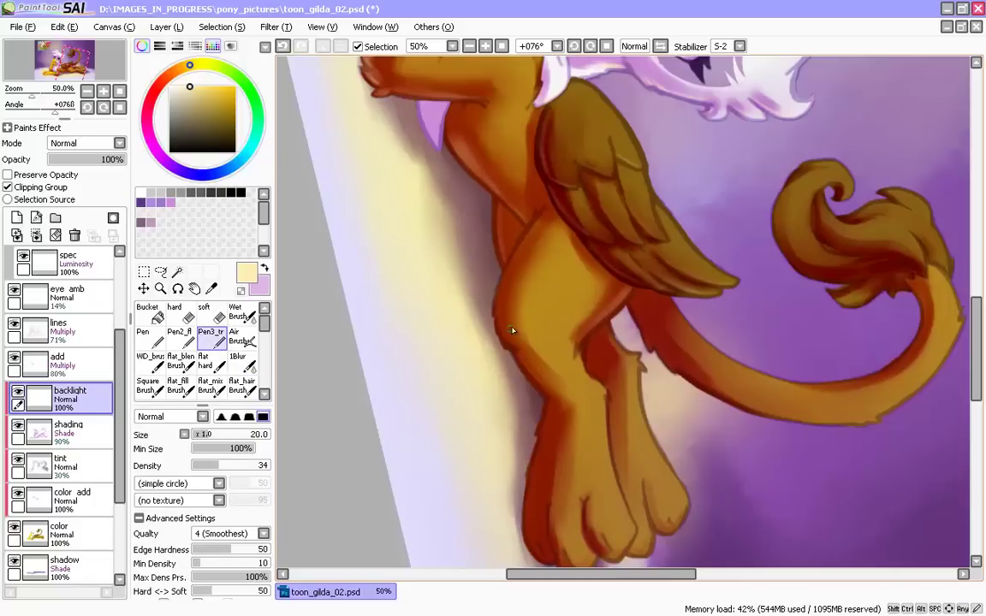
key(bracketleft)
key(bracketleft)
key(bracketleft)
key(bracketleft)
drag(424, 390, 390, 343)
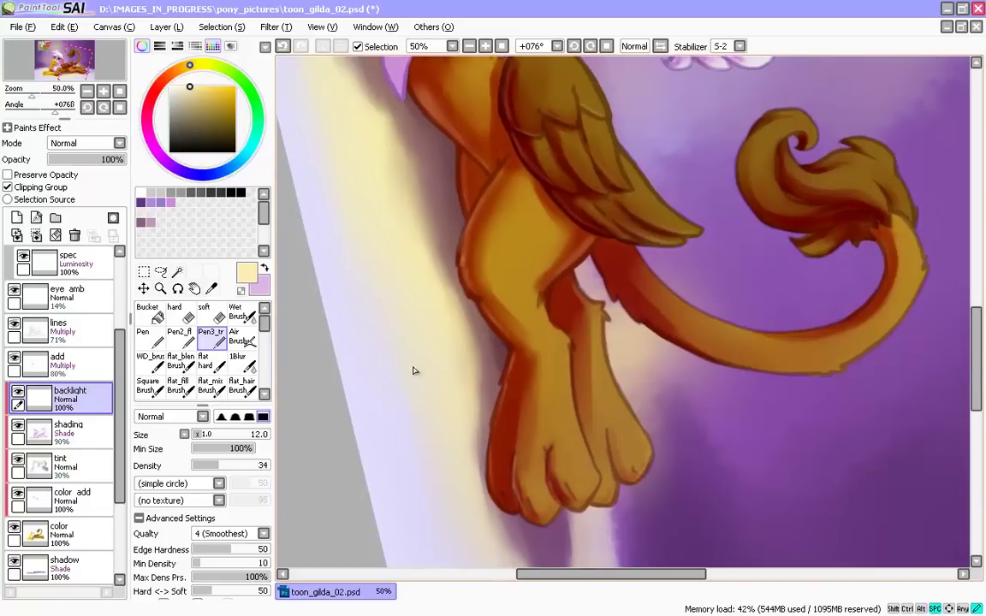
drag(413, 370, 399, 303)
key(b)
key(n)
- Paint backlight on the underside of the tail's base at brush size 30 and blend it with the blur brush
mouse_move(400, 244)
mouse_down()
mouse_move(352, 293)
mouse_move(477, 381)
mouse_up()
key(bracketright)
key(bracketright)
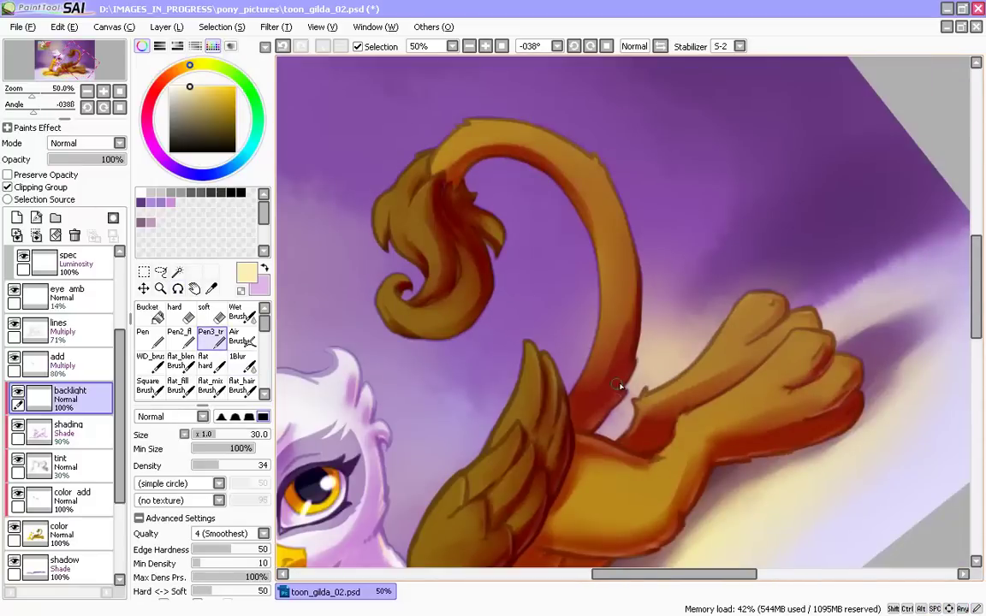
drag(552, 355, 505, 351)
key(b)
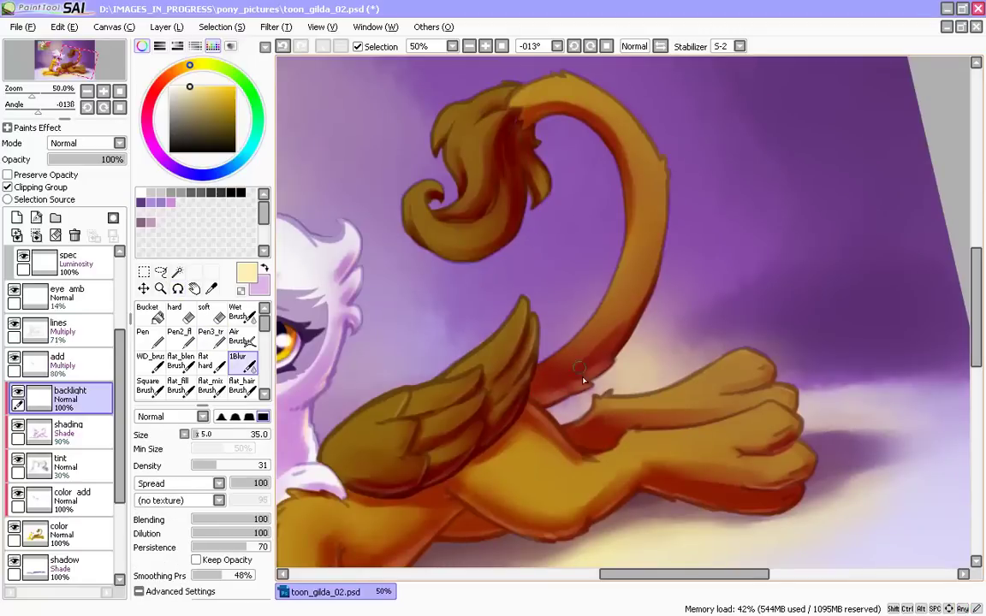
- Highlight the tail tuft's dark inner strand at size 9 and its curl's lower edge at size 12, blending the strokes
key(n)
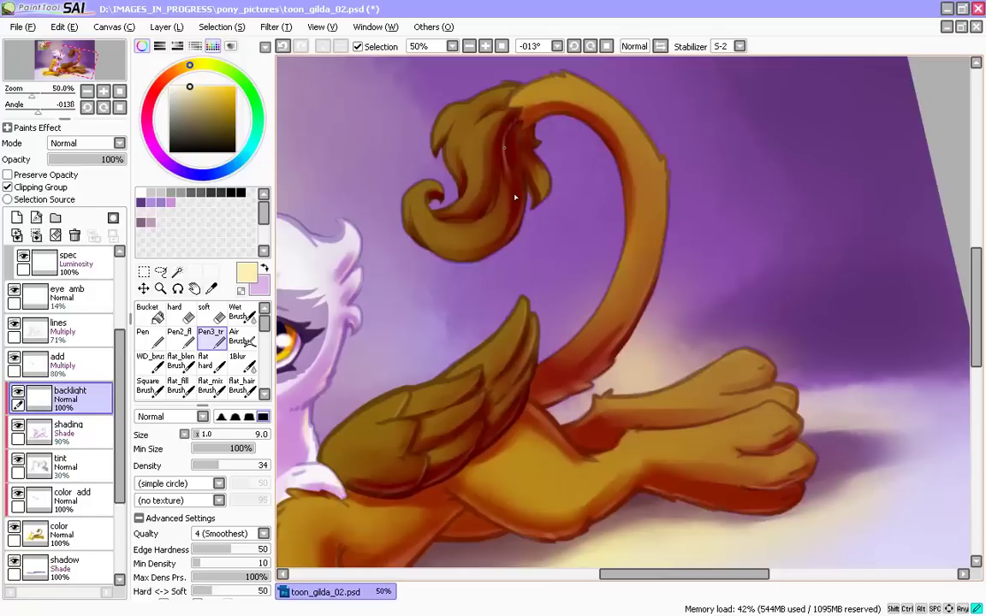
drag(516, 198, 506, 154)
key(bracketright)
key(bracketright)
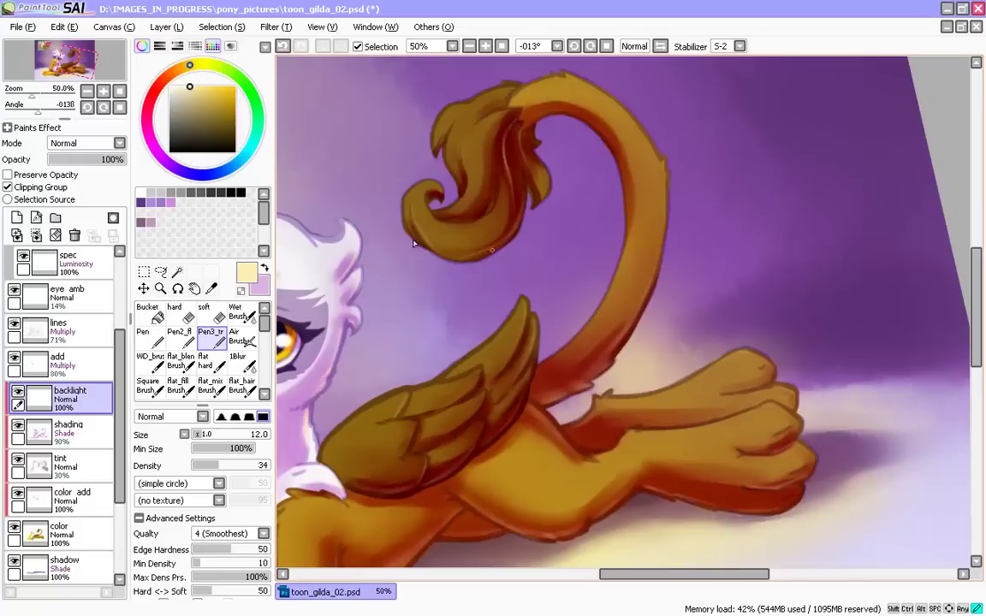
drag(436, 249, 520, 218)
key(c)
drag(464, 126, 457, 156)
- Backlight the inner curve of the tail near the tuft, enlarging the brush to size 30, and blend it
key(n)
key(bracketright)
drag(553, 119, 602, 150)
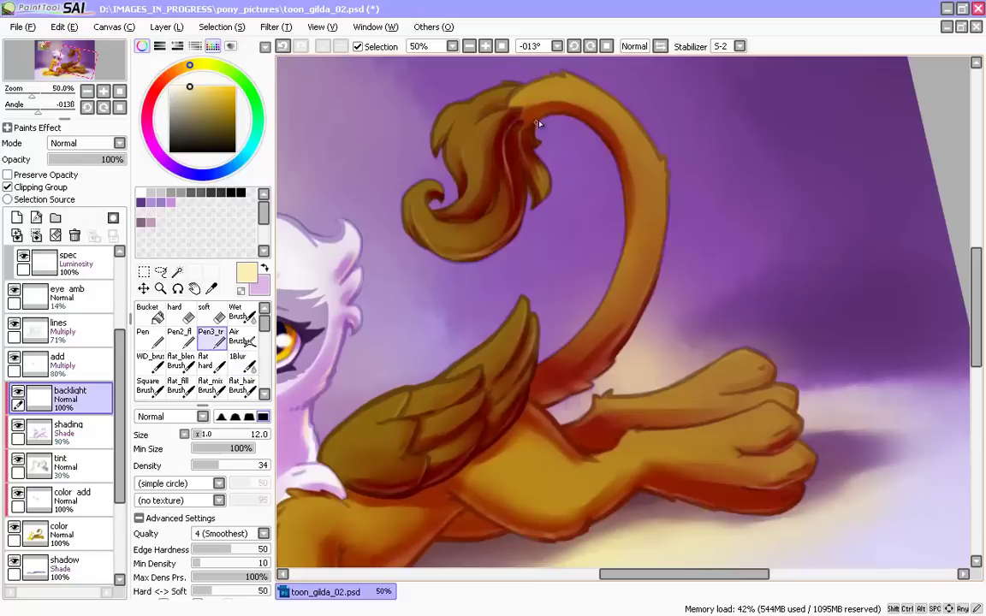
key(bracketright)
key(bracketright)
key(bracketright)
key(bracketright)
key(bracketright)
drag(537, 117, 597, 129)
key(c)
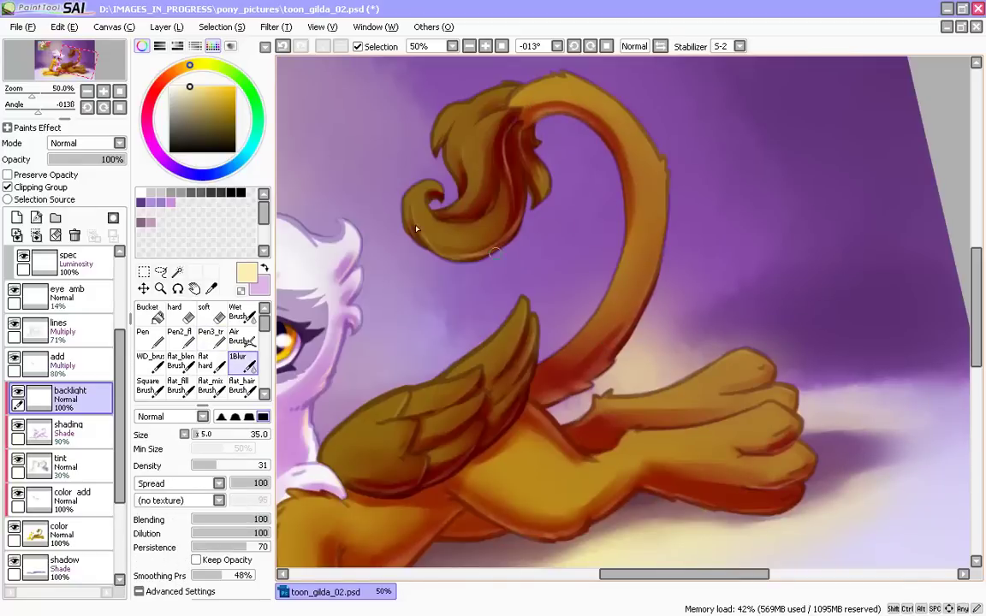
- Add backlight along the back edge of the neck at brush size 30
mouse_move(378, 387)
mouse_down()
mouse_move(409, 431)
mouse_move(534, 384)
mouse_up()
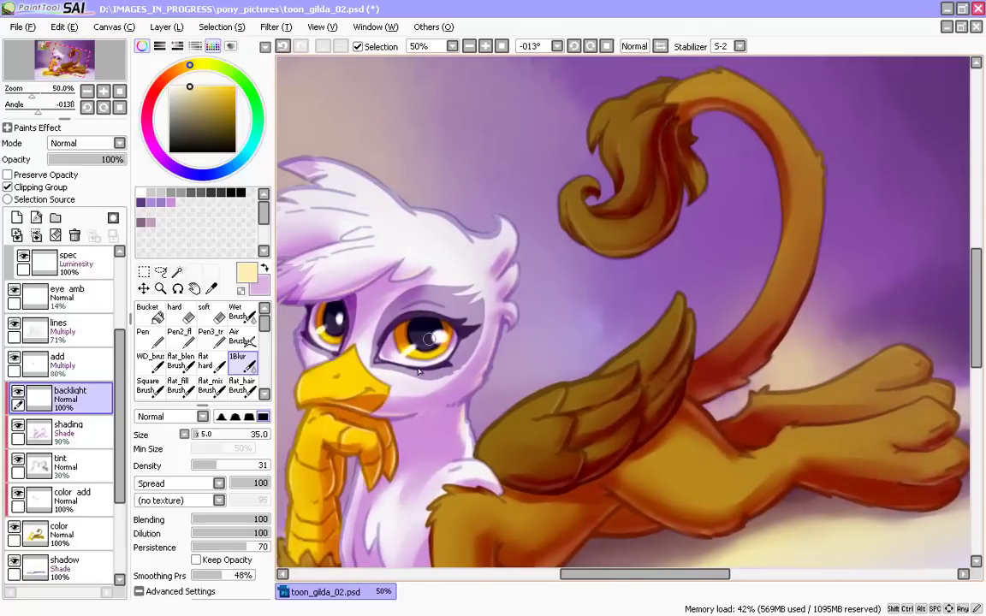
mouse_move(285, 490)
mouse_down()
mouse_move(346, 434)
mouse_move(411, 437)
mouse_up()
key(n)
drag(342, 442, 342, 313)
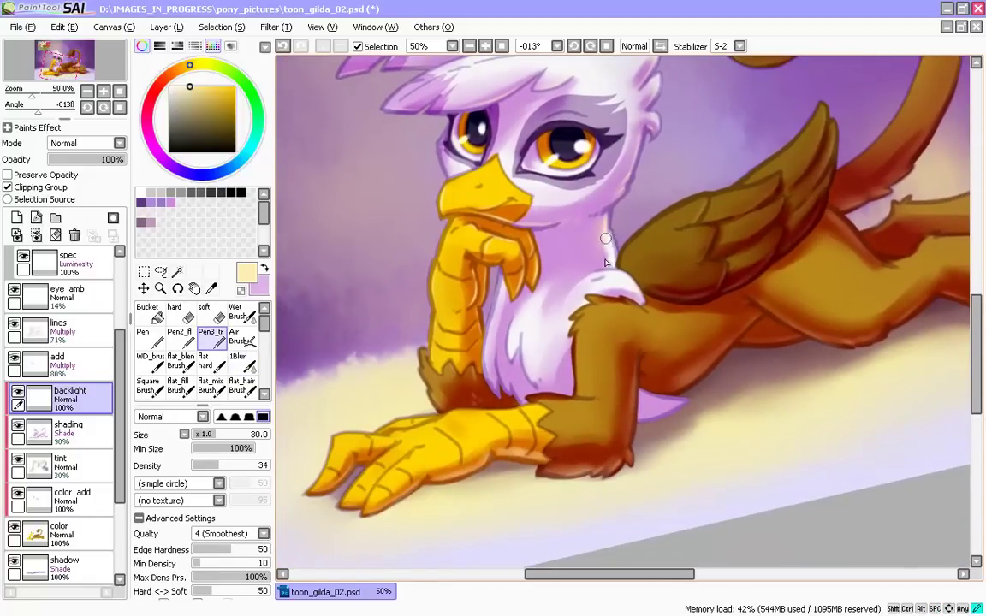
- Paint cream rim light along the neck and foreleg edges on the backlight layer, reducing the brush size to 20
drag(501, 452, 480, 431)
key(bracketleft)
key(bracketleft)
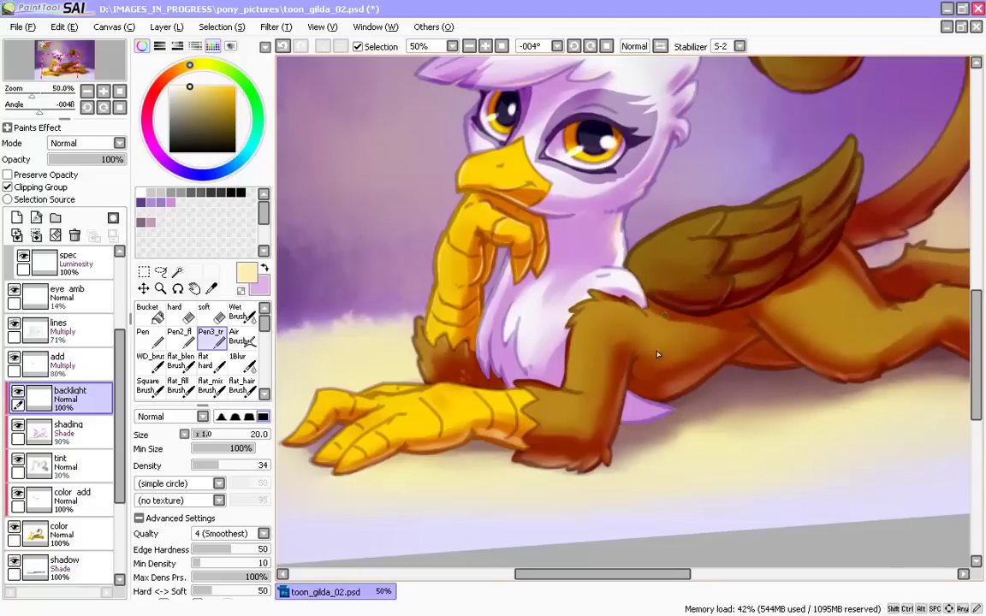
drag(606, 477, 584, 451)
scroll(469, 520, right, 1)
mouse_move(361, 456)
mouse_down()
mouse_move(424, 467)
mouse_move(478, 400)
mouse_up()
- Paint thin cream highlights beside the scale lines on the back of the resting front claw with the pen at size 8
key(Page_Up)
key(Page_Up)
key([)
key([)
key([)
key([)
key([)
key([)
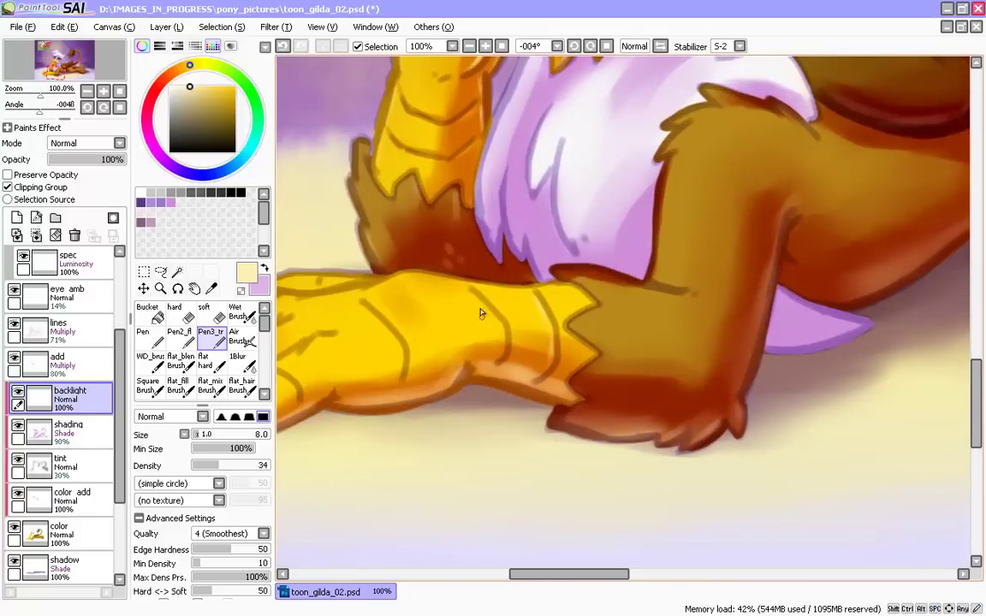
drag(476, 302, 507, 358)
drag(378, 322, 403, 381)
- Continue the thin cream highlights along the creases of the resting claw's toes
drag(443, 471, 579, 478)
drag(410, 378, 431, 414)
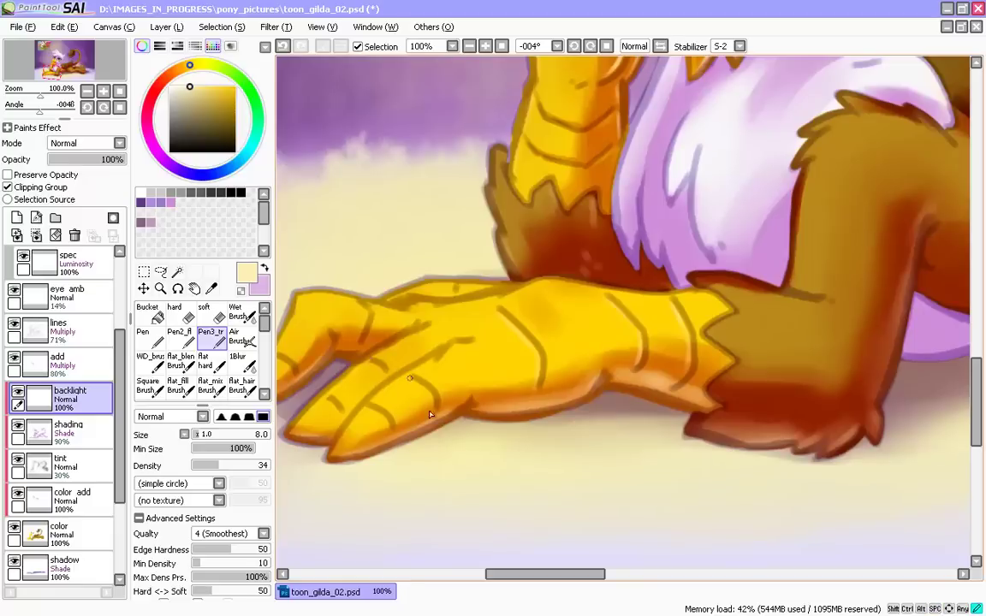
mouse_move(351, 354)
mouse_down()
mouse_move(348, 370)
mouse_move(296, 377)
mouse_up()
drag(341, 306, 378, 313)
- Add matching fine highlights to the raised claw's scales and the foreleg area, and save the document
mouse_move(710, 366)
mouse_down()
mouse_move(456, 347)
mouse_move(484, 393)
mouse_up()
drag(709, 251, 626, 318)
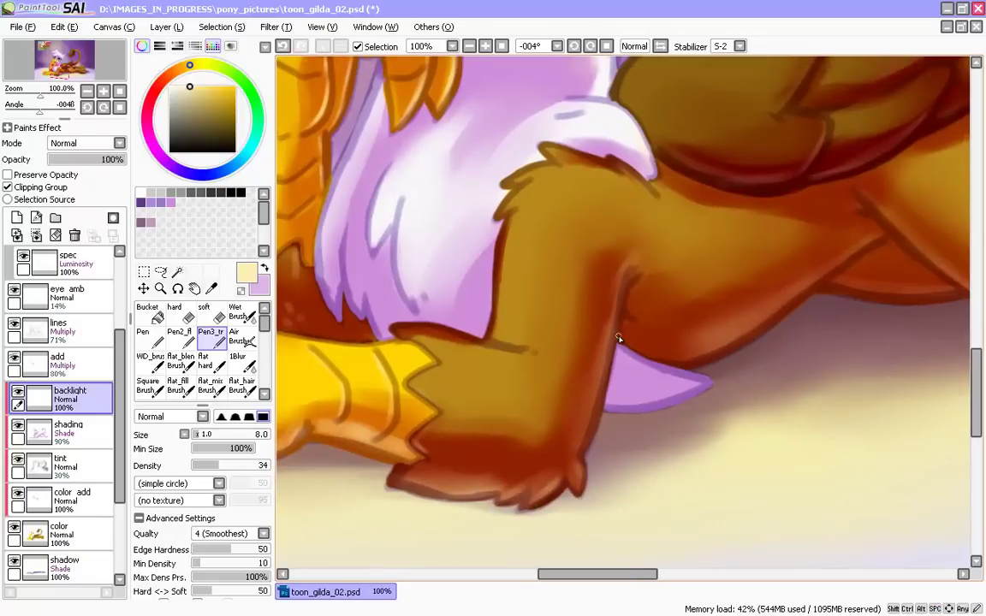
drag(476, 361, 318, 572)
drag(418, 435, 649, 510)
key(ctrl+minus)
key(ctrl+minus)
key(ctrl+s)
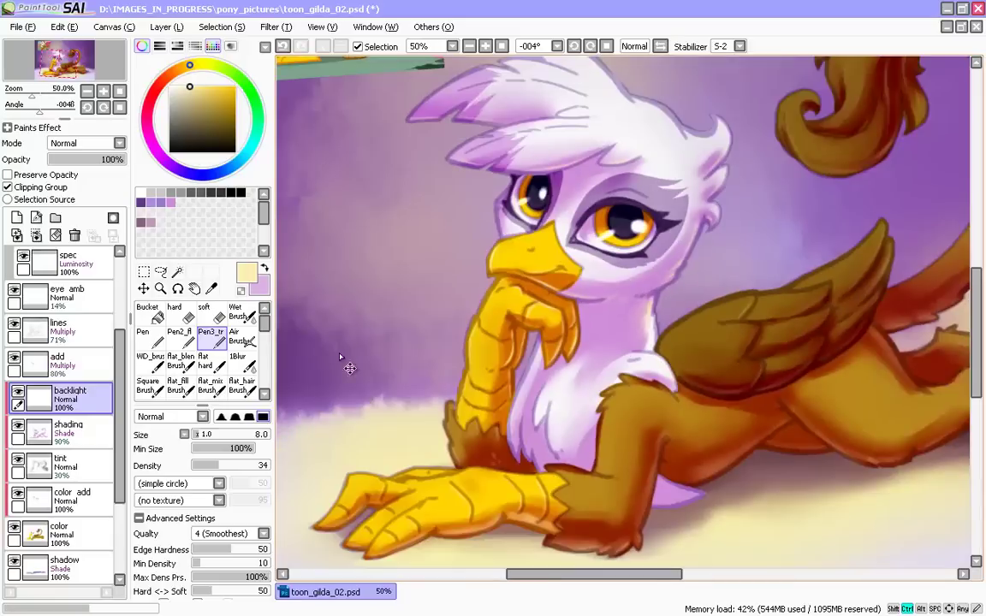
- Soften the backlight strokes on the body with the 1Blur brush at size 35 and density 31
drag(577, 391, 473, 509)
drag(642, 473, 503, 288)
drag(436, 458, 354, 496)
key(c)
mouse_move(788, 418)
mouse_down()
mouse_move(743, 419)
mouse_move(766, 427)
mouse_up()
drag(537, 526, 447, 517)
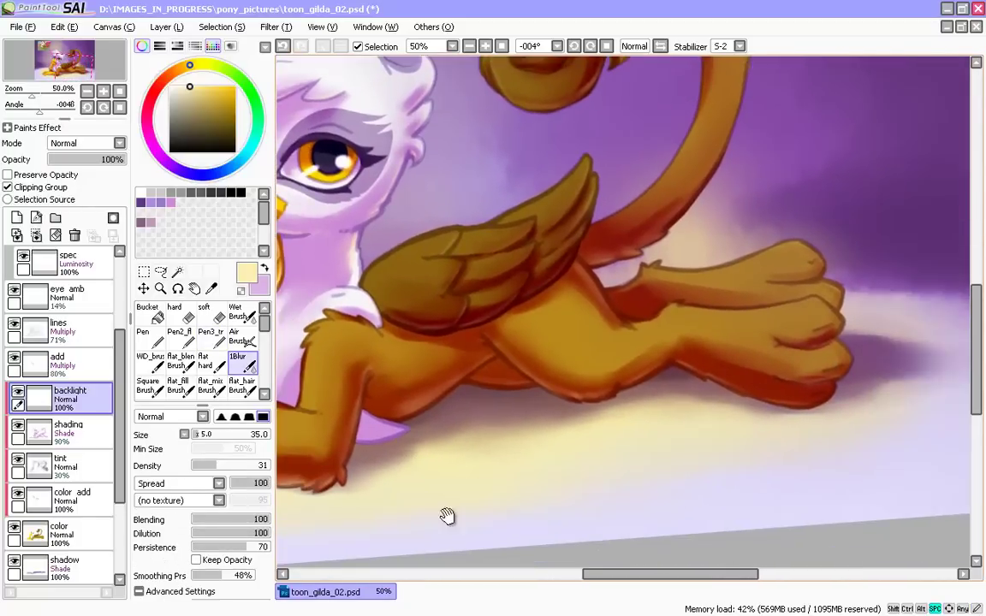
drag(382, 526, 685, 532)
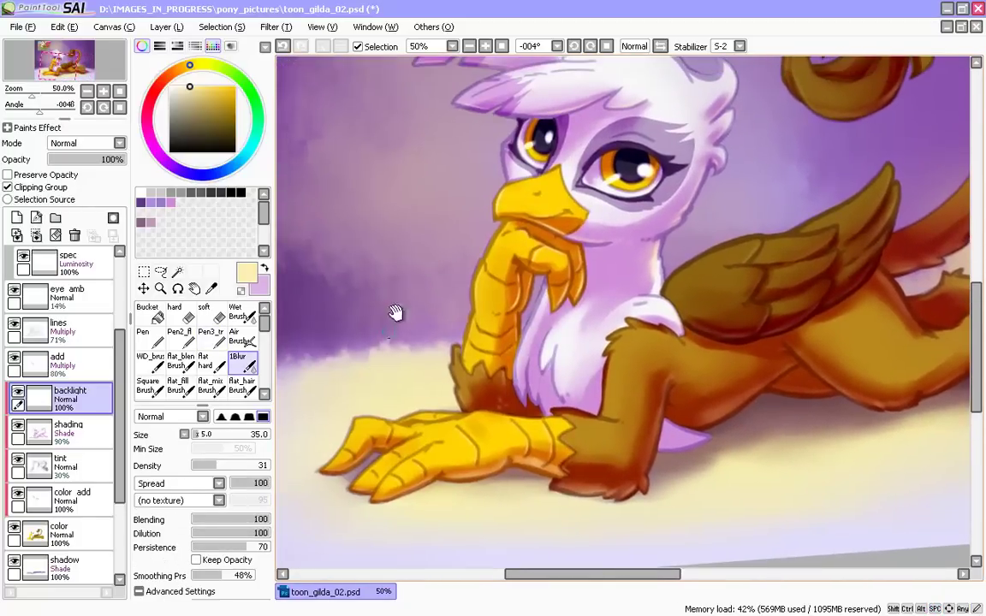
drag(396, 312, 403, 432)
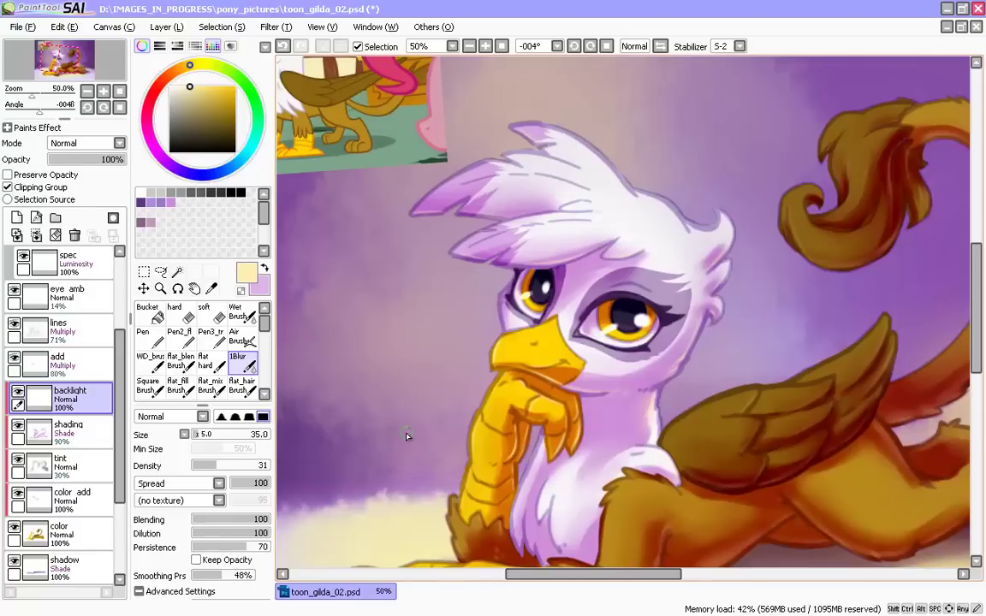
- Paint faint cream reflections on the larger eye on the spec layer, using Pen3 at size 6 and density 11
scroll(39, 343, up, 2)
click(50, 345)
scroll(561, 428, up, 2)
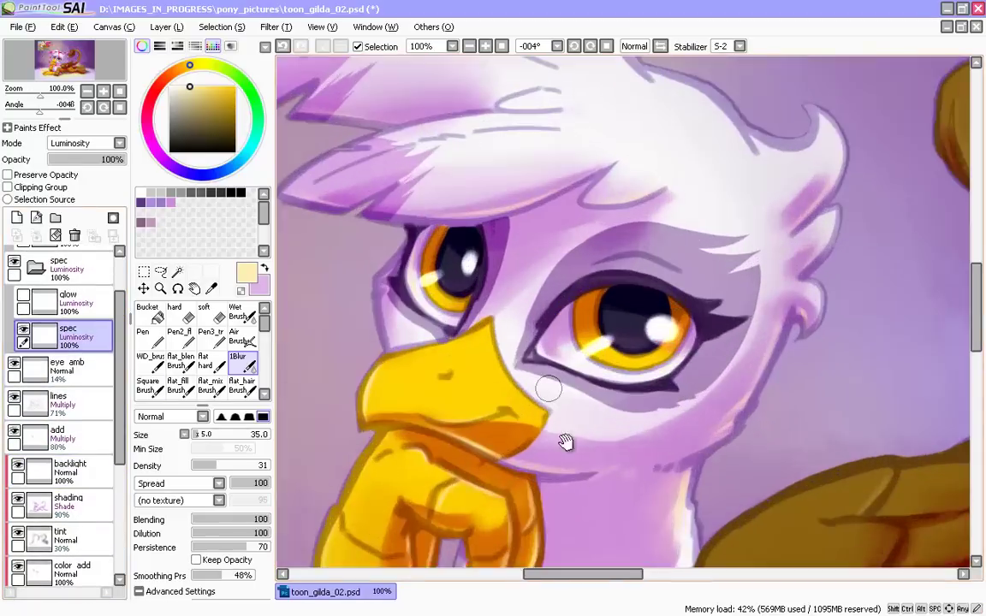
drag(566, 443, 520, 477)
scroll(382, 446, up, 1)
key(n)
click(197, 435)
click(201, 465)
drag(420, 409, 466, 239)
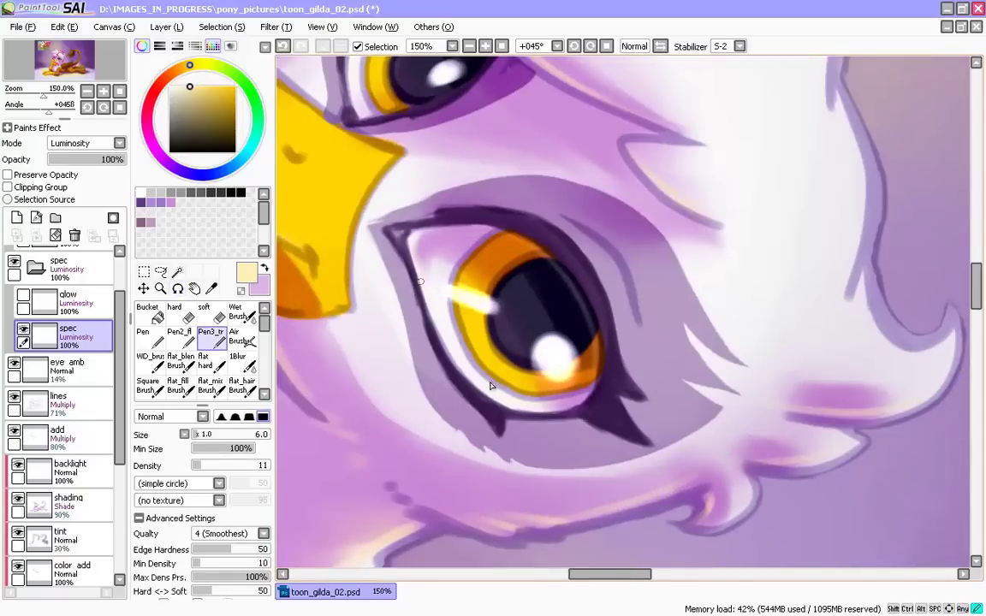
- Touch up the reflections on the other eye and save the document
drag(420, 282, 504, 483)
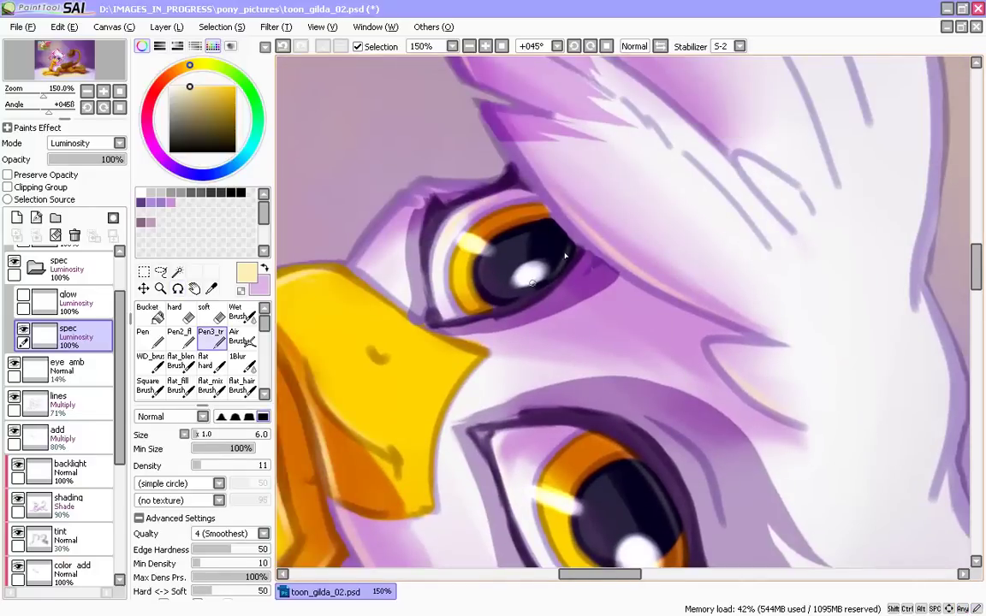
key(Page_Down)
key(Page_Down)
key(Page_Down)
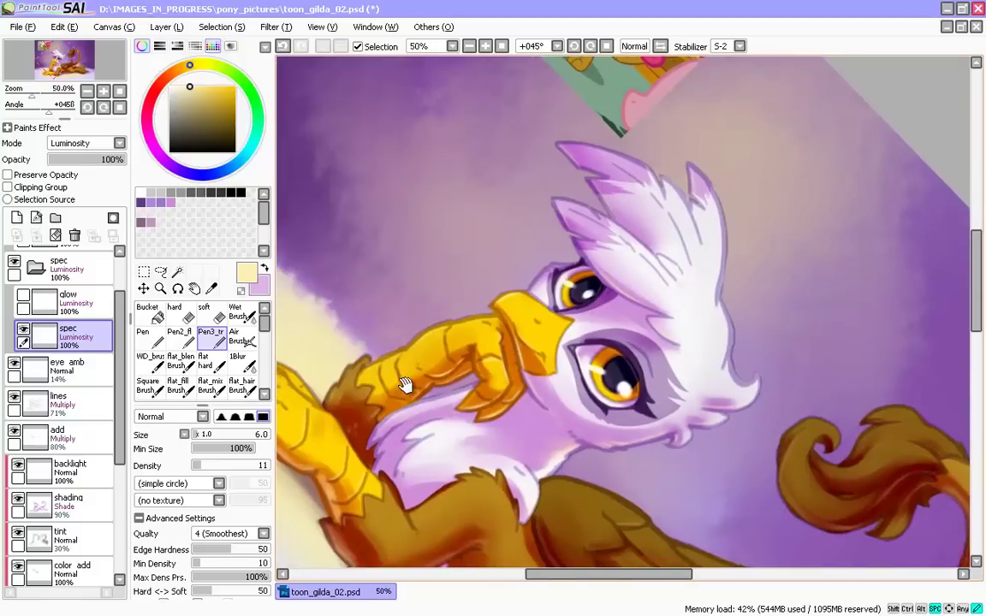
key(Page_Up)
key(Page_Up)
mouse_move(405, 385)
mouse_down()
mouse_move(346, 324)
mouse_move(408, 398)
mouse_up()
key(Page_Down)
key(Page_Down)
key(ctrl+s)
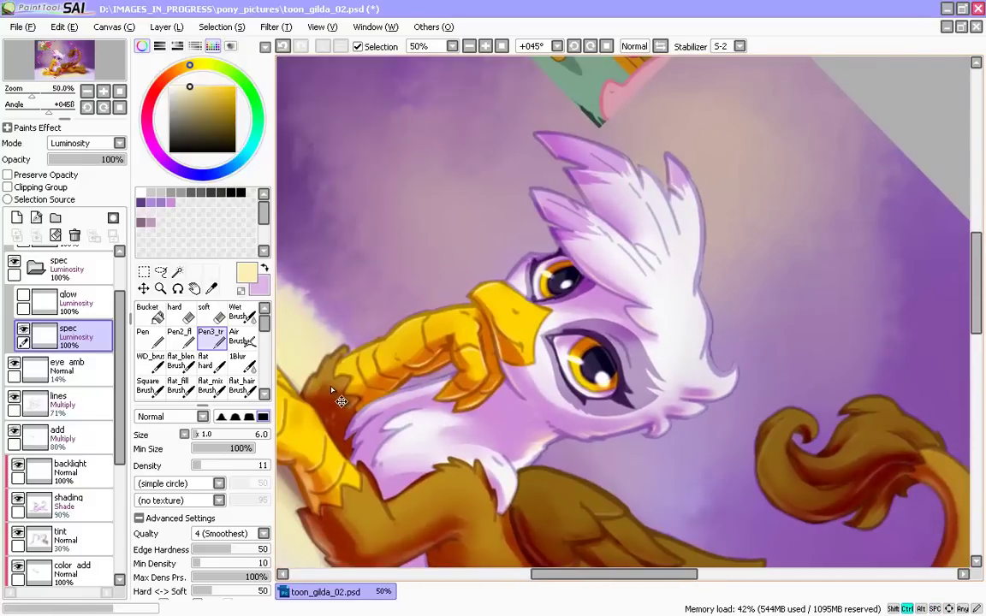
- Paint cream light on the foreleg and chest feathers on the backlight layer at density 32 and size 9, redoing one stroke
drag(367, 459, 446, 319)
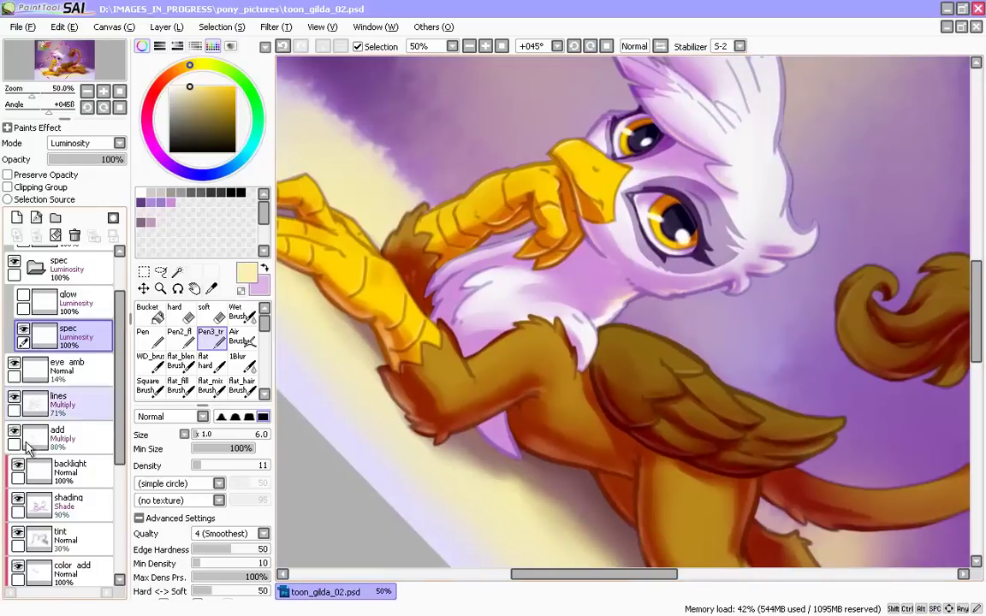
click(60, 471)
click(215, 467)
drag(441, 425, 429, 412)
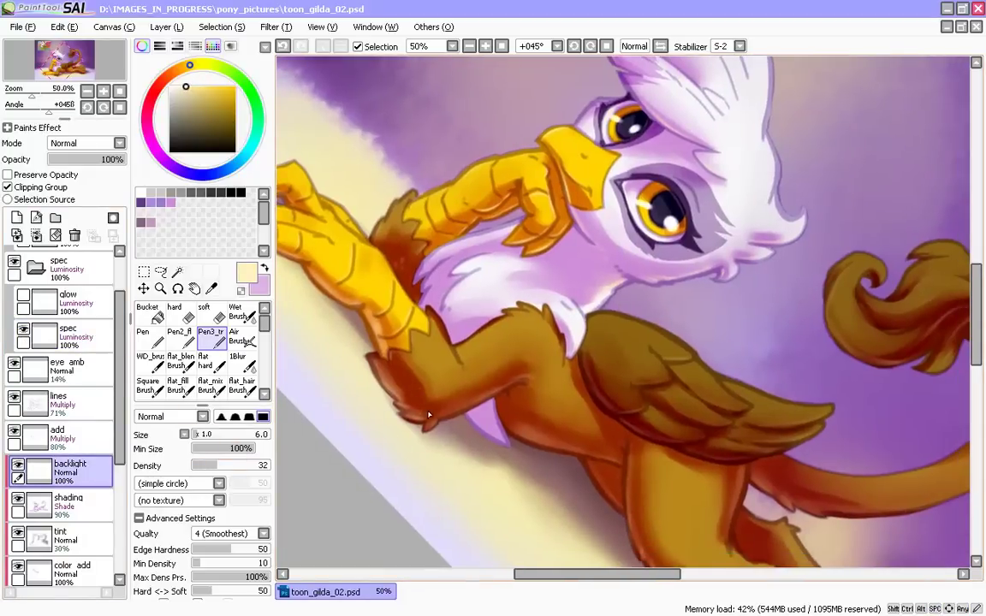
drag(521, 429, 456, 386)
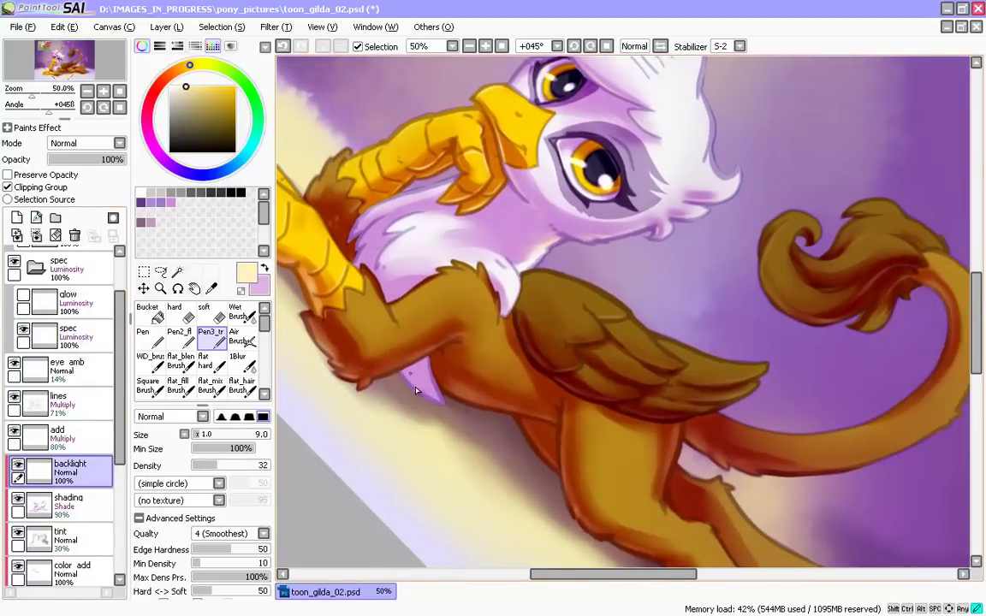
drag(305, 310, 458, 370)
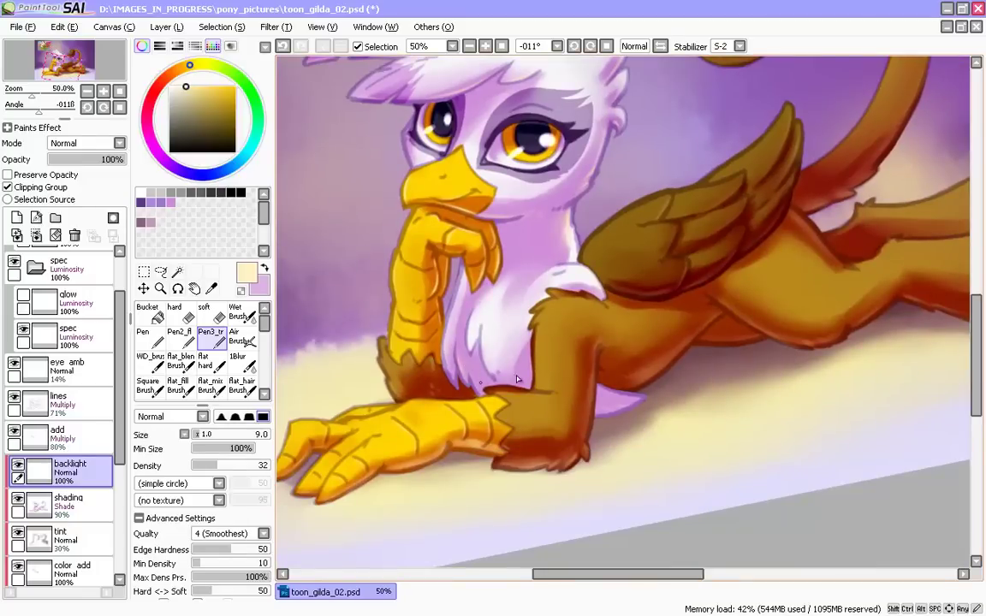
key(ctrl+z)
drag(515, 375, 499, 396)
- Paint cream rim light along the belly, hind legs and wing with brush sizes from 9 to 12, and save the document
mouse_move(663, 530)
mouse_down()
mouse_move(590, 531)
mouse_move(440, 581)
mouse_up()
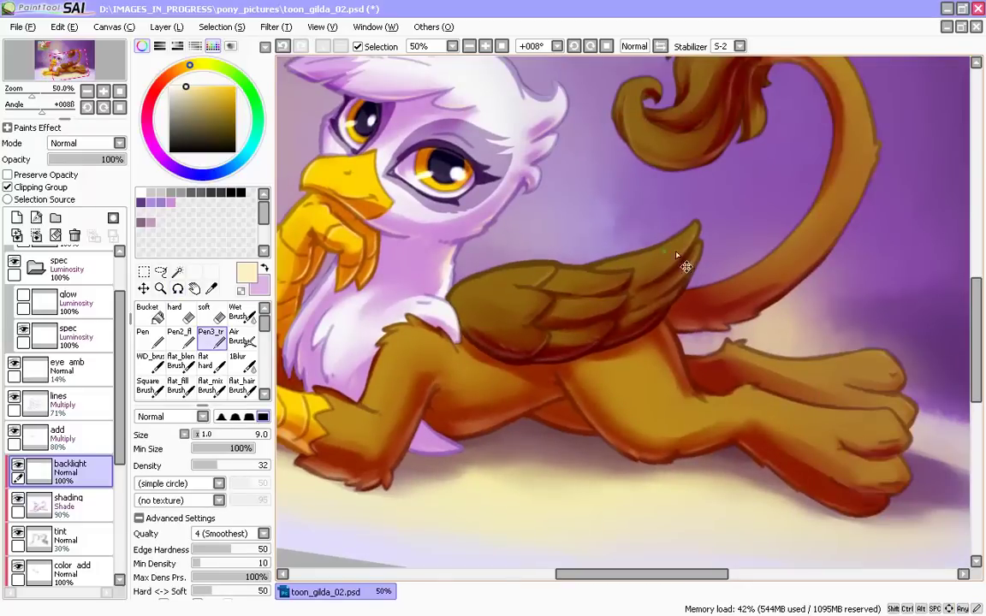
drag(688, 314, 571, 430)
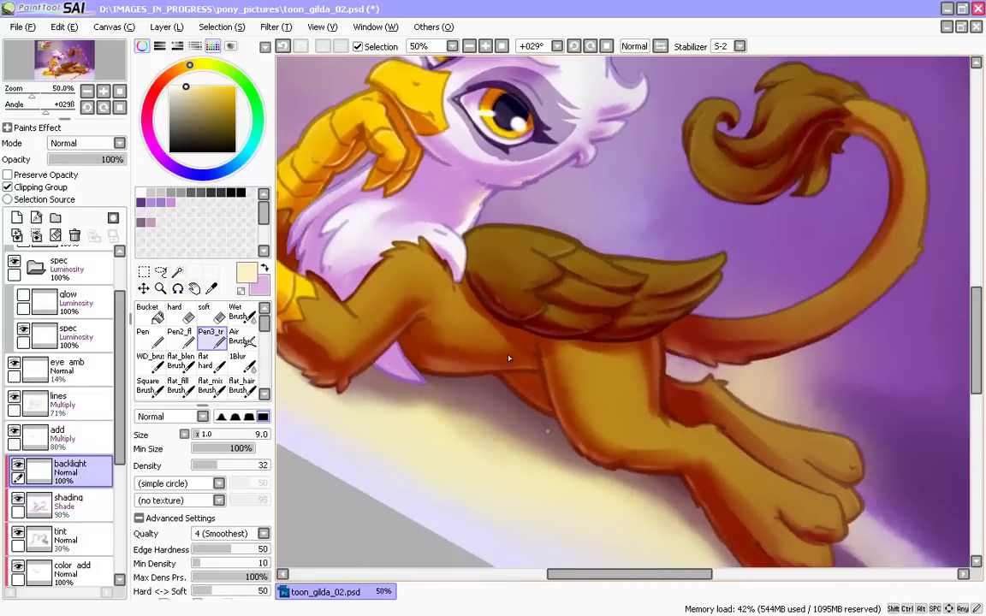
drag(704, 491, 590, 372)
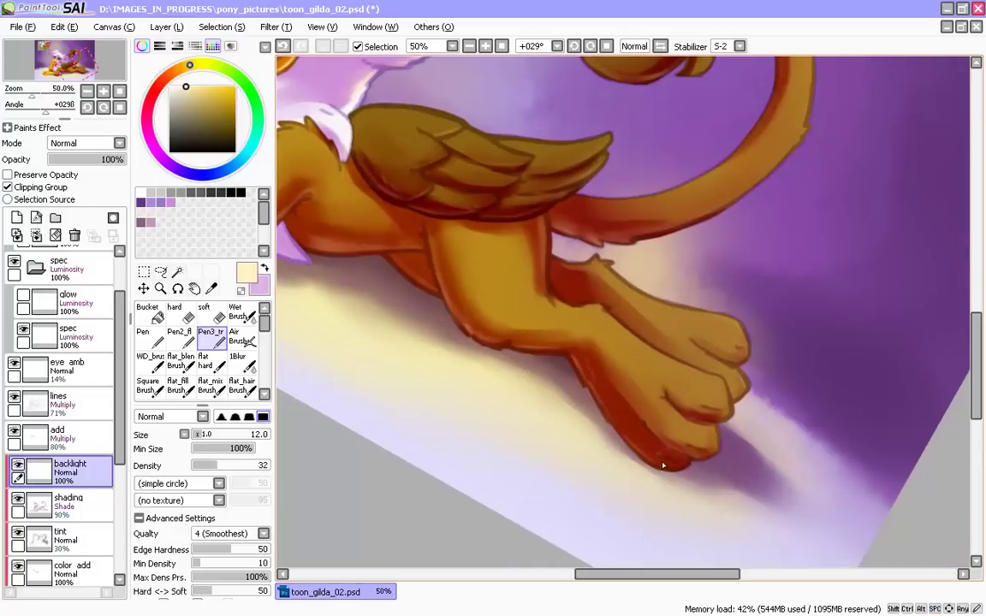
drag(565, 422, 627, 350)
scroll(681, 293, up, 3)
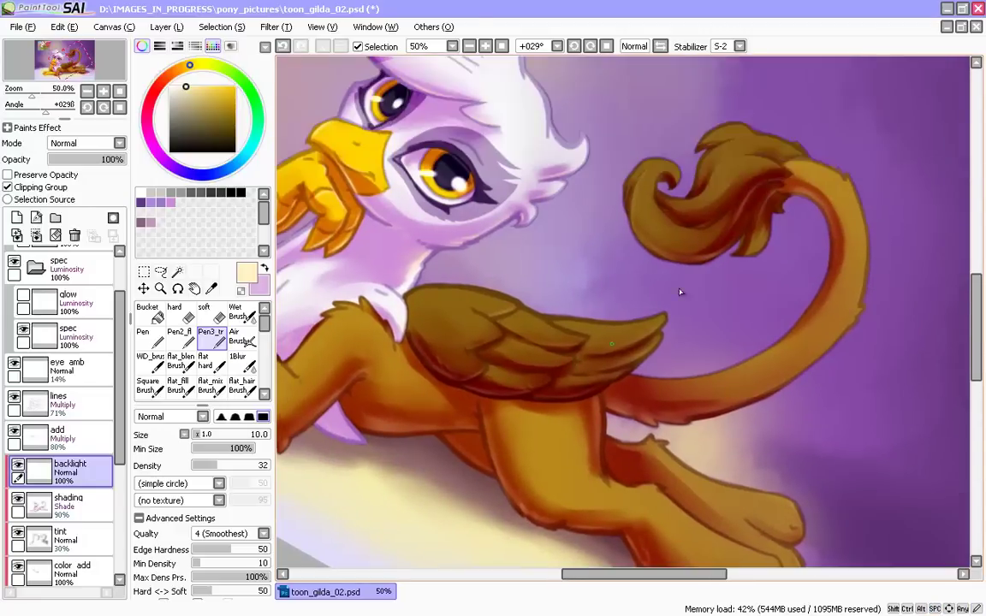
drag(398, 389, 677, 476)
key(ctrl+s)
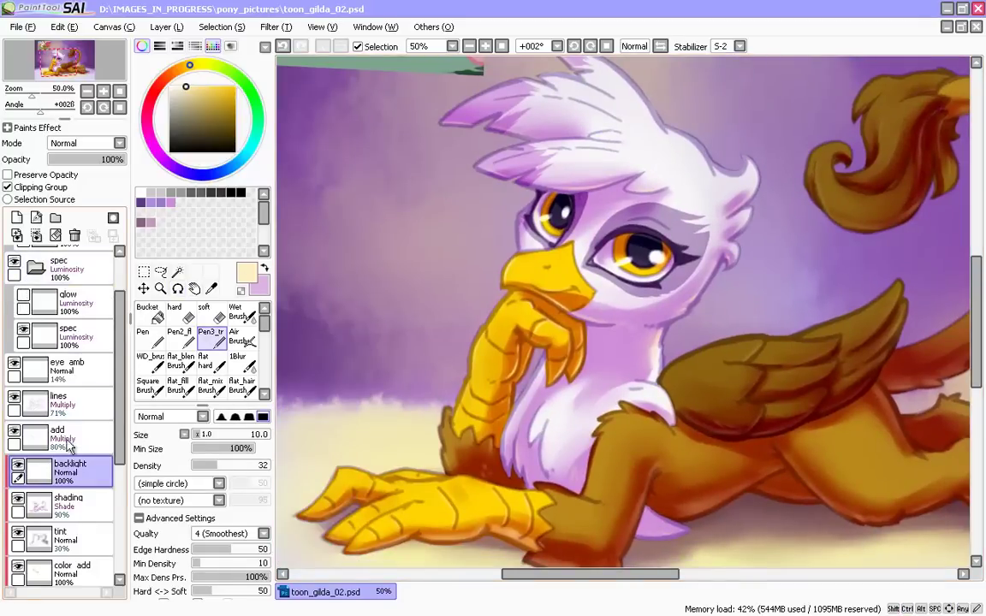
- Fade the backlight below the beak with the soft eraser at size 20, and save the document
click(182, 316)
click(213, 316)
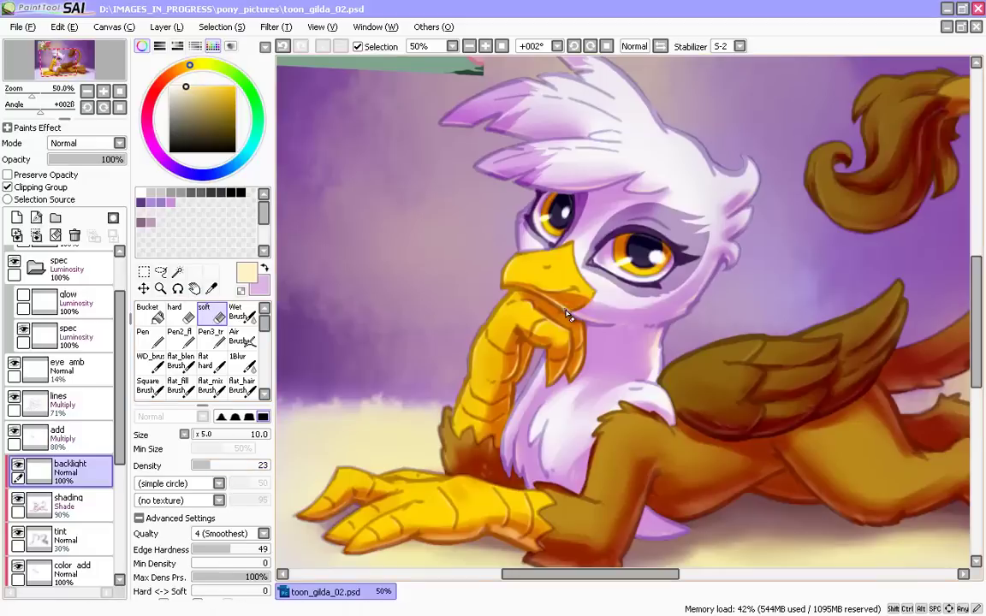
key(bracketright)
key(bracketright)
key(bracketright)
key(bracketright)
mouse_move(565, 310)
mouse_down()
mouse_move(512, 286)
mouse_move(558, 308)
mouse_move(540, 293)
mouse_up()
key(ctrl+s)
- Mirror the canvas view horizontally to inspect the whole character
key(h)
drag(520, 368, 402, 417)
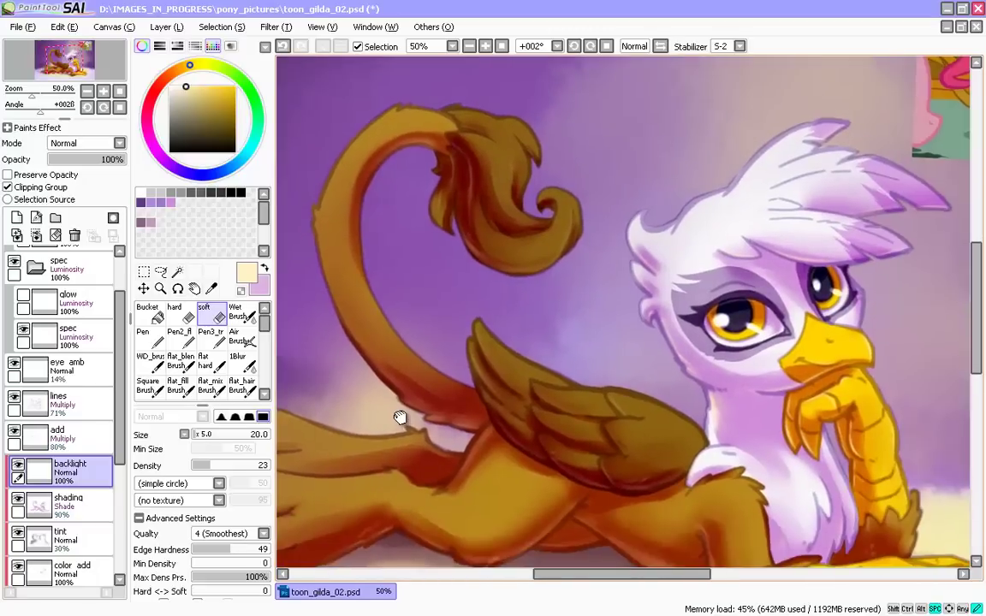
drag(487, 475, 309, 372)
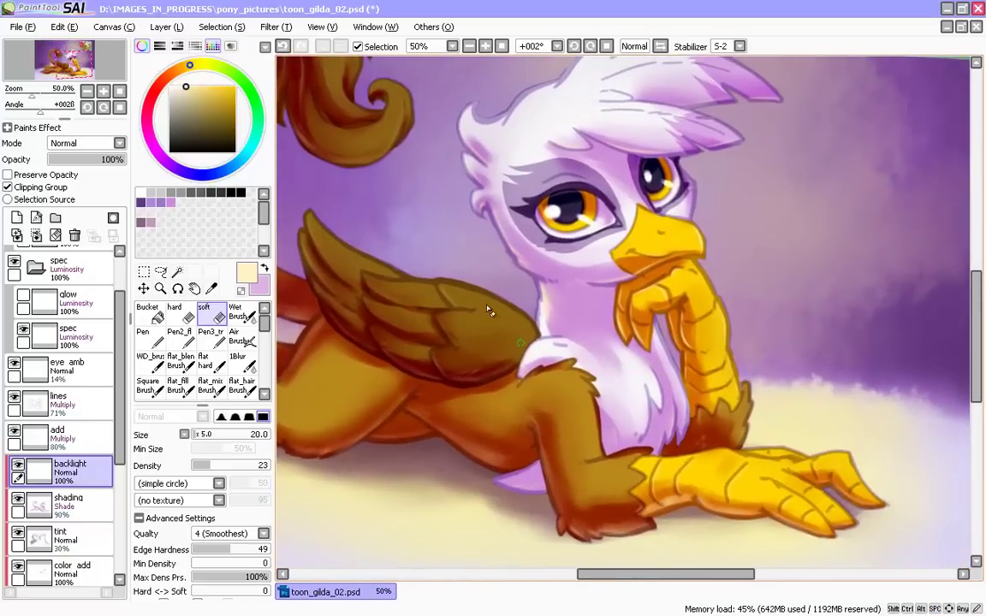
- Paint pinkish-purple shading on the wing near the shoulder on the shading layer with Pen3 at size 25
click(41, 501)
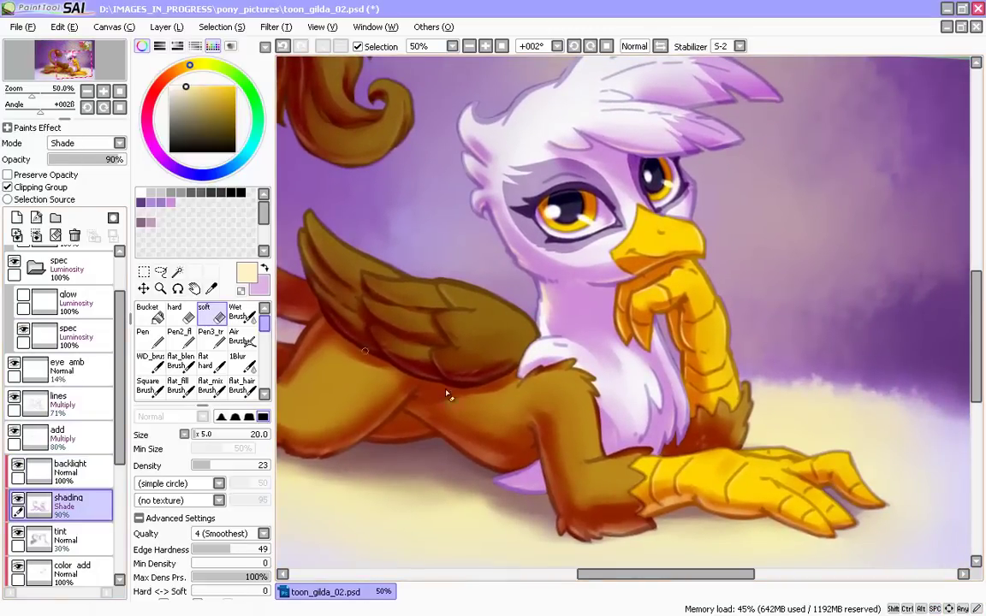
click(212, 339)
click(172, 203)
key(])
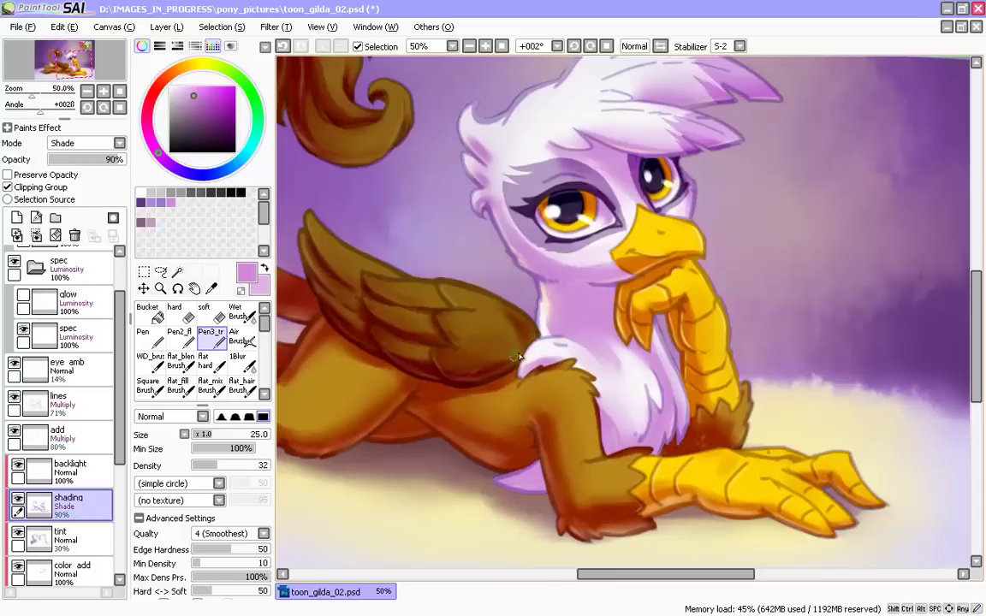
- Set the 1Blur brush to size 25, persistence 100 and smoothing pressure 100%
key(c)
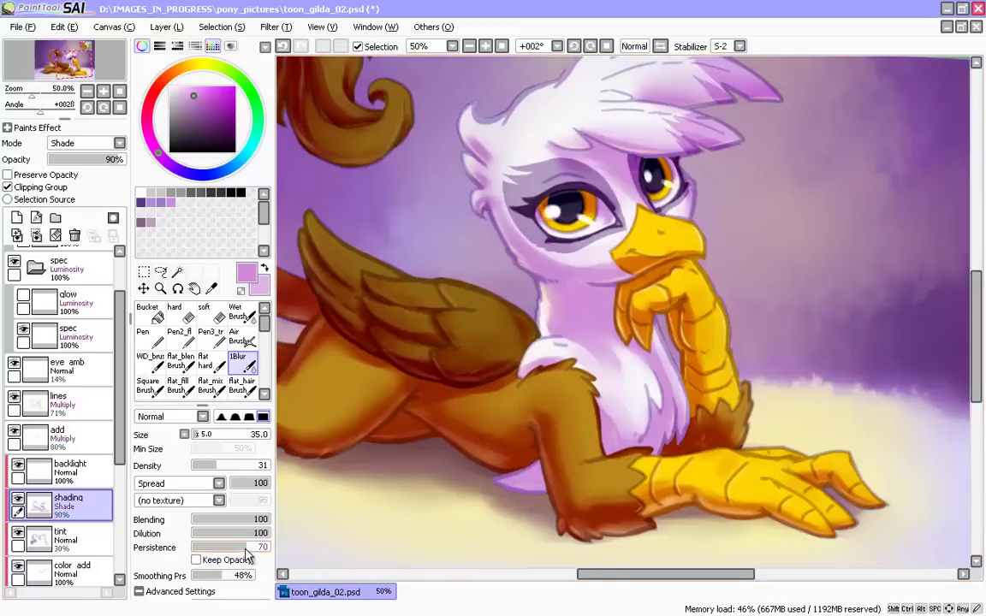
drag(240, 547, 270, 547)
click(250, 547)
drag(238, 576, 258, 549)
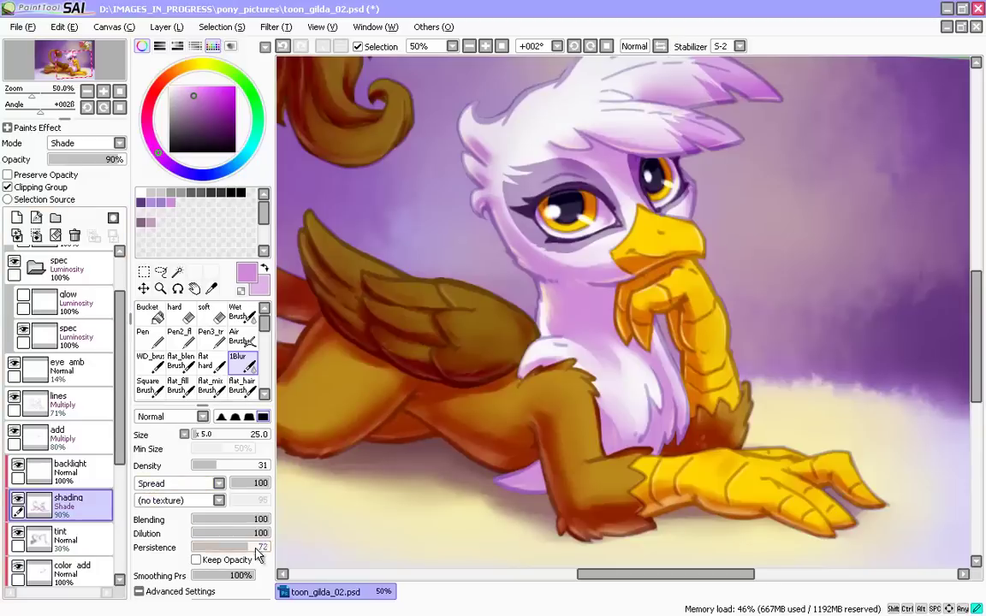
- Compare the wing with the shading layer hidden and shown, and undo the last blur stroke
click(18, 499)
click(18, 499)
scroll(360, 459, down, 3)
scroll(360, 462, up, 5)
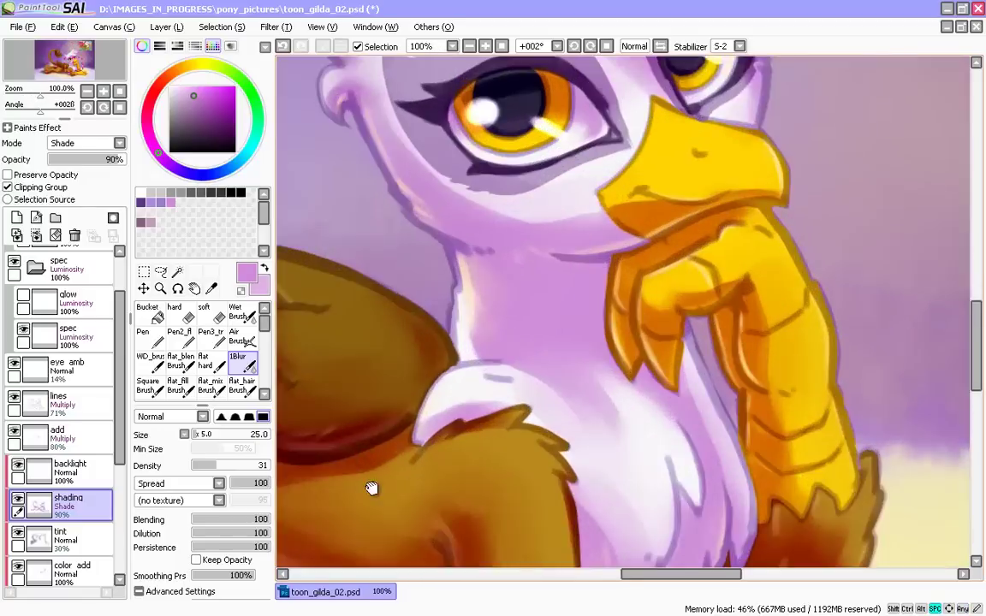
drag(372, 489, 559, 416)
key(ctrl+z)
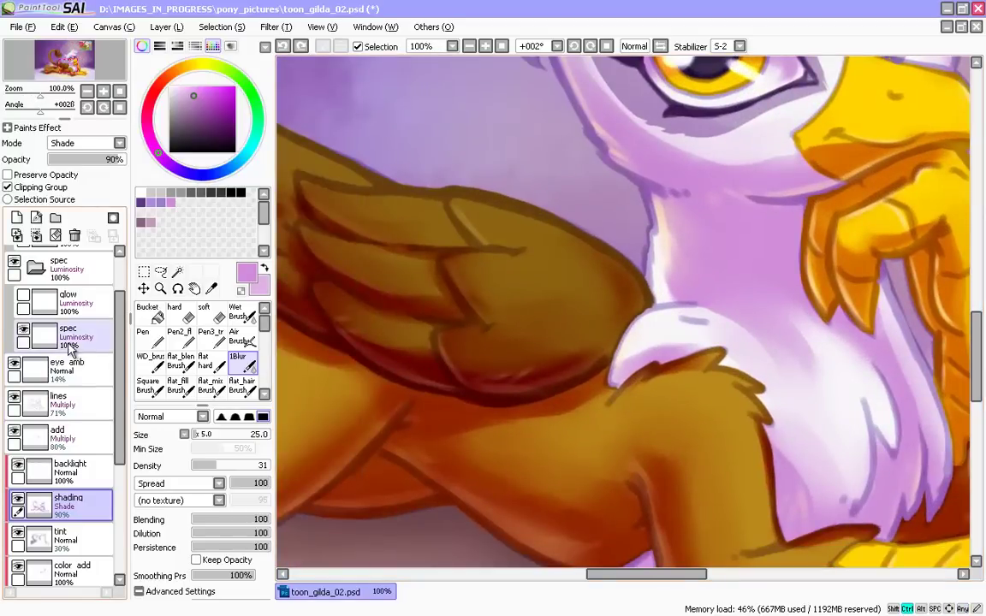
- Blend the shading on the wing with the 1Blur brush at density 100 and size 16
click(267, 466)
key(bracketleft)
key(bracketleft)
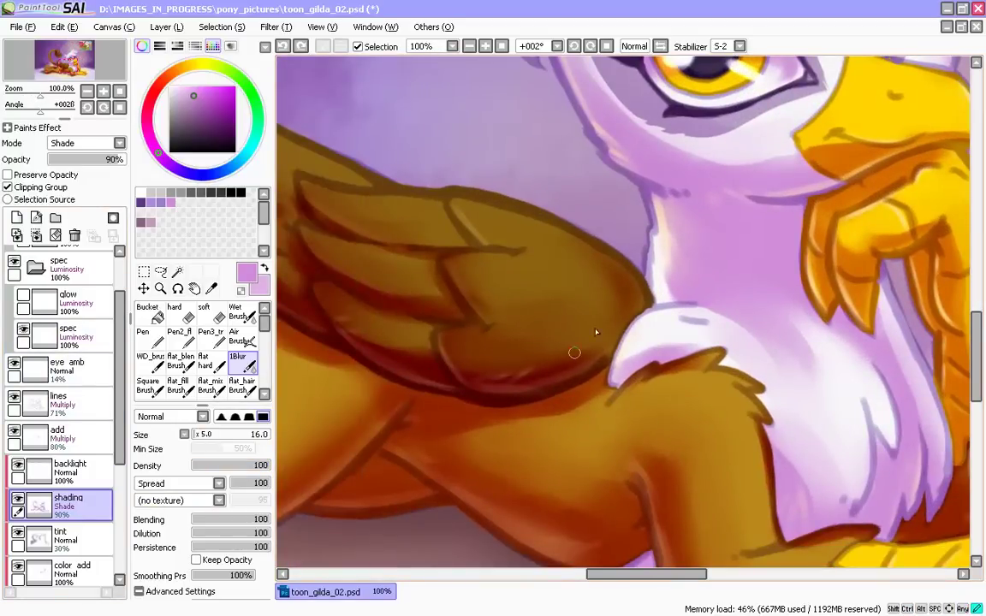
drag(392, 459, 435, 512)
key(bracketright)
key(bracketleft)
key(bracketleft)
- Try the blur brush's smoothing pressure at 0% and at 100% on the wing shading
mouse_move(227, 550)
mouse_down()
mouse_move(191, 549)
mouse_move(190, 522)
mouse_move(274, 546)
mouse_move(282, 522)
mouse_up()
drag(224, 576, 184, 575)
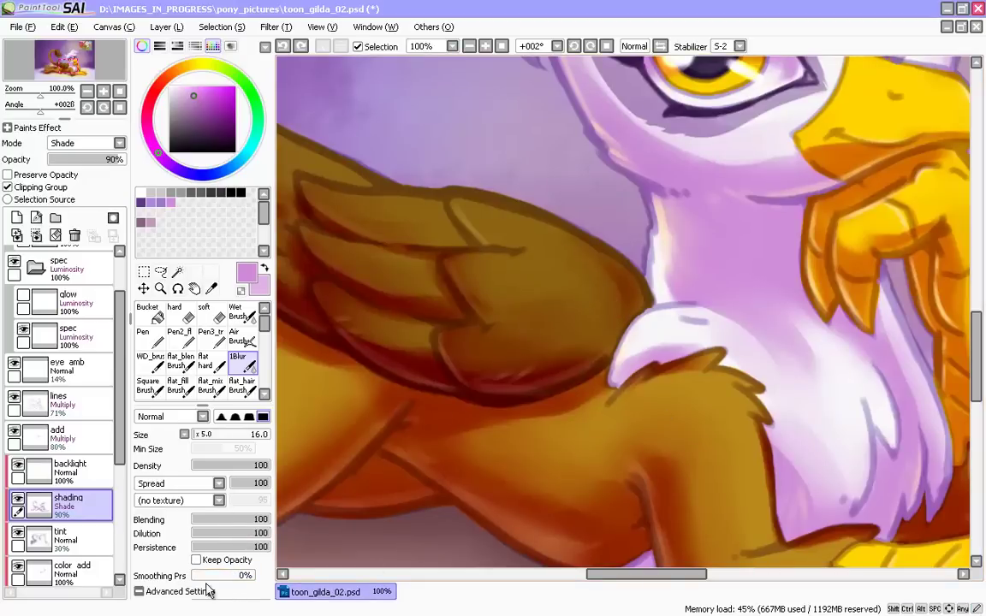
drag(195, 575, 269, 576)
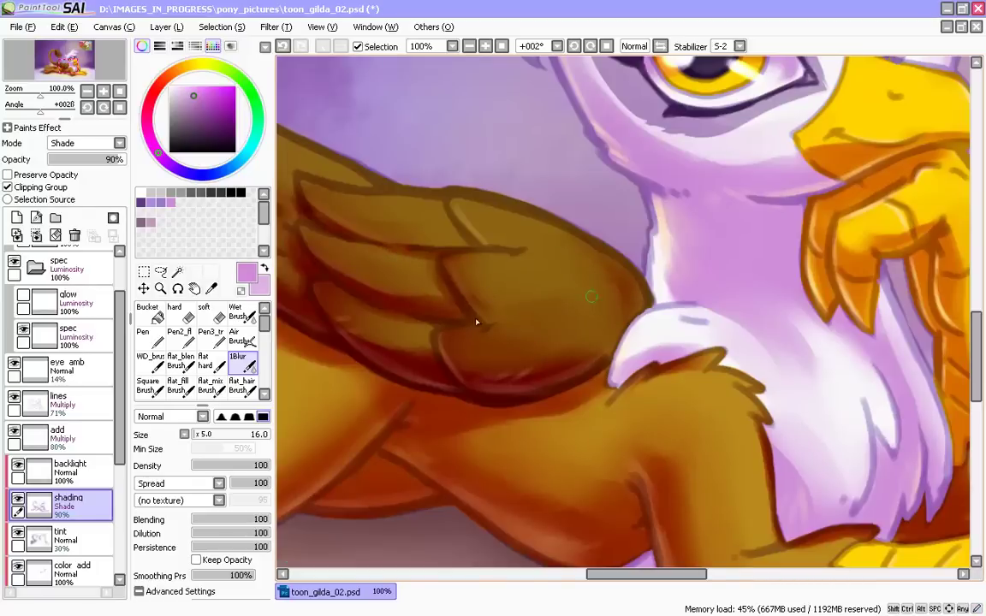
- Set the blur brush's smoothing pressure to 13% and its size to 30 for the wing shading
click(223, 576)
drag(227, 583, 200, 582)
key(bracketright)
key(bracketright)
key(bracketright)
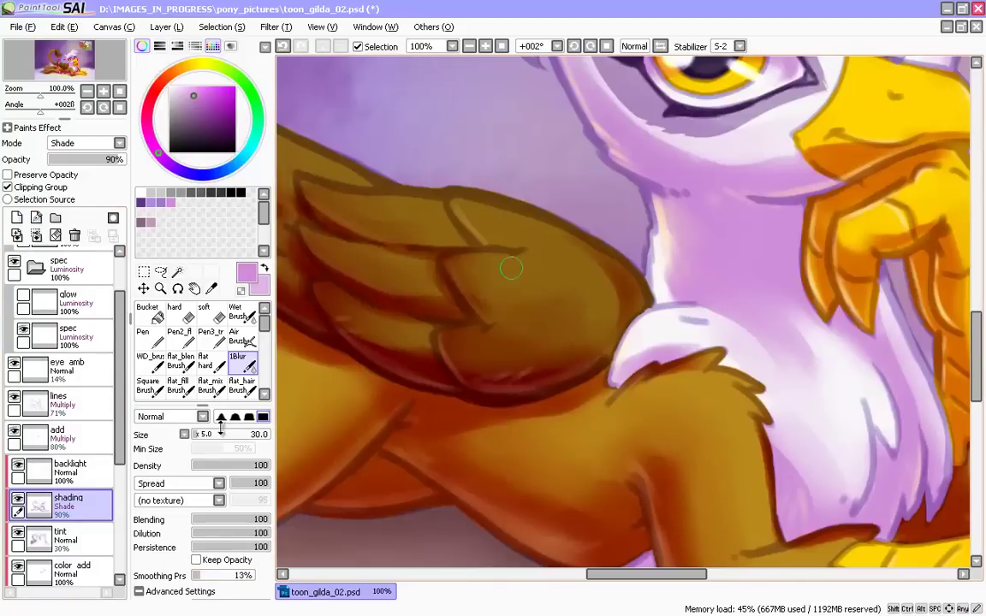
- Set the blur brush's smoothing pressure to 75% and its size to 14 for blending the wing shading
click(238, 579)
key(bracketleft)
key(bracketleft)
key(bracketleft)
key(bracketleft)
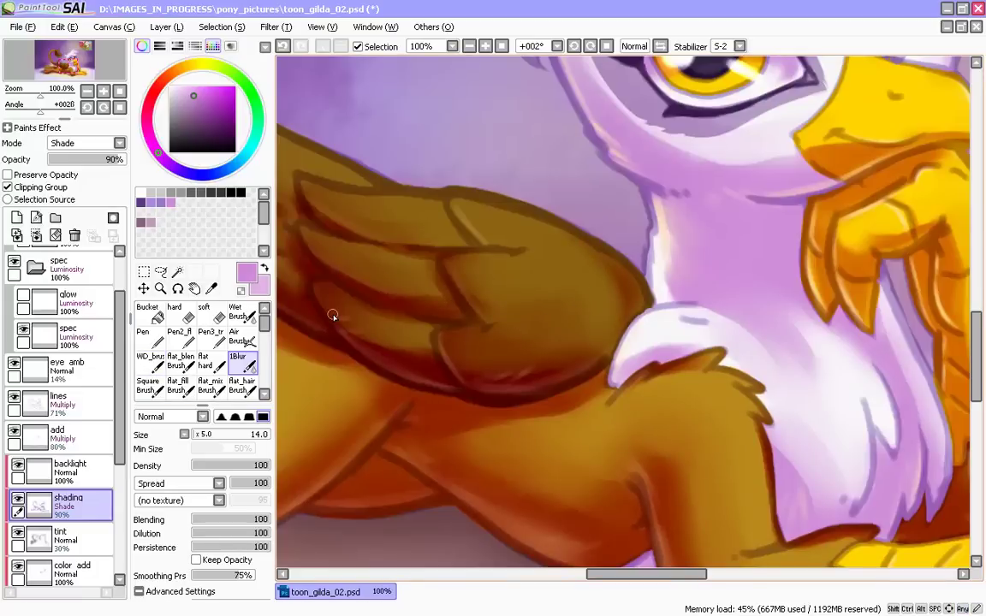
drag(497, 436, 384, 519)
drag(390, 308, 406, 507)
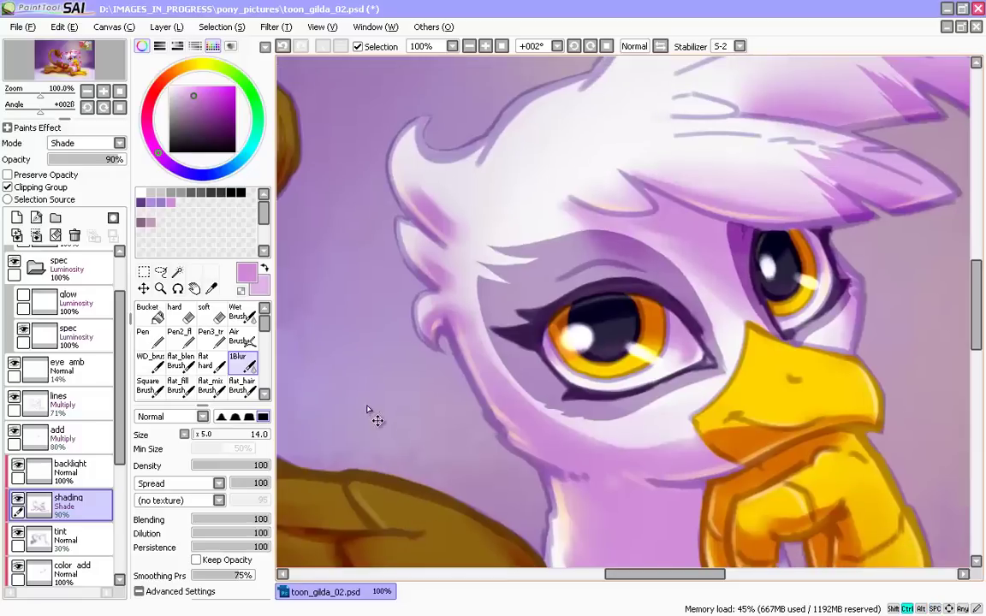
- Save the painting and compare the face with the add layer hidden and shown
key(ctrl+s)
key(ctrl+s)
click(13, 433)
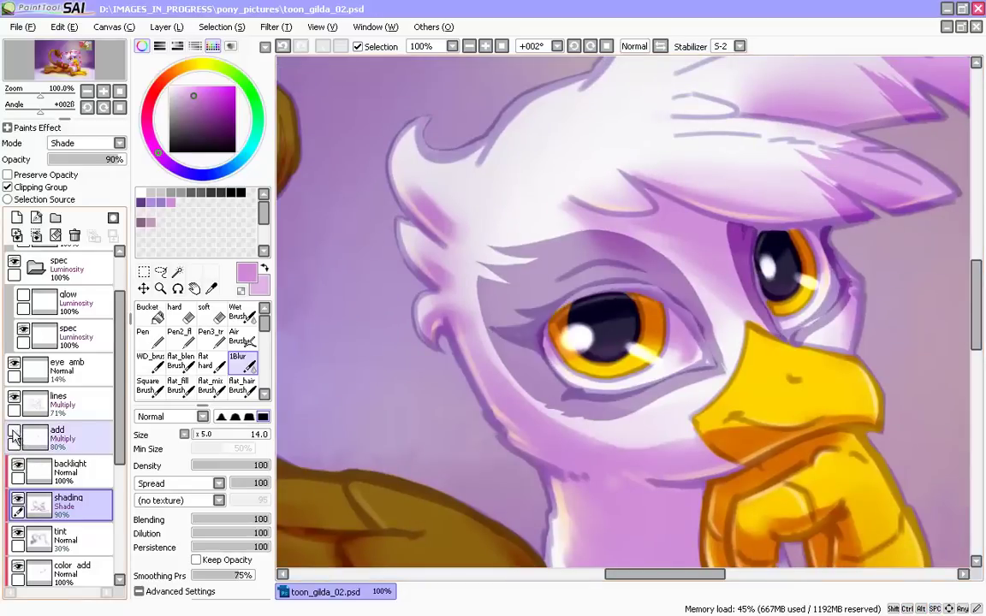
click(13, 433)
click(13, 432)
click(14, 432)
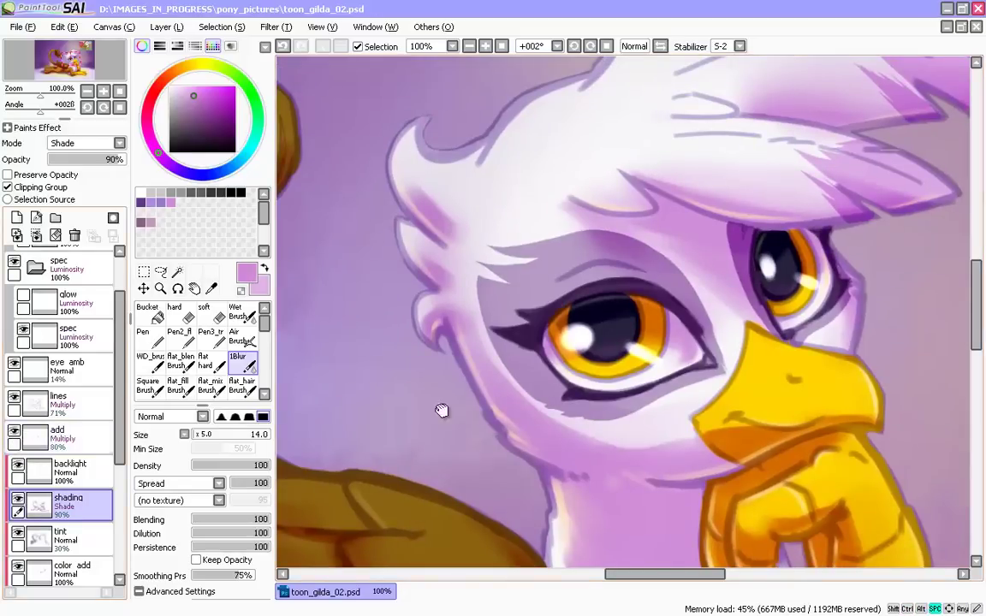
- Activate the spec layer inside the spec folder and choose the Pen with a pale yellow color
scroll(440, 407, down, 10)
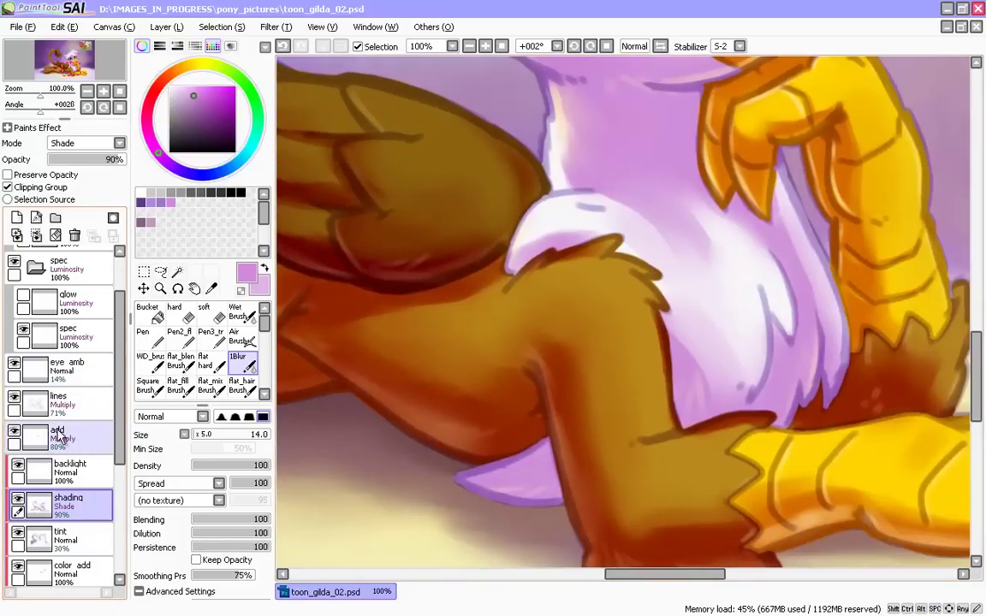
click(48, 338)
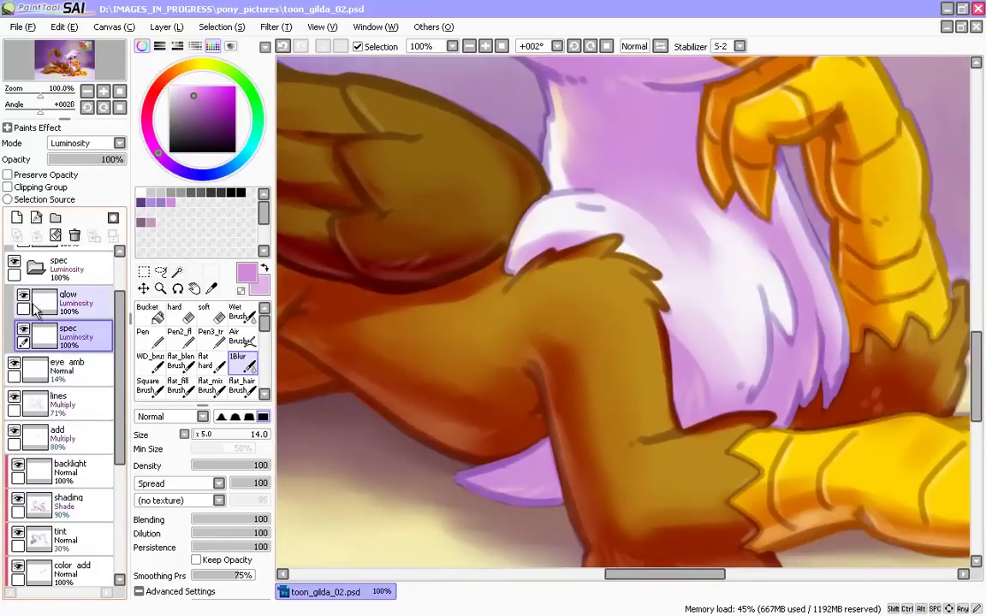
scroll(539, 392, up, 10)
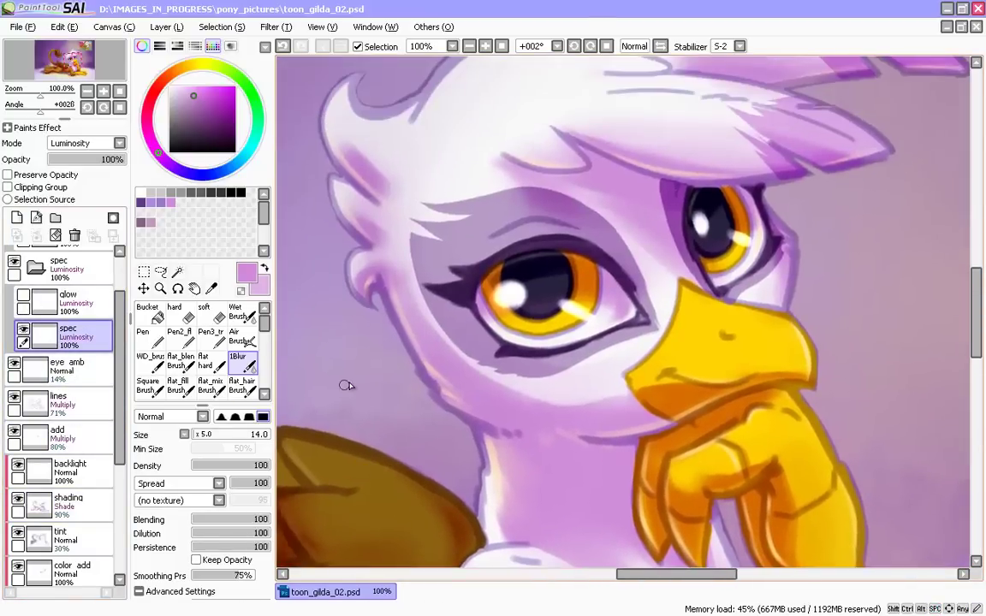
key(n)
click(194, 86)
click(191, 65)
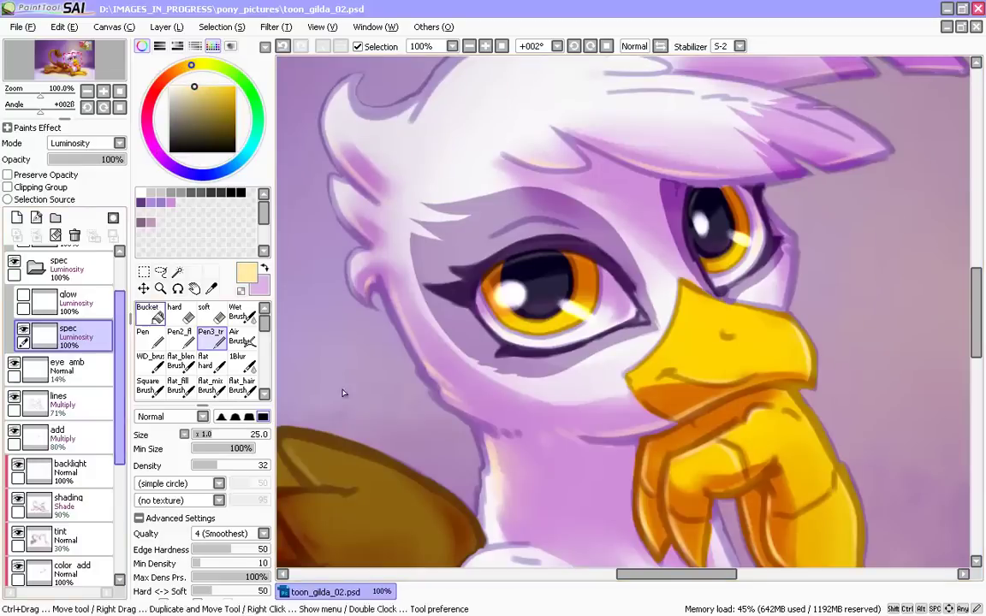
click(238, 466)
drag(568, 390, 512, 359)
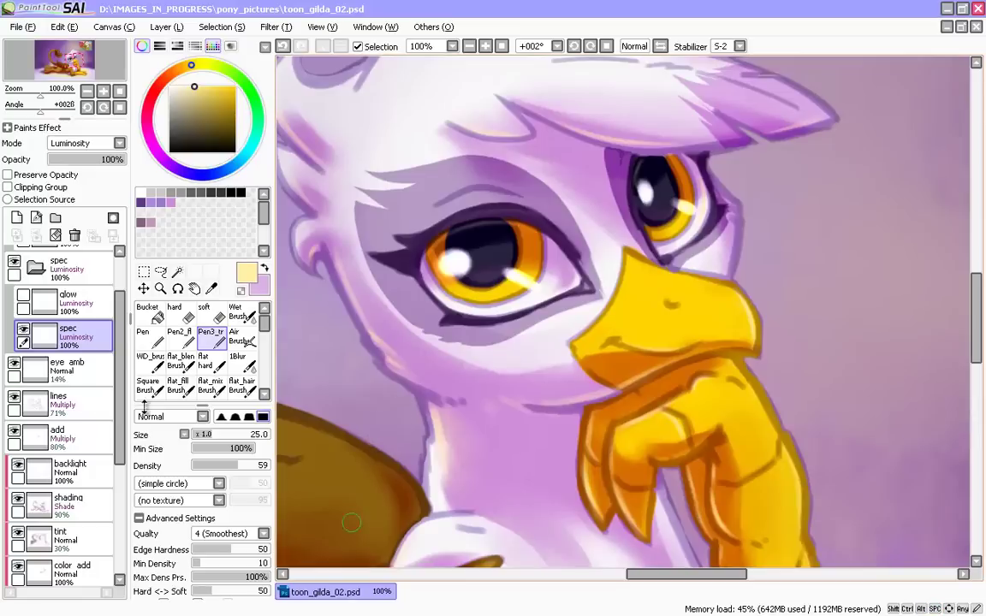
click(147, 345)
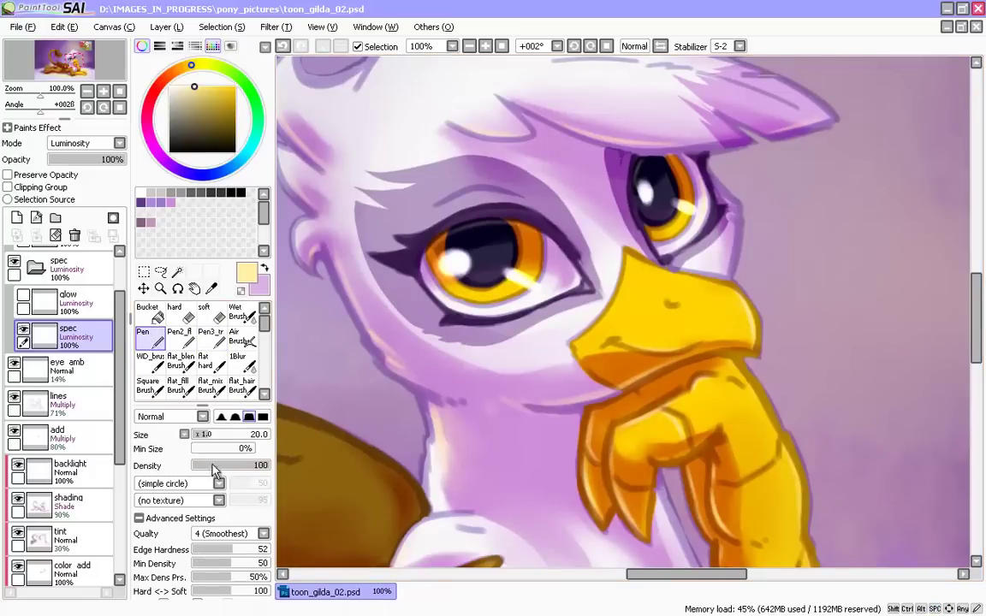
- Try a pale yellow highlight stroke along the beak's ridge
key(ctrl+z)
drag(657, 278, 651, 329)
key(ctrl+z)
key(bracketleft)
key(bracketleft)
- Darken the highlight color to an olive yellow at pen density 73 and rotate the canvas to +015°
click(195, 109)
mouse_move(649, 291)
mouse_down()
mouse_move(651, 329)
mouse_move(641, 338)
mouse_up()
key(ctrl+z)
click(198, 119)
key(ctrl+z)
click(198, 116)
key(End)
scroll(504, 438, up, 2)
- Try a highlight stroke down the beak with the stabilizer at 2 and the pen size at 16
click(727, 46)
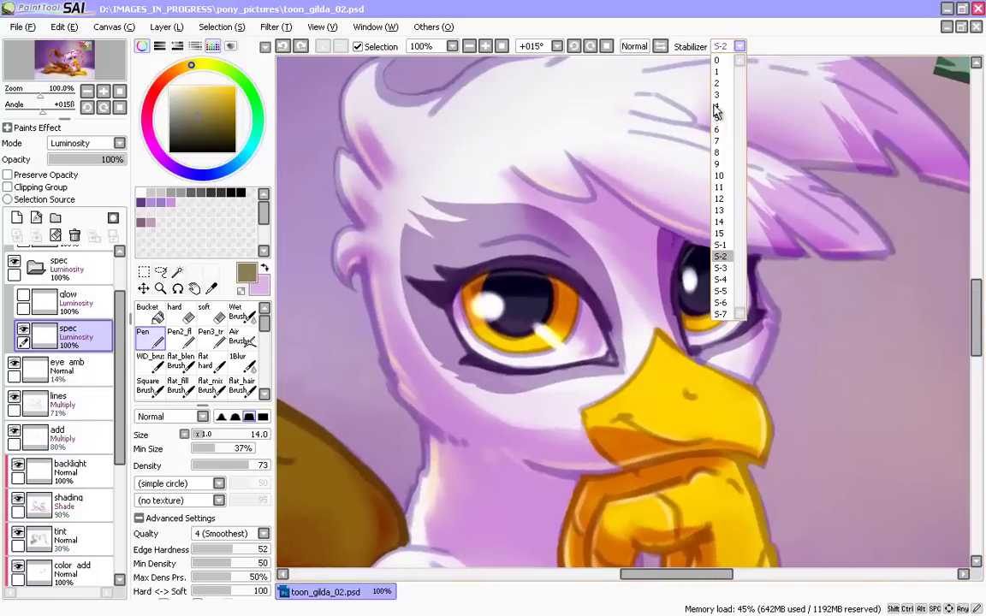
click(714, 82)
key(bracketleft)
key(bracketleft)
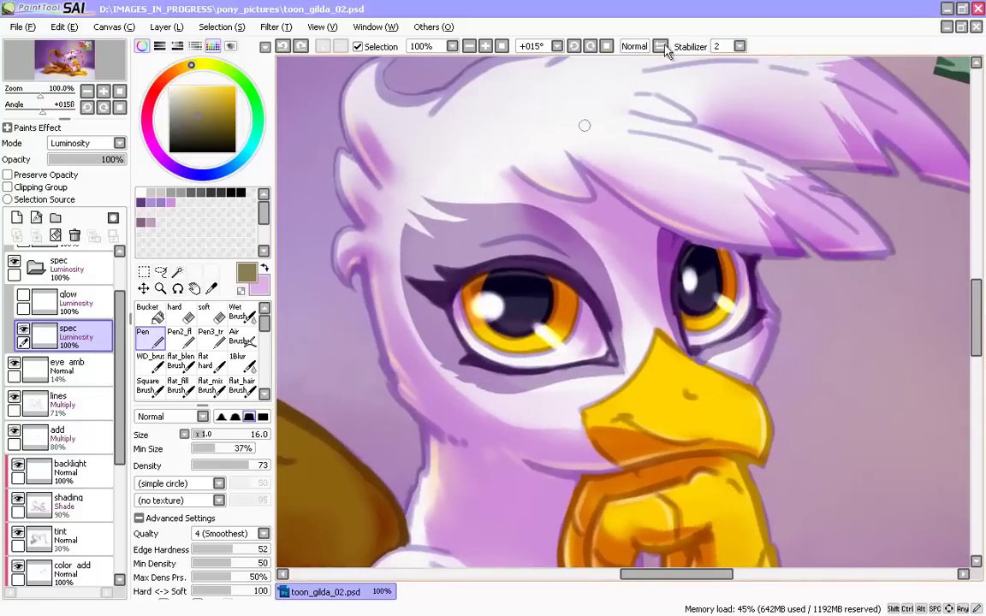
key(ctrl+z)
drag(663, 351, 738, 402)
key(ctrl+z)
- Set the stabilizer to S-1 and the pen size to 14, and try a short highlight on the beak
click(740, 47)
click(724, 245)
key(bracketright)
key(bracketright)
drag(727, 393, 742, 406)
key(ctrl+z)
- Set the pen's minimum size to 12% and paint small highlights on the upper beak, saving the painting along the way
click(200, 450)
drag(690, 369, 742, 405)
key(ctrl+z)
key(ctrl+z)
key(ctrl+z)
key(ctrl+s)
drag(680, 391, 695, 396)
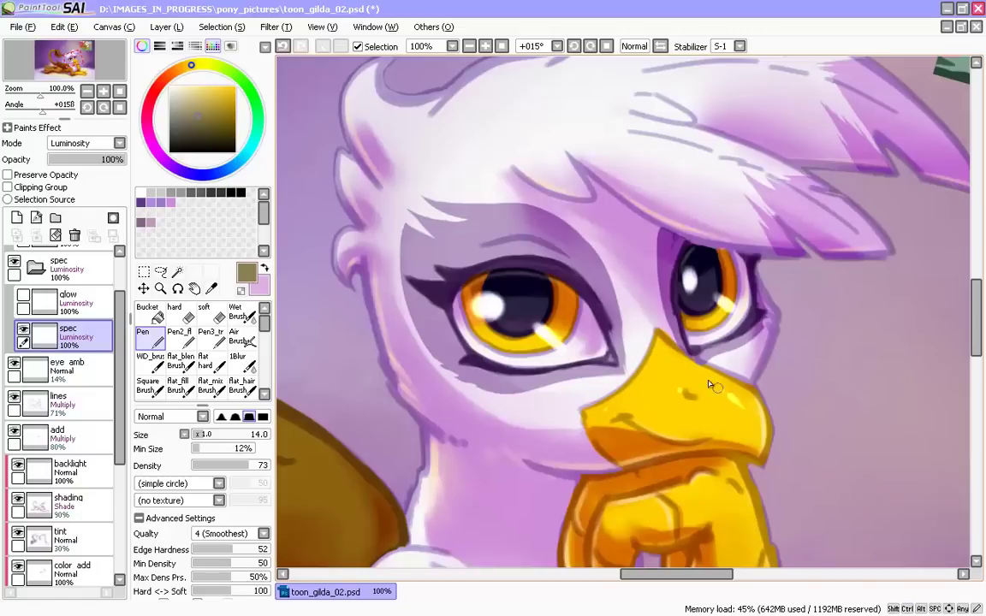
- Add small highlight dots to the purple crest feathers and to the orange part of the iris
drag(355, 357, 411, 387)
drag(406, 284, 333, 382)
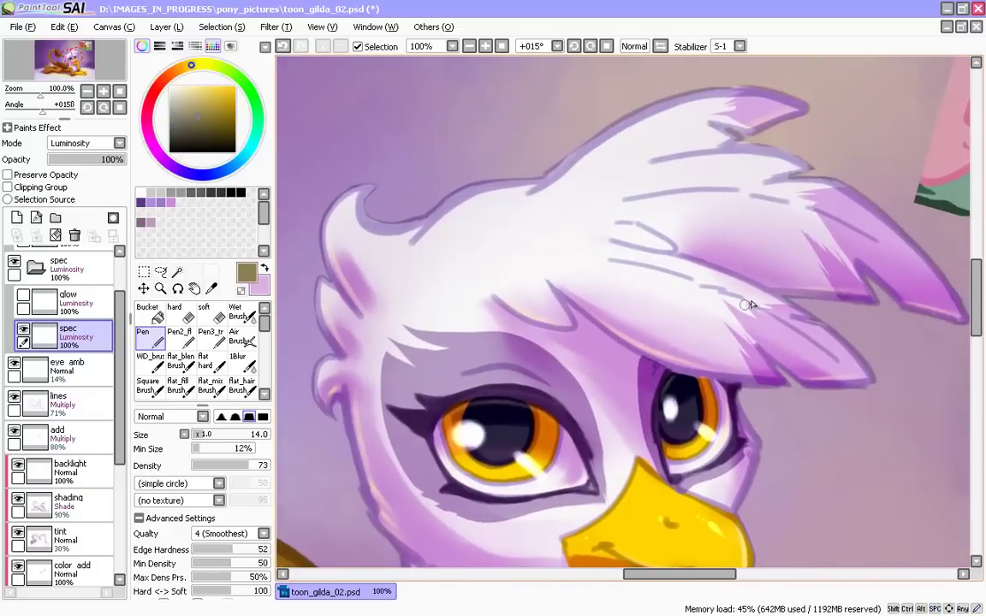
mouse_move(770, 301)
mouse_down()
mouse_move(743, 292)
mouse_move(660, 327)
mouse_up()
mouse_move(809, 191)
mouse_down()
mouse_move(722, 240)
mouse_move(733, 256)
mouse_up()
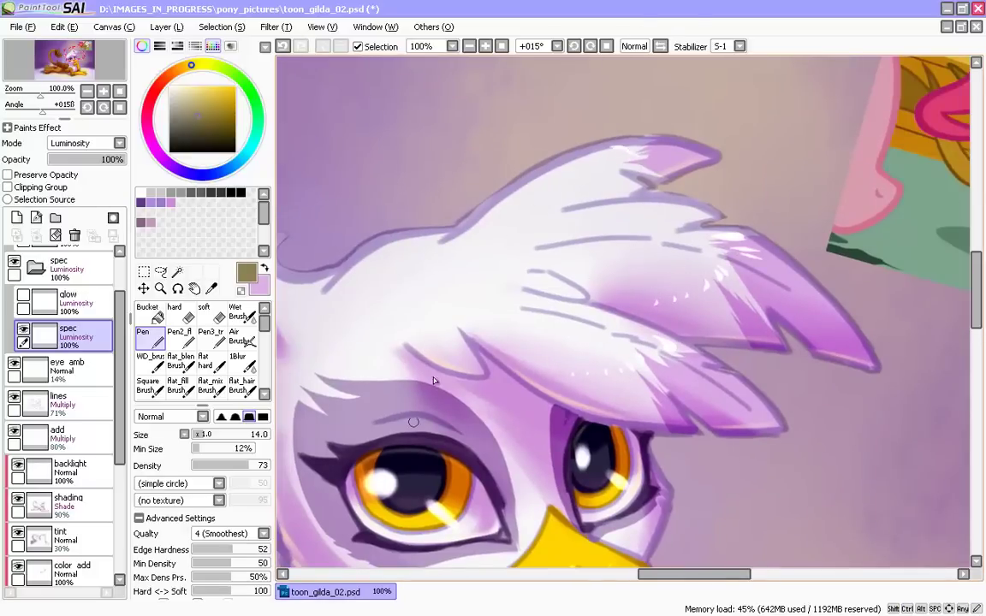
drag(372, 497, 536, 443)
drag(353, 307, 287, 178)
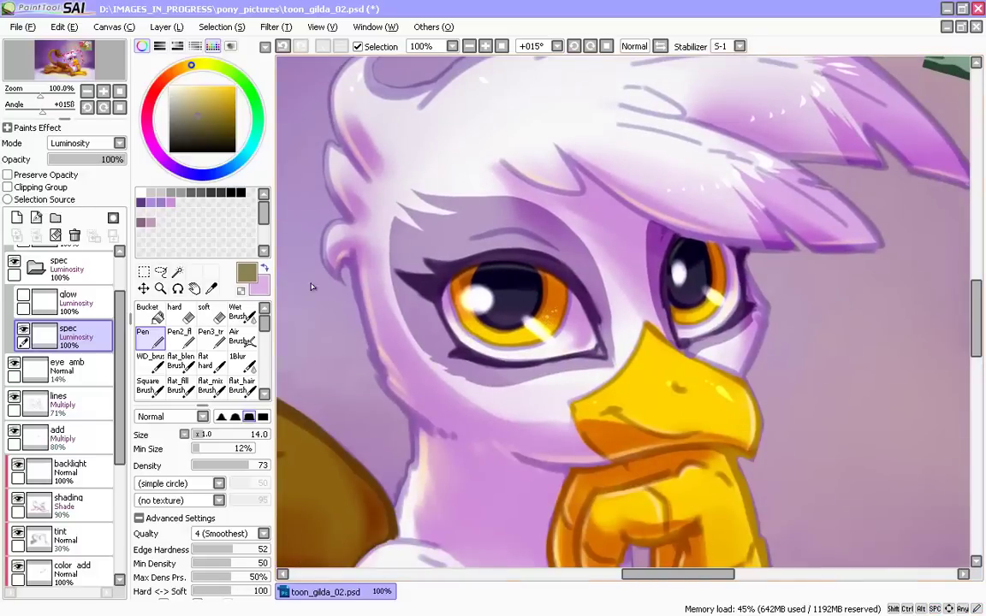
- Paint small highlights on the raised foreleg and claw, changing the stabilizer to S-4 for smoother strokes
scroll(385, 433, down, 5)
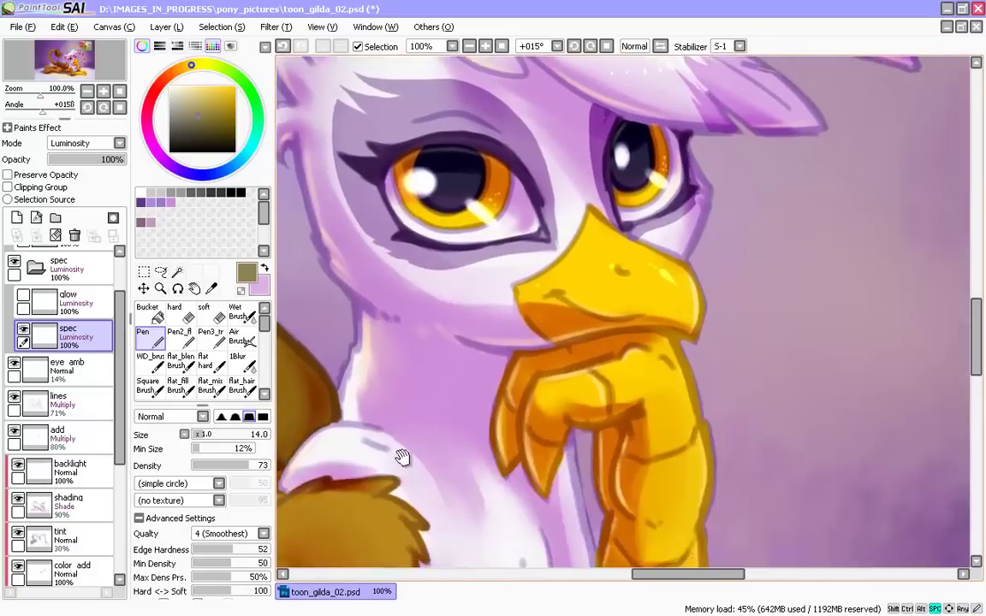
scroll(660, 385, down, 3)
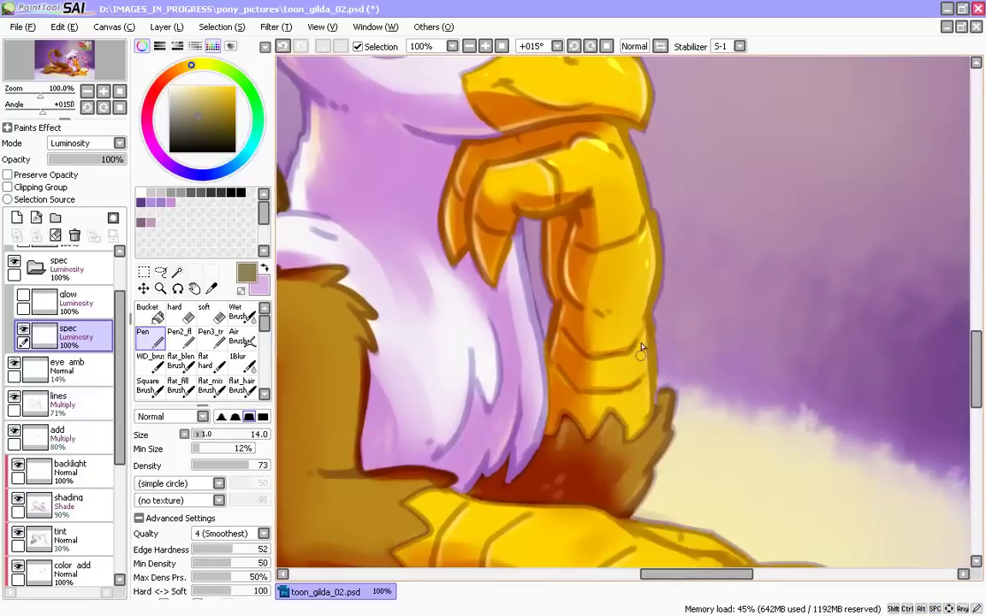
scroll(648, 231, up, 1)
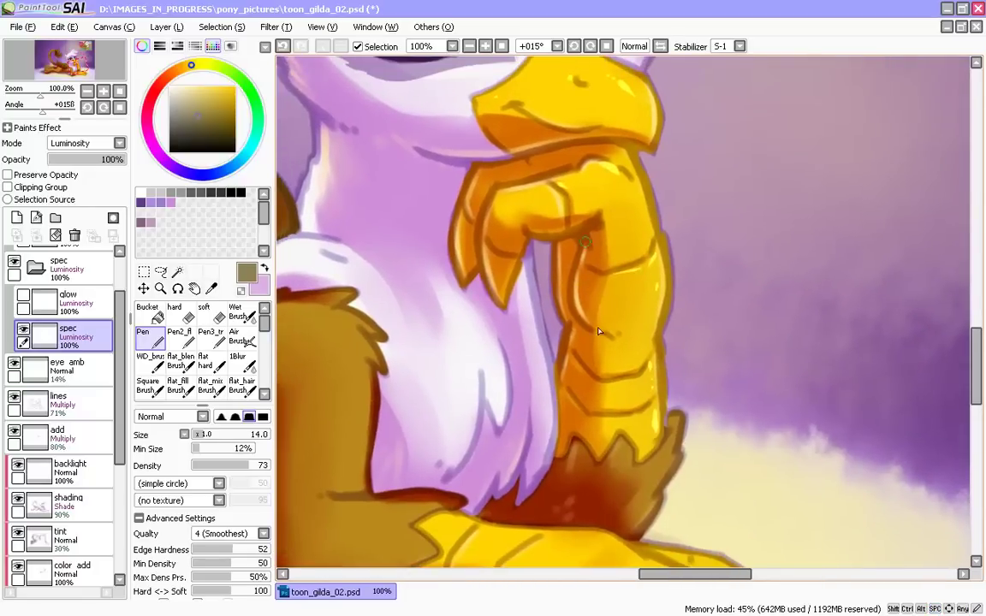
click(740, 47)
click(726, 275)
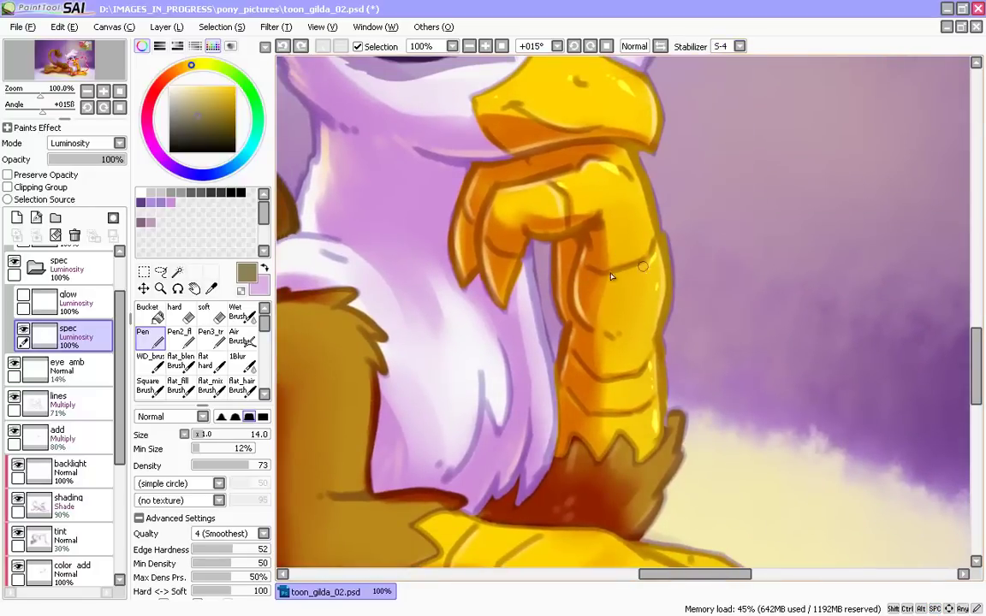
scroll(495, 297, up, 1)
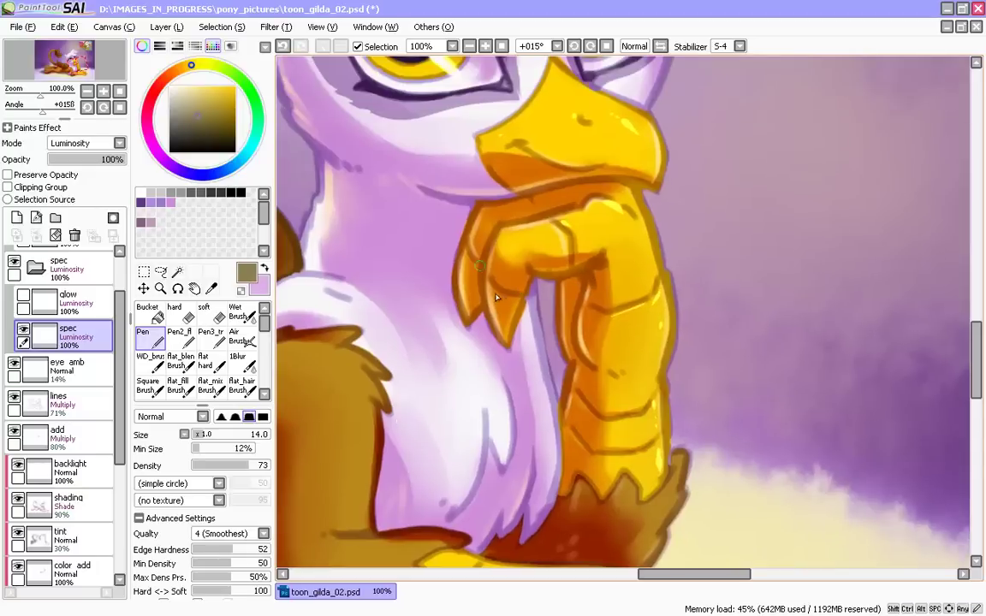
- Try short highlight strokes on the toes of the resting claw, including with the stabilizer at 3
scroll(599, 343, down, 10)
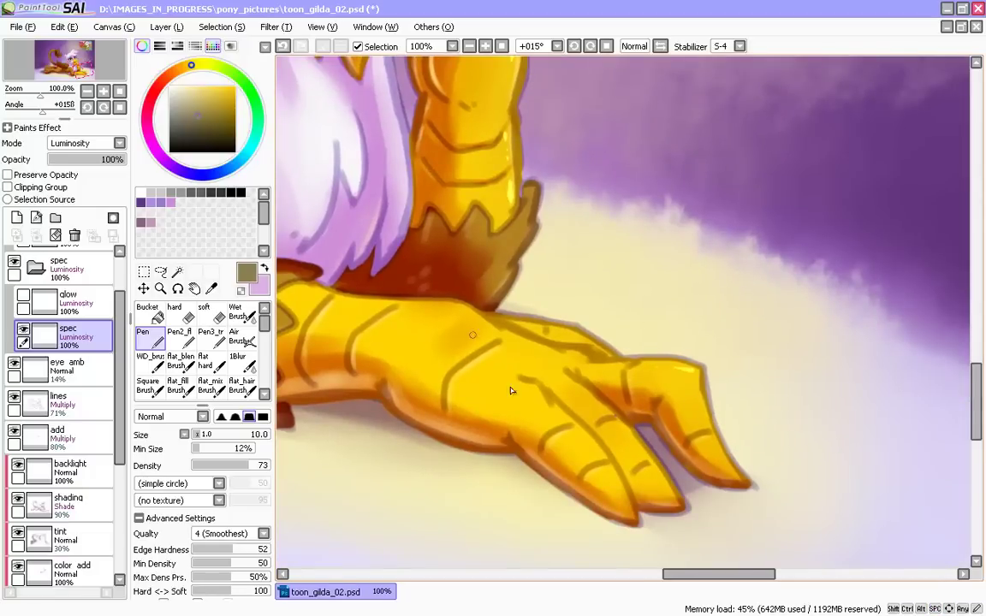
key(ctrl+z)
drag(701, 395, 706, 423)
key(ctrl+z)
click(739, 46)
click(717, 95)
key(bracketright)
mouse_move(538, 398)
mouse_down()
mouse_move(544, 415)
mouse_move(540, 396)
mouse_up()
key(ctrl+z)
- Set the stabilizer to S-1 and paint short highlights across the resting claw's toes with the pen at size 12
click(740, 46)
click(720, 245)
drag(572, 431, 563, 435)
drag(608, 467, 593, 471)
drag(567, 432, 552, 441)
drag(558, 458, 570, 462)
drag(630, 423, 613, 430)
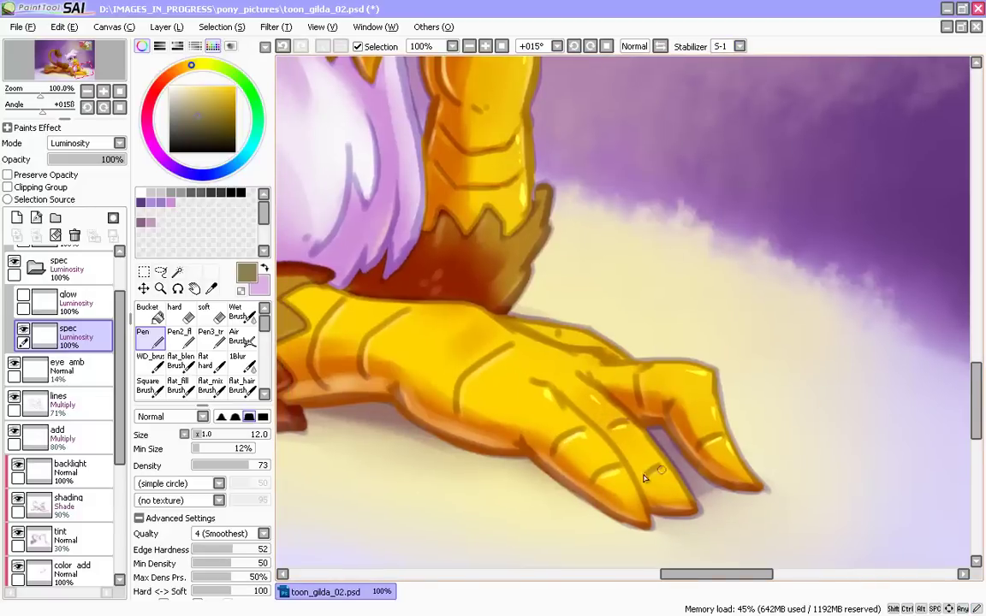
drag(665, 467, 651, 474)
- Paint a wider highlight on the back of the resting claw with the pen at size 20
drag(394, 511, 454, 539)
key(bracketright)
key(ctrl+z)
drag(518, 340, 497, 352)
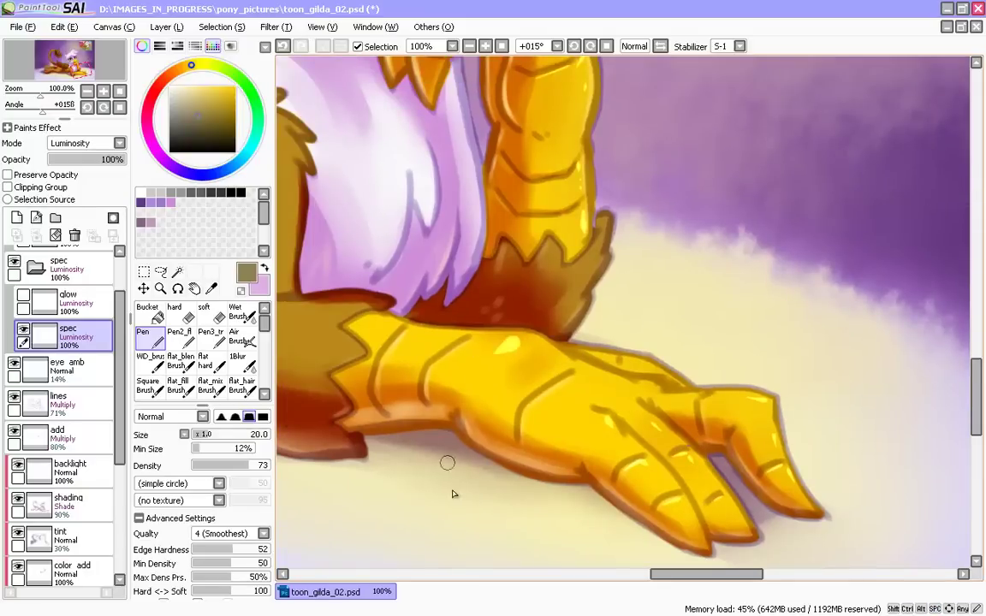
- Paint faint highlight strokes on the wing feathers using the Pen at size 14 and density 20
drag(393, 99, 513, 398)
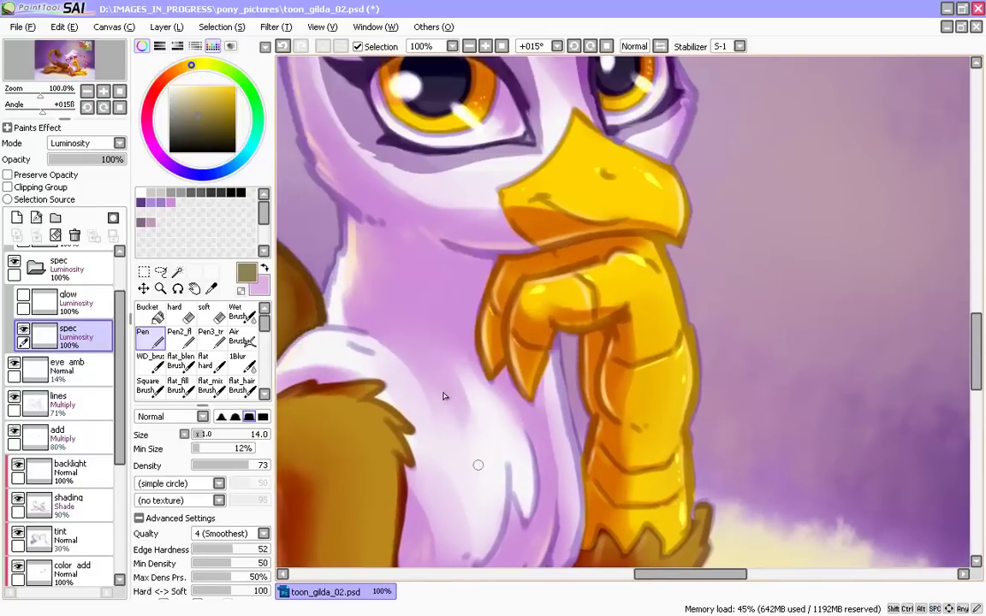
drag(511, 280, 561, 433)
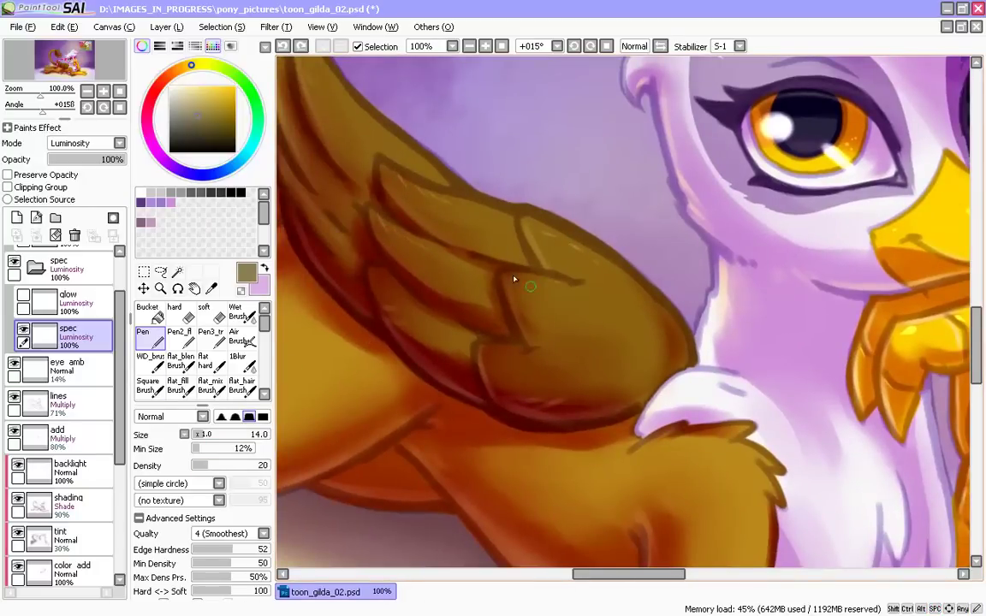
drag(596, 254, 535, 219)
drag(396, 330, 569, 440)
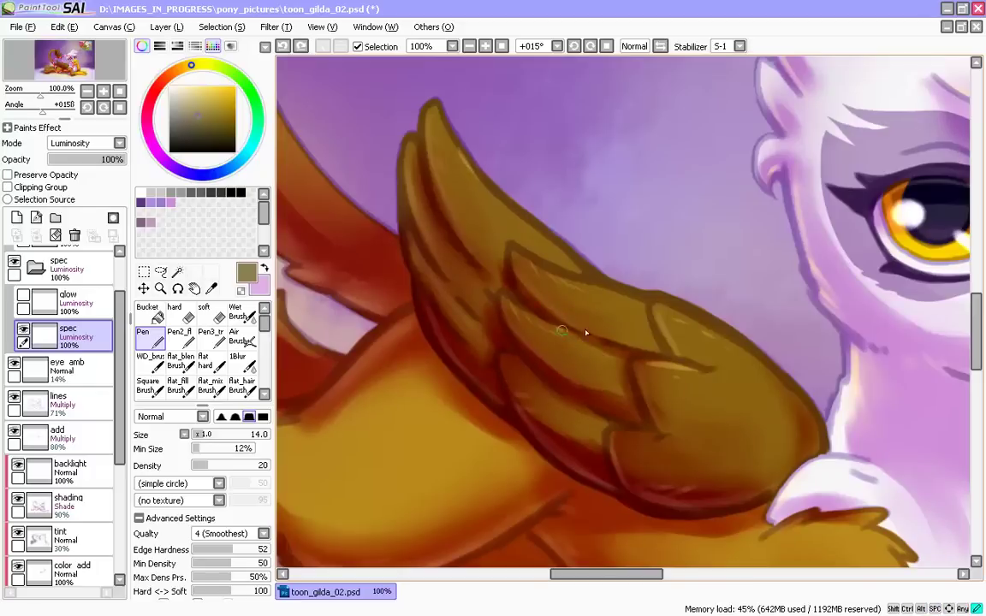
drag(450, 142, 458, 154)
key(e)
key(n)
key(ctrl+z)
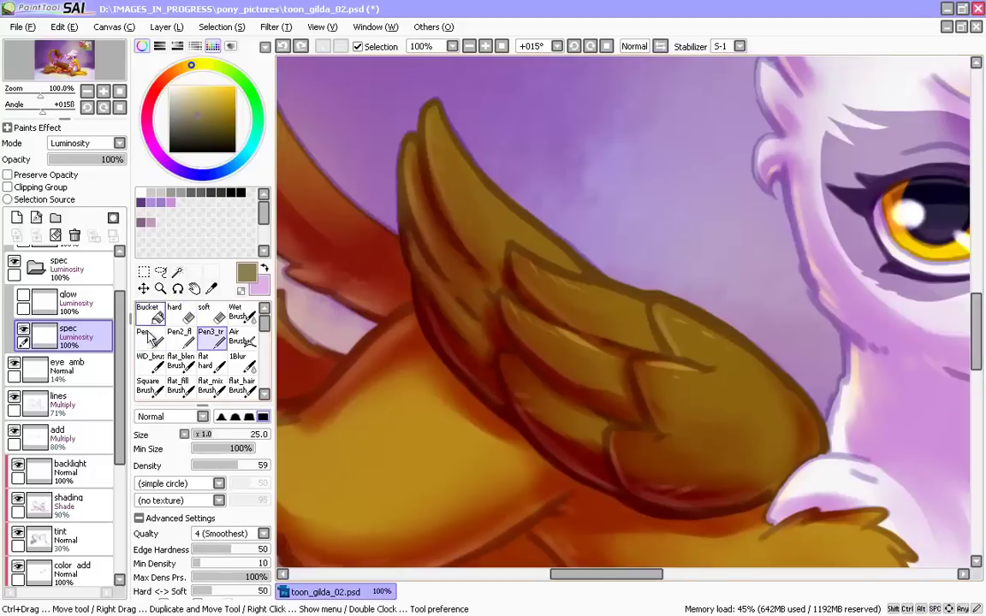
click(147, 336)
- Add faint fur highlights to the haunch and to the fold behind the hind leg
mouse_move(482, 211)
mouse_down()
mouse_move(486, 425)
mouse_move(517, 458)
mouse_up()
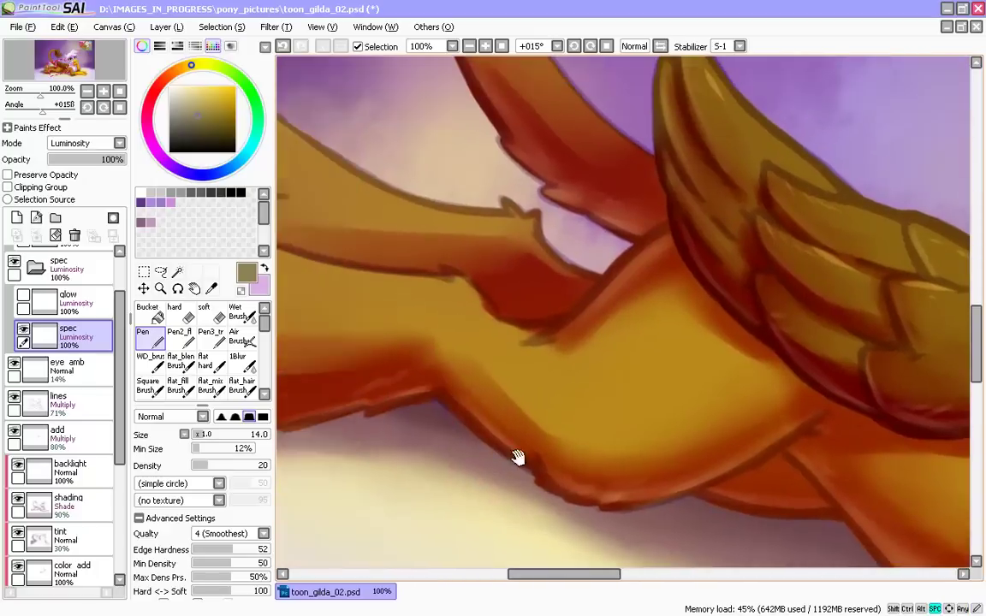
drag(446, 467, 373, 469)
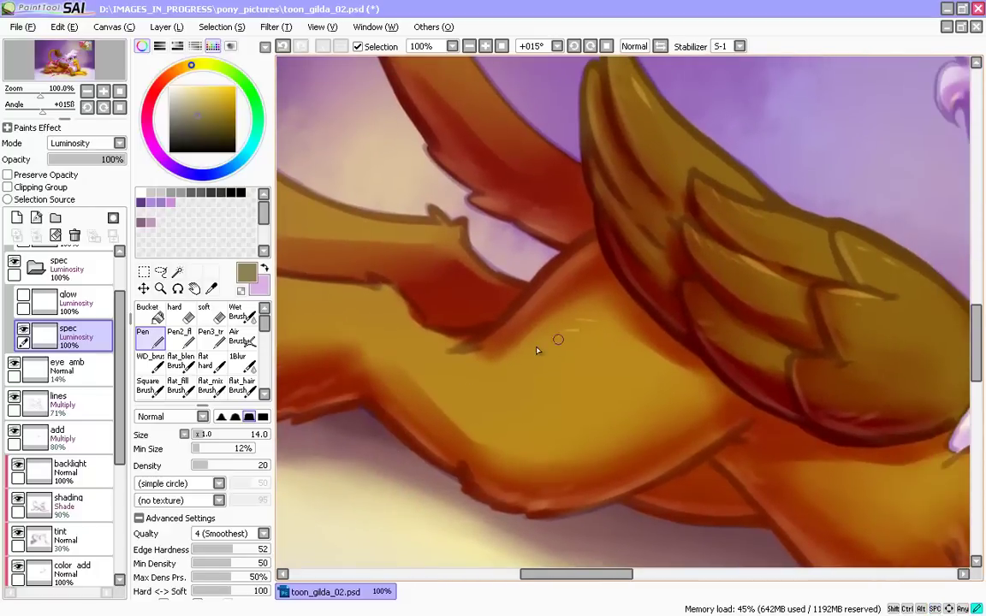
drag(301, 382, 425, 370)
drag(477, 186, 396, 520)
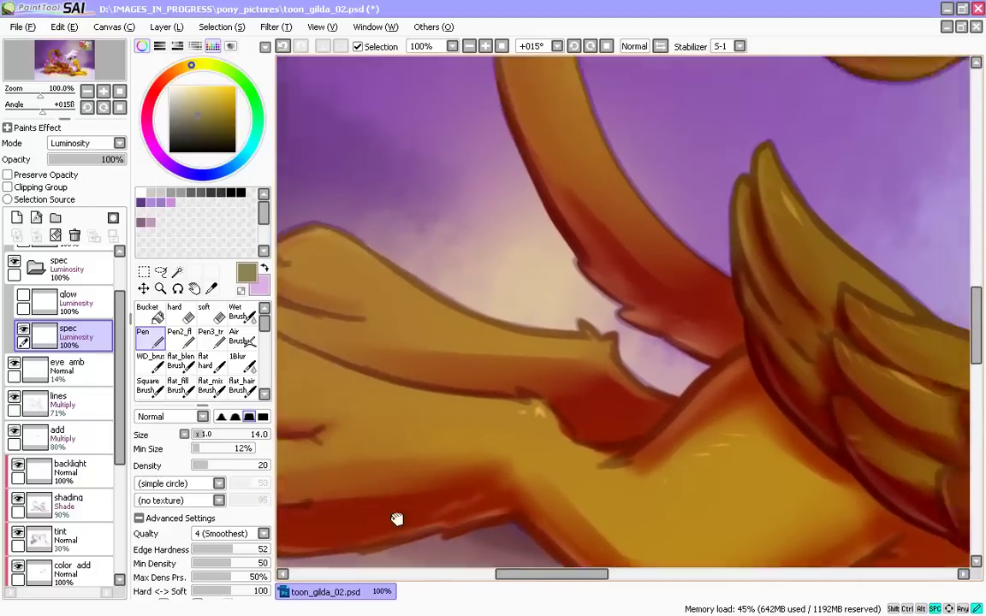
- Paint thin fur highlights along the tail's arch, its tuft and the lower part of the tail
drag(415, 232, 345, 357)
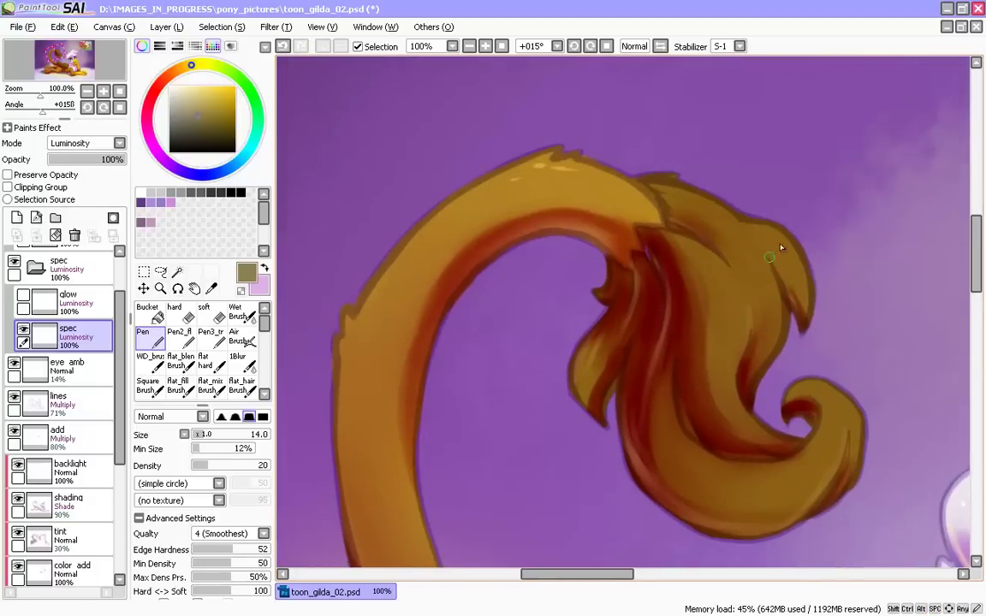
drag(776, 235, 798, 267)
drag(572, 300, 439, 266)
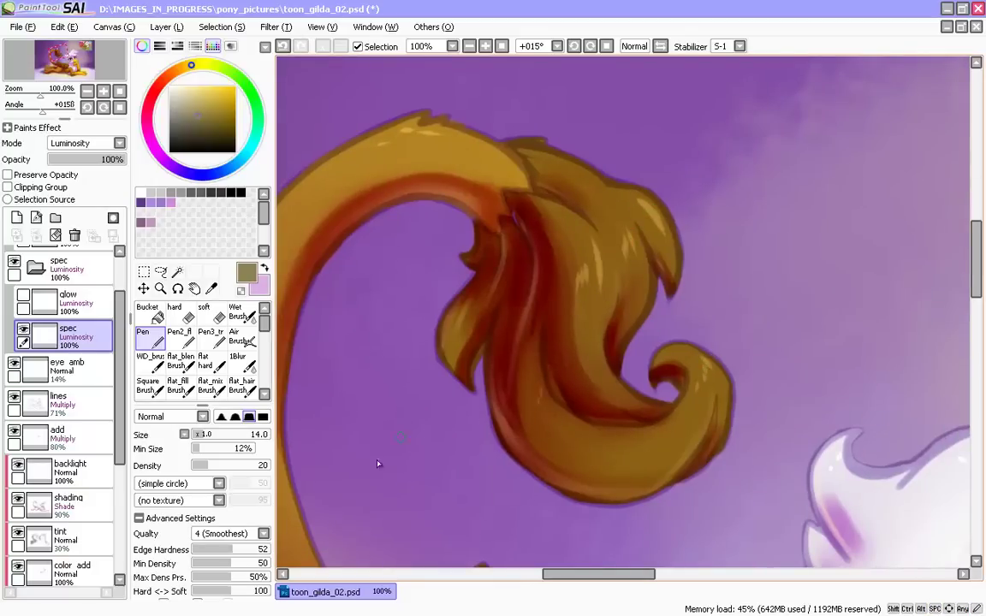
drag(378, 463, 394, 424)
drag(287, 423, 379, 491)
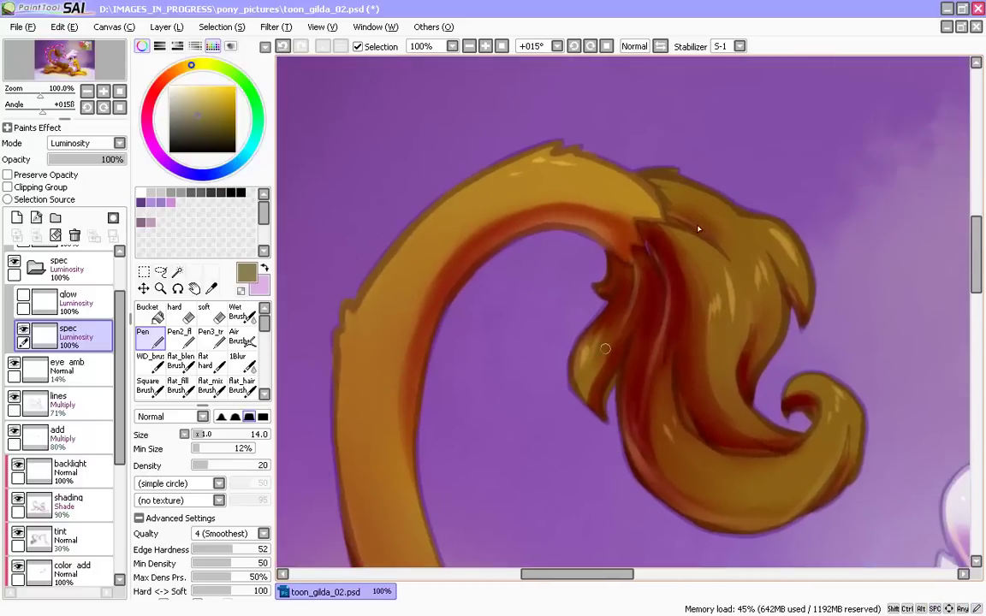
drag(332, 446, 396, 169)
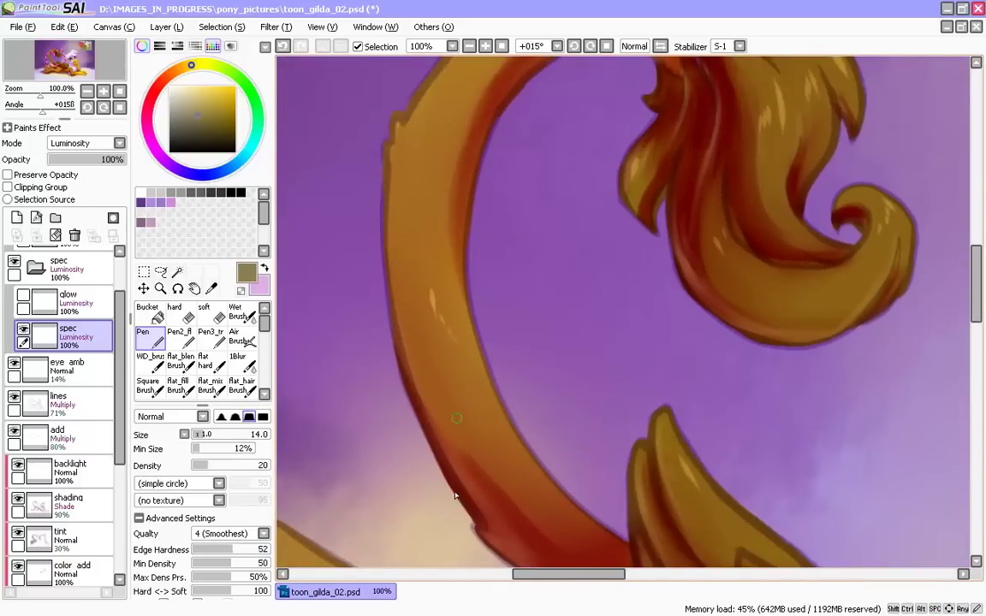
- Check the tail and body highlights, and make the add layer below the line art active
drag(455, 494, 378, 374)
drag(605, 318, 522, 368)
drag(676, 386, 451, 412)
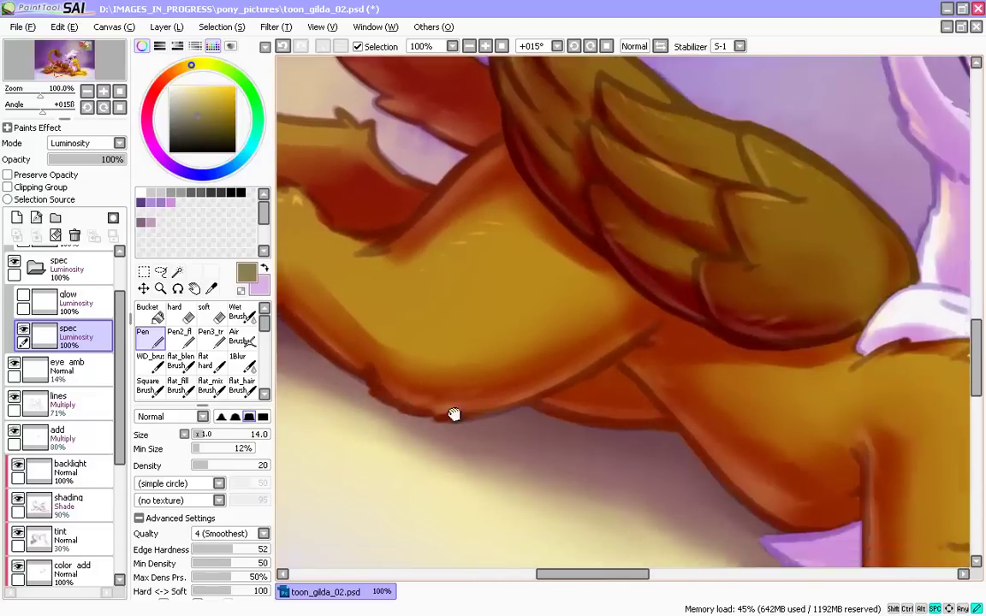
drag(632, 365, 501, 371)
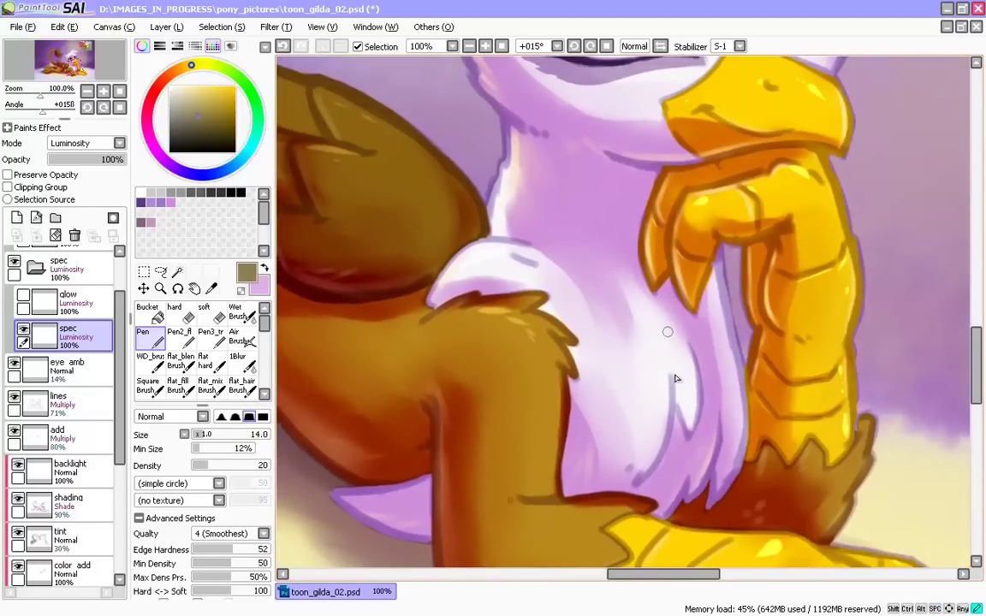
drag(523, 434, 536, 423)
click(69, 439)
- Sample the light chest-feather colour and the lilac eye-patch colour from the griffon reference picture as the two working colours
drag(390, 231, 907, 557)
drag(326, 94, 439, 332)
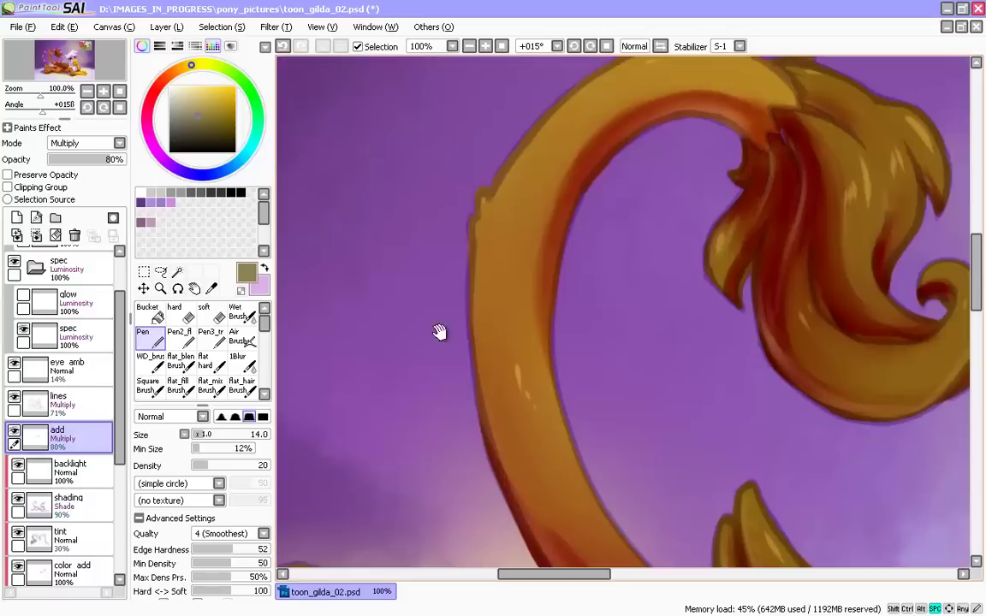
key(Page_Down)
key(Page_Down)
drag(405, 395, 387, 471)
drag(120, 346, 120, 299)
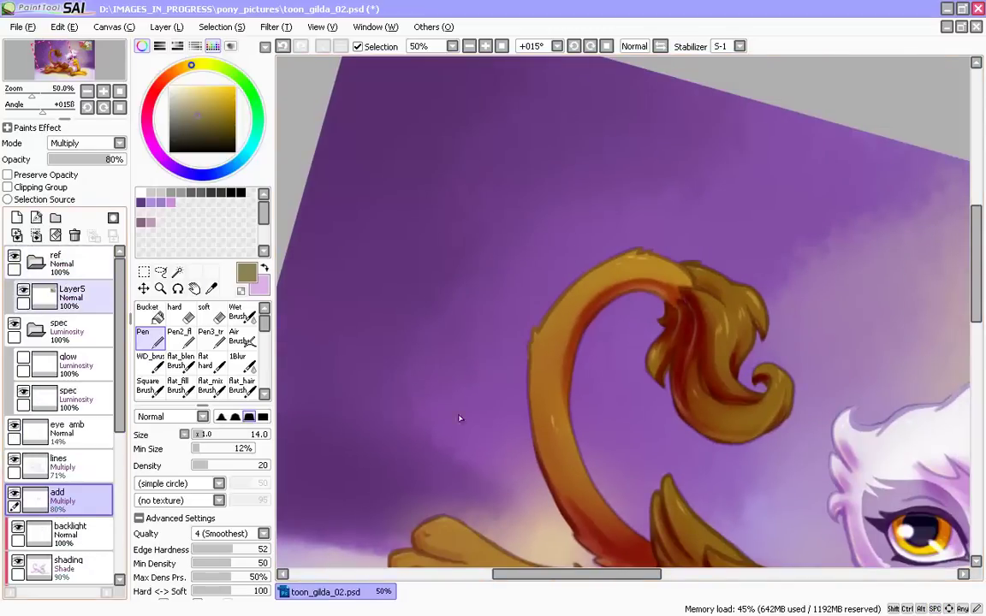
drag(964, 520, 346, 389)
key(Page_Up)
key(Page_Up)
drag(502, 370, 486, 429)
key(n)
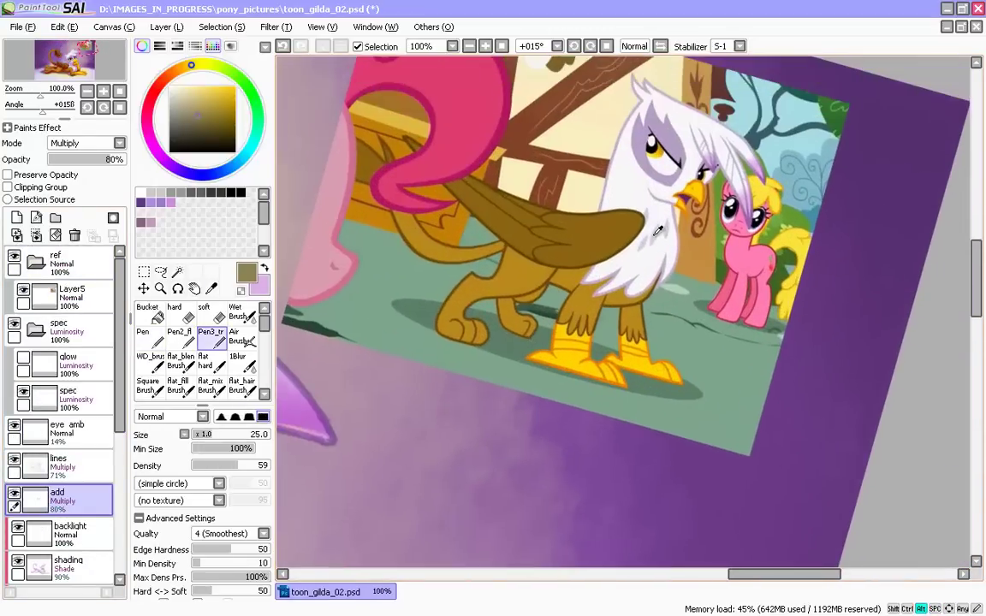
alt+click(656, 233)
key(x)
alt+click(671, 136)
key(x)
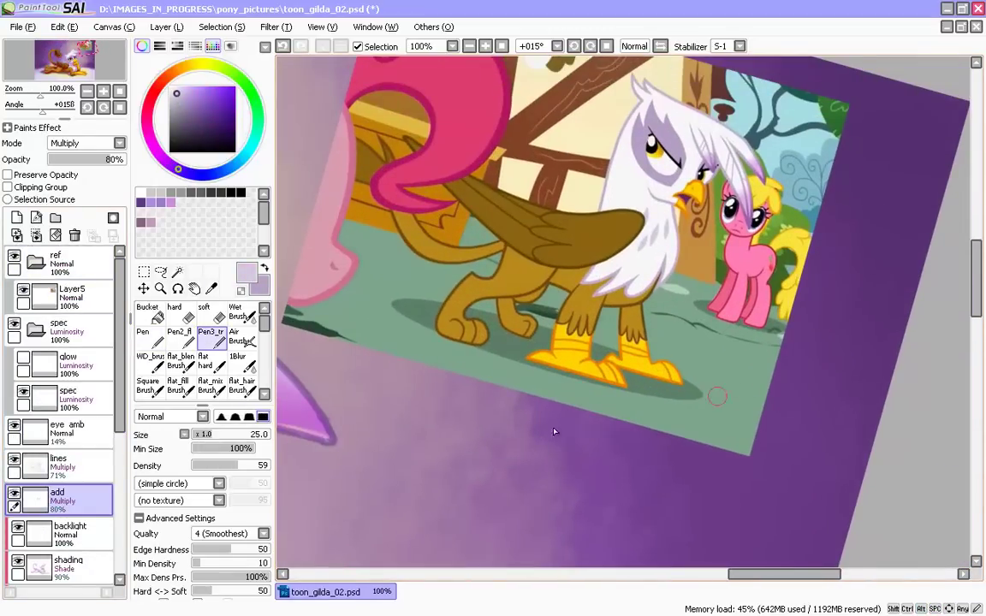
- Switch to the Pen for the neck feathers and set its minimum size to 11%
drag(325, 488, 765, 182)
drag(487, 361, 482, 311)
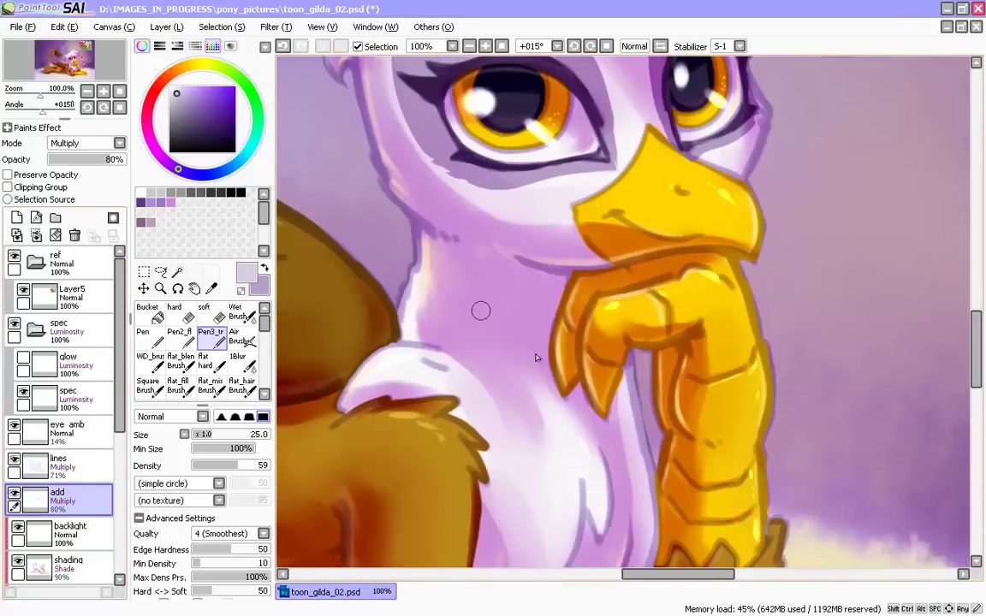
click(143, 336)
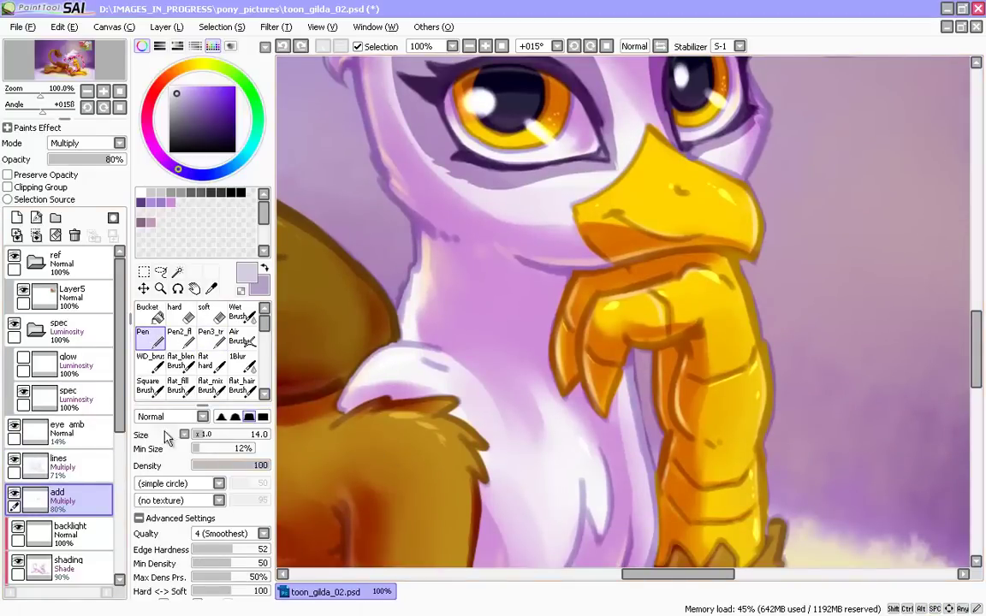
mouse_move(207, 451)
mouse_down()
mouse_move(157, 451)
mouse_move(200, 453)
mouse_up()
drag(513, 376, 497, 346)
click(212, 340)
click(143, 340)
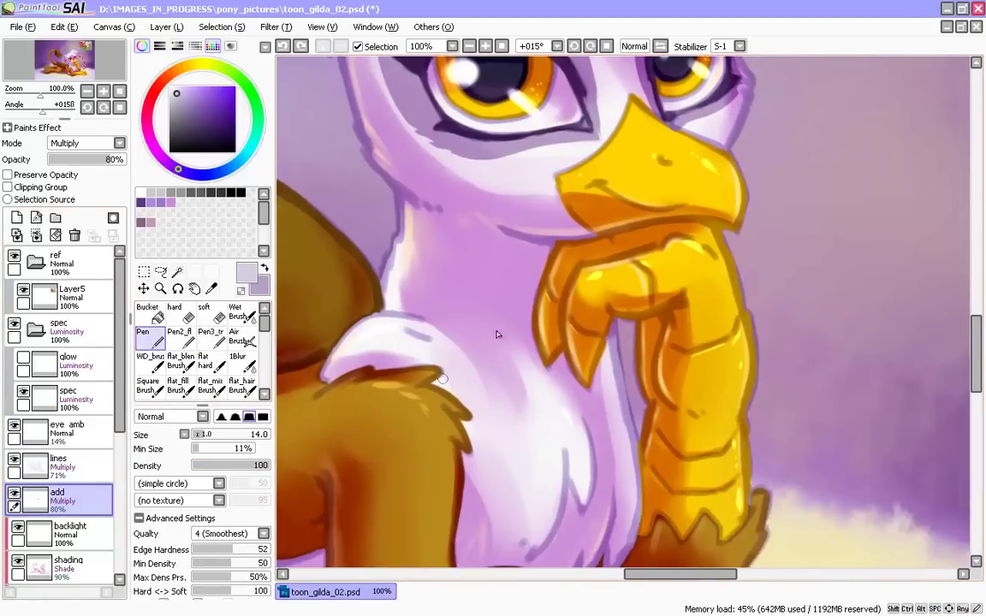
- Try a greyish feather mark on the middle of the neck with the pen at size 40
drag(489, 294, 500, 340)
key(ctrl+z)
key(bracketright)
key(bracketright)
key(bracketright)
key(bracketright)
key(bracketright)
key(bracketright)
drag(495, 301, 502, 315)
- Try two feather marks down the neck with the stabilizer at S-3, and reduce the pen size to 25
click(739, 48)
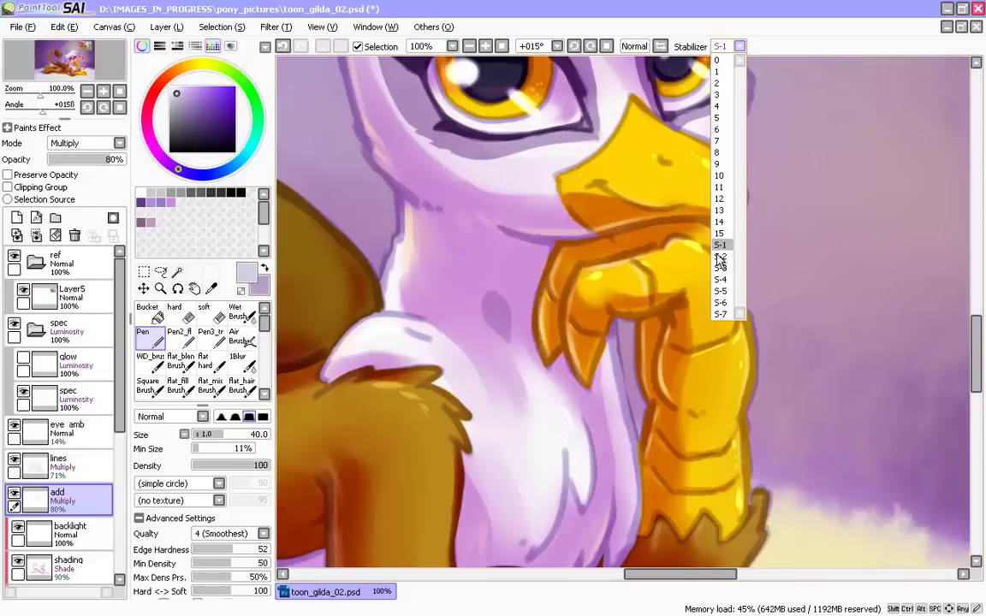
click(720, 268)
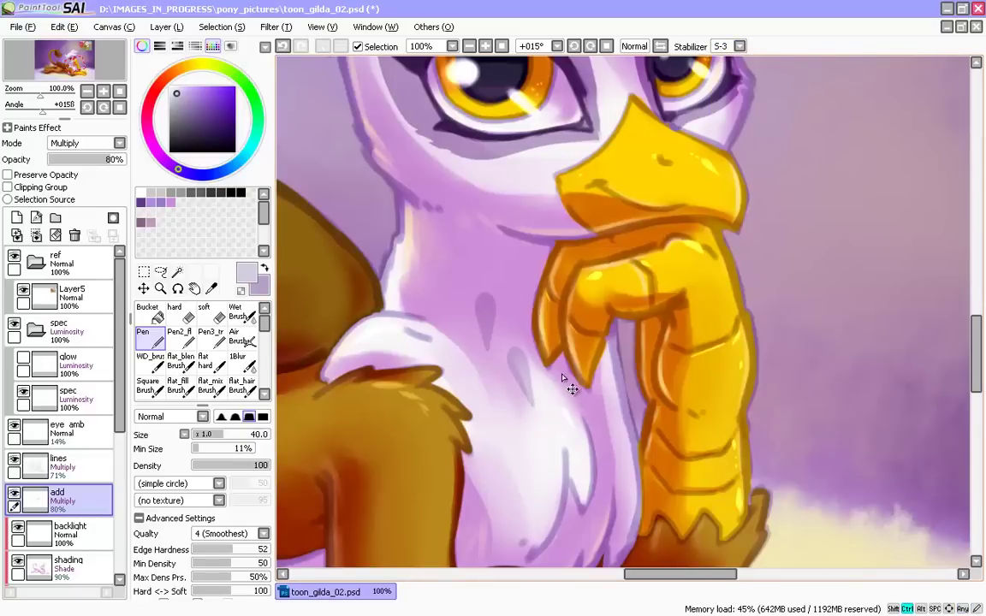
key(bracketleft)
key(bracketleft)
key(bracketleft)
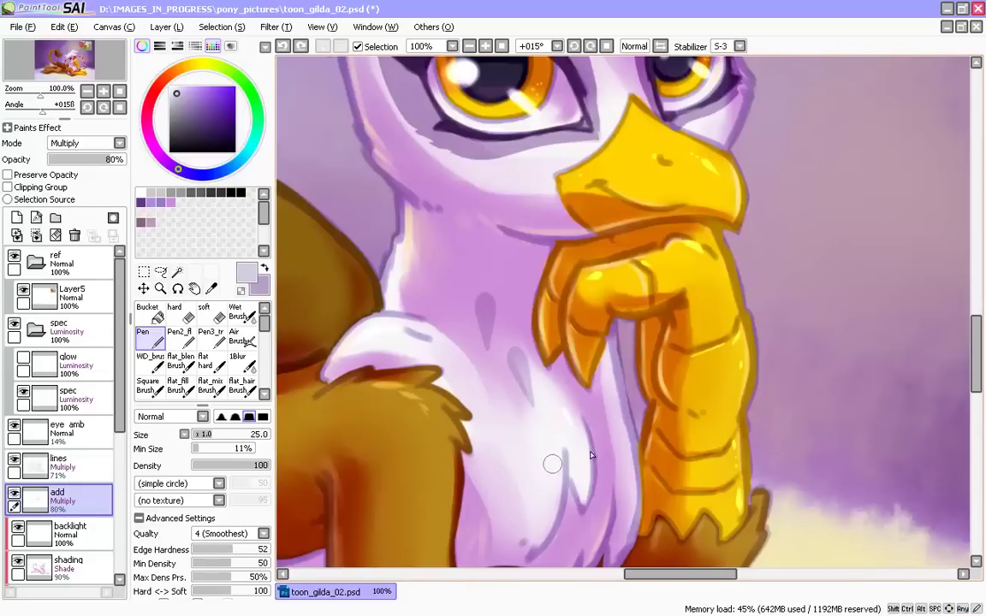
key(Page_Down)
key(Page_Down)
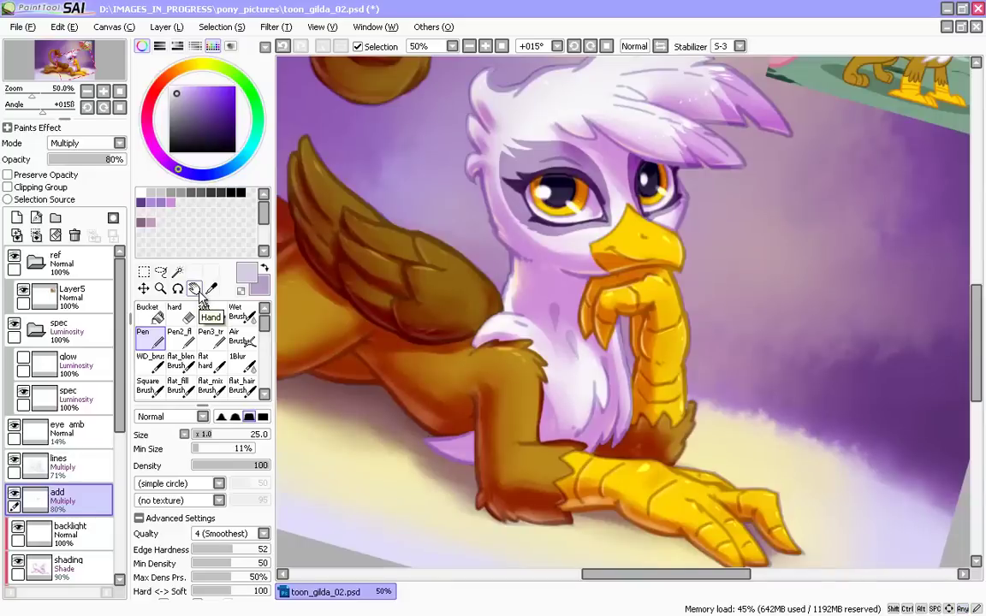
key(plus)
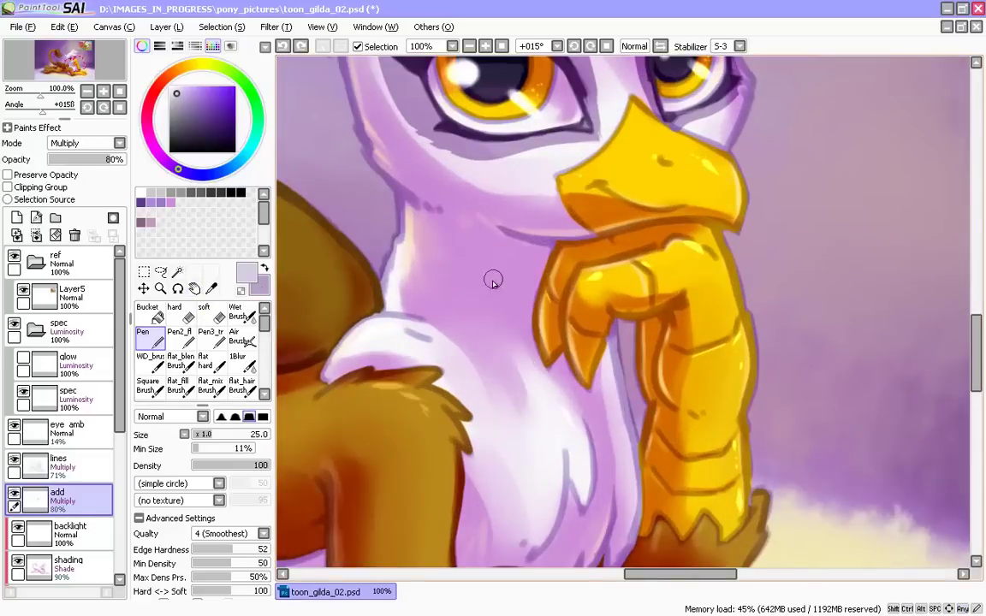
- Undo the trial neck marks and try a longer one with the stabilizer at S-7 and the pen at size 50
click(740, 46)
click(728, 291)
key(ctrl+z)
key(bracketright)
key(bracketright)
key(bracketright)
key(bracketright)
drag(495, 276, 498, 353)
key(space)
mouse_move(700, 374)
mouse_down()
mouse_move(580, 358)
mouse_move(634, 546)
mouse_up()
key(space)
drag(407, 462, 740, 336)
drag(570, 460, 707, 126)
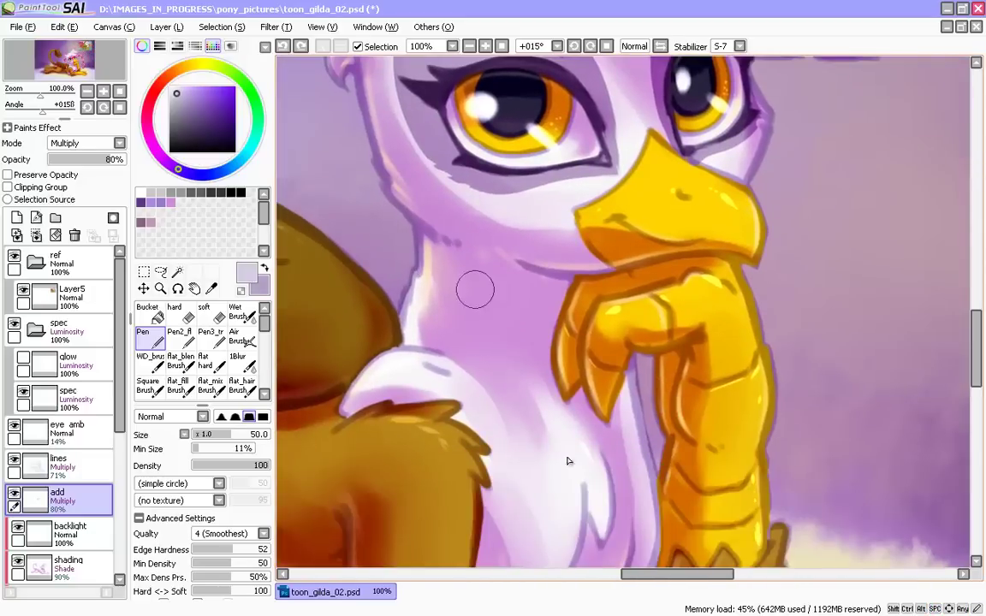
- Try a tapered feather mark from the neck towards the chest, reducing the pen size to 40
drag(501, 327, 520, 413)
key(ctrl+z)
key(bracketleft)
drag(500, 327, 528, 411)
key(ctrl+z)
key(ctrl+z)
key(ctrl+z)
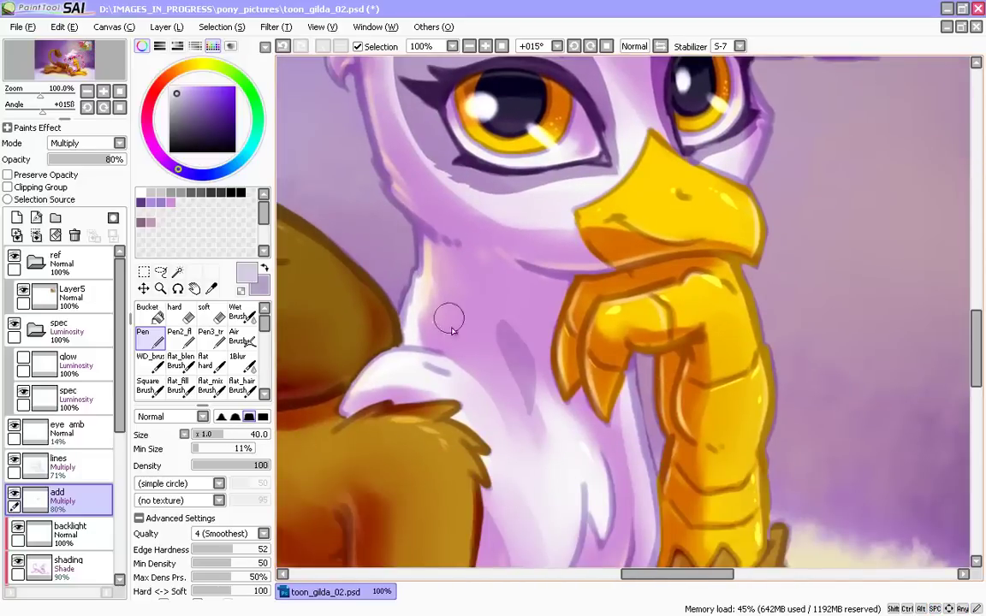
- Reduce the pen size to 30 and try stabilizer levels S-1 and 15
key(bracketleft)
click(723, 46)
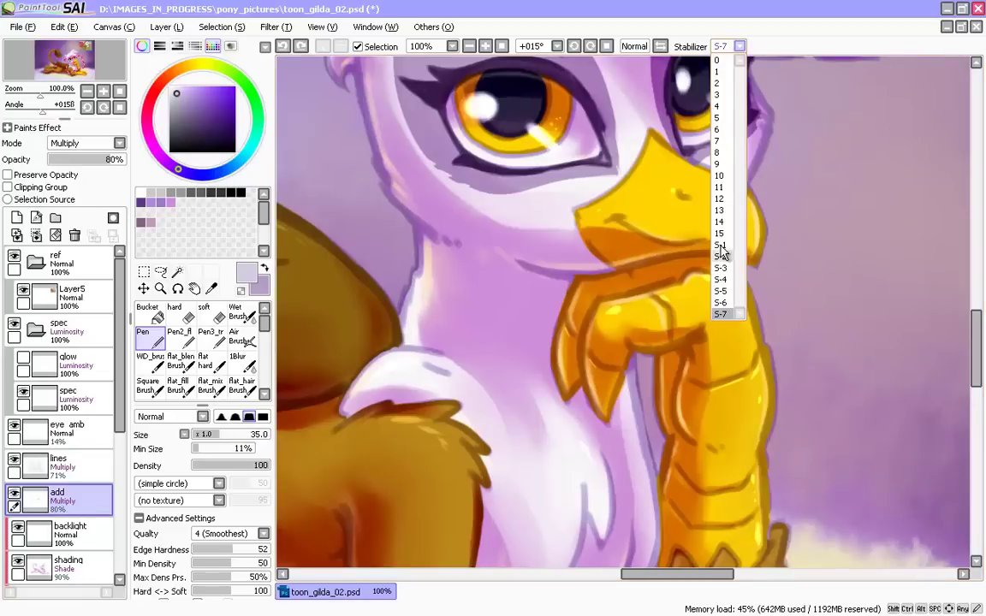
click(721, 246)
click(740, 46)
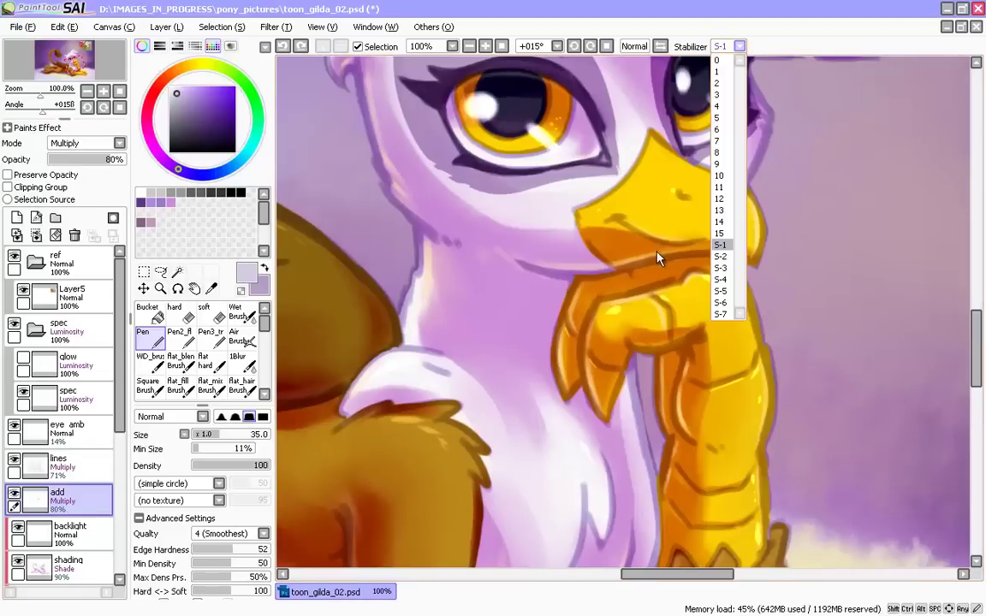
click(719, 234)
key(bracketleft)
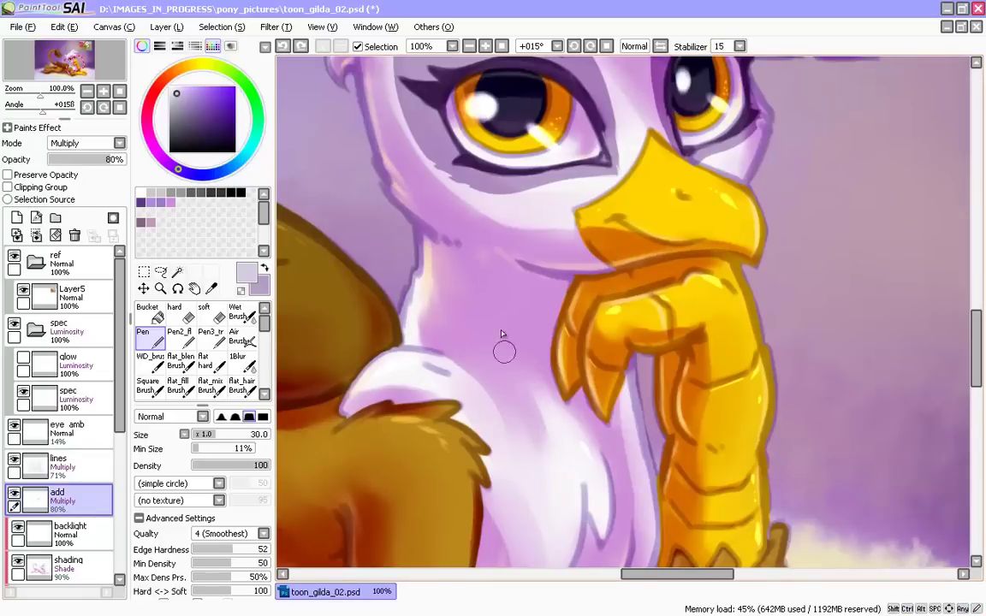
- Try a curved feather mark on the neck with the stabilizer at S-7, and reduce the pen size to 25
click(740, 46)
click(720, 318)
drag(522, 385, 545, 454)
key(ctrl+z)
drag(504, 322, 523, 393)
key(bracketleft)
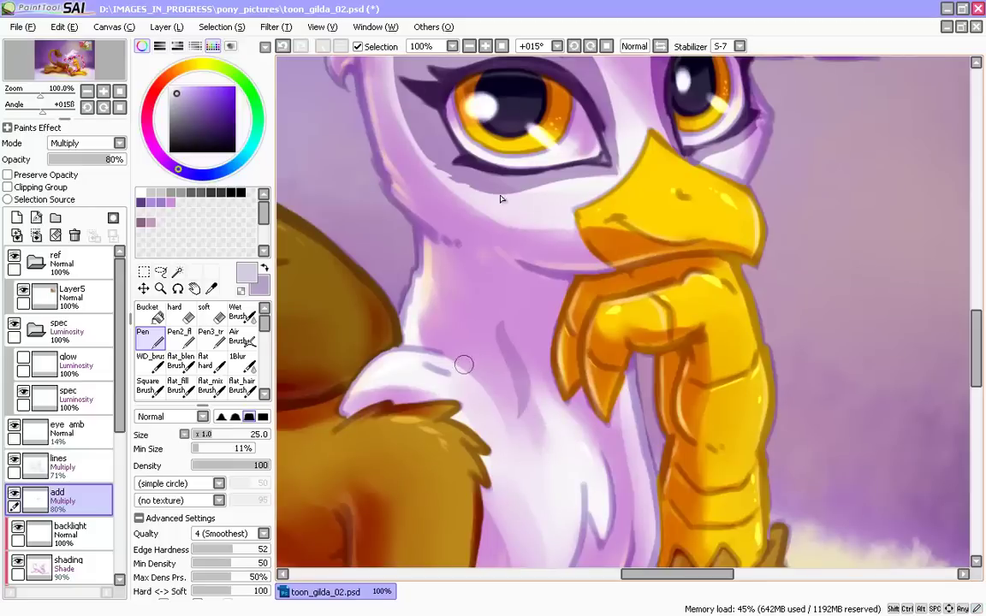
- Set the stabilizer to S-3 and undo the trial feather marks on the neck
click(740, 46)
click(719, 268)
key(ctrl+z)
drag(494, 332, 508, 372)
key(ctrl+z)
- Try a long feather mark from the neck down to the chest with the pen at size 50
key(bracketright)
key(bracketright)
key(bracketright)
key(bracketright)
key(bracketright)
drag(499, 320, 534, 430)
key(ctrl+z)
- Try short feather marks on the middle of the neck with the pen at size 30
key(bracketleft)
key(bracketleft)
key(bracketleft)
key(bracketleft)
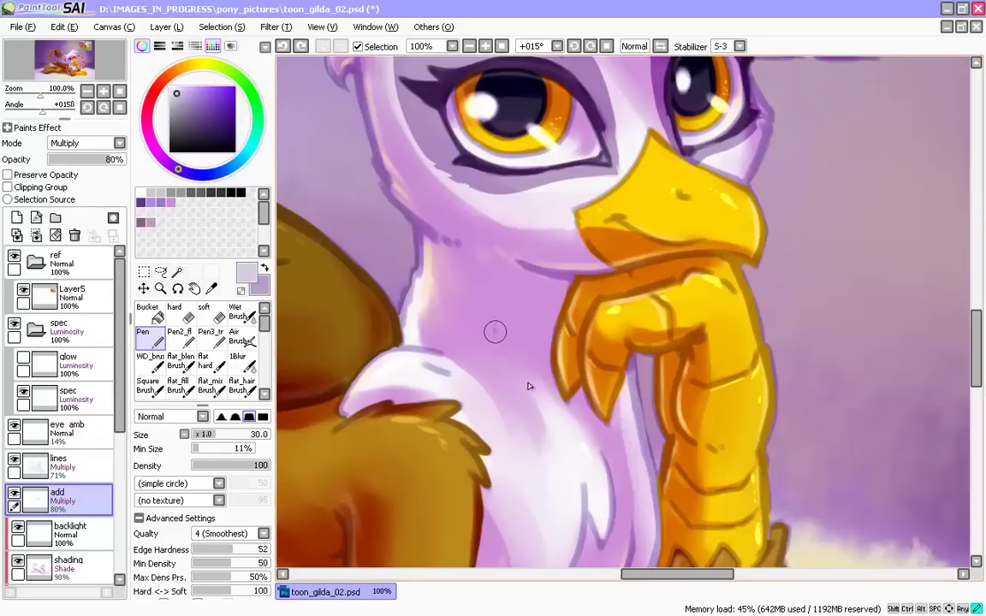
key(ctrl+z)
mouse_move(495, 332)
mouse_down()
mouse_move(531, 428)
mouse_move(493, 369)
mouse_move(489, 339)
mouse_up()
key(ctrl+z)
key(ctrl+z)
key(ctrl+z)
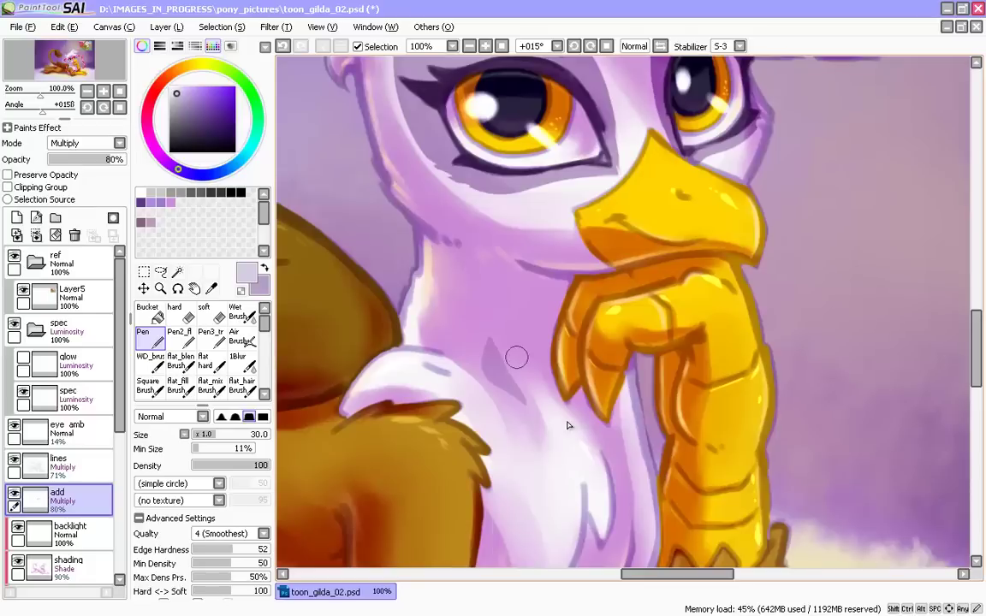
- Try several scattered feather marks from below the chin to the chest at pen size 30, and undo them
drag(585, 457, 557, 415)
drag(623, 490, 612, 439)
key(ctrl+z)
scroll(572, 443, down, 2)
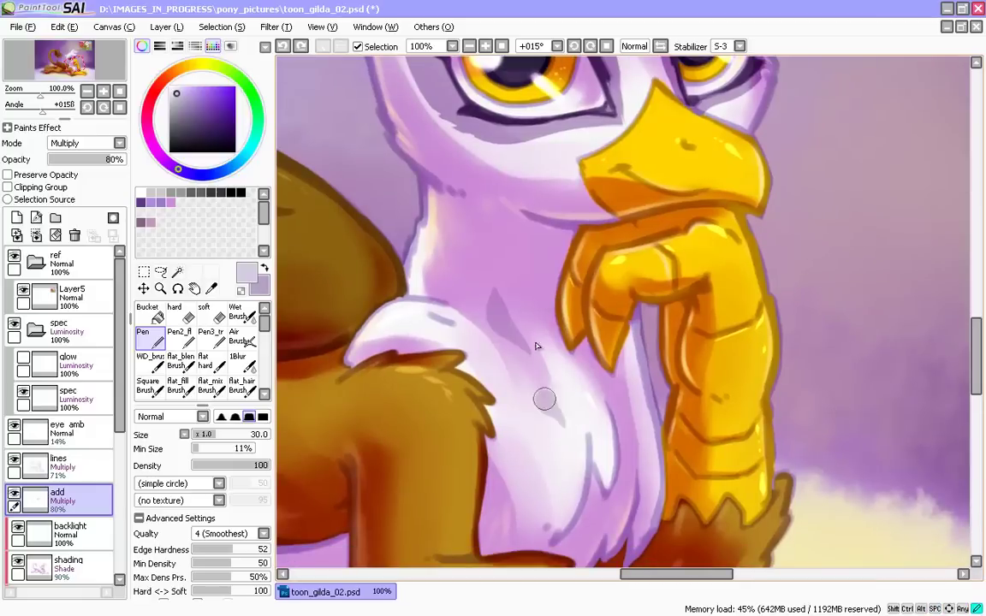
drag(534, 279, 528, 248)
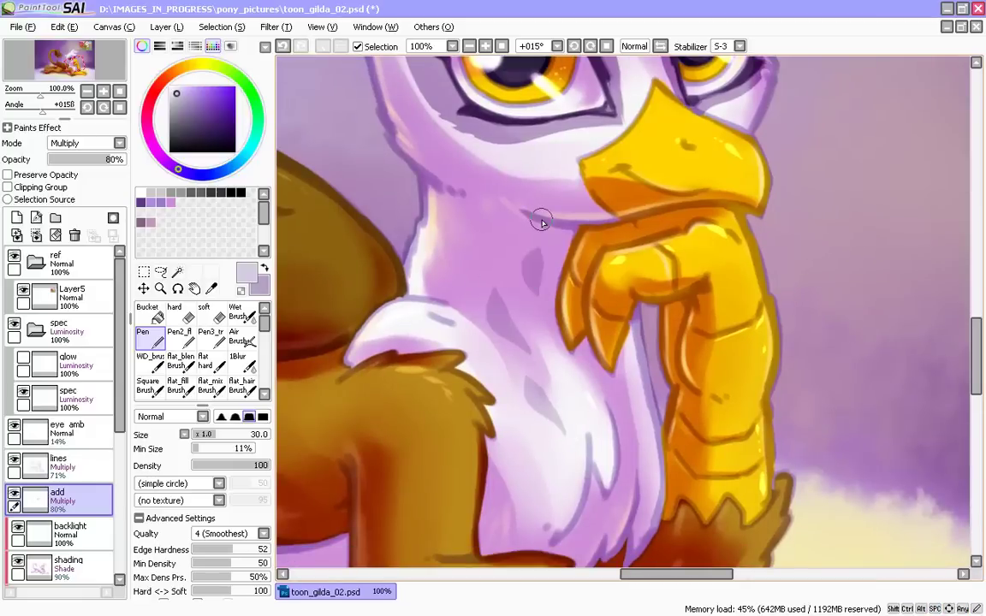
key(ctrl+z)
key(ctrl+z)
key(ctrl+z)
- Try a broad feather mark at the base of the neck with the pen at size 50
scroll(591, 372, down, 2)
mouse_move(630, 354)
mouse_down()
mouse_move(469, 443)
mouse_move(457, 525)
mouse_up()
drag(343, 479, 477, 356)
scroll(462, 364, up, 1)
key(])
key(])
key(])
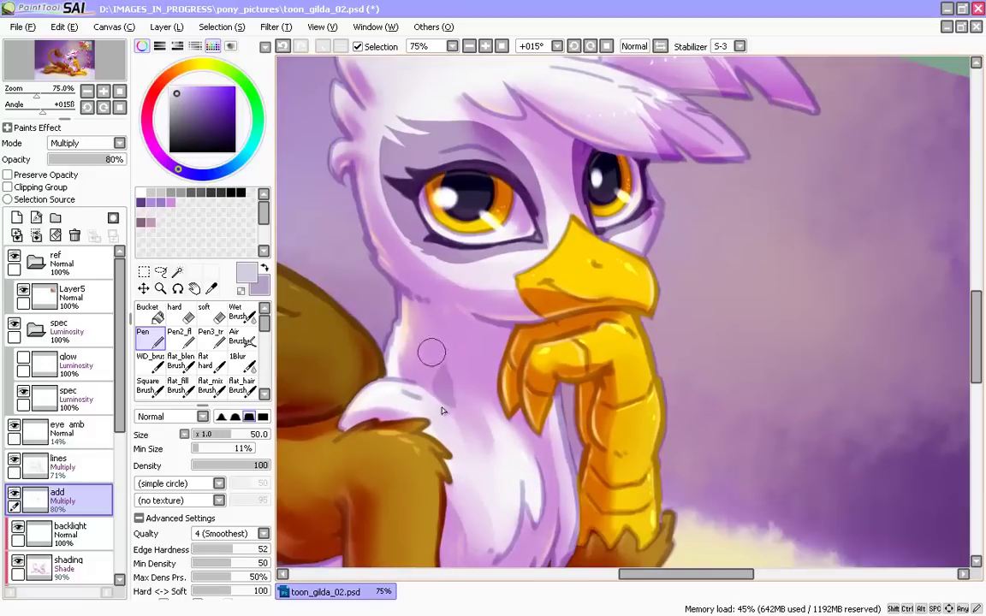
drag(487, 448, 469, 420)
key(bracketleft)
key(bracketleft)
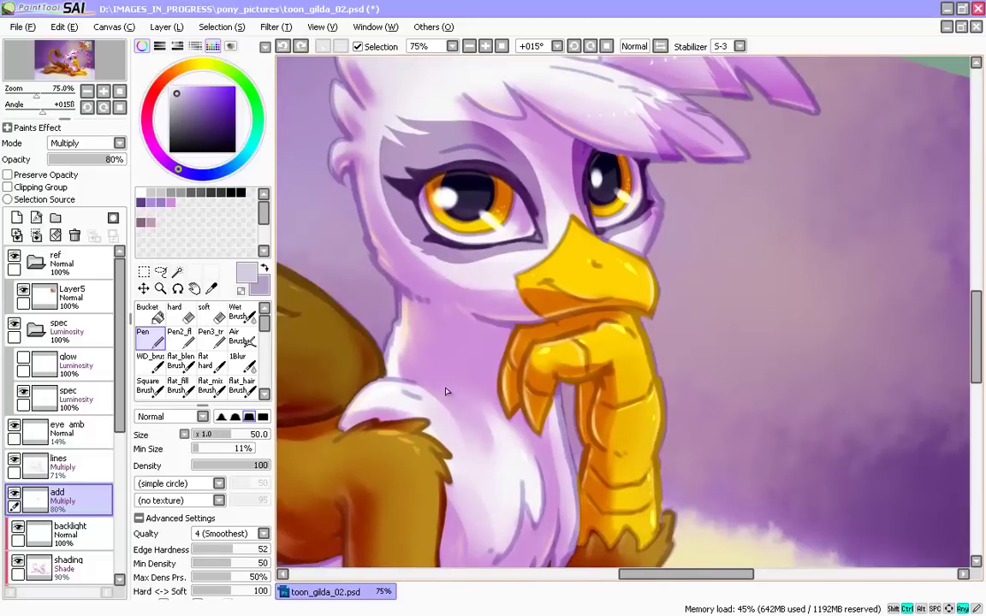
- Try one feather mark on the lower neck and another on the chest, and undo both
drag(446, 381, 464, 415)
mouse_move(490, 423)
mouse_down()
mouse_move(505, 467)
mouse_move(489, 469)
mouse_up()
key(ctrl+z)
key(ctrl+z)
- Paint three short feather marks down the neck and upper chest with the pen at size 30
mouse_move(468, 356)
mouse_down()
mouse_move(484, 390)
mouse_move(455, 408)
mouse_up()
scroll(496, 471, down, 1)
key(ctrl+z)
key(bracketleft)
key(ctrl+z)
key(ctrl+z)
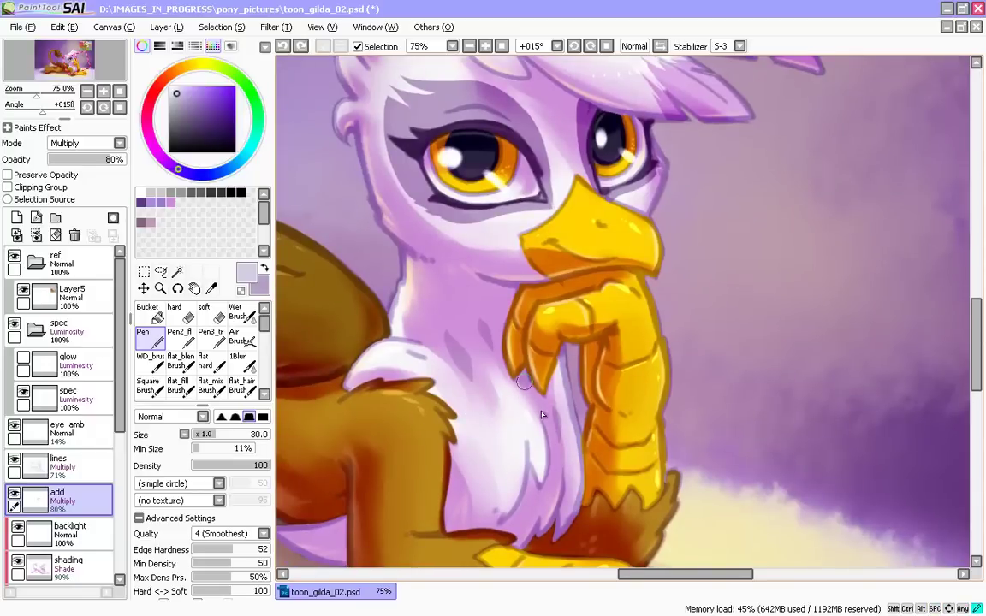
key(ctrl+z)
drag(486, 398, 498, 429)
key(ctrl+z)
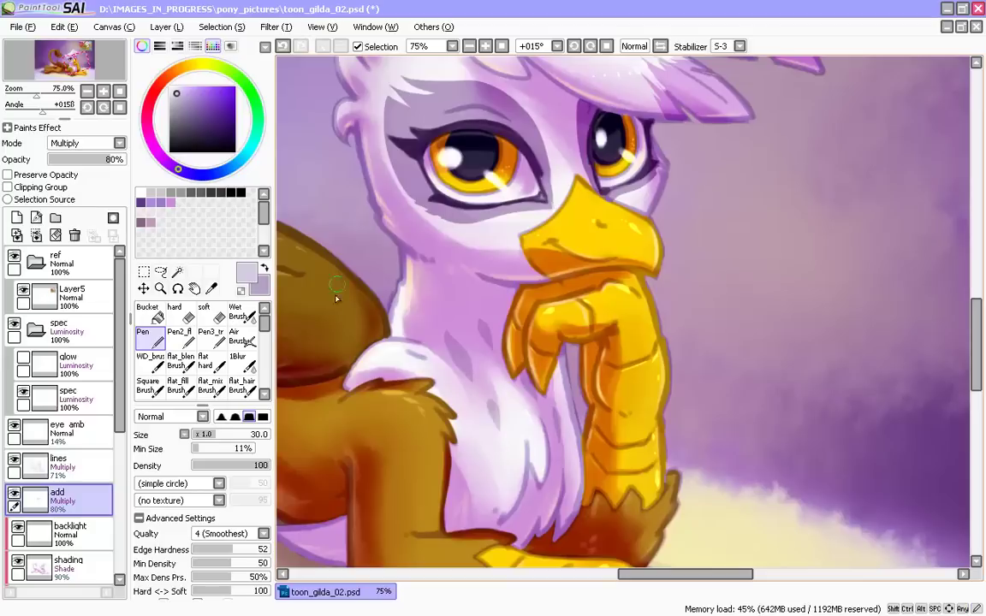
- Try reworking the neck feather marks with other brushes and an extra pen stroke, and undo the changes
key(e)
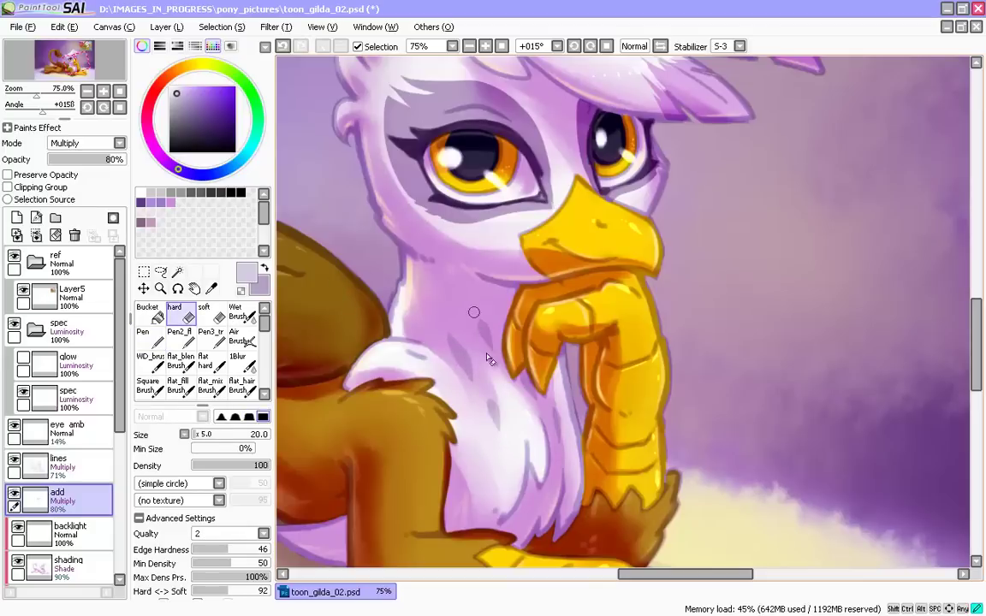
key(n)
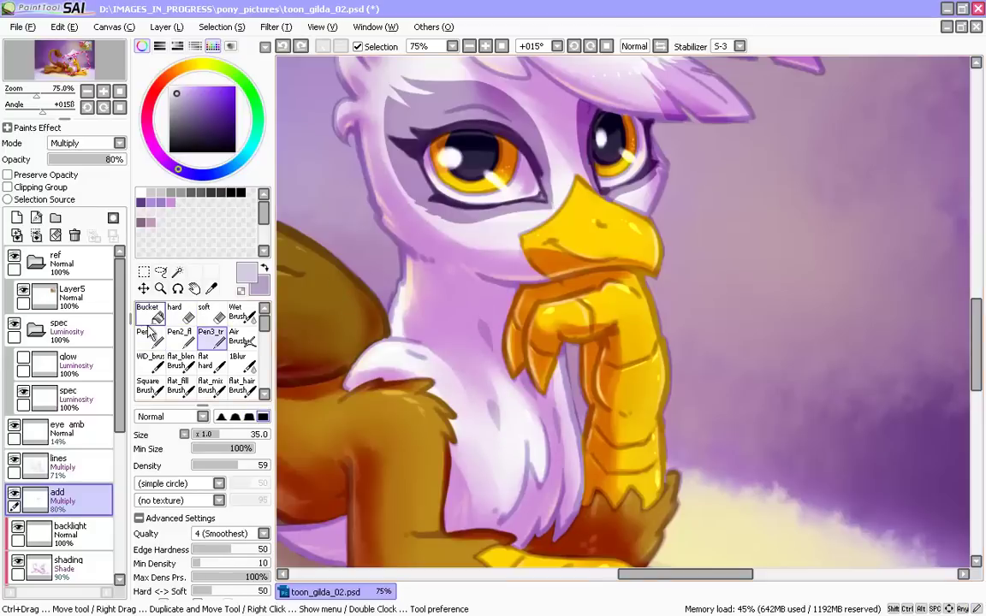
drag(448, 342, 464, 376)
key(ctrl+z)
key(ctrl+z)
key(ctrl+z)
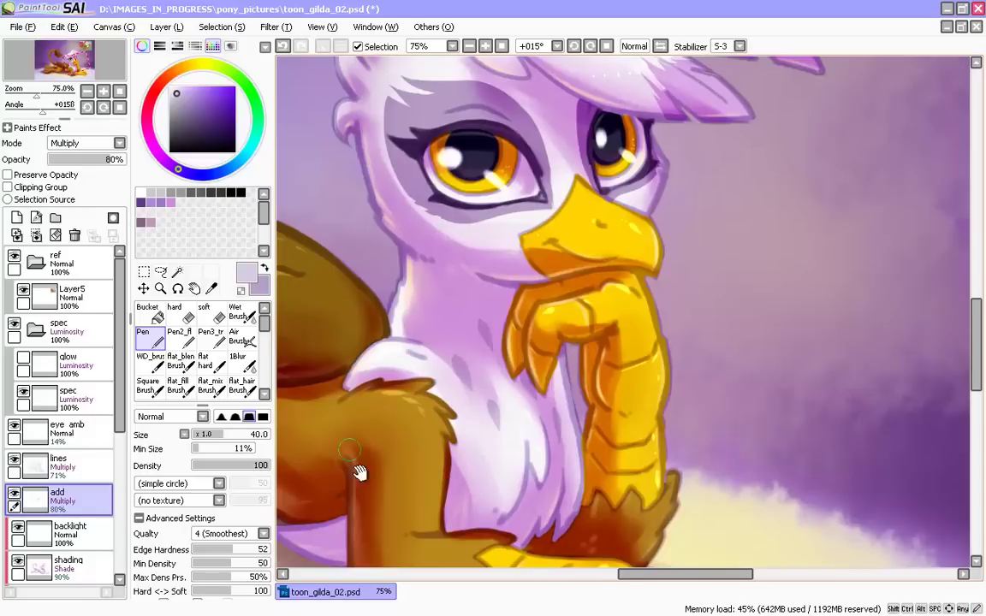
- On the shading layer, paint pinkish-purple shade on the far cheek beside the beak with Pen3 at sizes 30 and 16
drag(360, 473, 405, 428)
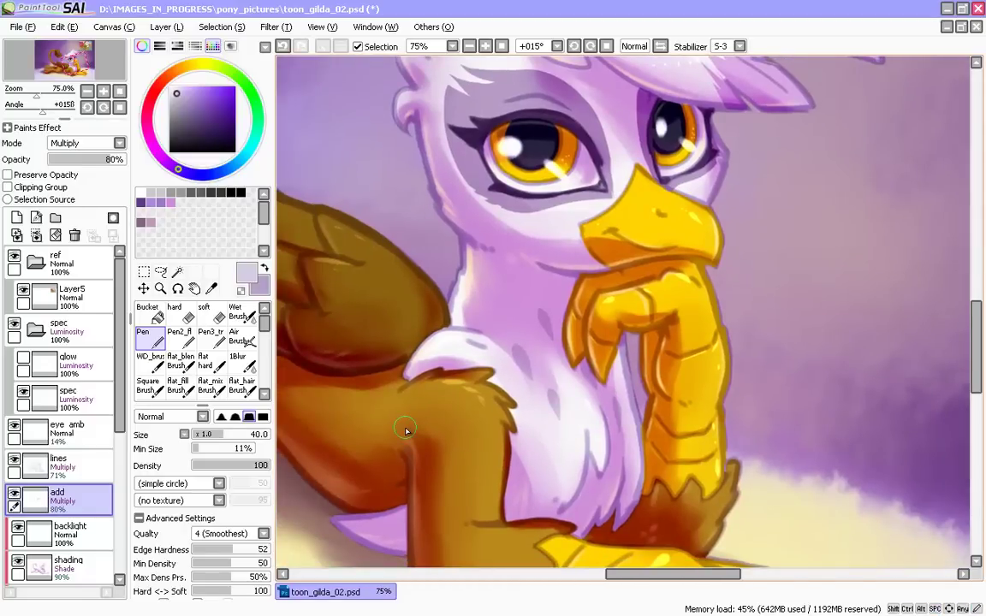
scroll(406, 429, up, 5)
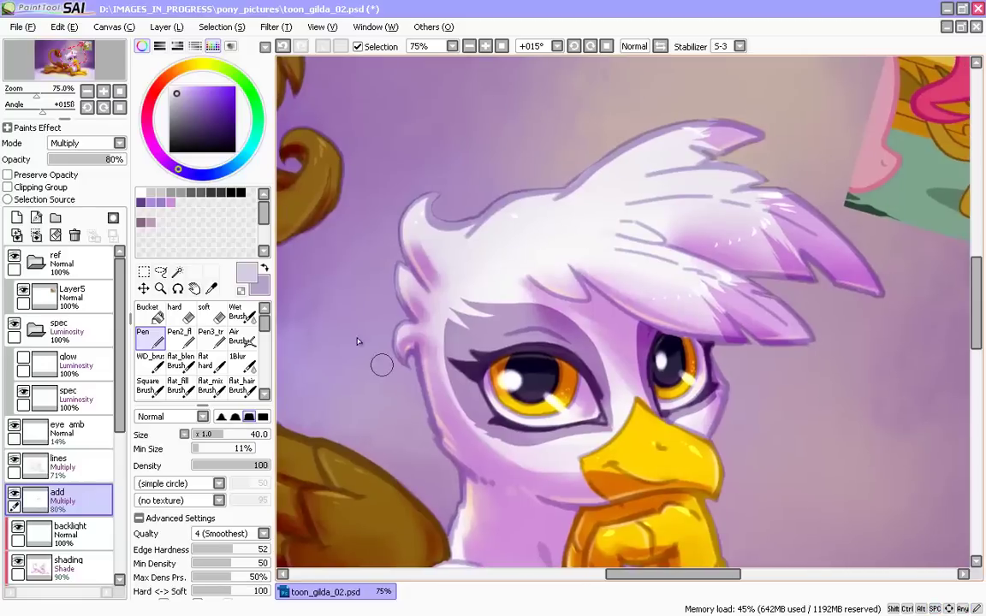
drag(370, 500, 347, 479)
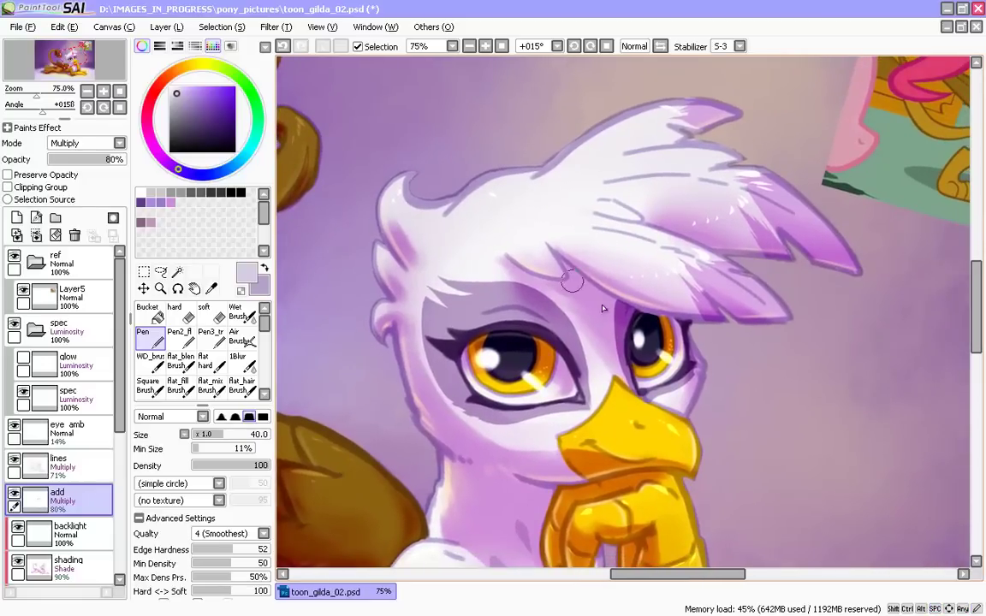
click(41, 569)
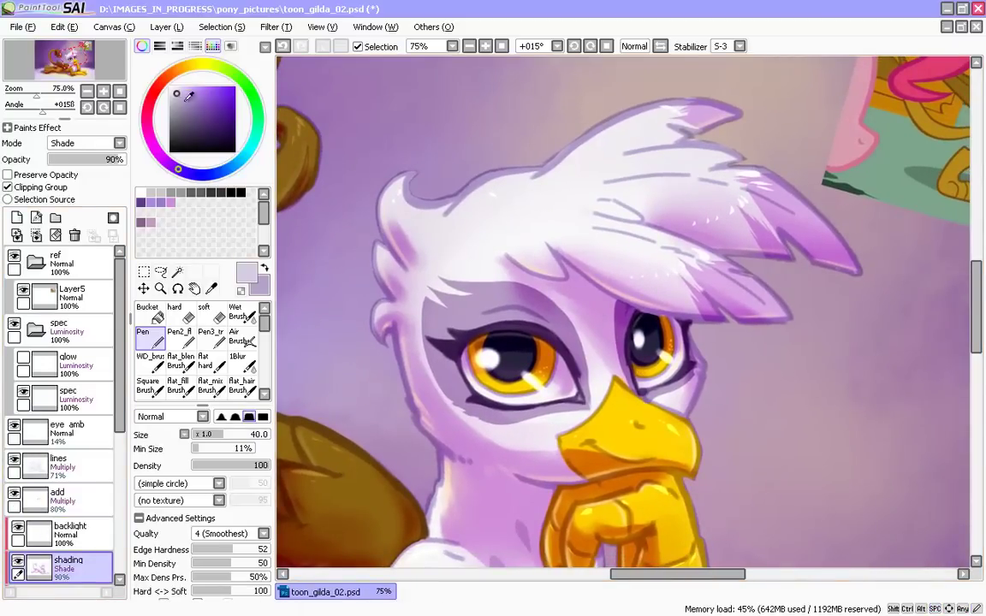
click(170, 203)
click(210, 337)
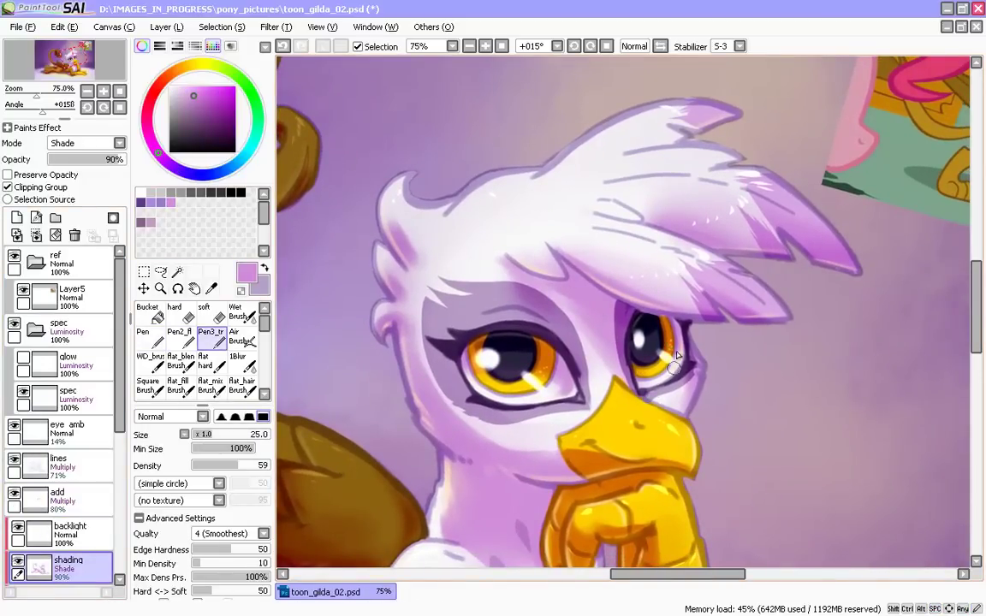
key(bracketright)
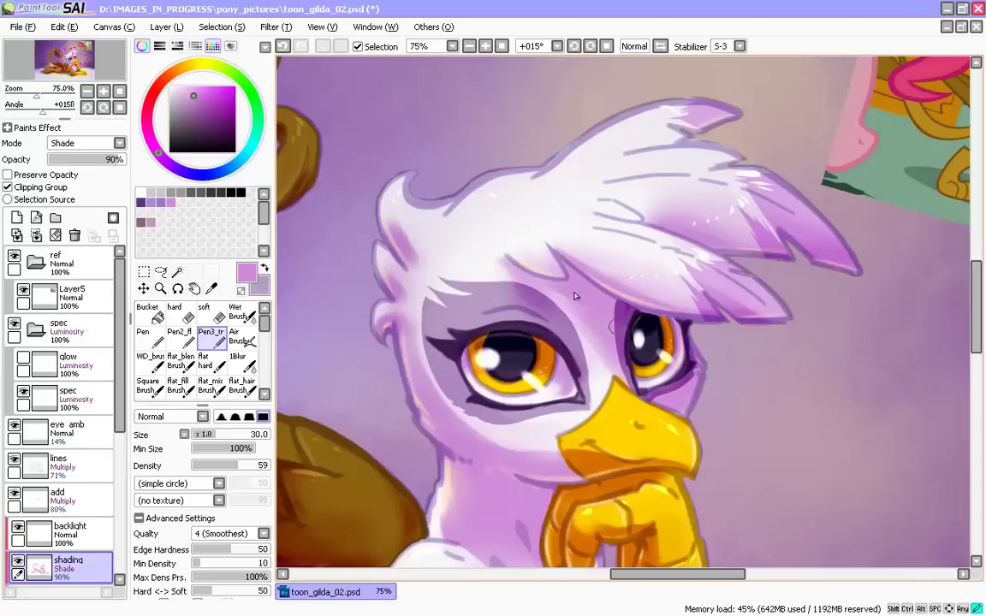
key(bracketleft)
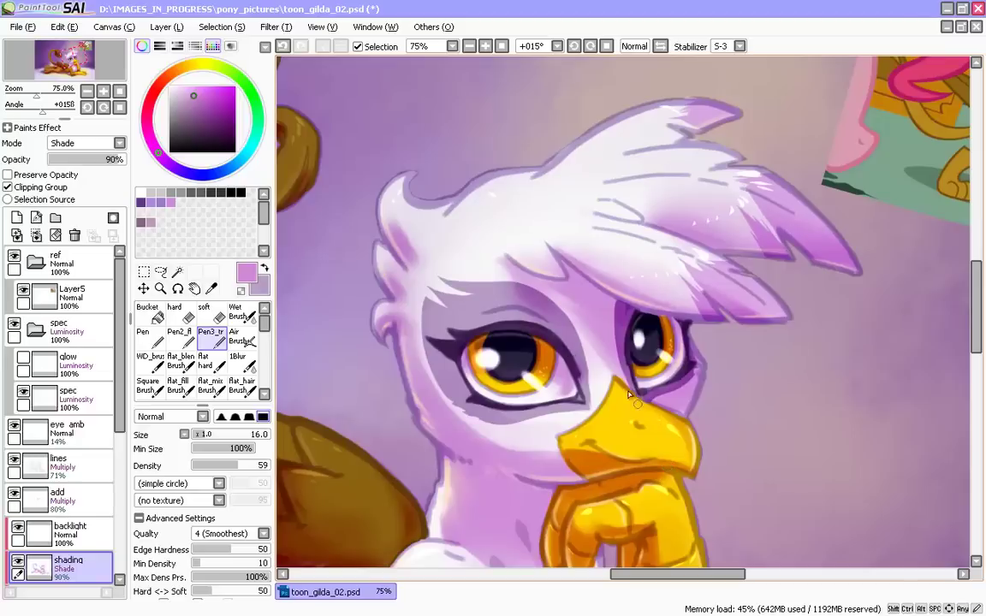
- Refine the far cheek's shading with the hard eraser at size 20 and the soft eraser, and set the stabilizer to 0
key(e)
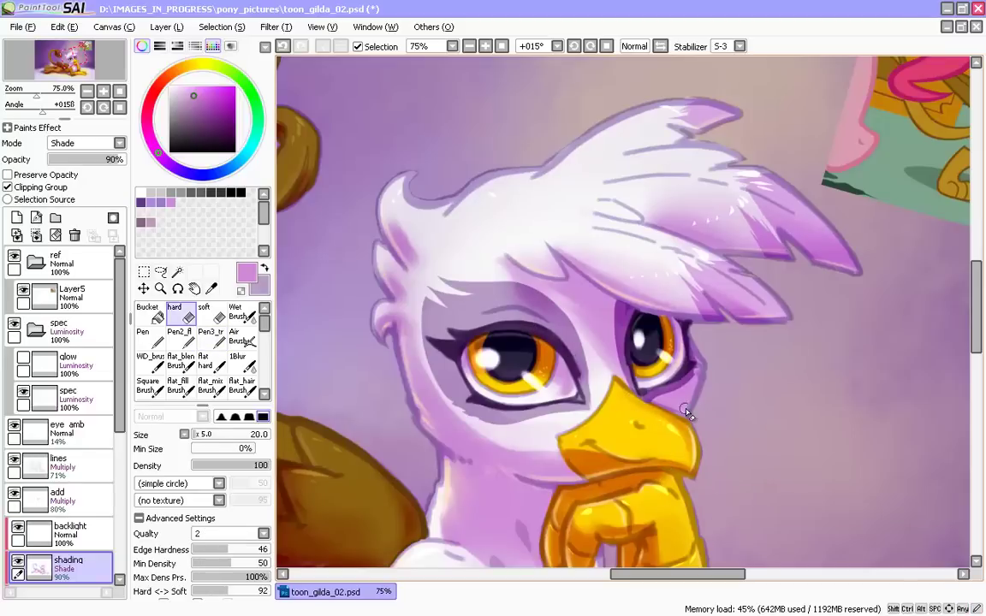
click(209, 313)
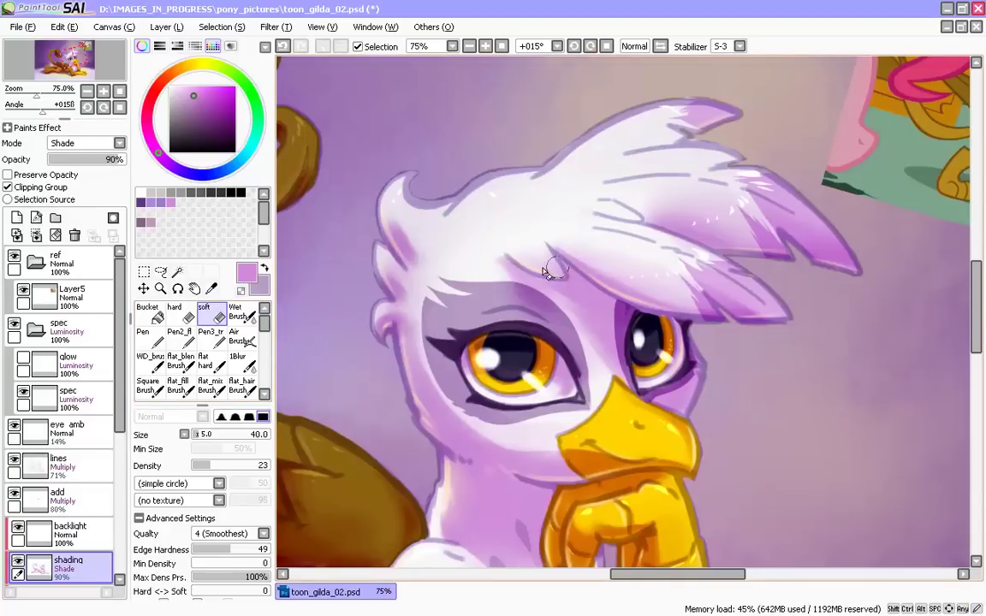
click(739, 47)
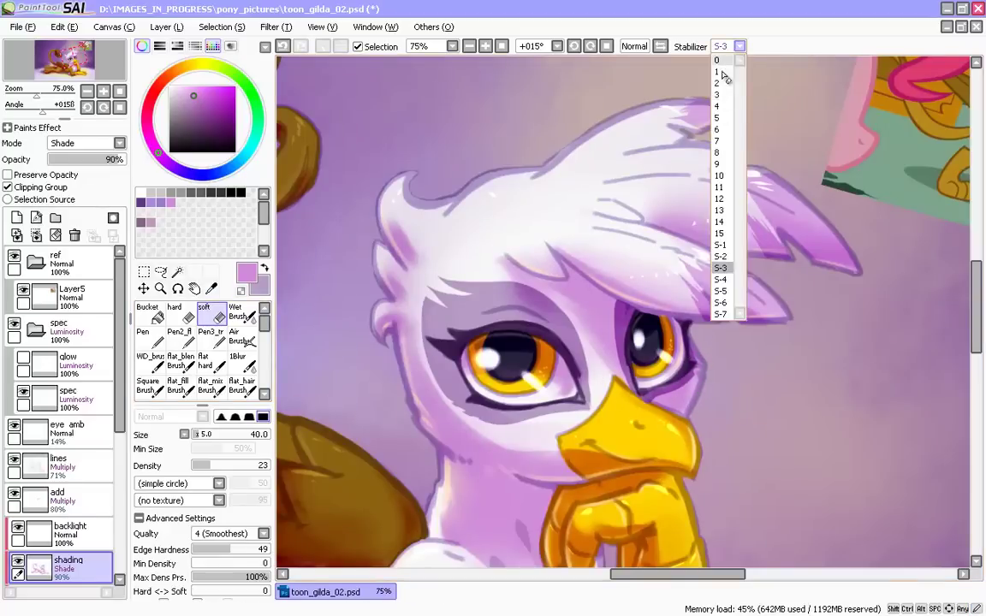
click(719, 59)
key(bracketright)
key(bracketright)
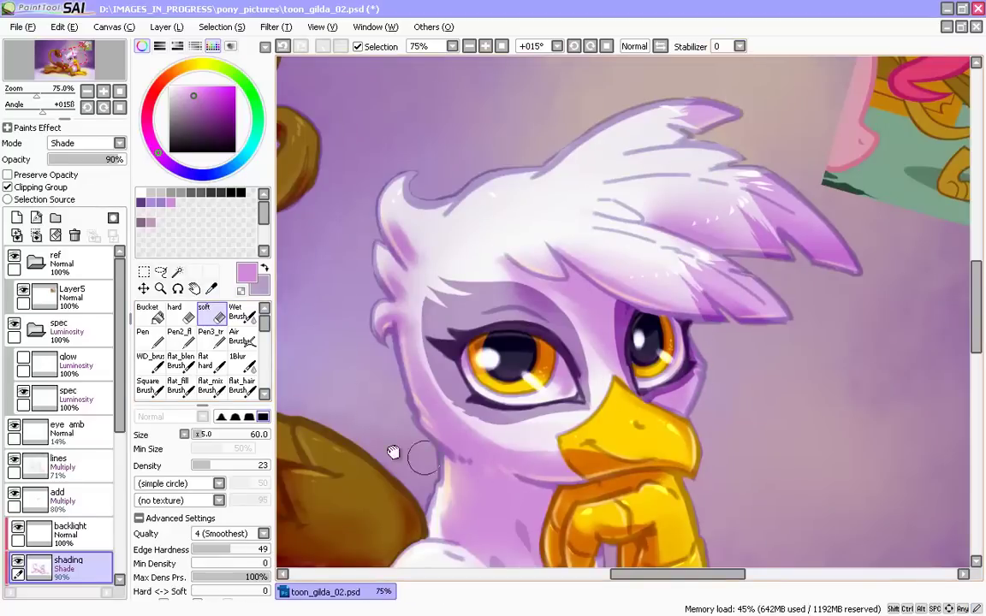
- Soften the shading around the neck and head with the soft eraser at sizes 50 and 40
scroll(396, 455, down, 2)
scroll(452, 357, down, 2)
key(bracketleft)
scroll(505, 360, right, 1)
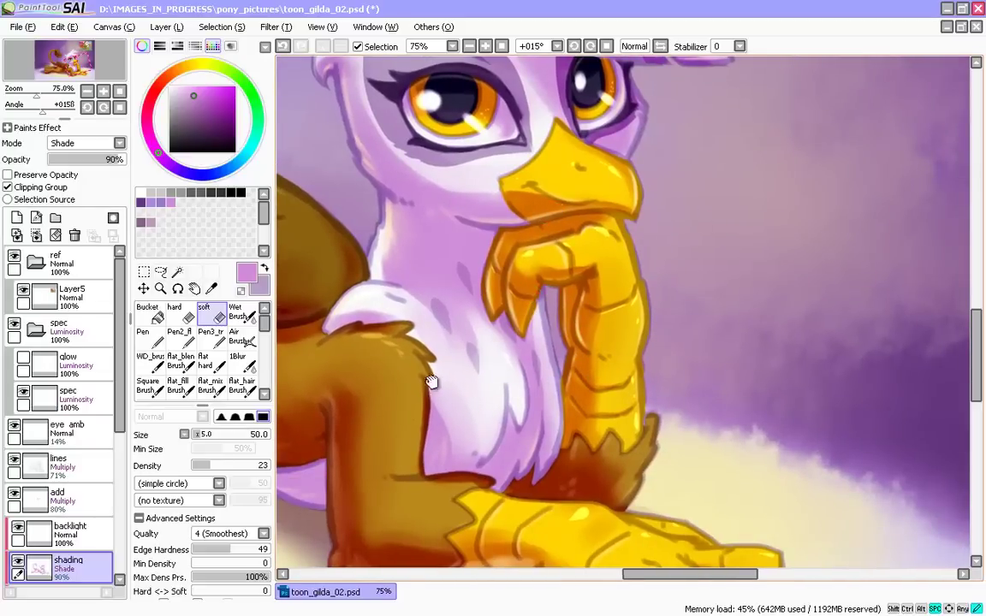
drag(432, 381, 628, 574)
key(bracketleft)
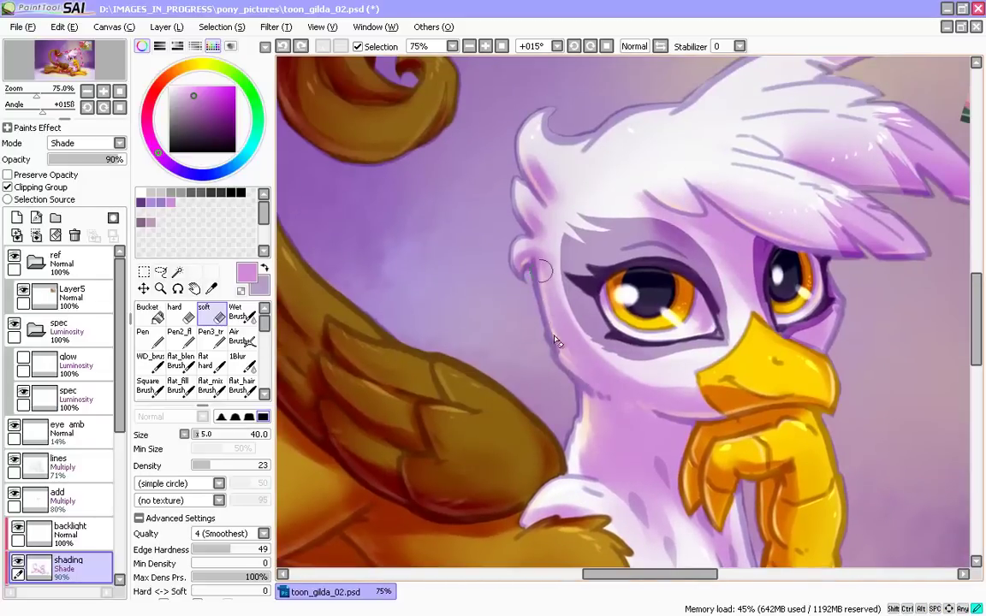
- Soften the shading on the tail and hind leg with the soft eraser at size 40
scroll(494, 294, up, 2)
scroll(599, 248, left, 7)
scroll(535, 227, up, 2)
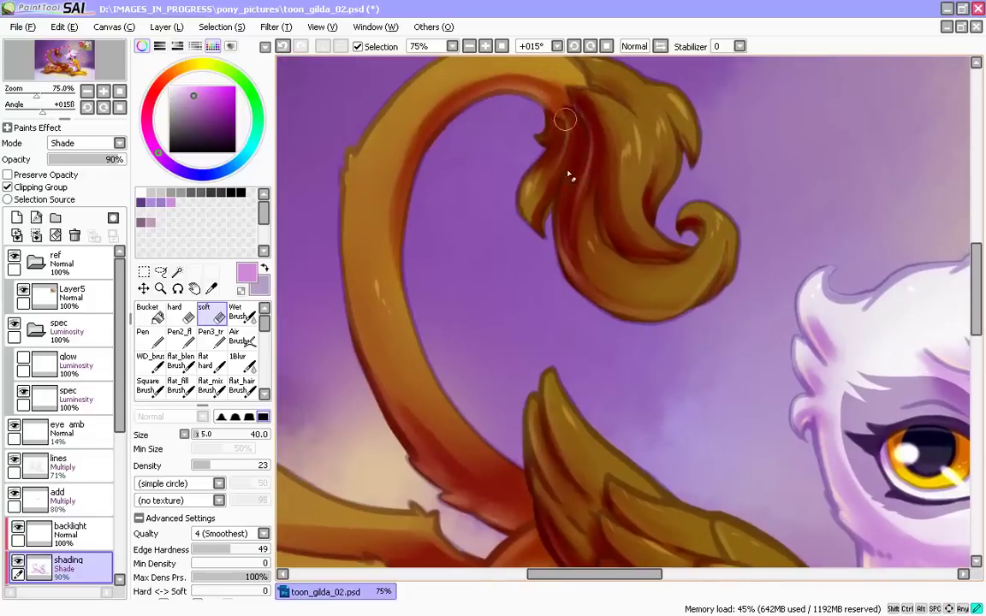
scroll(402, 348, down, 7)
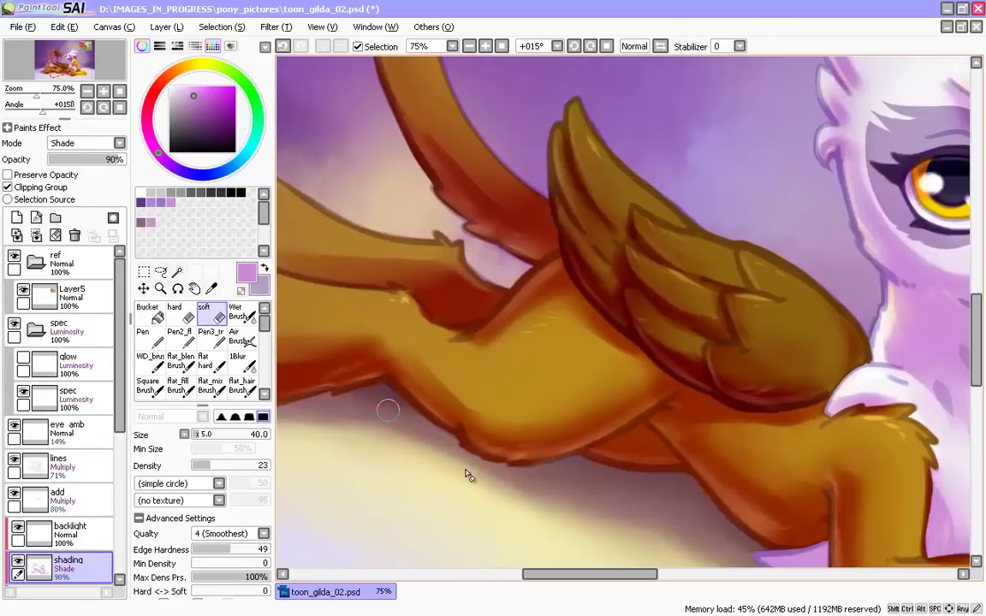
drag(405, 458, 535, 483)
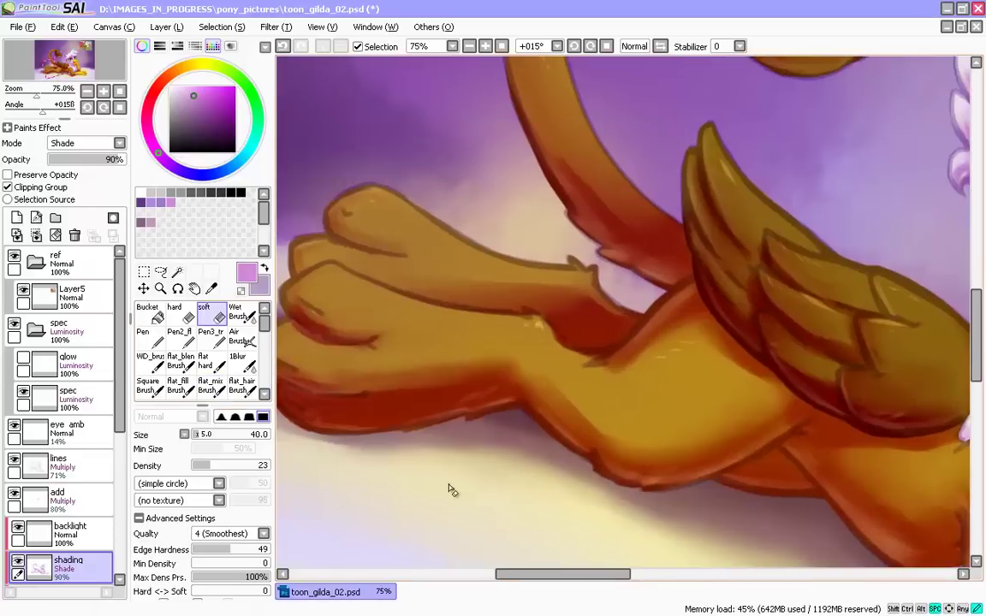
scroll(430, 370, left, 2)
drag(443, 428, 445, 380)
- Blend the shading along the outer hind paw and lower leg with 1Blur at size 16 and density 66
key(1)
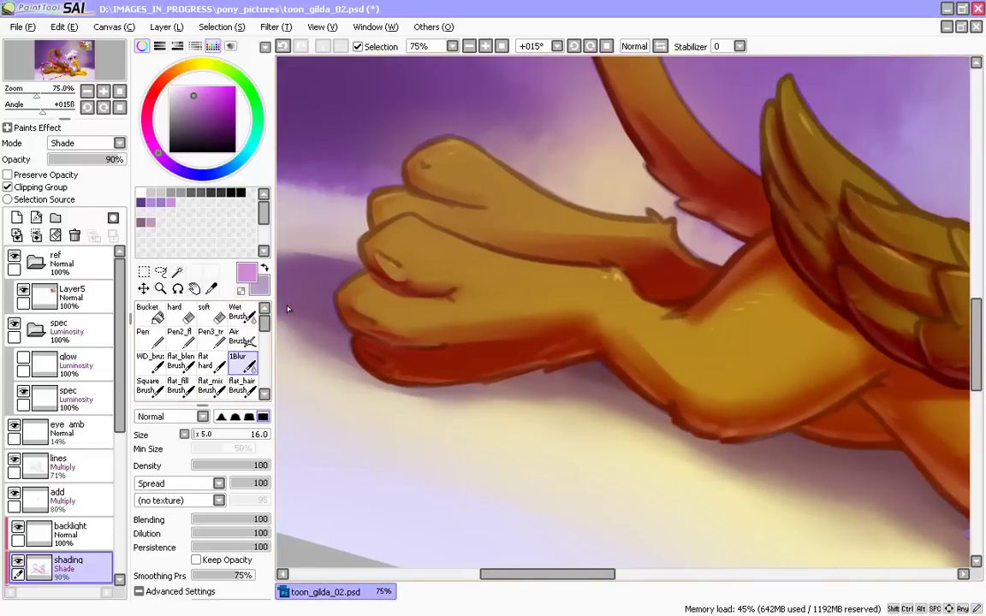
drag(412, 328, 458, 166)
key(ctrl+z)
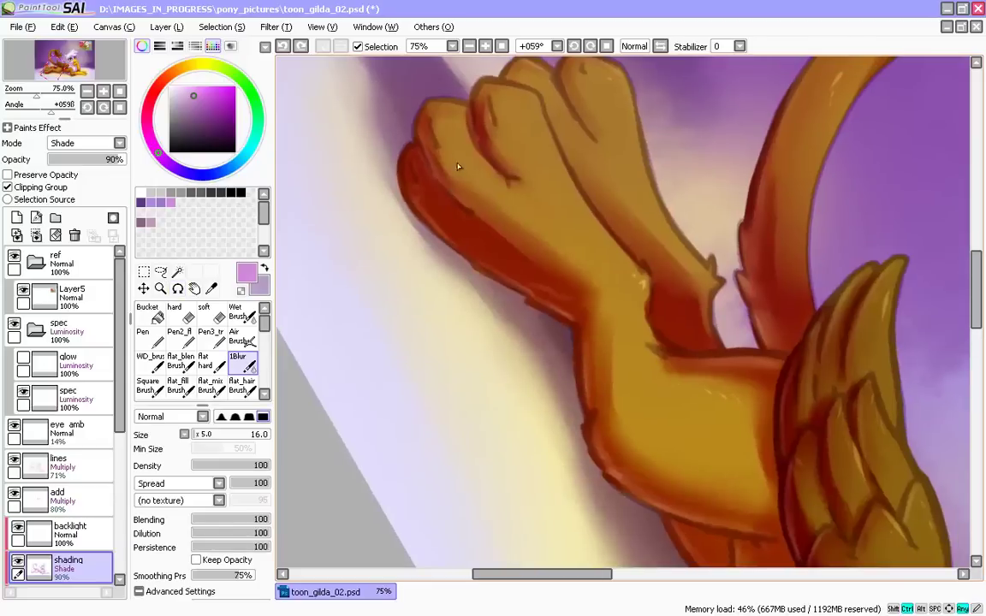
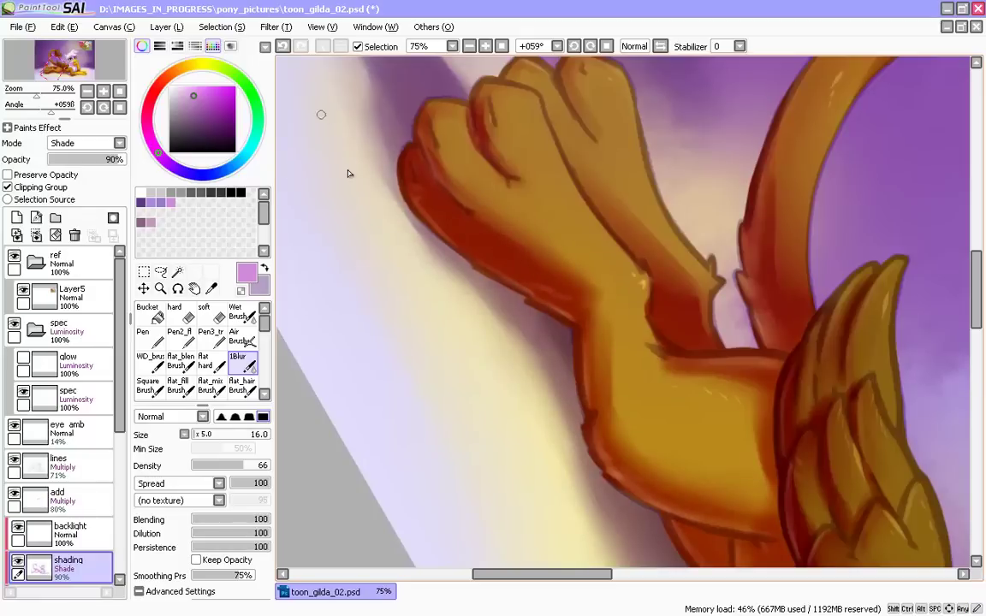
scroll(393, 328, down, 3)
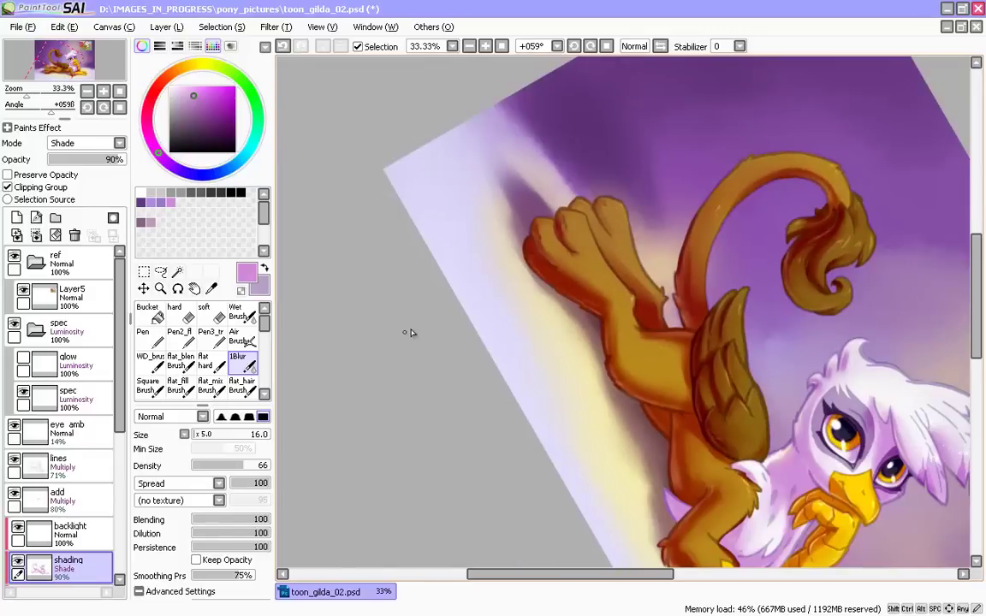
key(plus)
key(plus)
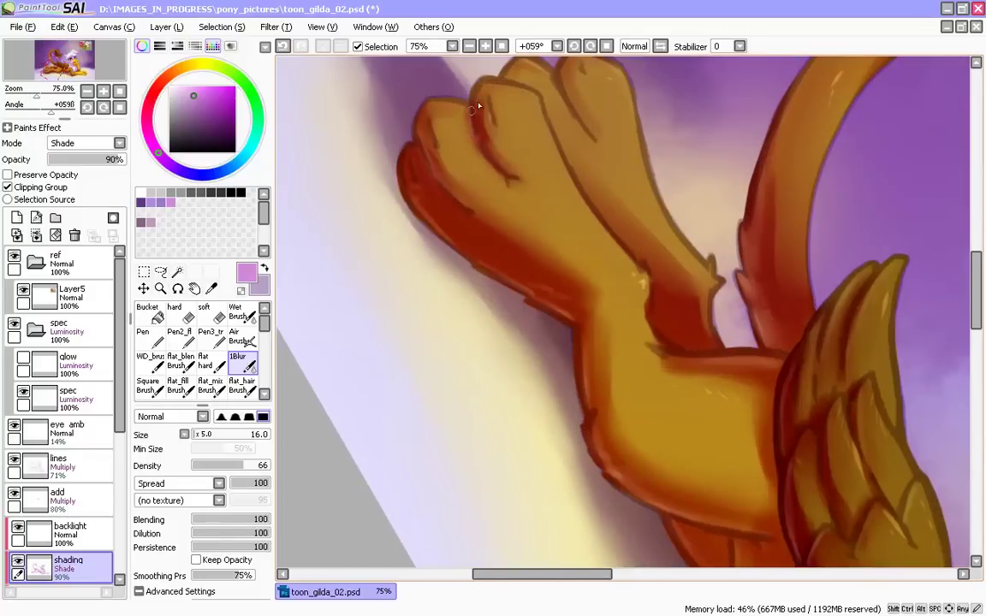
key(minus)
key(minus)
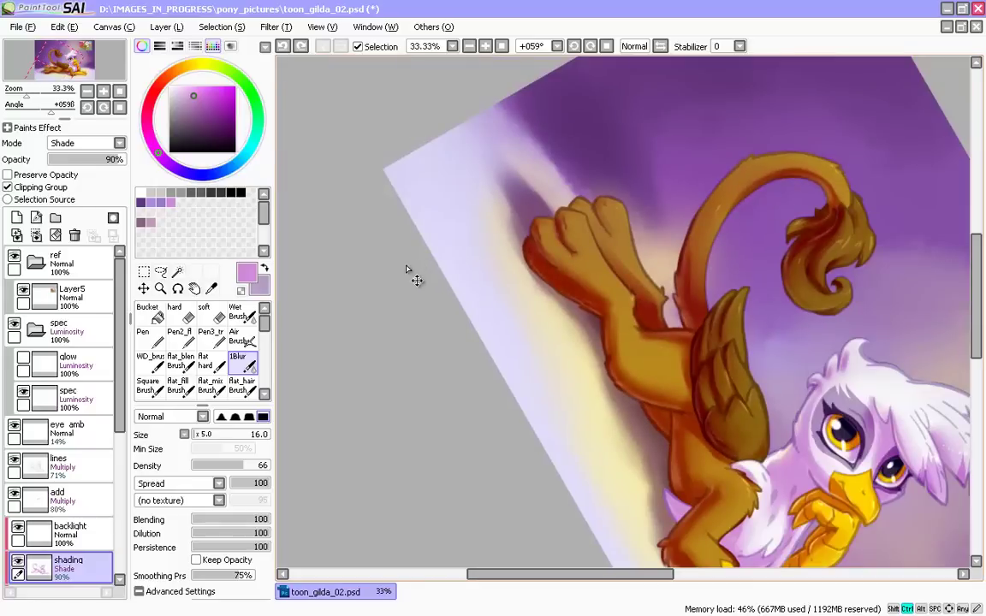
- Blend the shading between the hind paws' toes with 1Blur at sizes 20 and 16
drag(376, 322, 296, 342)
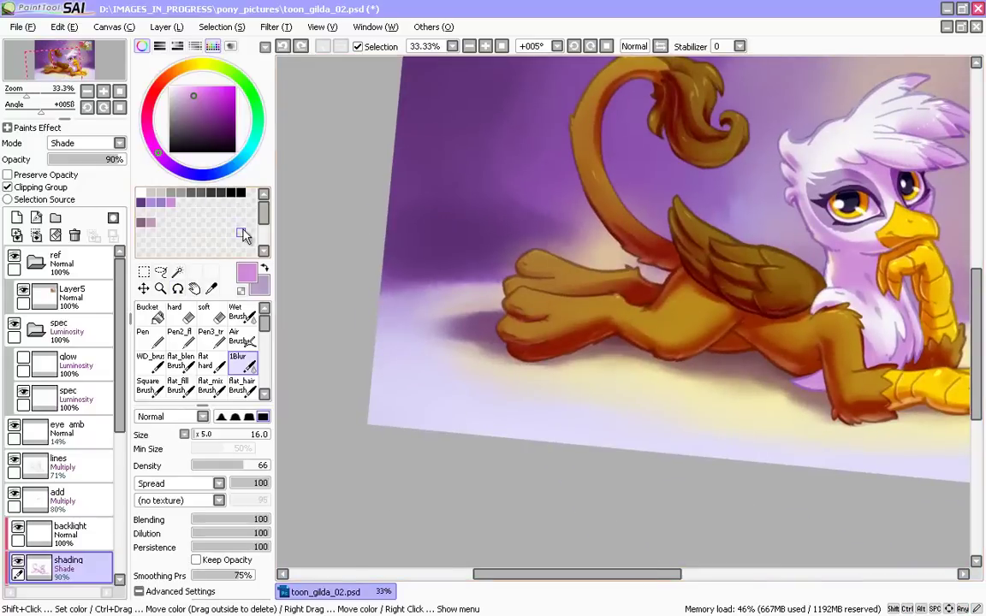
key(plus)
key(plus)
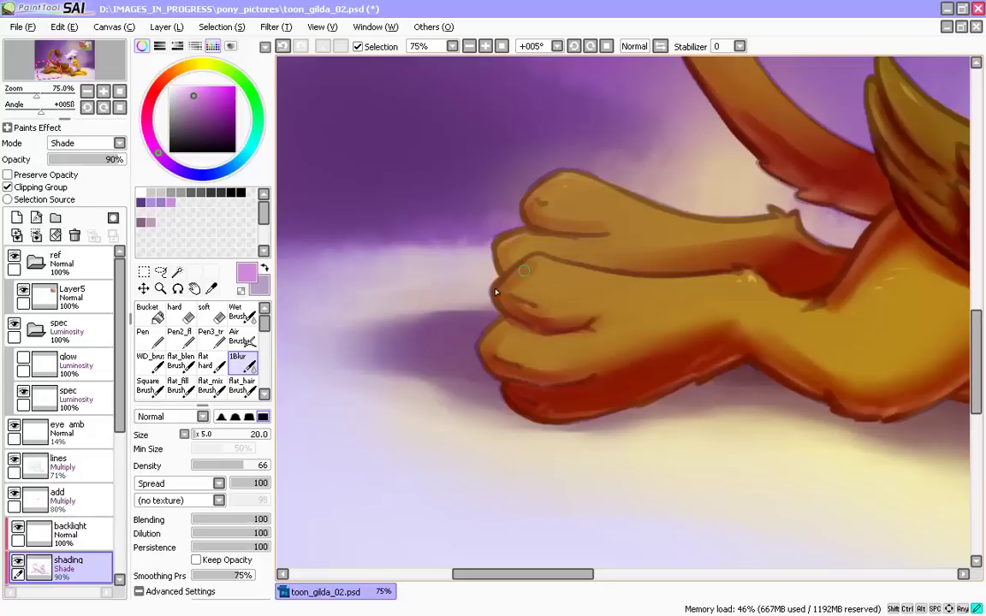
key(bracketleft)
drag(520, 381, 492, 352)
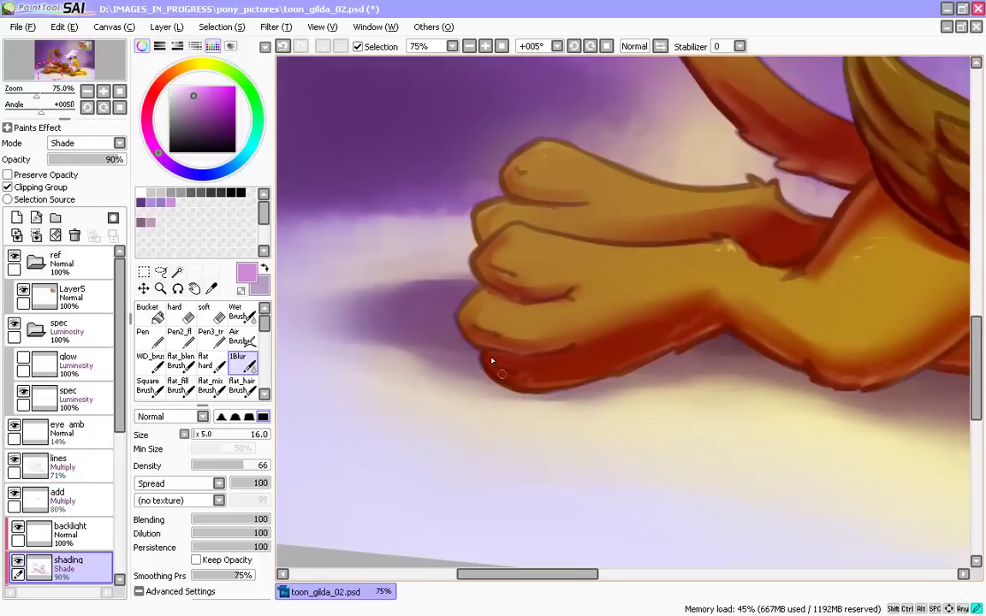
- Smooth the shading on the hind leg and thigh with 1Blur at size 30
drag(693, 293, 564, 309)
drag(503, 292, 604, 491)
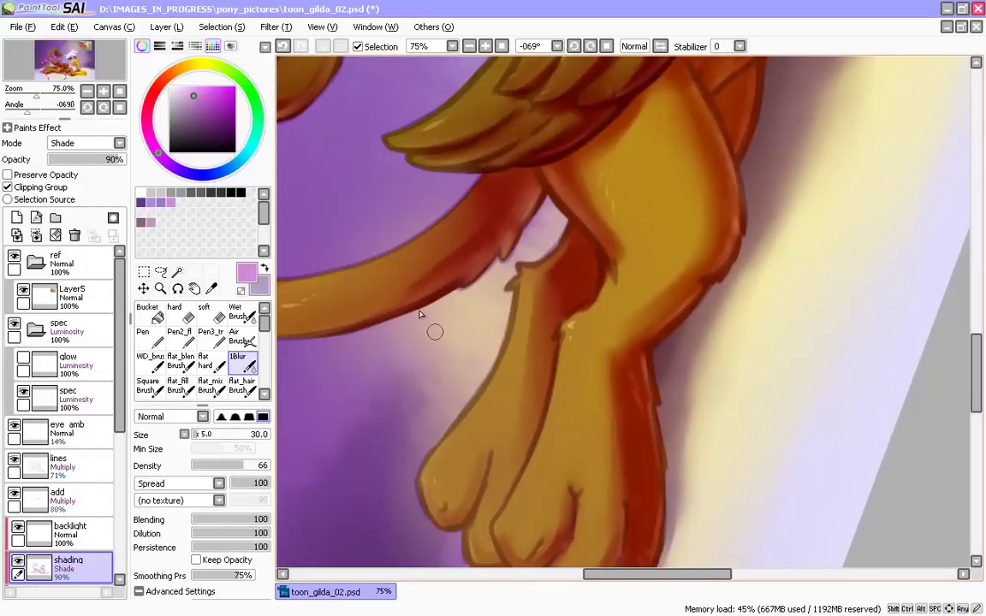
scroll(635, 398, up, 2)
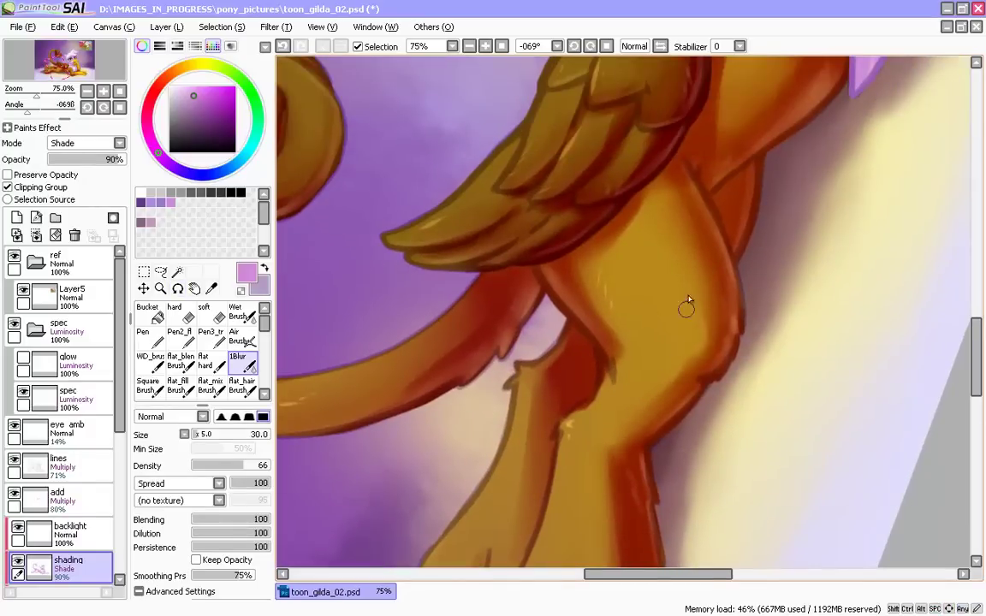
drag(555, 469, 569, 415)
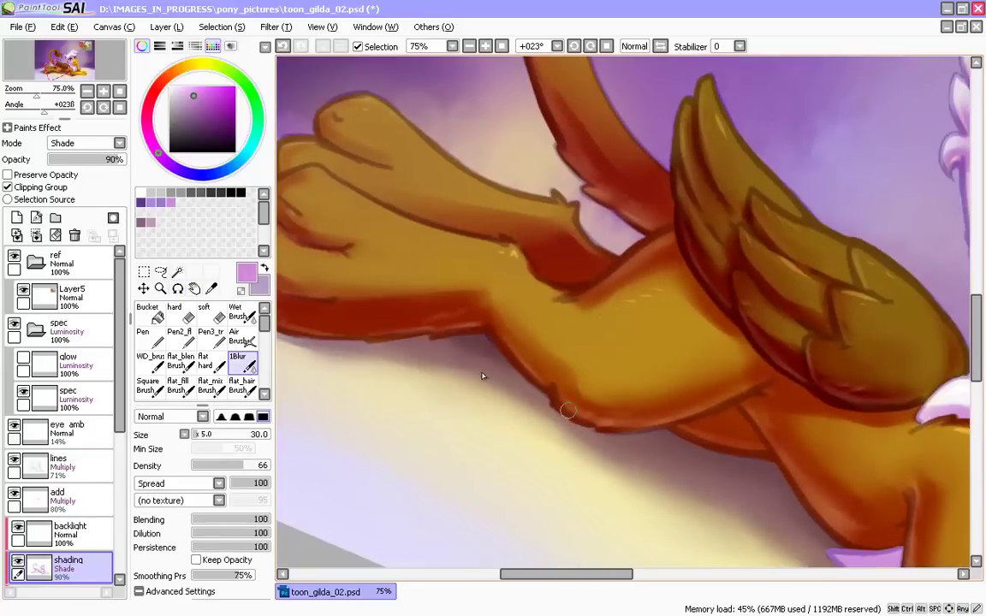
drag(482, 376, 473, 423)
scroll(434, 363, up, 3)
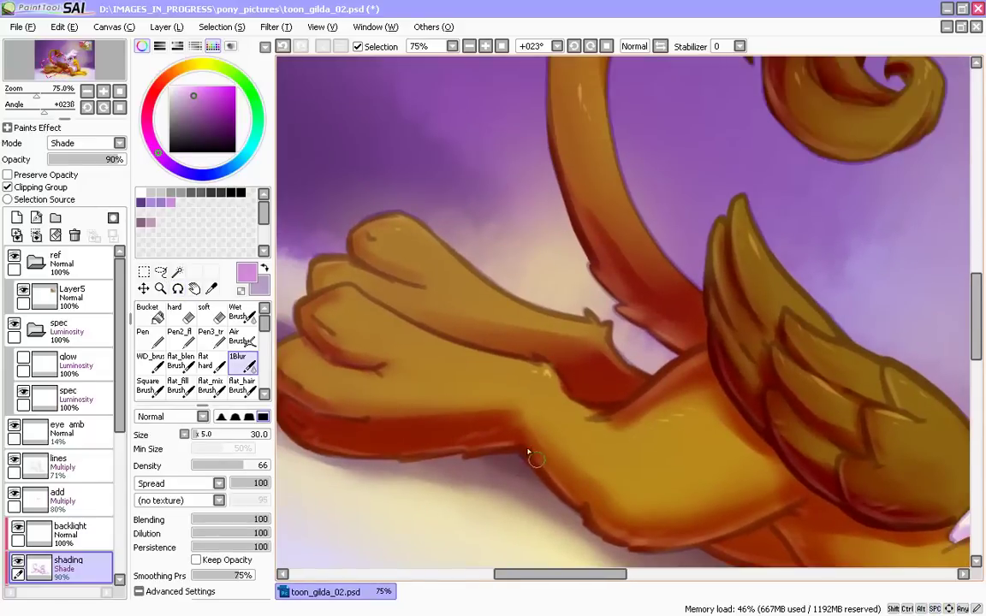
scroll(528, 454, up, 3)
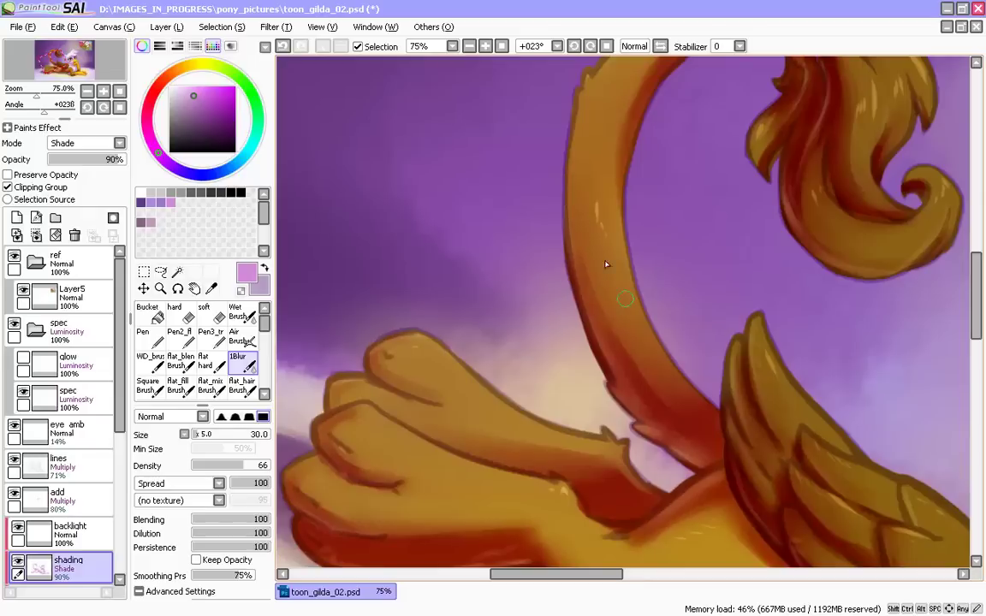
- Blend the shading at the base of the tail with 1Blur at sizes 25 and 16, undoing the unwanted stroke
drag(506, 417, 420, 329)
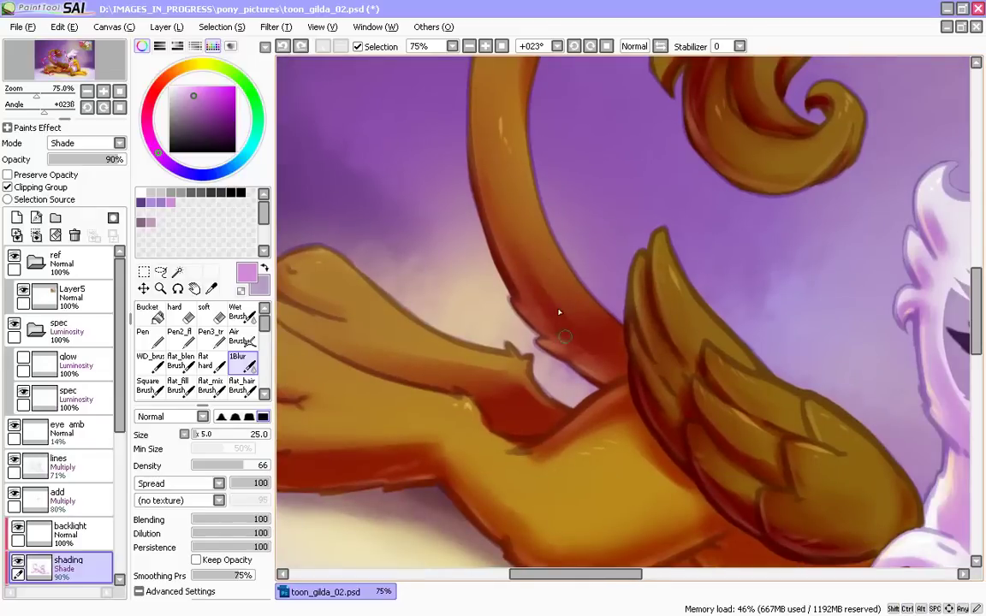
scroll(347, 129, down, 2)
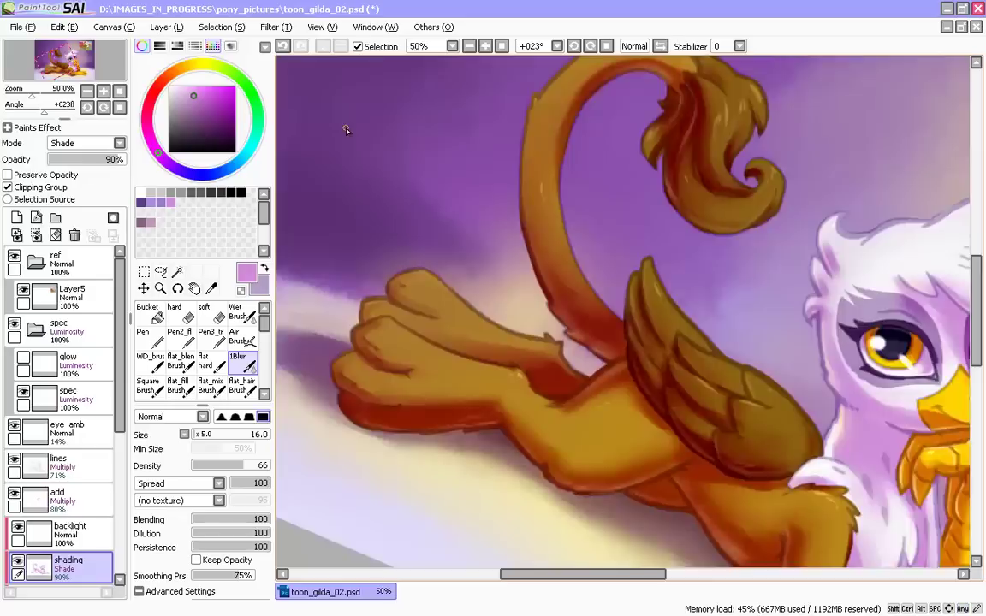
scroll(351, 163, up, 2)
key(ctrl+z)
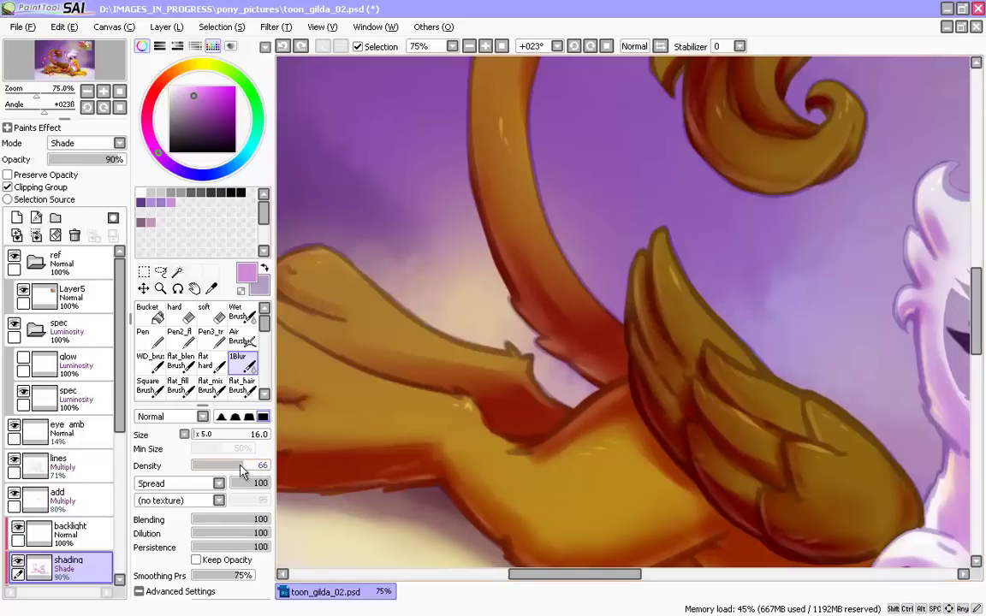
drag(426, 505, 443, 399)
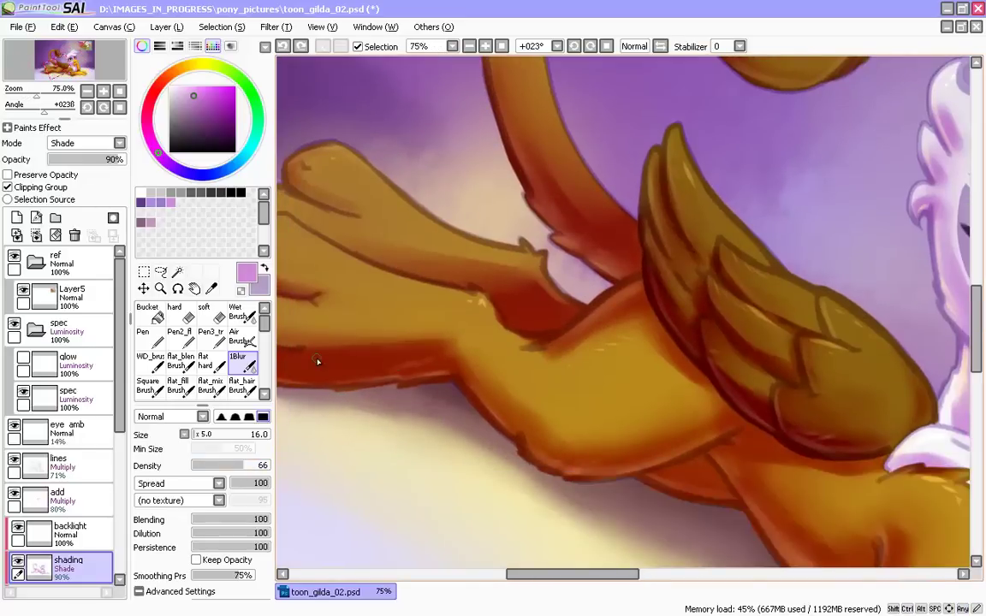
- Save the painting, then select the glow layer in the spec group and make it visible
scroll(296, 382, down, 2)
key(r)
drag(332, 379, 348, 489)
mouse_move(315, 449)
mouse_down()
mouse_move(317, 435)
mouse_move(363, 488)
mouse_move(376, 486)
mouse_up()
click(39, 364)
click(23, 358)
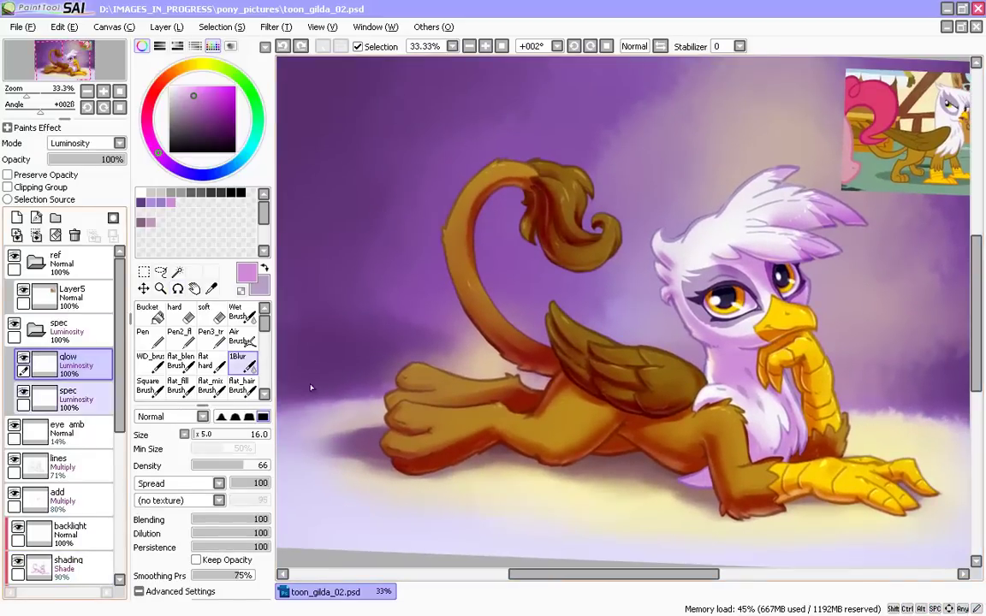
- Choose the Air Brush with a pale yellow colour on the glow layer and reduce its size to 60
click(243, 339)
click(184, 86)
click(195, 65)
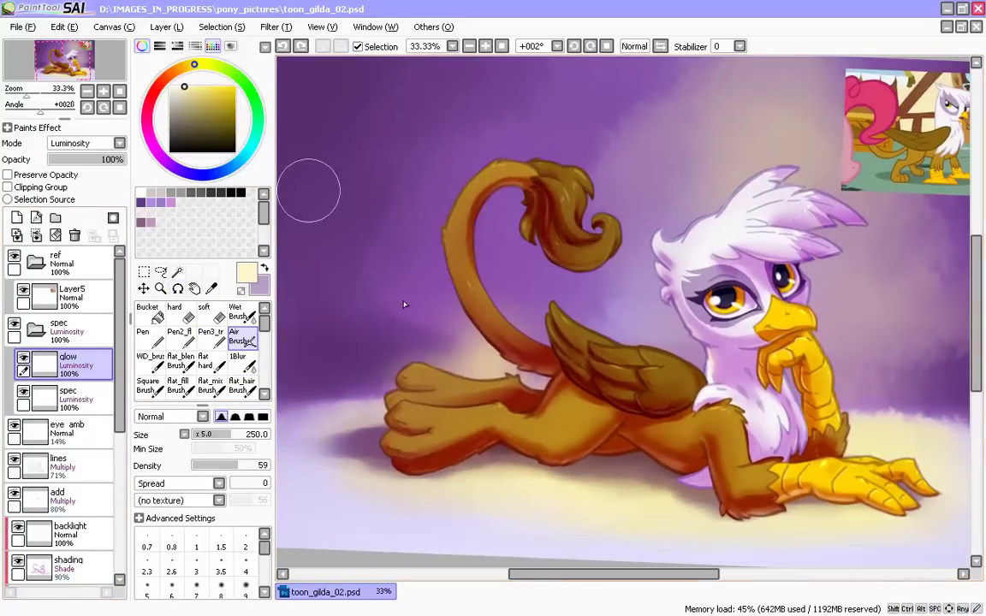
key(bracketleft)
key(bracketleft)
key(bracketleft)
drag(634, 334, 489, 378)
key(bracketleft)
- Airbrush a soft pale yellow glow over the highlights in the griffon's eyes at sizes 50 and 35
scroll(455, 332, up, 1)
scroll(437, 375, up, 1)
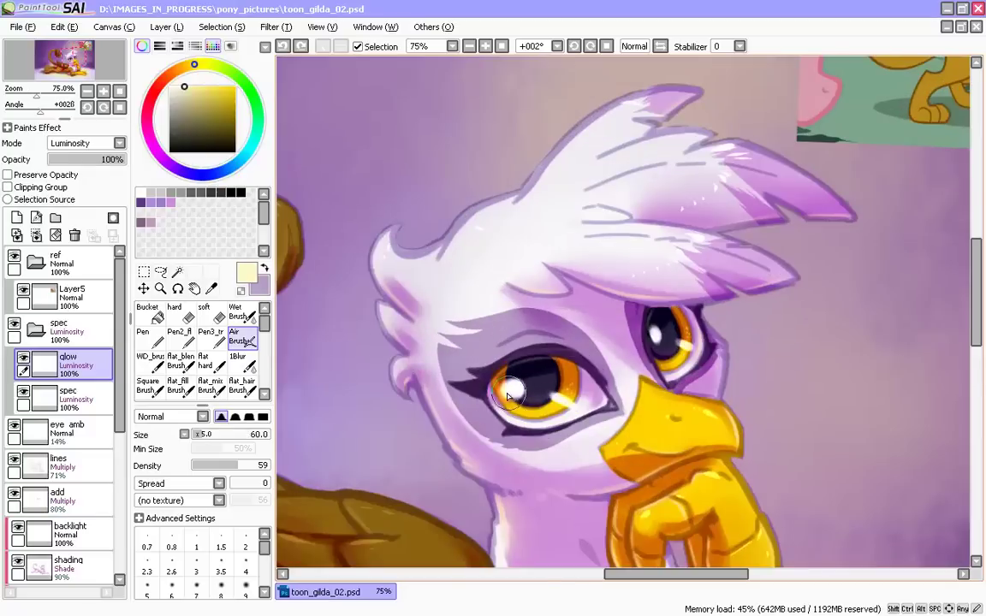
key(bracketleft)
key(bracketleft)
key(bracketleft)
key(bracketleft)
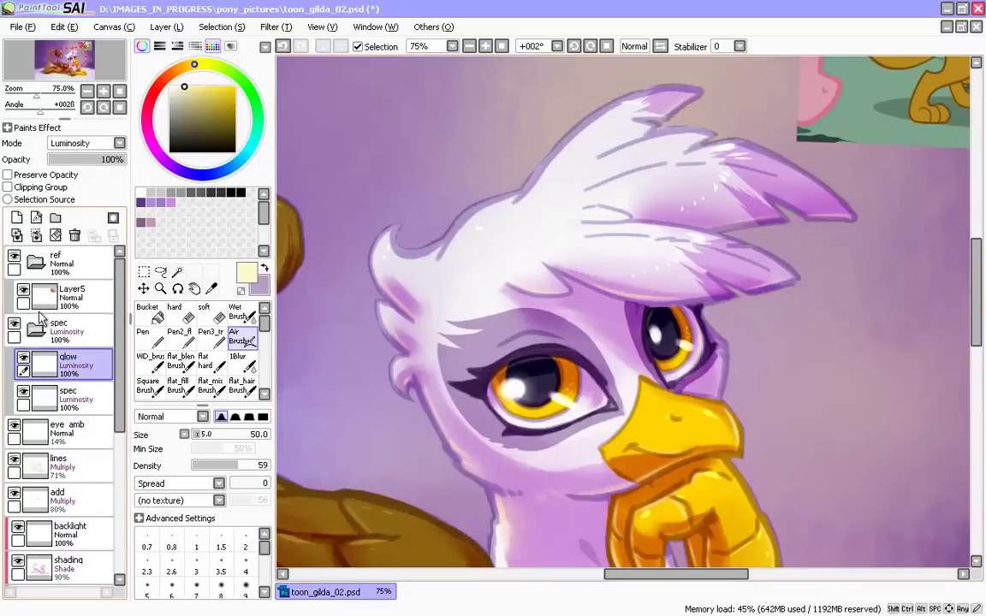
key(bracketleft)
key(bracketleft)
key(bracketleft)
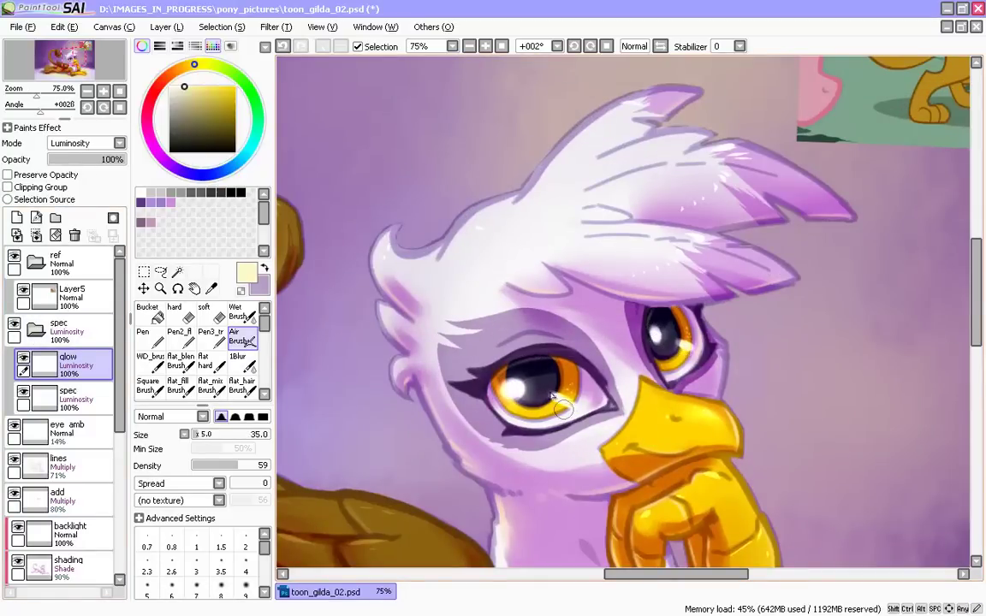
- Airbrush a soft glow over the purple-tipped feathers of the head crest at size 60
key(bracketright)
key(bracketright)
key(bracketright)
key(bracketright)
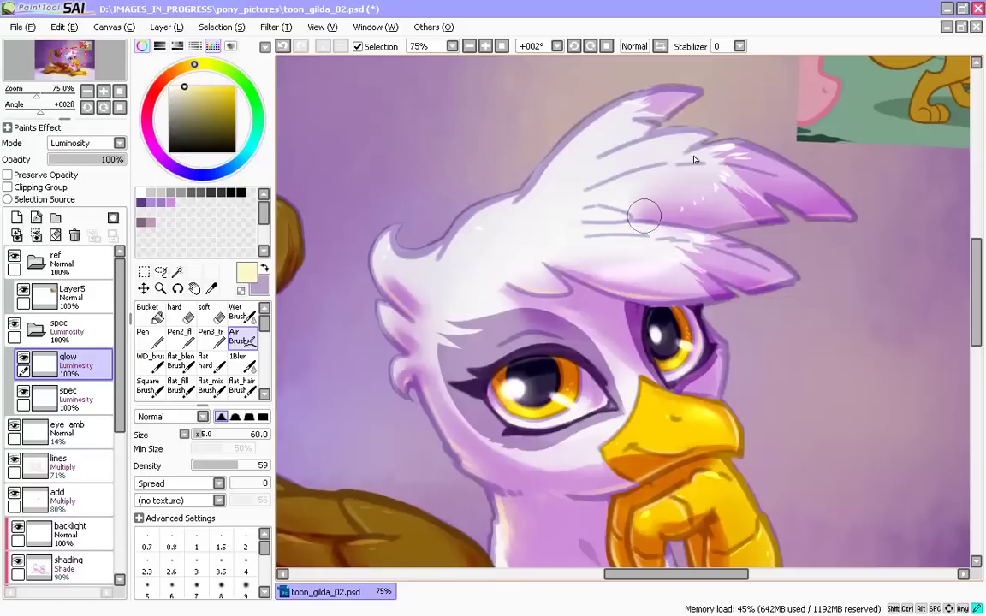
drag(648, 208, 712, 186)
drag(693, 244, 634, 210)
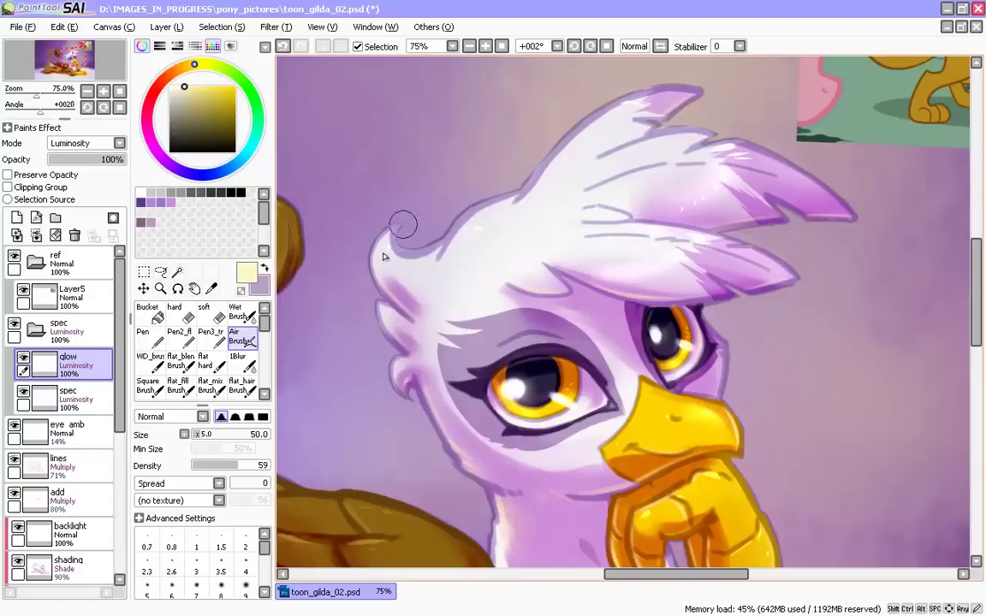
- Airbrush soft glow touches on the feather cuffs and the talons of the resting front claw at size 50
scroll(384, 257, down, 3)
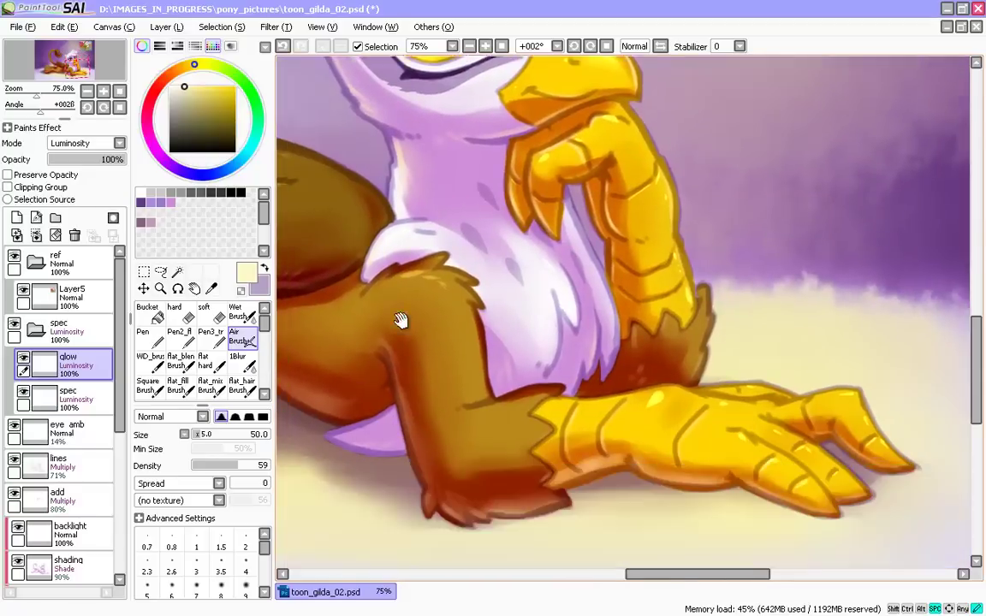
drag(401, 320, 374, 278)
click(625, 360)
drag(740, 407, 785, 413)
drag(538, 467, 556, 469)
key(Page_Down)
key(Page_Down)
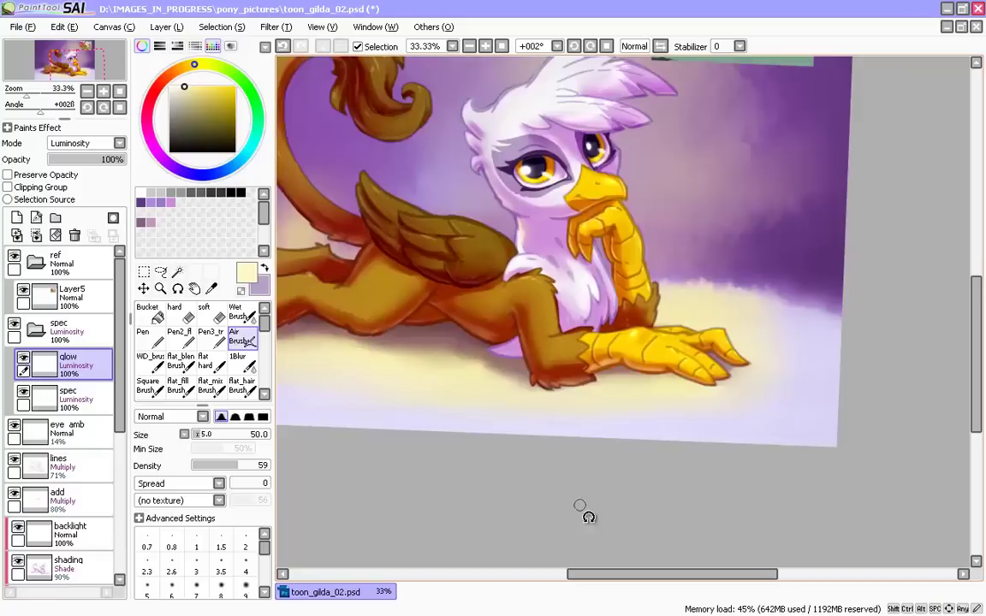
- Airbrush a soft glow near the hind paws, enlarging the brush to 120 and 350
drag(580, 505, 470, 439)
key(bracketright)
key(bracketright)
key(bracketright)
key(bracketright)
key(bracketright)
drag(368, 183, 445, 256)
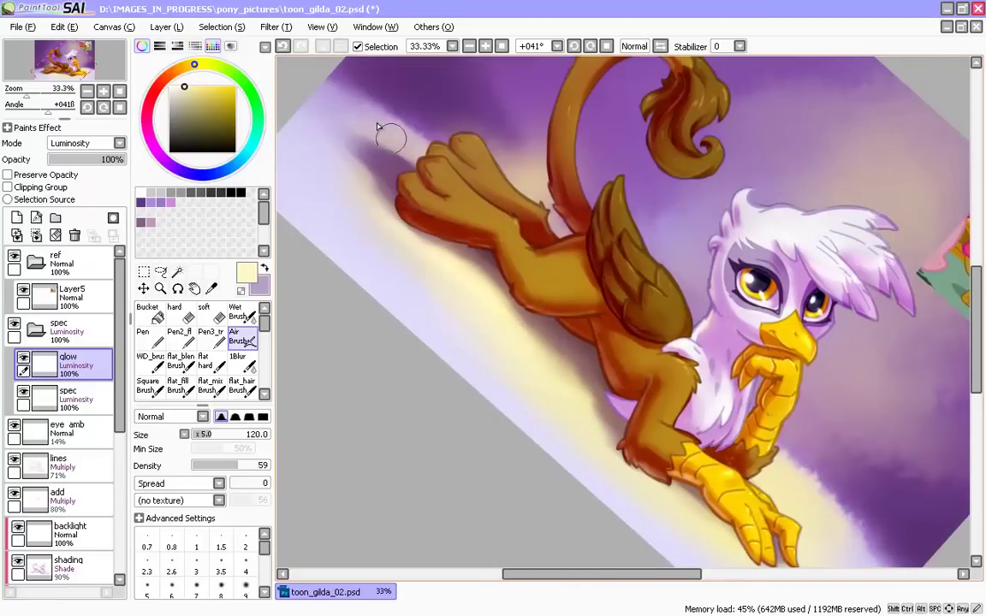
key(bracketright)
key(bracketright)
key(bracketright)
key(bracketright)
key(bracketright)
key(bracketright)
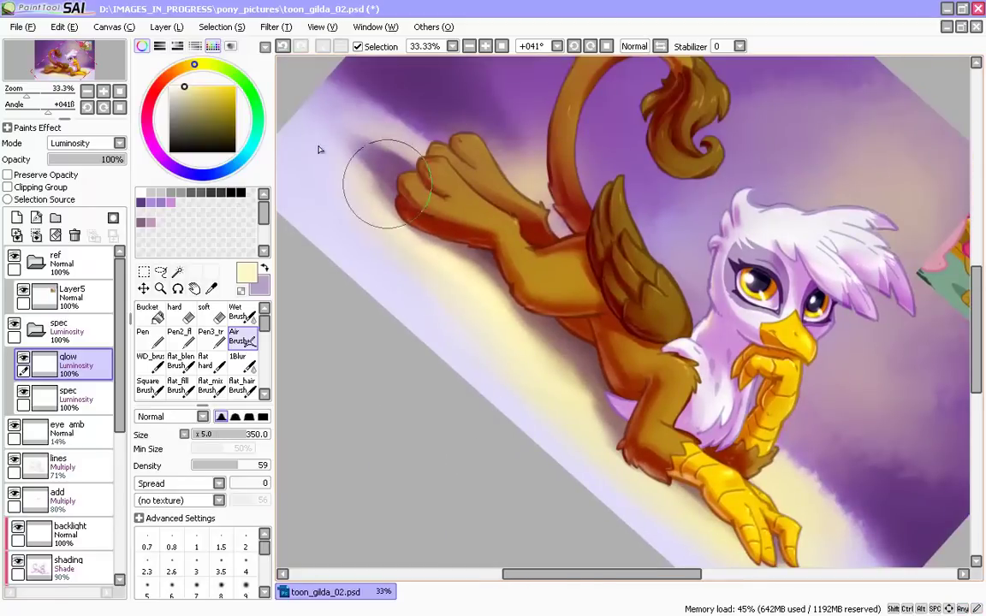
- Airbrush a broad glow on the ground around the front claw and on the background above the head at size 300
drag(444, 351, 343, 223)
key(bracketleft)
drag(600, 407, 693, 488)
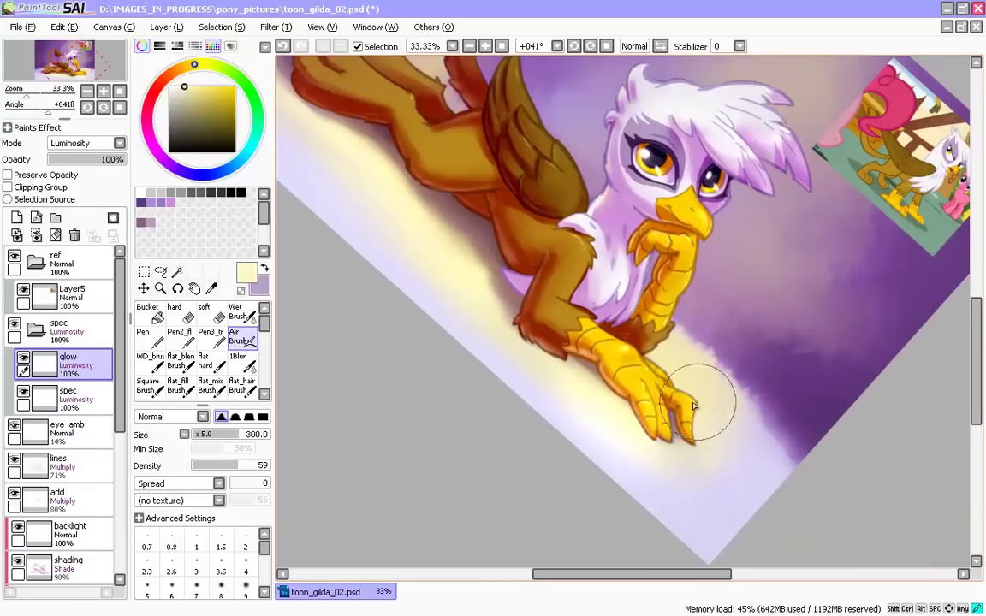
drag(694, 406, 716, 432)
mouse_move(413, 268)
mouse_down()
mouse_move(557, 451)
mouse_move(426, 429)
mouse_up()
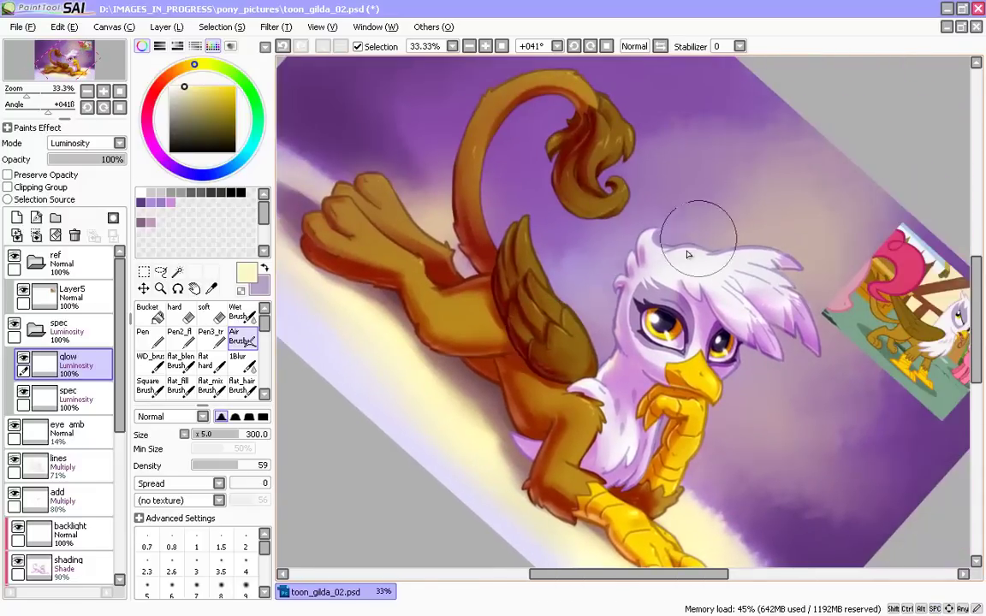
drag(733, 211, 727, 229)
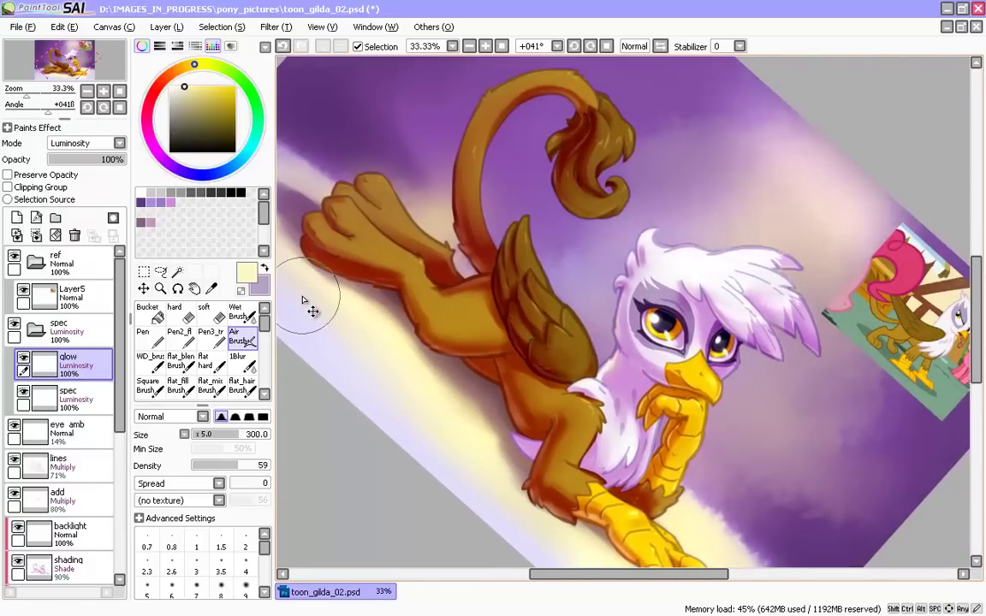
- Reduce the Air Brush to sizes 120 and 70 and touch up the glow around the body and the far eye
key(bracketleft)
key(bracketleft)
key(bracketleft)
key(bracketleft)
scroll(415, 289, up, 2)
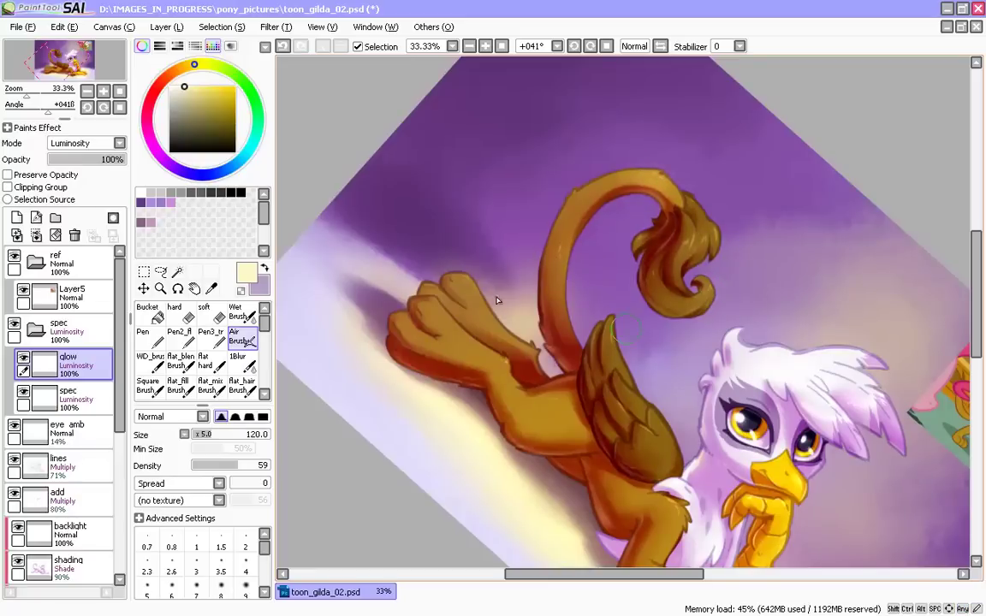
drag(396, 389, 334, 322)
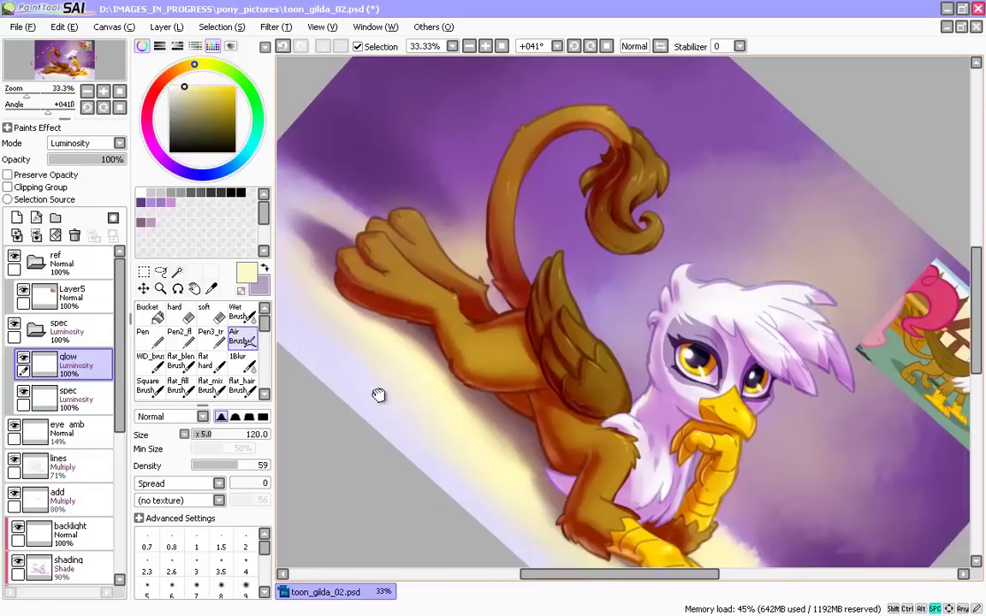
drag(380, 396, 515, 425)
key(bracketleft)
key(bracketleft)
key(bracketleft)
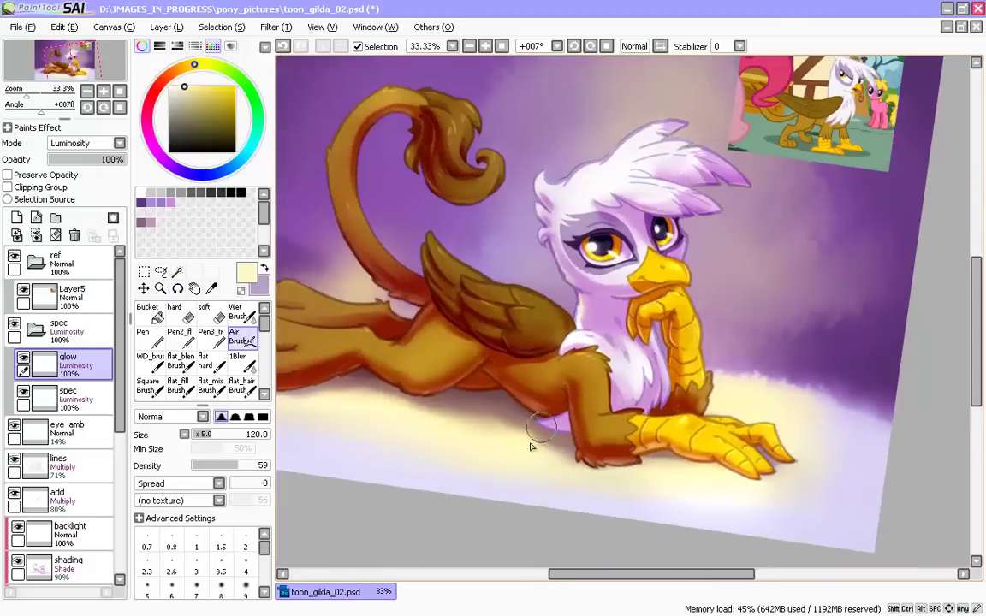
scroll(633, 308, up, 2)
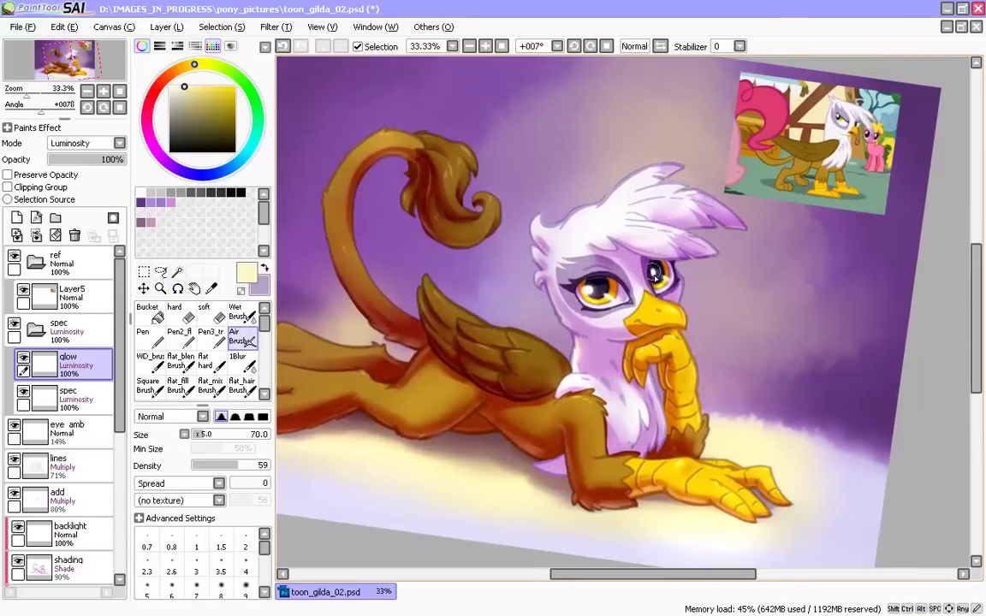
- Compare the painting with and without the glow layer, and set that layer's opacity to 60%
key(minus)
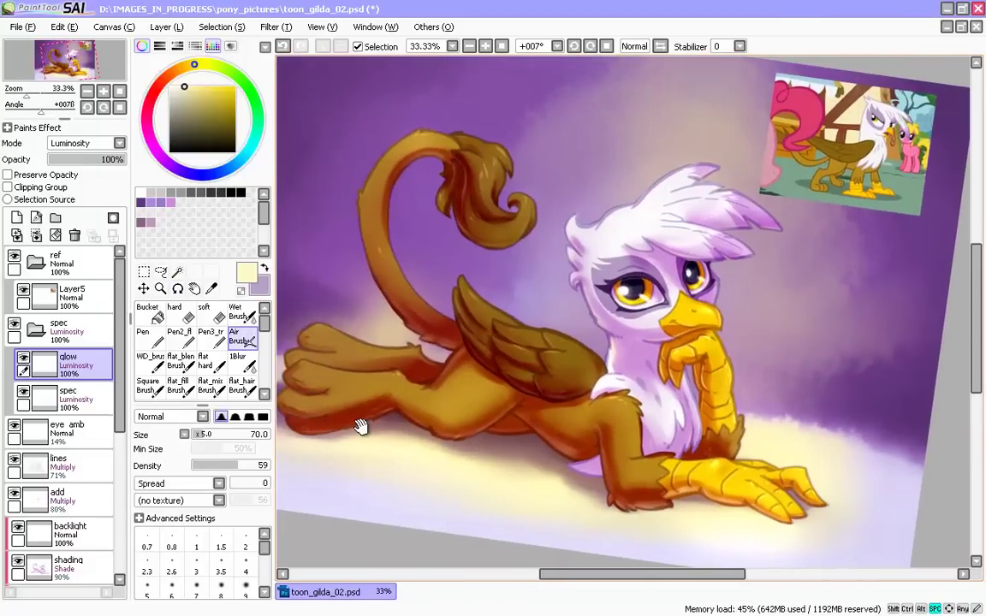
key(minus)
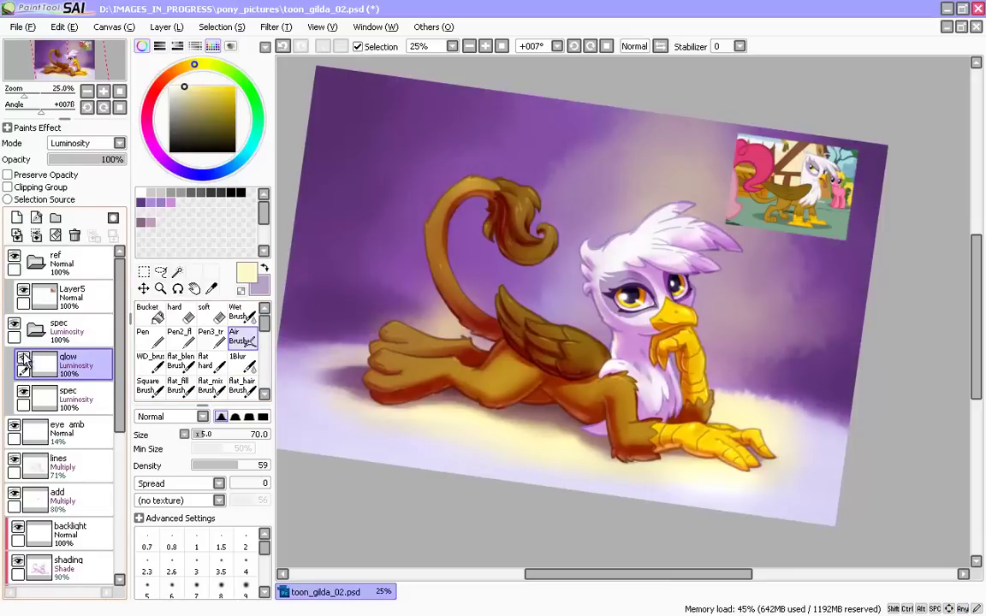
click(24, 359)
click(24, 358)
click(23, 358)
click(23, 357)
click(23, 358)
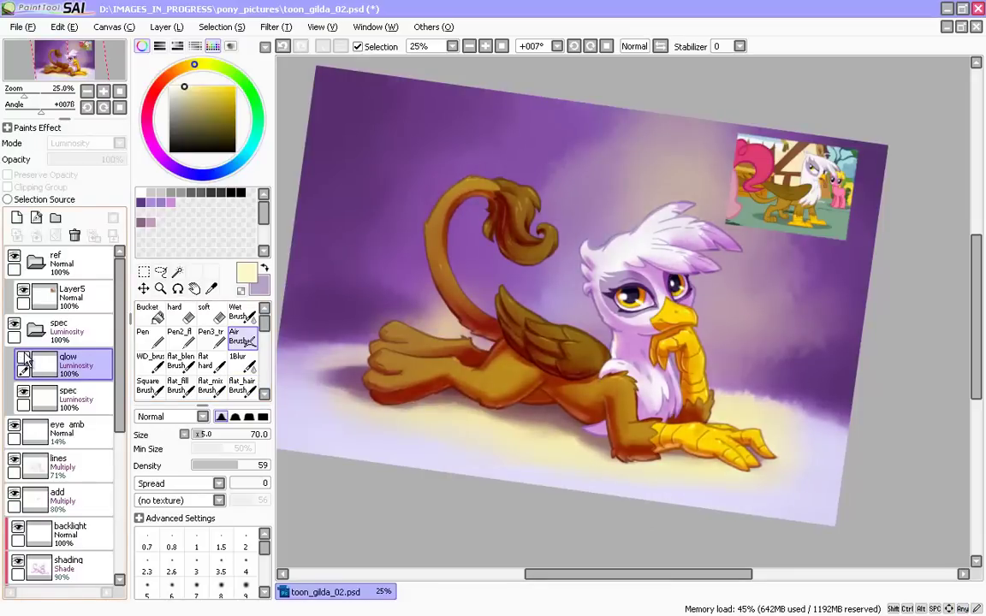
click(23, 358)
click(98, 159)
click(95, 160)
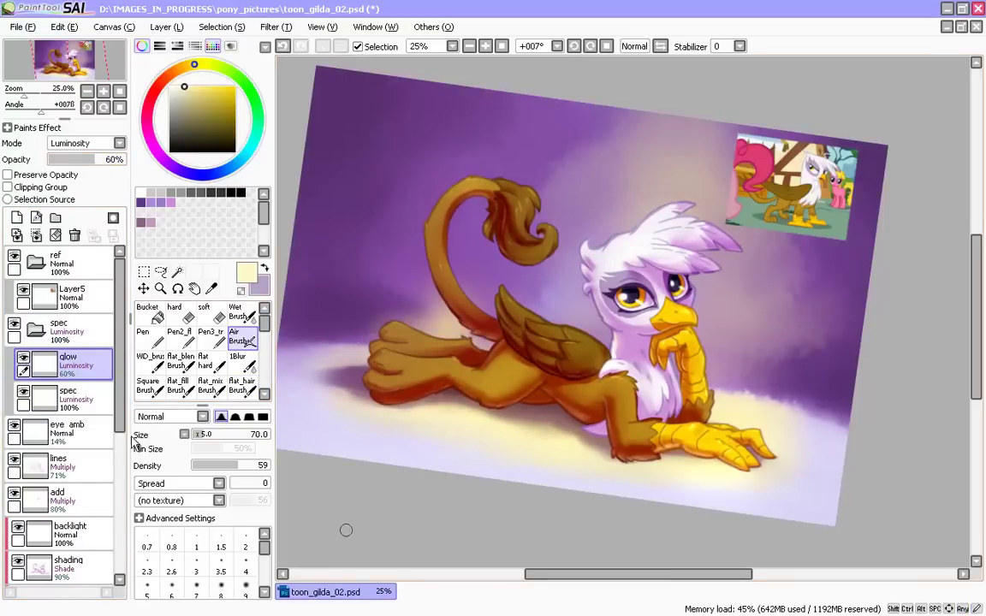
- Compare the painting with and without the spec layer, leave the layer visible, and save the file
click(27, 402)
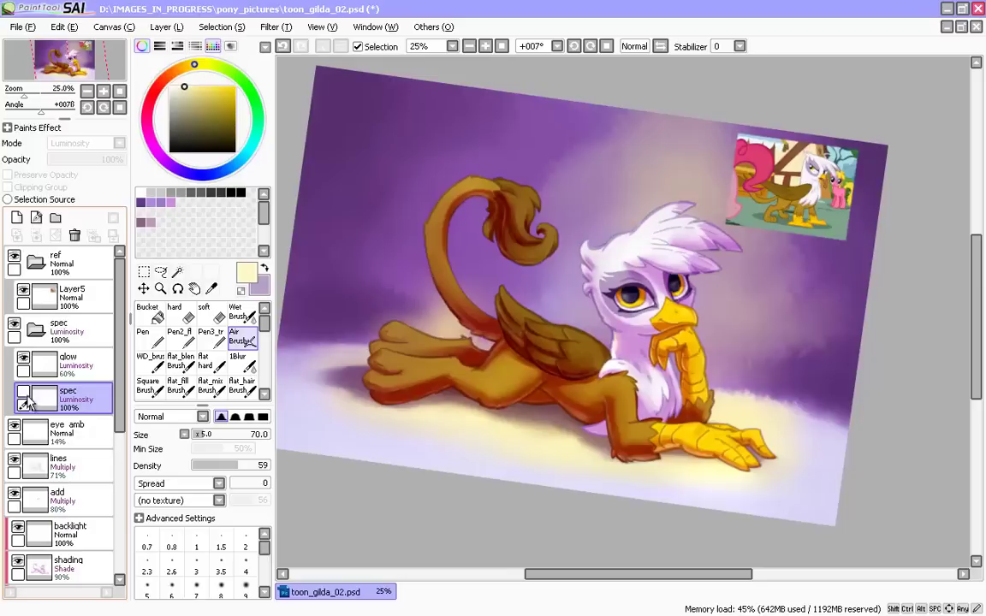
click(24, 394)
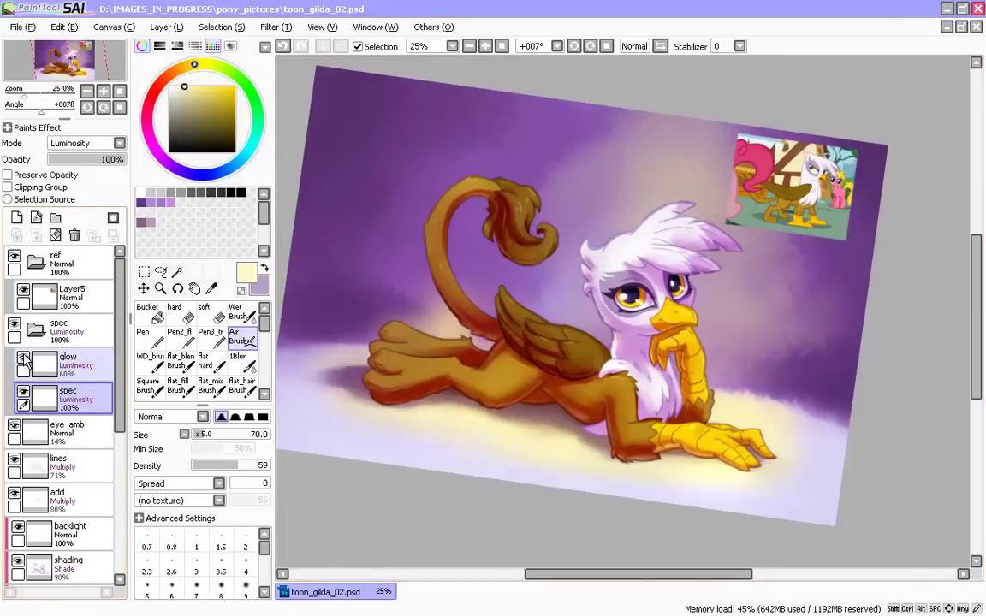
click(607, 48)
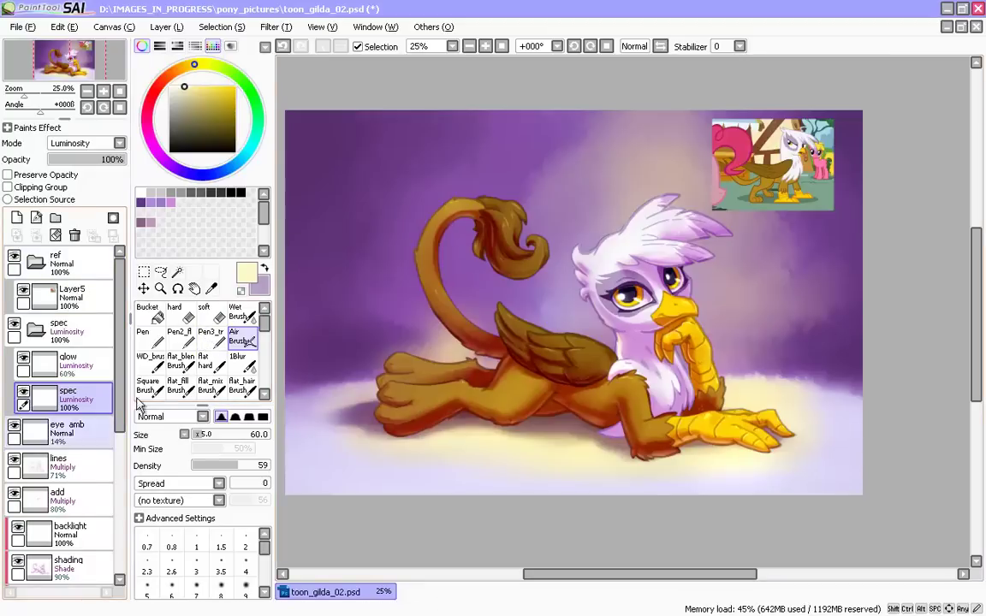
- Select the background painting on Layer6 and set the 1Blur brush's edge hardness to 0
drag(121, 364, 120, 552)
click(82, 468)
click(244, 364)
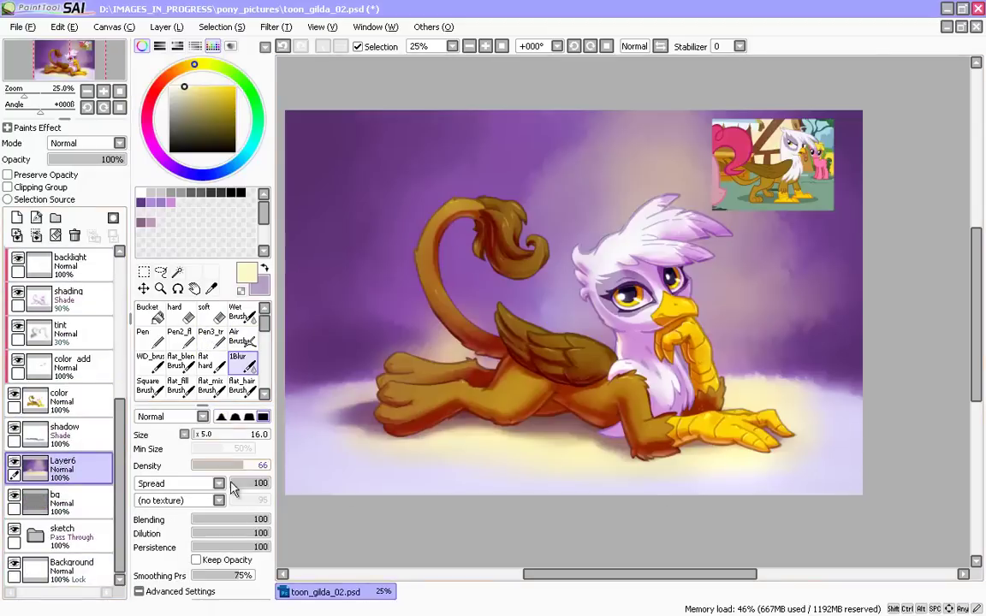
scroll(176, 548, down, 2)
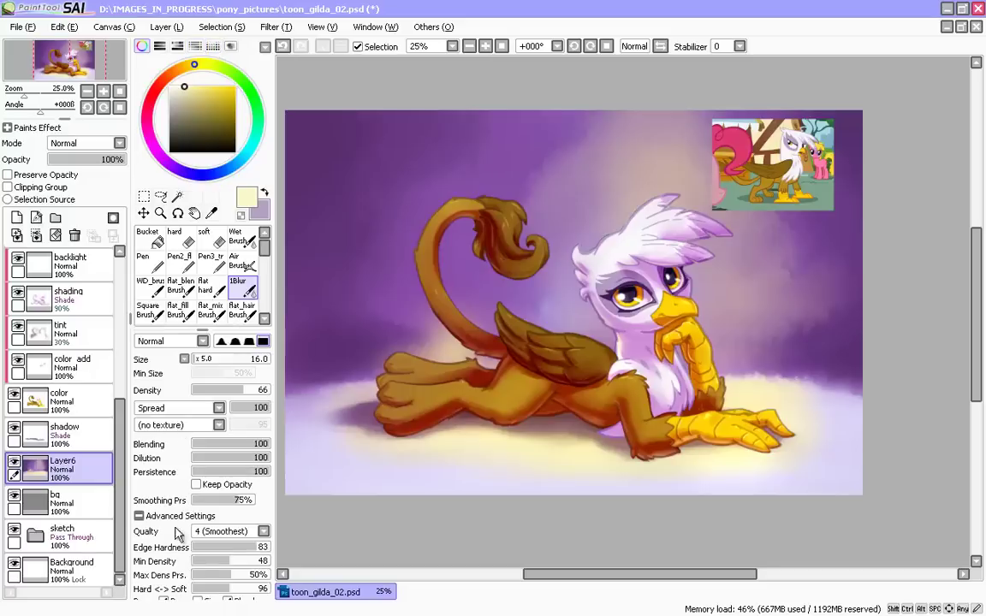
drag(234, 547, 167, 547)
- Enlarge the 1Blur brush and blend the purple background beside the griffon's raised front claw
key(bracketright)
key(bracketright)
key(bracketright)
key(bracketright)
key(bracketright)
key(bracketright)
key(bracketright)
key(bracketright)
key(bracketright)
key(bracketright)
key(bracketright)
key(bracketright)
mouse_move(805, 351)
mouse_down()
mouse_move(812, 337)
mouse_move(818, 353)
mouse_move(839, 305)
mouse_move(812, 287)
mouse_move(805, 326)
mouse_up()
- Blend the background colours between the tail and the head with 1Blur at sizes 300 and 250
key(bracketright)
key(bracketright)
key(bracketright)
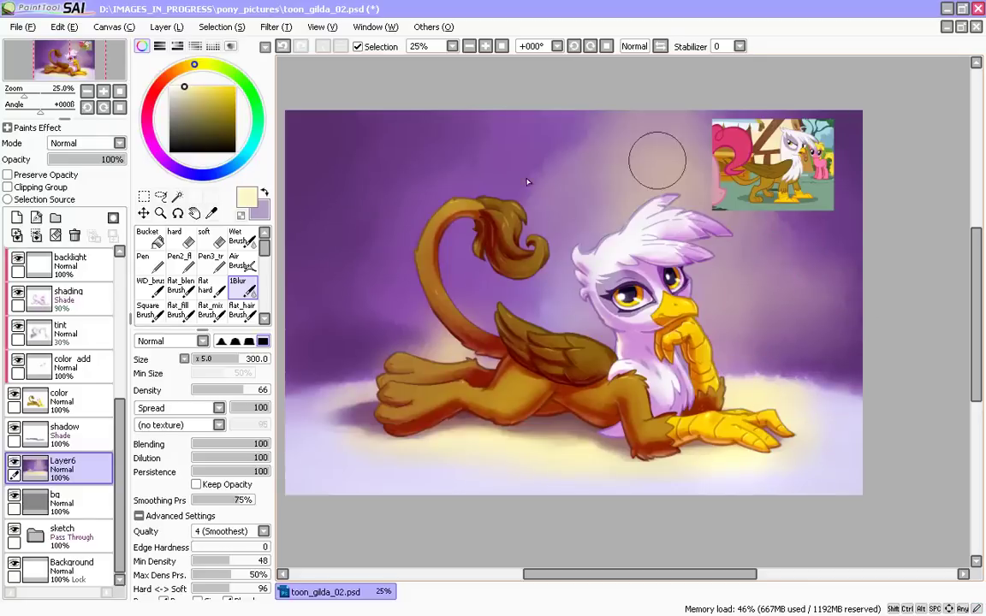
drag(573, 207, 546, 155)
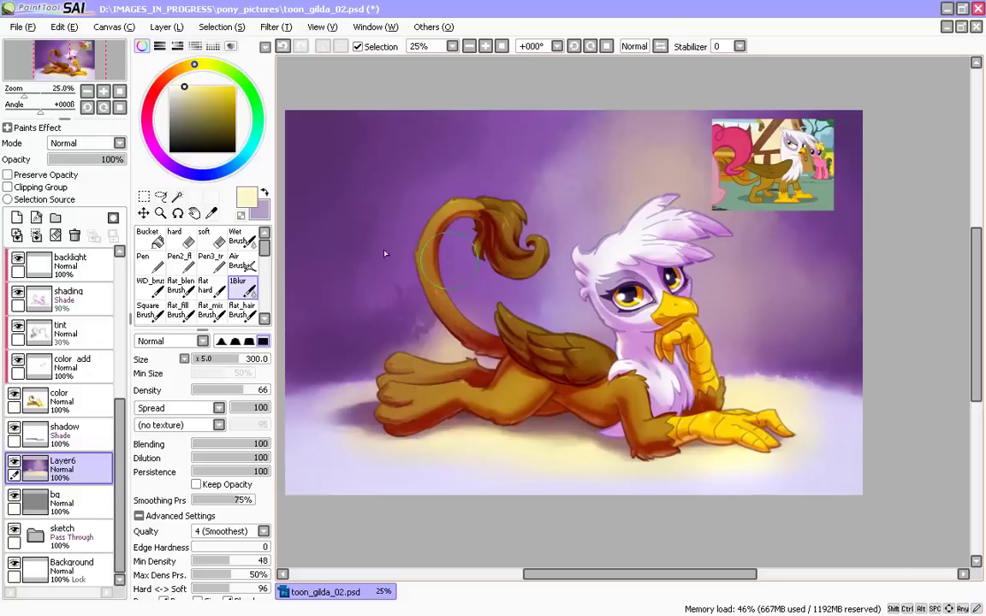
key(bracketleft)
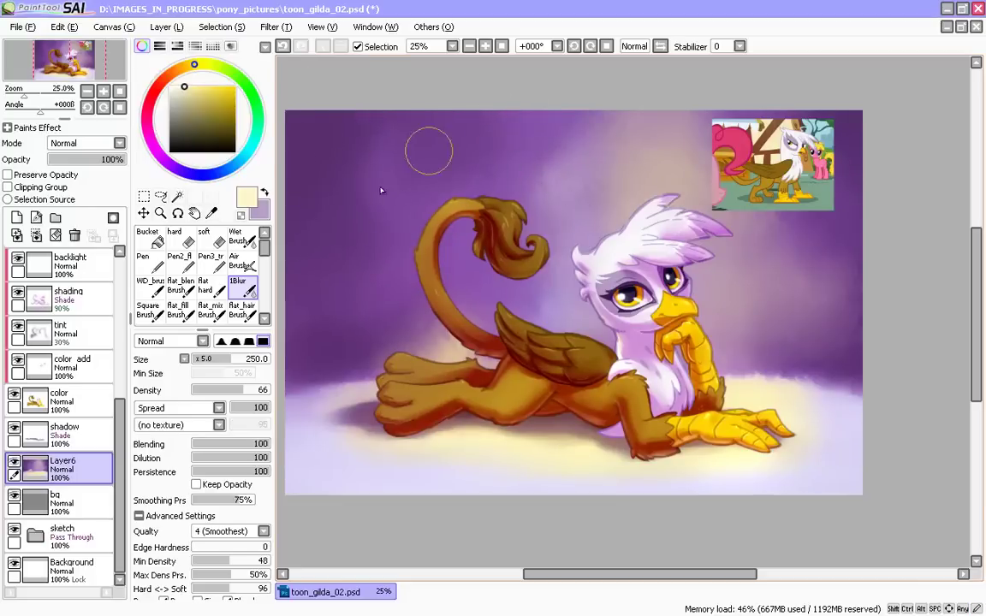
- Try to blend the light patch's edge above the tail and head with 1Blur at size 400
key(bracketright)
key(bracketright)
key(bracketright)
drag(572, 154, 638, 226)
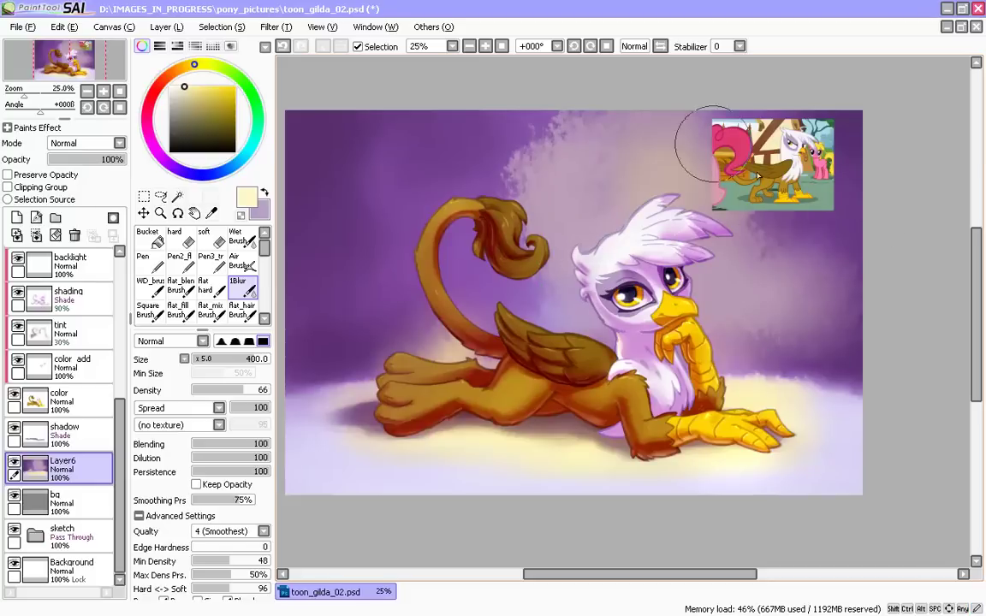
key(bracketleft)
key(bracketleft)
key(bracketleft)
key(bracketleft)
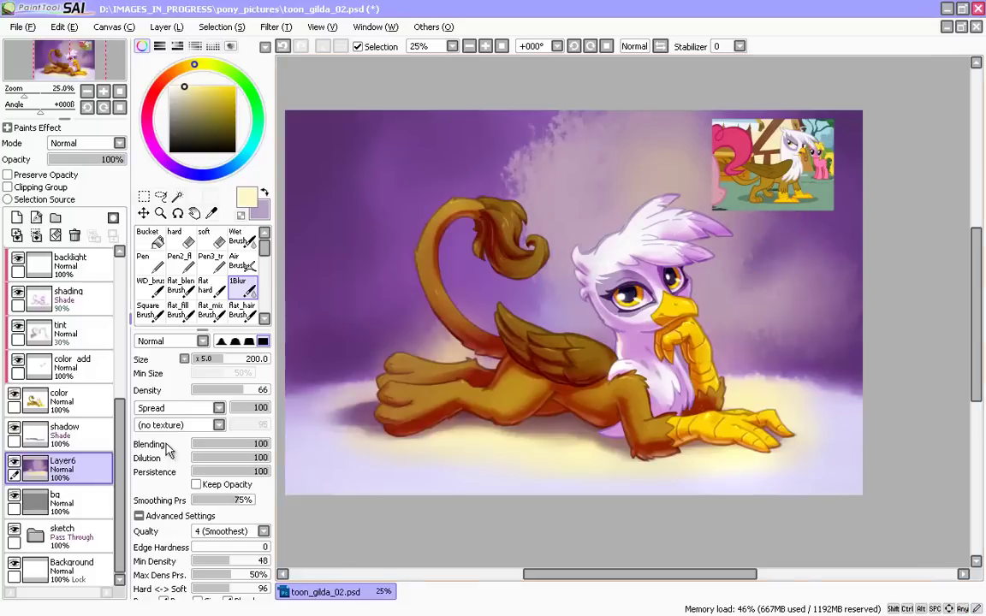
- Set the 1Blur spread to 62, test it on the background at sizes 250 and 300, and undo the strokes
click(255, 407)
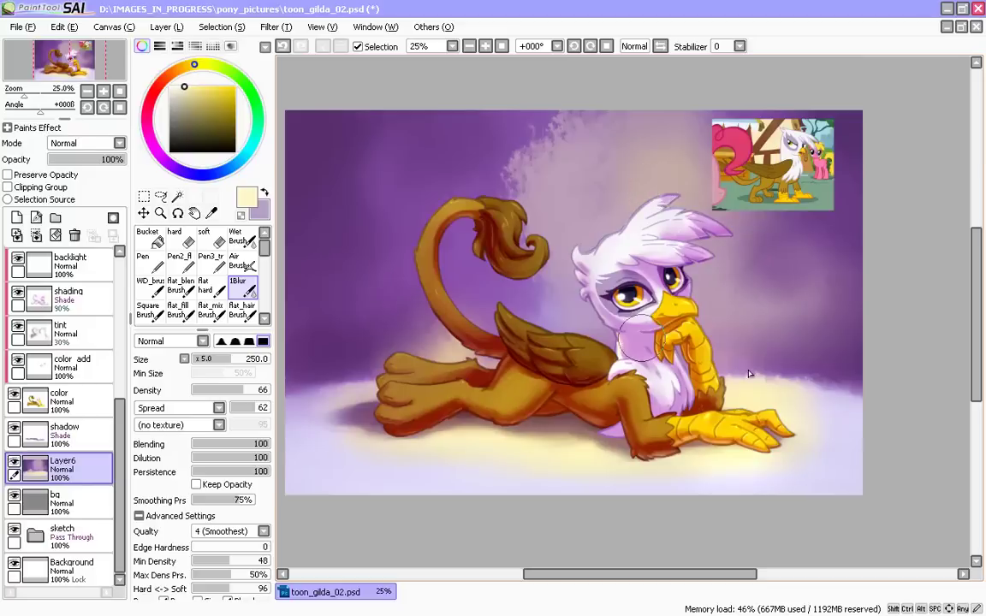
drag(724, 346, 744, 374)
key(ctrl+z)
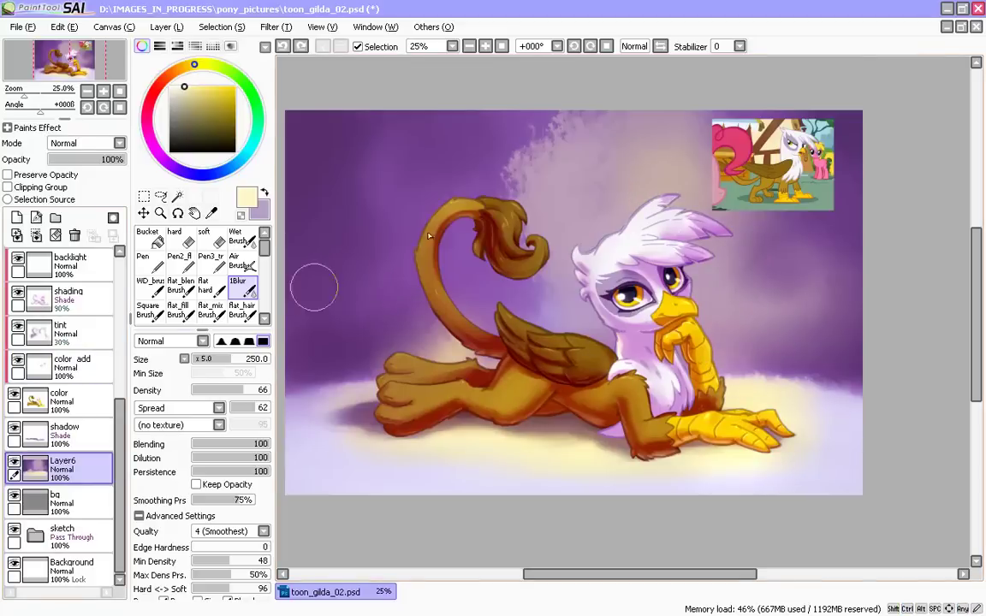
key(])
mouse_move(506, 167)
mouse_down()
mouse_move(519, 149)
mouse_move(581, 124)
mouse_up()
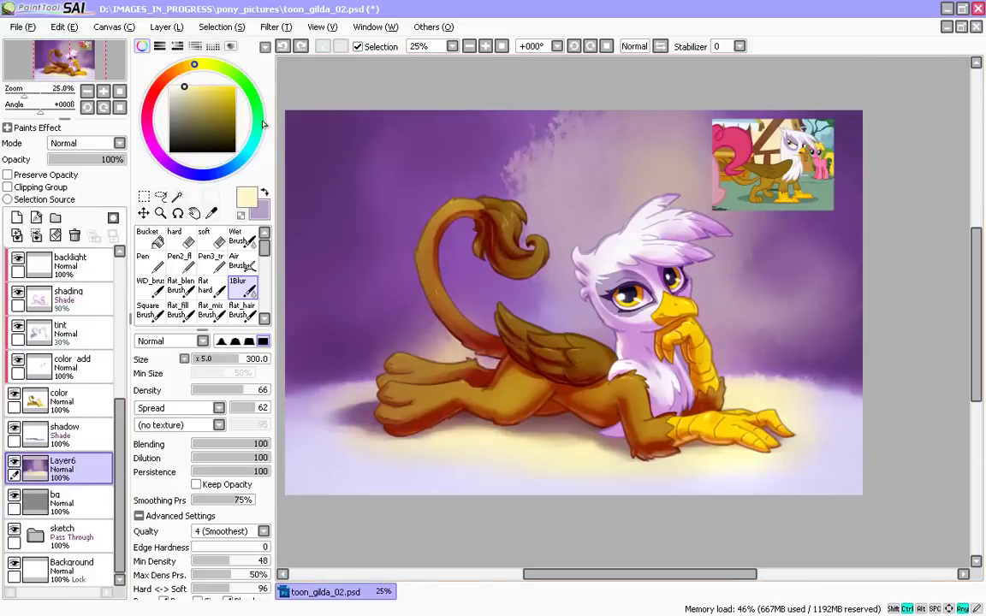
key(ctrl+z)
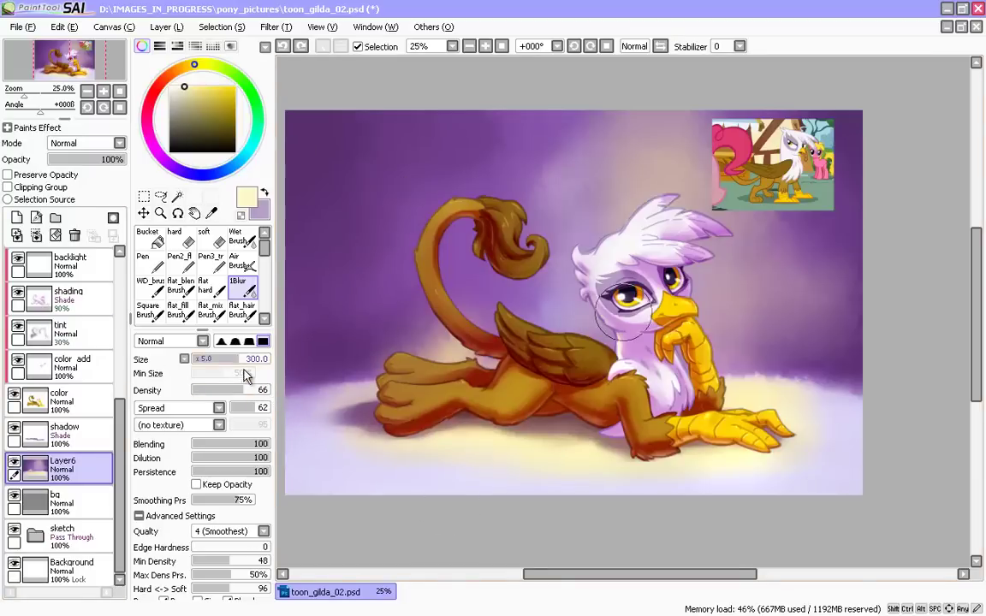
- Mix a pale beige and paint a soft glow above the griffon's head with the Wet Brush at size 250
click(241, 237)
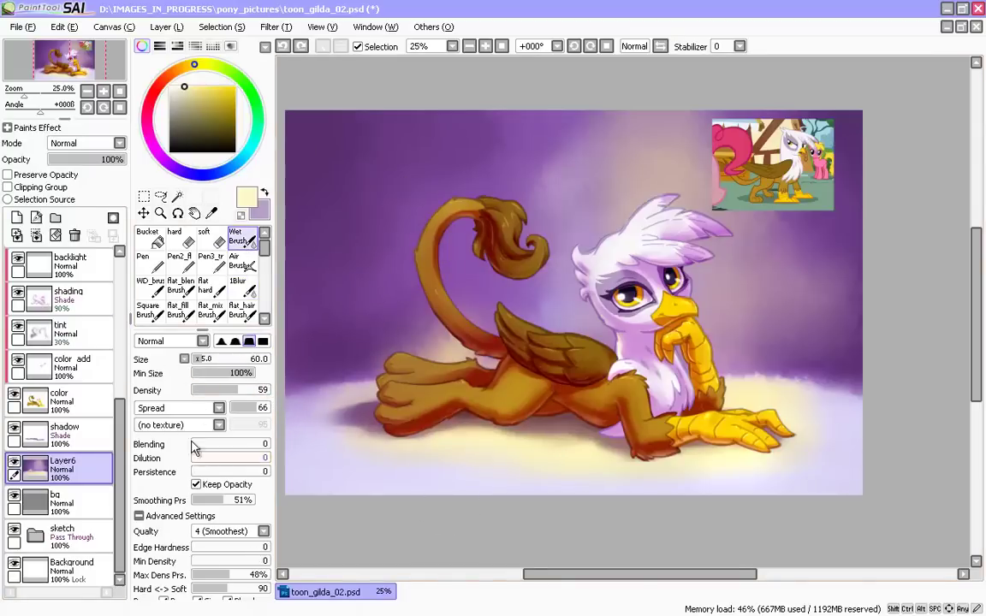
alt+click(491, 217)
click(175, 72)
click(181, 89)
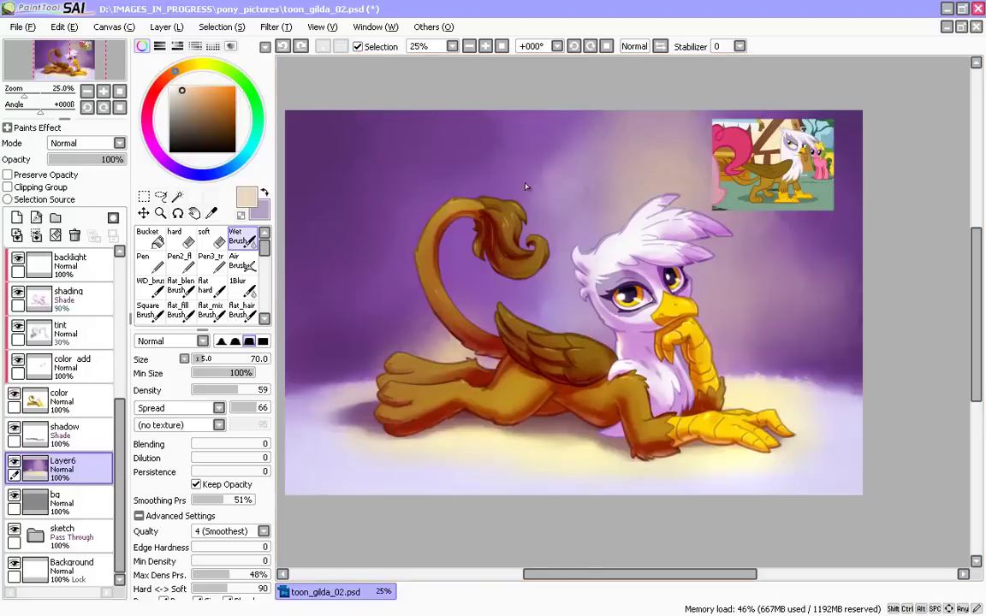
key(bracketright)
key(bracketright)
key(bracketright)
key(bracketright)
key(bracketright)
key(bracketright)
mouse_move(633, 167)
mouse_down()
mouse_move(584, 188)
mouse_move(571, 222)
mouse_move(577, 262)
mouse_up()
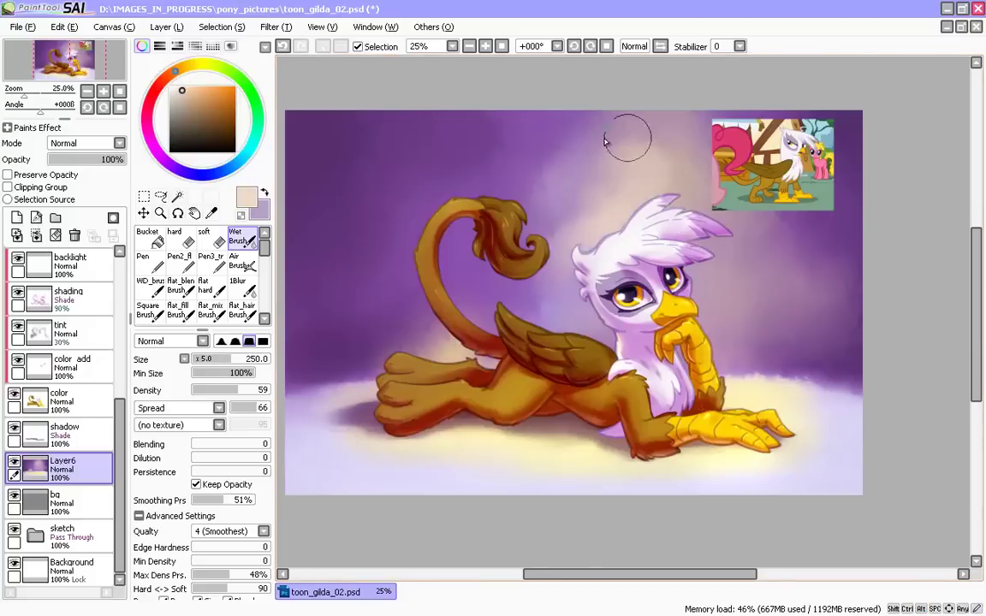
- Extend the beige glow around the griffon's head and down beside its face with the Wet Brush
drag(620, 224, 582, 238)
mouse_move(712, 208)
mouse_down()
mouse_move(744, 248)
mouse_move(728, 226)
mouse_move(643, 181)
mouse_up()
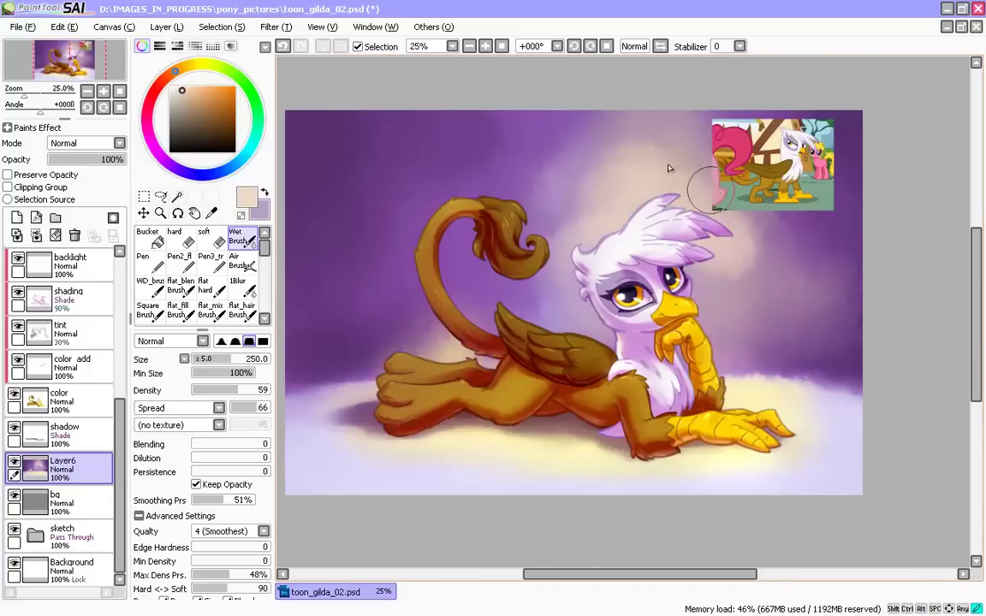
drag(711, 190, 620, 200)
mouse_move(712, 289)
mouse_down()
mouse_move(718, 329)
mouse_move(689, 320)
mouse_up()
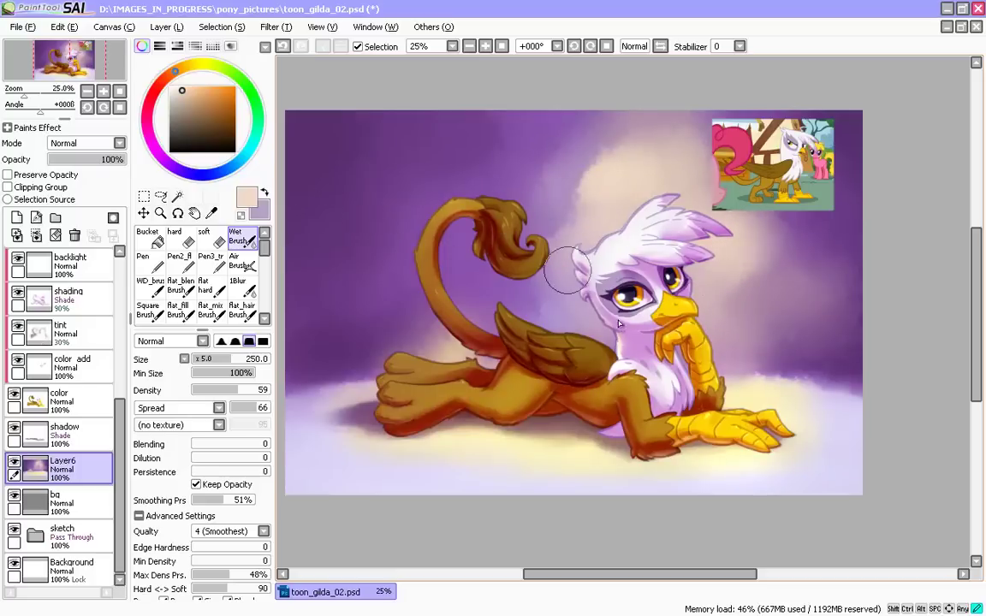
- Hide the reference image layer so the whole painting can be seen
drag(120, 407, 120, 259)
click(14, 257)
drag(123, 375, 123, 524)
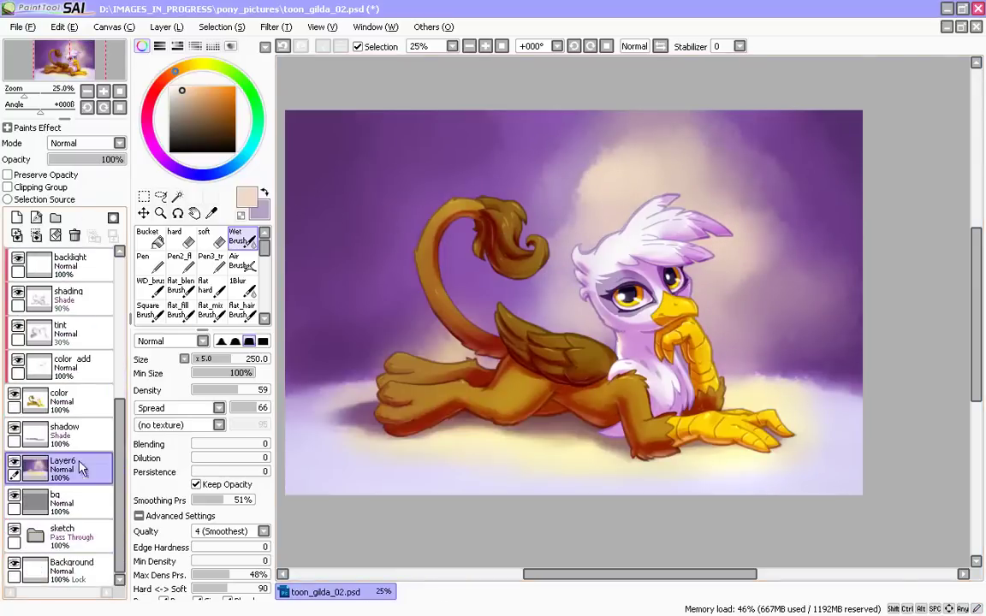
- Paint soft light spots in the purple background around the tail with the Wet Brush at sizes 300 and 350
key(Page_Down)
key(bracketright)
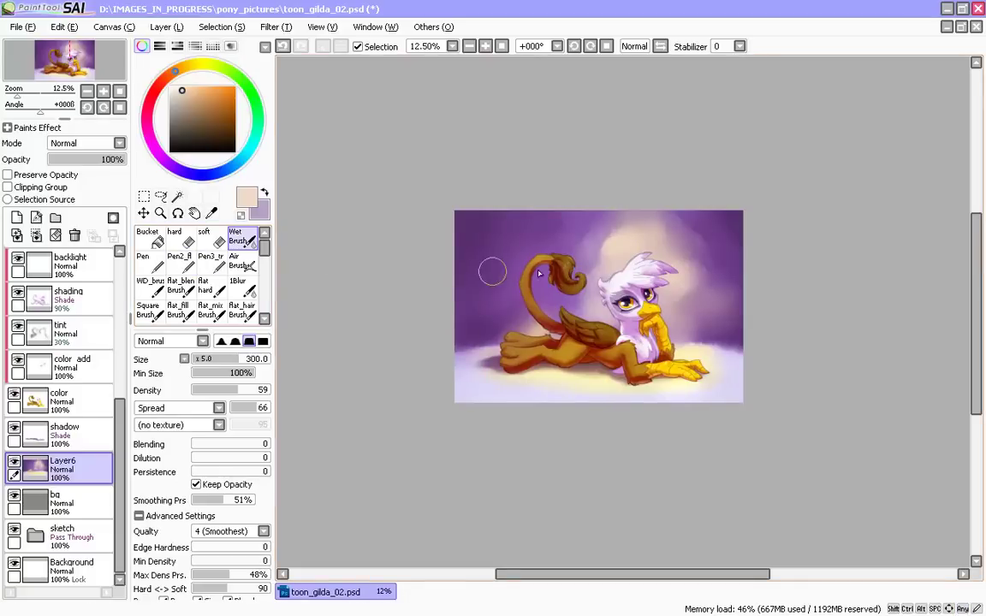
key(bracketright)
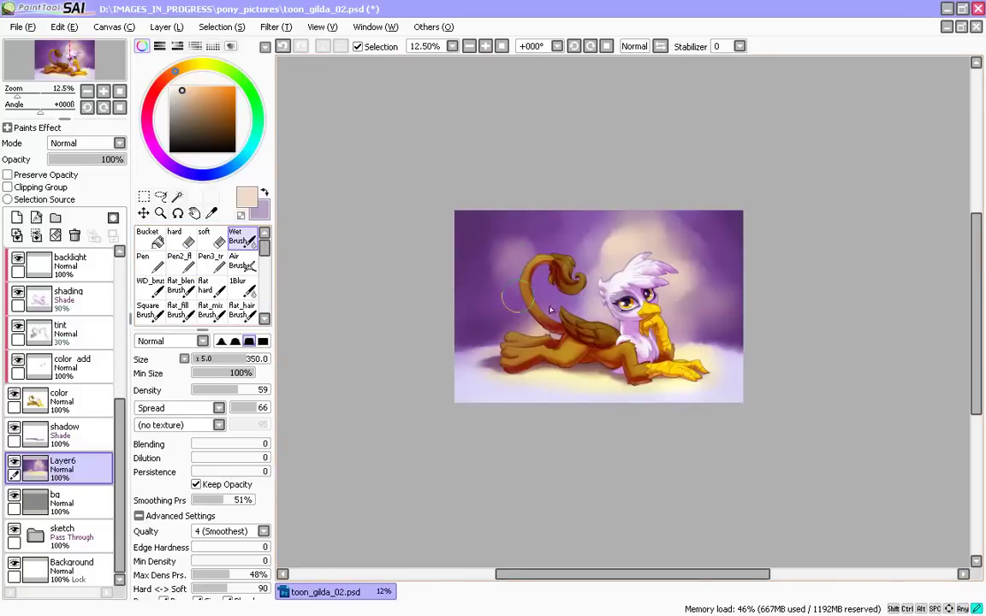
key(bracketleft)
key(bracketleft)
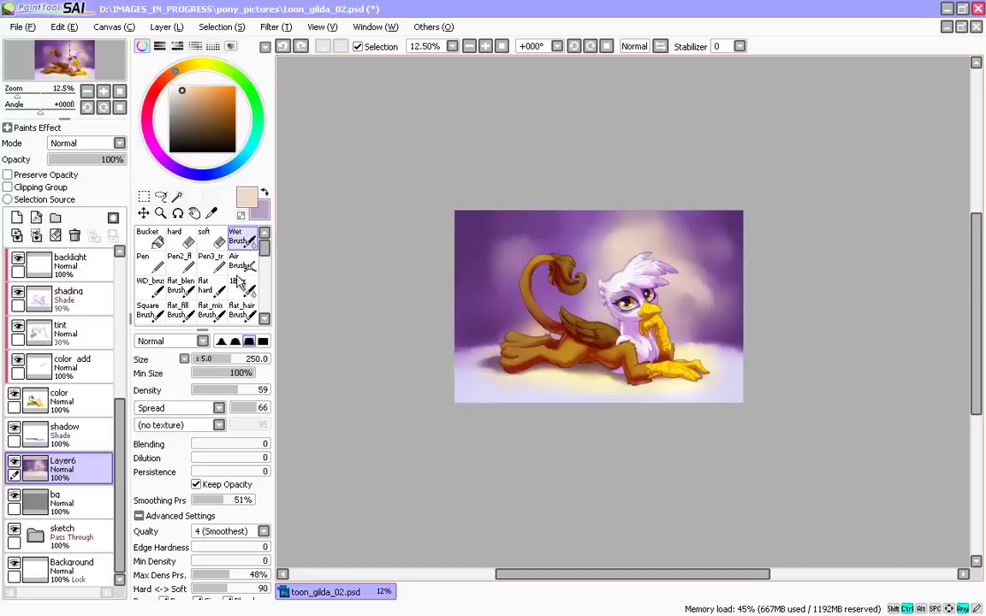
- Set the 1Blur spread to 74 and blend the glow beside the griffon's face at size 200
click(239, 282)
drag(677, 332, 683, 309)
key(ctrl+z)
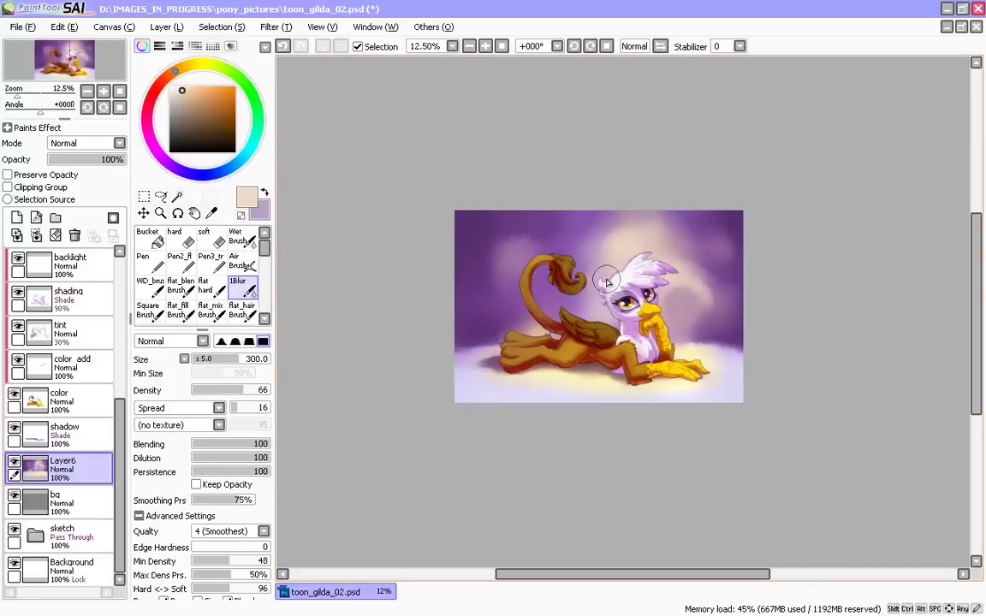
click(259, 409)
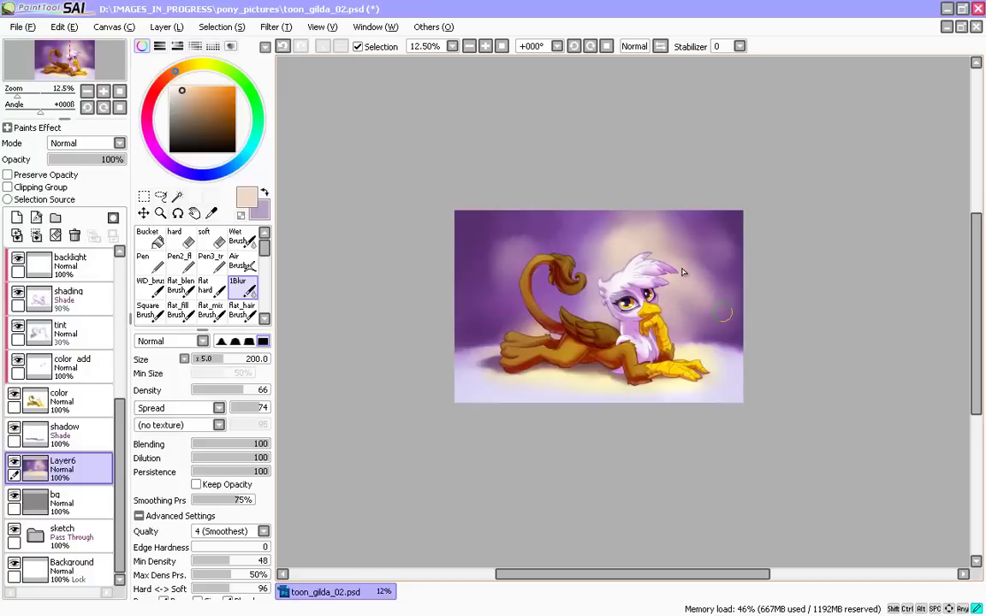
drag(683, 281, 682, 327)
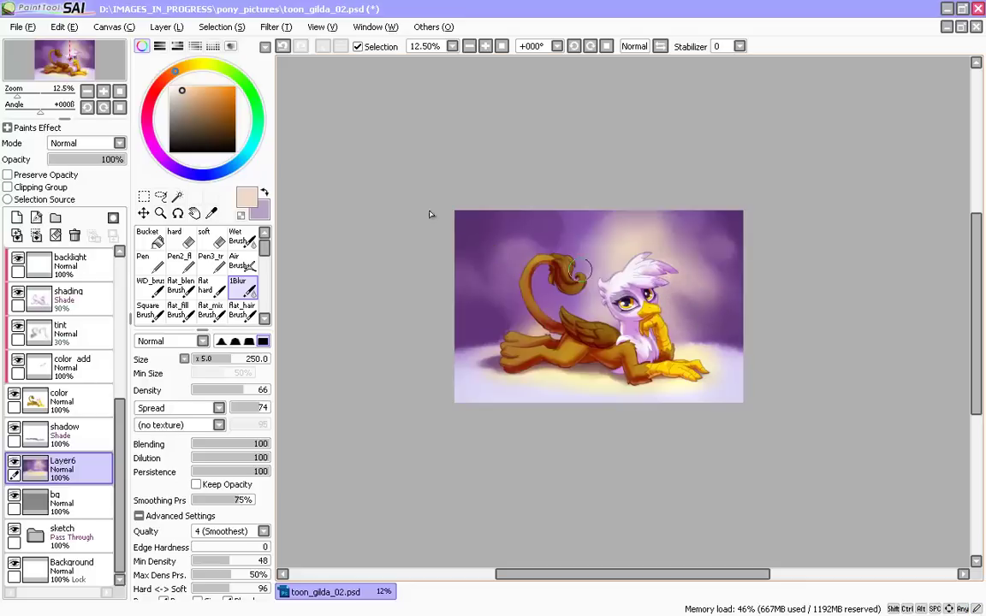
- Try to rework the glow beside and above the head with 1Blur at size 250, and undo the strokes
drag(669, 266, 713, 319)
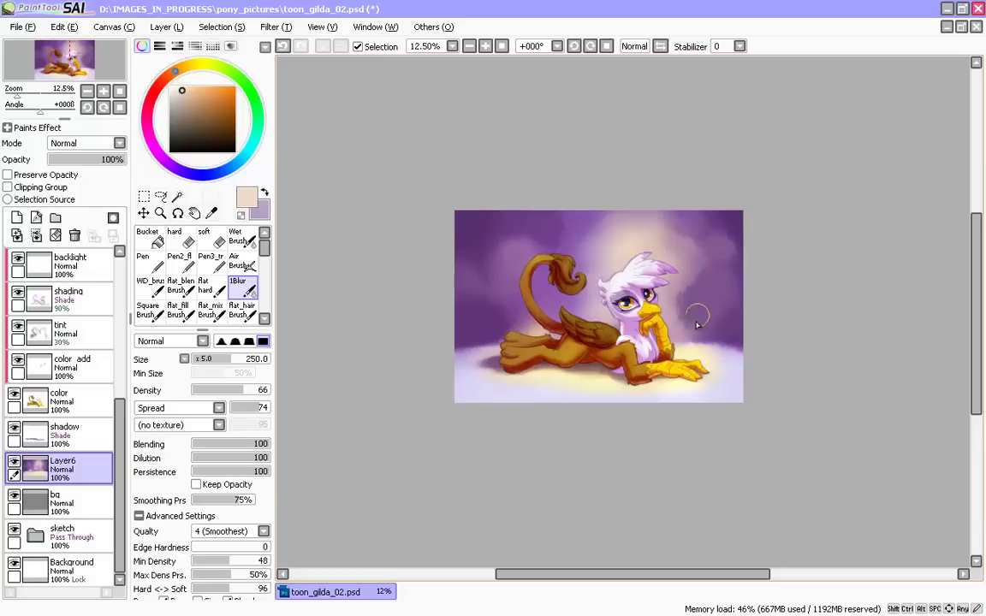
mouse_move(644, 245)
mouse_down()
mouse_move(654, 214)
mouse_move(683, 232)
mouse_up()
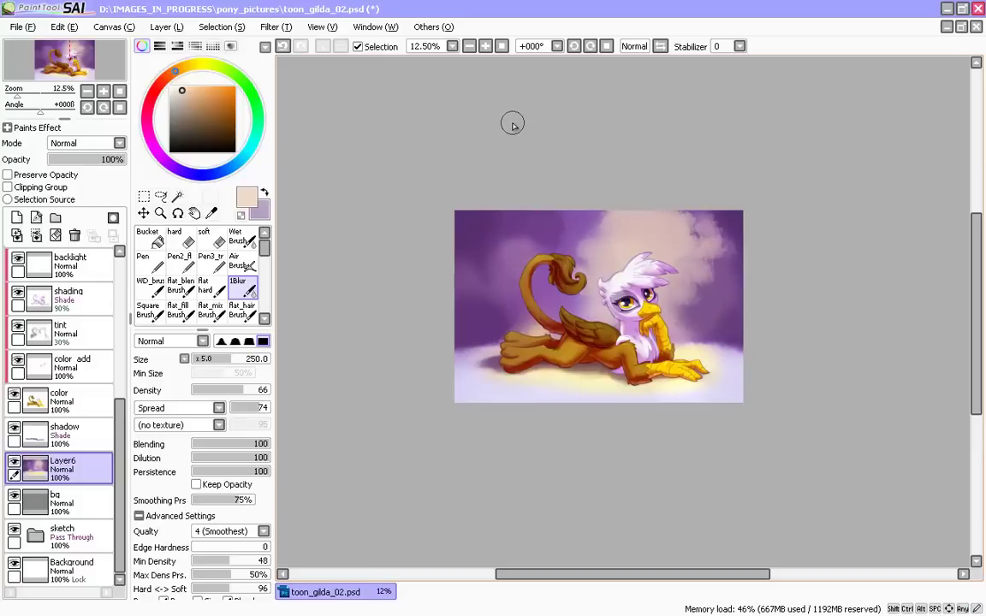
key(ctrl+z)
key(ctrl+z)
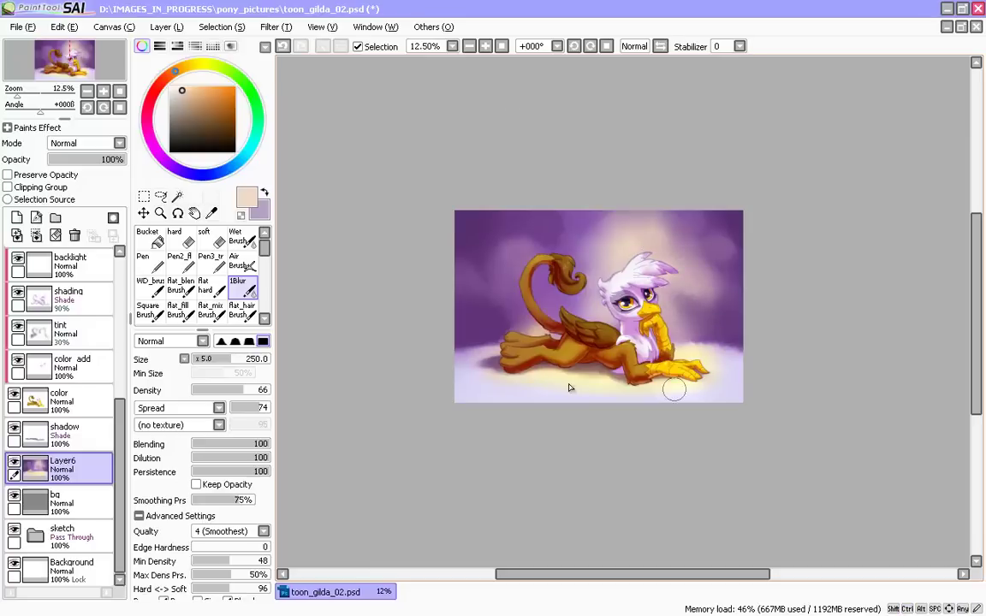
- Soften the floor's horizon behind the hind legs with the Air Brush in a sampled lilac at sizes 200 and 300
key(x)
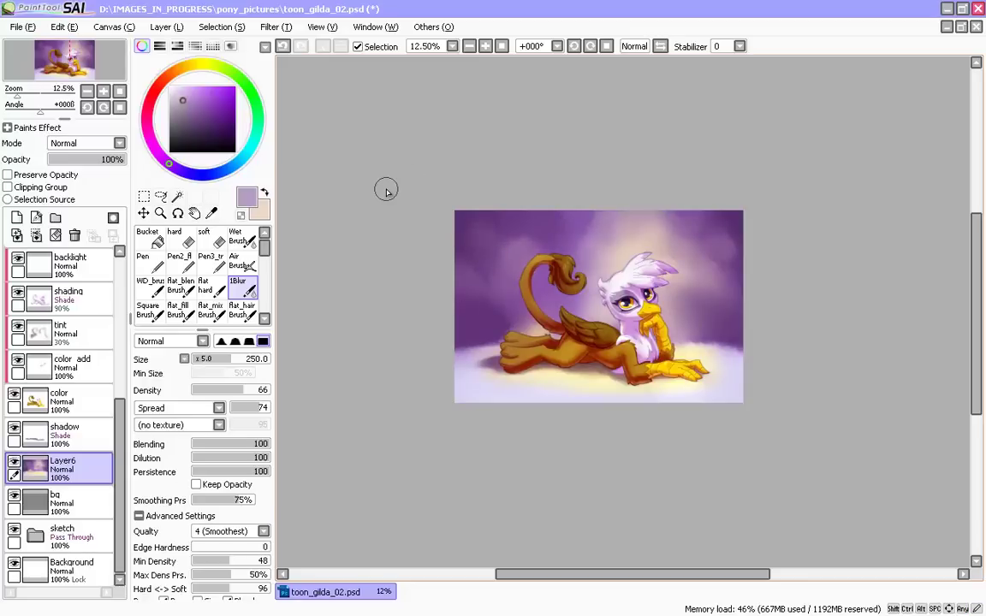
key(n)
alt+click(481, 344)
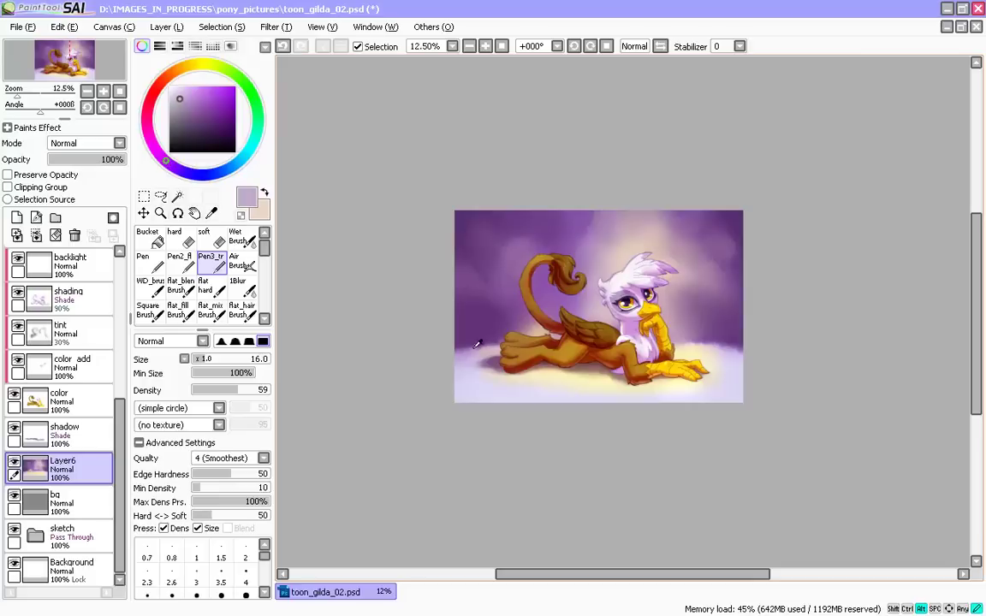
click(243, 263)
key(])
key(])
key(])
key(])
key(])
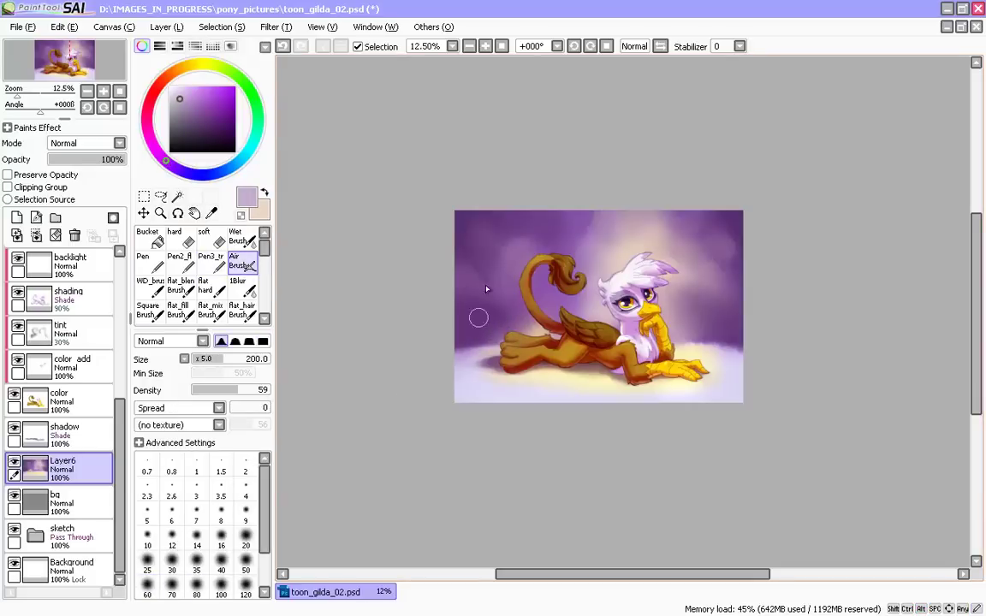
key(])
key(])
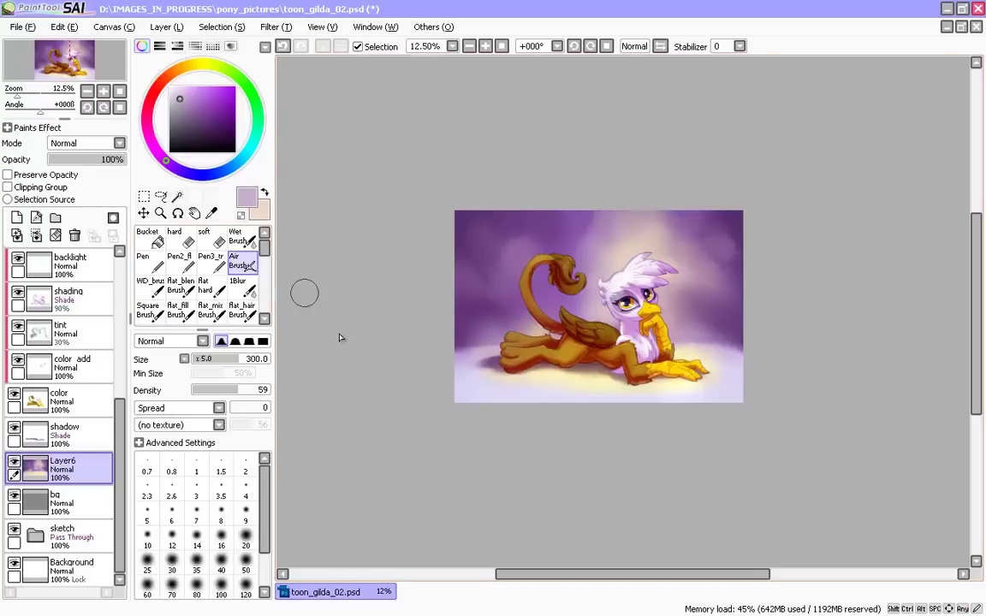
- Darken the outer edges of the background and floor with the Air Brush in a sampled dark purple at size 400
scroll(305, 316, up, 1)
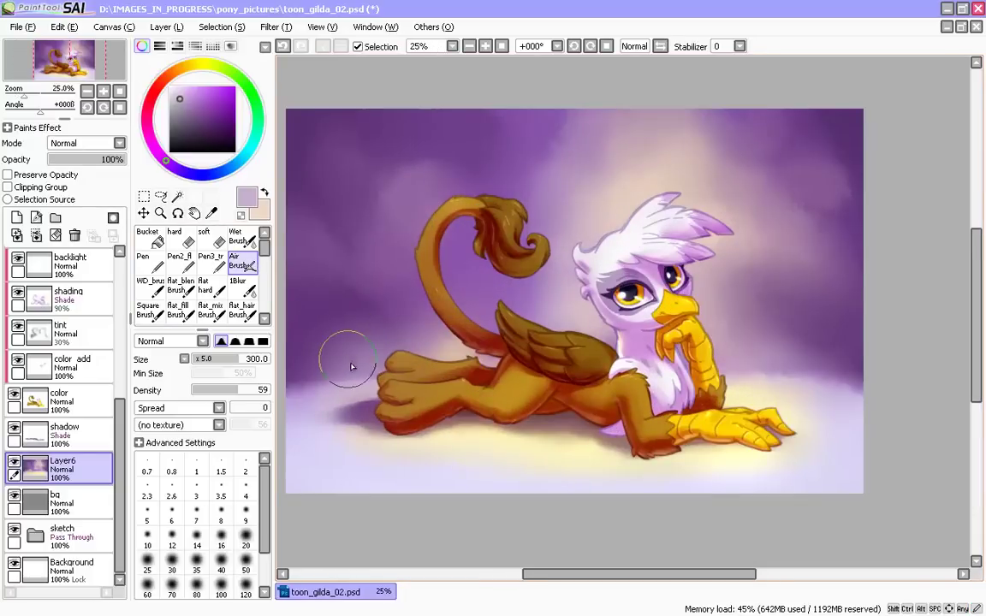
scroll(390, 454, down, 1)
click(210, 262)
alt+click(435, 265)
key(])
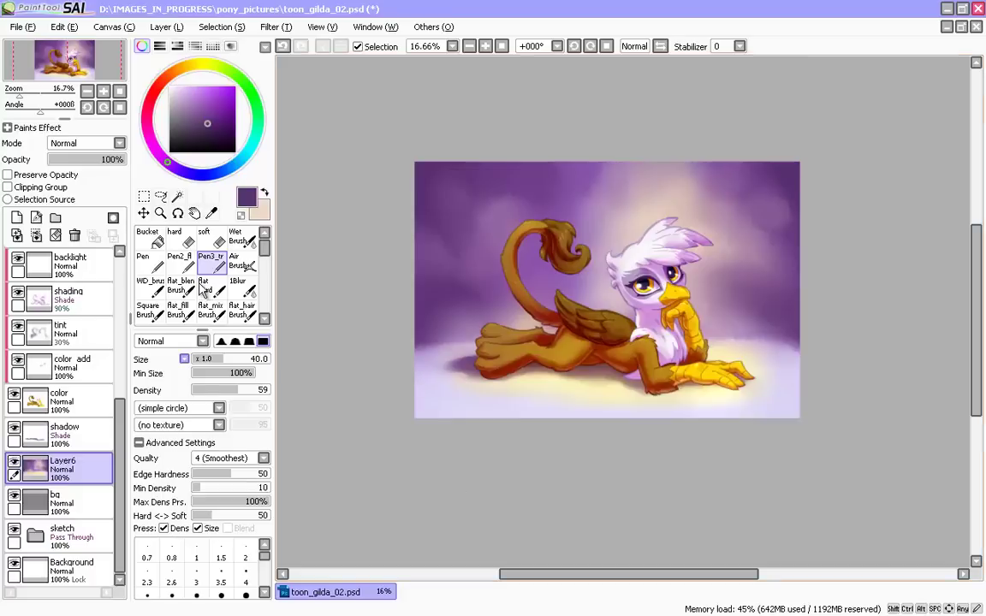
click(241, 262)
key(])
key(])
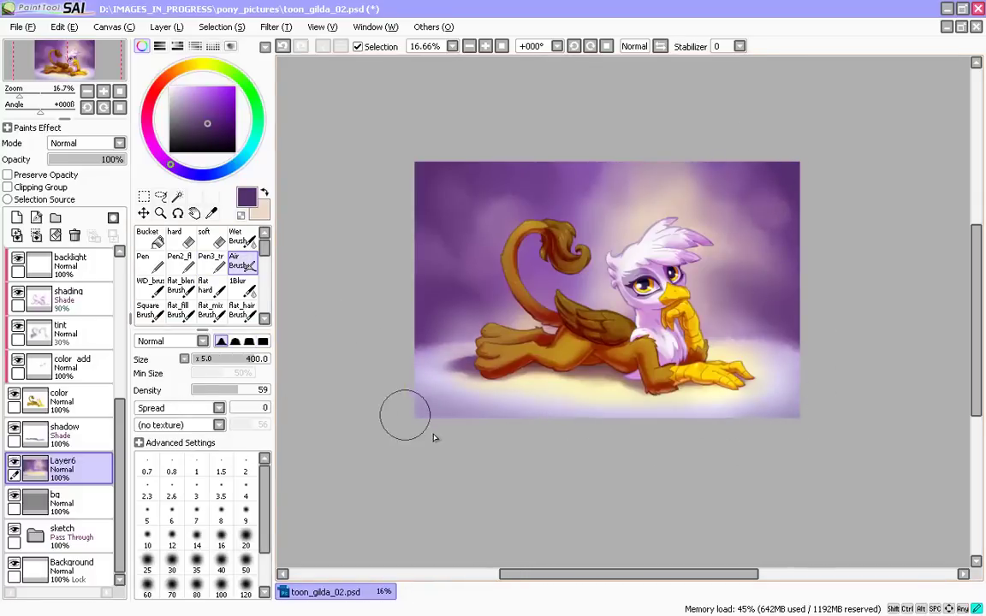
- Sample the upper background's purple and shift it darker for airbrushing the background edges
alt+click(743, 413)
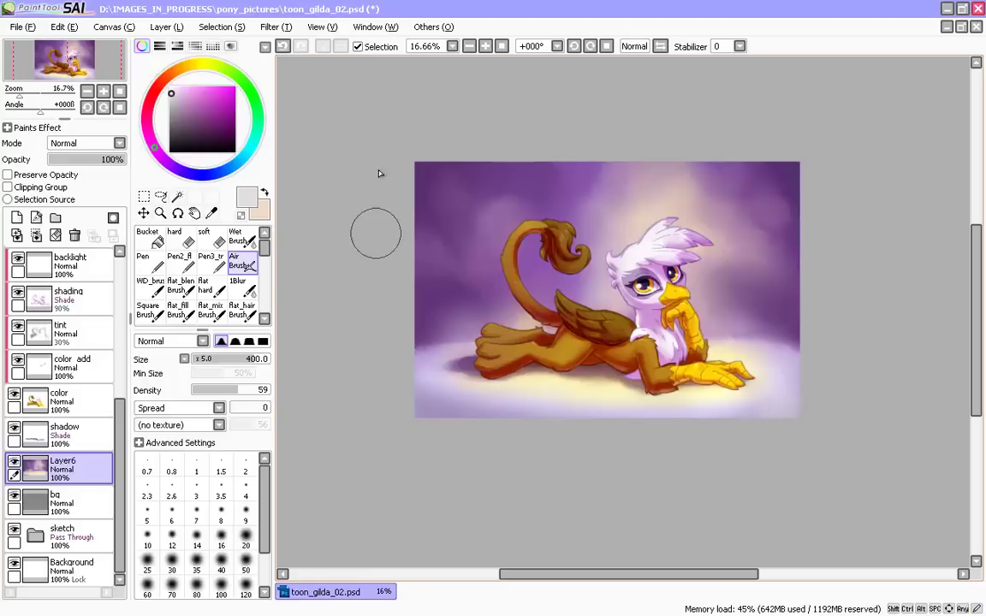
alt+click(776, 163)
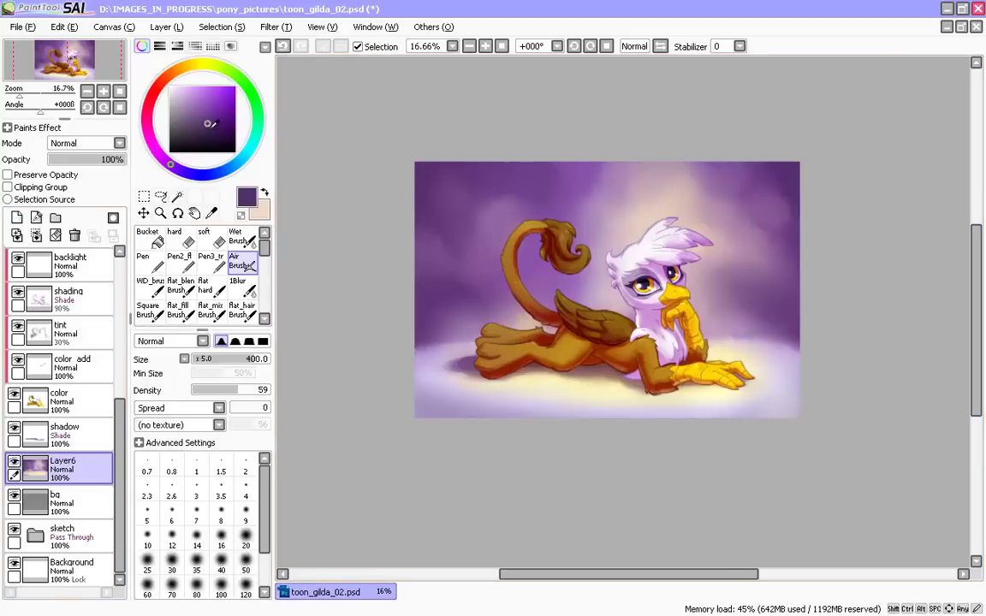
click(209, 130)
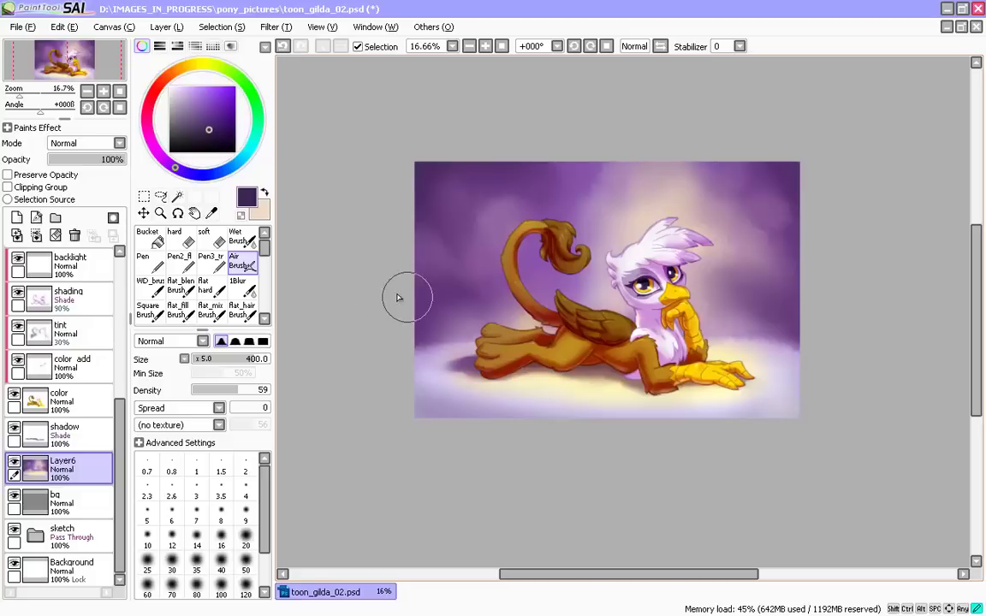
- Airbrush sampled pale floor tones over the floor below the hind legs at size 400 to even out its colour
key(x)
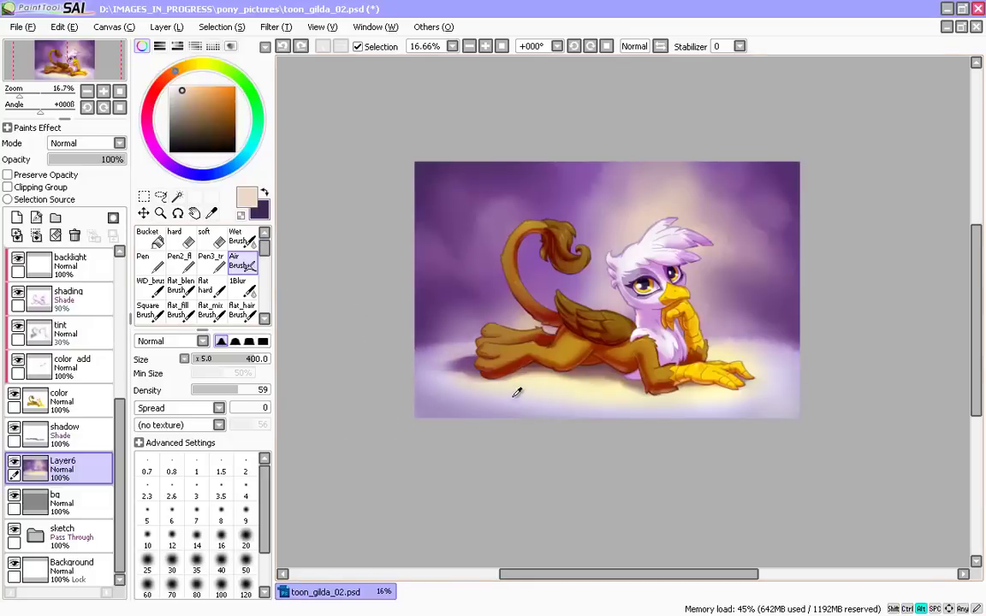
alt+click(484, 399)
mouse_move(432, 397)
mouse_down()
mouse_move(449, 421)
mouse_move(561, 437)
mouse_up()
alt+click(509, 403)
drag(420, 382, 526, 420)
alt+click(553, 415)
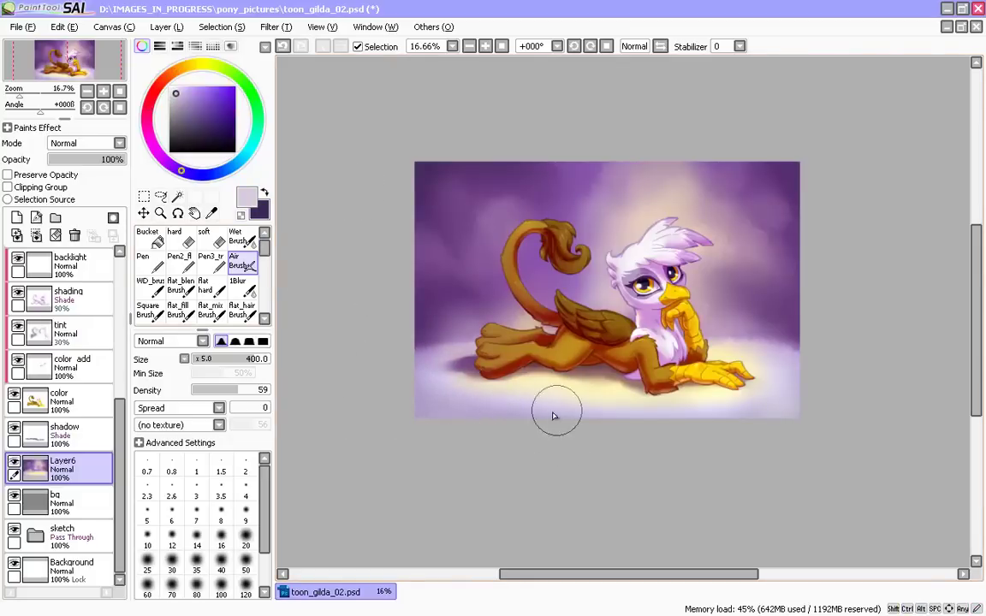
key(x)
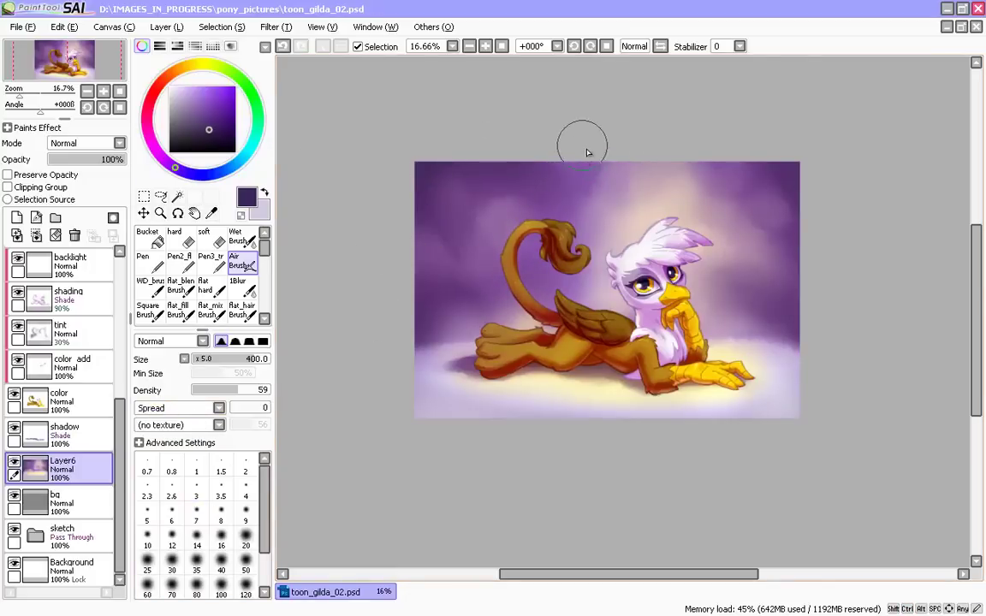
- Set the 1Blur smoothing pressure to 48% and blend the glow's edge beside the head at size 250
key(c)
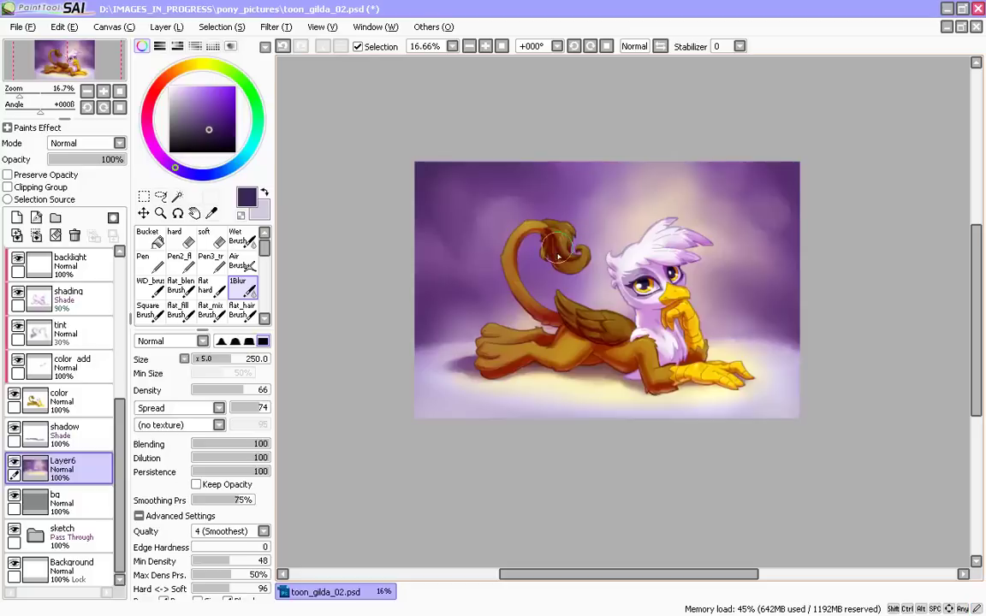
scroll(509, 180, up, 1)
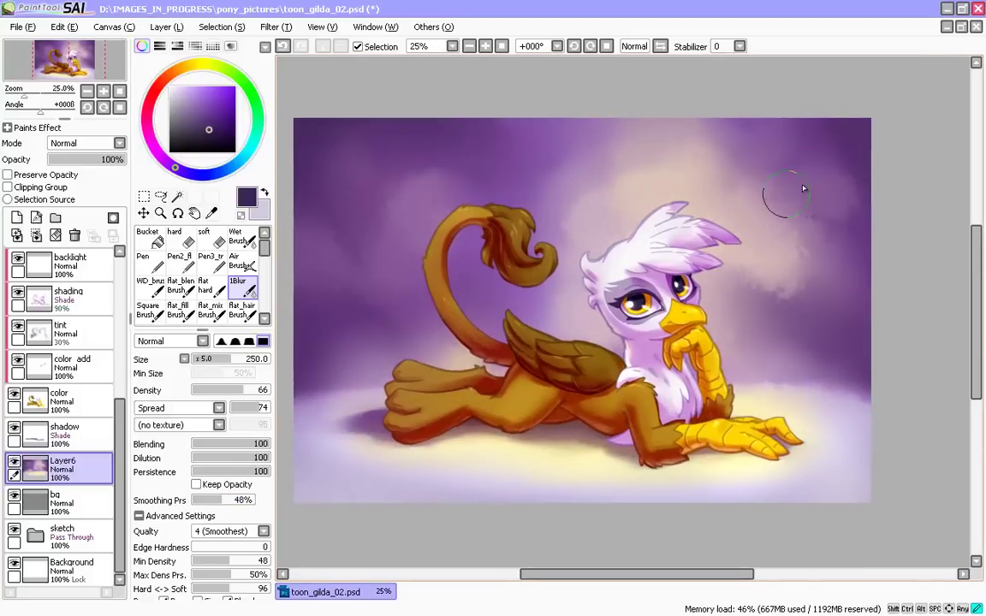
mouse_move(789, 246)
mouse_down()
mouse_move(560, 327)
mouse_move(566, 280)
mouse_move(779, 270)
mouse_move(738, 294)
mouse_move(787, 279)
mouse_move(719, 228)
mouse_move(759, 294)
mouse_move(745, 298)
mouse_move(656, 171)
mouse_move(756, 313)
mouse_move(802, 274)
mouse_up()
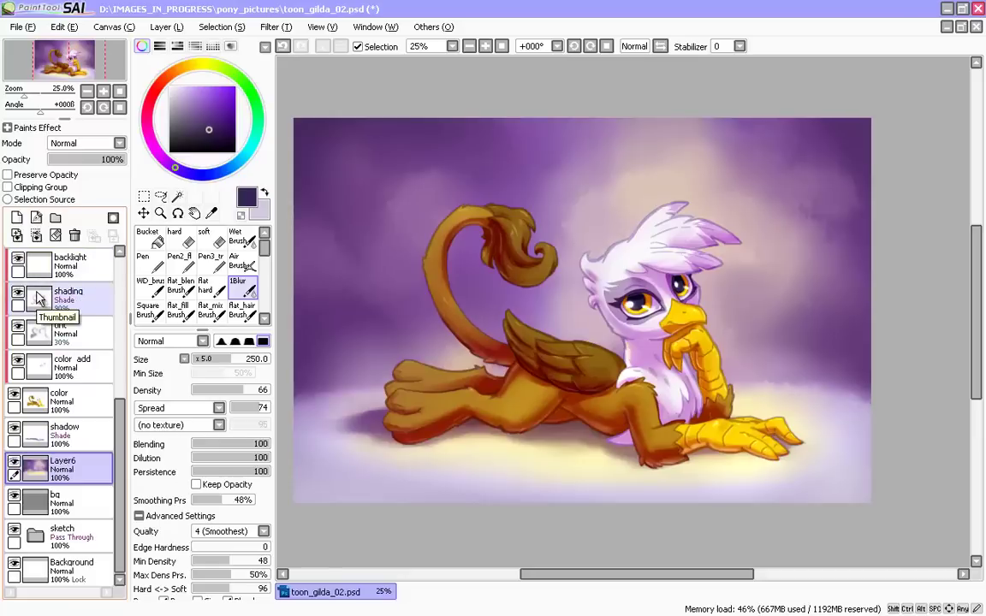
- On the shading layer, erase excess shading along the beak's lower edge near the tip with the soft eraser at size 14
scroll(577, 451, up, 5)
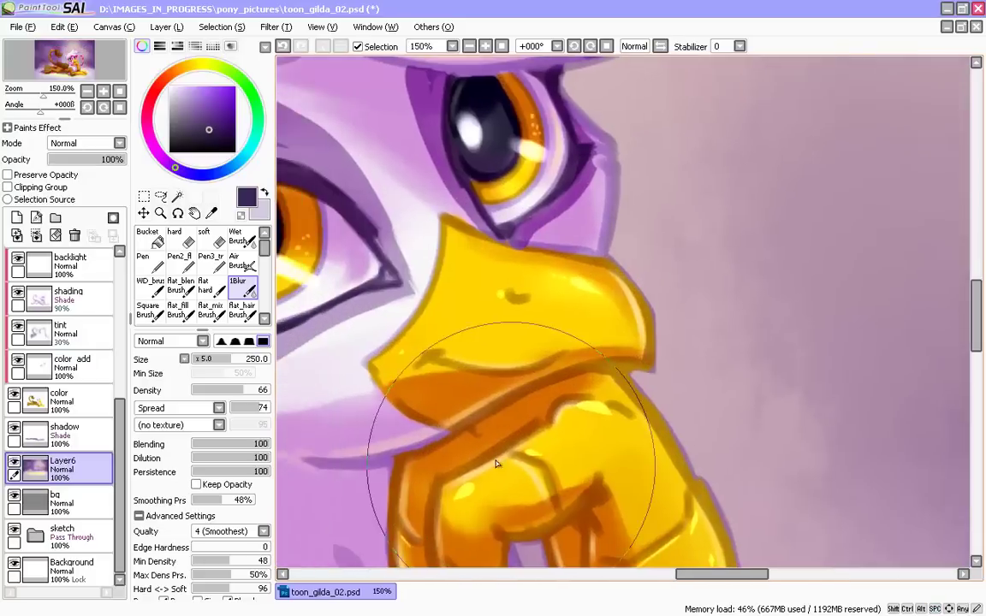
click(17, 292)
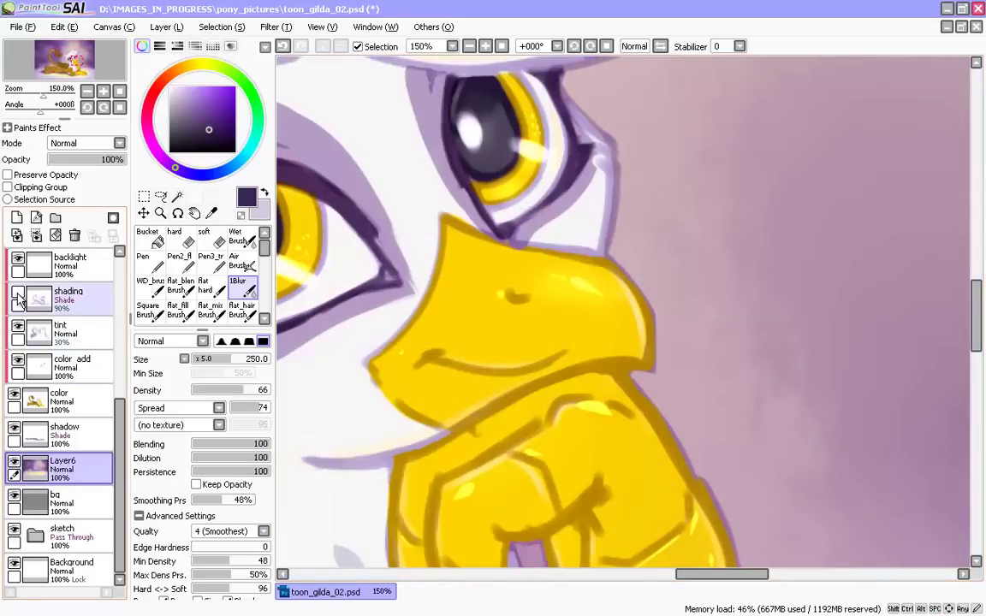
click(17, 291)
click(17, 292)
click(18, 293)
click(93, 292)
click(181, 241)
click(210, 239)
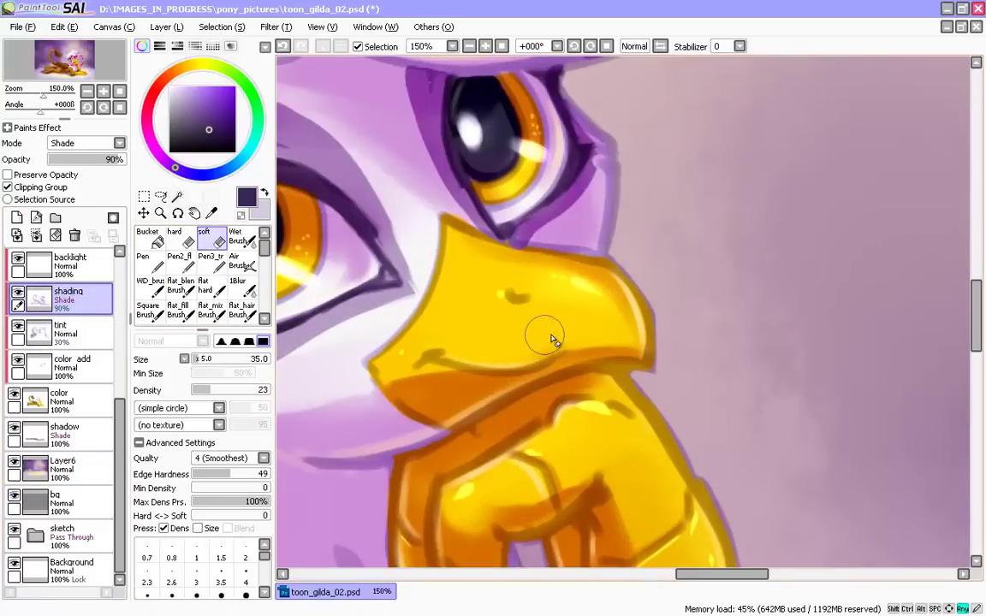
key(r)
mouse_move(363, 335)
mouse_down()
mouse_move(363, 291)
mouse_move(439, 182)
mouse_up()
key(bracketleft)
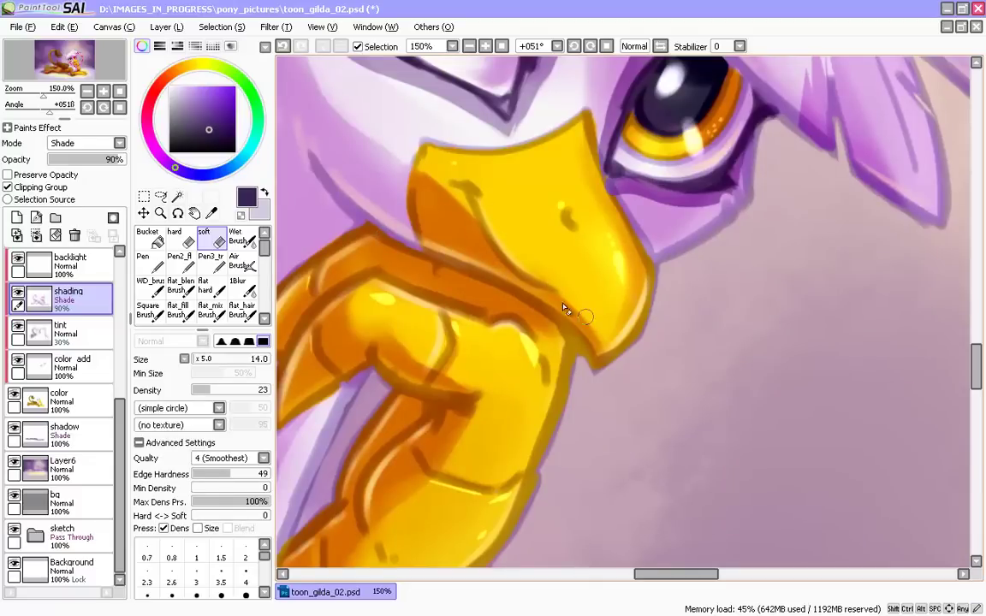
drag(565, 308, 601, 341)
drag(524, 273, 587, 327)
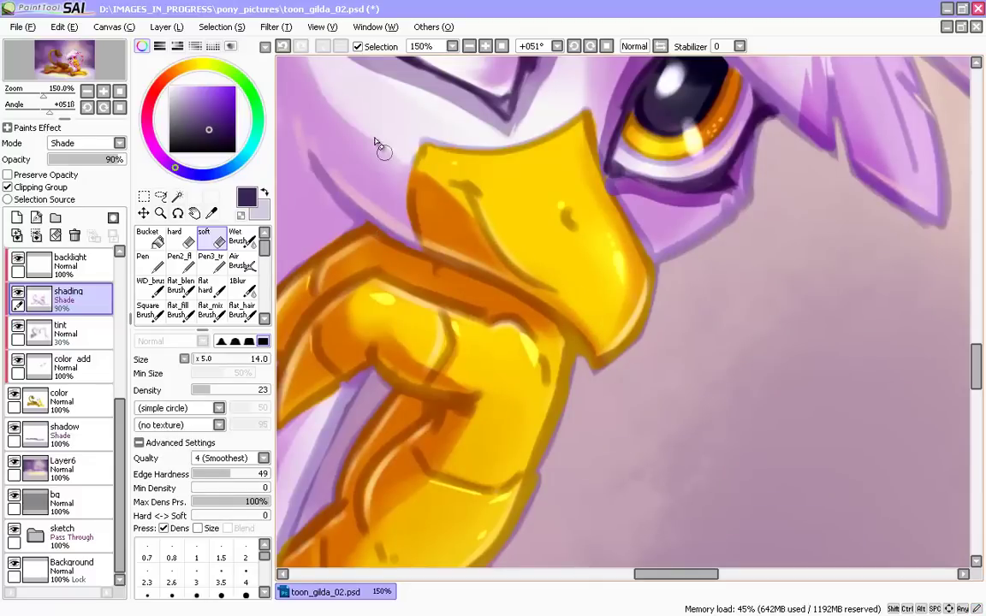
- Soften the shading on the lower beak beneath the mouth line with the 1Blur brush at size 12
key(b)
drag(466, 231, 507, 275)
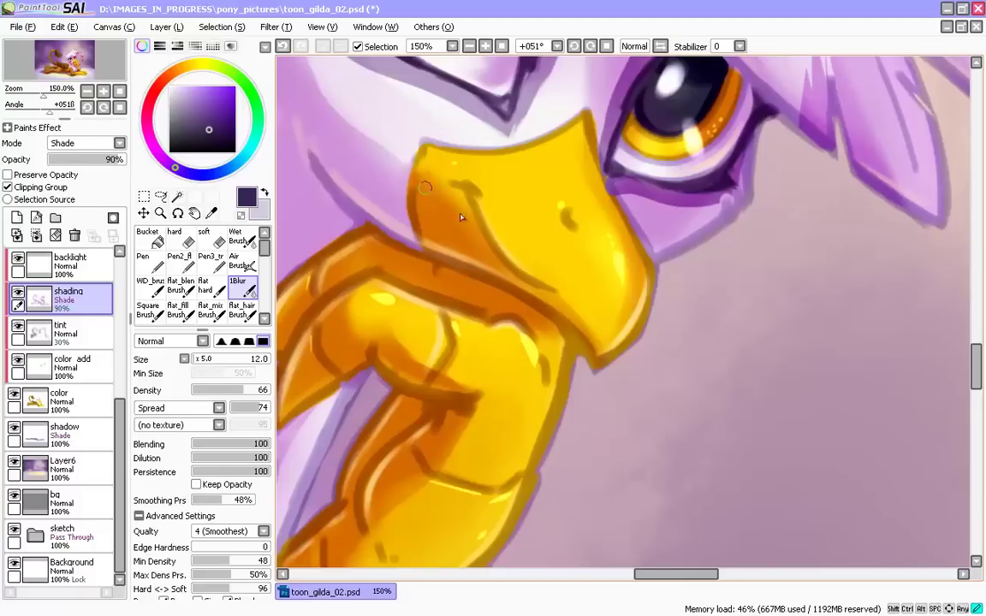
drag(357, 221, 390, 278)
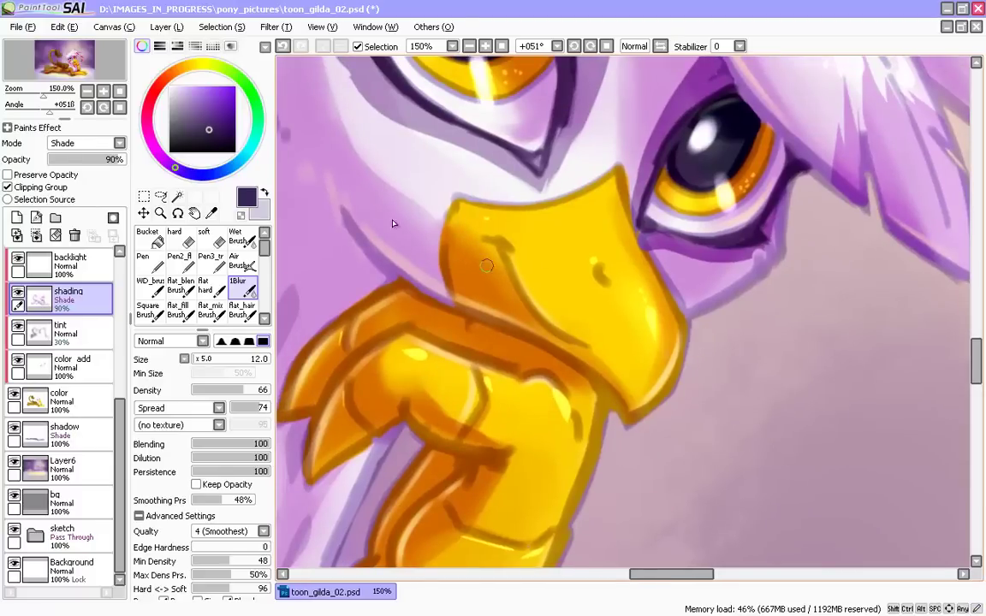
- Touch up the shading along the beak's lower edge with Pen3_tr in the medium purple swatch at sizes 8 and 6
key(n)
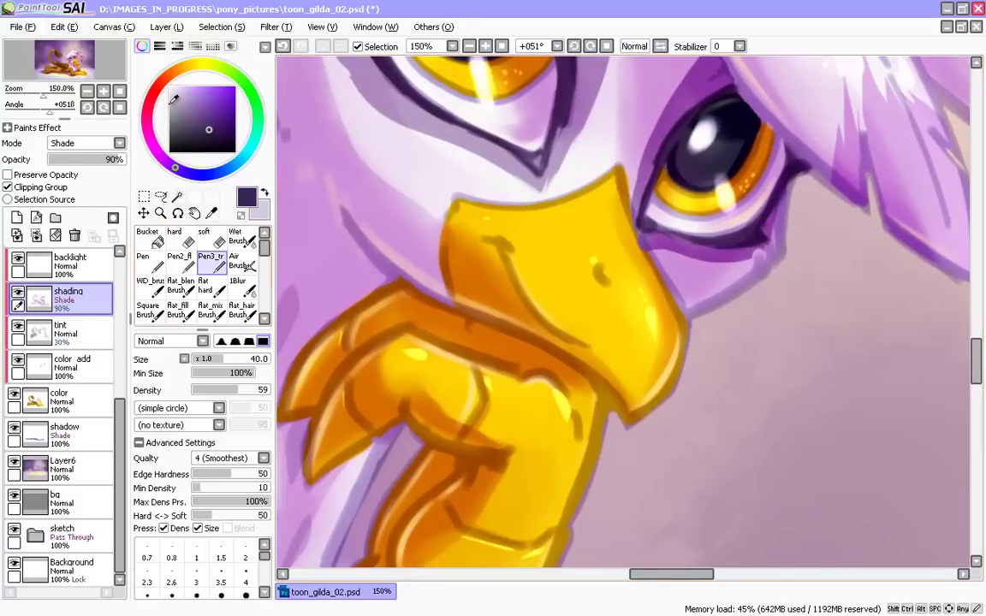
click(213, 47)
click(161, 203)
key(bracketleft)
key(bracketleft)
key(bracketleft)
key(bracketleft)
key(bracketleft)
key(bracketleft)
key(bracketleft)
key(bracketleft)
key(bracketleft)
key(bracketleft)
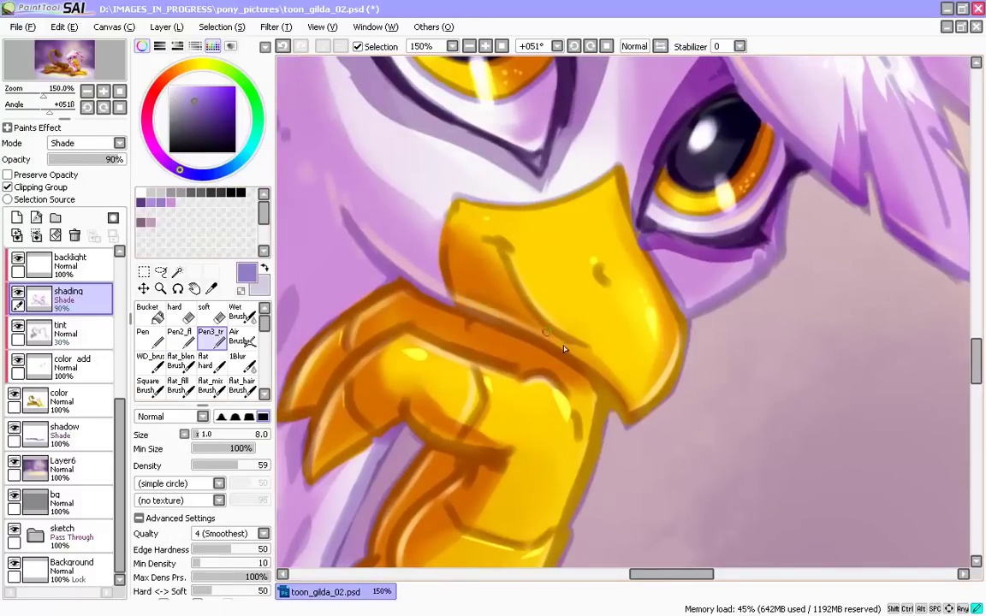
drag(395, 252, 342, 197)
key(bracketleft)
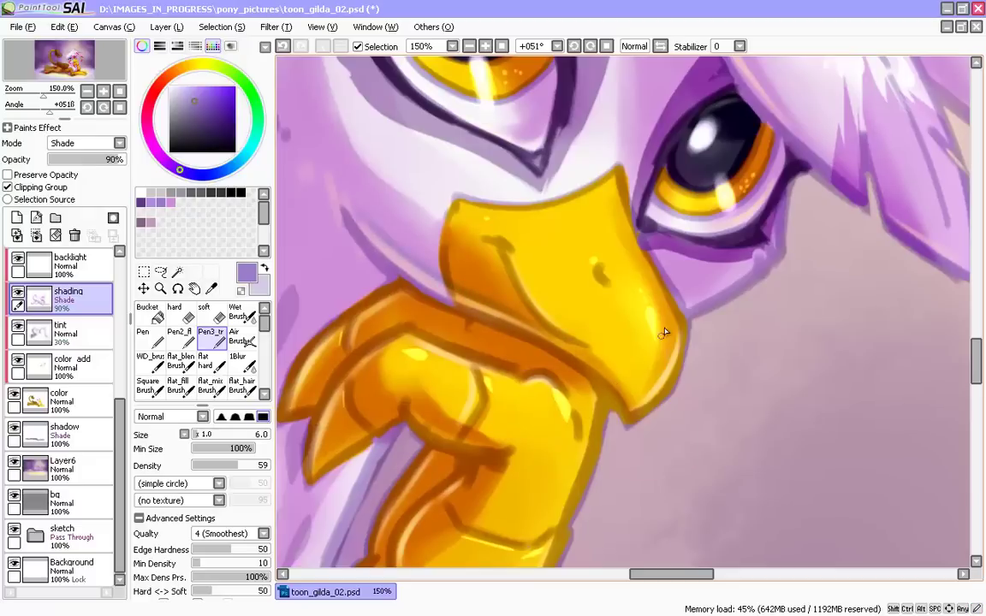
drag(372, 310, 384, 351)
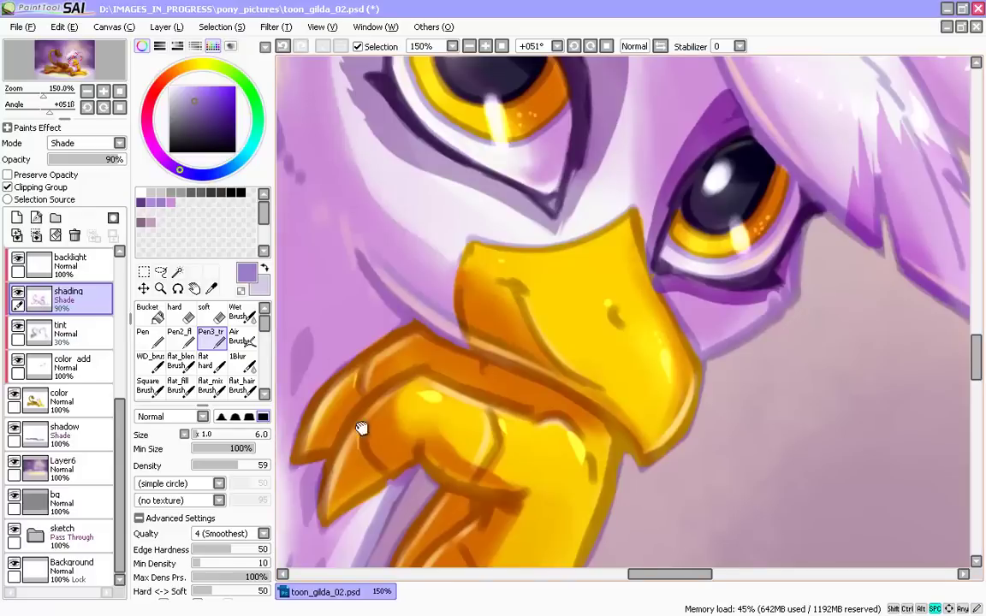
- Flip the whole canvas horizontally and check the painting in the mirrored orientation
drag(363, 429, 396, 500)
drag(340, 363, 348, 436)
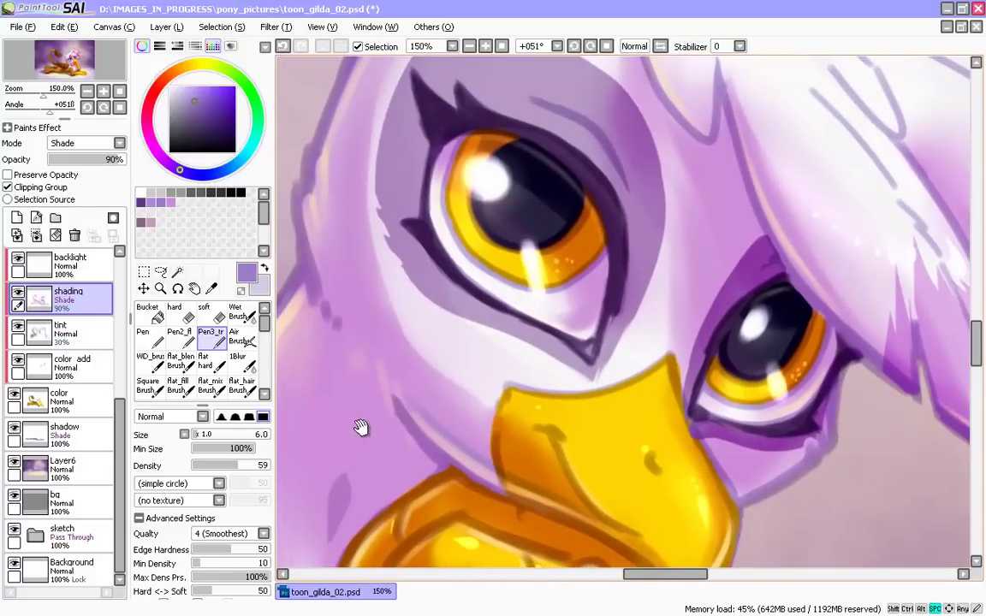
drag(354, 354, 438, 489)
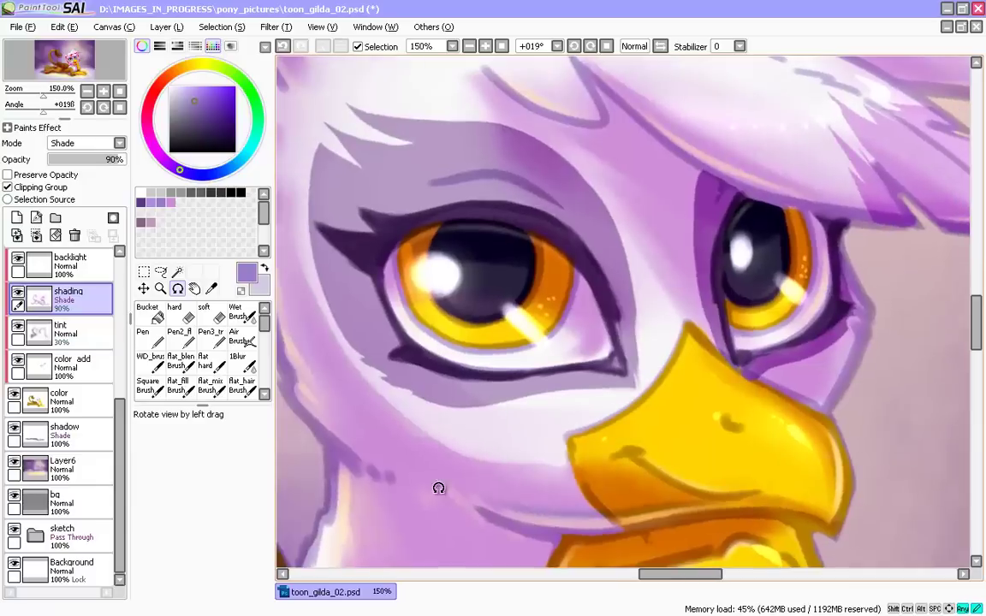
scroll(321, 379, down, 4)
click(607, 46)
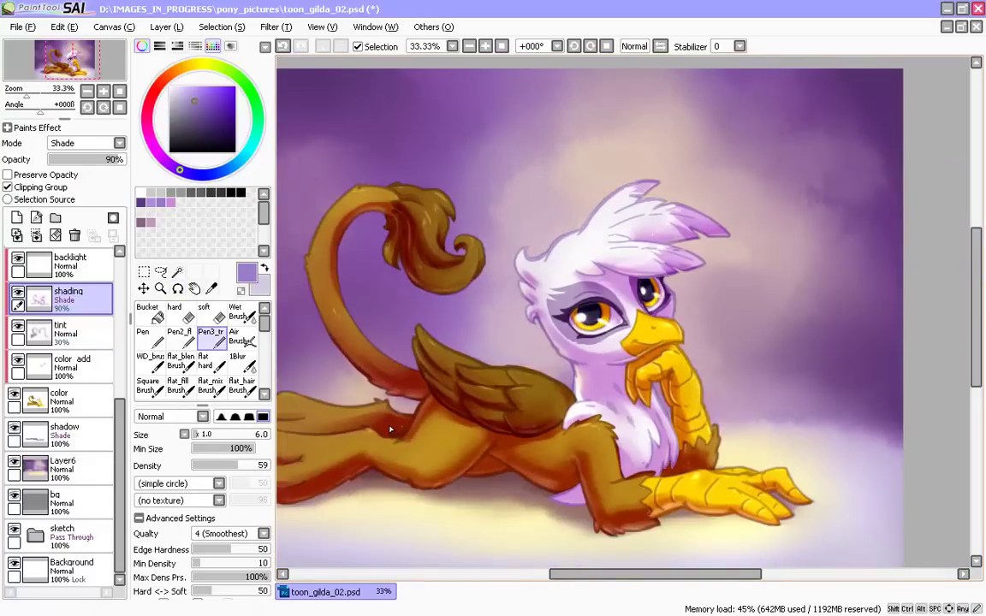
key(h)
key(h)
drag(394, 399, 324, 394)
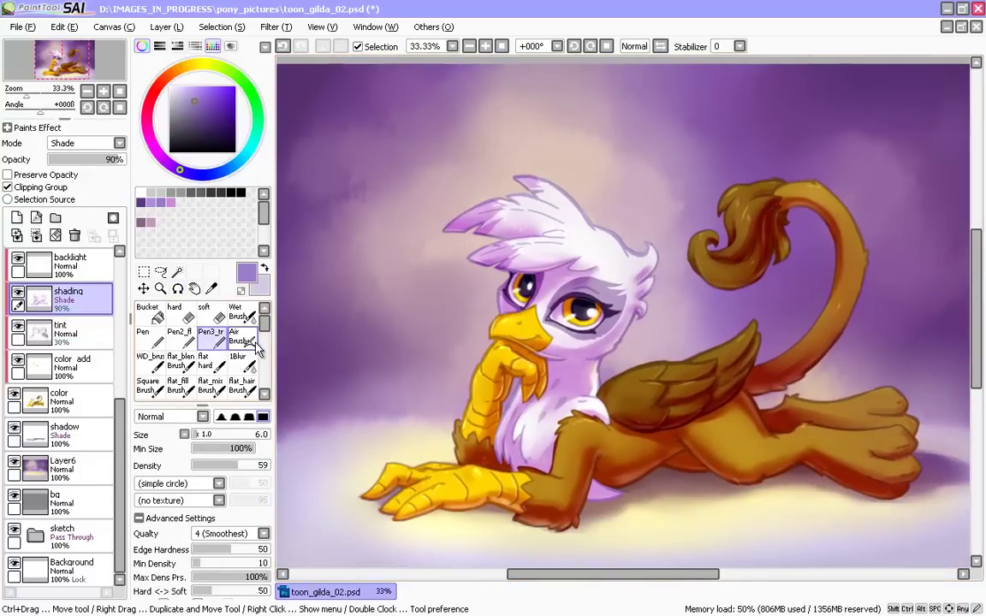
drag(320, 429, 327, 396)
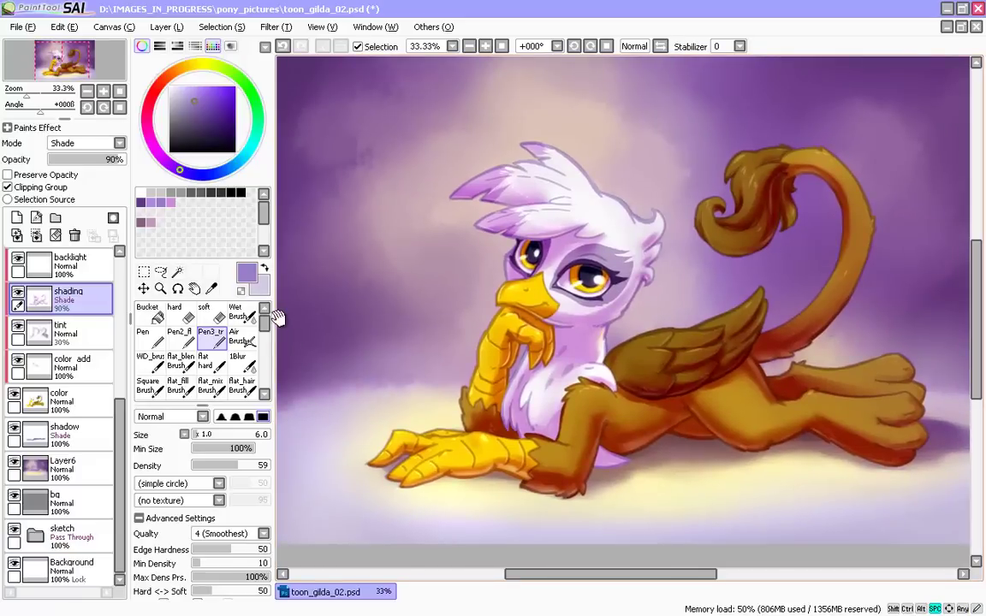
click(327, 406)
- Isolate the lines layer, erase the middle curved scale line on the resting forearm, and trim the lower end of the line beside the feathers
scroll(529, 462, up, 3)
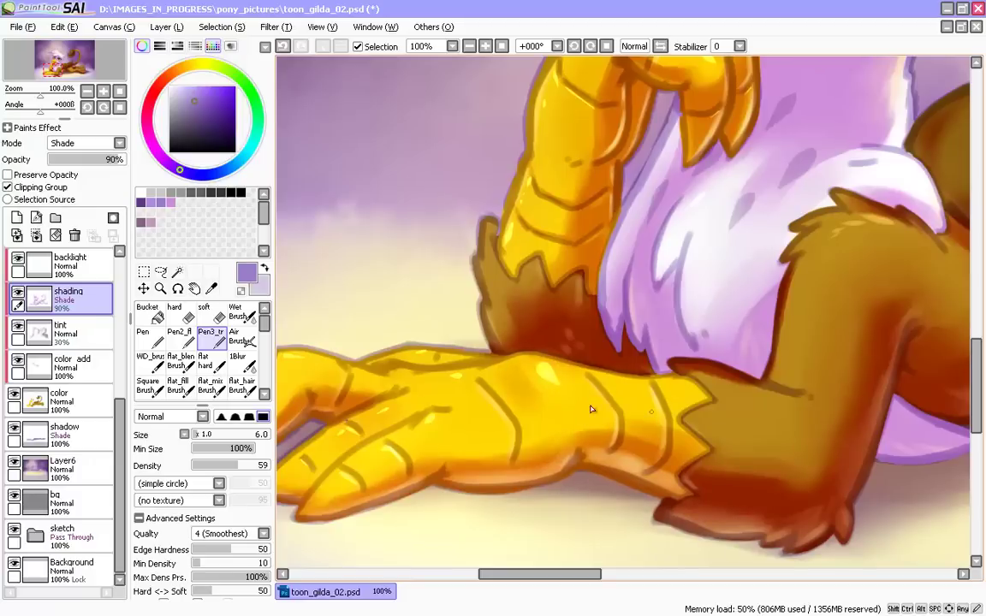
scroll(514, 446, up, 1)
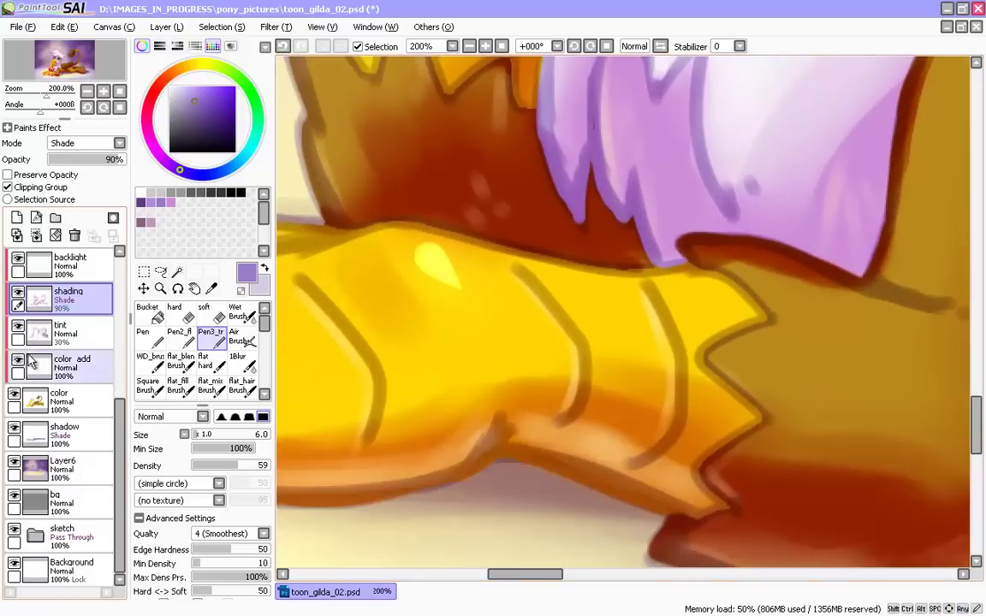
scroll(120, 439, up, 1)
drag(121, 440, 120, 389)
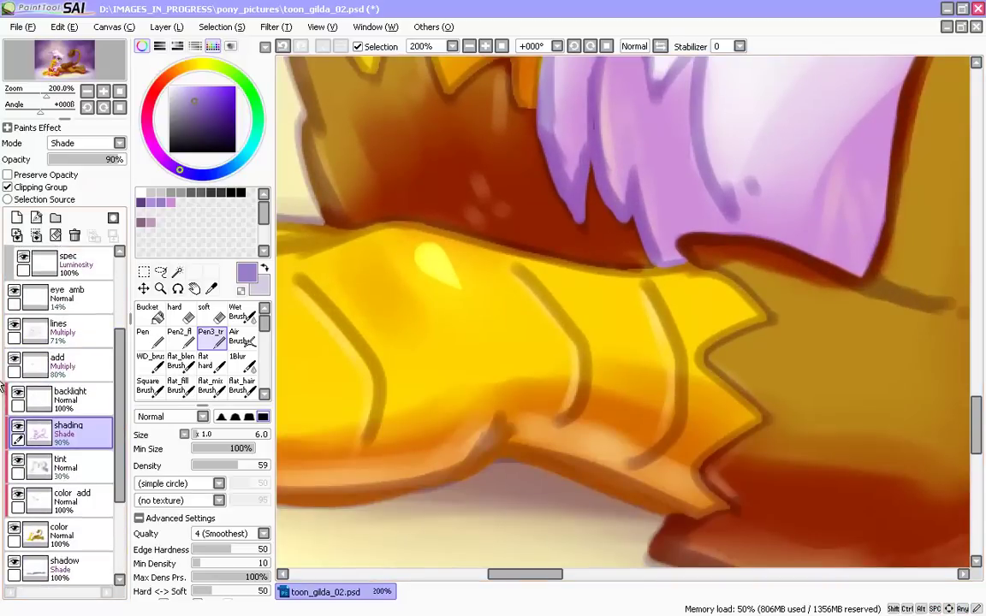
alt+click(15, 325)
key(e)
click(542, 286)
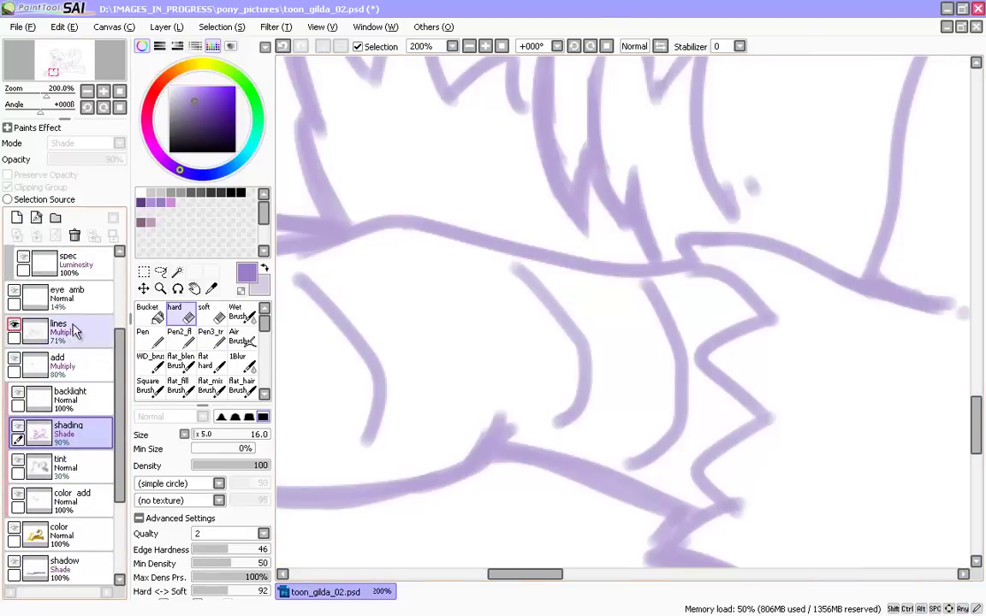
click(74, 332)
mouse_move(520, 268)
mouse_down()
mouse_move(545, 286)
mouse_move(576, 376)
mouse_move(564, 421)
mouse_up()
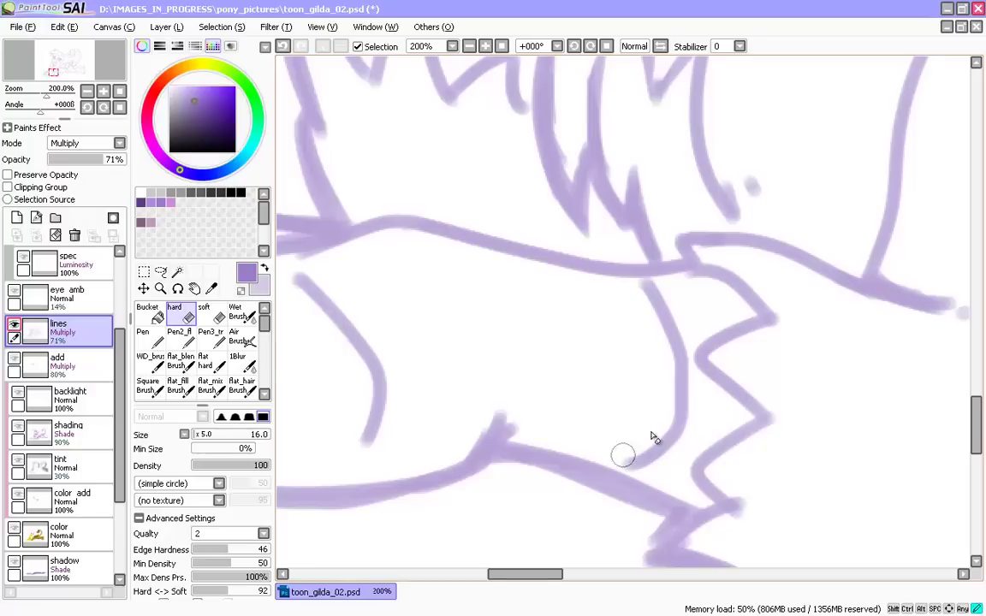
mouse_move(623, 456)
mouse_down()
mouse_move(661, 422)
mouse_move(654, 457)
mouse_up()
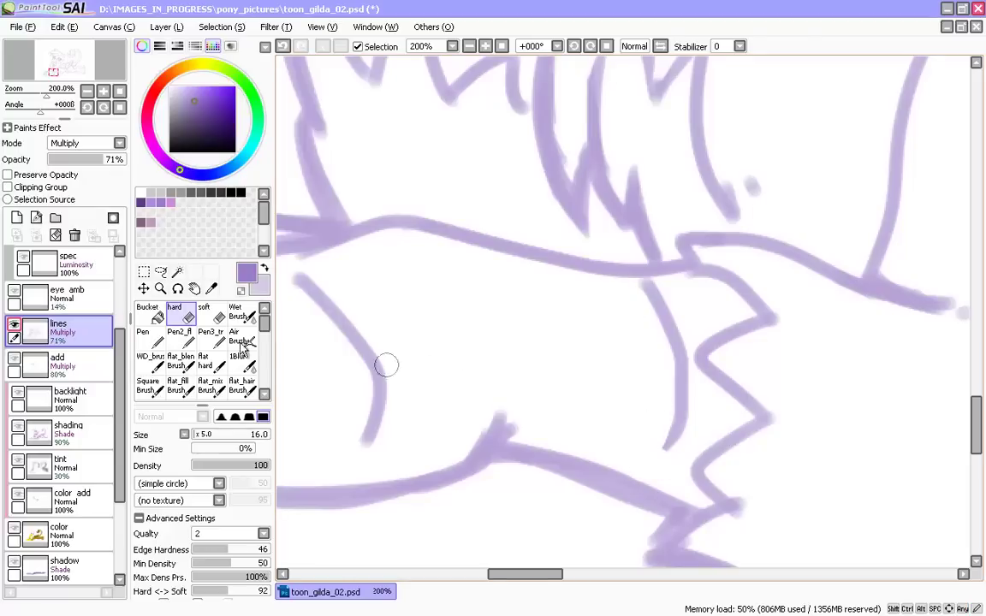
click(213, 339)
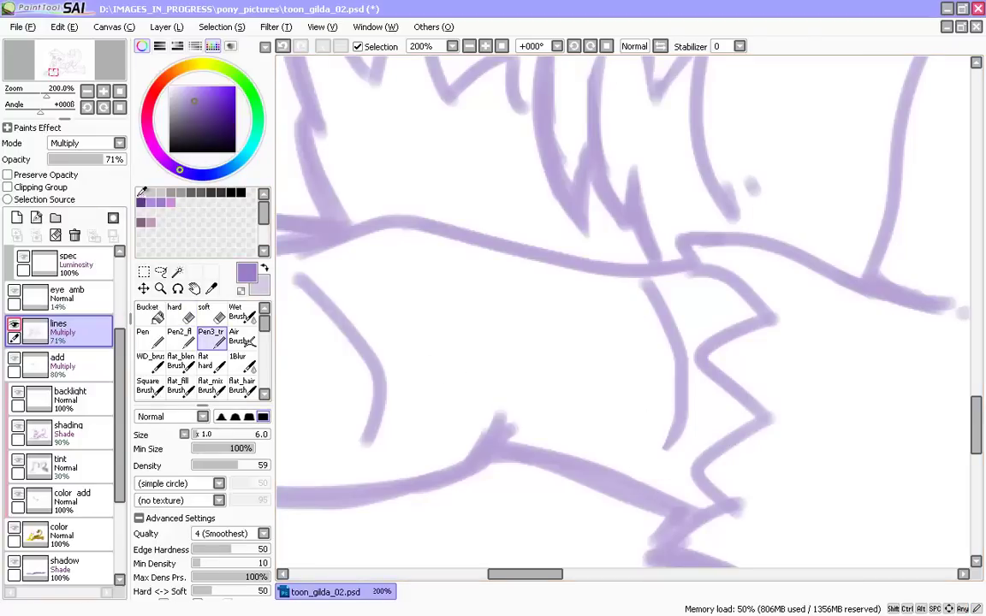
click(142, 203)
drag(550, 293, 566, 380)
key(ctrl+z)
click(141, 222)
drag(549, 296, 558, 405)
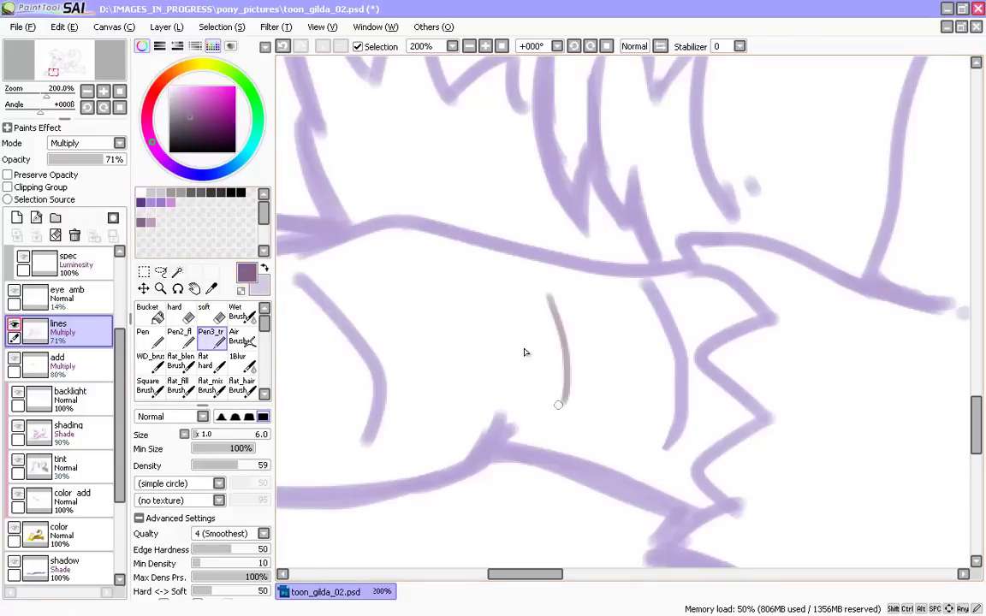
key(ctrl+z)
click(141, 203)
drag(549, 298, 566, 382)
key(ctrl+z)
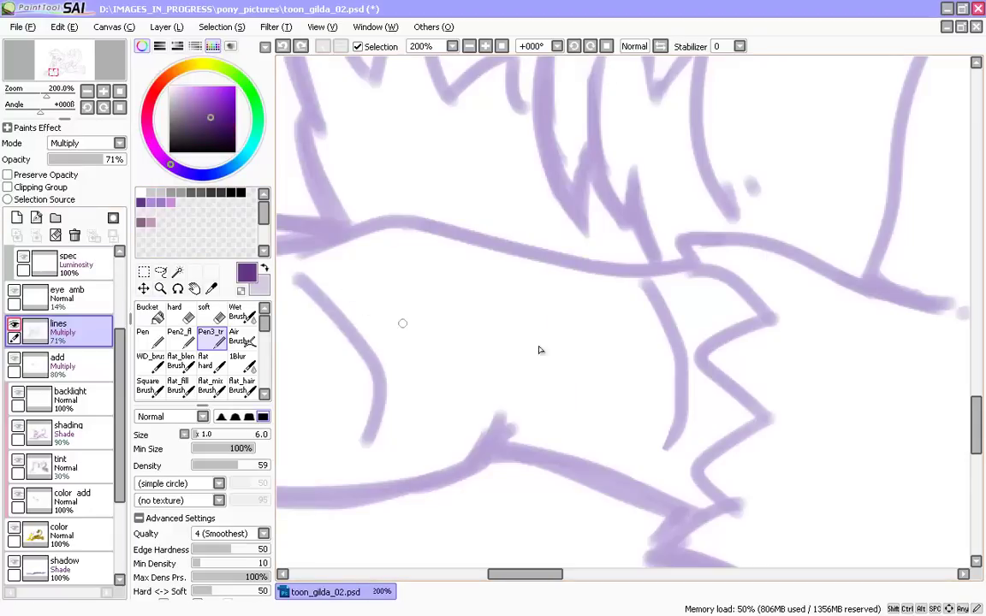
key(ctrl+z)
drag(532, 275, 560, 426)
key(ctrl+z)
key(ctrl+z)
- Redraw the middle curved scale line with Pen3_tr at size 9 in a lighter purple and show all layers again
key(bracketright)
key(bracketright)
drag(530, 276, 566, 411)
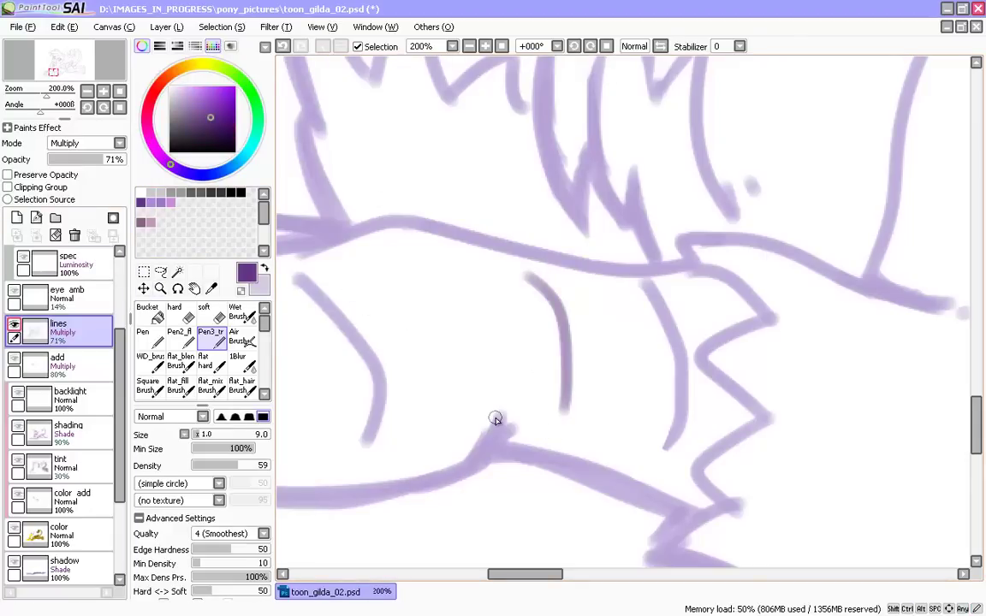
click(205, 109)
key(ctrl+z)
drag(532, 276, 554, 424)
key(ctrl+z)
mouse_move(535, 274)
mouse_down()
mouse_move(552, 414)
mouse_move(560, 402)
mouse_move(563, 424)
mouse_up()
key(ctrl+z)
key(ctrl+z)
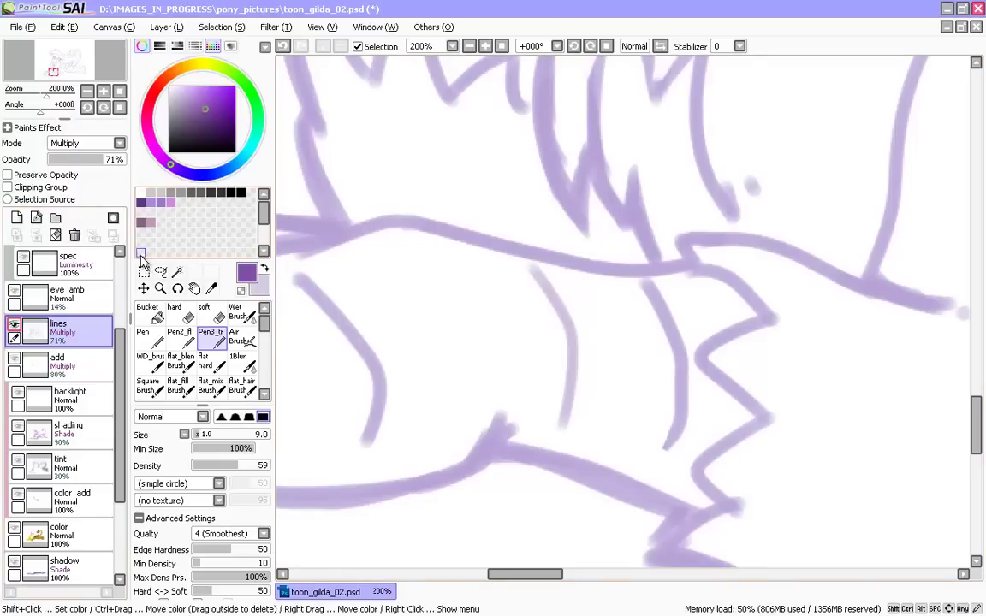
click(15, 325)
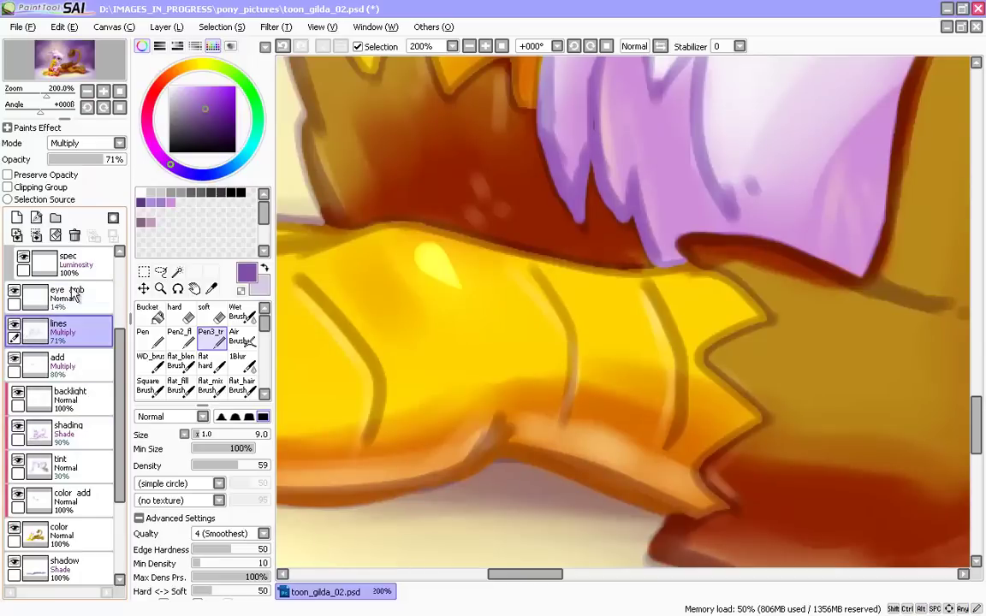
- On the backlight layer, erase the leftover highlight beside the redrawn scale line with the hard eraser
scroll(124, 309, up, 4)
scroll(124, 308, down, 4)
click(68, 415)
click(175, 311)
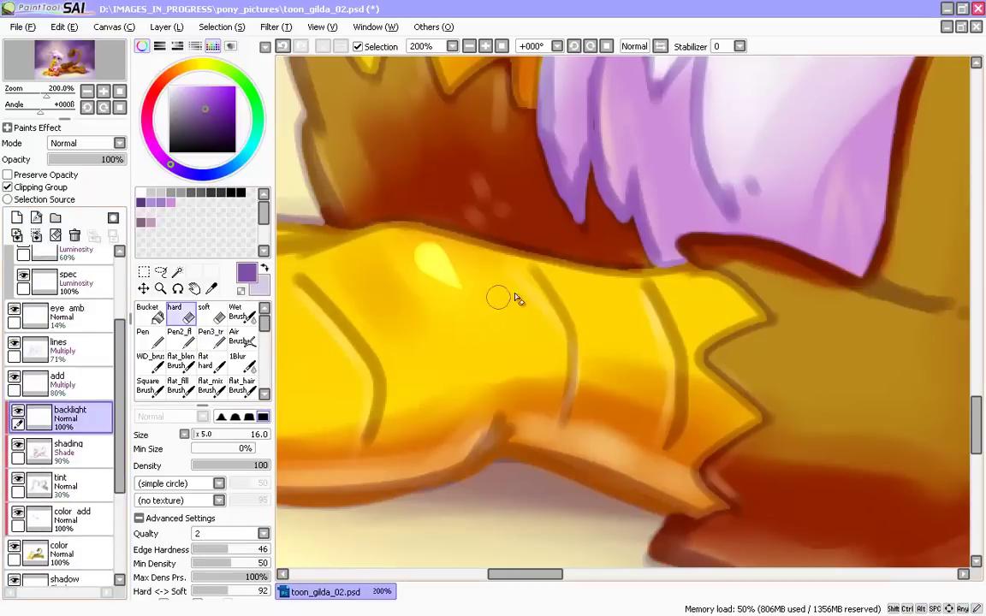
key(ctrl+z)
key(c)
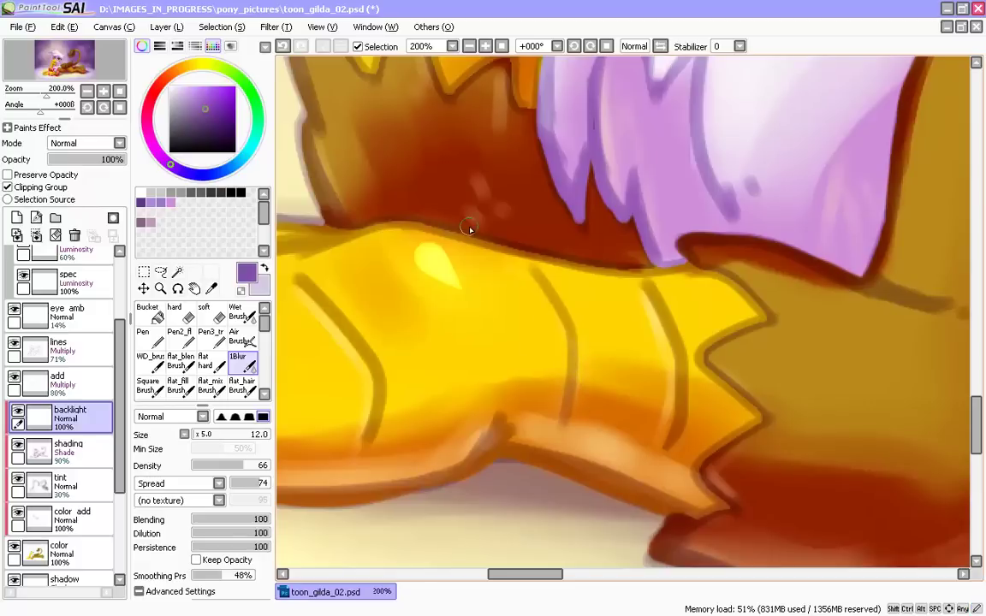
- Choose a pale yellow for Pen3_tr on the backlight layer and save the painting
click(212, 338)
click(190, 64)
drag(185, 96, 182, 53)
scroll(484, 273, down, 4)
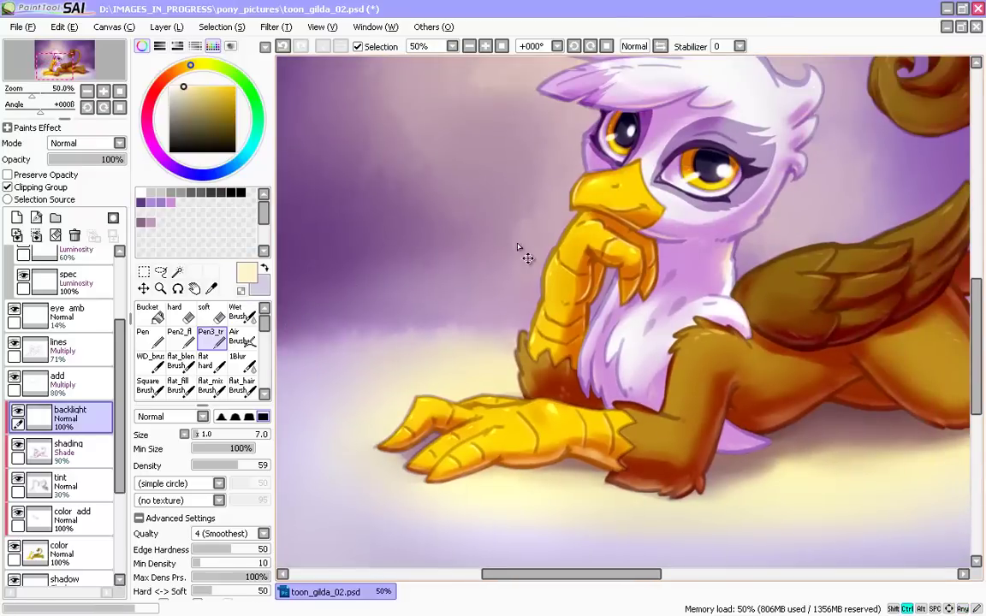
- On the spec layer, paint small cream highlights along the top of the beak with the Pen at size 14 and stabilizer S-3
drag(434, 208, 353, 304)
scroll(349, 360, up, 3)
drag(348, 389, 566, 451)
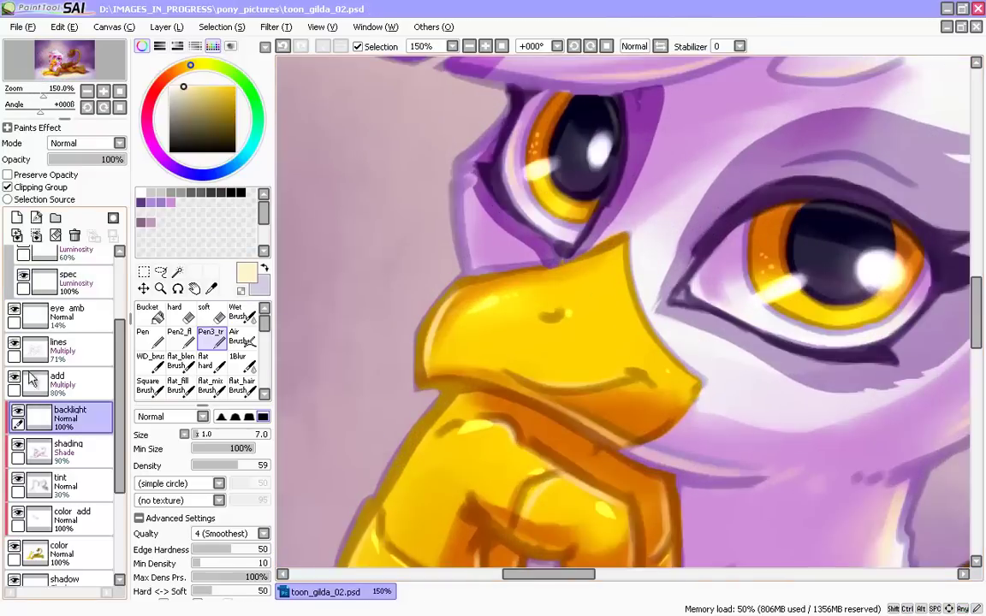
click(39, 285)
click(155, 342)
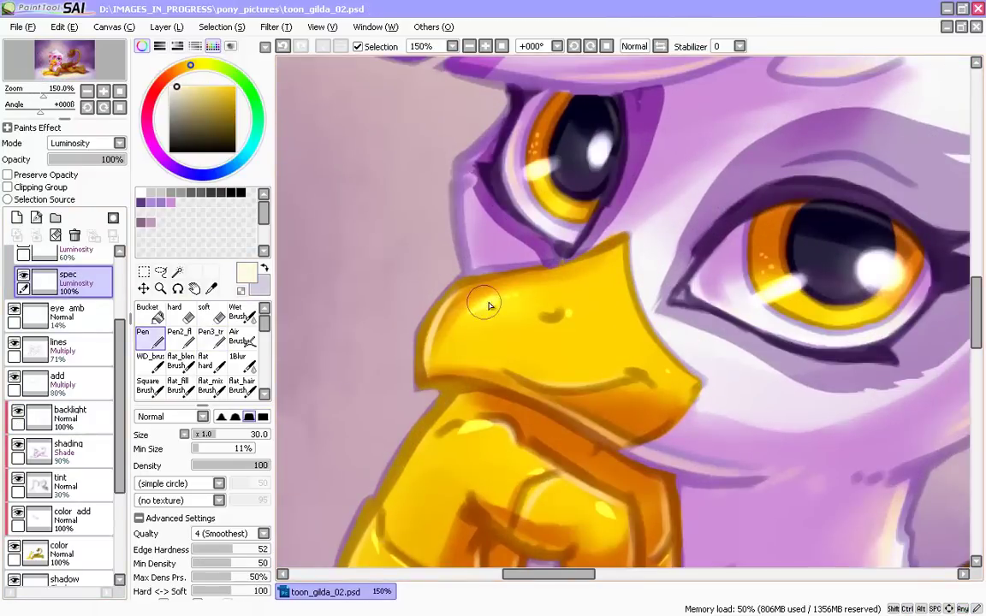
click(740, 47)
click(724, 266)
drag(495, 297, 469, 310)
key(ctrl+z)
key(ctrl+z)
key(ctrl+z)
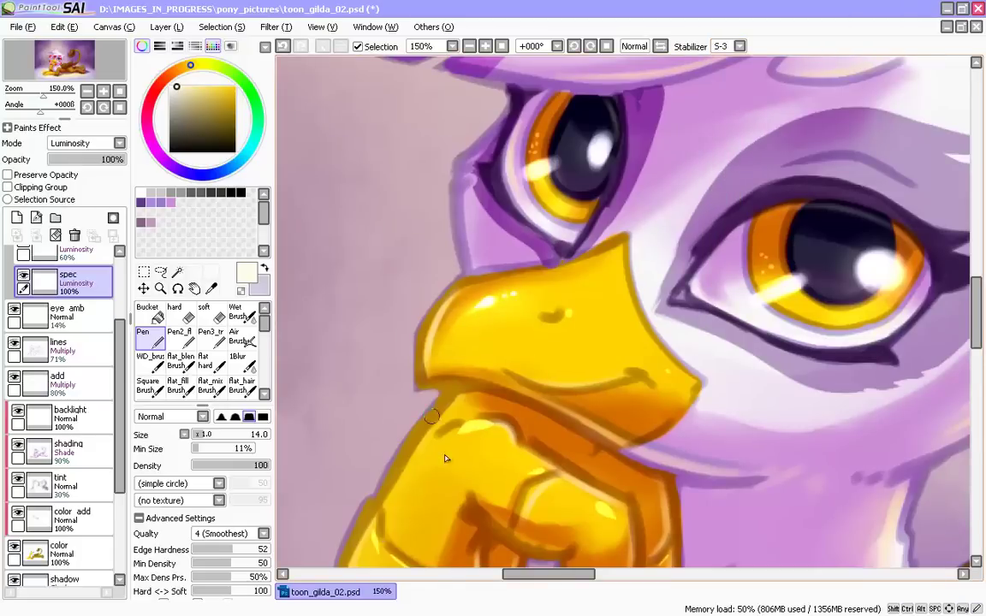
drag(474, 440, 460, 358)
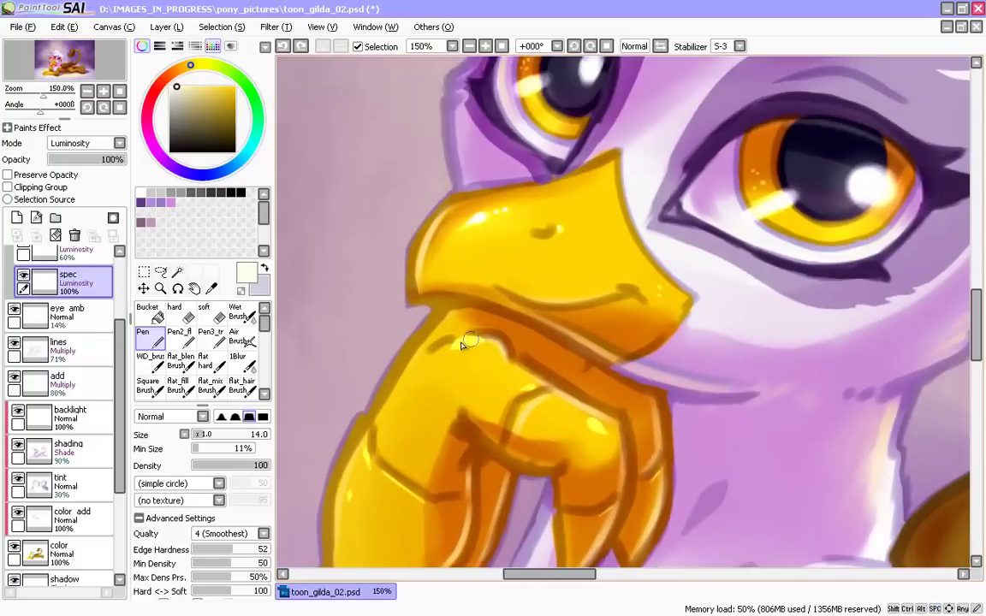
- Paint a small cream highlight on the back of the resting front claw with the Pen at size 25
drag(415, 421, 591, 221)
key(Page_Down)
key(Page_Down)
drag(538, 492, 517, 398)
drag(459, 238, 454, 265)
key(bracketright)
key(bracketright)
key(bracketright)
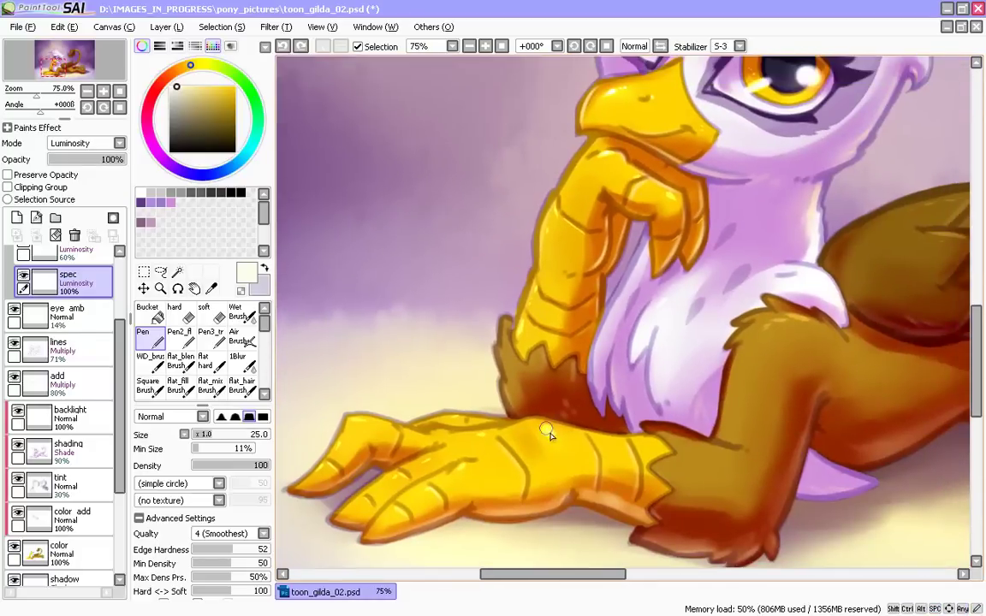
key(ctrl+z)
drag(545, 426, 555, 436)
key(ctrl+z)
- Look over the whole painting and open toon_gilda_02.psd in Photoshop
drag(573, 63, 451, 382)
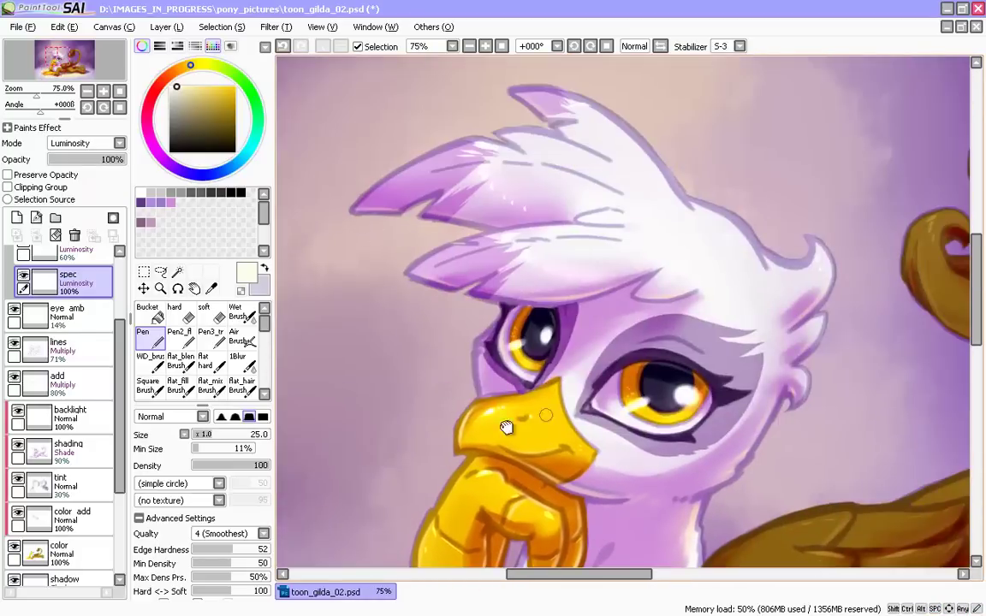
drag(507, 427, 468, 318)
key(Page_Down)
drag(378, 398, 370, 345)
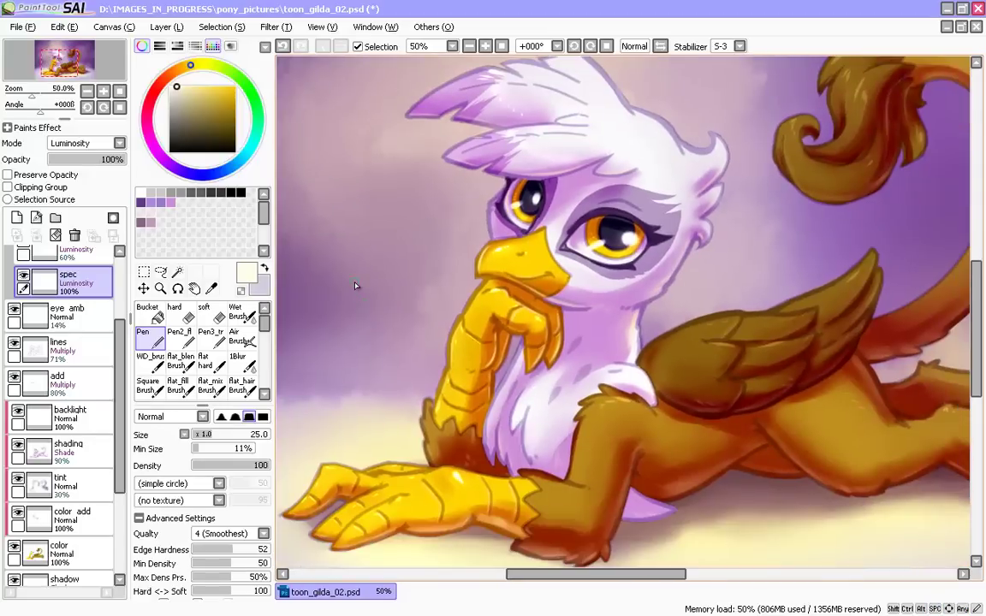
scroll(356, 283, down, 1)
scroll(364, 274, down, 1)
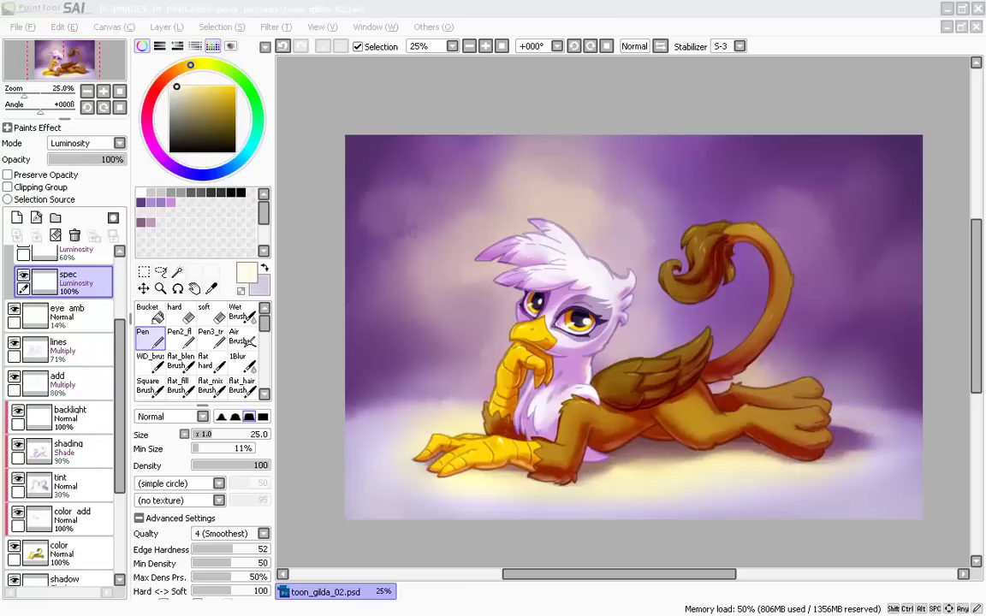
key(Return)
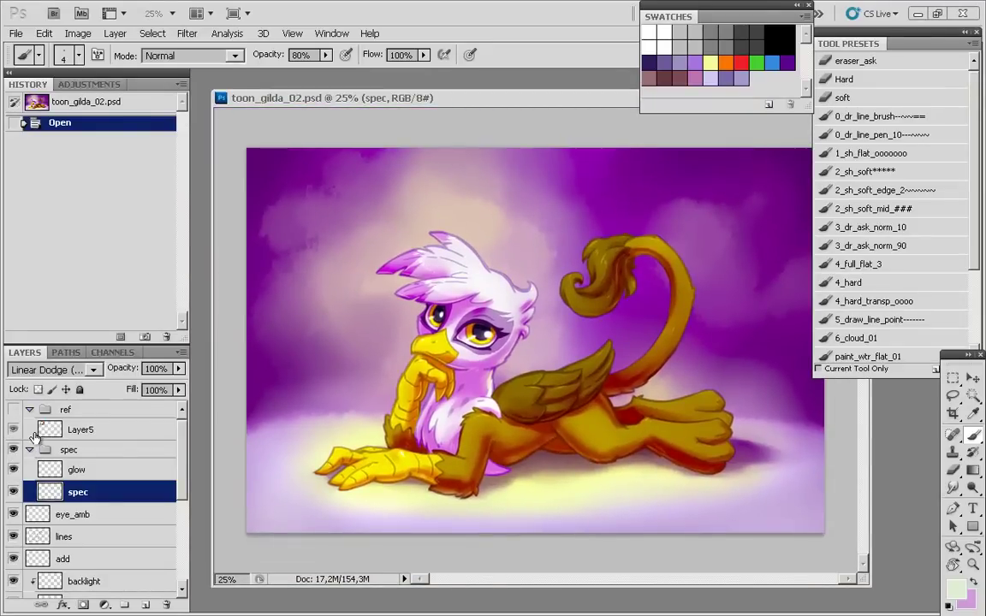
- Select the glow layer and dock the floating document window as a tab, showing the full painting
key(ctrl+plus)
key(ctrl+plus)
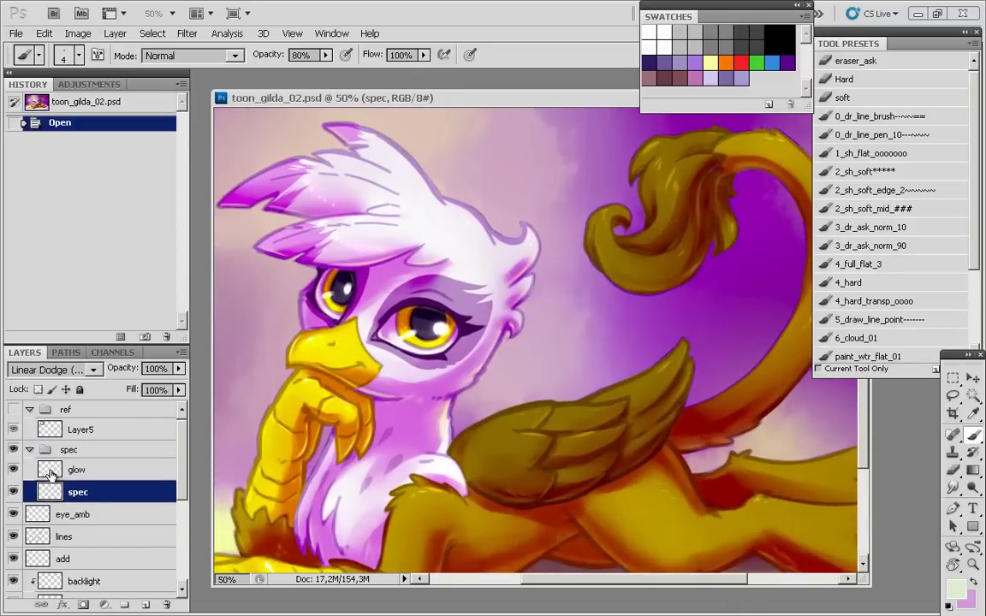
click(50, 471)
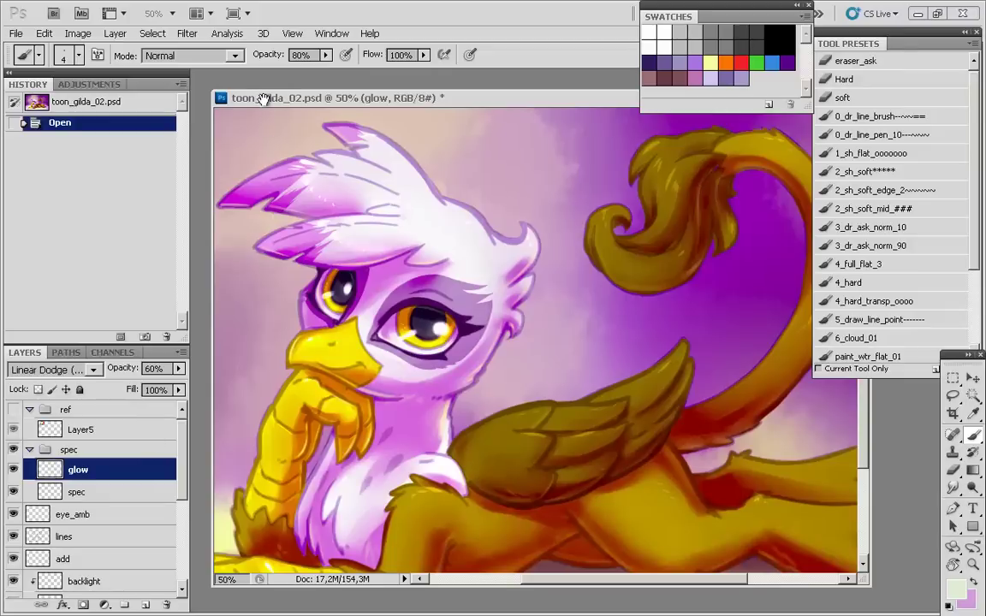
drag(266, 251, 262, 86)
key(ctrl+minus)
key(ctrl+minus)
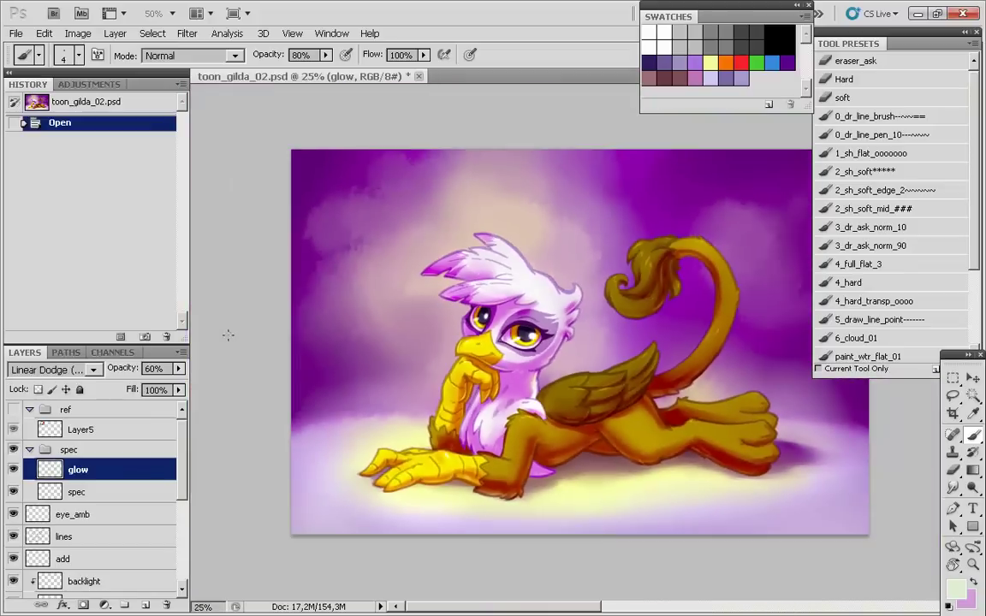
- Collapse the spec and ref groups, then add a Curves adjustment layer above spec with automatic channel correction
click(28, 450)
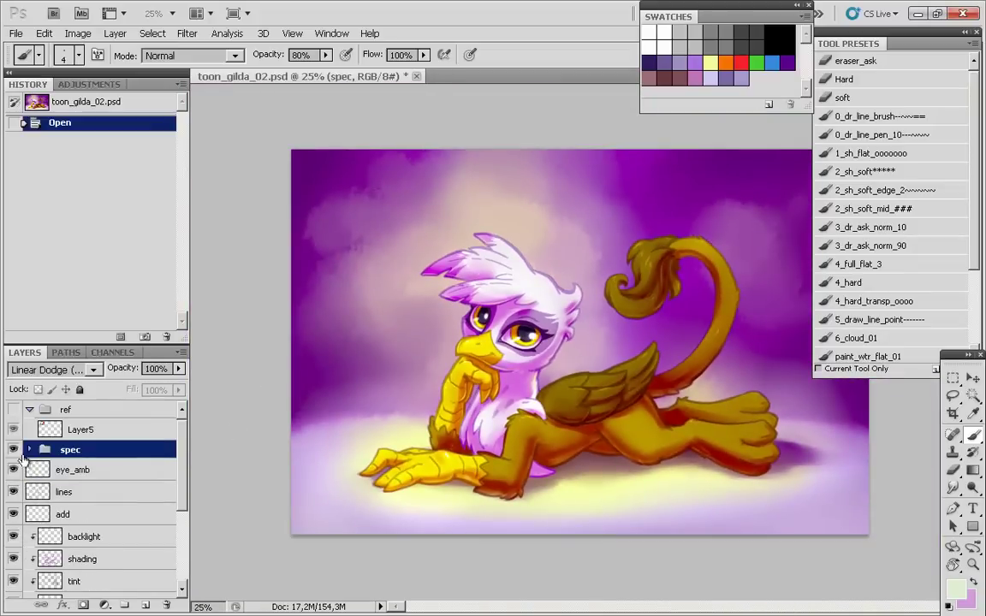
click(131, 435)
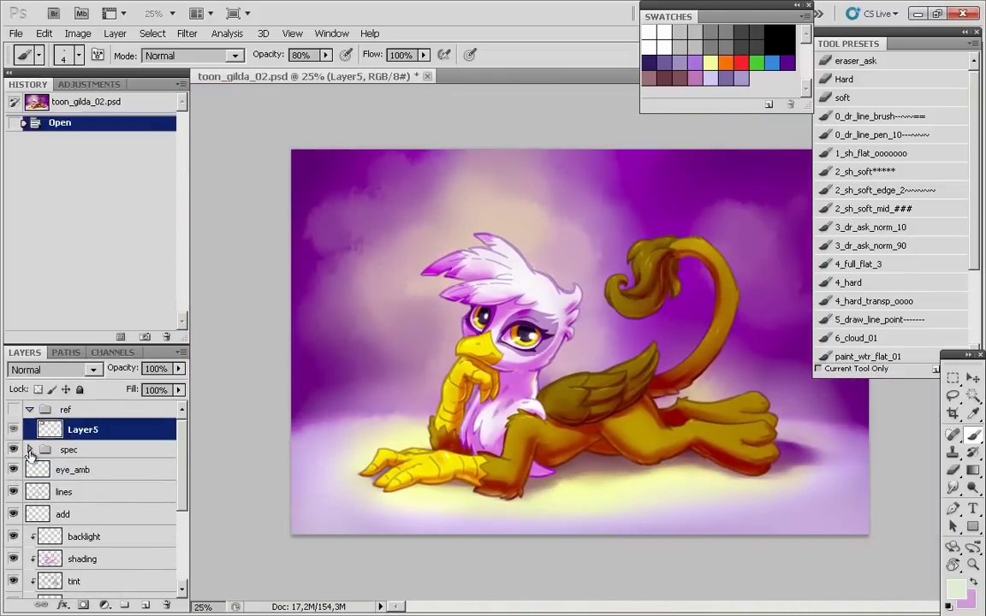
click(30, 410)
click(97, 429)
click(106, 606)
click(137, 325)
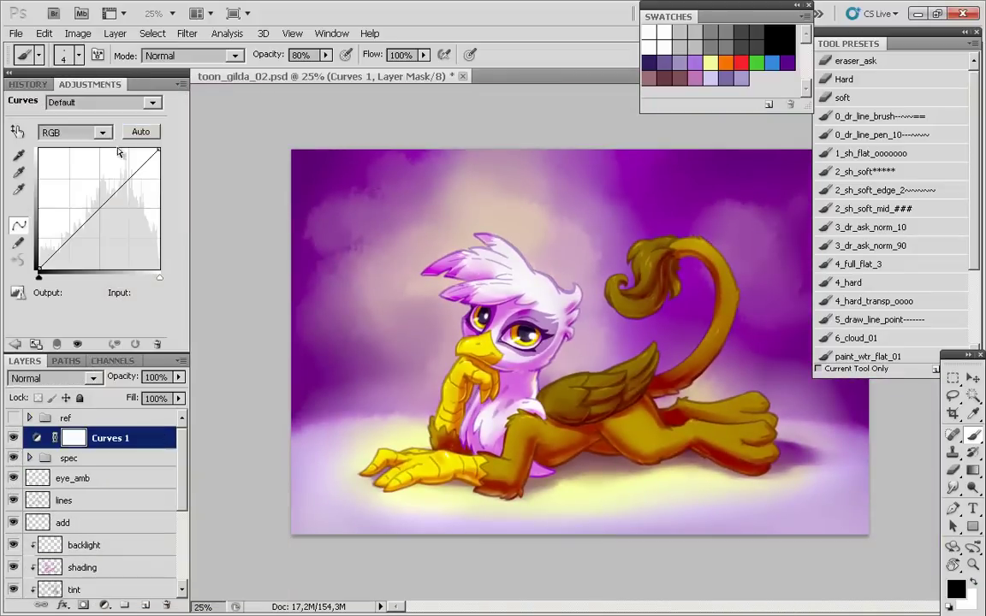
drag(122, 186, 123, 230)
- Compare the painting with and without the Curves correction and set the adjustment layer's opacity to 50%
click(13, 438)
click(13, 438)
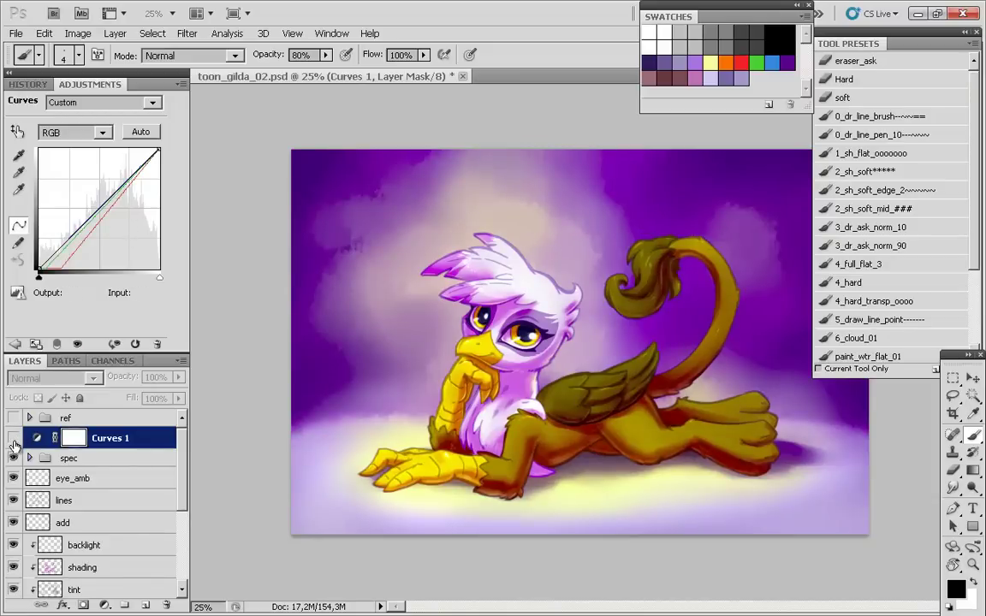
click(12, 438)
click(13, 438)
click(13, 438)
click(13, 441)
click(13, 441)
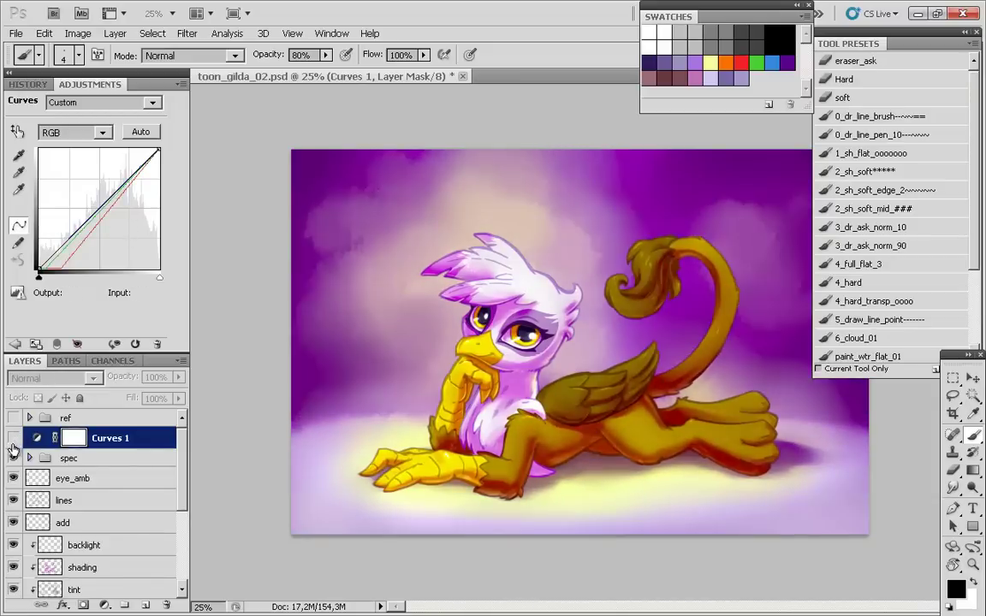
click(13, 441)
click(13, 441)
click(13, 439)
click(179, 378)
drag(134, 403, 144, 400)
click(86, 443)
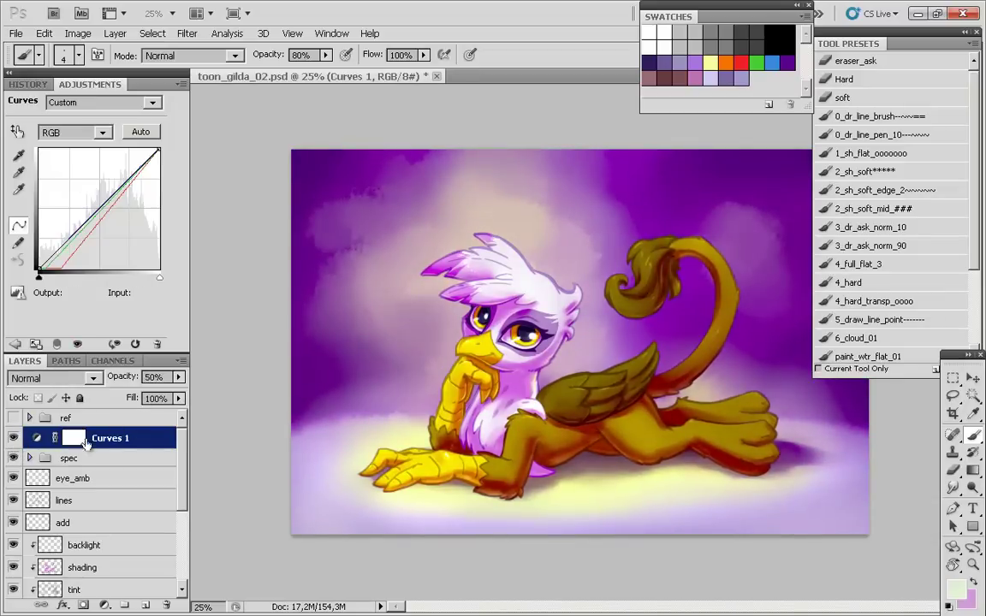
- Duplicate the Curves adjustment layer and merge one of the two into the color layer
key(ctrl+j)
drag(127, 465, 30, 521)
click(49, 524)
key(ctrl+e)
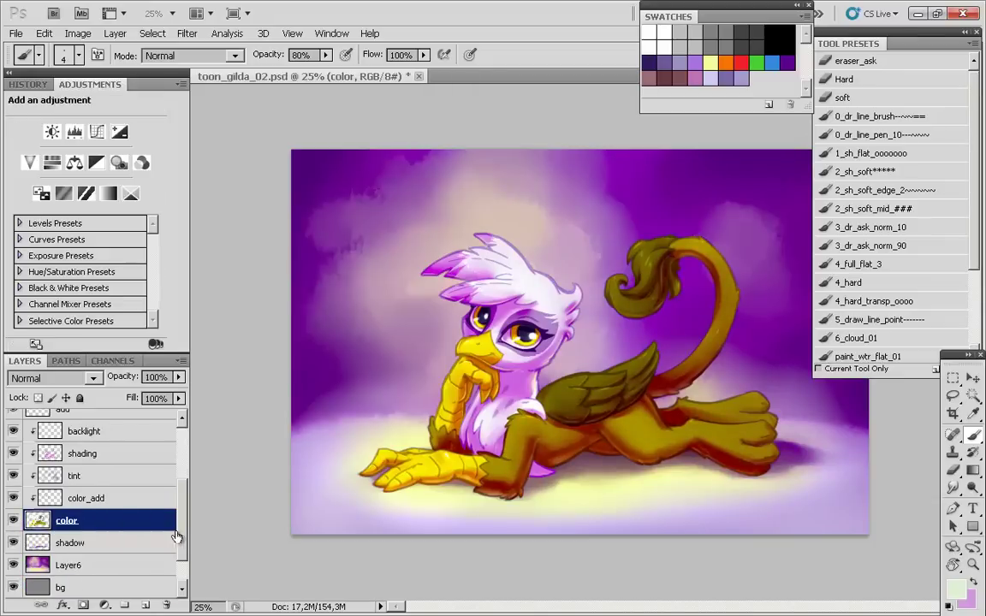
- Move the remaining Curves copy directly above the background painting Layer6 and merge it into that layer
drag(182, 536, 181, 479)
double_click(93, 438)
drag(150, 446, 37, 536)
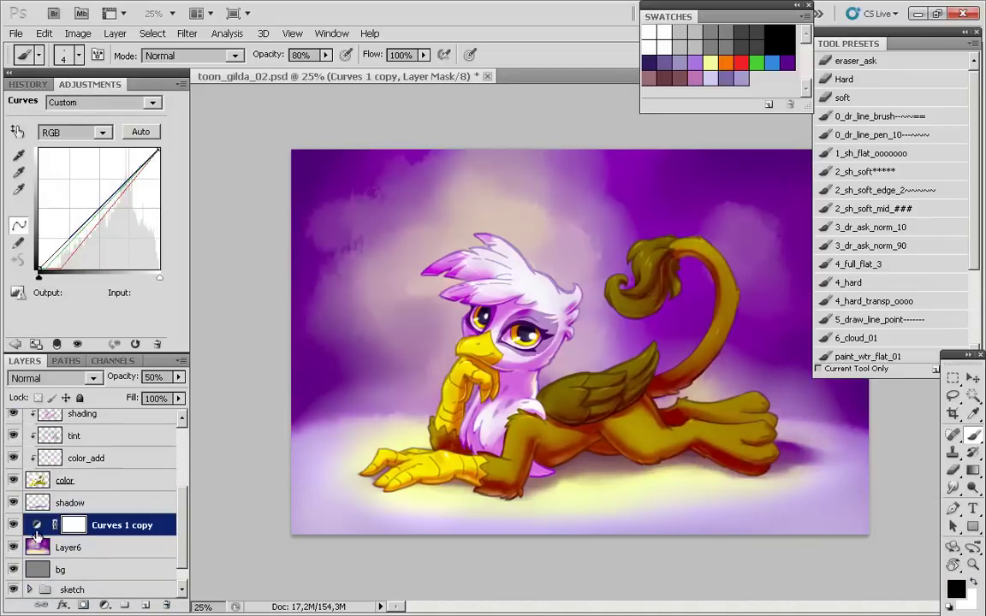
click(35, 546)
scroll(60, 480, up, 5)
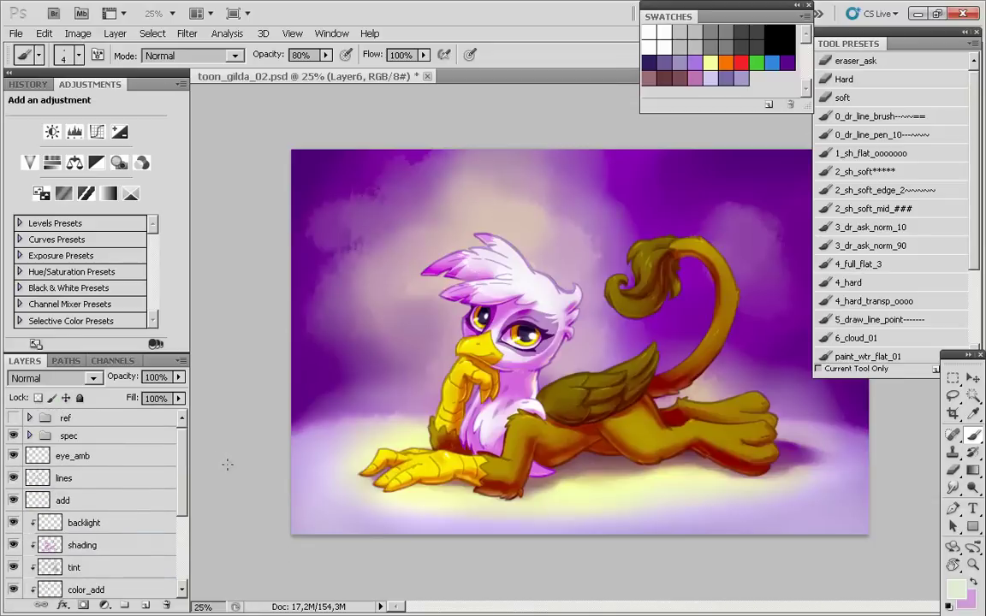
- Add a darkening Curves adjustment layer above the spec group with input 177 at output 163, and invert its mask to black
click(69, 436)
click(104, 605)
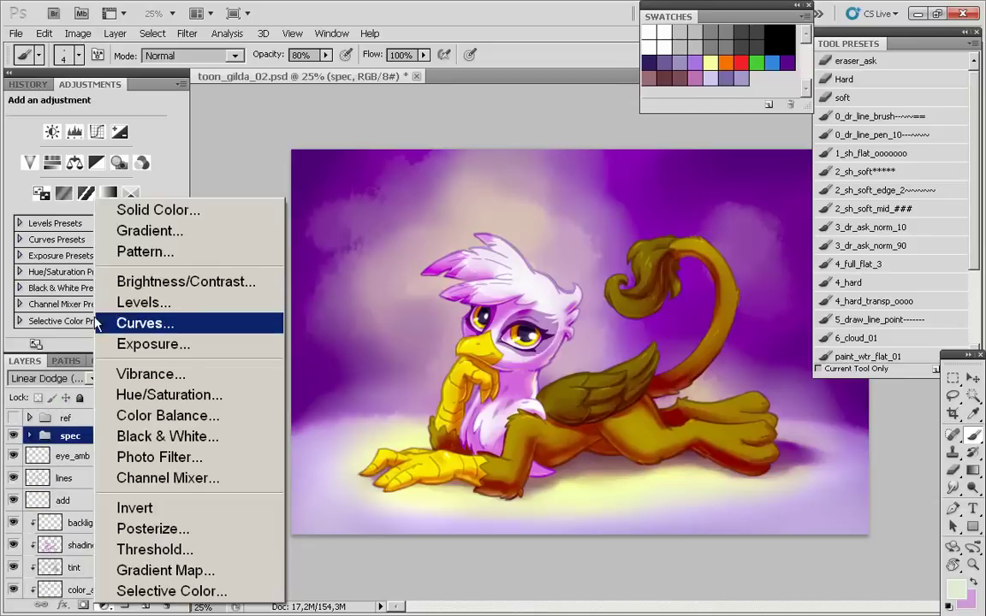
click(128, 321)
mouse_move(121, 188)
mouse_down()
mouse_move(137, 202)
mouse_move(123, 192)
mouse_up()
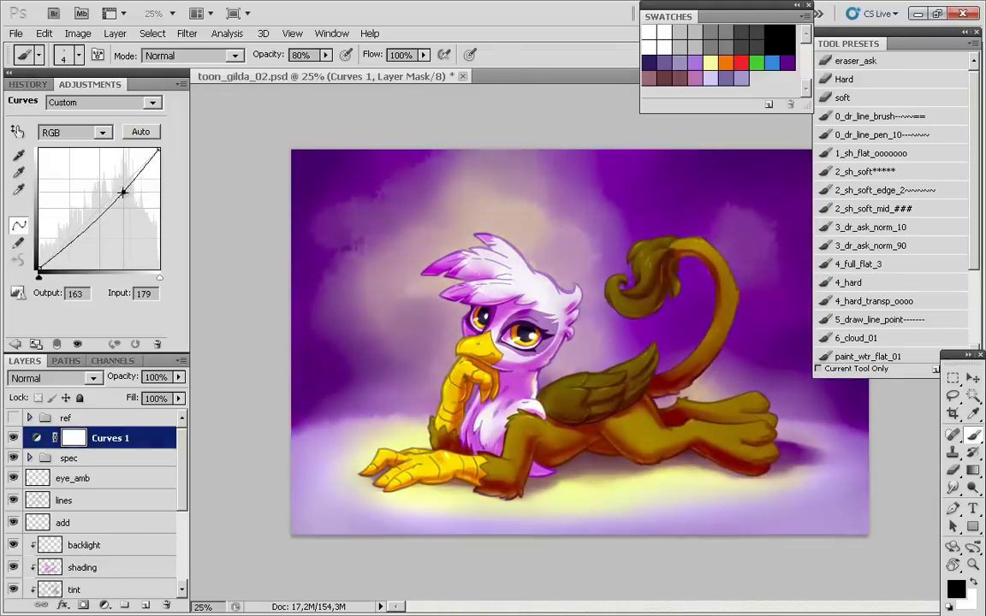
key(ctrl+i)
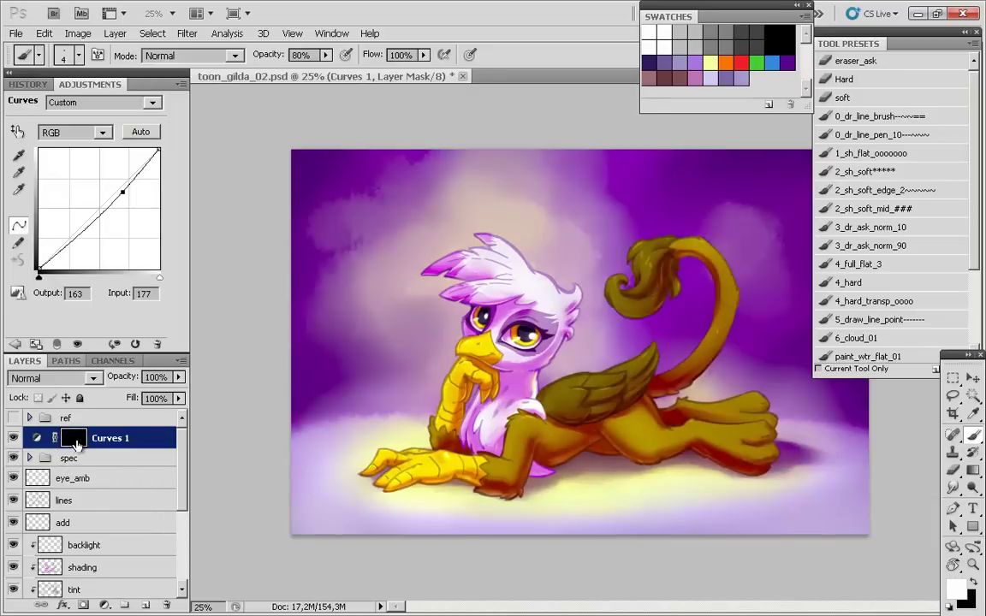
- Paint white around the canvas edges on the Curves mask with the 2_sh_soft brush at size 800 to darken the border
click(103, 458)
key(ctrl+minus)
key(b)
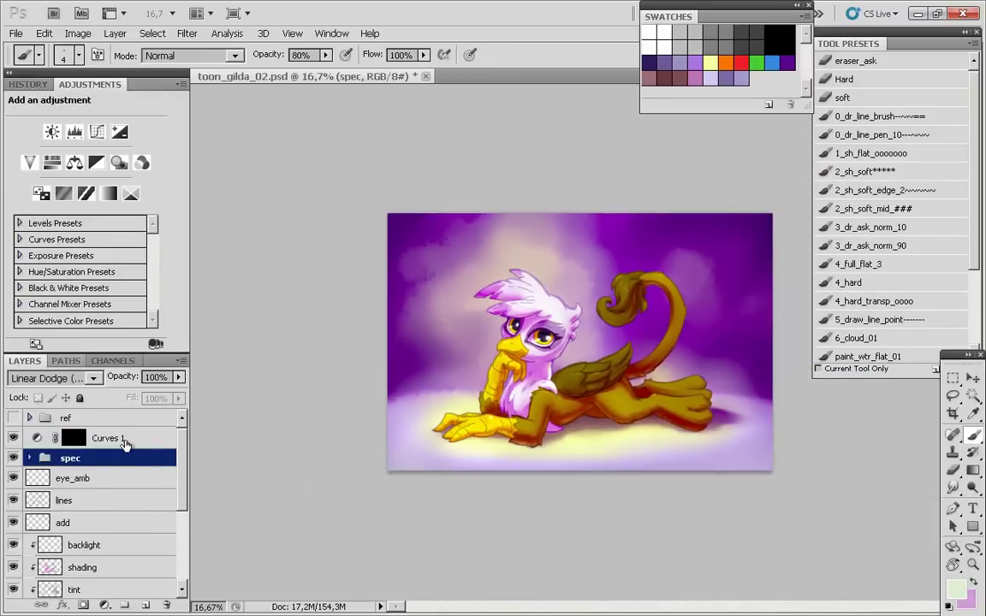
click(126, 440)
key(d)
click(857, 172)
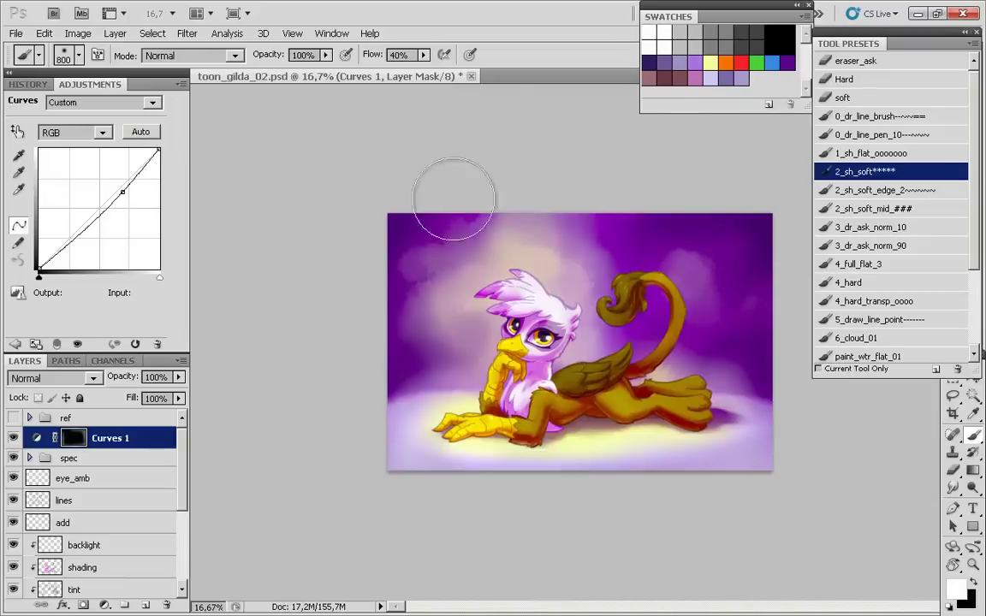
mouse_move(474, 546)
mouse_down()
mouse_move(731, 480)
mouse_move(774, 239)
mouse_move(393, 189)
mouse_move(383, 451)
mouse_move(326, 478)
mouse_move(568, 488)
mouse_move(463, 436)
mouse_up()
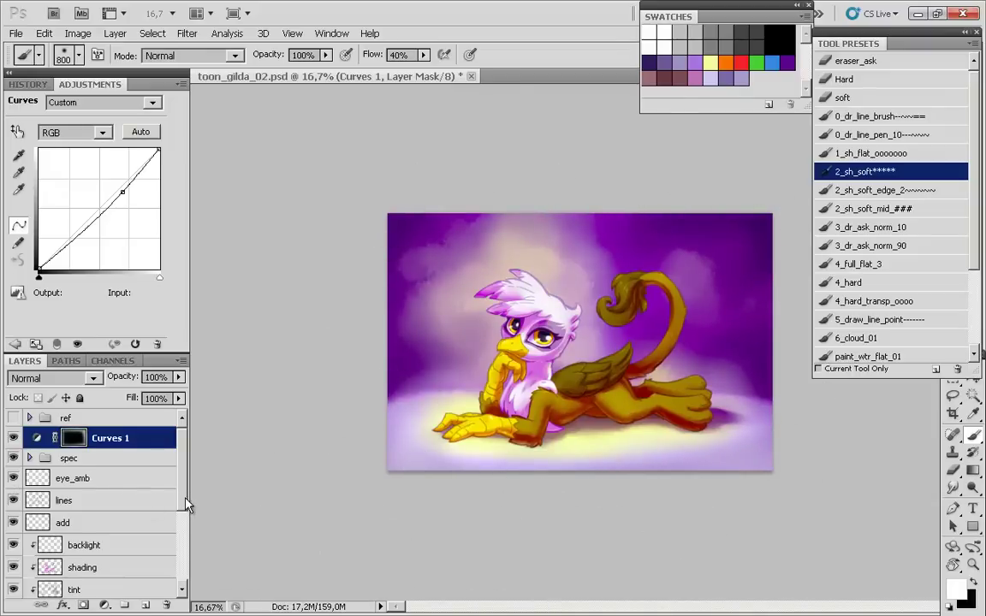
- Add a Curves adjustment layer above Layer6, cap its upper end at input 235, output 240, and compare the result
scroll(186, 509, down, 5)
click(35, 525)
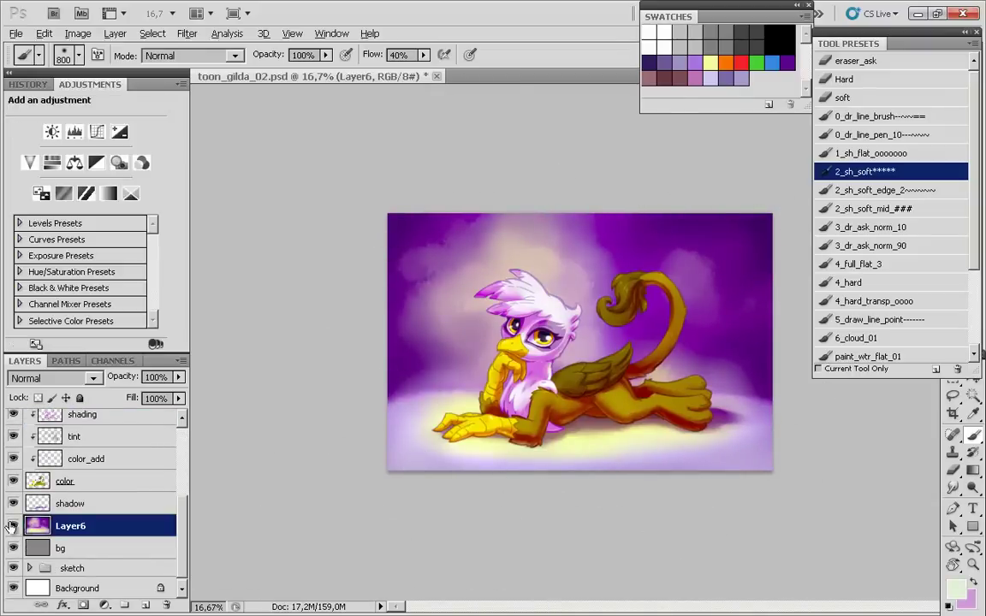
alt+click(13, 526)
alt+click(13, 526)
click(105, 606)
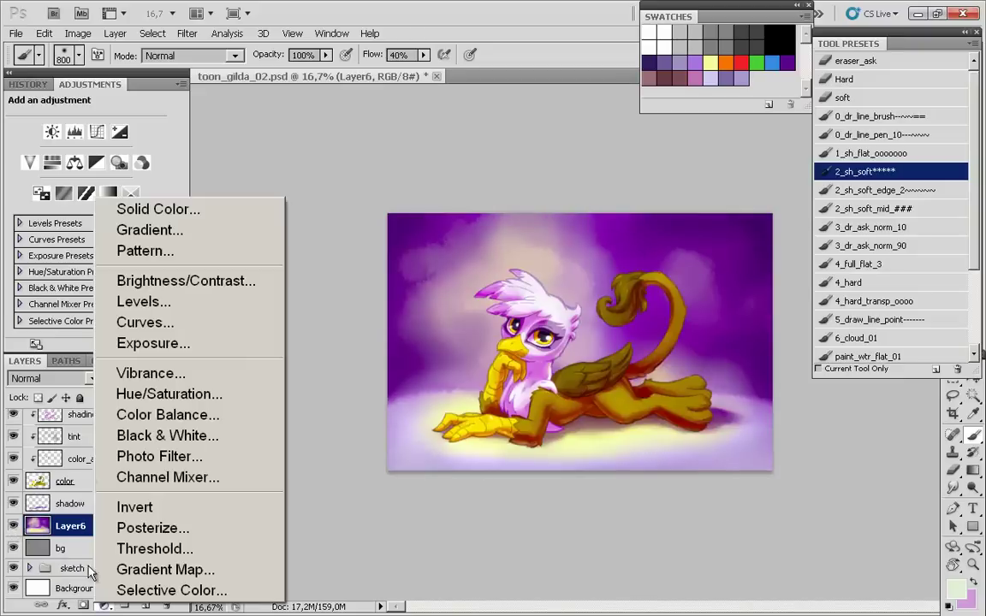
click(116, 319)
drag(142, 167, 144, 156)
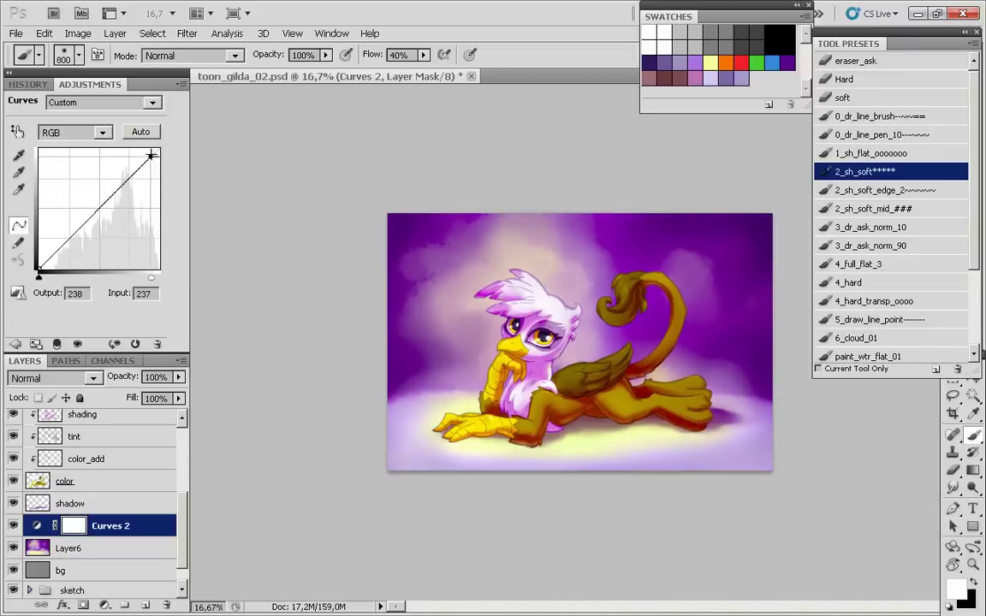
click(13, 525)
click(13, 523)
click(13, 523)
click(13, 523)
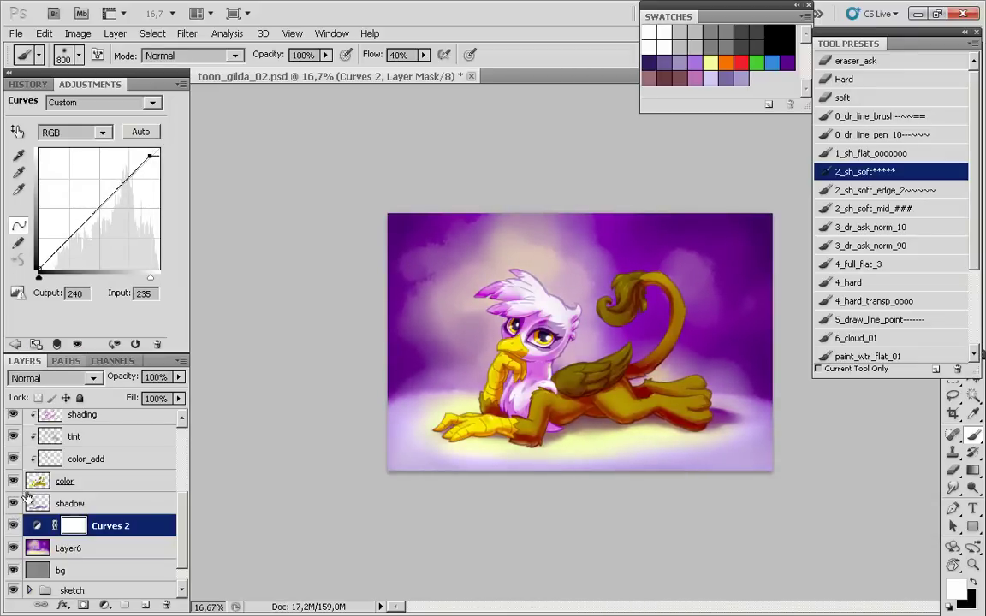
- Lower the background curve's upper end to input 210, output 210, set the layer's fill to 42%, and merge it into Layer6
drag(150, 156, 149, 159)
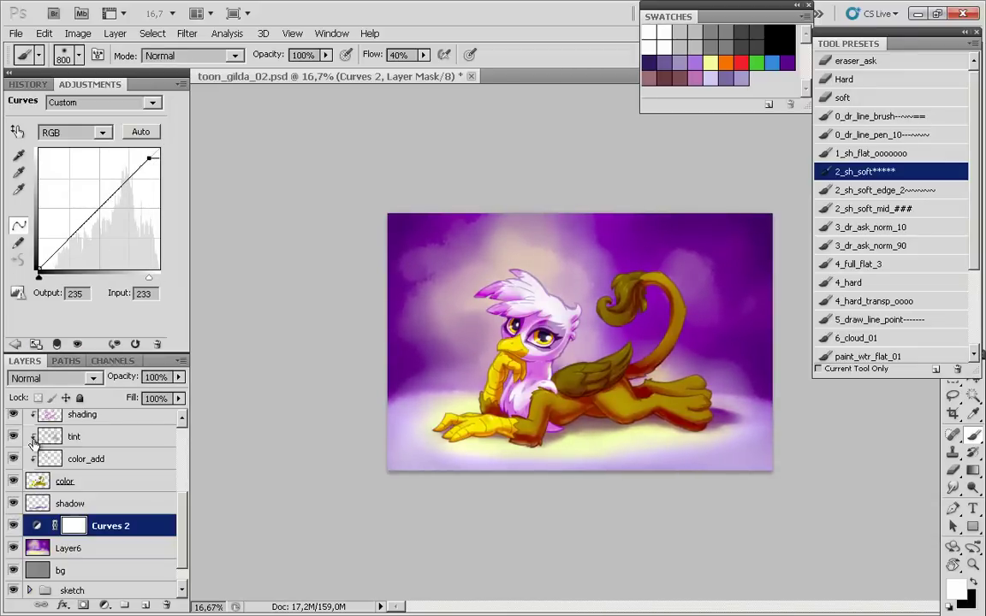
click(13, 525)
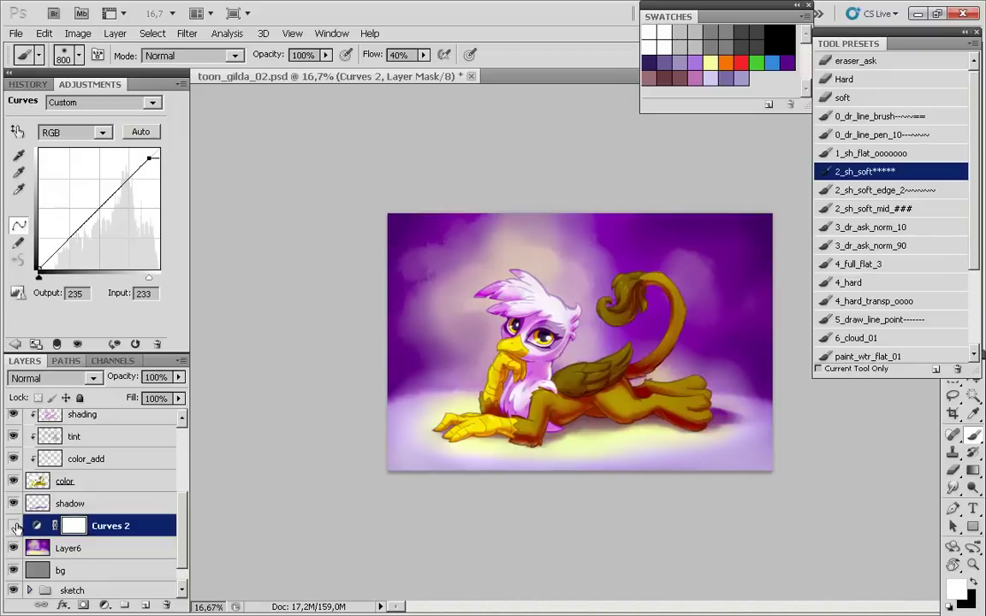
drag(150, 158, 137, 171)
drag(179, 398, 120, 420)
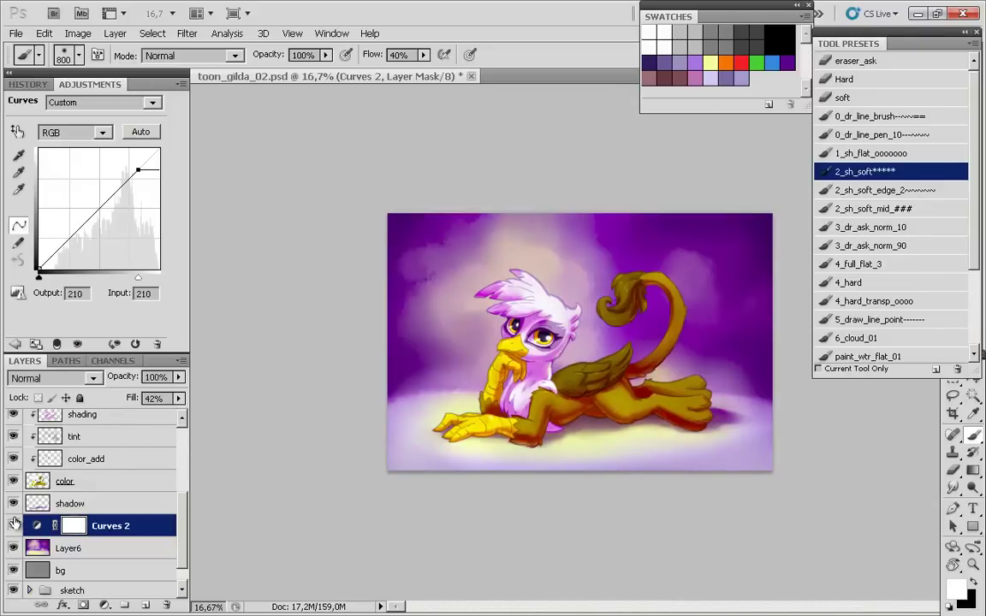
key(Delete)
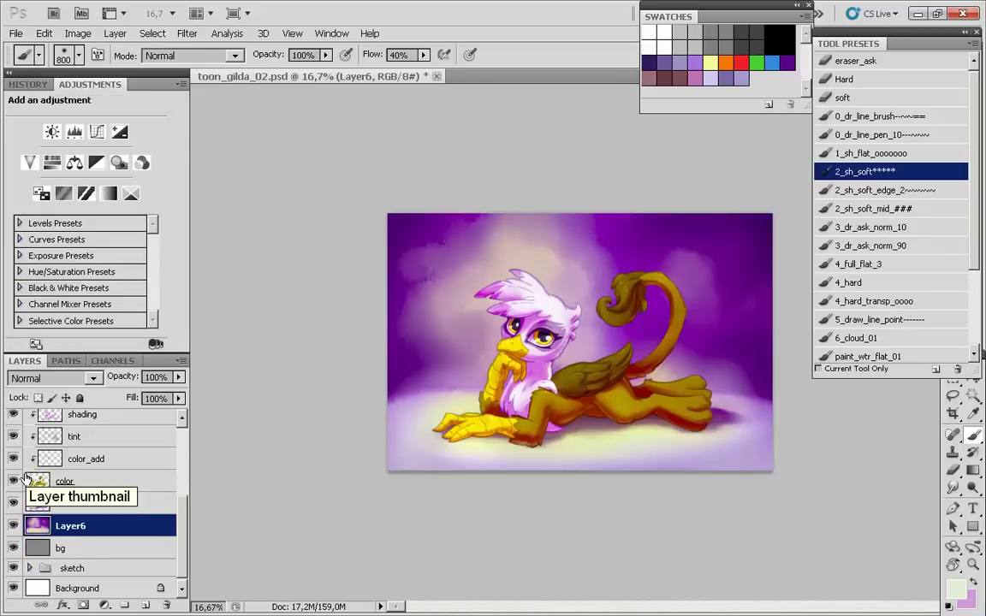
- Sample the white of the head feathers and examine its values in the Color Picker
alt+click(558, 310)
click(959, 591)
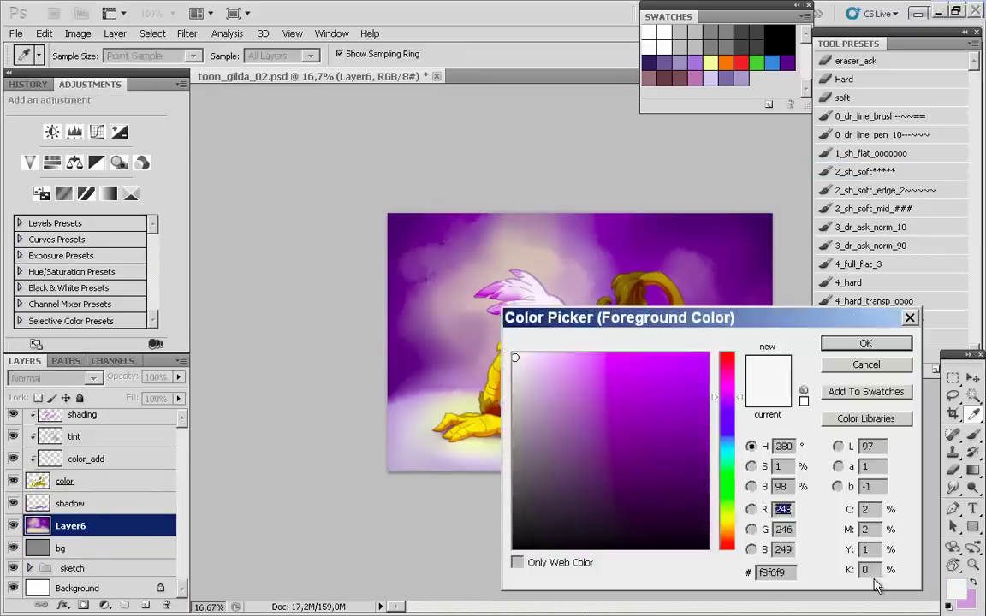
click(839, 370)
click(866, 365)
key(b)
scroll(129, 428, up, 5)
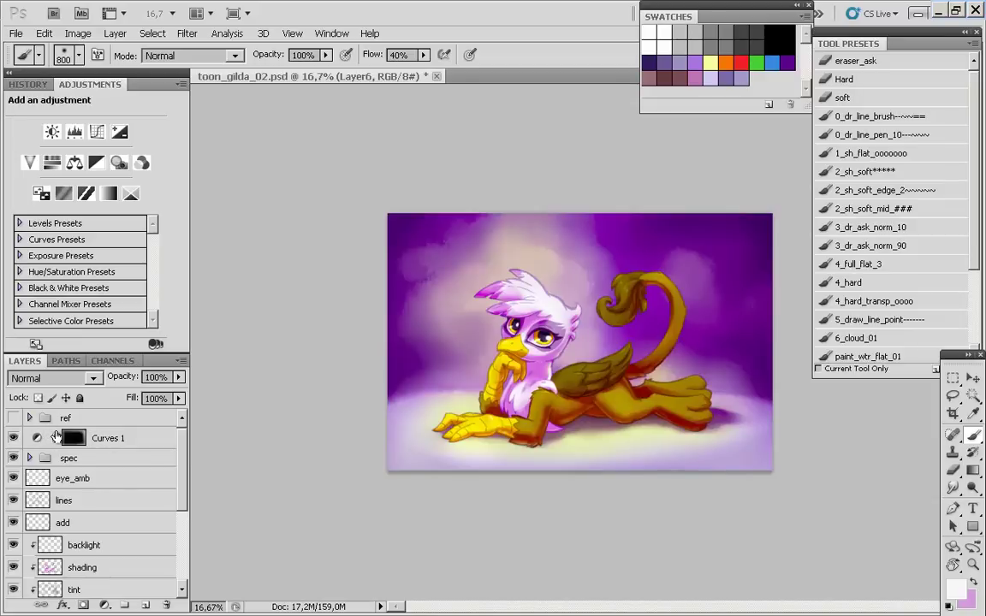
key(ctrl+plus)
key(ctrl+plus)
key(ctrl+plus)
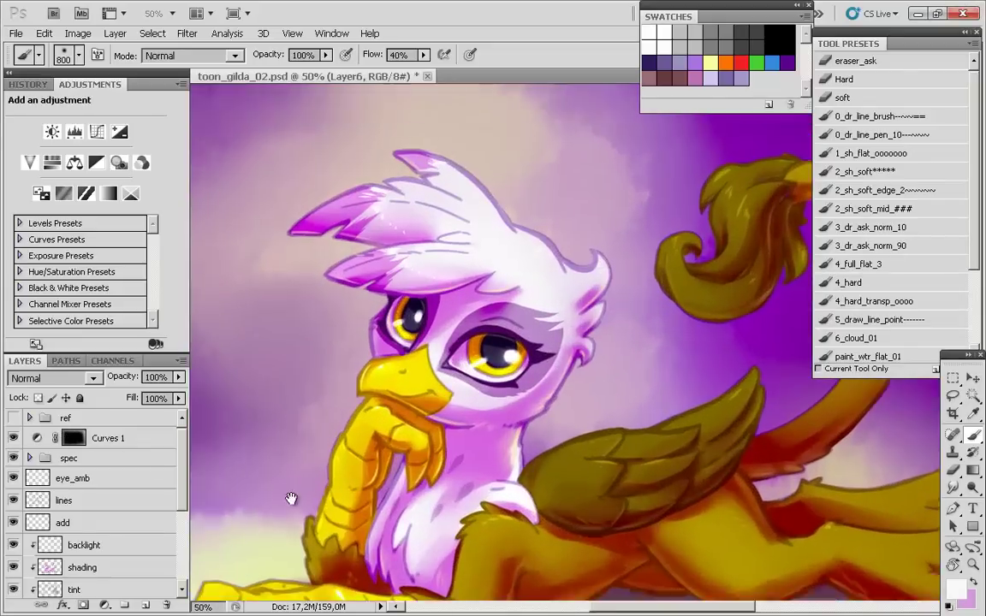
drag(213, 469, 266, 500)
key(ctrl+minus)
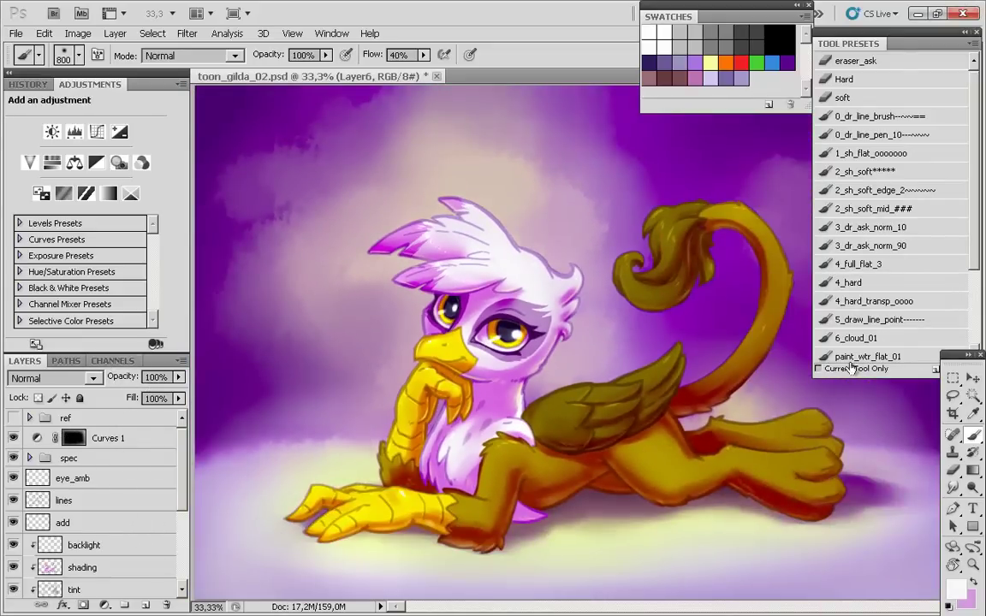
- Smudge the background clouds beside the griffon's head on Layer6 at size 175 and 22% strength
scroll(840, 259, down, 2)
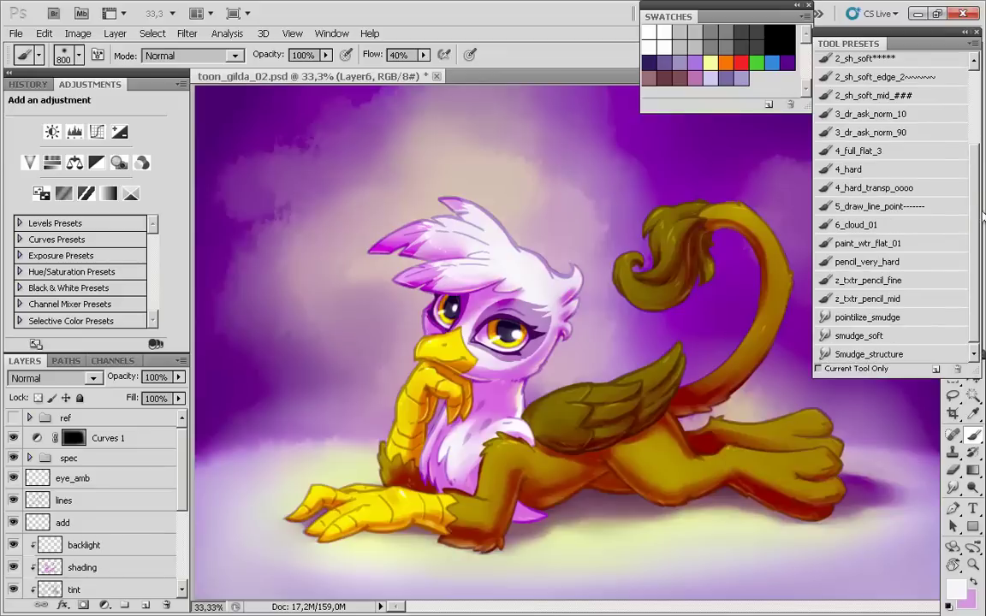
scroll(976, 216, up, 2)
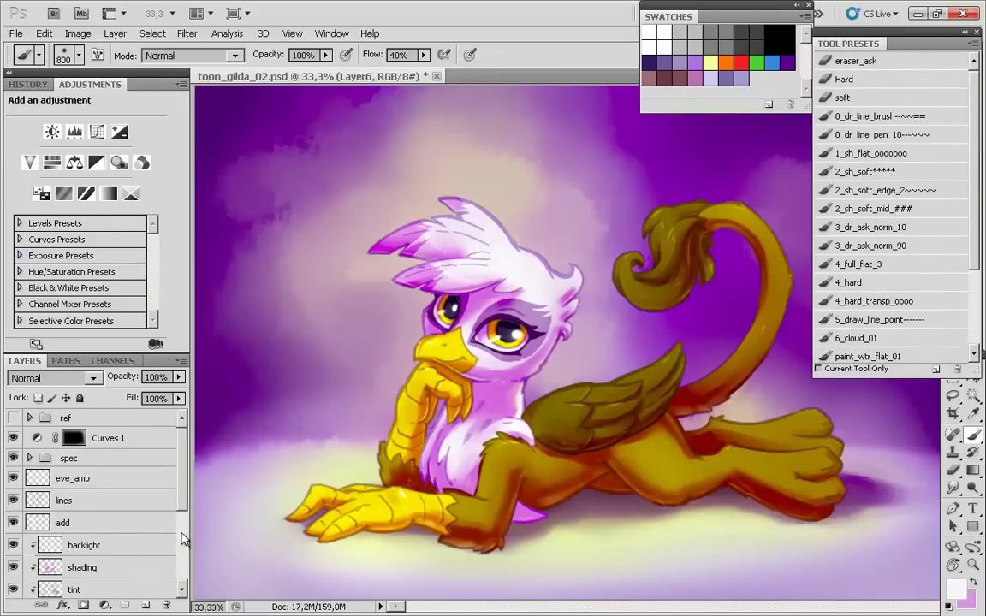
scroll(182, 539, down, 3)
key(bracketleft)
key(bracketleft)
key(bracketleft)
key(bracketleft)
key(bracketleft)
key(bracketleft)
key(bracketleft)
key(bracketleft)
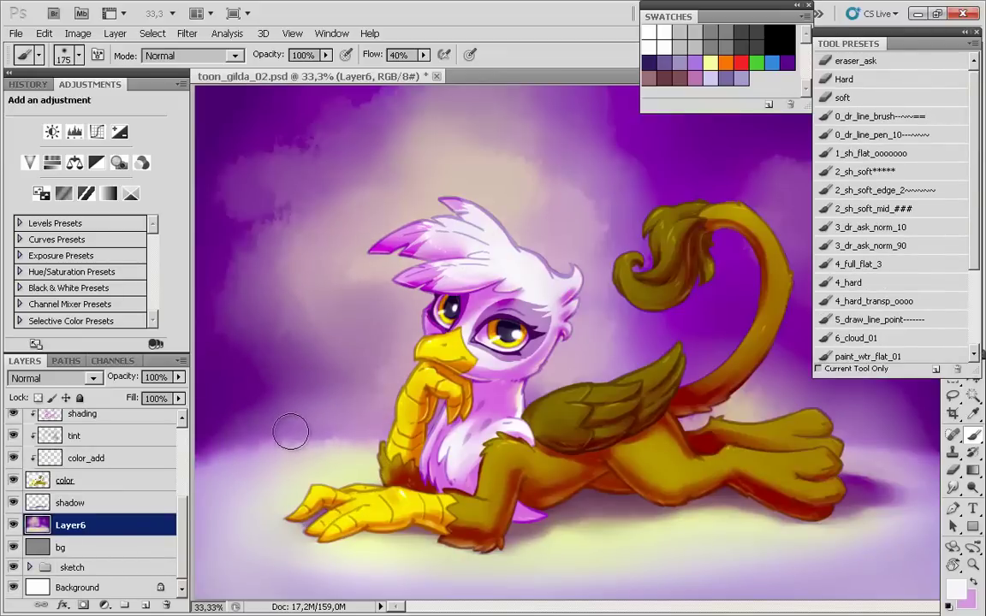
key(r)
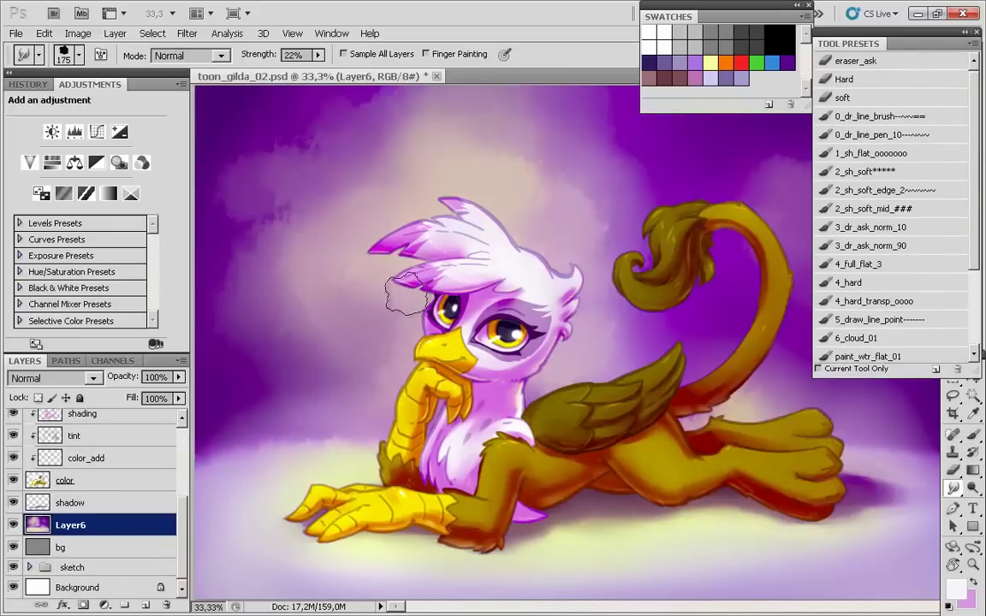
key(bracketright)
key(bracketright)
key(bracketright)
key(bracketright)
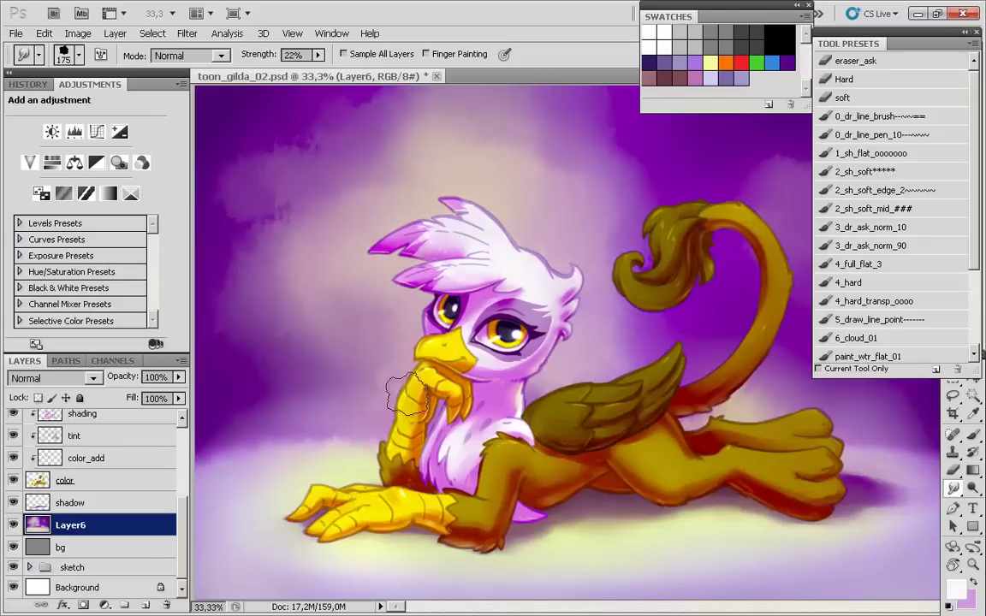
- Smudge the cloud edges near the head and behind the tail on Layer6 with the Smudge tool at sizes 150 and 125
key(bracketleft)
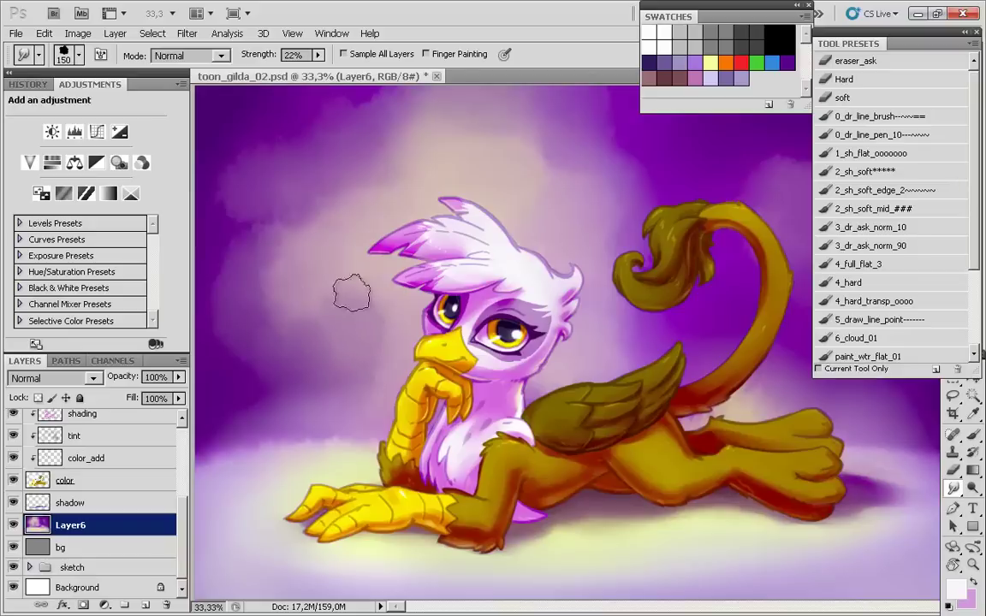
key(bracketleft)
key(bracketleft)
key(bracketleft)
key(bracketright)
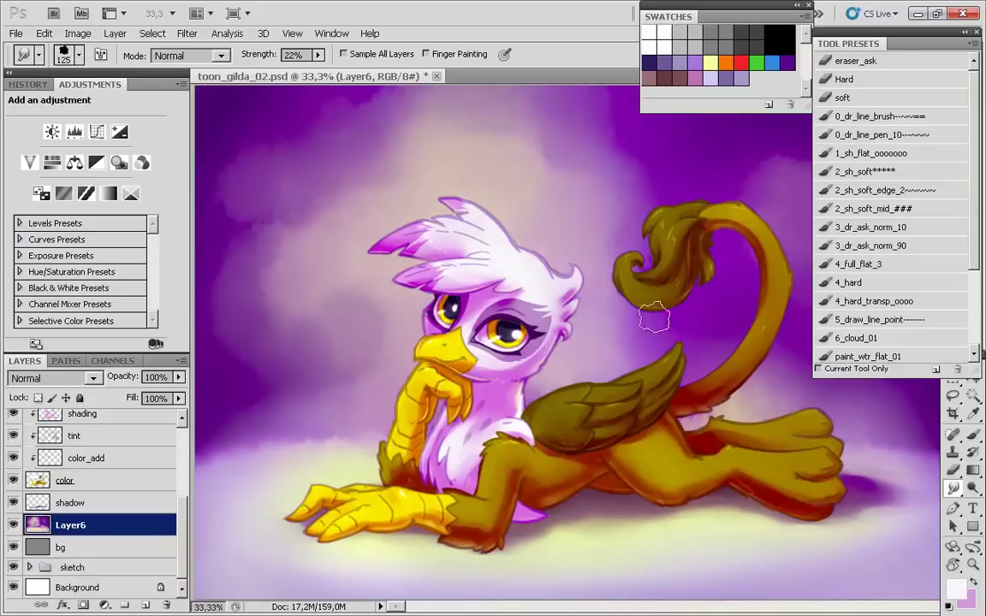
key(bracketright)
key(ctrl+minus)
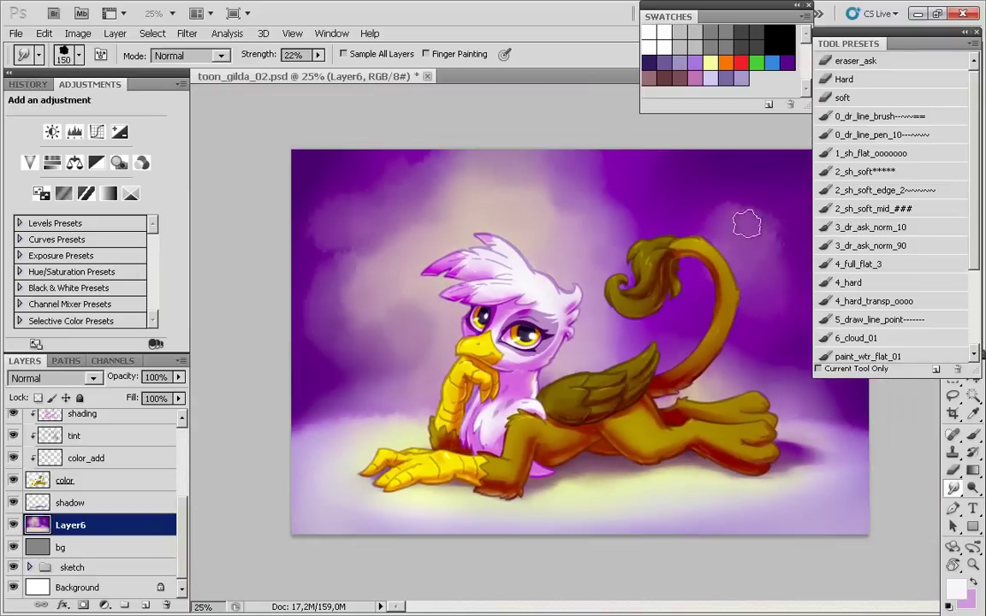
key(bracketright)
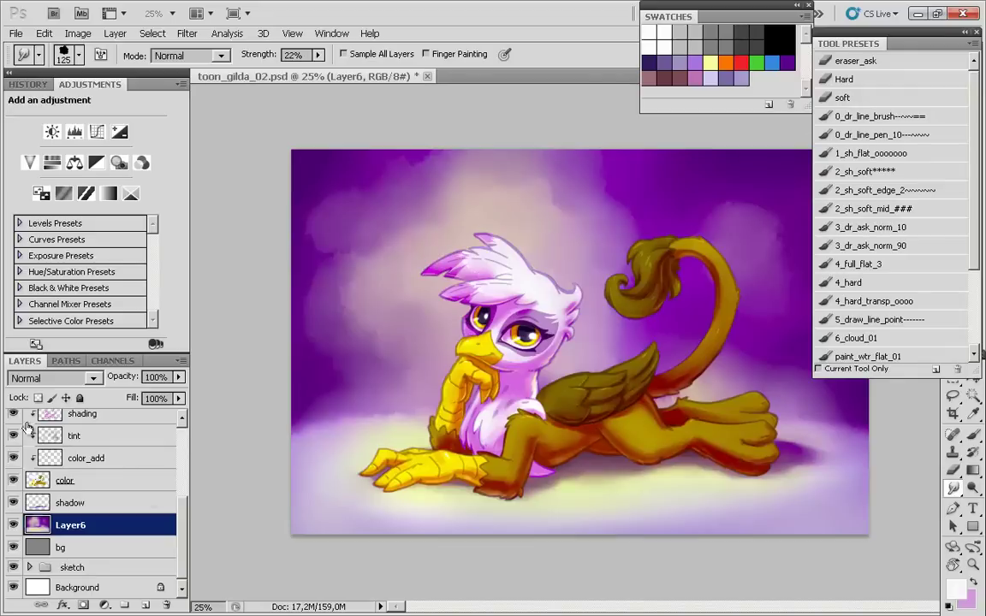
- Try to smudge the hind leg's shadow edges on the shading layer at size 20 and 44% strength
scroll(171, 420, up, 4)
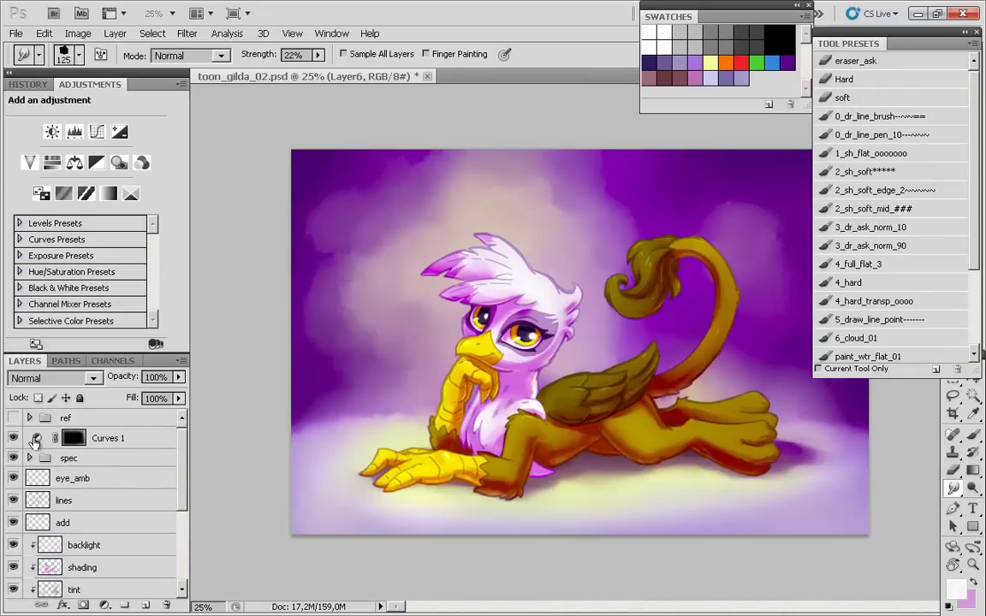
key(ctrl+plus)
key(ctrl+plus)
drag(476, 391, 256, 201)
key(ctrl+plus)
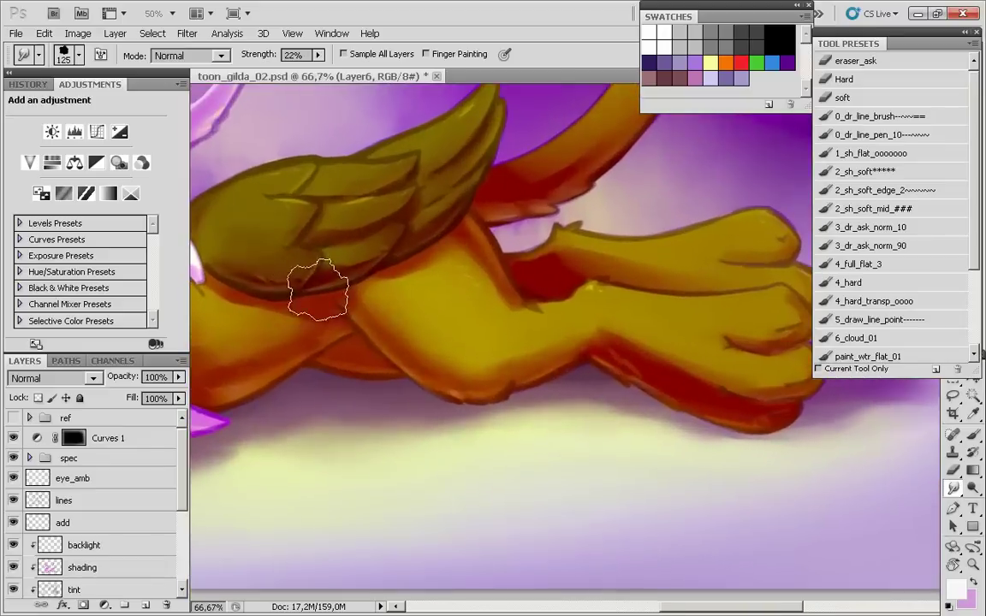
key(ctrl+plus)
key(r)
drag(441, 505, 565, 338)
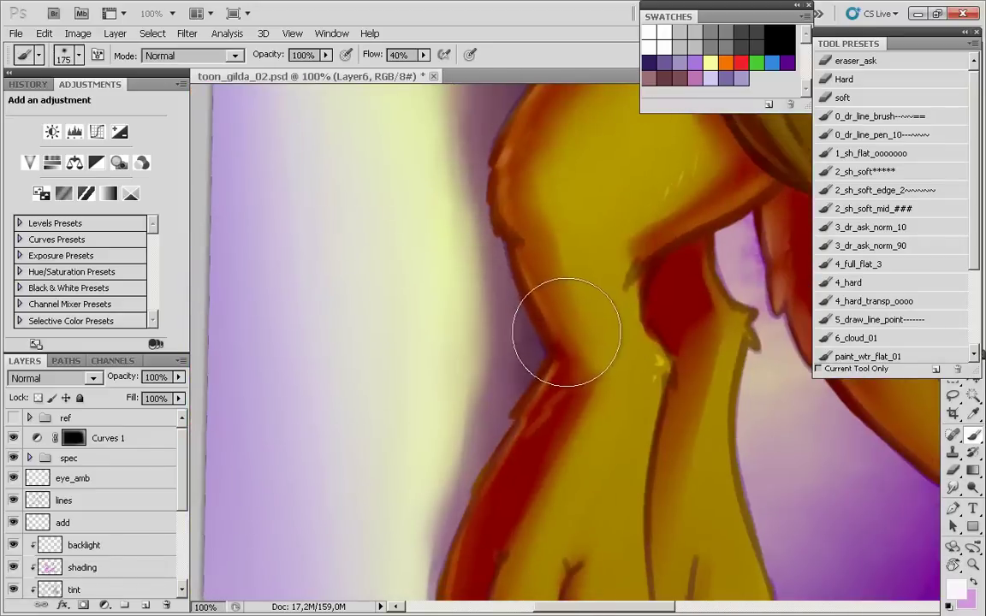
scroll(139, 520, down, 1)
click(94, 543)
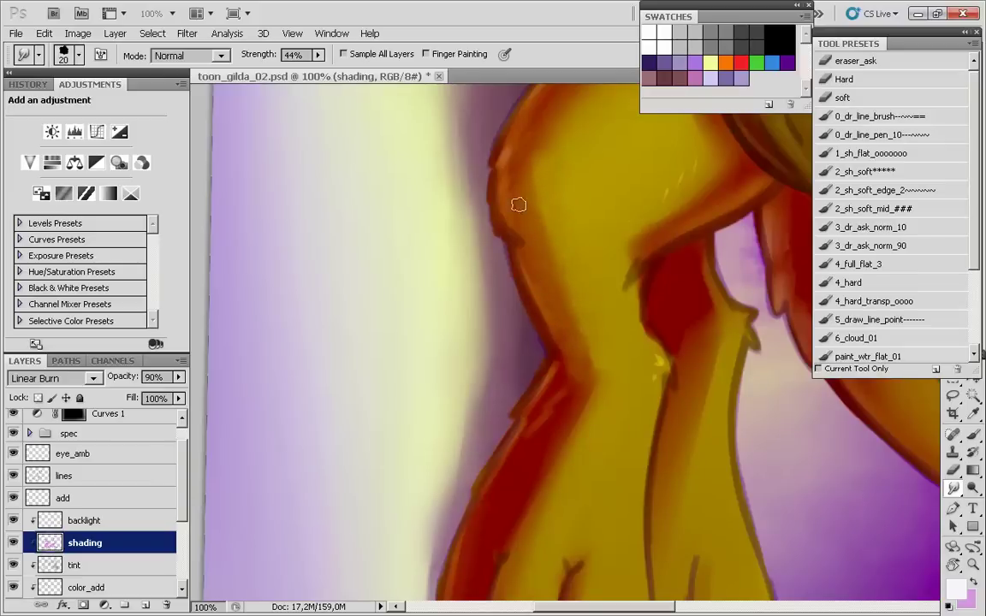
- Try to lighten the hind leg's shading with the soft eraser preset at size 45
key(e)
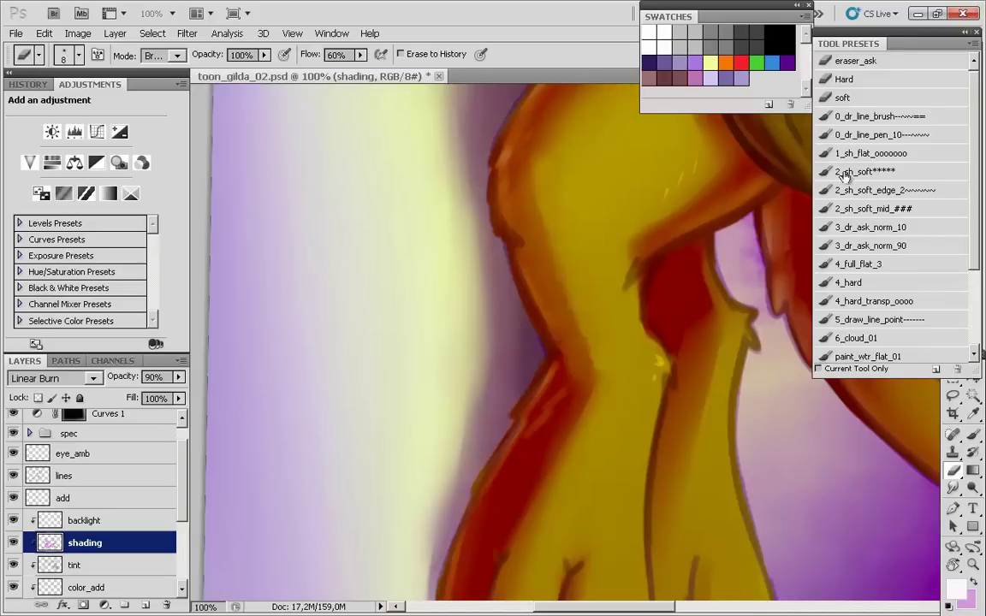
key(bracketright)
key(bracketright)
key(bracketright)
key(bracketright)
key(bracketright)
key(bracketright)
click(851, 100)
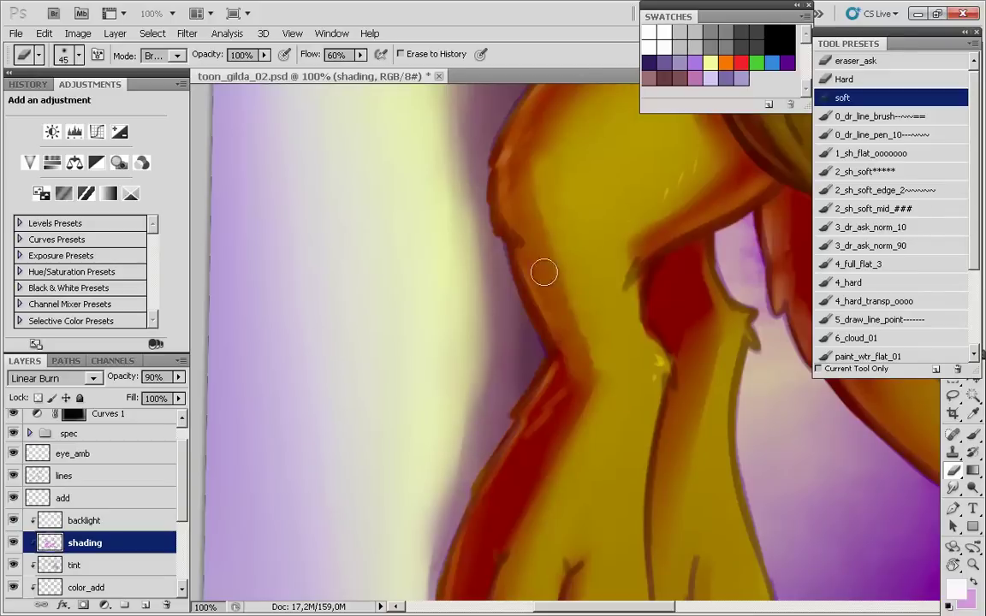
- Try to blend the shading down the hind legs and paws with the Smudge tool at 44% strength
key(r)
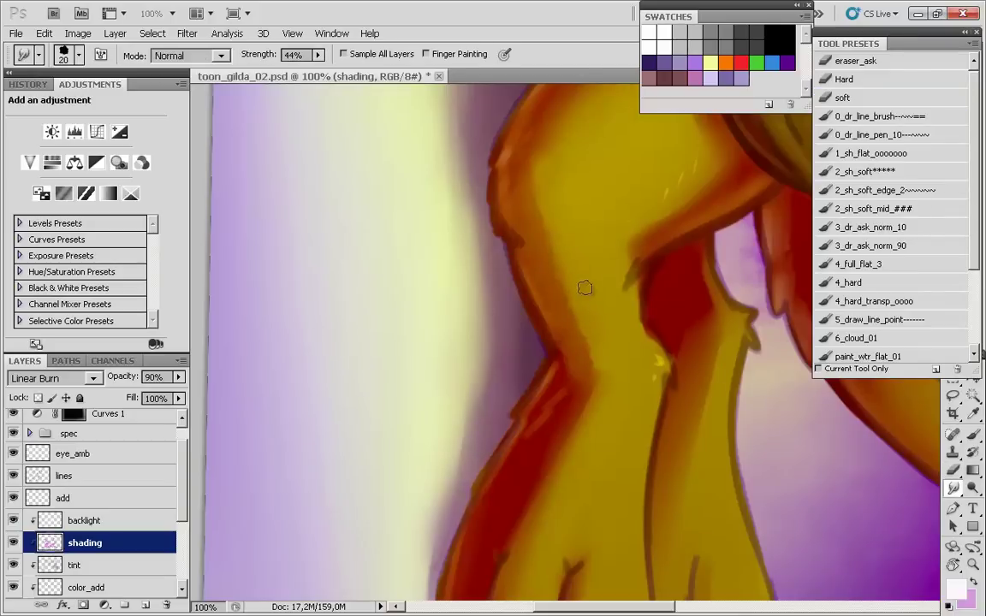
scroll(415, 361, down, 3)
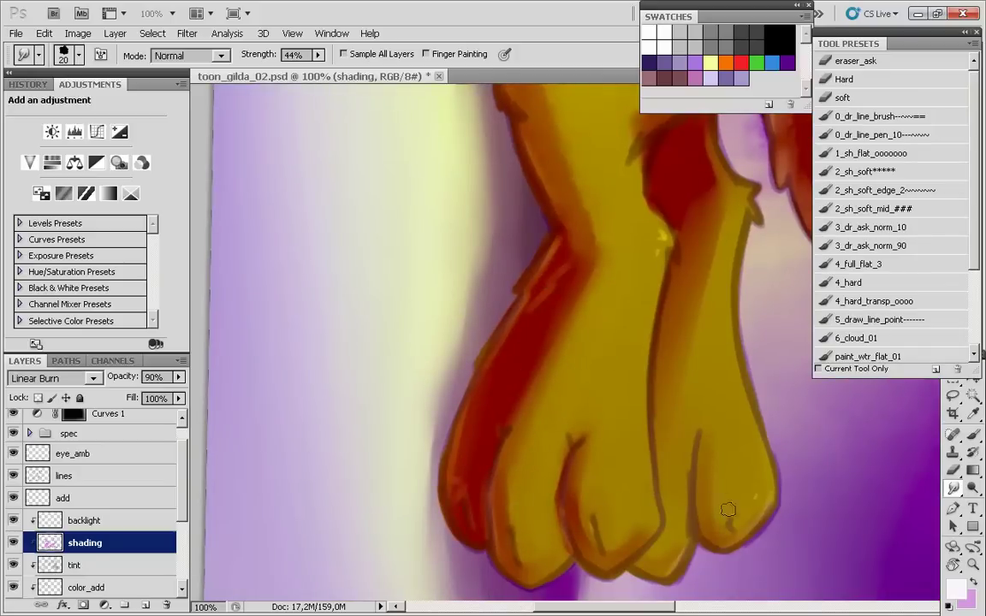
scroll(394, 247, down, 1)
key(ctrl+minus)
scroll(413, 373, up, 3)
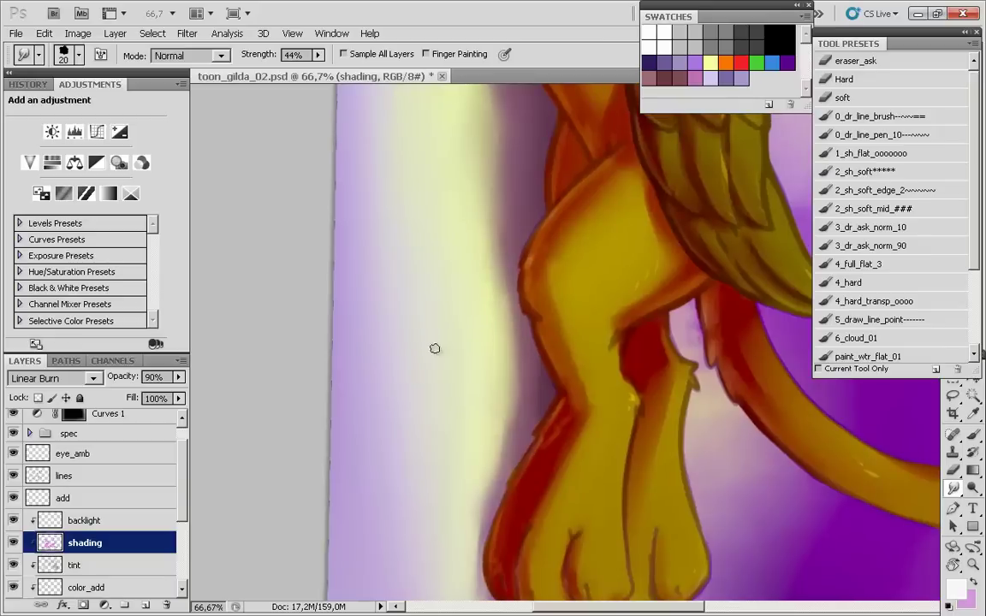
- Compare earlier history states and return to a Smudge Tool state made on Layer6, discarding the smudging on the shading layer
click(28, 84)
scroll(121, 257, up, 10)
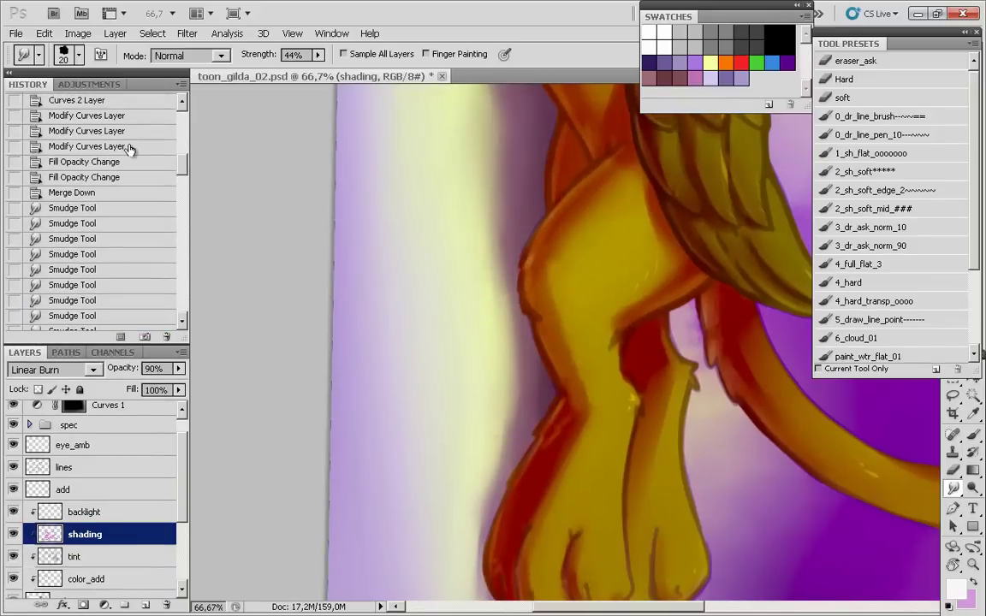
click(73, 195)
mouse_move(181, 171)
mouse_down()
mouse_move(175, 318)
mouse_move(183, 253)
mouse_up()
click(103, 154)
click(132, 179)
click(122, 240)
click(125, 164)
click(105, 208)
click(106, 227)
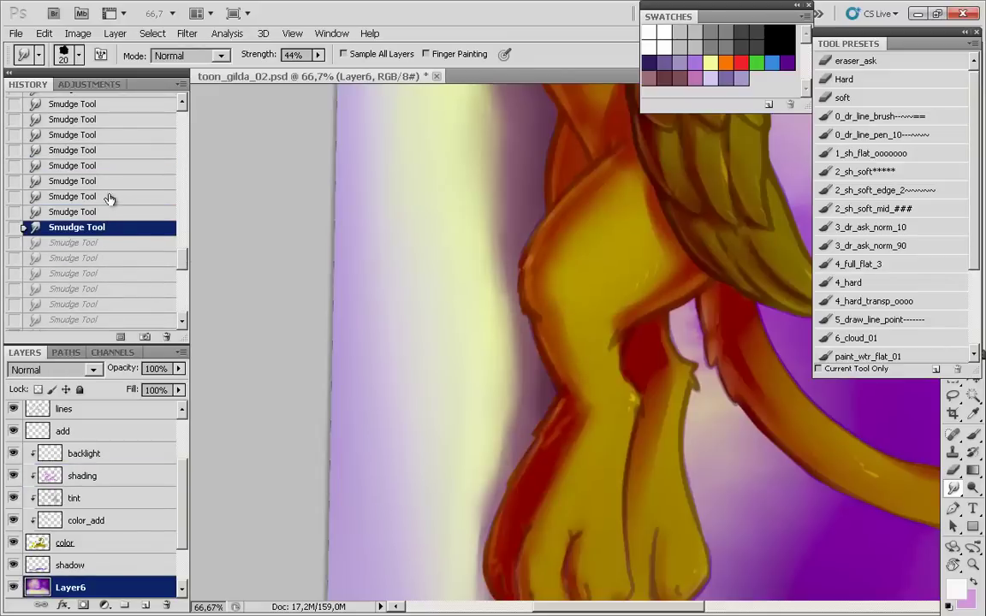
- Select the Curves 1 layer, restore the canvas to its unrotated view, and save toon_gilda_02.psd
key(ctrl+minus)
scroll(86, 445, up, 2)
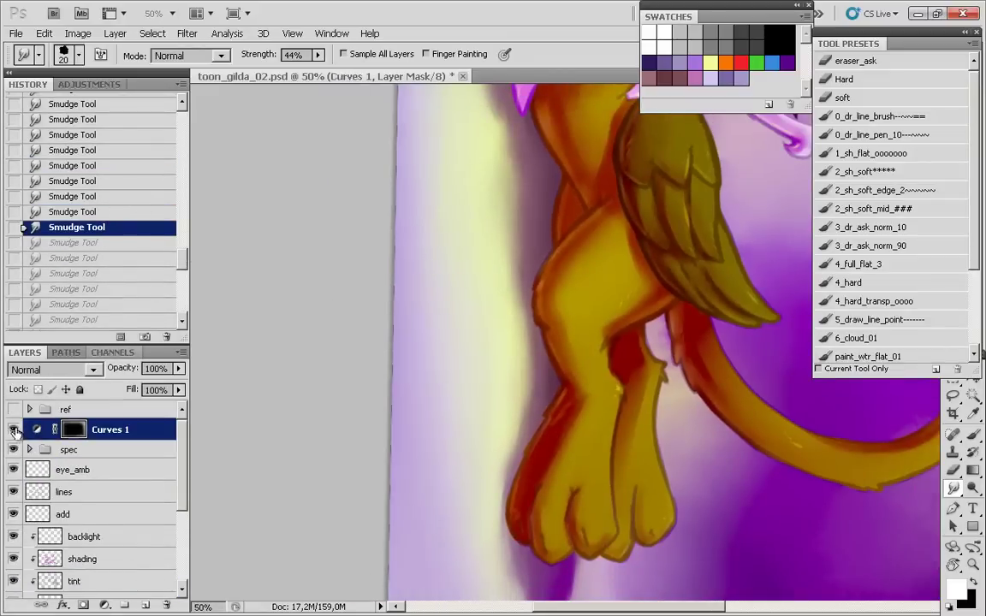
key(ctrl+minus)
key(ctrl+minus)
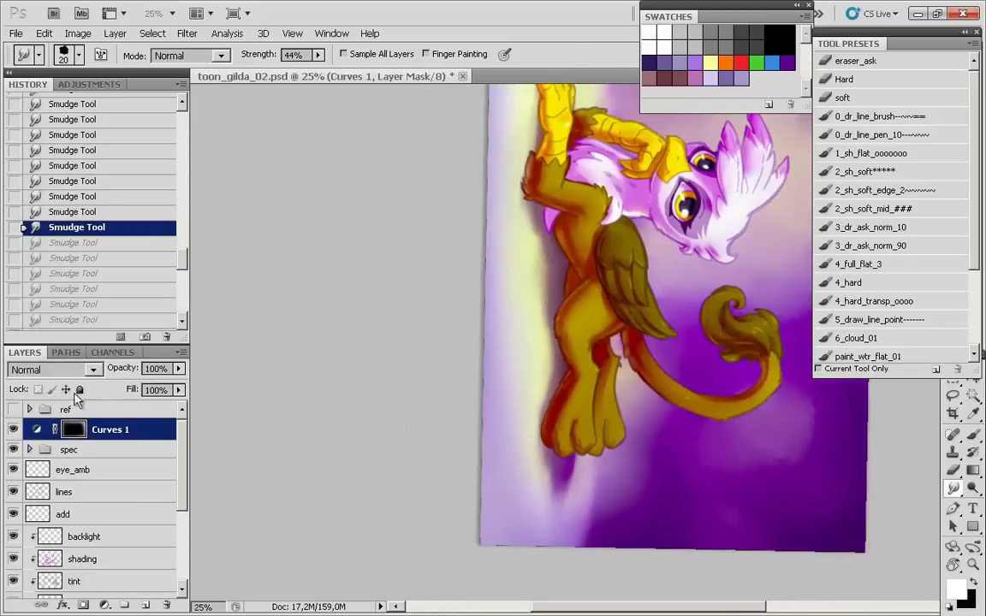
key(r)
key(Escape)
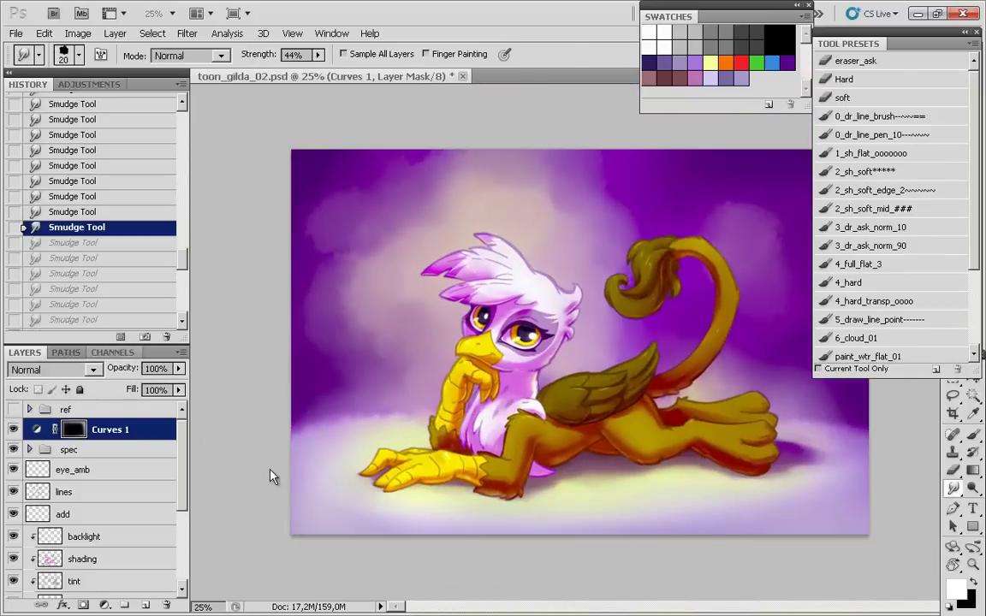
key(ctrl+s)
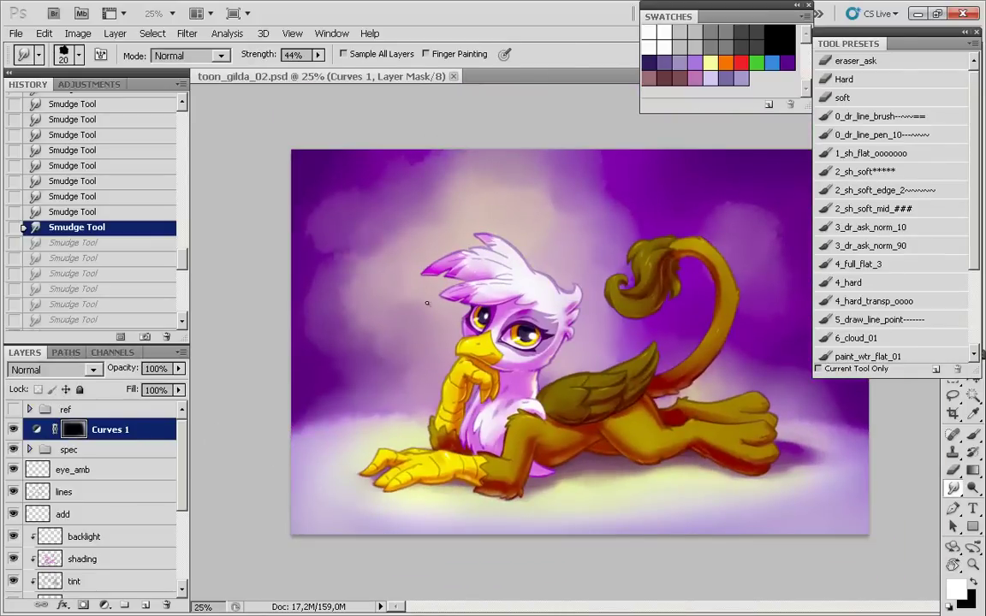
- Erase shading on the back-of-head feathers and along the cheek edge on the shading layer with the soft eraser preset
key(ctrl+minus)
key(ctrl+plus)
key(ctrl+plus)
key(ctrl+plus)
key(ctrl+plus)
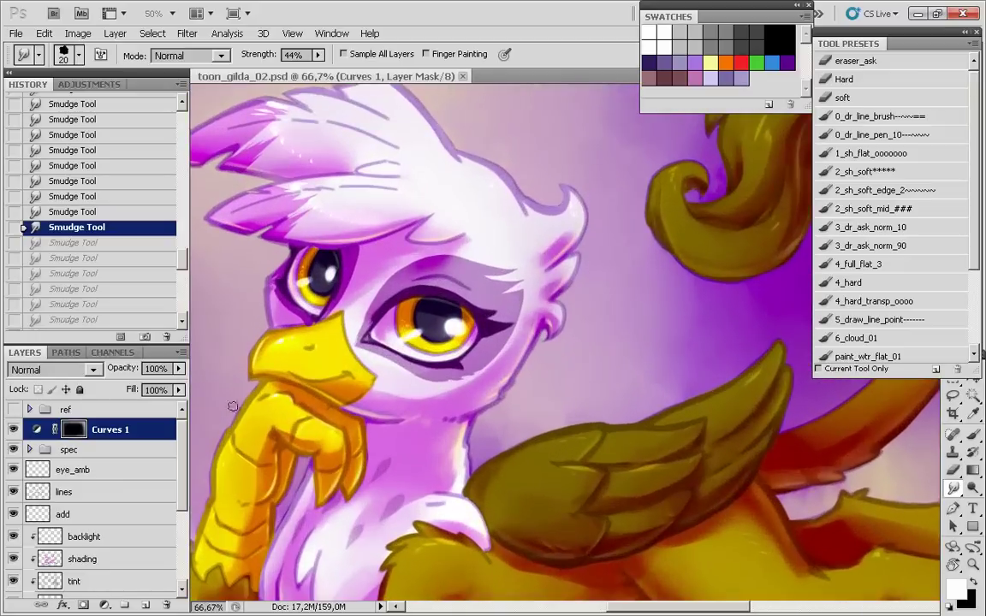
scroll(182, 505, down, 3)
click(94, 444)
click(848, 97)
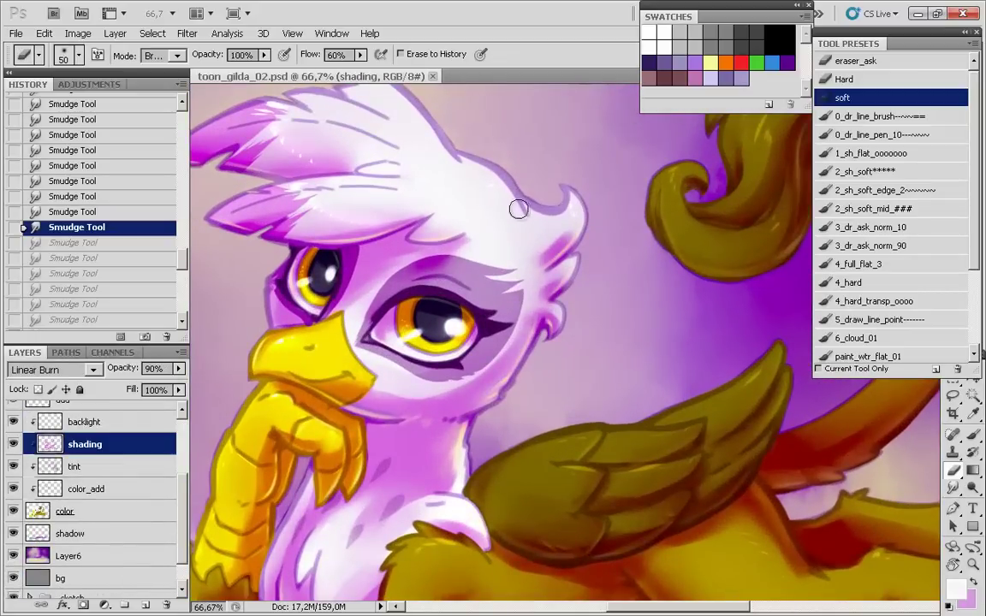
drag(566, 223, 561, 274)
drag(561, 274, 550, 226)
key(bracketleft)
key(bracketleft)
drag(529, 332, 522, 355)
drag(538, 309, 531, 329)
drag(491, 386, 481, 399)
- Erase shading on the tips of the crest feathers with the soft eraser at size 90
drag(256, 333, 327, 403)
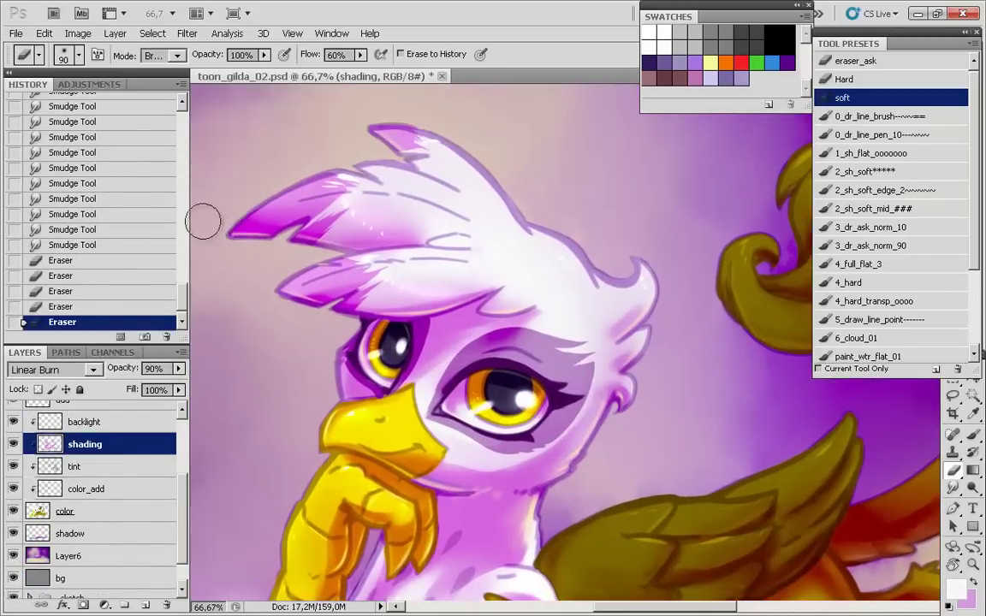
mouse_move(283, 225)
mouse_down()
mouse_move(222, 229)
mouse_move(276, 218)
mouse_up()
drag(313, 208, 265, 224)
drag(299, 212, 250, 259)
drag(287, 290, 309, 284)
drag(309, 284, 321, 296)
drag(373, 112, 379, 127)
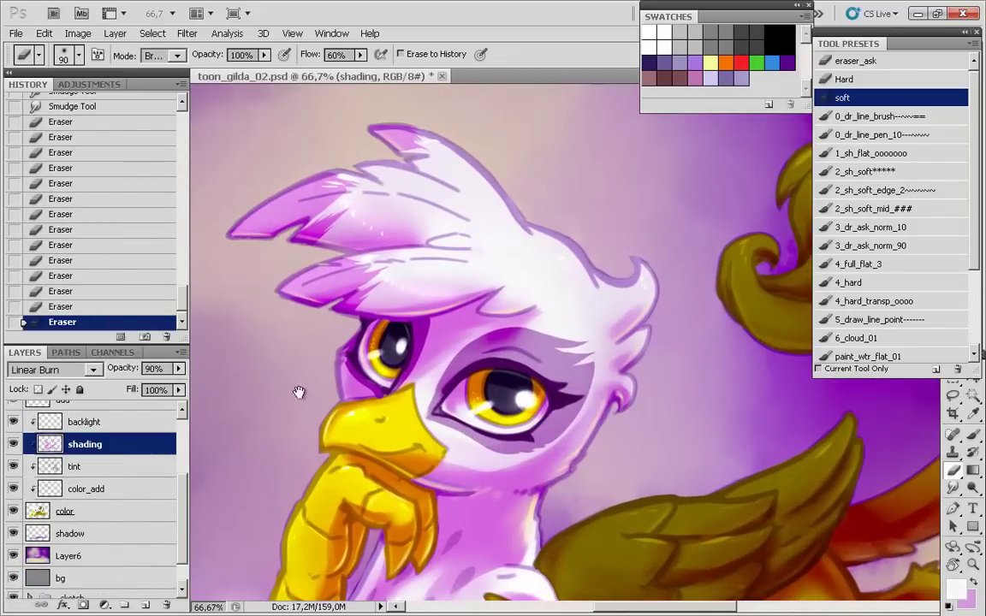
- Erase shading along the neck, the raised arm and the outstretched claws with the size 90 soft eraser
drag(300, 571, 321, 409)
drag(528, 393, 517, 377)
drag(514, 374, 526, 390)
drag(265, 375, 265, 285)
mouse_move(369, 399)
mouse_down()
mouse_move(367, 378)
mouse_move(405, 365)
mouse_up()
drag(465, 564, 551, 553)
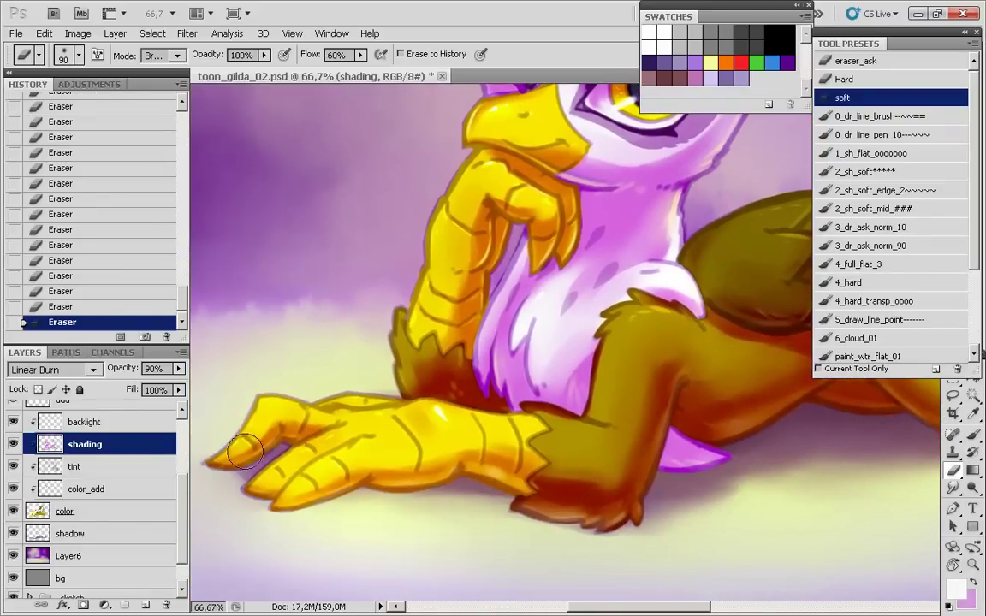
- Lighten the dark red shading under the hind leg with the soft eraser at size 150 and 33% opacity
drag(696, 405, 356, 436)
drag(567, 531, 322, 527)
drag(324, 352, 478, 403)
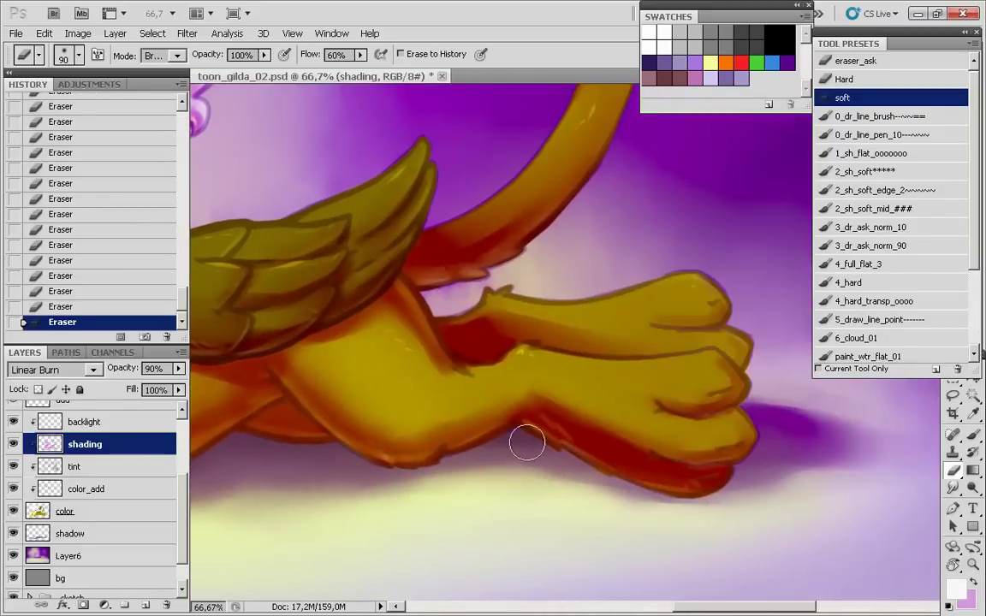
key(bracketright)
key(bracketright)
key(bracketright)
key(3)
key(3)
mouse_move(658, 486)
mouse_down()
mouse_move(546, 434)
mouse_move(702, 479)
mouse_up()
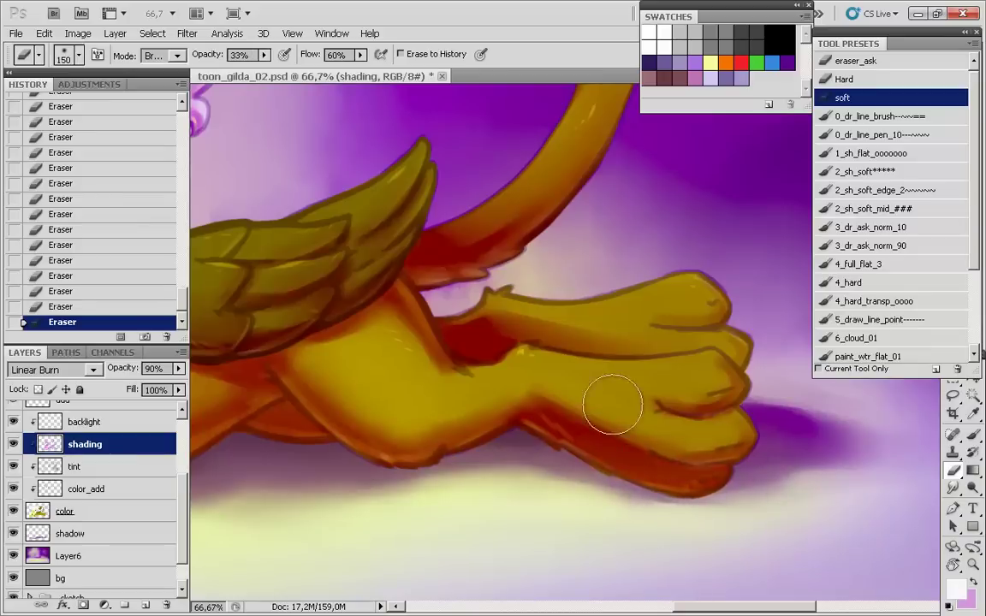
drag(546, 413, 655, 425)
drag(563, 432, 685, 469)
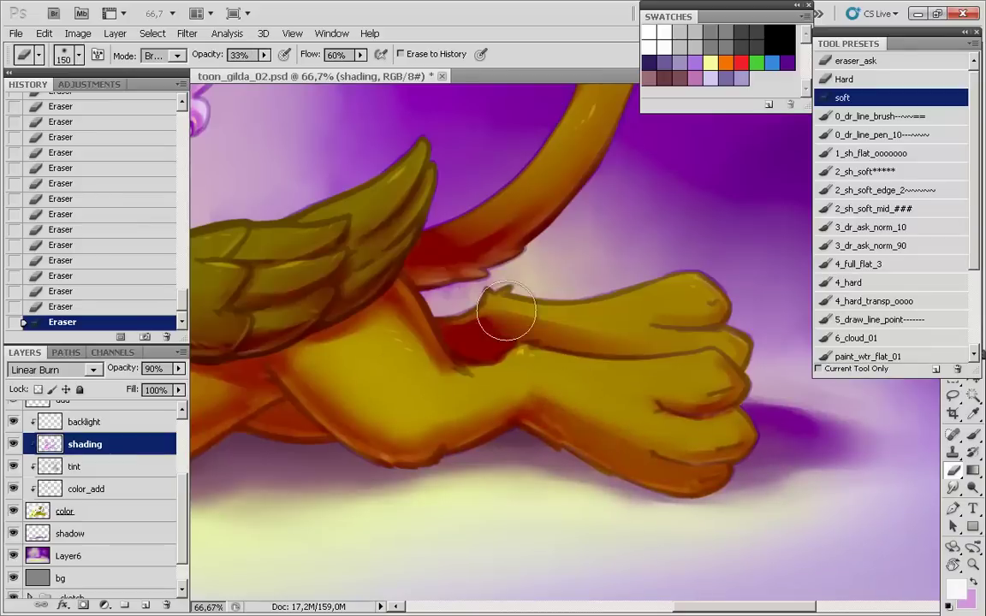
- Lighten the shading on the tail and its tuft with the soft eraser at size 125, and save the document
scroll(616, 257, up, 3)
key(bracketleft)
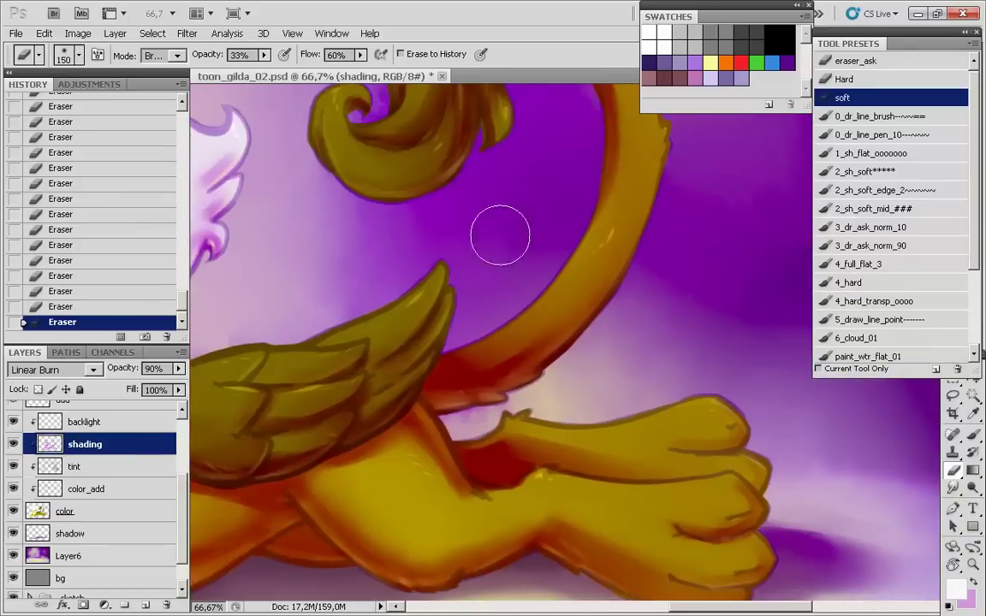
drag(391, 249, 369, 501)
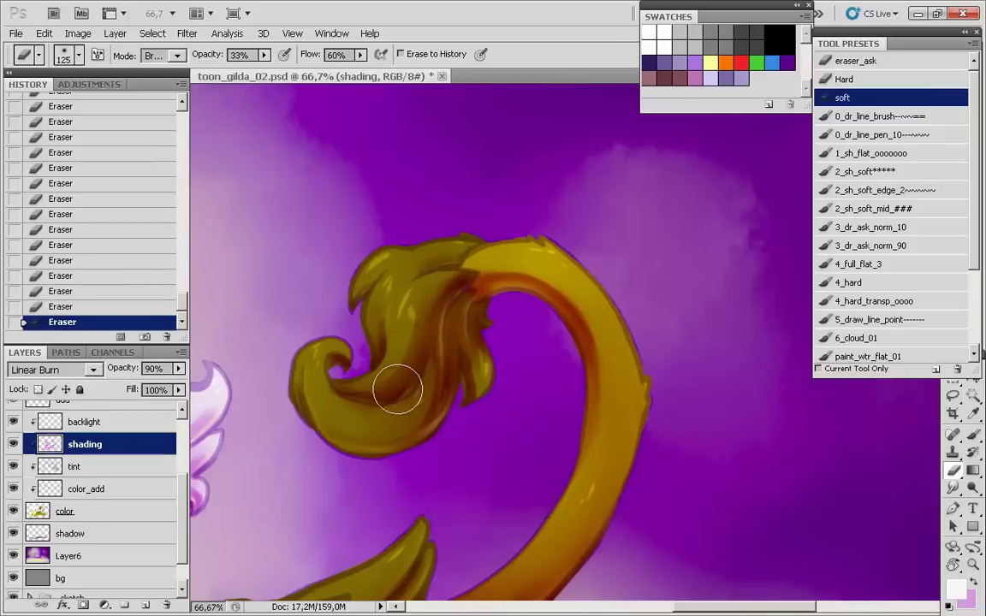
key(ctrl+minus)
key(ctrl+minus)
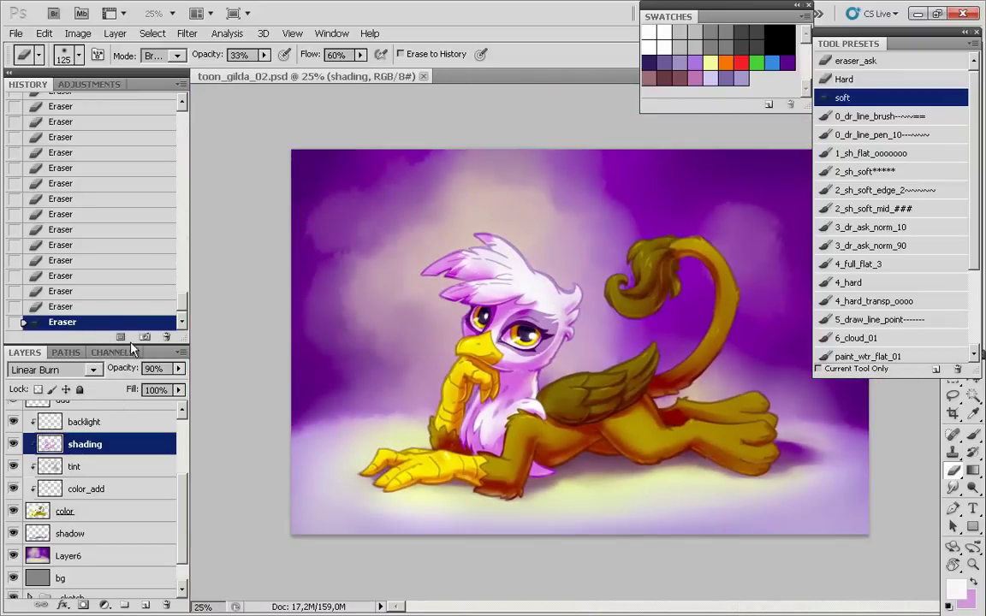
- Load the eraser_ask eraser preset and set its opacity to 33% for work on the hind leg shading
scroll(628, 513, up, 3)
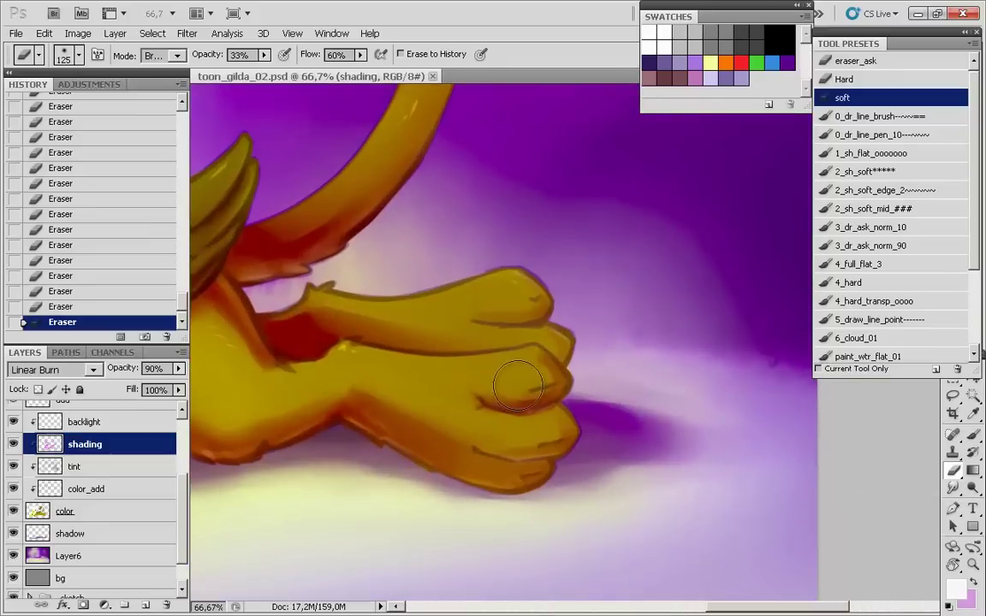
click(848, 61)
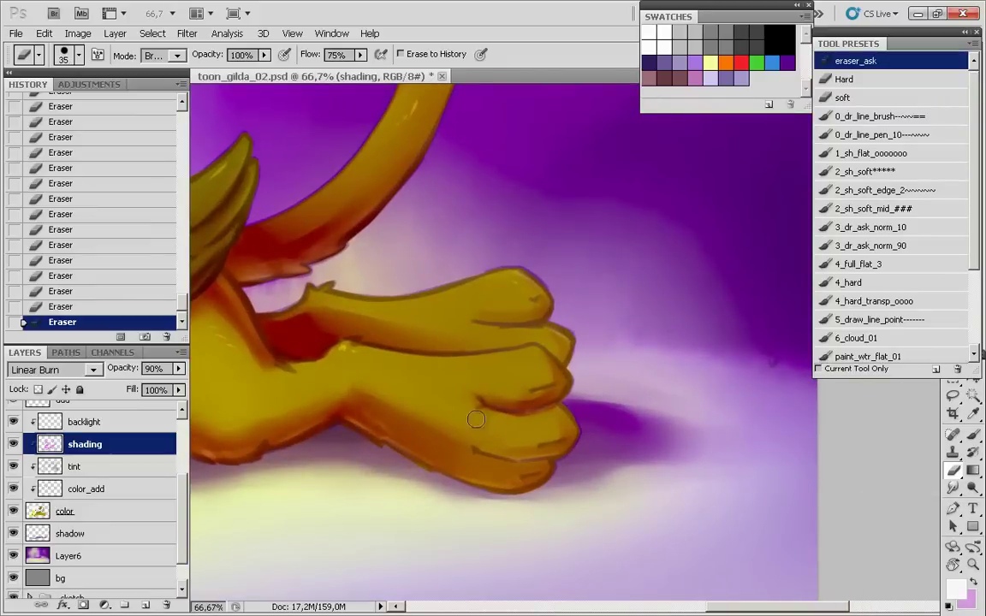
drag(285, 438, 364, 447)
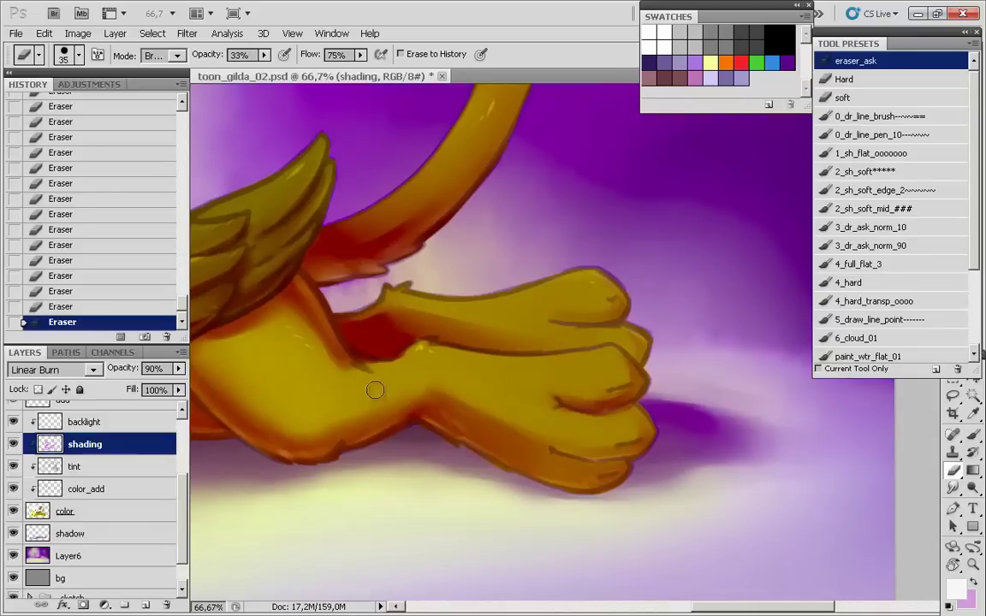
drag(308, 369, 428, 330)
key(ctrl+plus)
key(ctrl+plus)
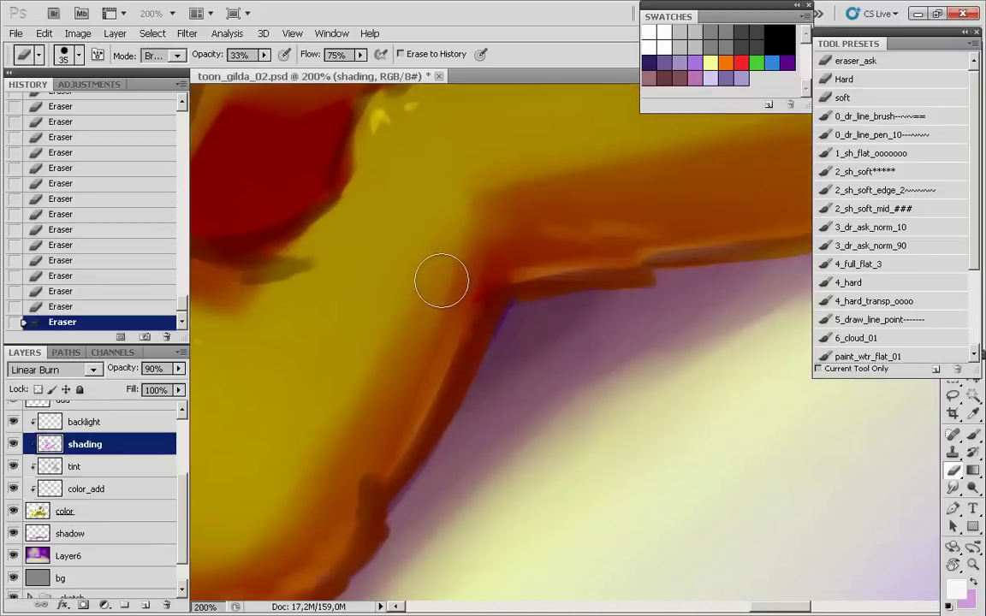
- Blend the shading edge at the bend of the hind leg with the Smudge tool at size 9 and 11% strength
key(r)
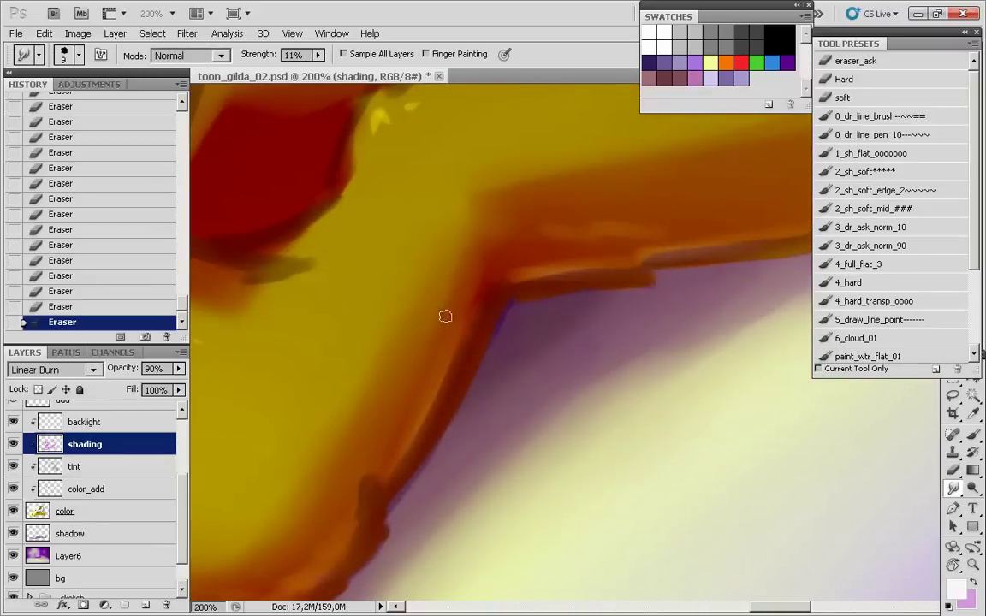
drag(445, 317, 375, 310)
drag(429, 347, 389, 315)
drag(389, 377, 302, 367)
drag(352, 394, 318, 356)
key(ctrl+minus)
key(ctrl+minus)
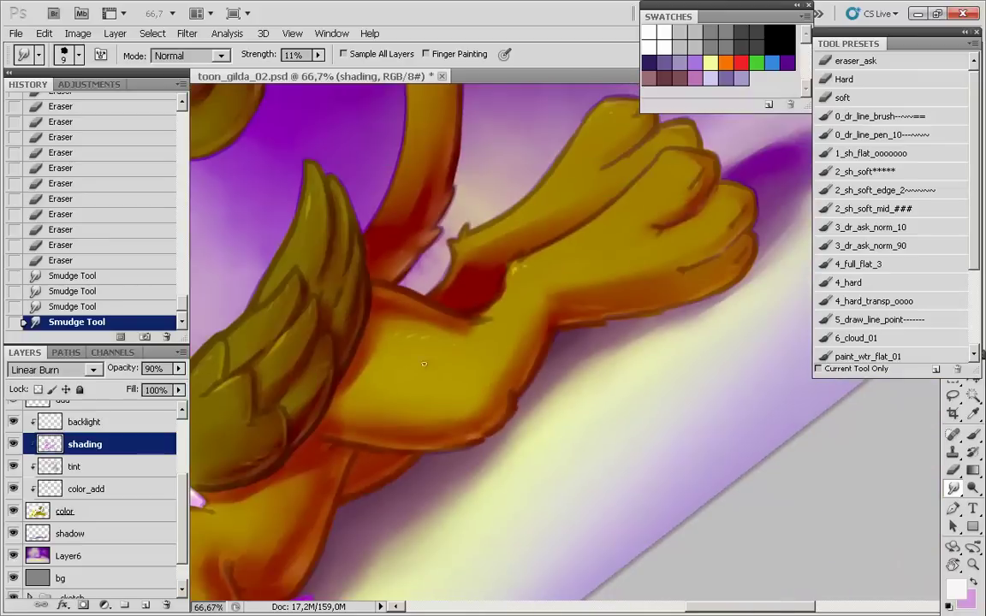
drag(519, 333, 514, 320)
drag(523, 338, 515, 322)
key(ctrl+minus)
drag(270, 441, 392, 440)
key(ctrl+minus)
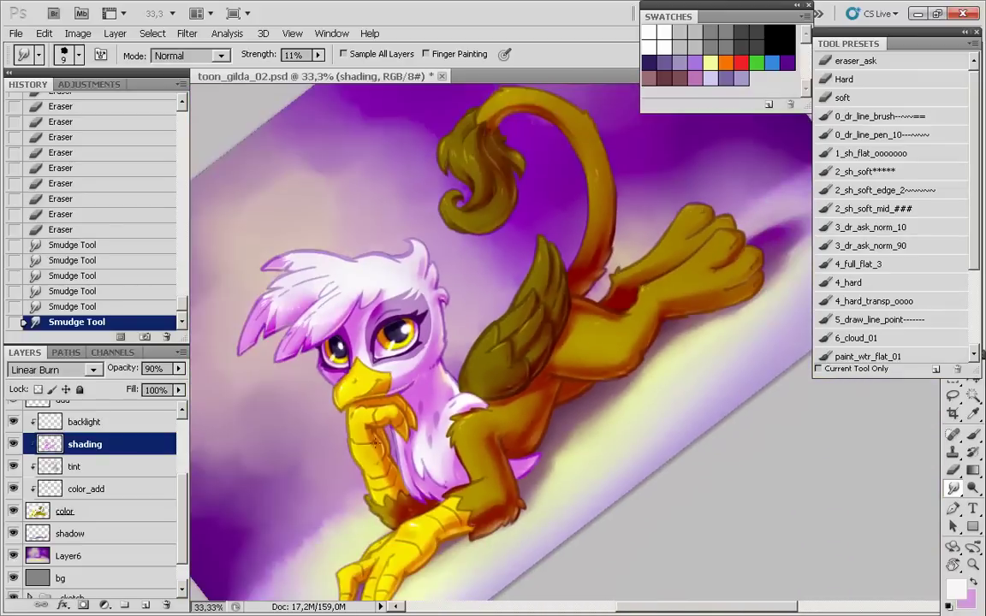
- Load the 2_sh_soft_mid_### brush preset and sample the pink shading colour at the thigh from the current layer only
key(r)
drag(358, 515, 245, 391)
key(ctrl+plus)
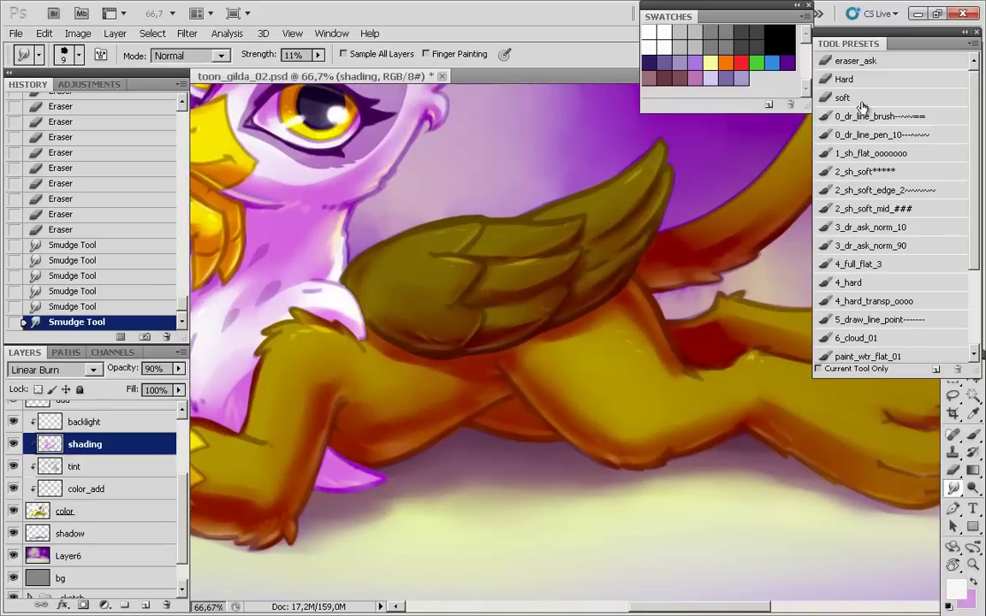
click(848, 210)
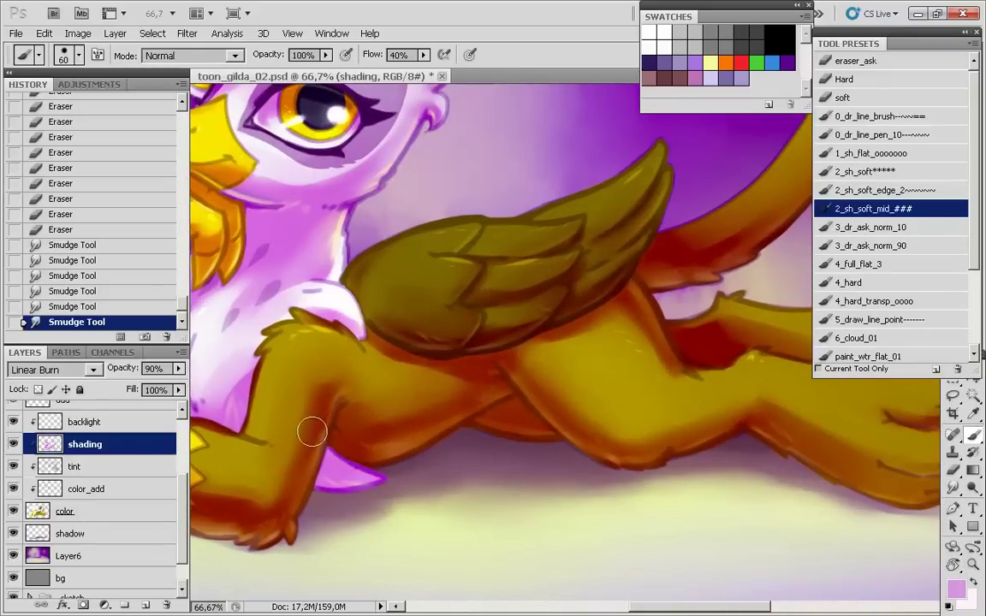
key(i)
click(272, 56)
click(273, 66)
click(563, 404)
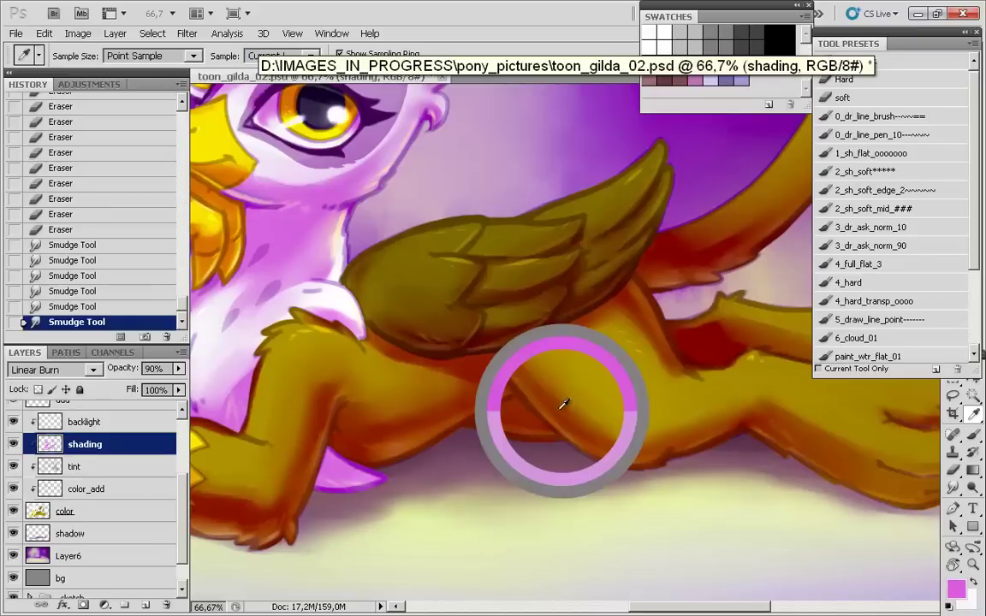
- Sample the muted shadow colour beneath the belly from all layers
click(272, 56)
click(272, 82)
click(511, 462)
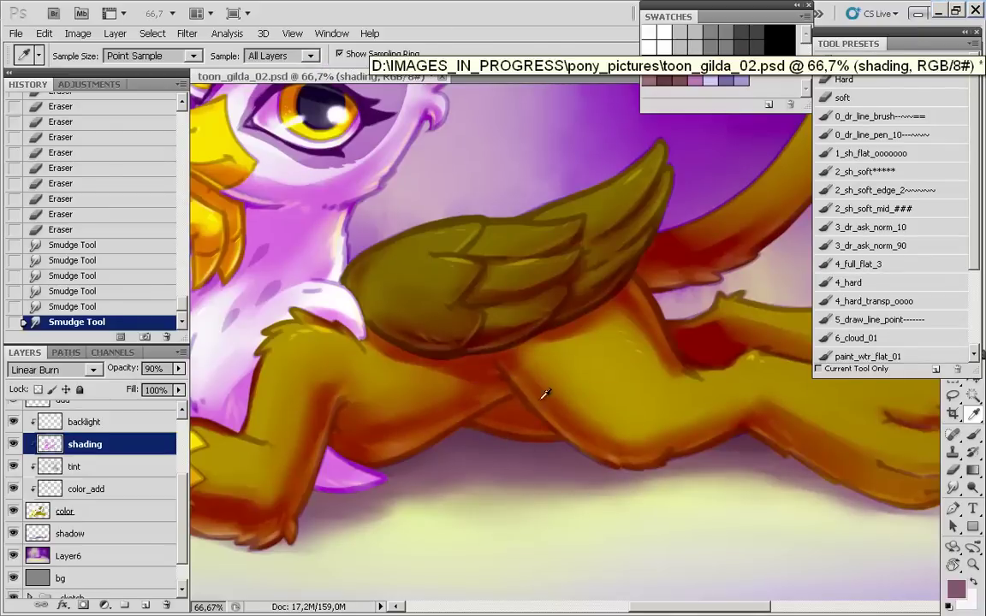
- Resample the pink shading colour at the thigh from the current layer, and ready the brush on the shading layer
click(275, 58)
click(274, 68)
click(565, 405)
click(98, 425)
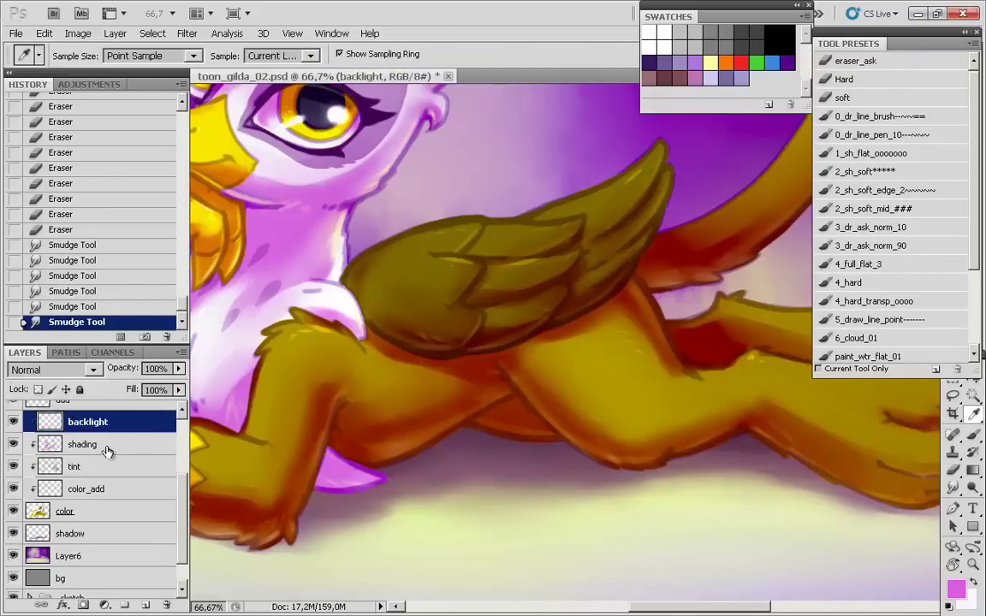
click(104, 445)
key(b)
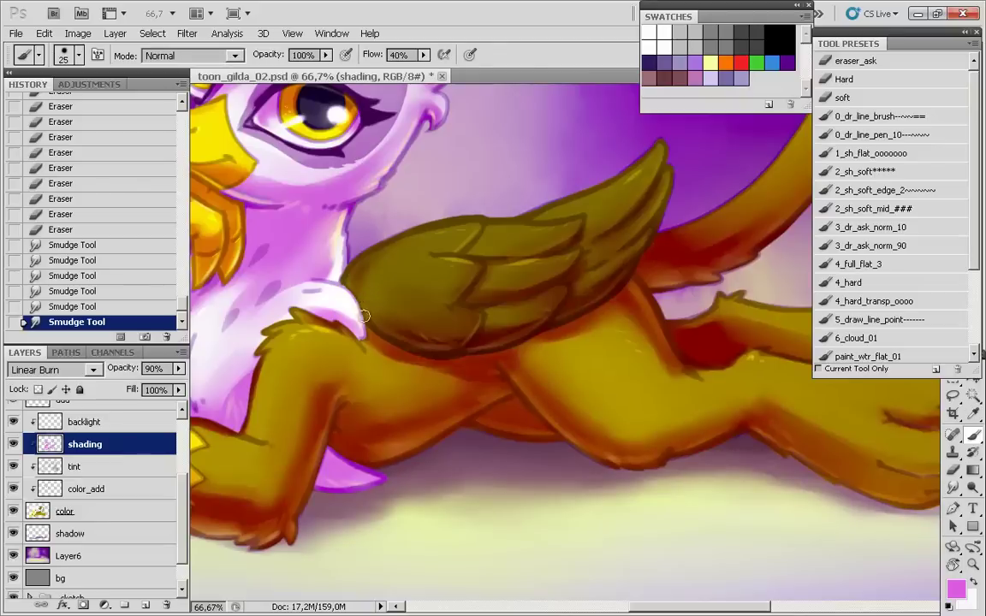
- Paint pink shading along the front and upper edge of the wing with the soft brush at size 25
mouse_move(366, 318)
mouse_down()
mouse_move(391, 331)
mouse_move(363, 308)
mouse_up()
drag(365, 311, 350, 280)
drag(352, 287, 358, 270)
drag(353, 279, 382, 253)
drag(377, 256, 421, 234)
drag(414, 237, 442, 228)
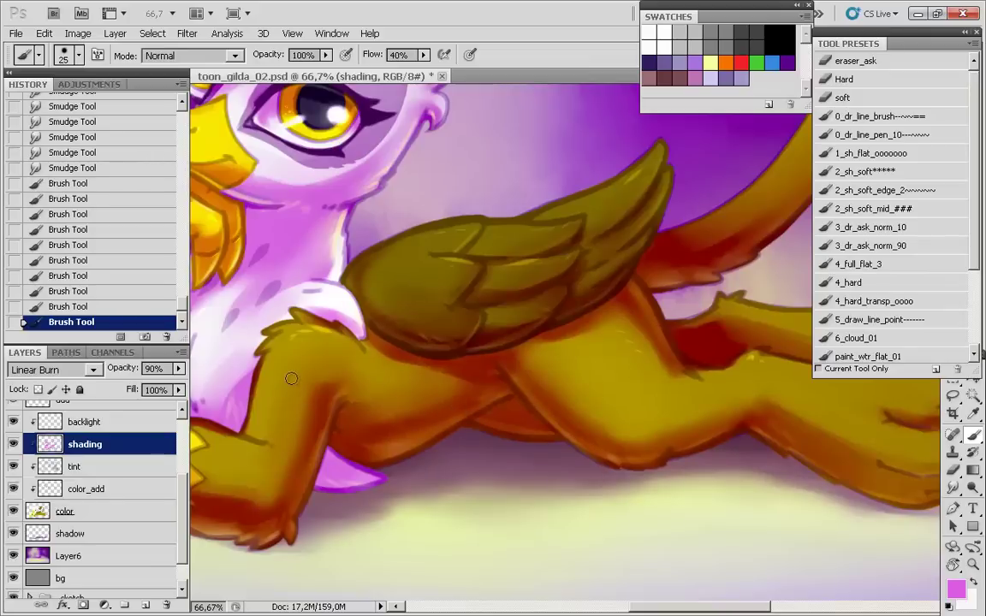
drag(514, 366, 541, 400)
click(153, 302)
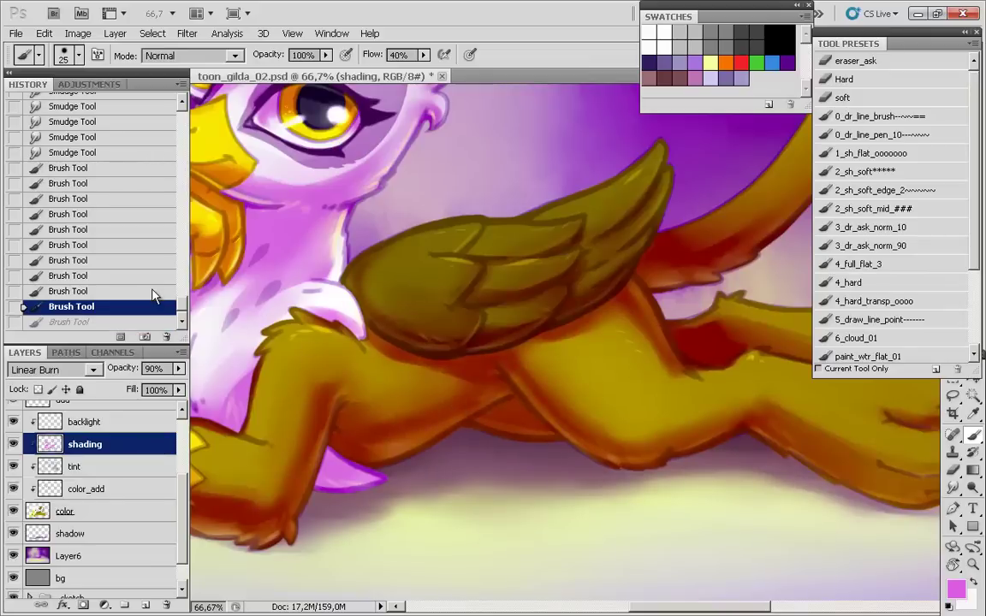
- Shade the inner side of the raised forearm with the 3_dr_ask_norm_10 brush at size 10
key(ctrl+minus)
key(ctrl+minus)
key(ctrl+plus)
key(ctrl+plus)
key(ctrl+plus)
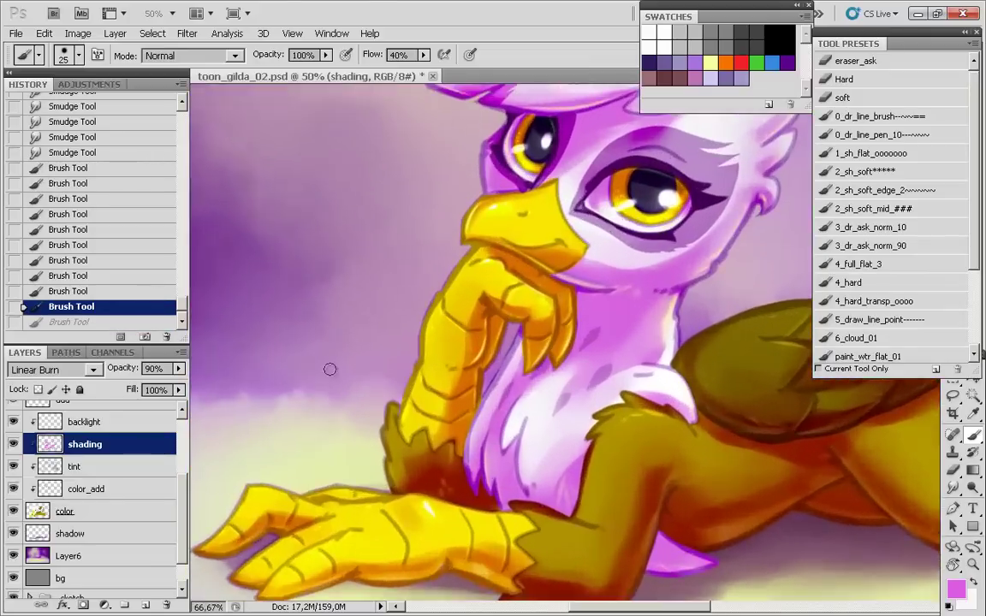
click(858, 229)
mouse_move(380, 377)
mouse_down()
mouse_move(400, 363)
mouse_move(397, 375)
mouse_move(352, 365)
mouse_move(334, 411)
mouse_move(304, 350)
mouse_up()
key(ctrl+z)
key(bracketleft)
key(bracketleft)
key(bracketleft)
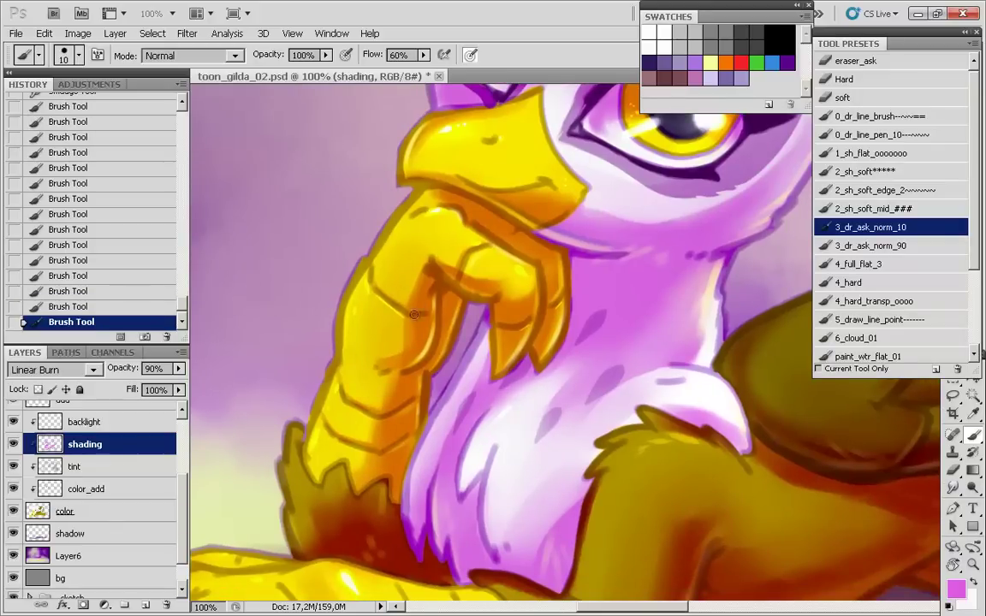
- Shade the brown front leg around the elbow with the brush at size 30 and 55% opacity
drag(419, 469, 256, 287)
key(bracketright)
key(bracketright)
key(bracketright)
key(bracketright)
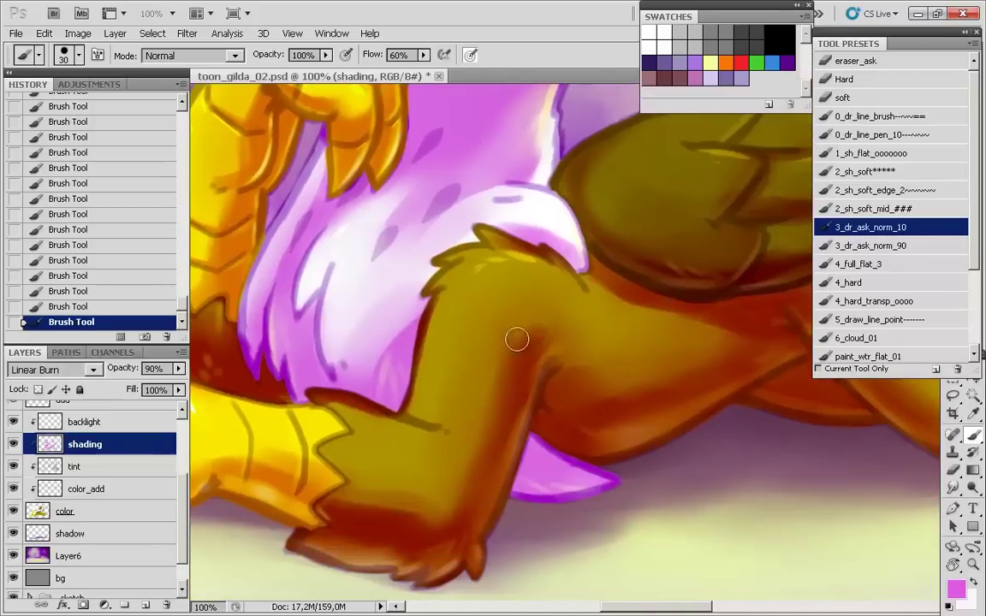
drag(517, 339, 452, 510)
key(ctrl+z)
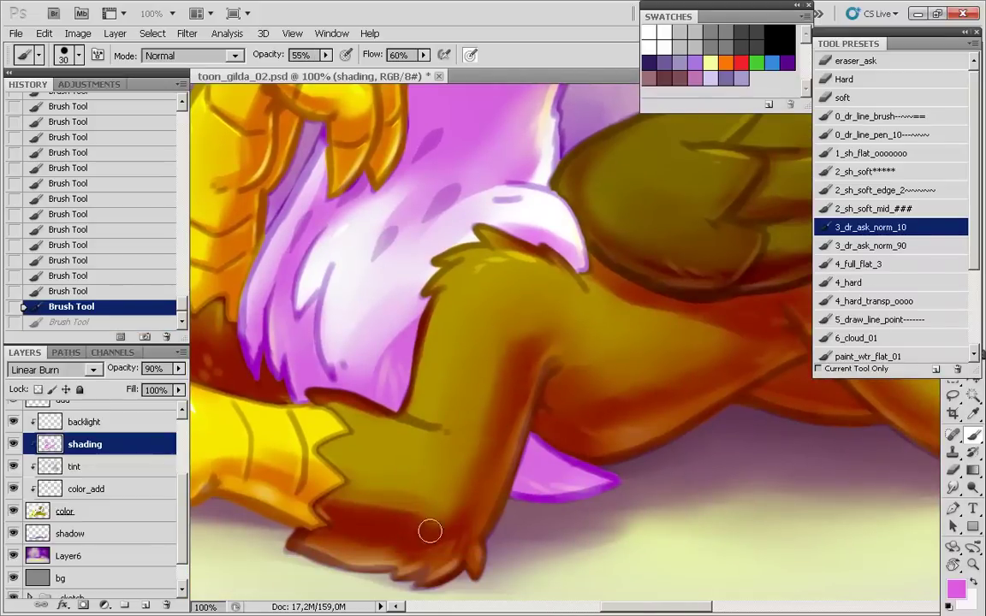
drag(415, 428, 411, 450)
- Paint shading down the front curve of the wing with the size 30 brush at 55% opacity
drag(603, 438, 396, 533)
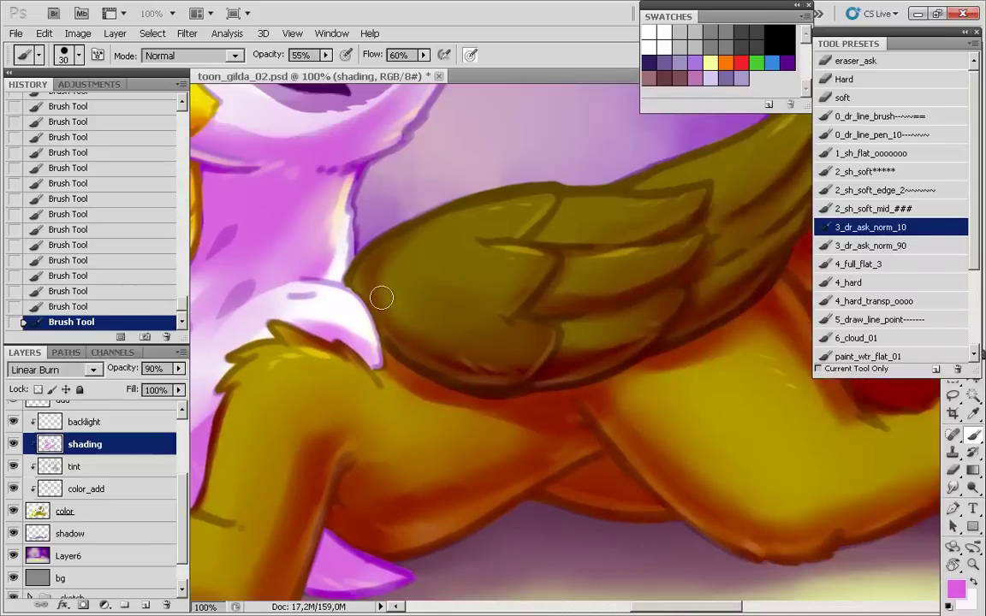
drag(393, 252, 382, 310)
key(ctrl+z)
drag(387, 248, 379, 315)
- Lighten the shading on the white shoulder tuft, the back of the neck and the wing's front edge with the size 35 eraser
key(e)
drag(329, 282, 320, 289)
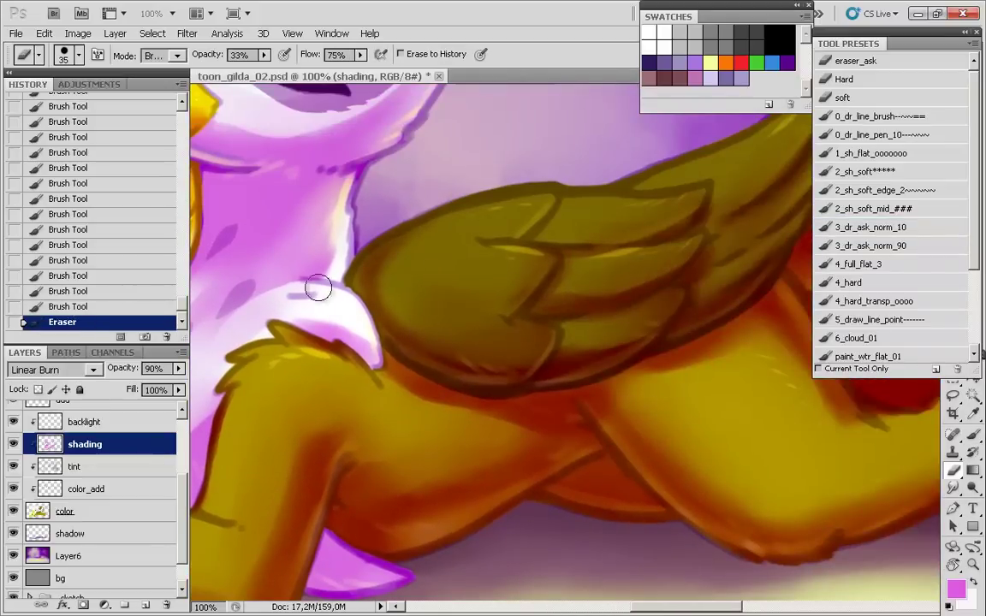
mouse_move(335, 494)
mouse_down()
mouse_move(526, 550)
mouse_move(506, 570)
mouse_up()
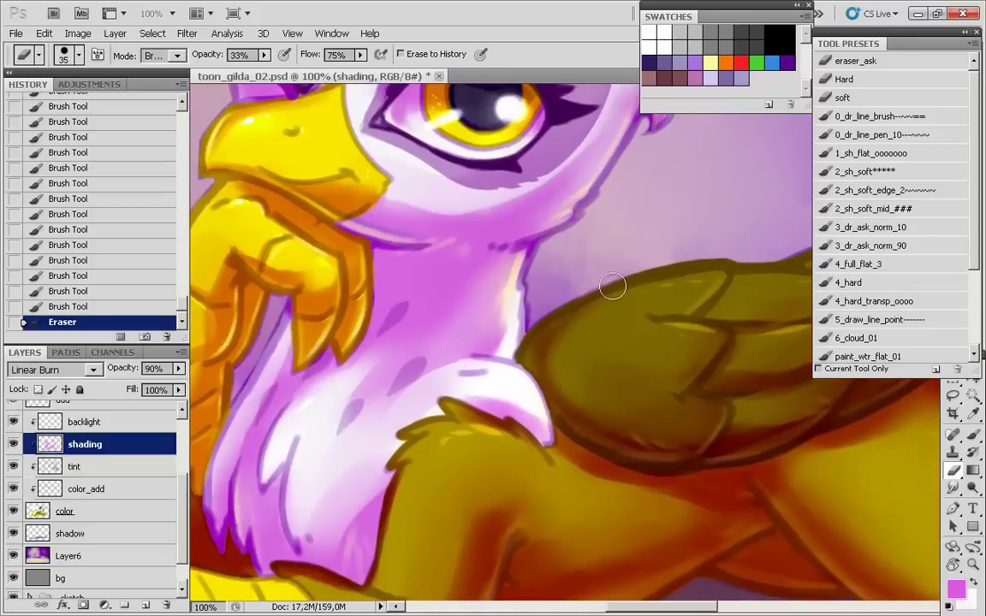
drag(595, 301, 569, 366)
mouse_move(591, 308)
mouse_down()
mouse_move(562, 355)
mouse_move(565, 346)
mouse_up()
drag(570, 315, 536, 349)
drag(497, 296, 500, 353)
- Erase shading across the rounded front part of the wing with the eraser at size 35 and 33% opacity
drag(506, 496, 352, 489)
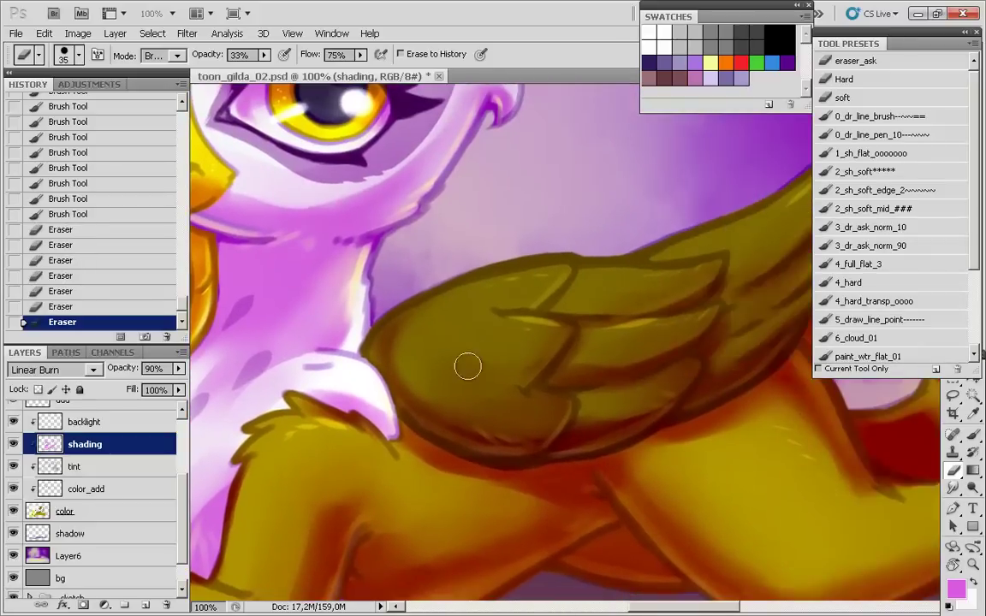
drag(434, 363, 476, 339)
drag(500, 343, 462, 364)
mouse_move(454, 334)
mouse_down()
mouse_move(423, 352)
mouse_move(437, 381)
mouse_up()
drag(436, 377, 458, 405)
drag(458, 405, 486, 411)
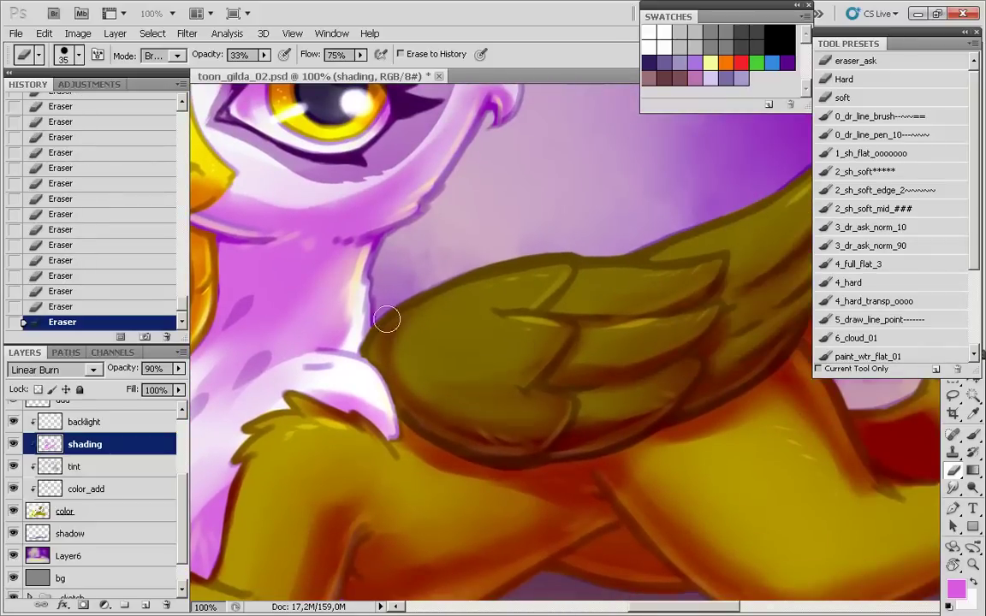
- Lighten the shading on the middle wing feathers with the eraser at size 25
key(r)
drag(462, 495, 402, 321)
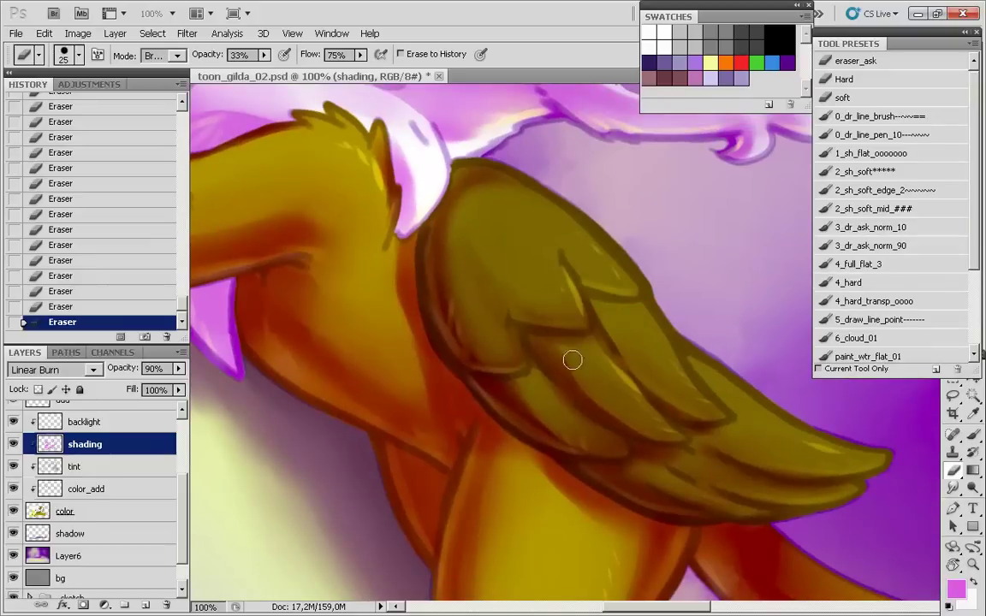
mouse_move(573, 361)
mouse_down()
mouse_move(308, 352)
mouse_move(513, 524)
mouse_move(375, 470)
mouse_move(214, 339)
mouse_up()
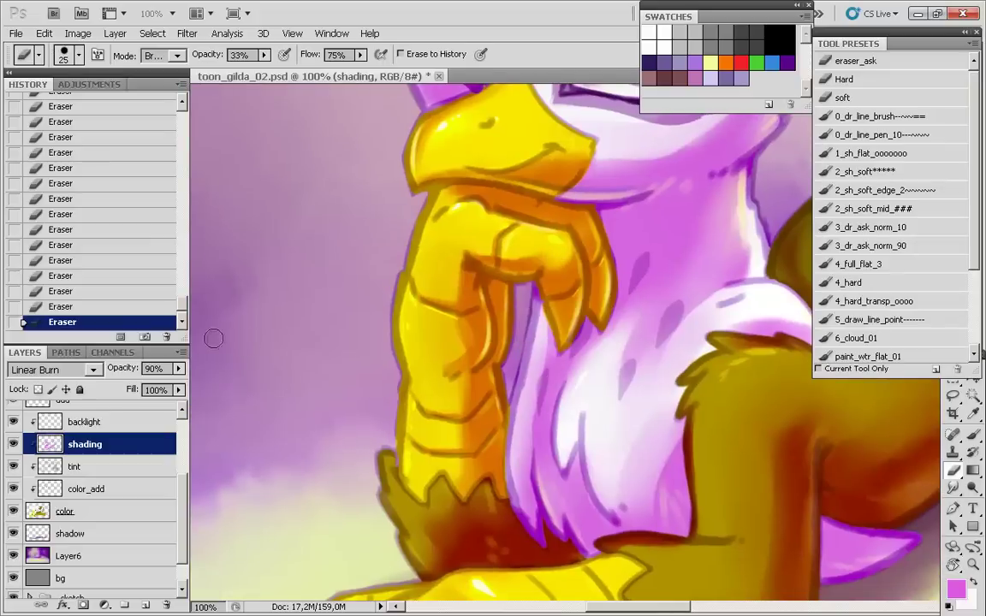
- Straighten the rotated canvas view, select and deselect the whole canvas, and save the document
key(ctrl+minus)
key(ctrl+minus)
key(ctrl+minus)
key(r)
drag(326, 476, 296, 412)
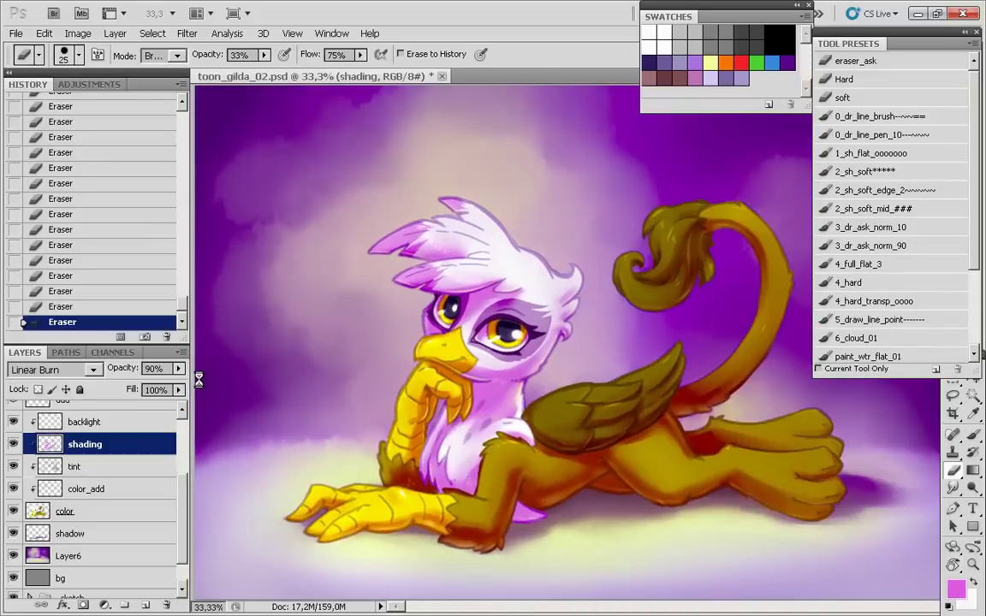
key(ctrl+a)
key(ctrl+d)
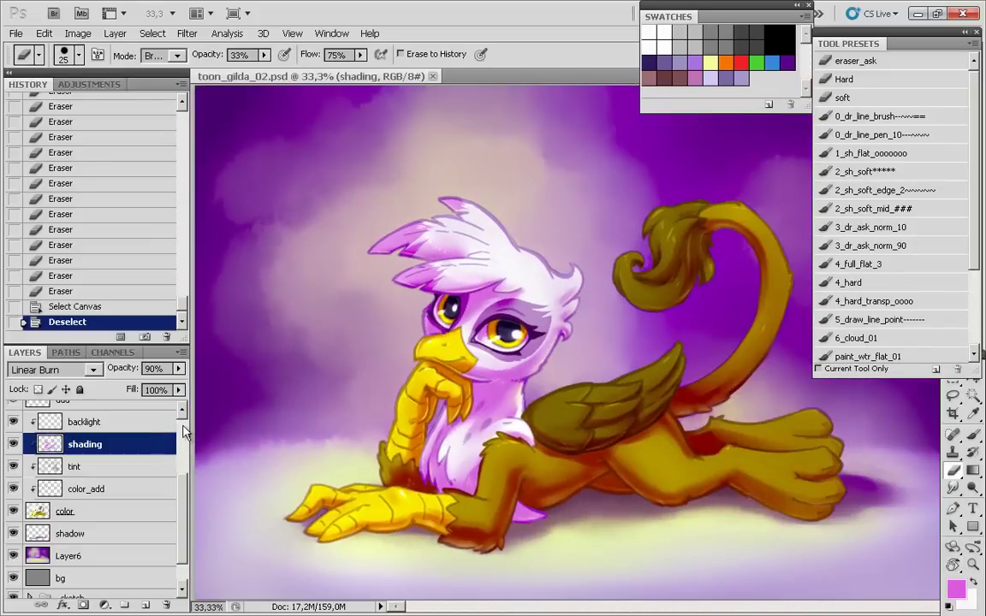